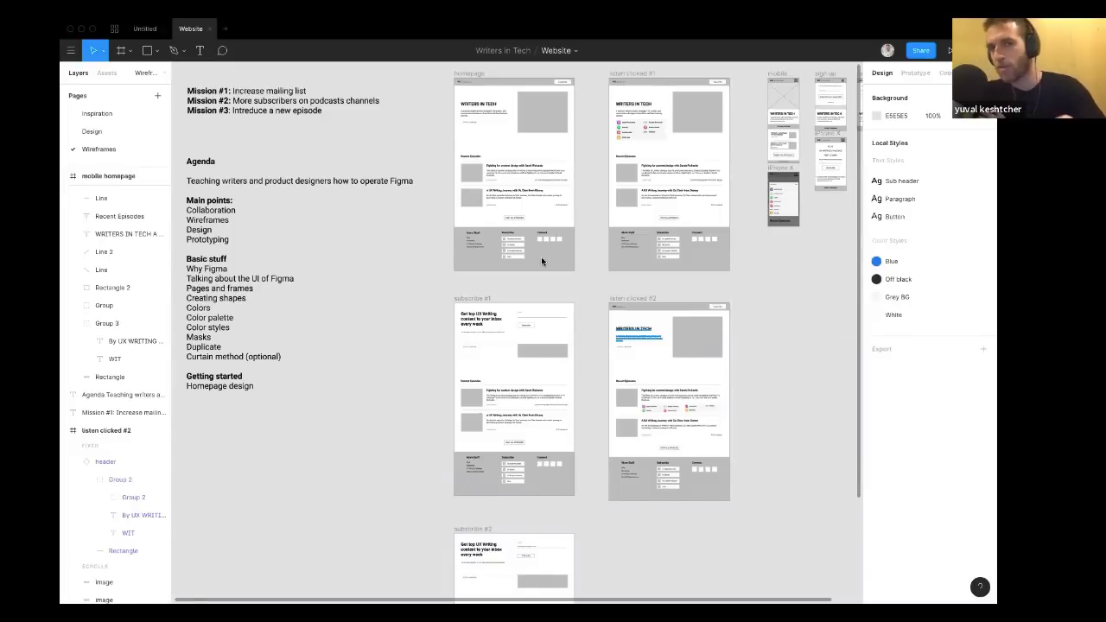
Select elements inside the homepage and listen clicked wireframes to inspect them.
click(480, 102)
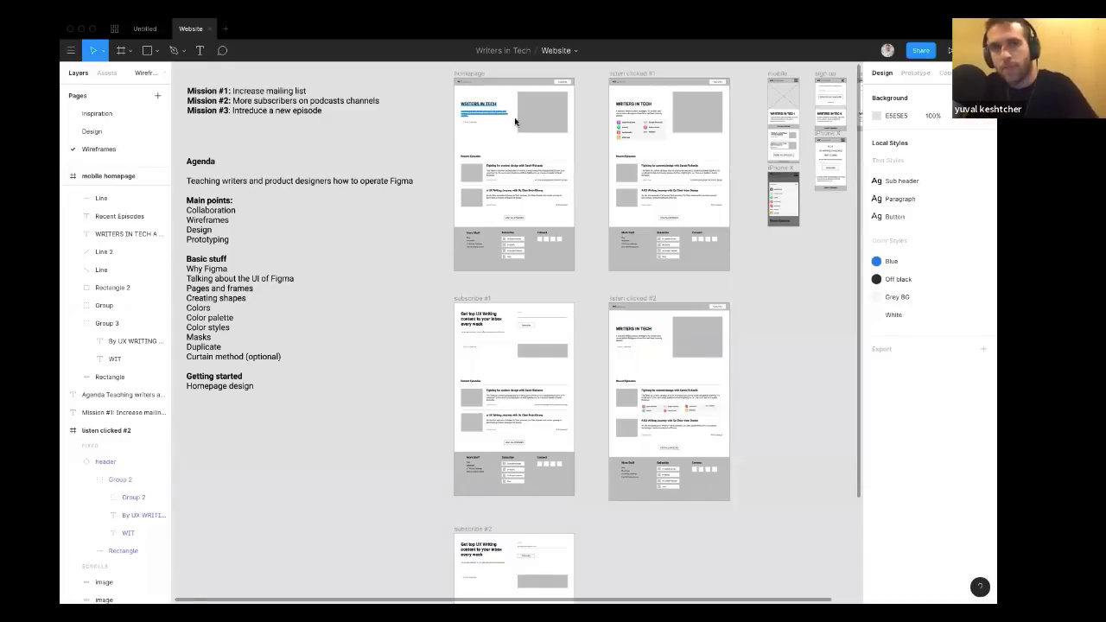
click(611, 228)
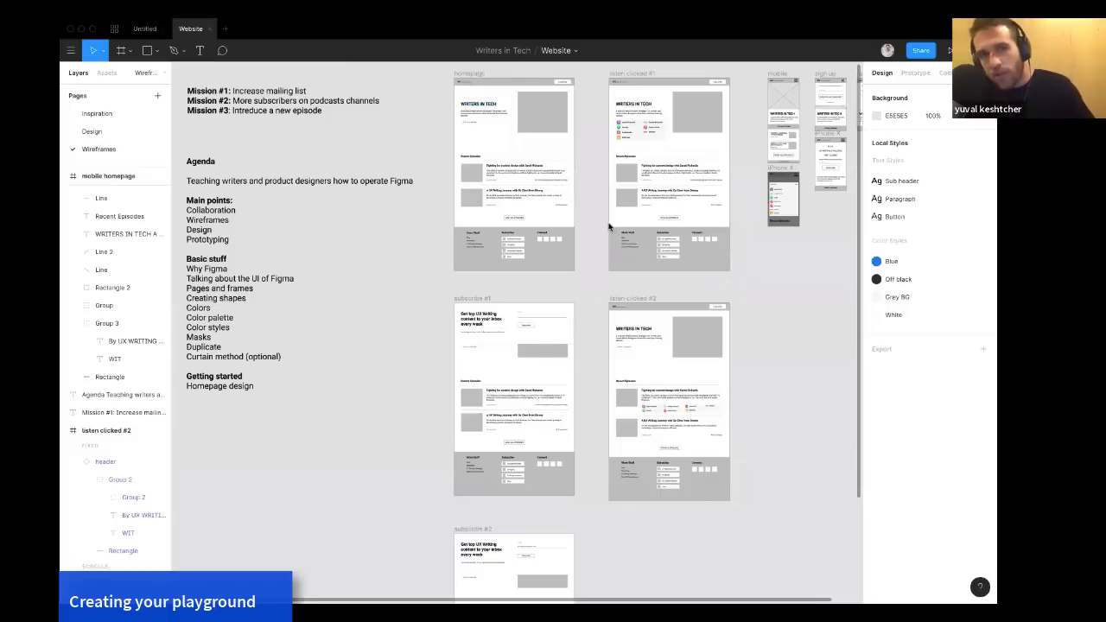
click(714, 233)
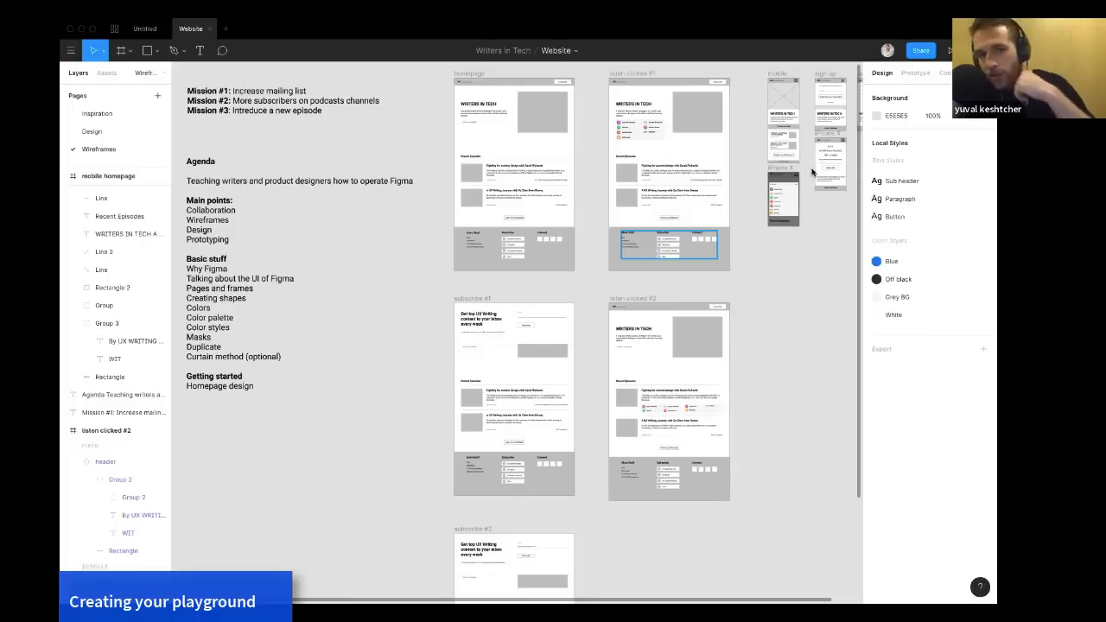
click(592, 208)
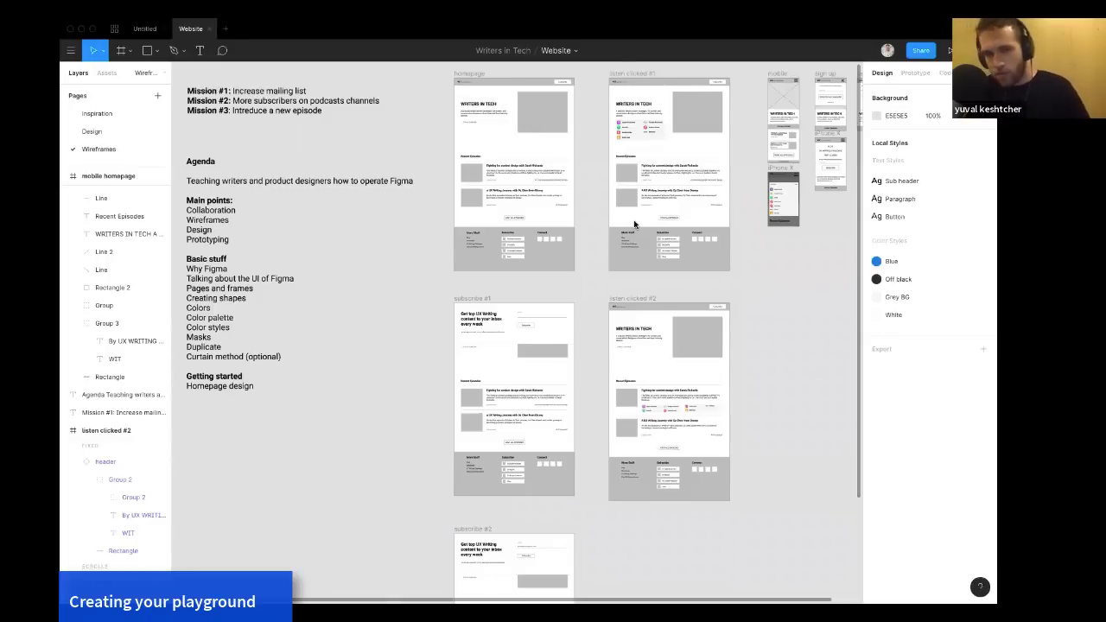
Switch between the Design, Wireframes and Inspiration pages to compare their contents.
click(110, 134)
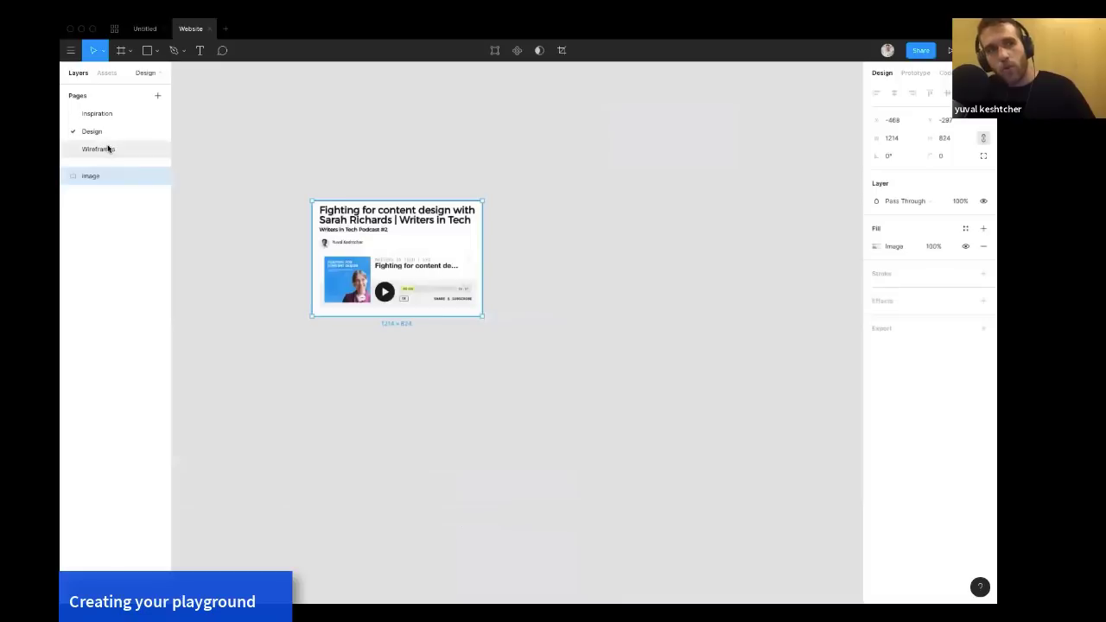
click(108, 149)
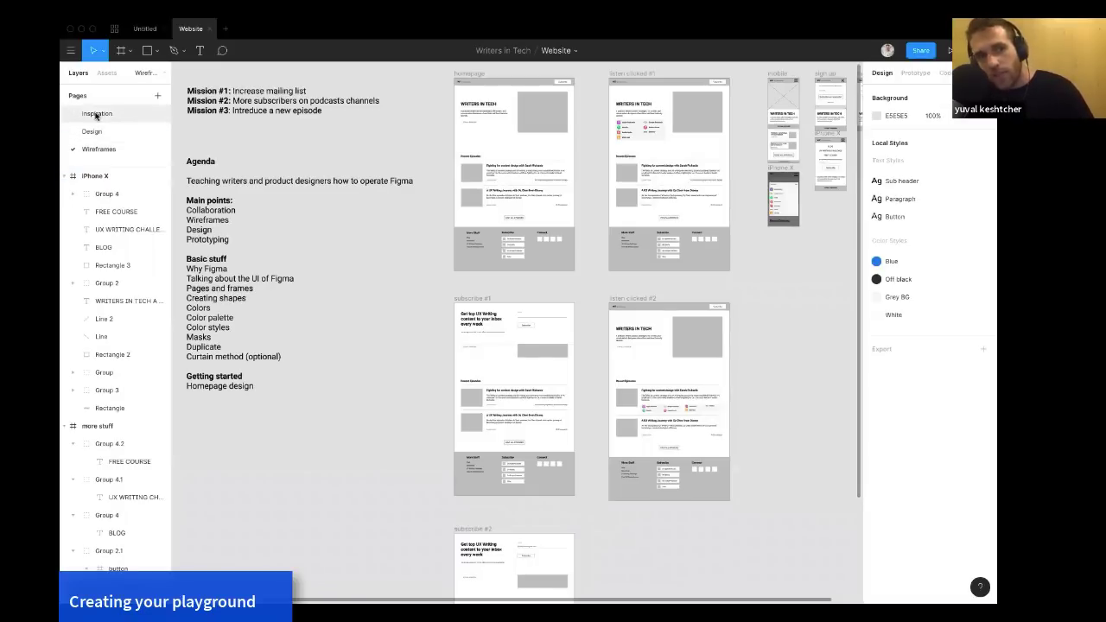
click(96, 115)
click(94, 131)
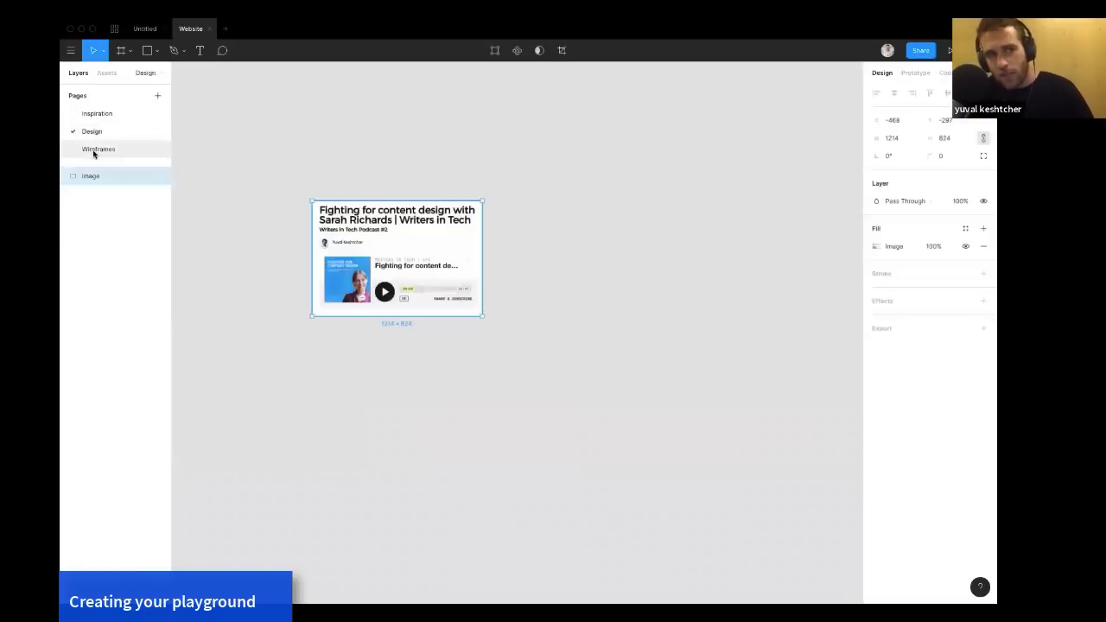
click(95, 150)
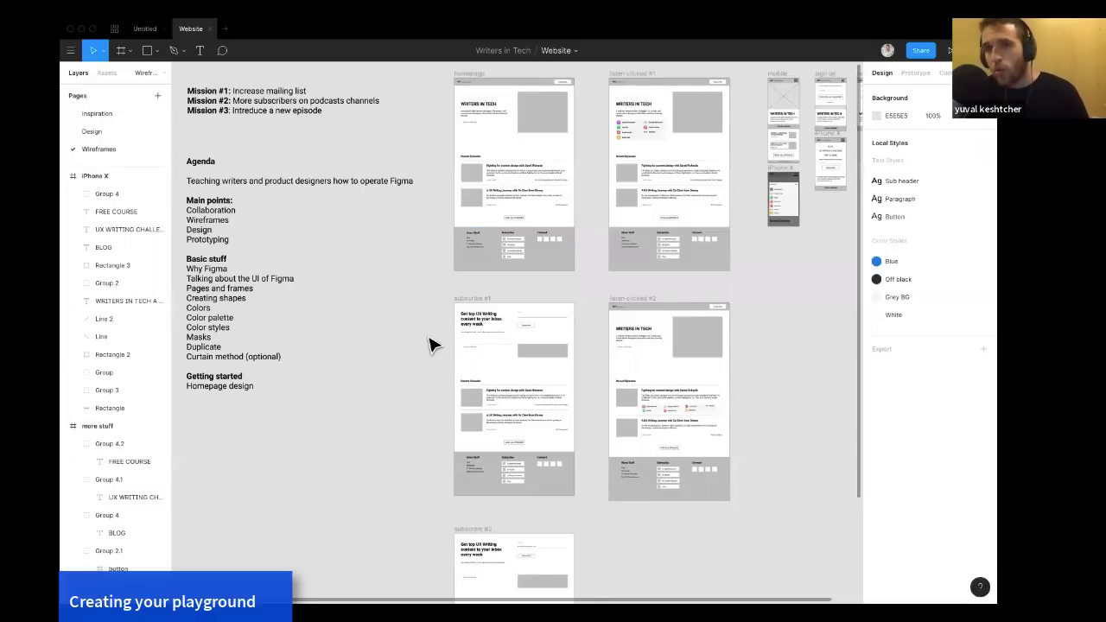
Duplicate the Wireframes page and rename the copy to a participant's first name followed by 's playground.
scroll(432, 346, down, 2)
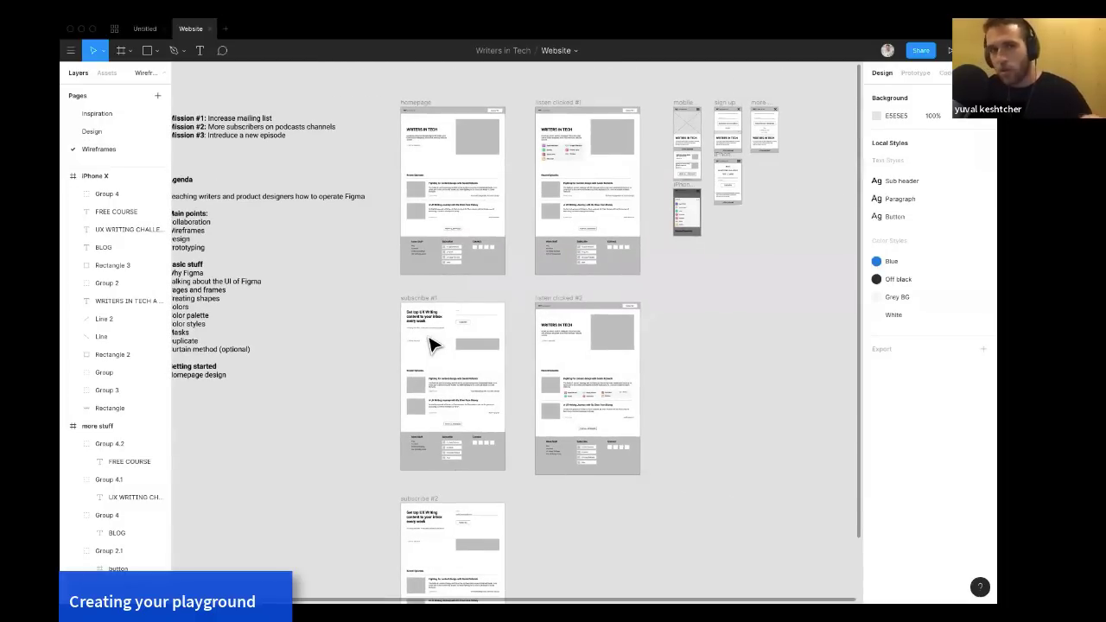
right_click(97, 153)
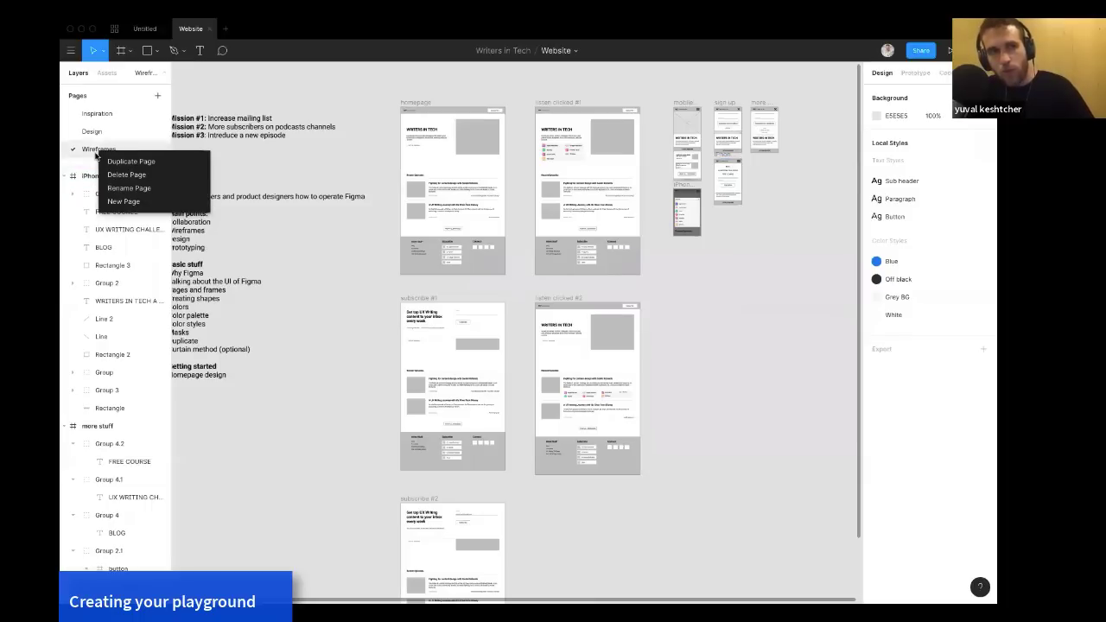
click(112, 162)
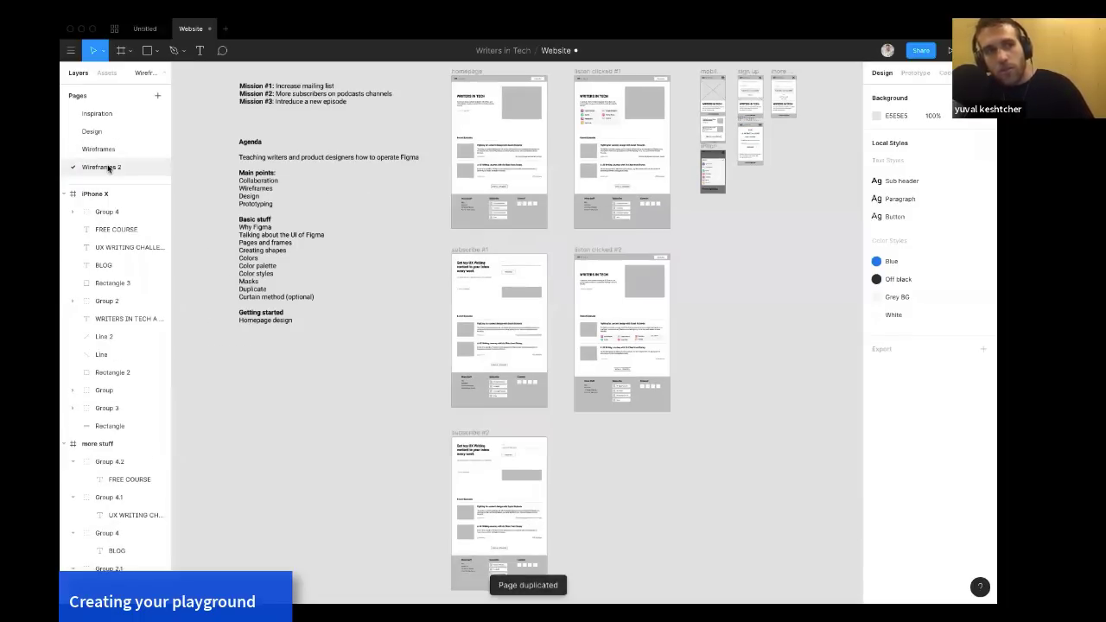
double_click(117, 167)
text(Barabara's)
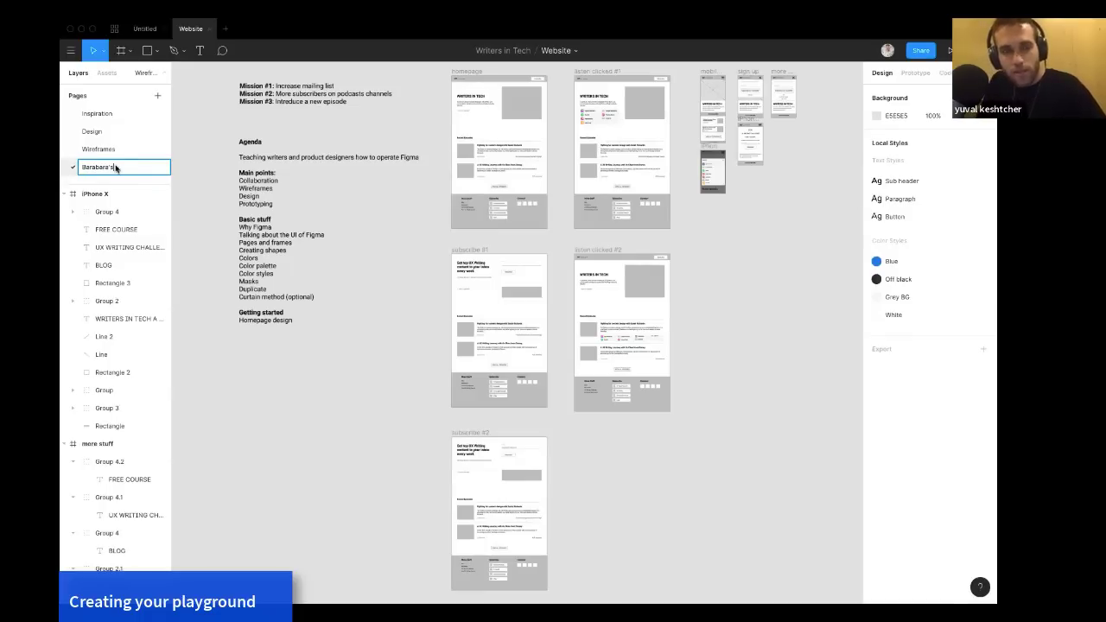
text( playground)
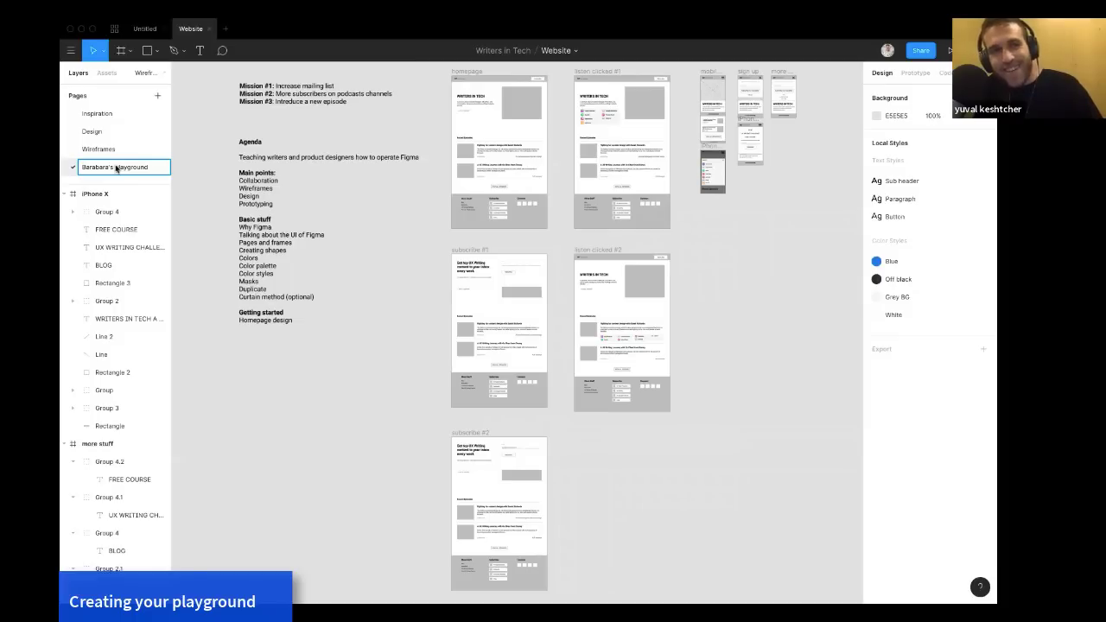
key(Return)
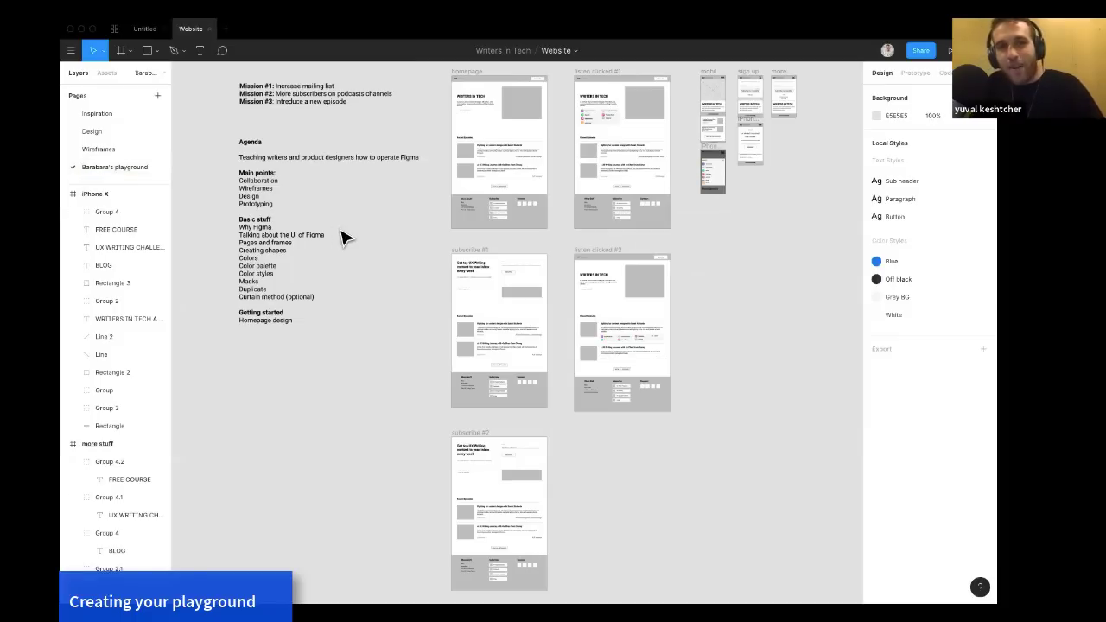
Copy the listen clicked #1 frame to the right, duplicate it three more times, and select all the copies.
scroll(341, 237, right, 5)
scroll(444, 205, down, 3)
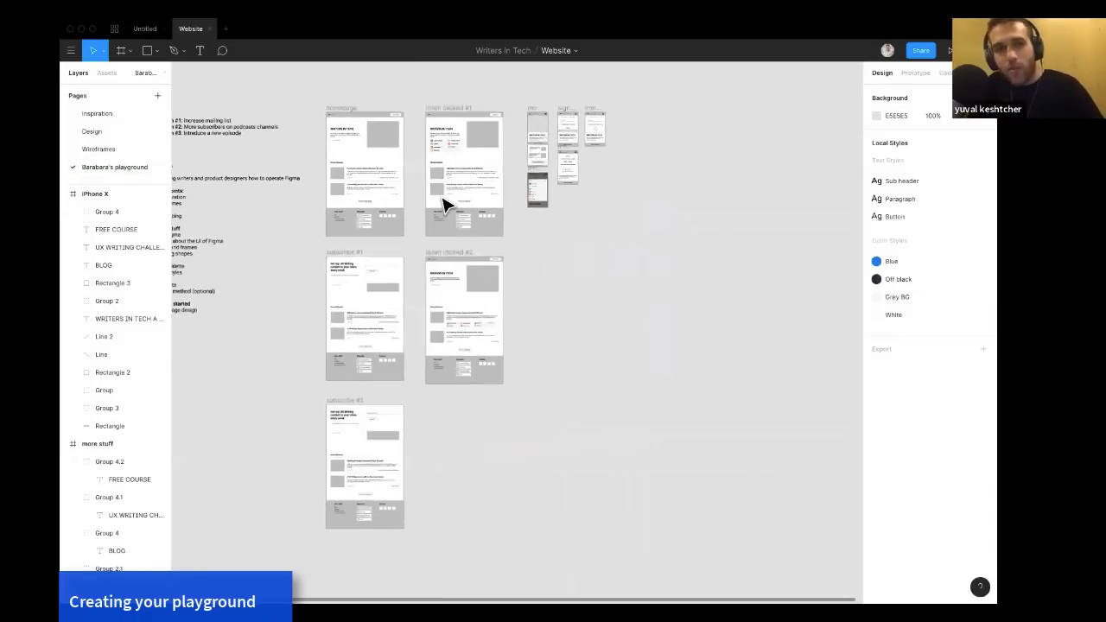
scroll(447, 203, right, 5)
click(360, 116)
drag(360, 116, 586, 123)
scroll(585, 123, right, 10)
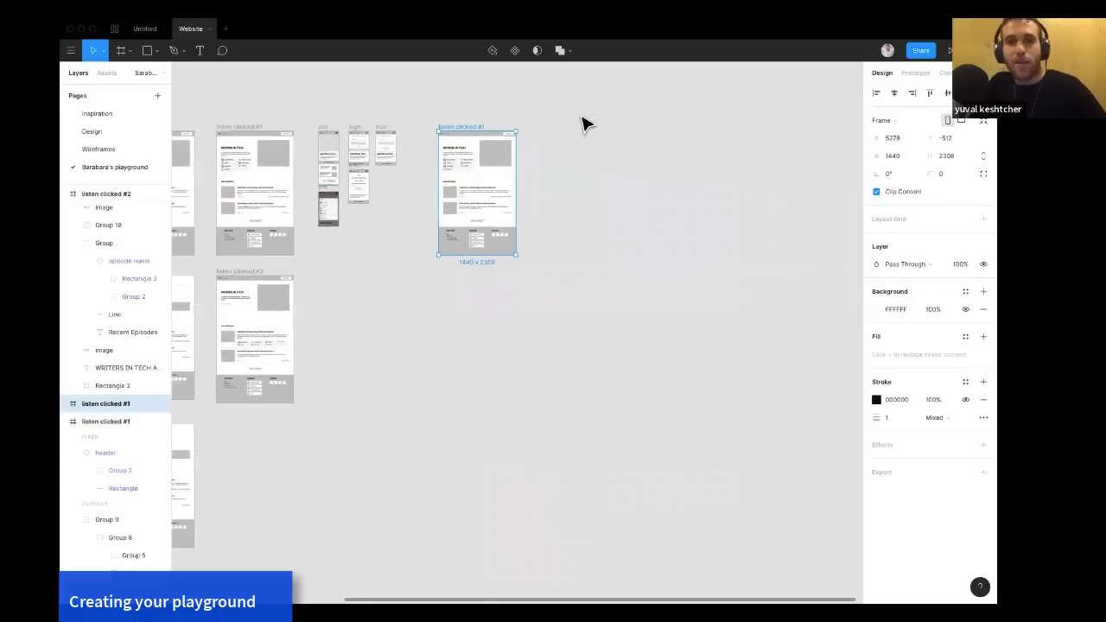
key(ctrl+d)
key(ctrl+d)
key(ctrl+d)
scroll(581, 124, down, 5)
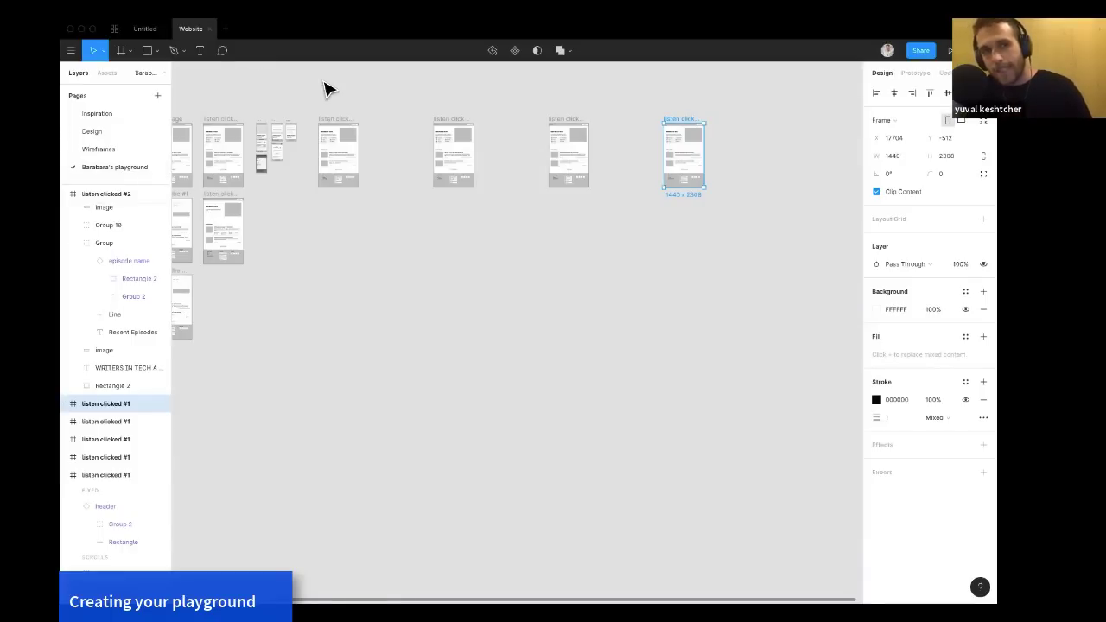
drag(311, 99, 721, 185)
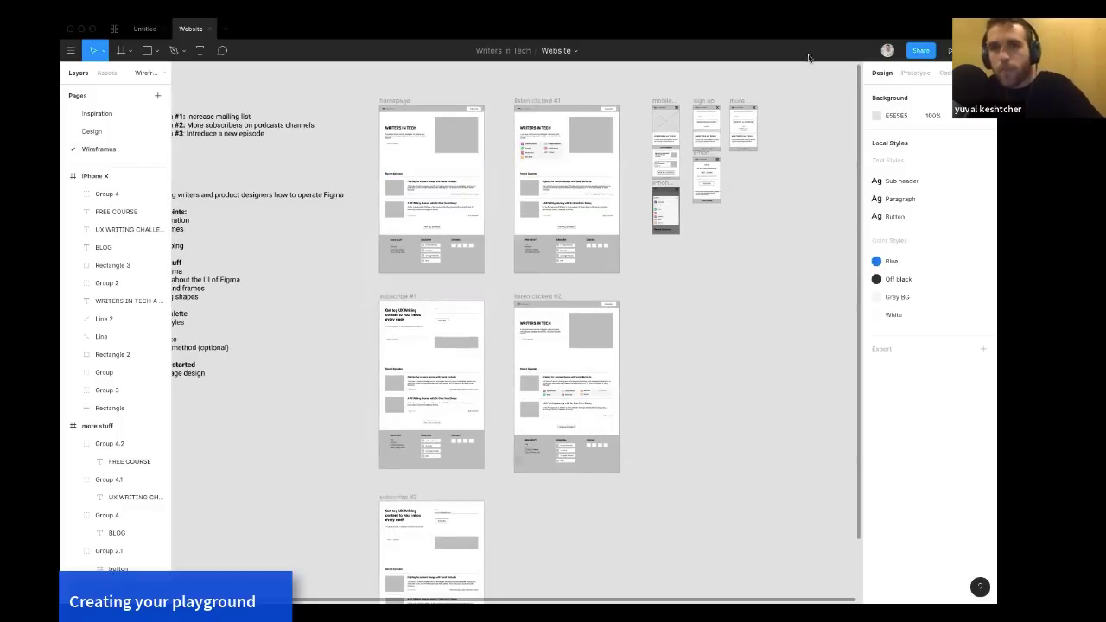
mouse_move(812, 21)
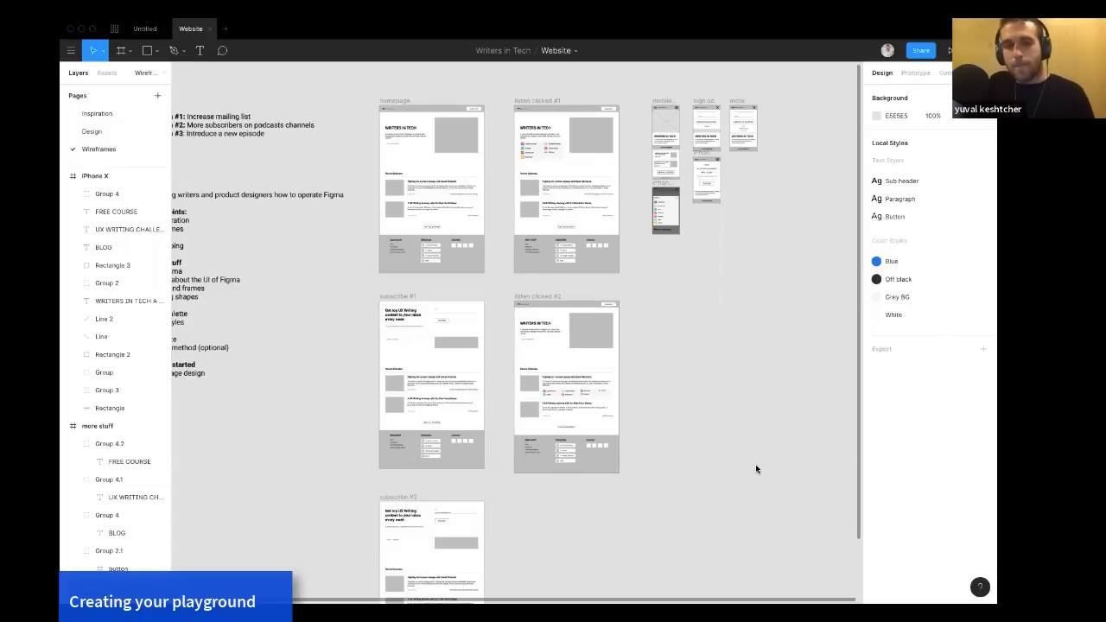
scroll(756, 469, left, 2)
scroll(756, 469, down, 1)
scroll(757, 469, up, 1)
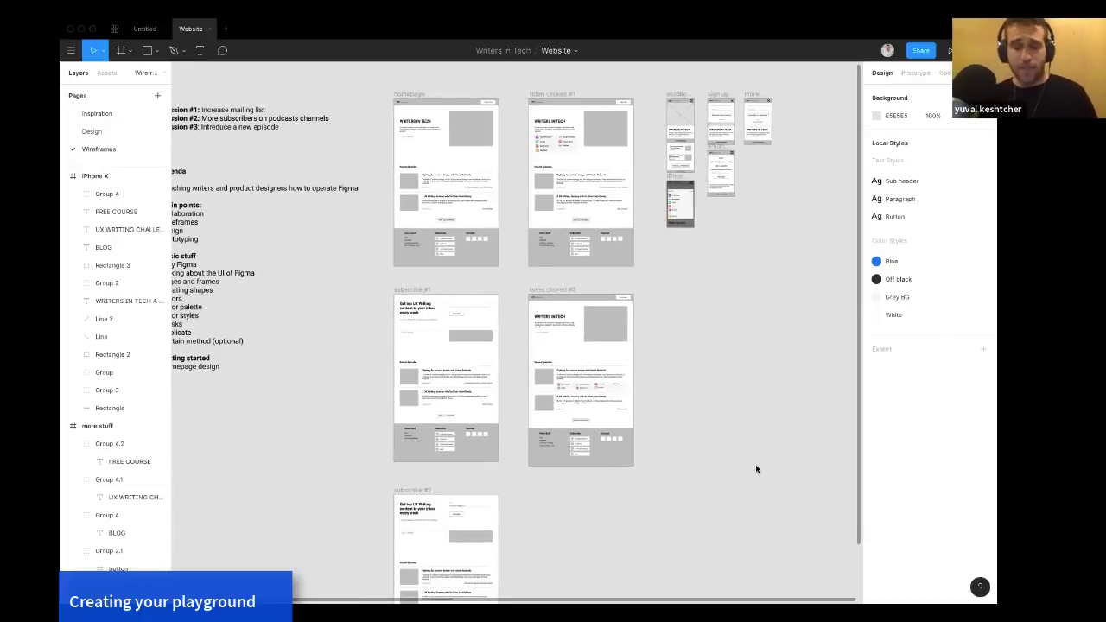
scroll(756, 469, left, 5)
scroll(756, 469, up, 1)
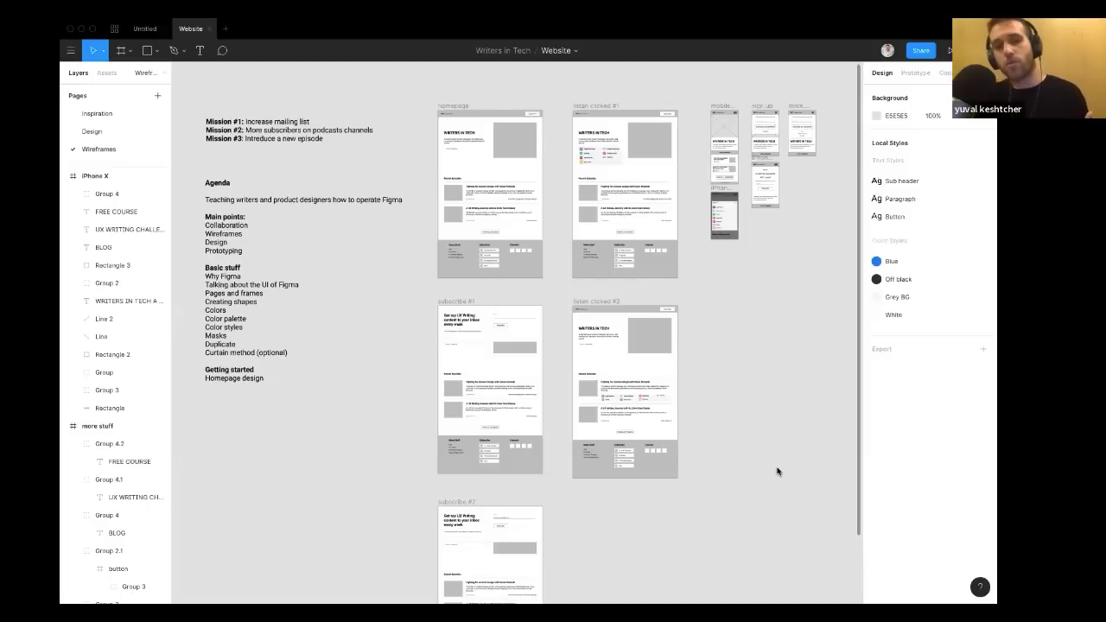
Switch to the web browser and open the Figma website tab.
key(F11)
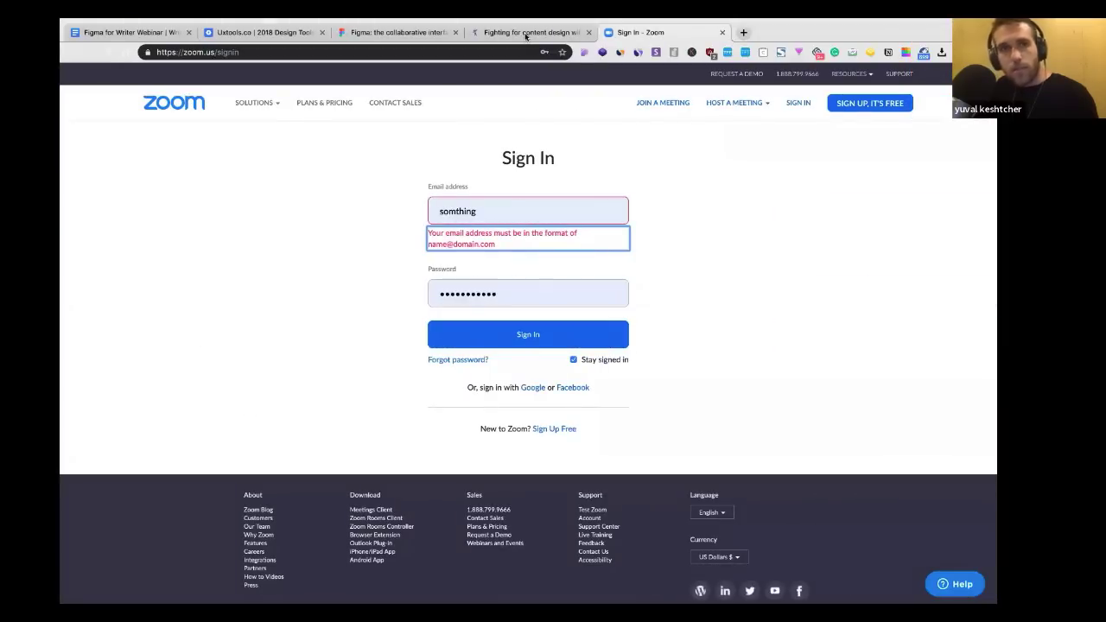
click(526, 36)
click(434, 34)
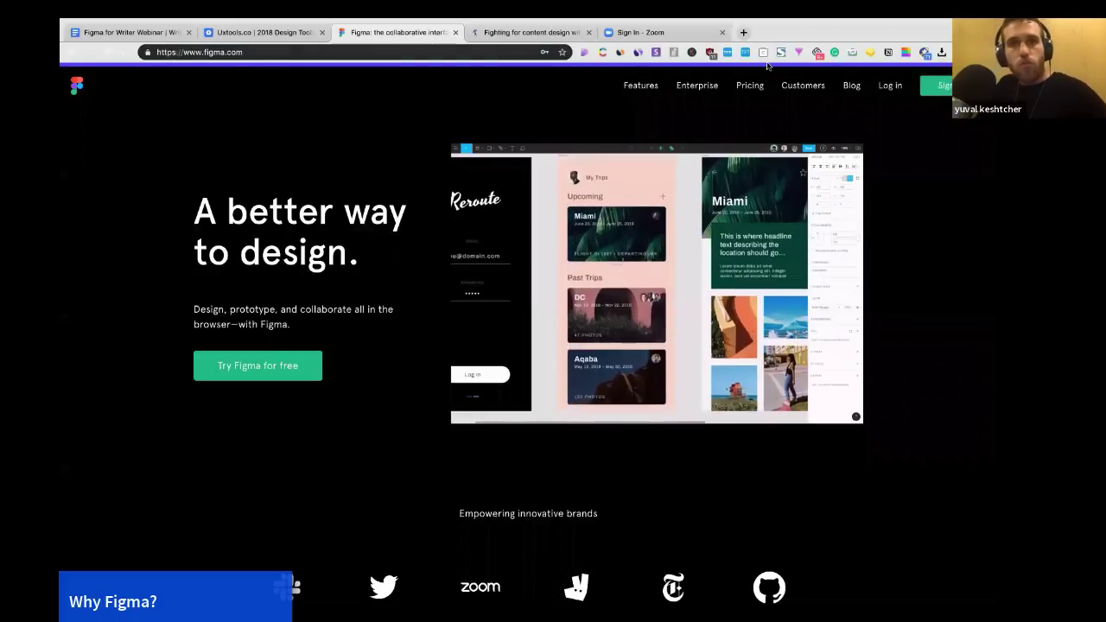
Open a new browser tab and search Google for design tool servey 2018.
key(ctrl+t)
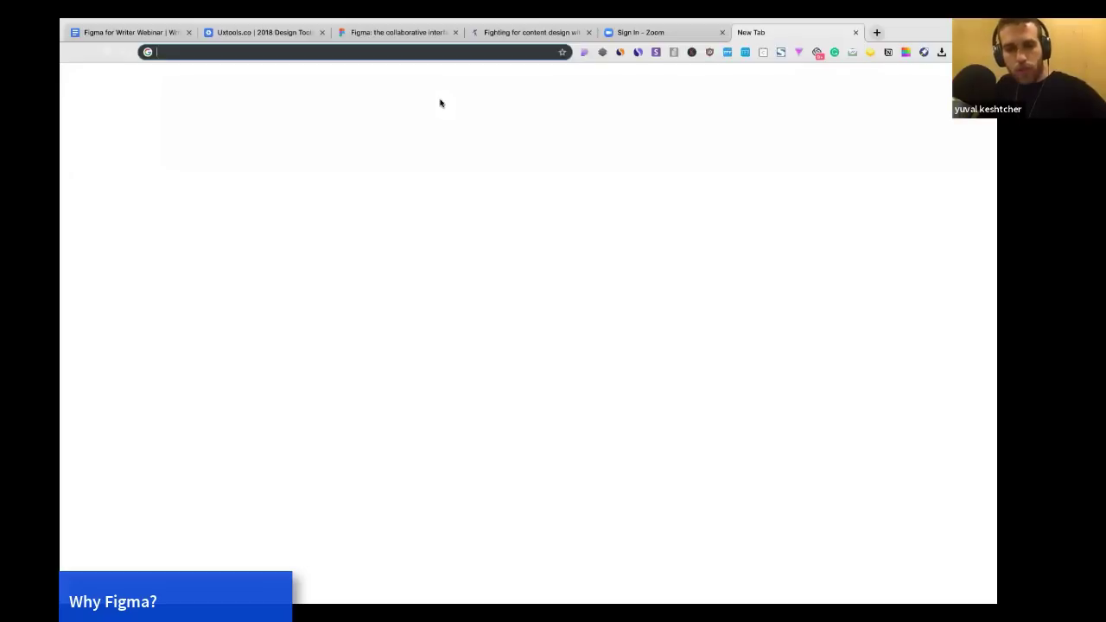
text(design tool servey)
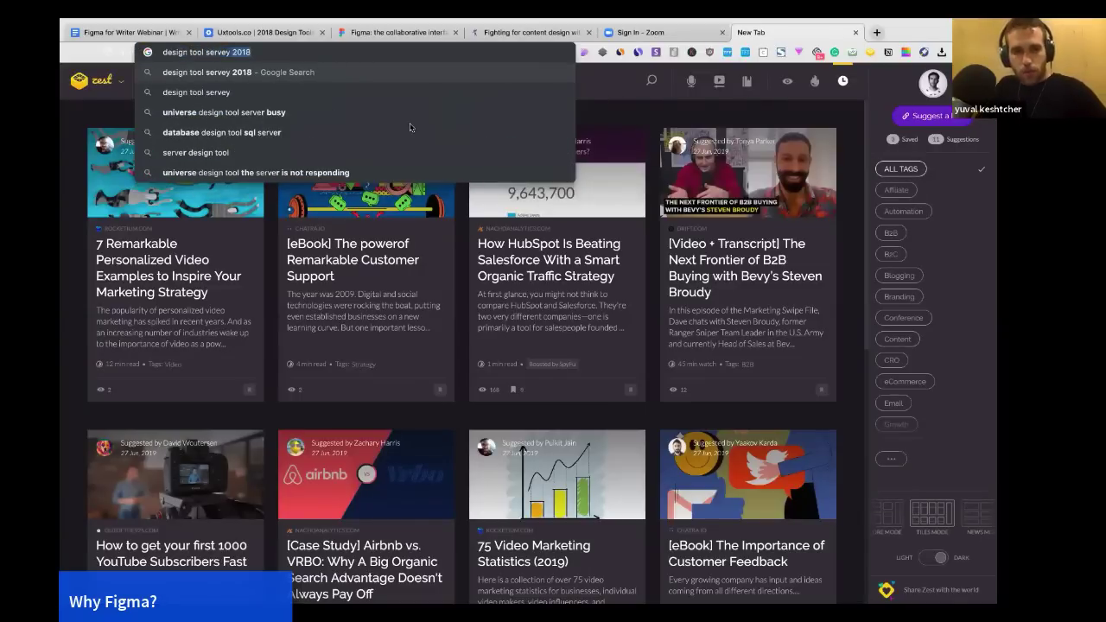
key(Return)
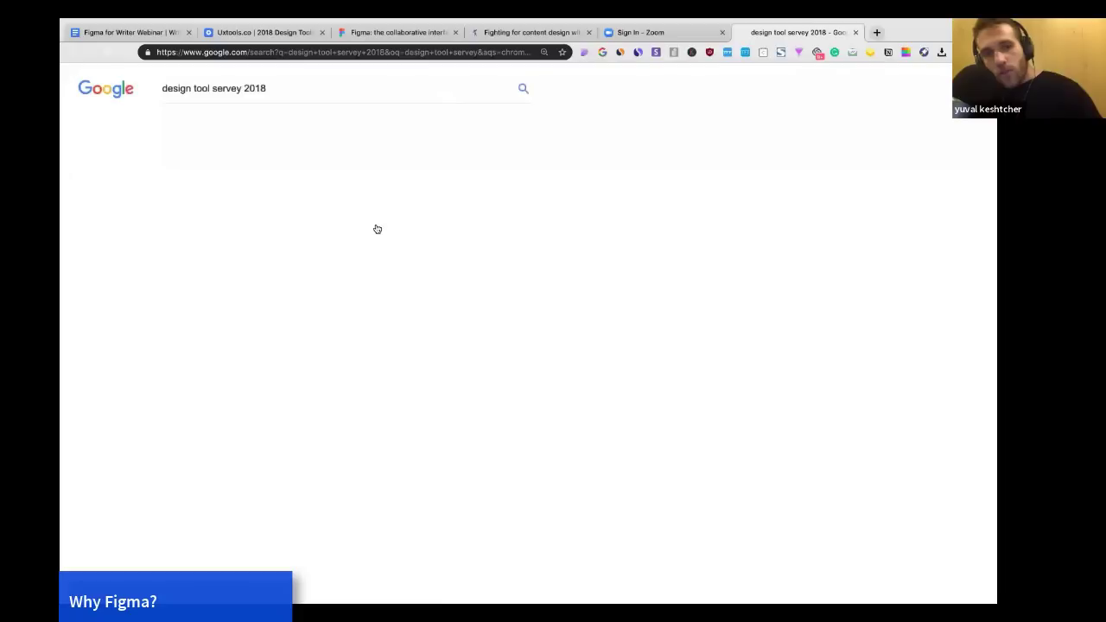
Open the UX Tools 2018 Design Tools Survey result and scroll to its table of contents.
click(273, 229)
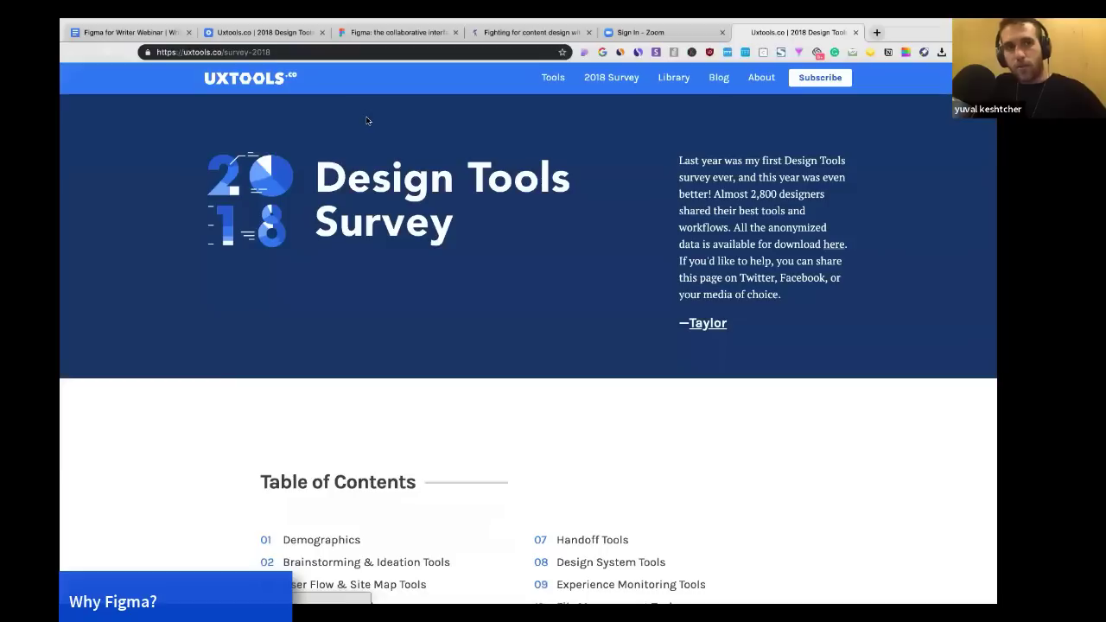
click(280, 53)
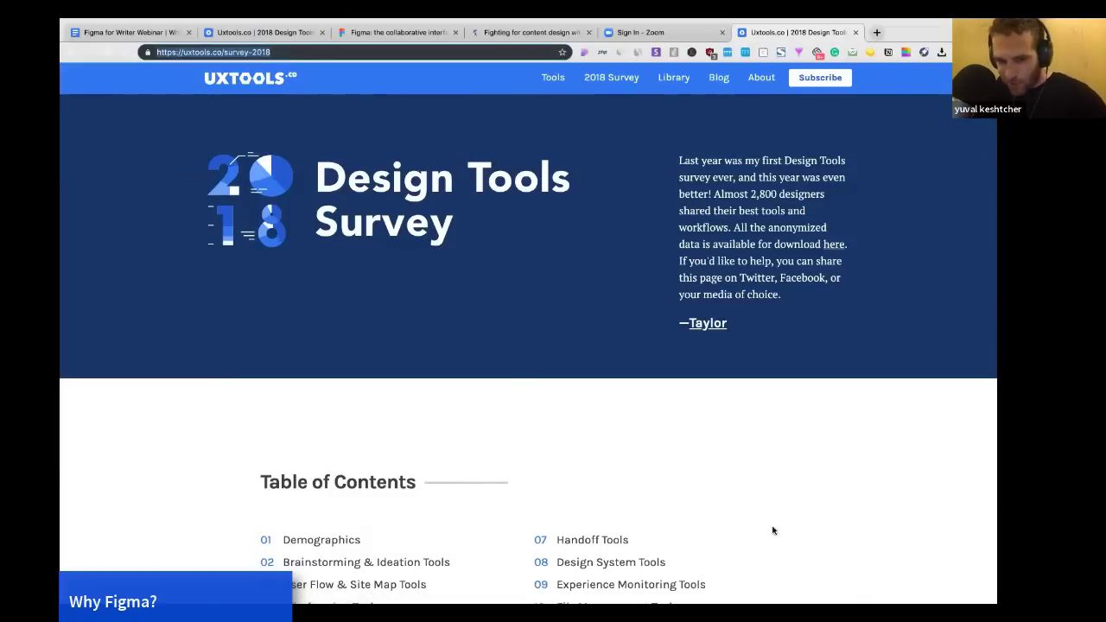
click(658, 549)
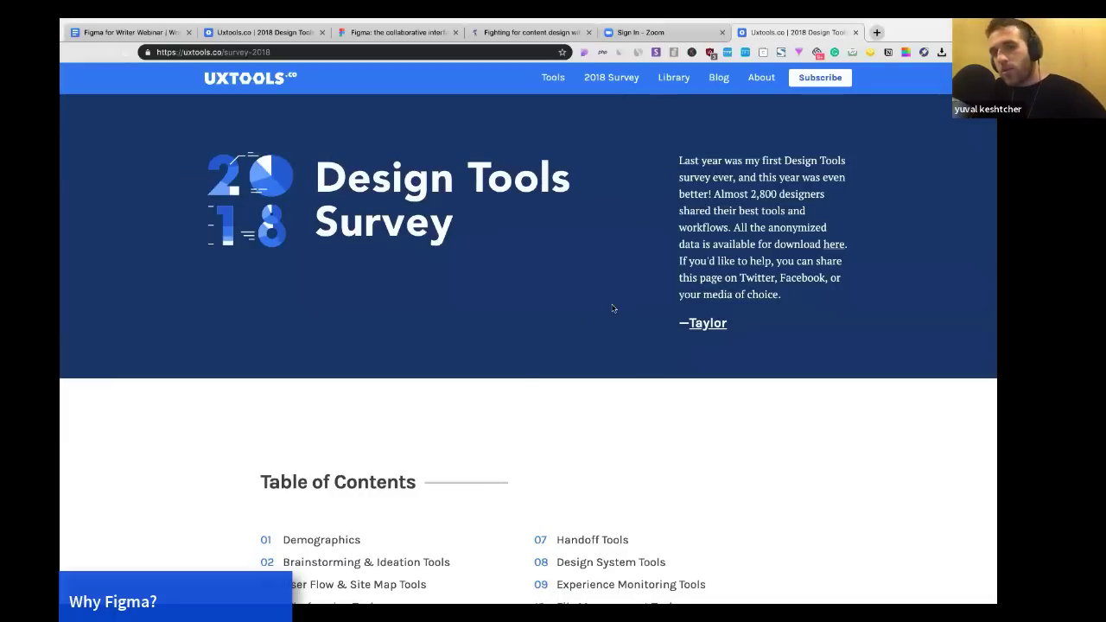
scroll(612, 309, down, 3)
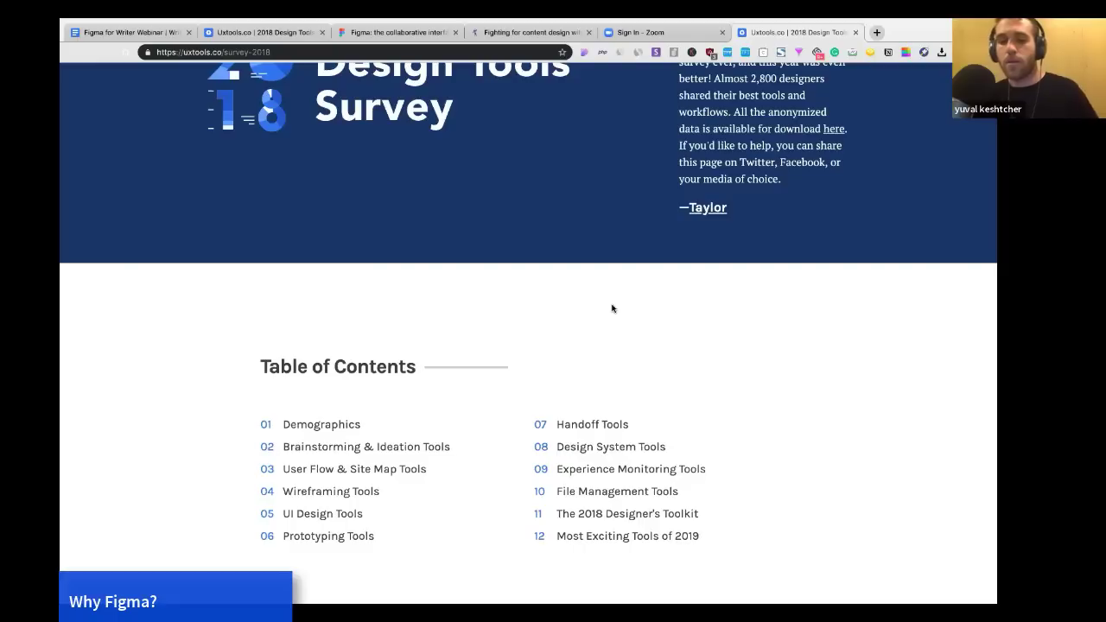
scroll(612, 309, down, 3)
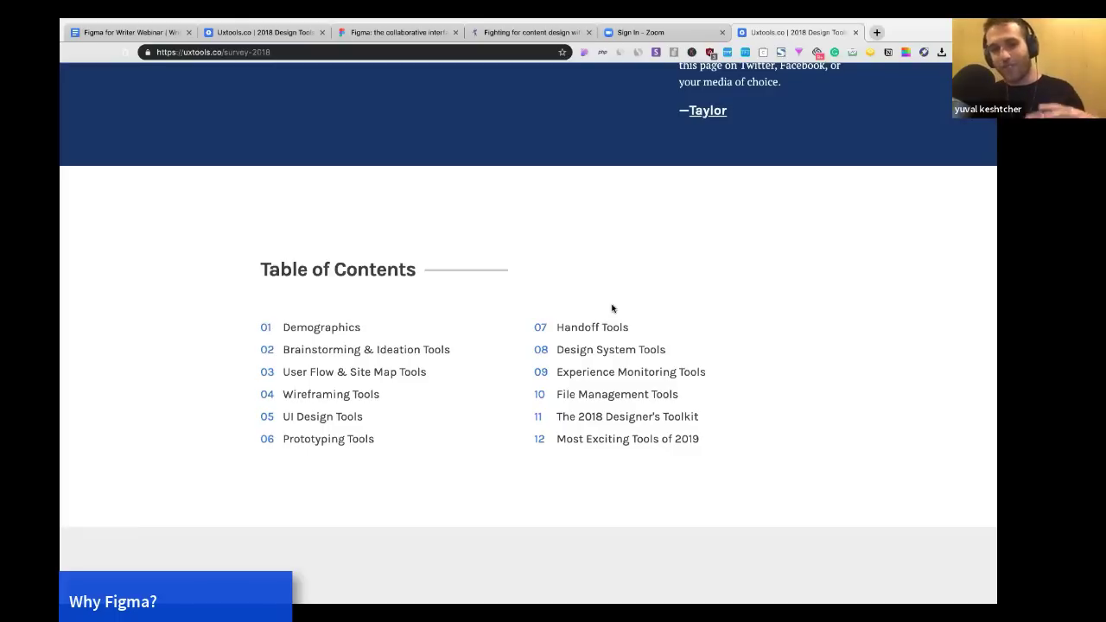
Return to Figma, open the file's Share dialog, review its invite permission options, and close it.
key(ctrl+Left)
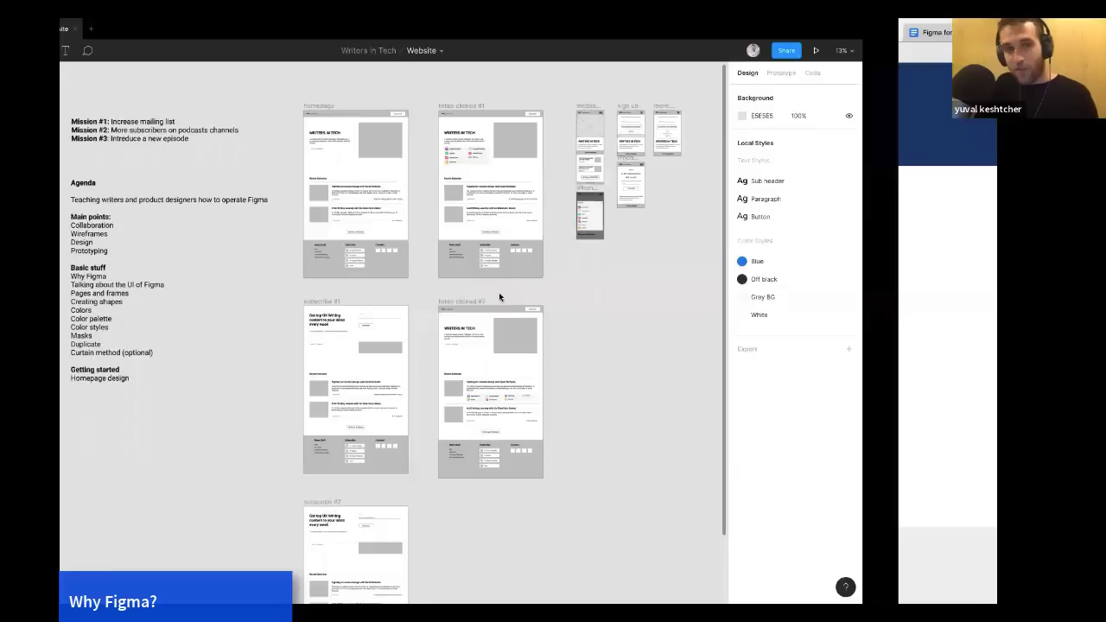
scroll(372, 348, right, 1)
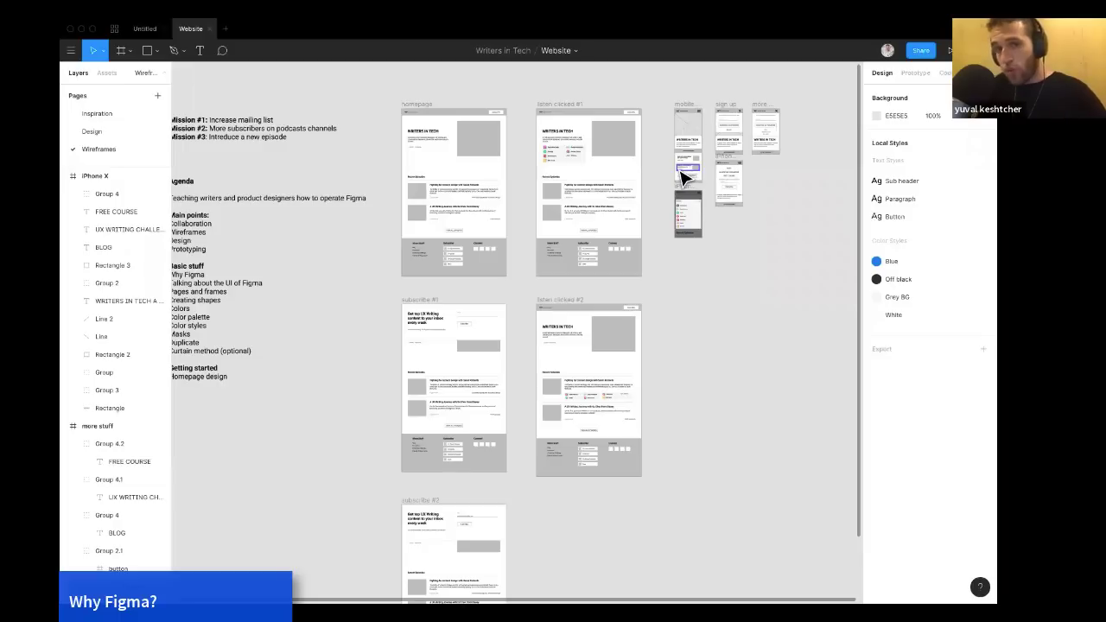
click(919, 51)
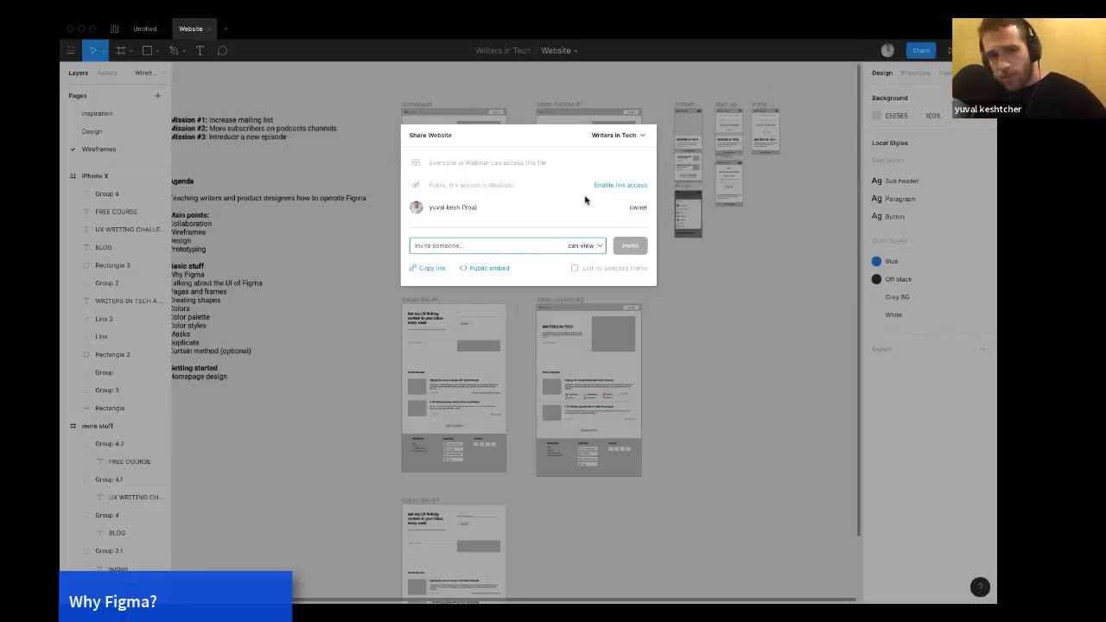
click(582, 247)
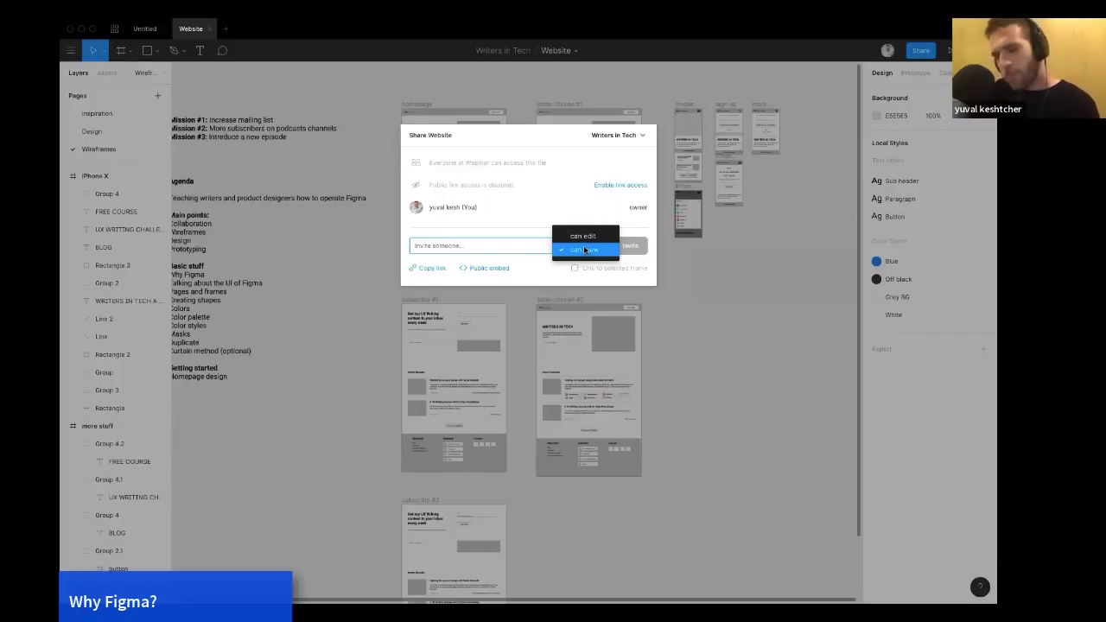
click(427, 269)
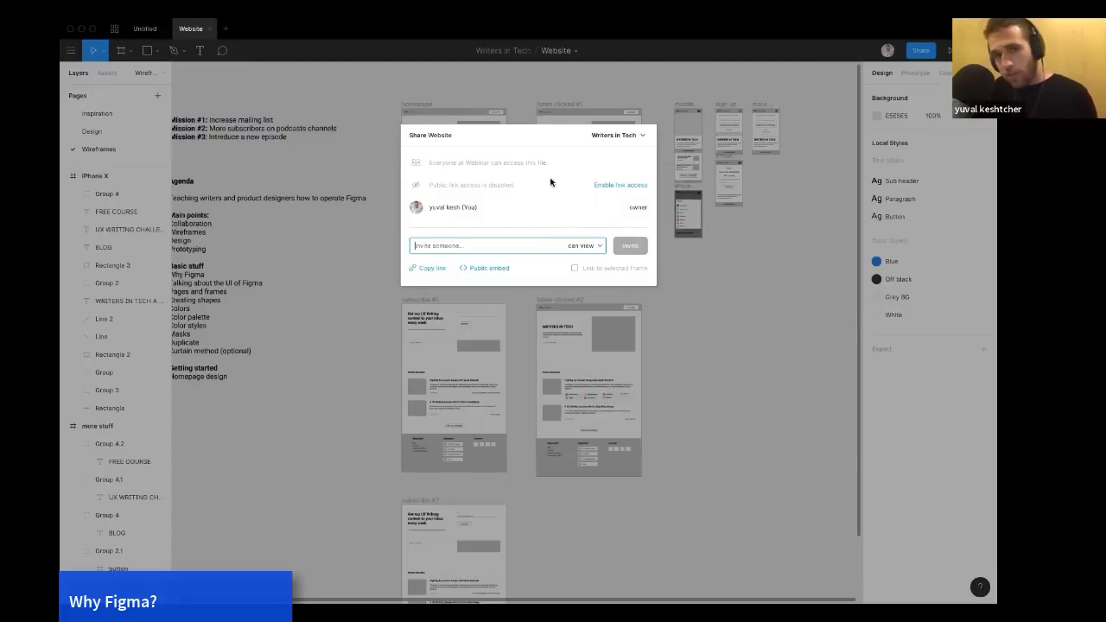
click(682, 267)
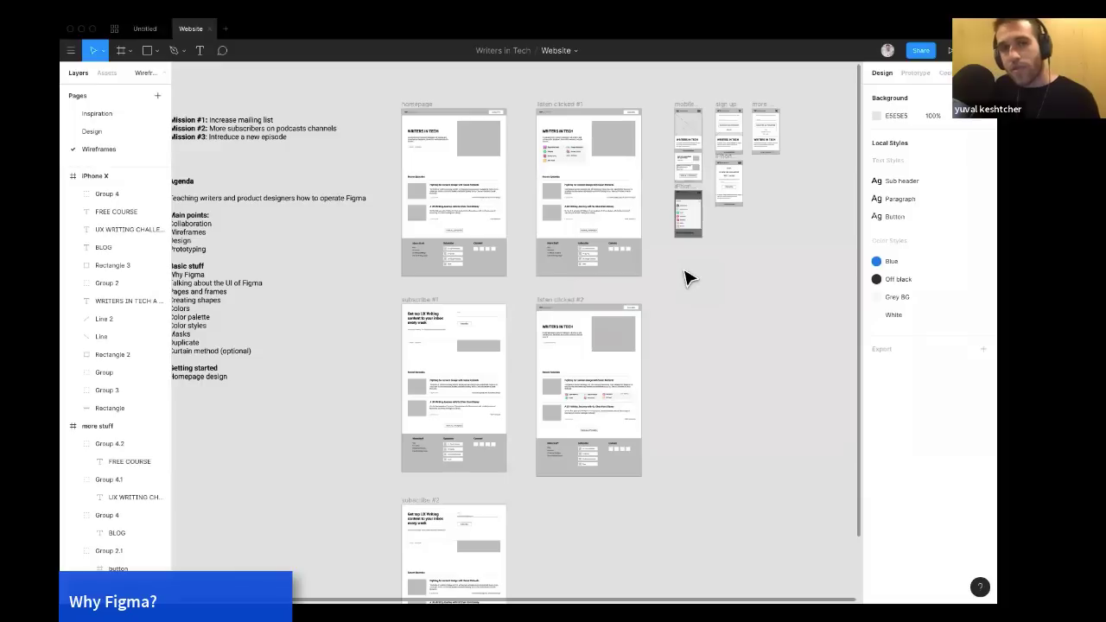
Open the Inspiration page and browse its collected reference images.
scroll(687, 275, up, 3)
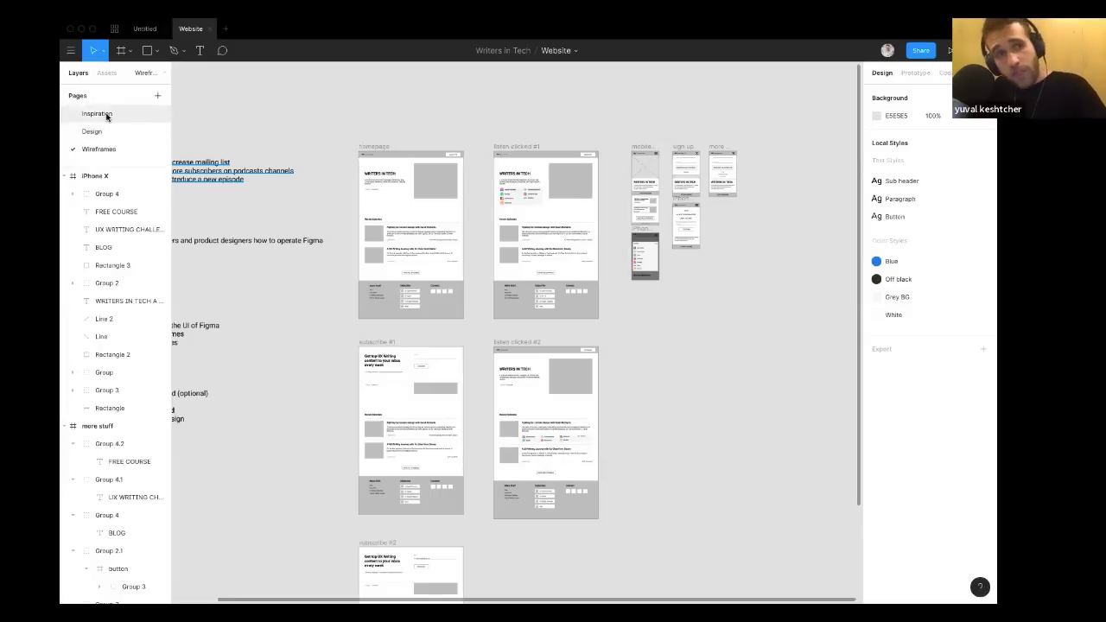
click(107, 117)
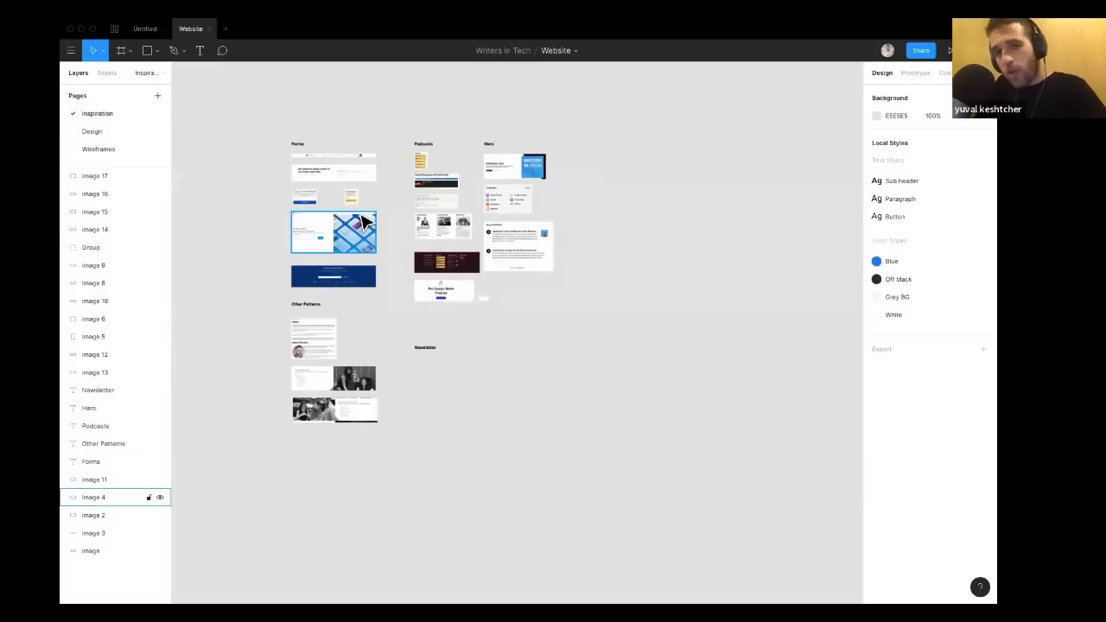
scroll(366, 223, up, 5)
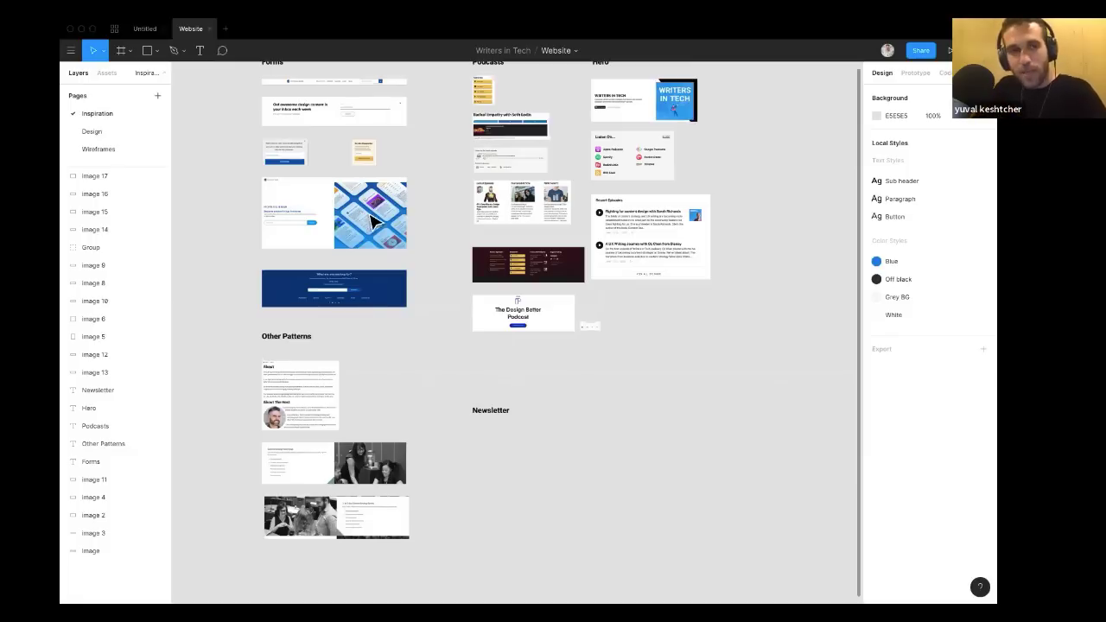
scroll(412, 274, up, 3)
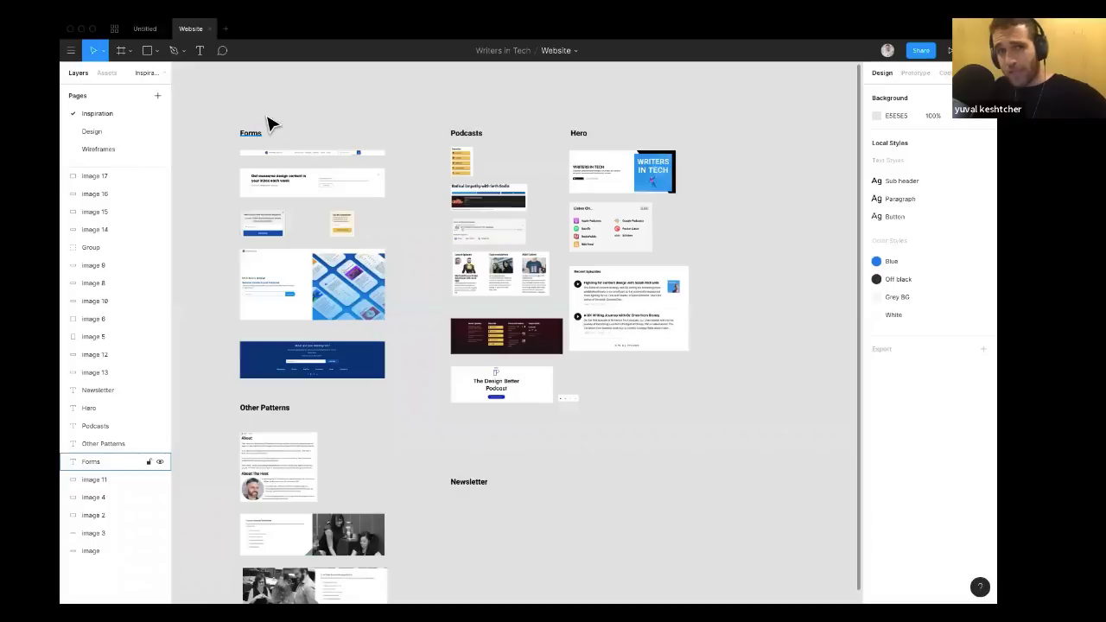
right_click(491, 250)
click(696, 262)
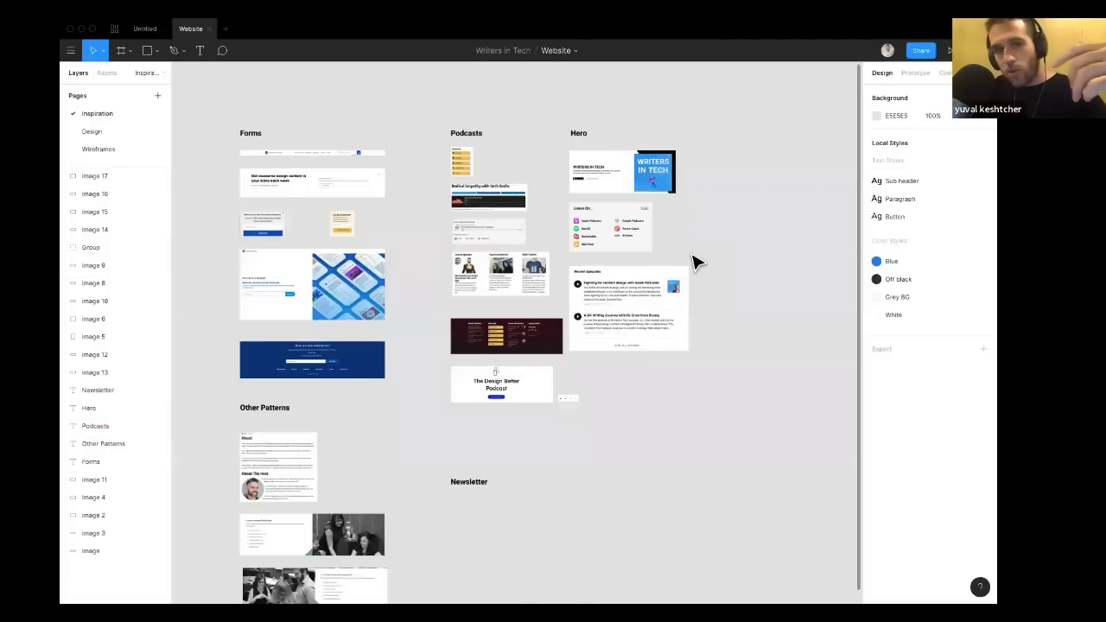
scroll(696, 262, down, 3)
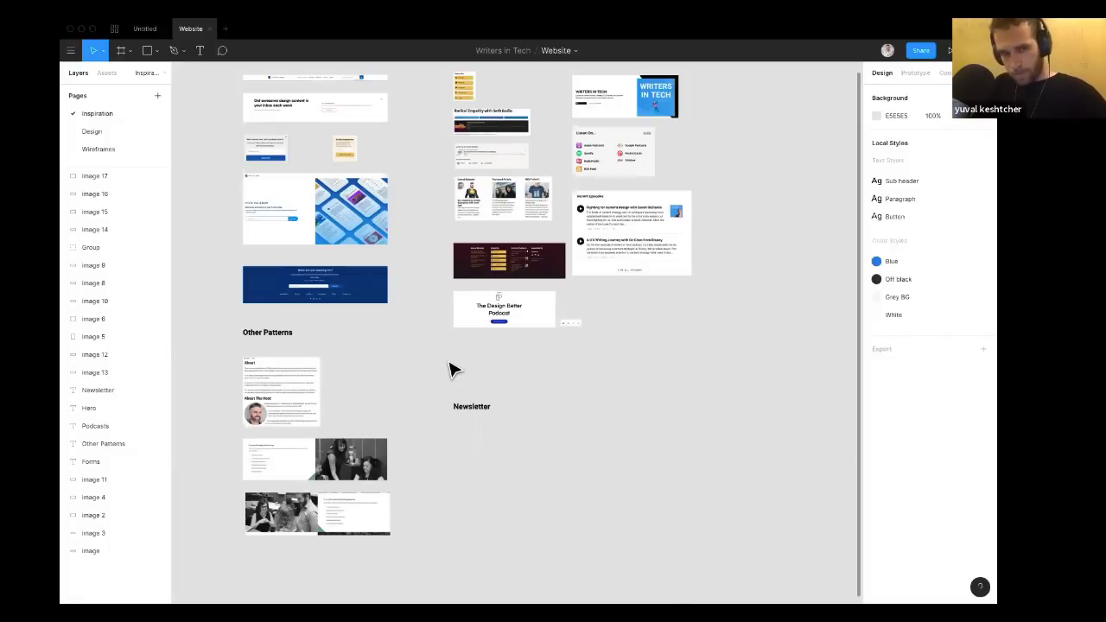
Switch to the browser and capture a screenshot of the survey's Table of Contents section.
key(ctrl+Right)
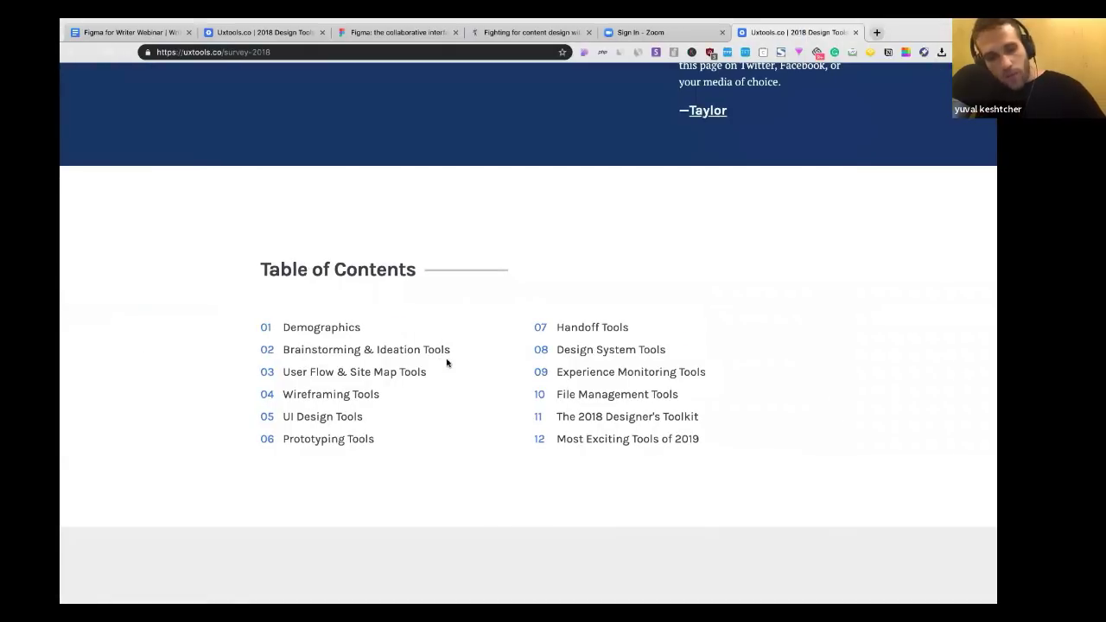
key(super+shift+4)
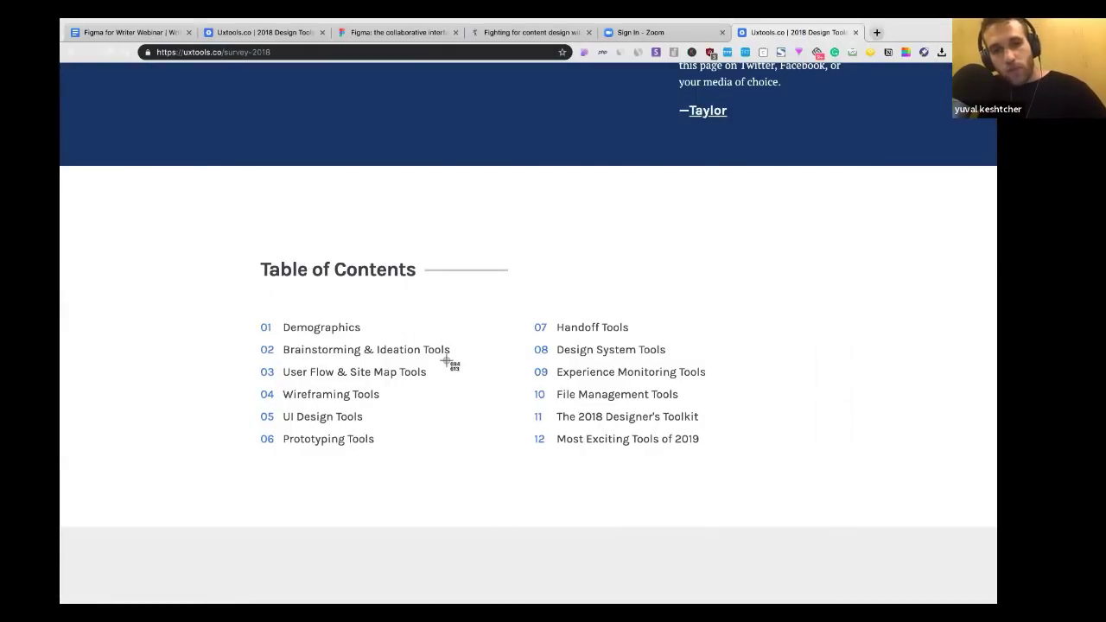
drag(207, 228, 742, 482)
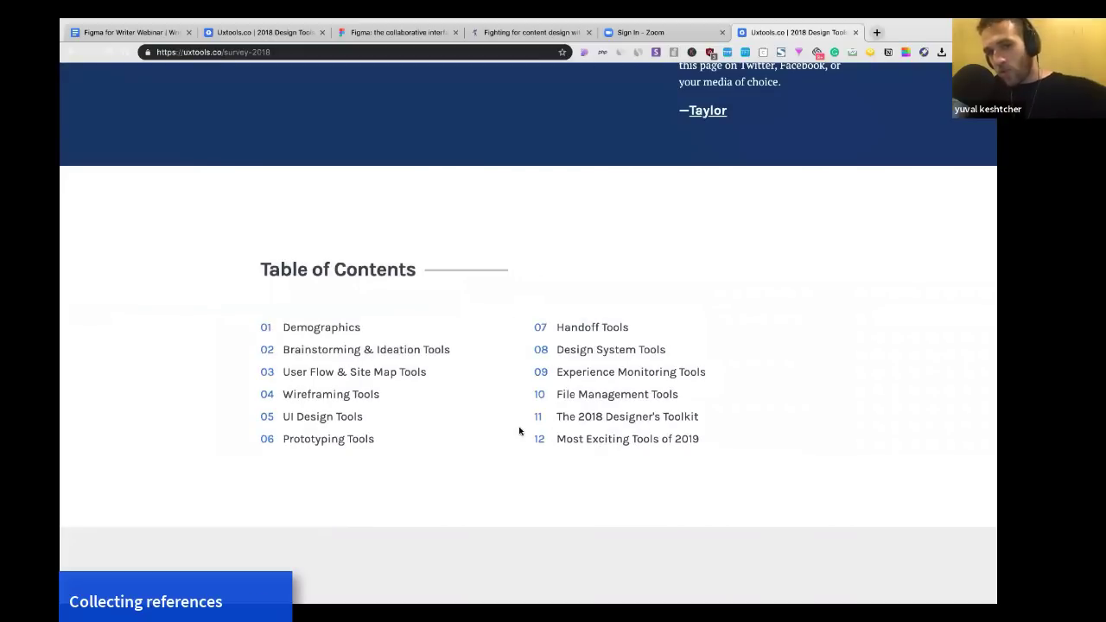
Paste the screenshot onto the Inspiration page below Newsletter, reposition it, and delete it.
key(ctrl+Left)
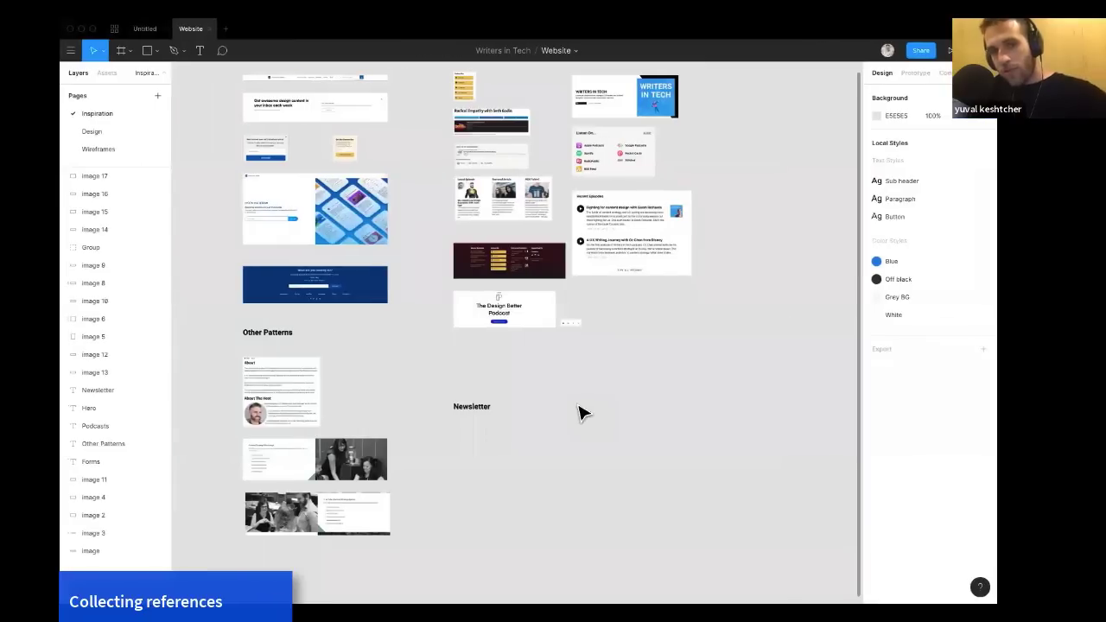
scroll(580, 406, down, 2)
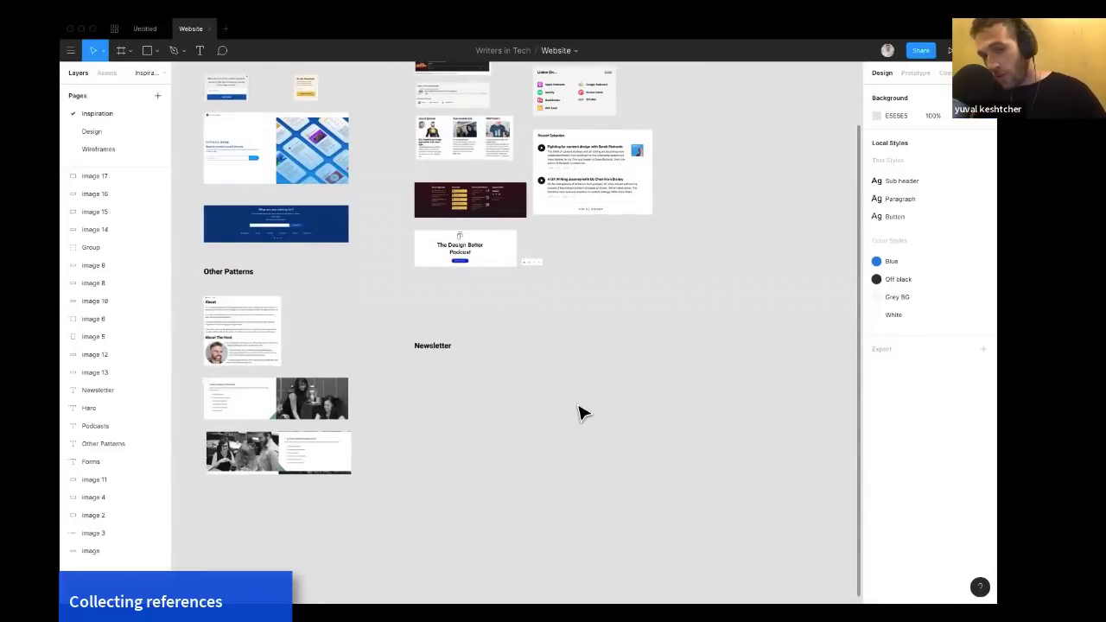
key(ctrl+v)
drag(523, 328, 487, 412)
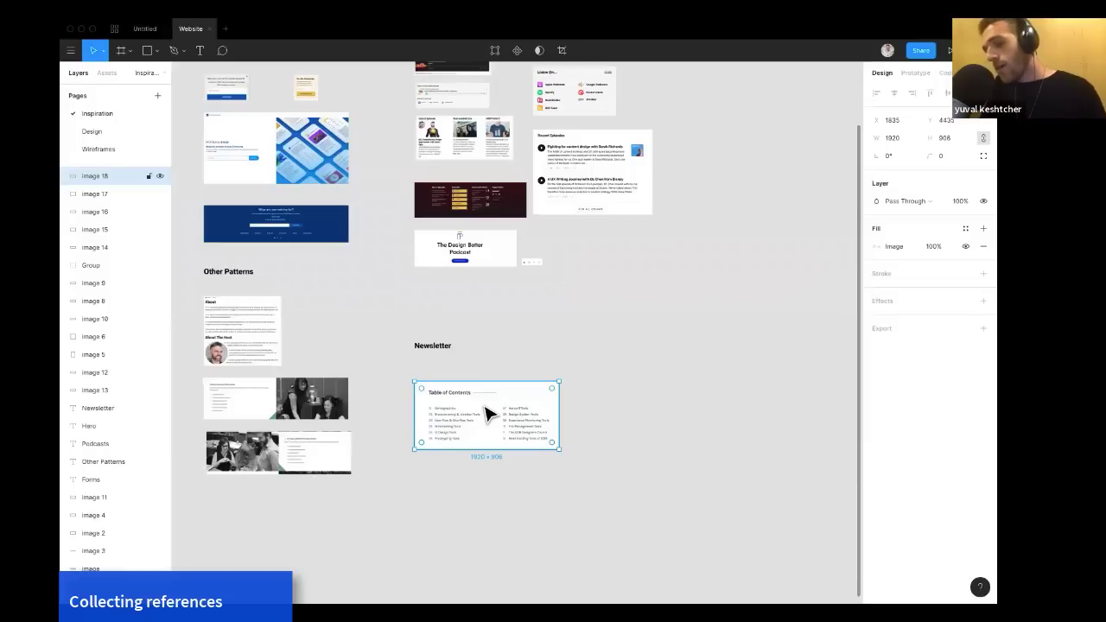
key(Delete)
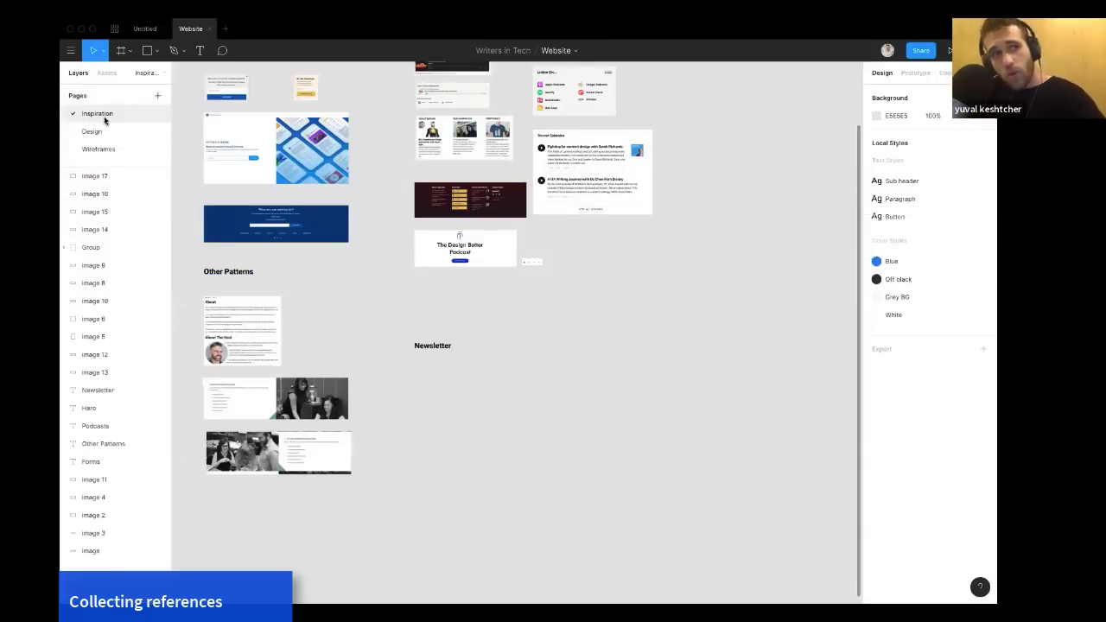
Add a new page named Copy playground.
click(156, 99)
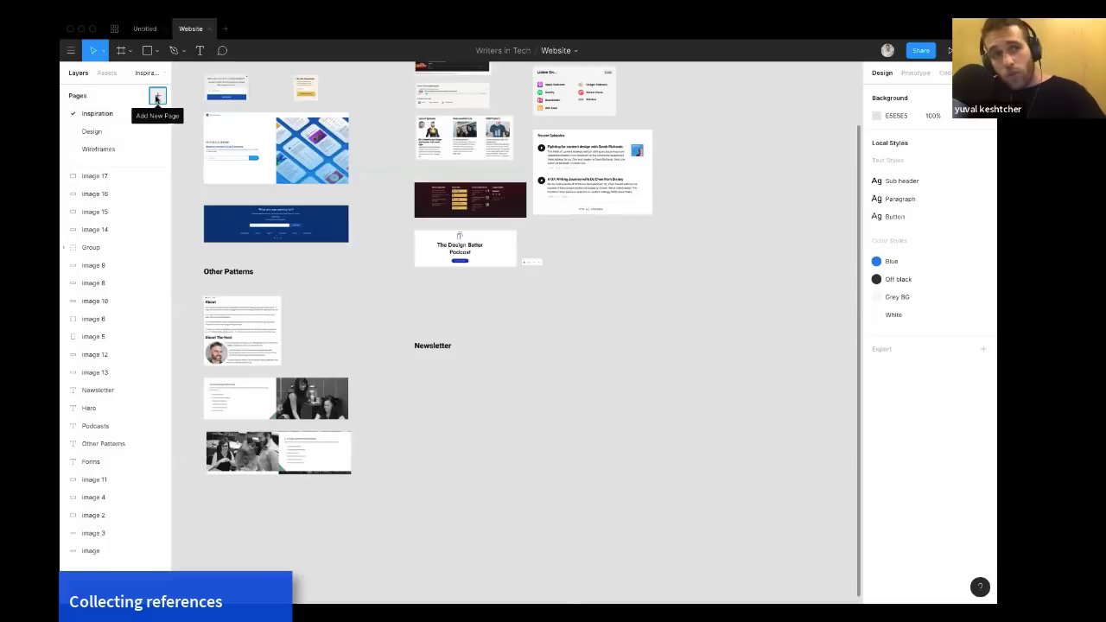
text(C)
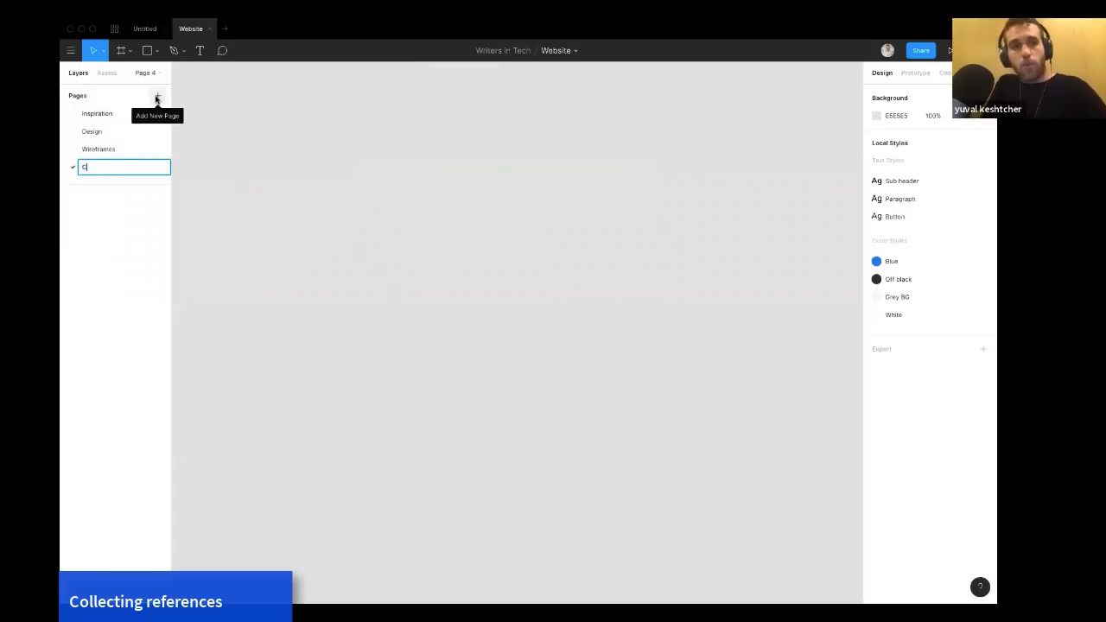
text(opy playground)
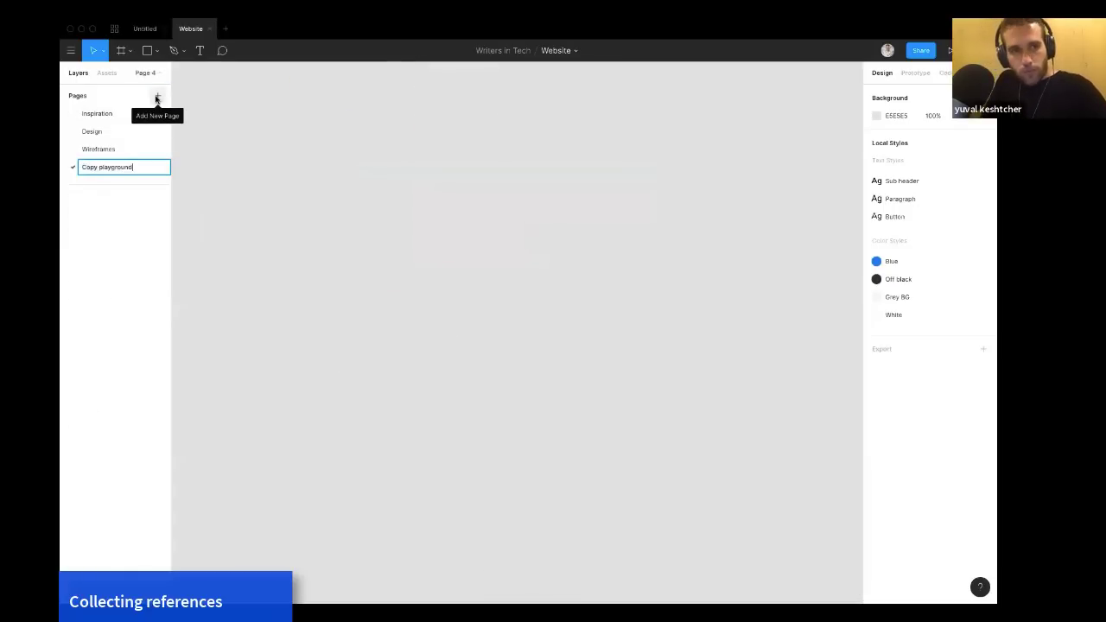
key(Return)
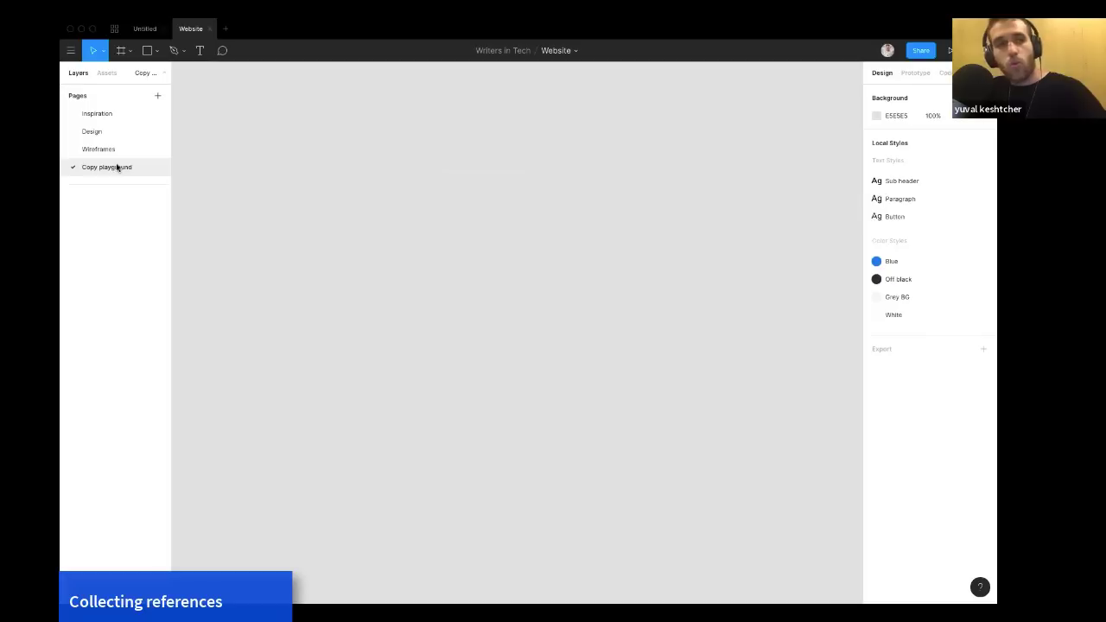
Delete the Copy playground page.
click(106, 129)
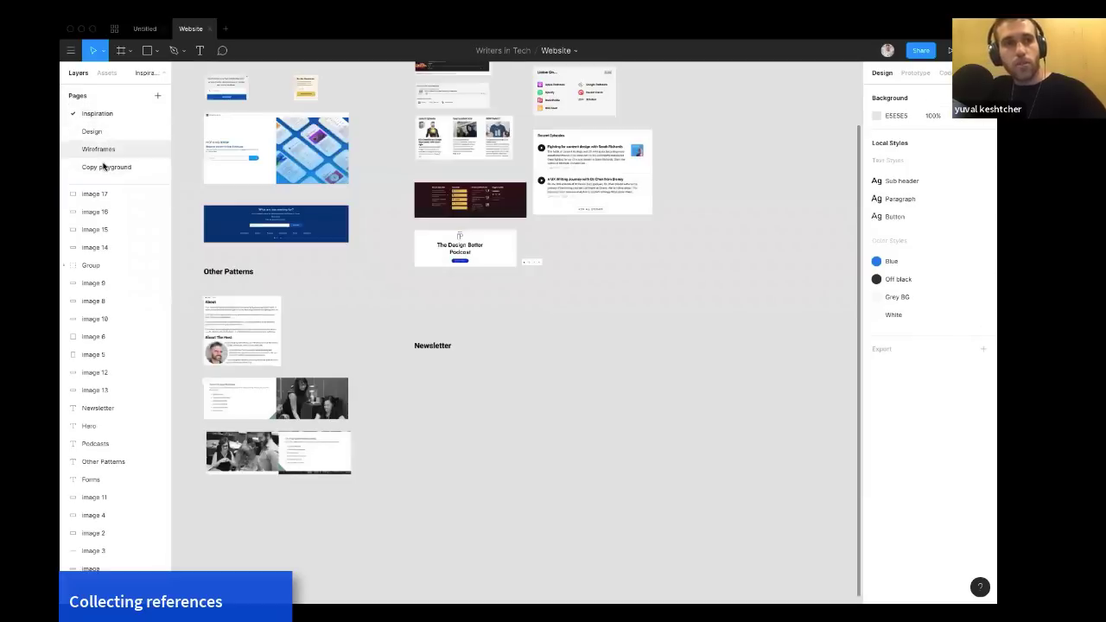
click(102, 166)
right_click(102, 167)
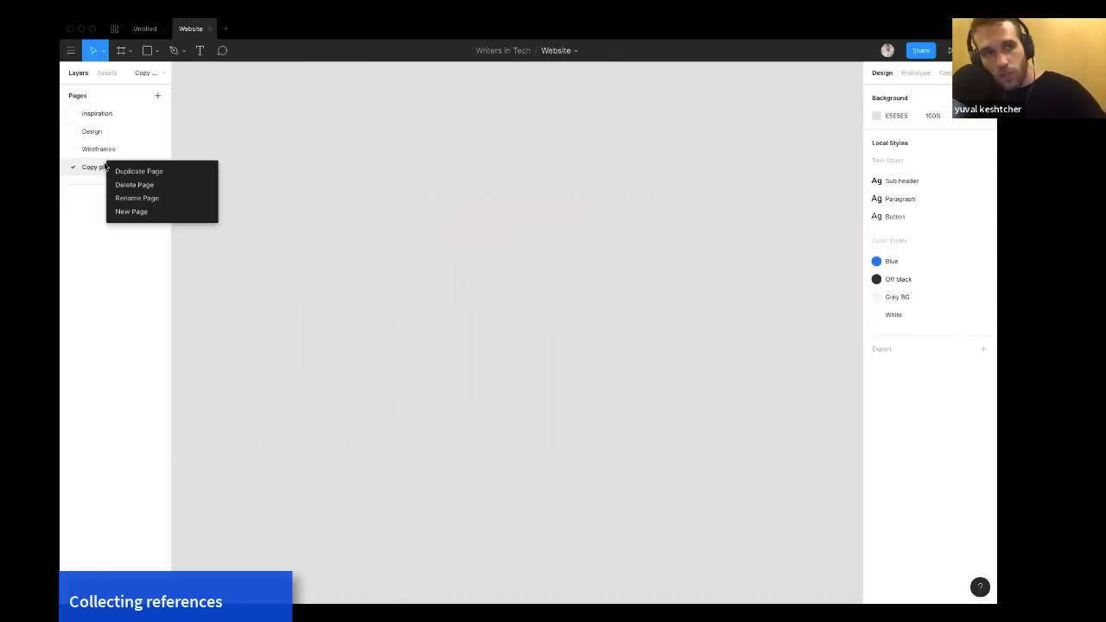
click(143, 185)
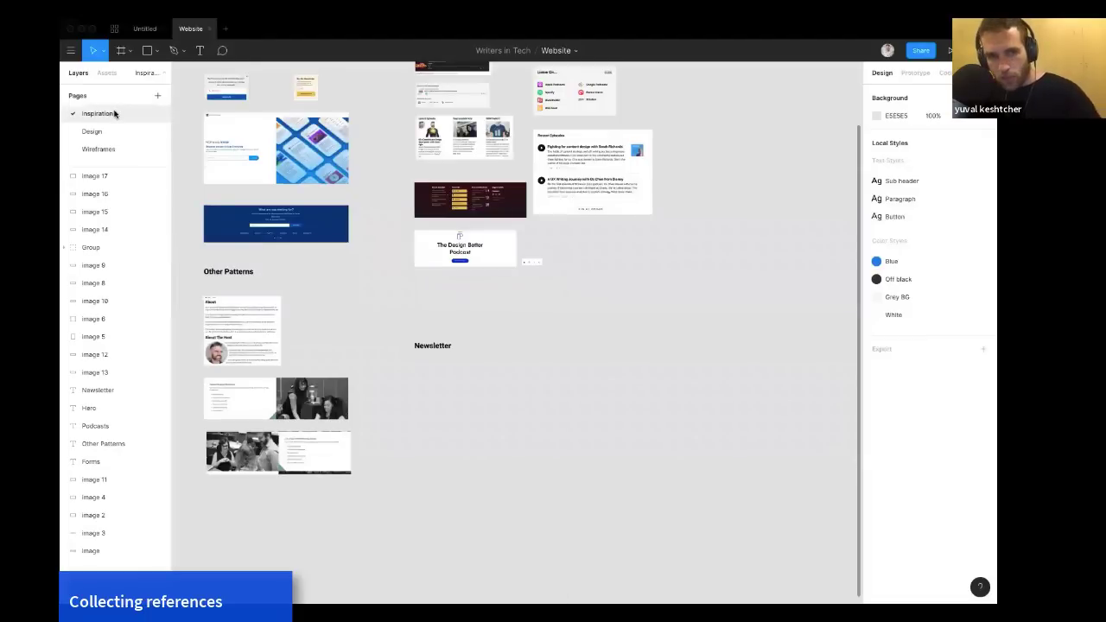
Switch back to the Wireframes page and review its agenda notes and wireframe frames.
scroll(309, 208, left, 2)
scroll(308, 207, up, 1)
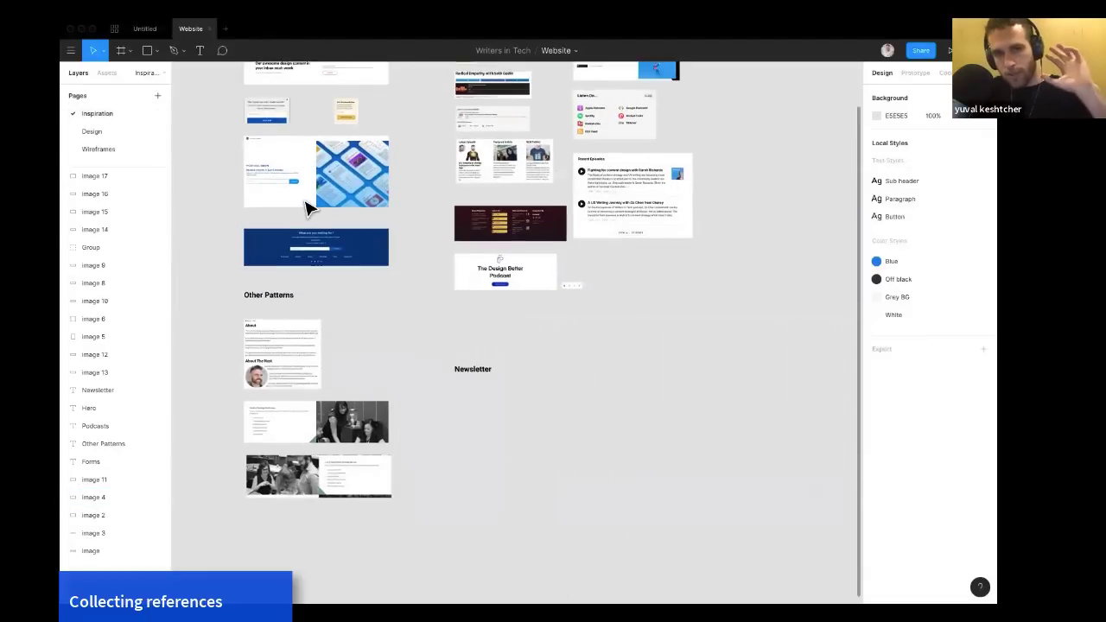
scroll(315, 216, up, 1)
scroll(316, 216, left, 1)
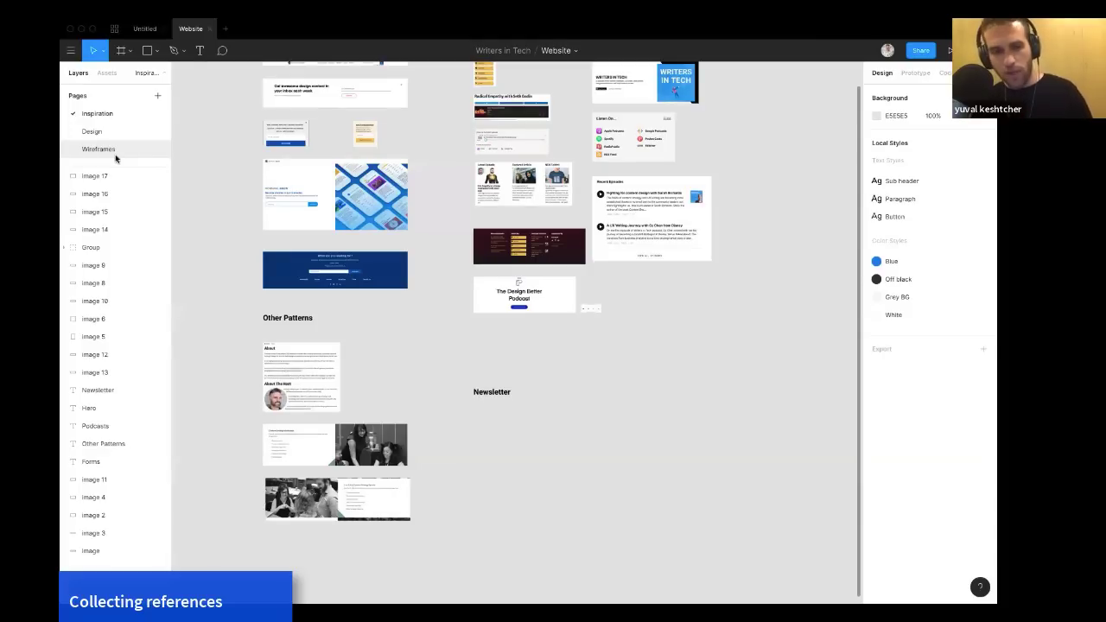
click(115, 154)
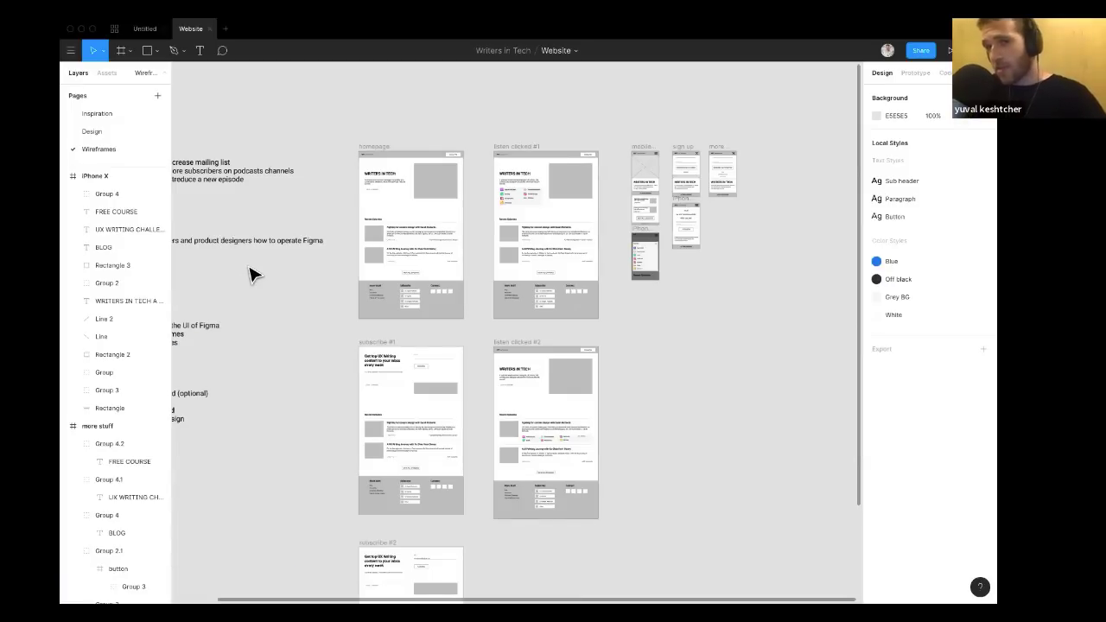
scroll(279, 284, left, 3)
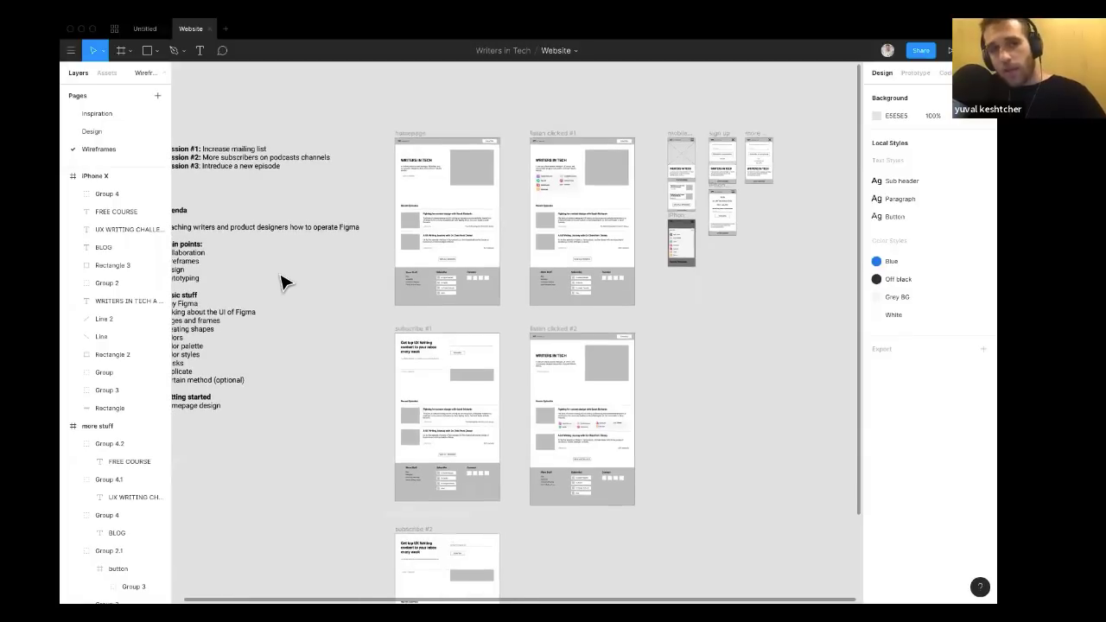
scroll(286, 283, up, 1)
scroll(285, 283, right, 1)
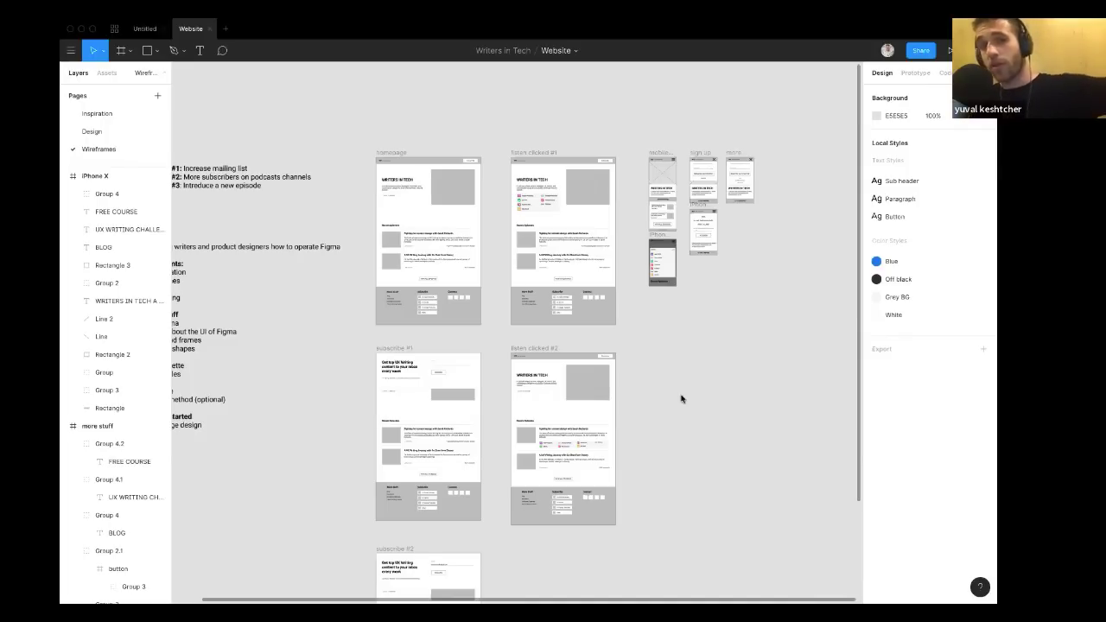
click(82, 134)
click(98, 150)
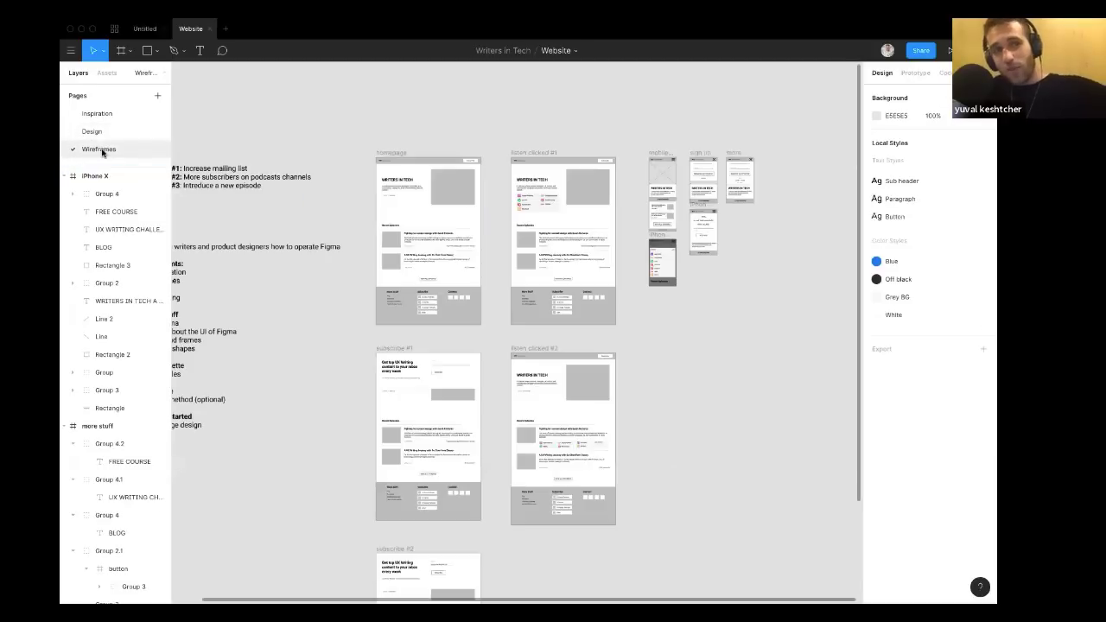
scroll(291, 158, down, 2)
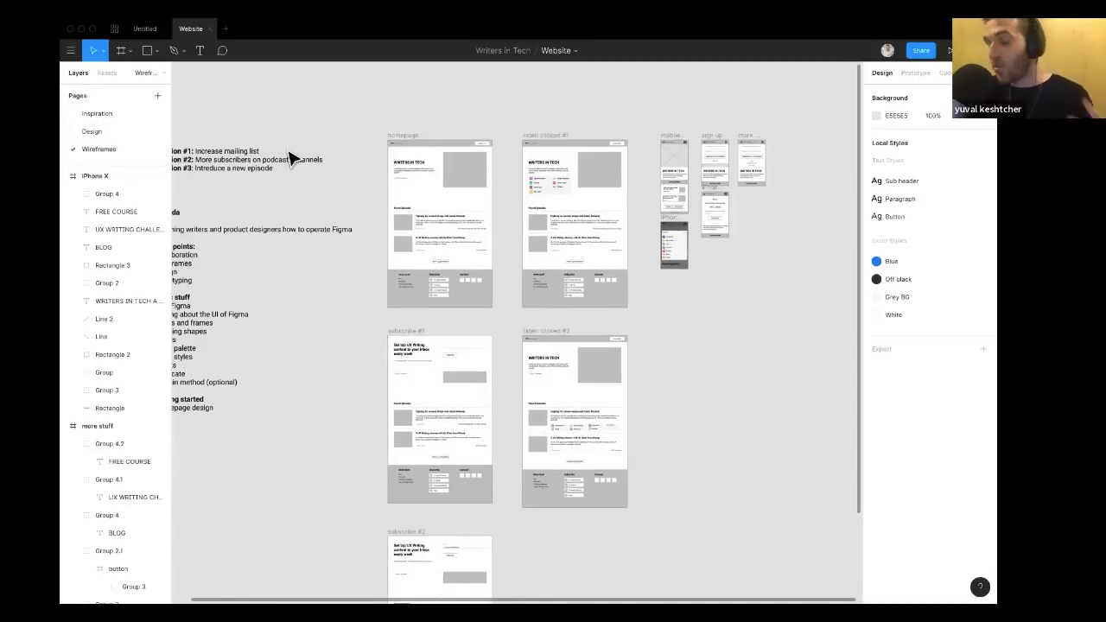
scroll(290, 159, up, 1)
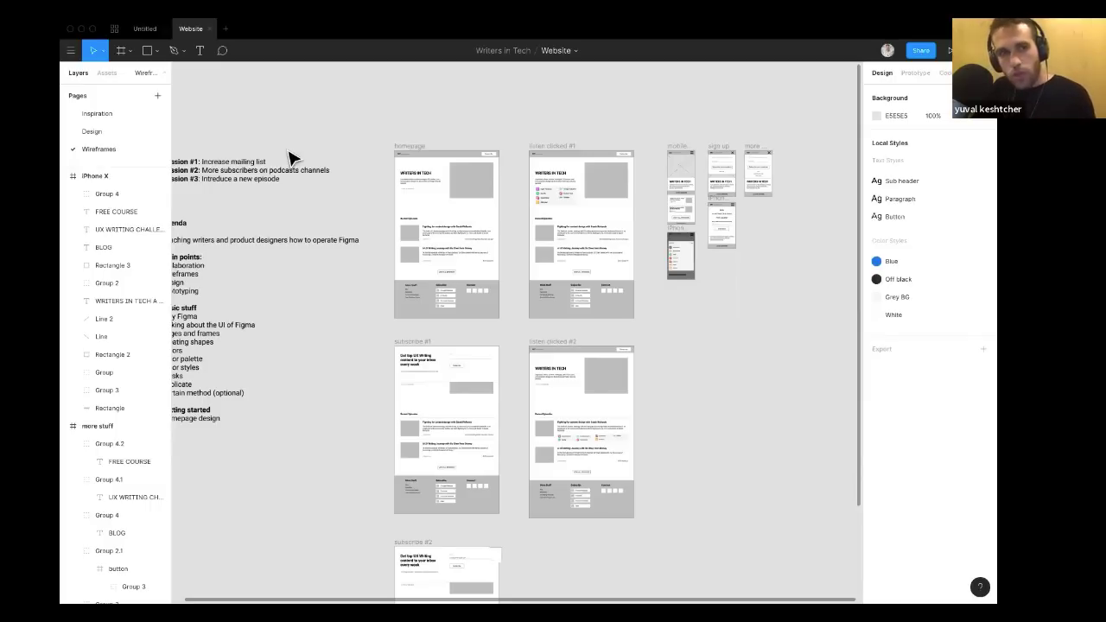
scroll(291, 158, left, 2)
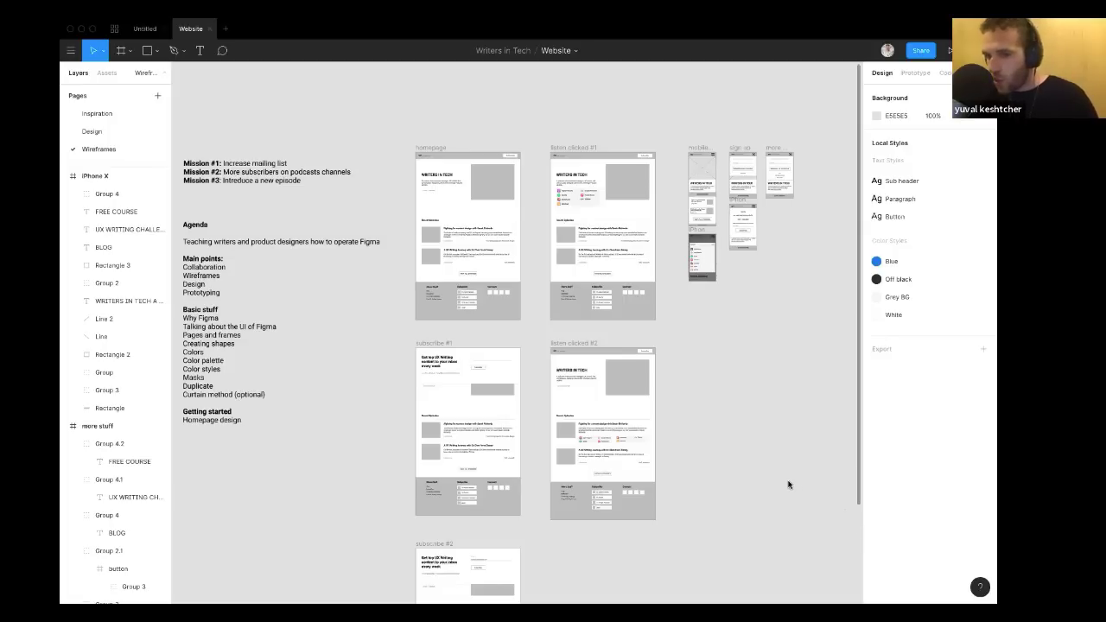
Examine the homepage and button-clicked wireframe frames up close beside the agenda notes.
scroll(677, 514, down, 1)
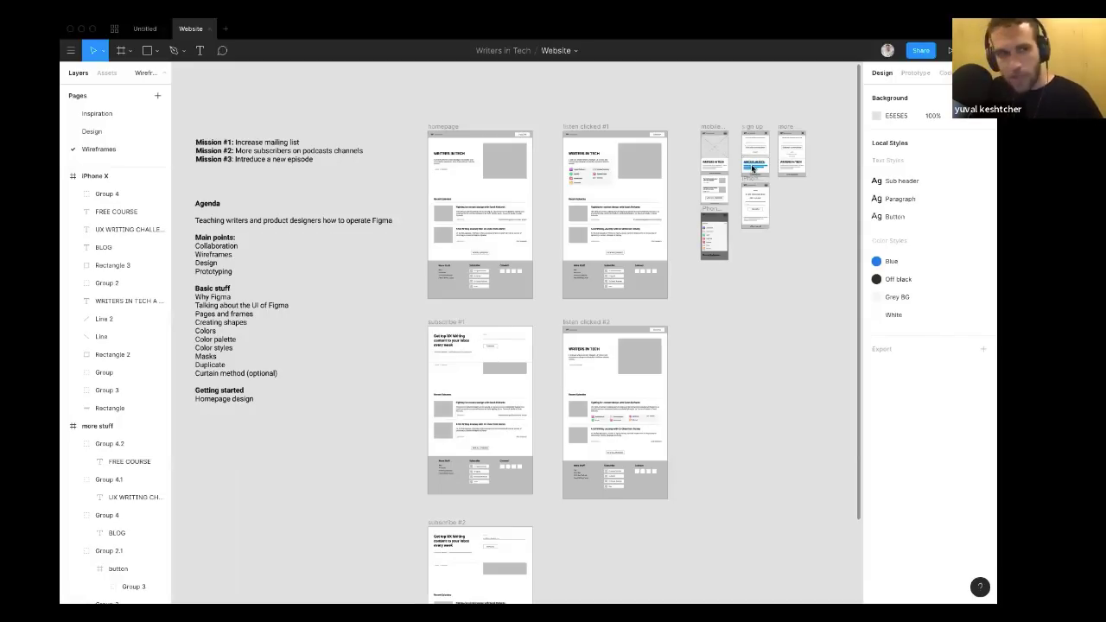
scroll(361, 427, down, 1)
scroll(361, 427, up, 1)
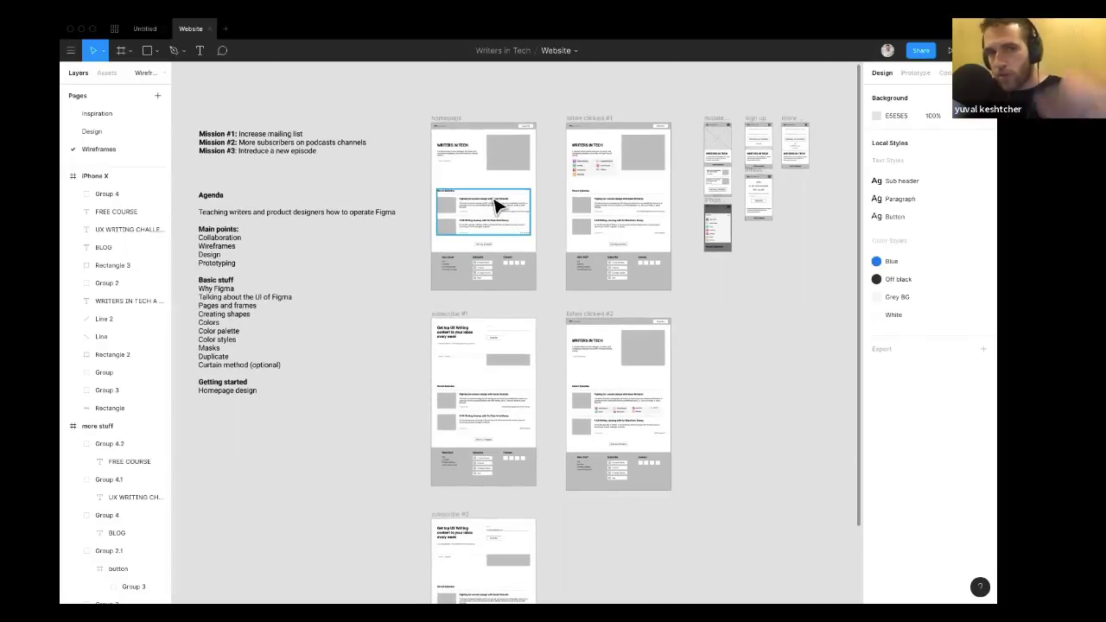
scroll(374, 323, down, 1)
scroll(373, 326, up, 1)
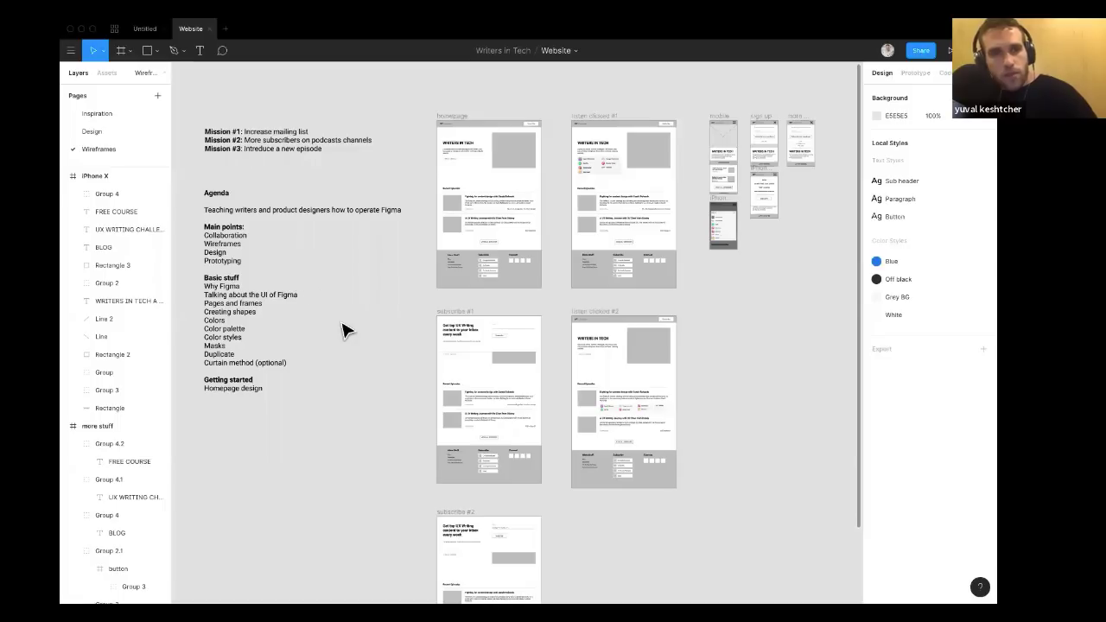
scroll(344, 331, right, 2)
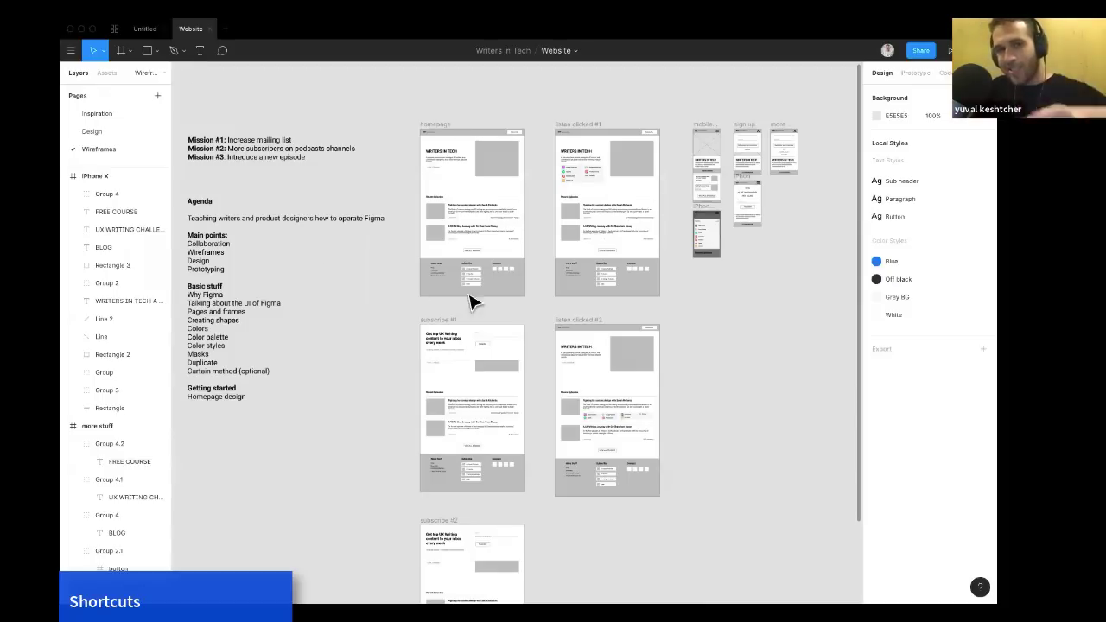
scroll(471, 279, up, 5)
scroll(471, 279, up, 5)
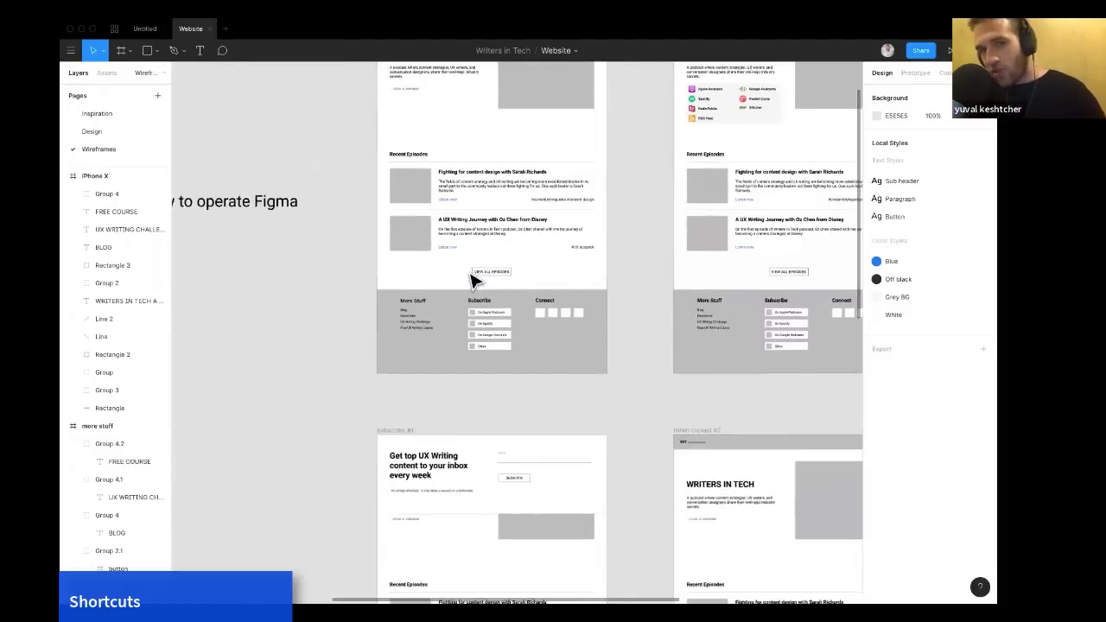
scroll(471, 279, up, 3)
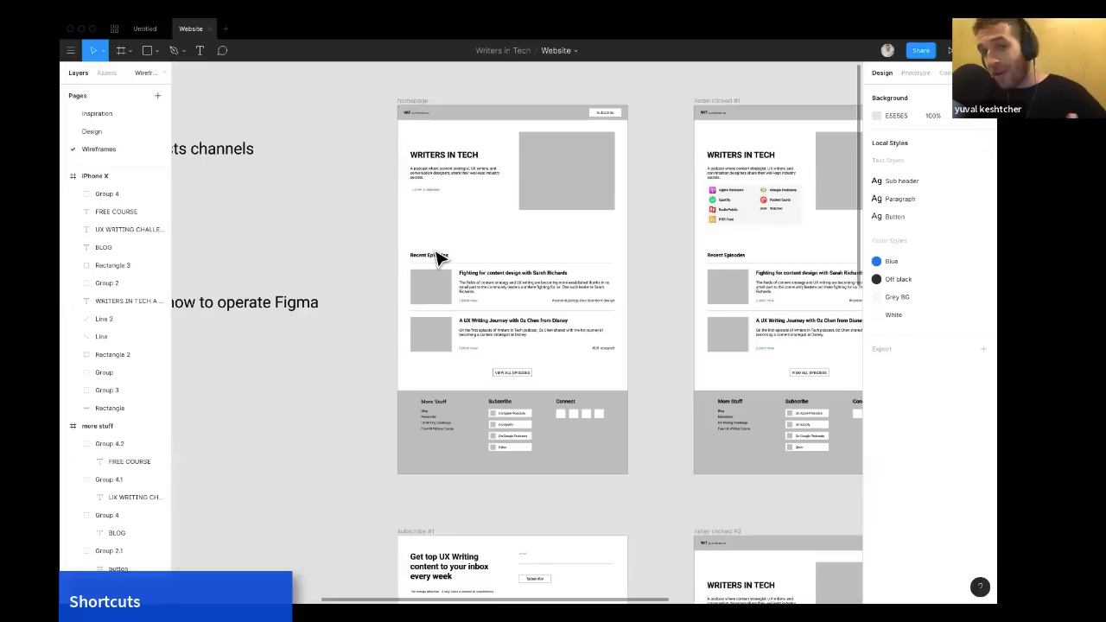
scroll(437, 257, up, 2)
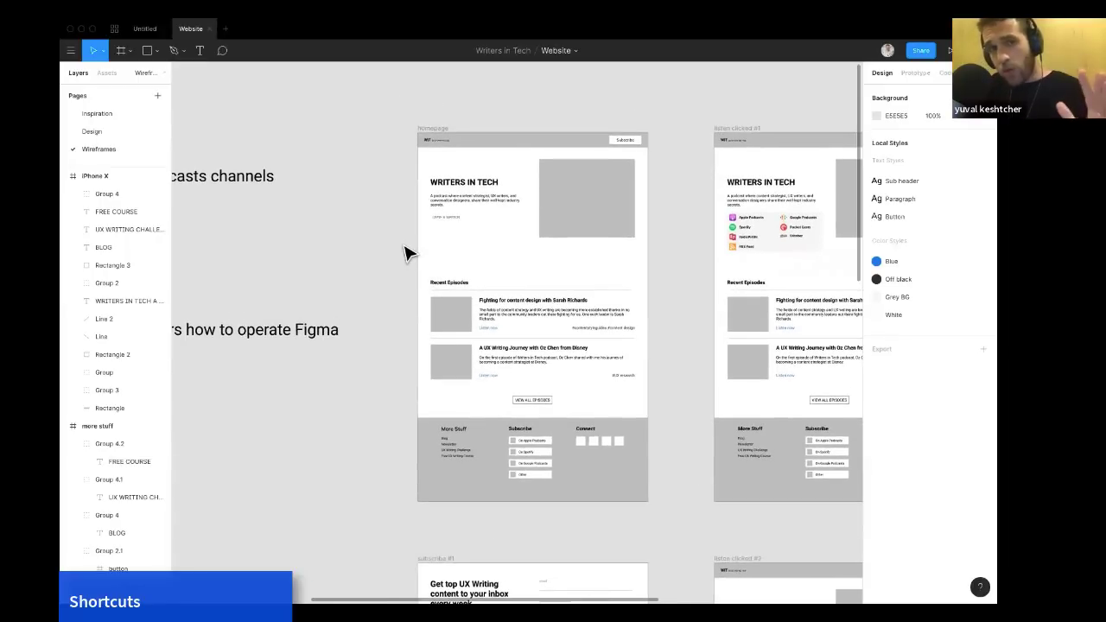
scroll(404, 253, up, 4)
scroll(404, 253, down, 1)
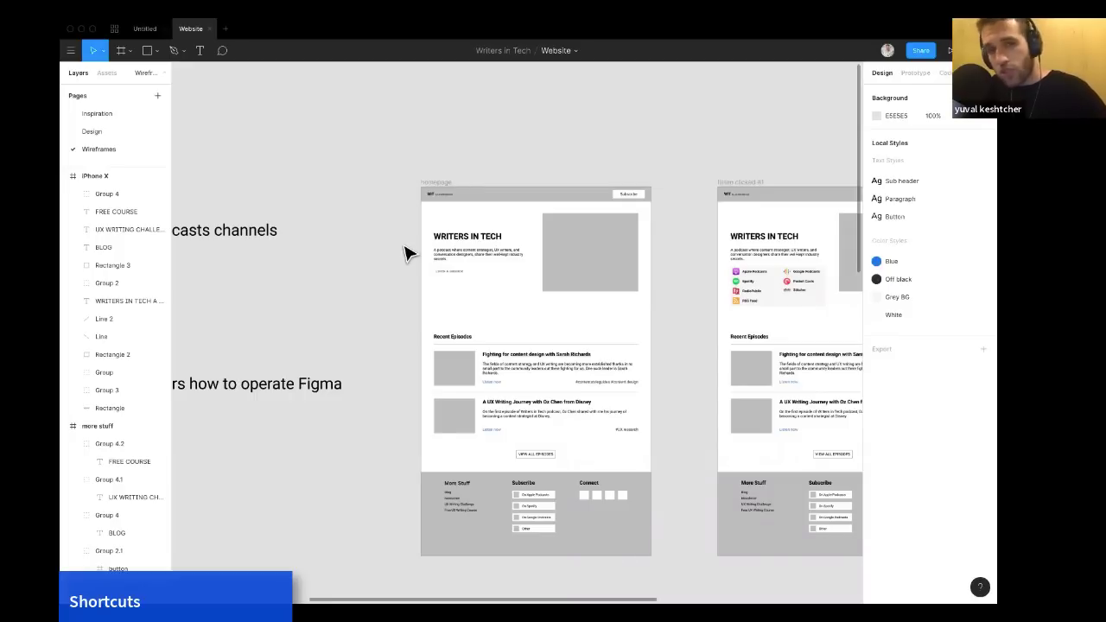
Draw a rectangle about 297 × 297 above the homepage frame and delete it.
key(r)
mouse_move(331, 132)
mouse_down()
mouse_move(581, 170)
mouse_move(368, 228)
mouse_move(424, 257)
mouse_move(395, 281)
mouse_move(378, 182)
mouse_move(447, 210)
mouse_move(385, 385)
mouse_move(486, 339)
mouse_move(418, 249)
mouse_up()
drag(452, 349, 378, 228)
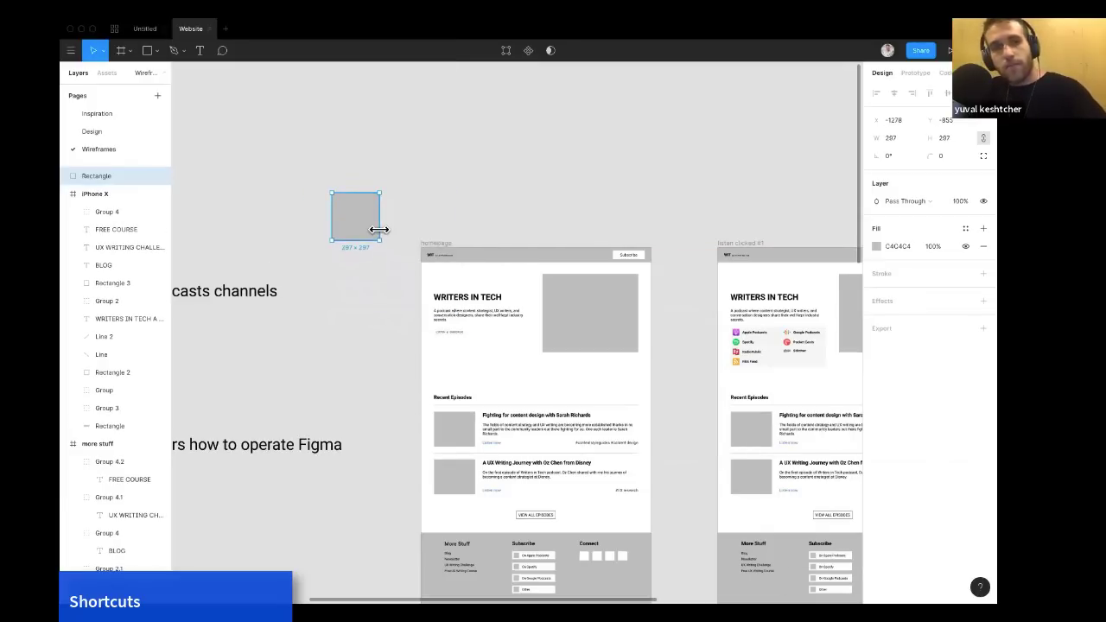
key(Delete)
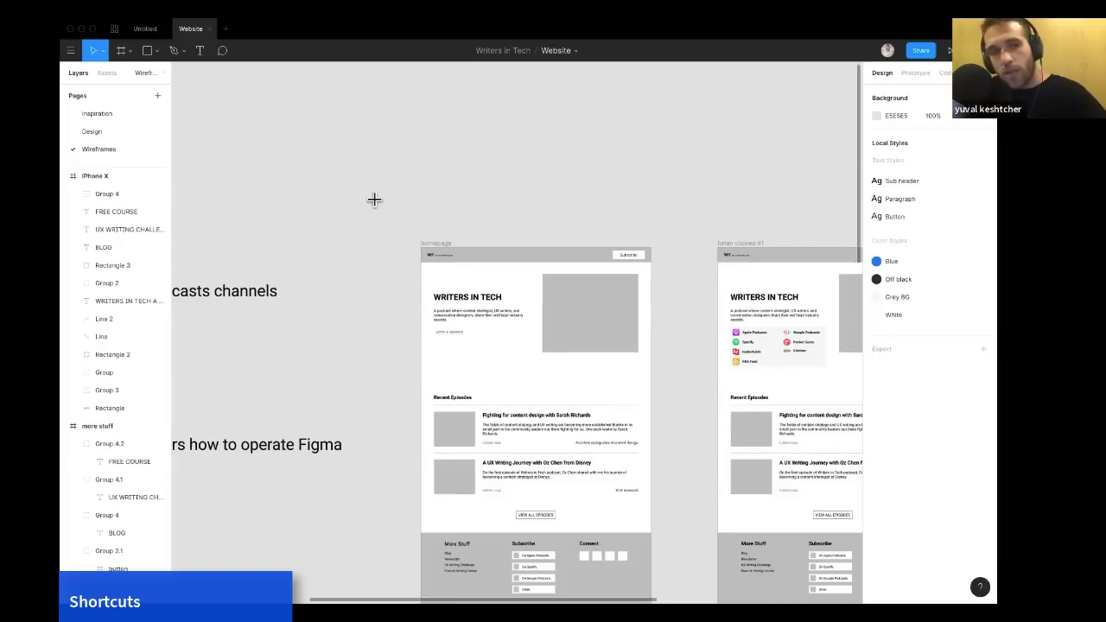
Draw a line above the homepage frame, adjust it, and delete it.
key(l)
mouse_move(374, 199)
mouse_down()
mouse_move(522, 198)
mouse_move(547, 192)
mouse_move(444, 185)
mouse_move(580, 175)
mouse_move(420, 198)
mouse_move(448, 200)
mouse_up()
mouse_move(391, 252)
mouse_down()
mouse_move(516, 226)
mouse_move(506, 179)
mouse_move(452, 203)
mouse_move(489, 198)
mouse_move(390, 124)
mouse_move(432, 165)
mouse_move(350, 152)
mouse_move(402, 160)
mouse_move(437, 196)
mouse_up()
key(Delete)
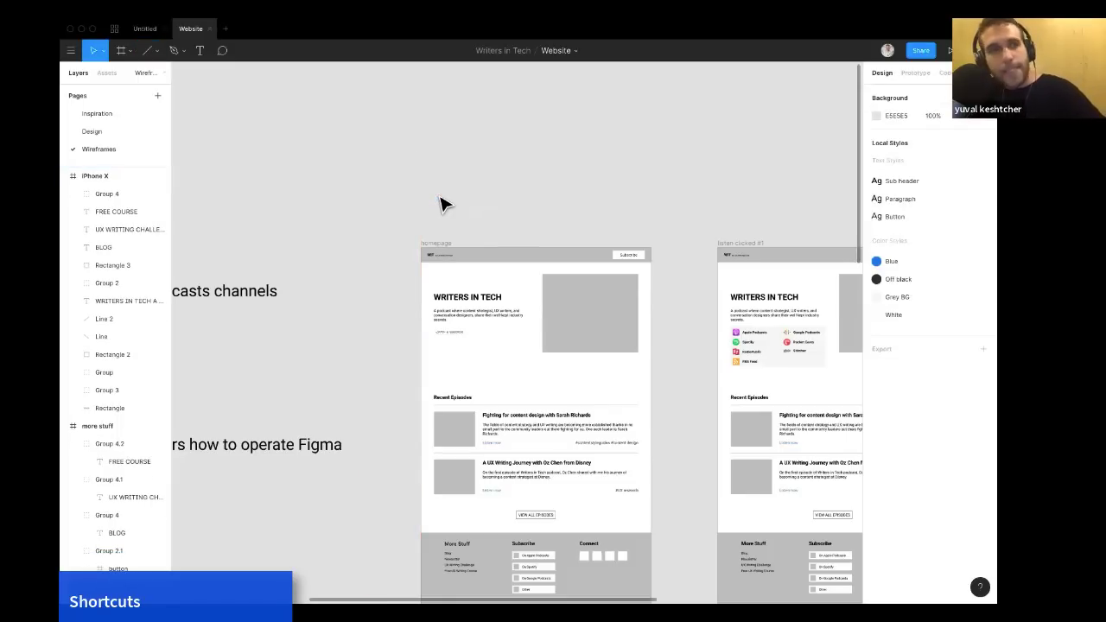
Browse the shape tools, draw an ellipse above the homepage frame, and delete it.
click(159, 52)
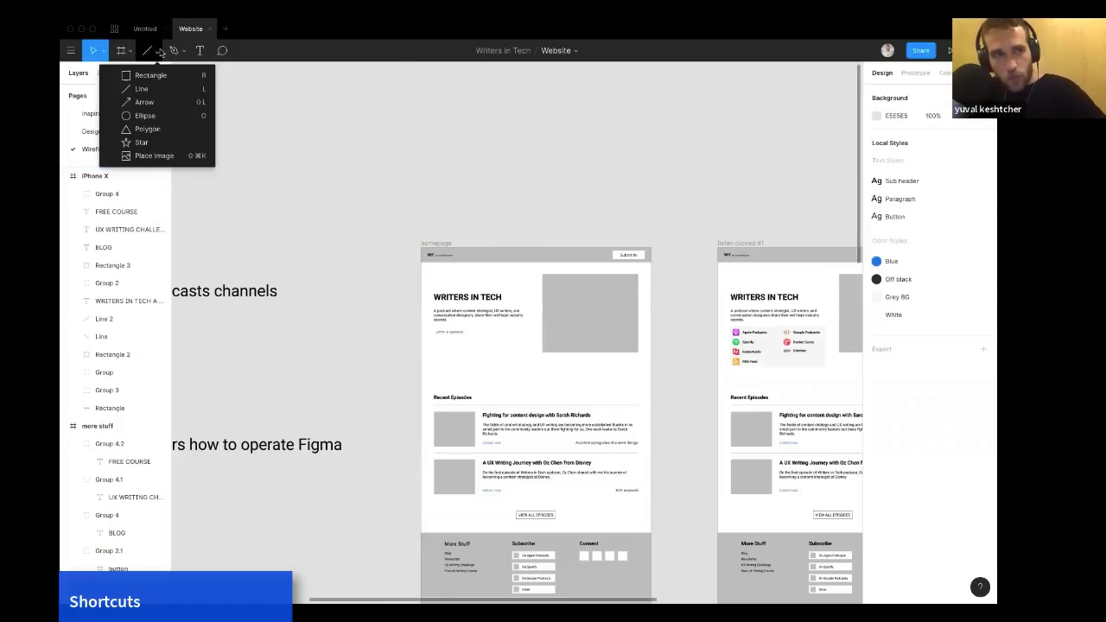
click(320, 116)
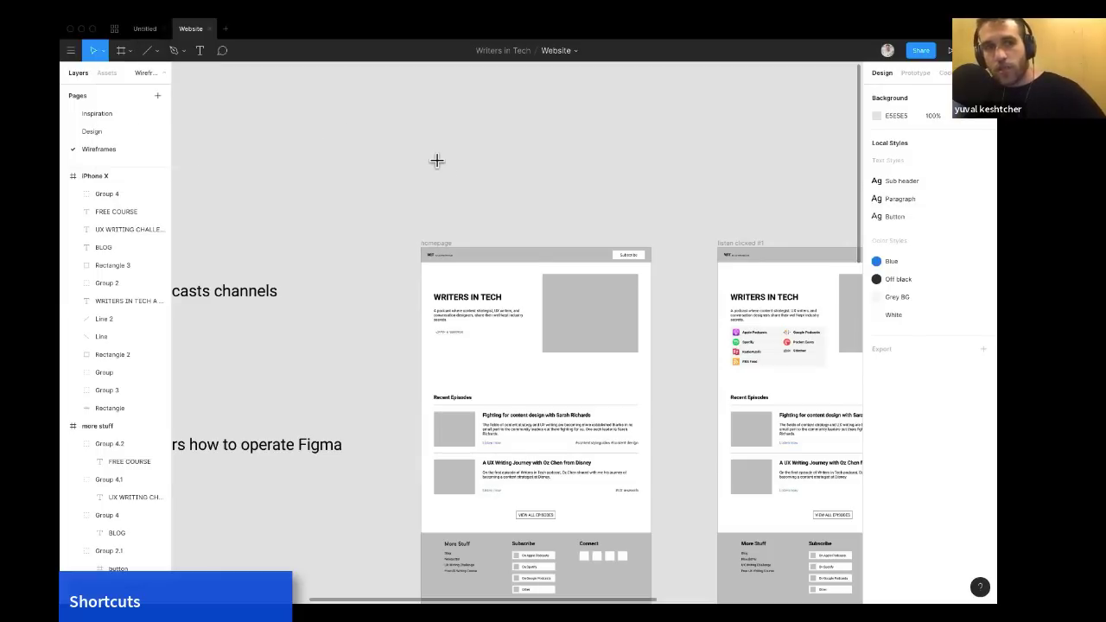
key(o)
drag(437, 161, 543, 210)
drag(407, 147, 537, 130)
mouse_move(508, 221)
mouse_down()
mouse_move(509, 198)
mouse_move(524, 222)
mouse_move(481, 205)
mouse_move(511, 219)
mouse_move(487, 216)
mouse_up()
key(Delete)
scroll(452, 230, down, 2)
scroll(452, 230, left, 2)
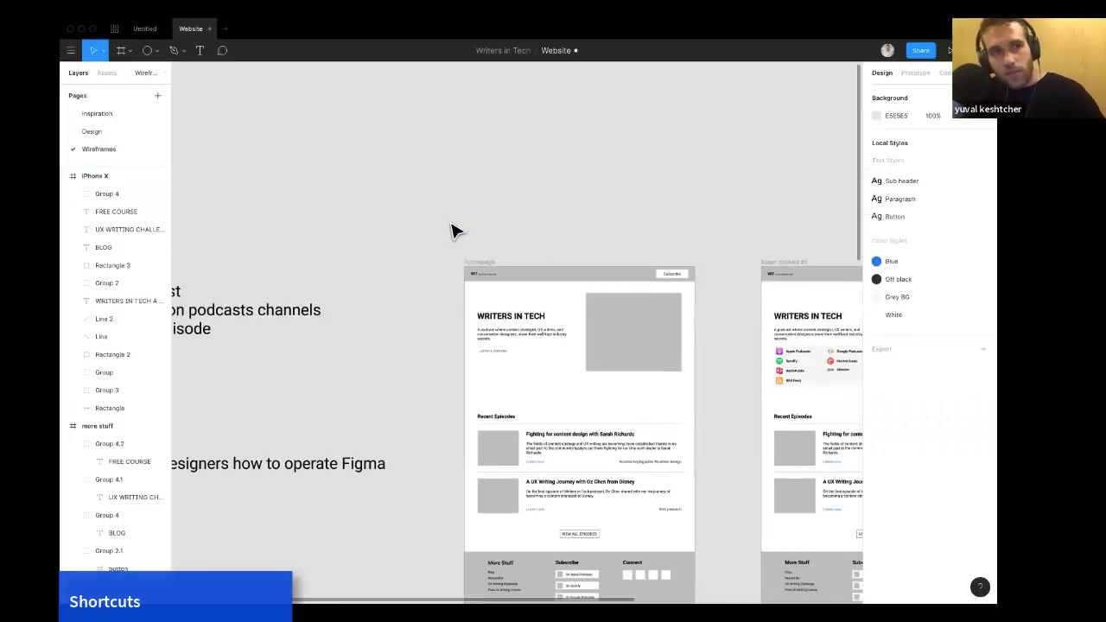
key(o)
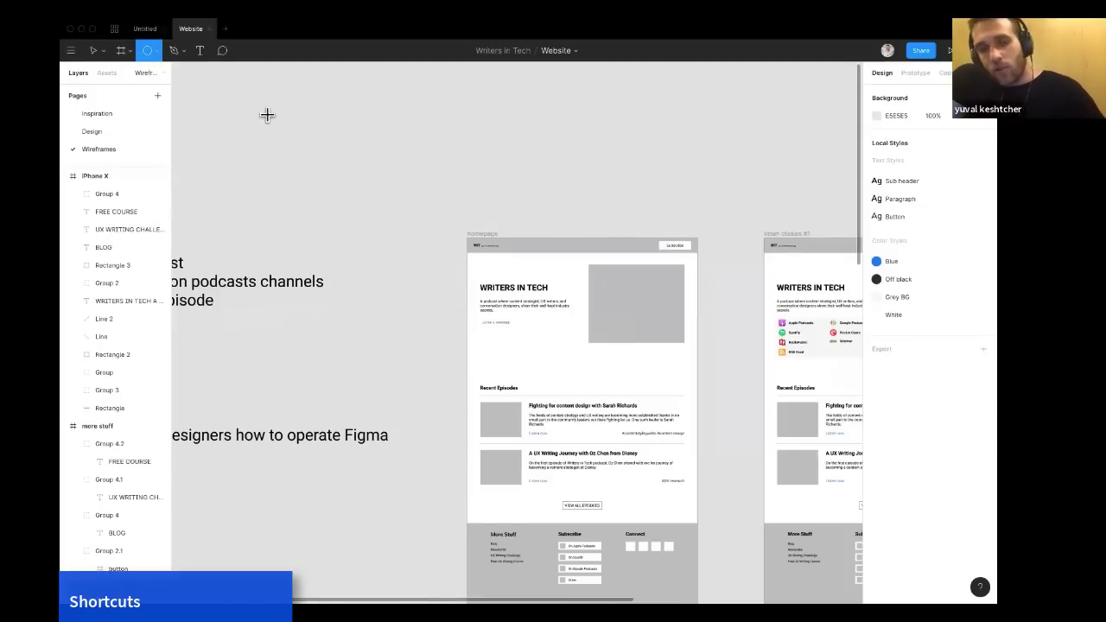
key(v)
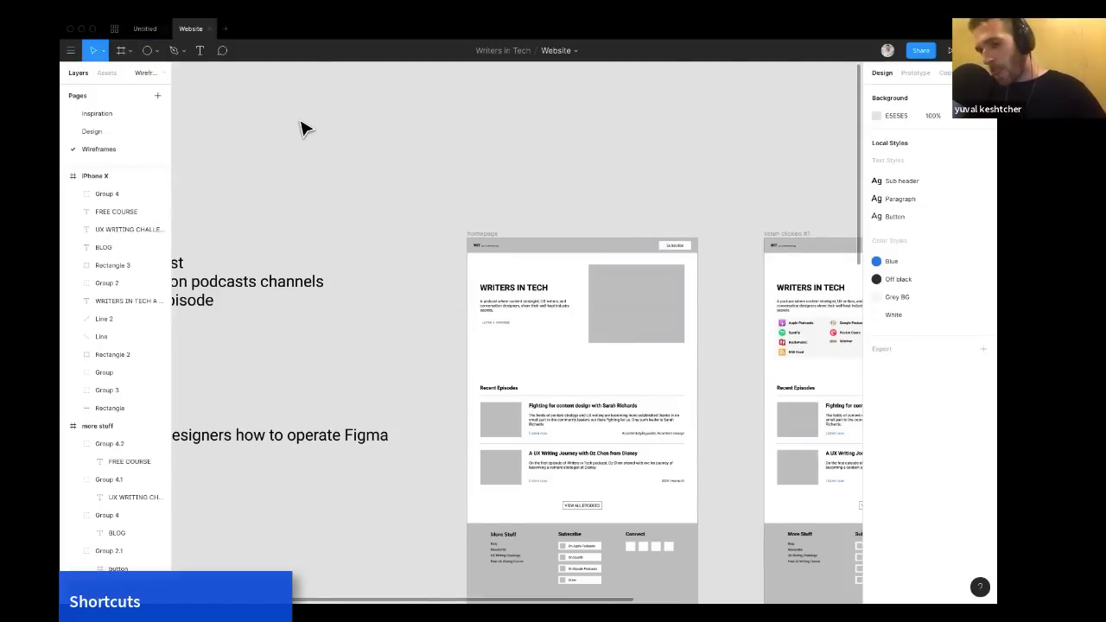
Create a text box reading advadv above the frames and try its text alignment options.
key(t)
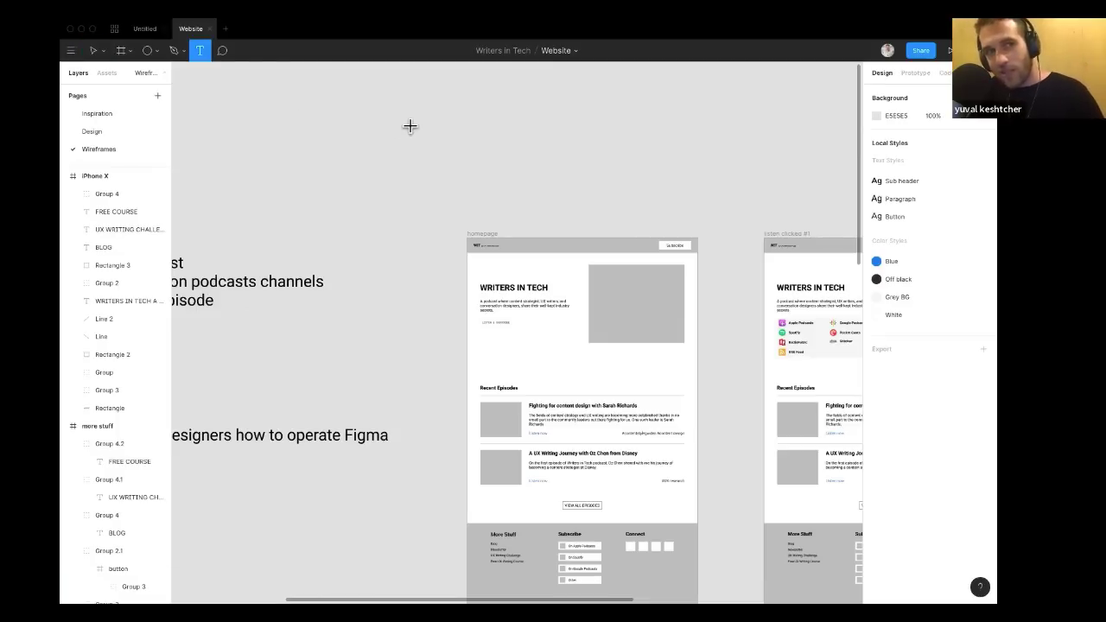
drag(411, 126, 522, 248)
drag(569, 140, 519, 174)
text(advadv)
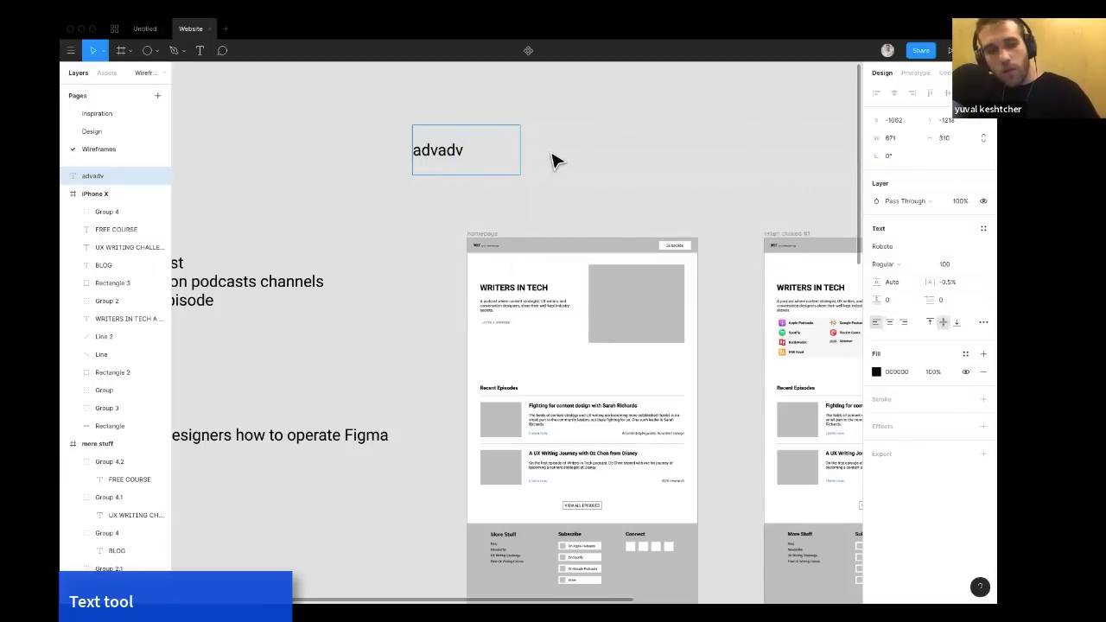
key(ctrl+a)
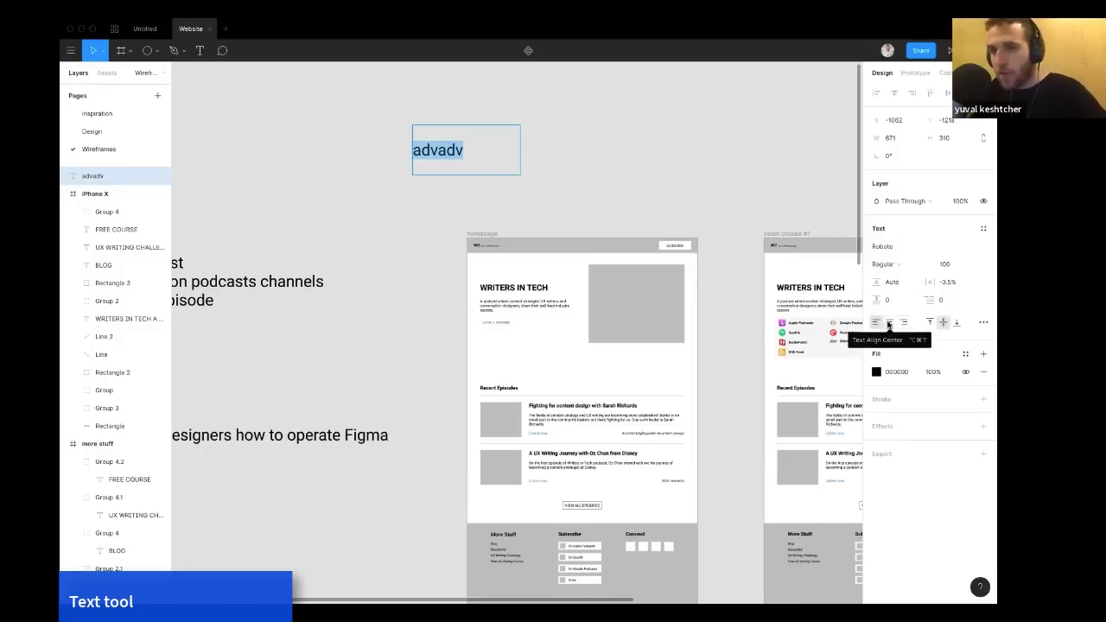
click(930, 323)
click(942, 323)
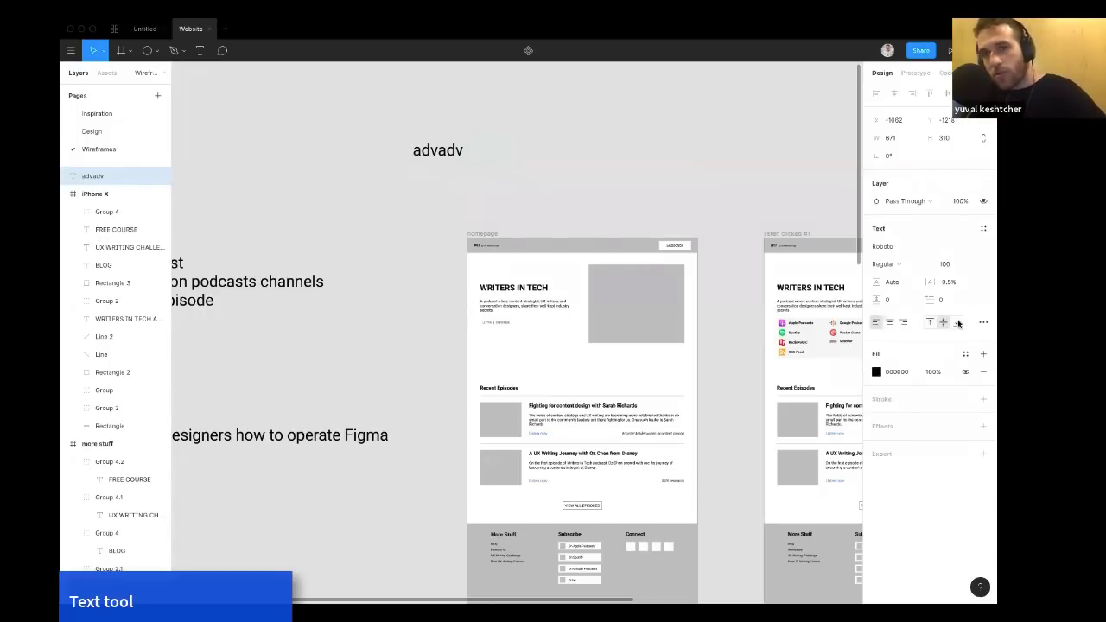
click(958, 323)
click(943, 322)
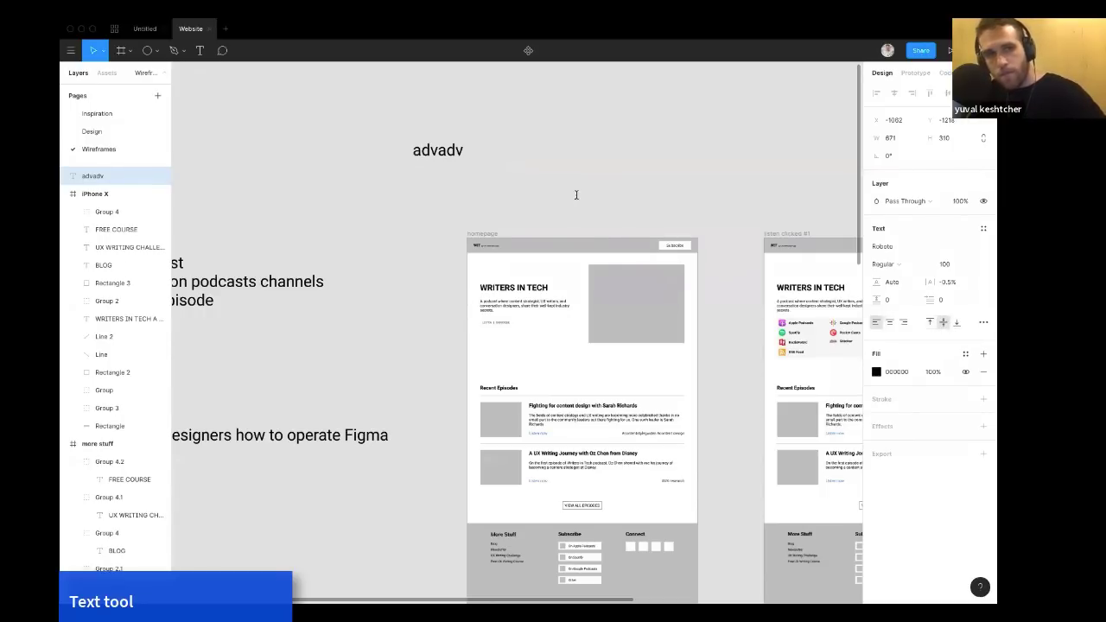
Add lines advadvad and advadv to the text, increase its line height, and delete the text box.
key(Return)
text(advadvad)
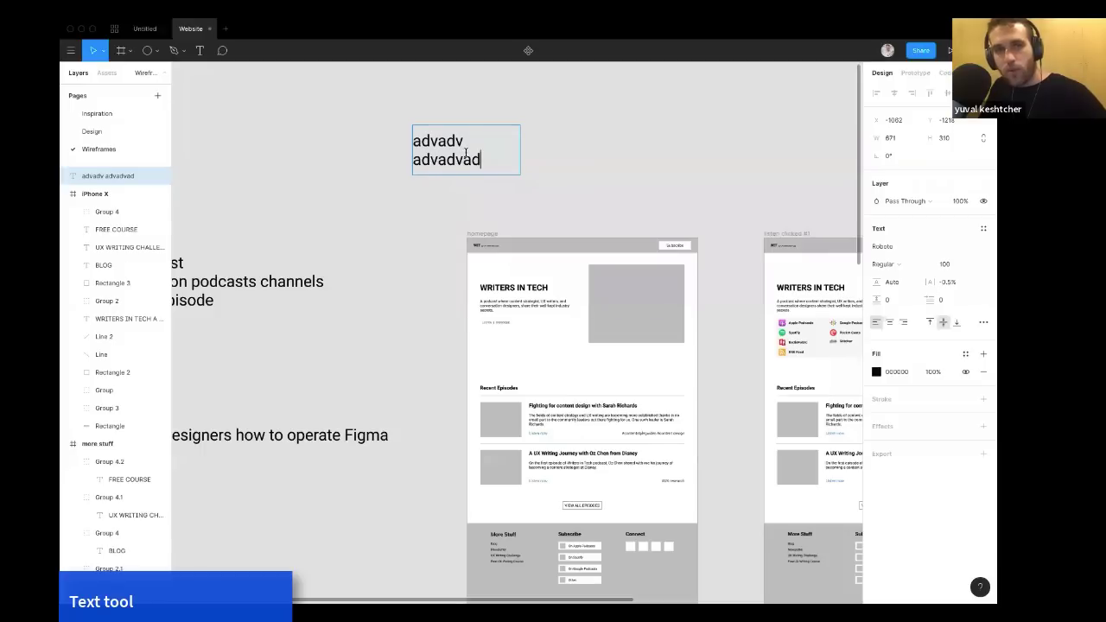
key(Return)
text(advadv)
key(ctrl+a)
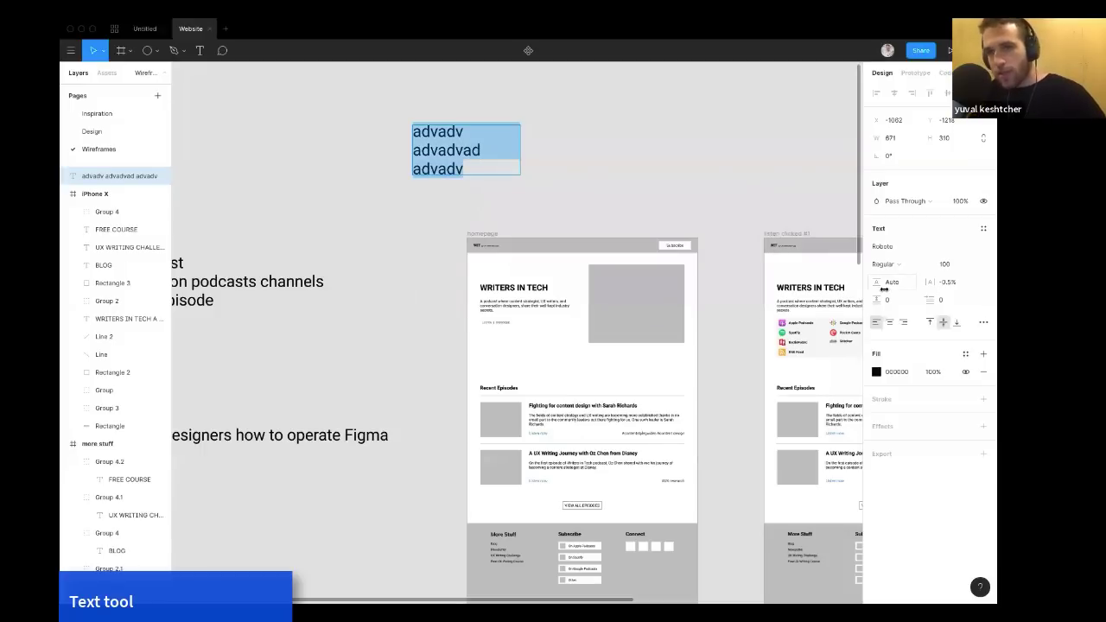
mouse_move(877, 300)
mouse_down()
mouse_move(899, 300)
mouse_move(856, 300)
mouse_move(914, 299)
mouse_move(869, 300)
mouse_move(882, 283)
mouse_move(906, 283)
mouse_move(890, 282)
mouse_up()
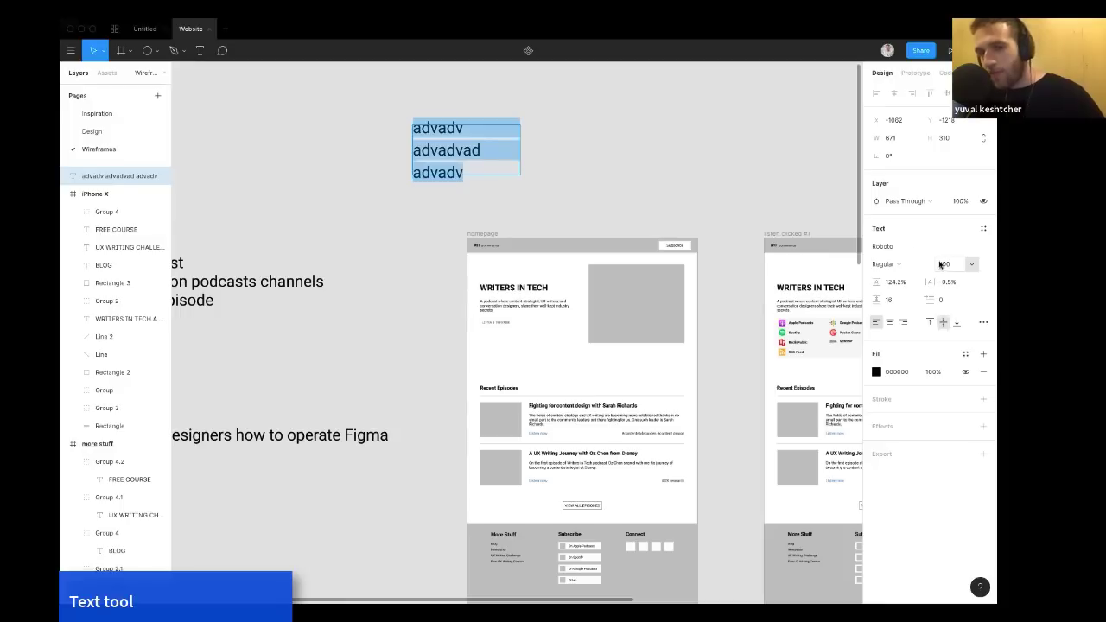
key(Escape)
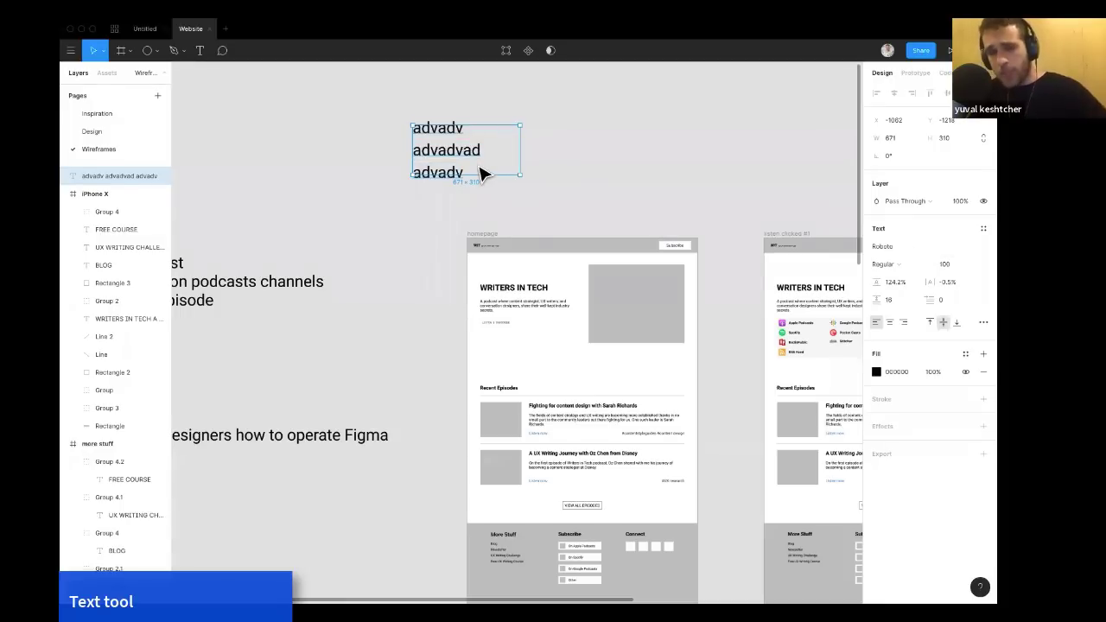
key(Delete)
Inspect the Recent Episodes heading and first episode title text in the homepage frame.
scroll(480, 172, left, 3)
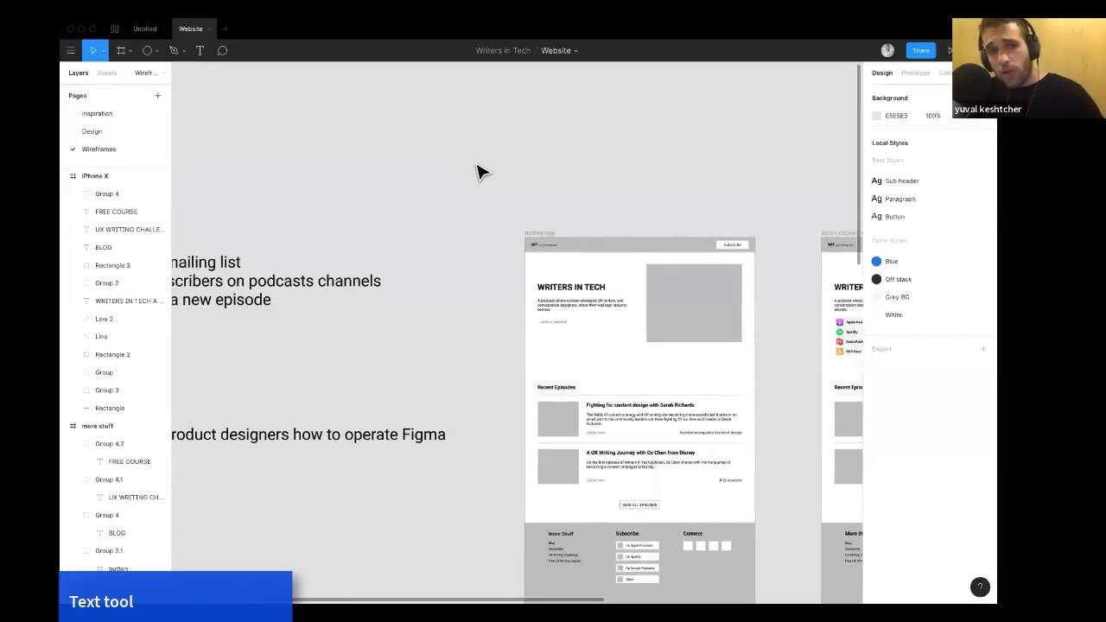
scroll(480, 172, right, 4)
scroll(479, 172, up, 3)
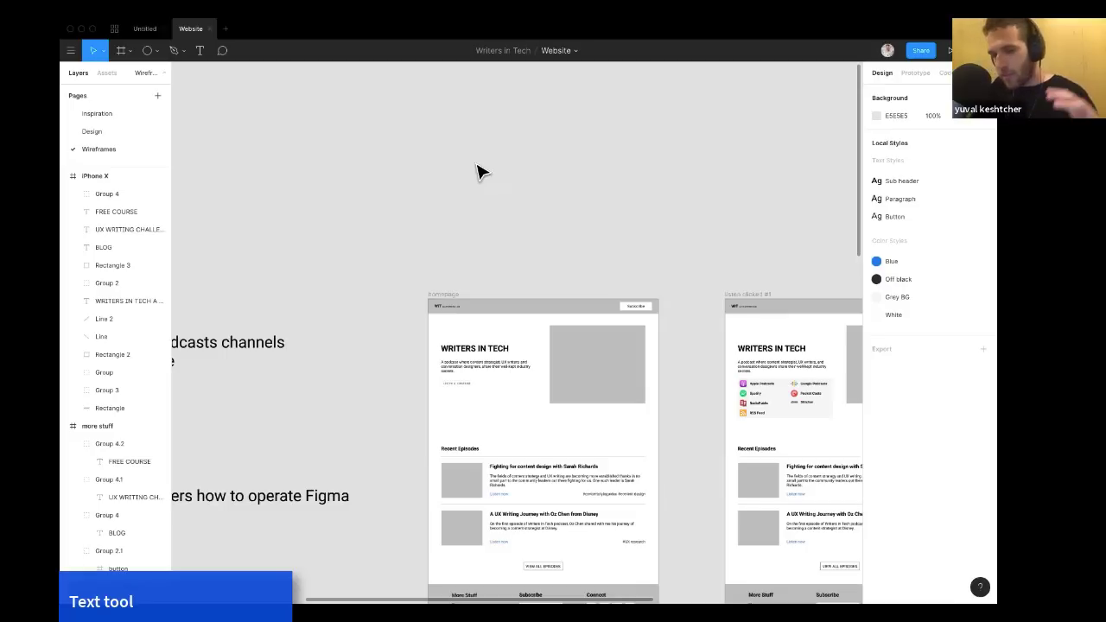
scroll(478, 172, down, 3)
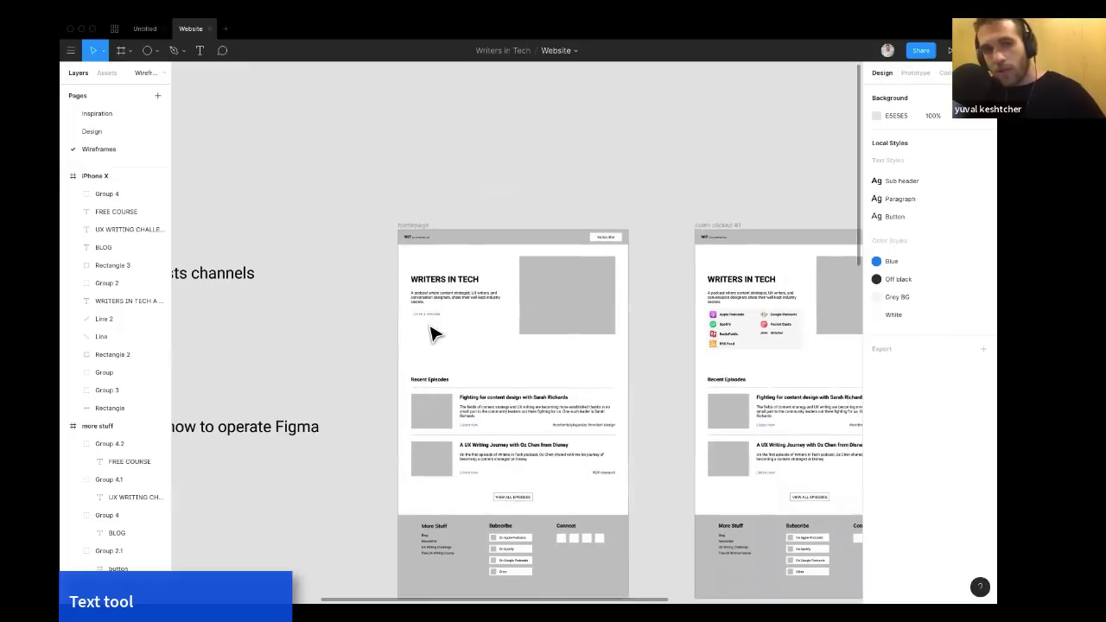
click(439, 382)
scroll(439, 384, up, 3)
scroll(439, 386, down, 1)
scroll(441, 384, up, 3)
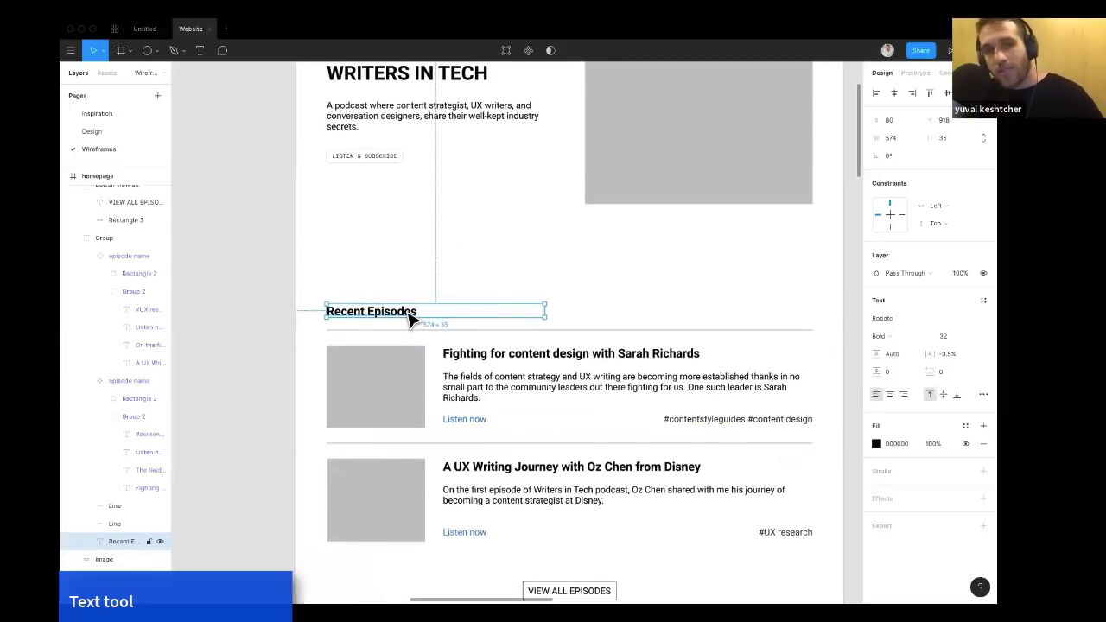
click(509, 363)
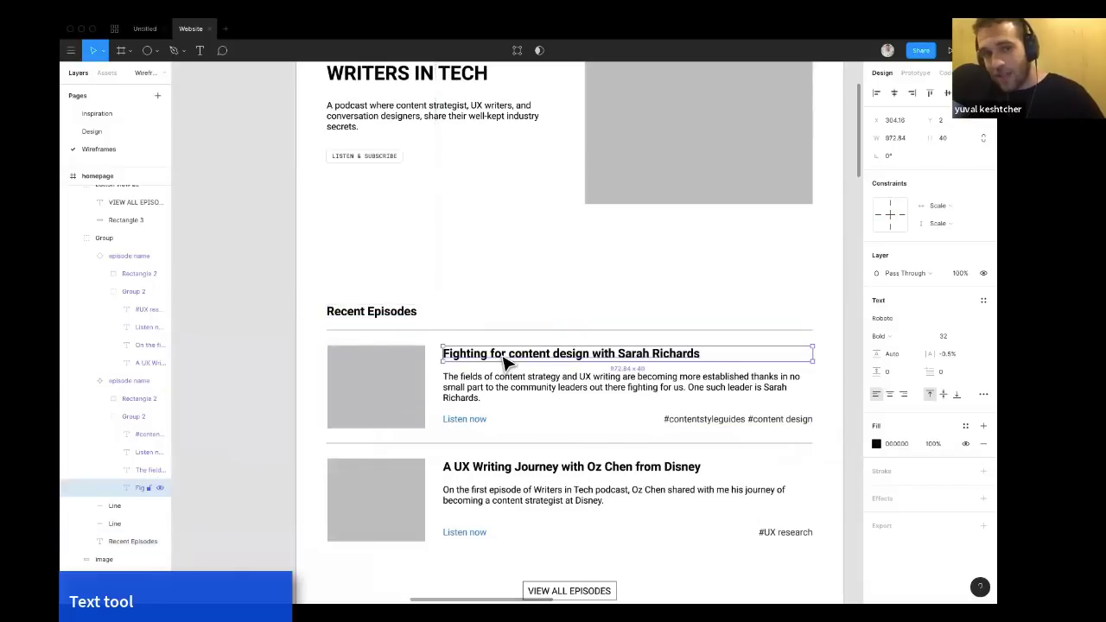
scroll(508, 363, down, 2)
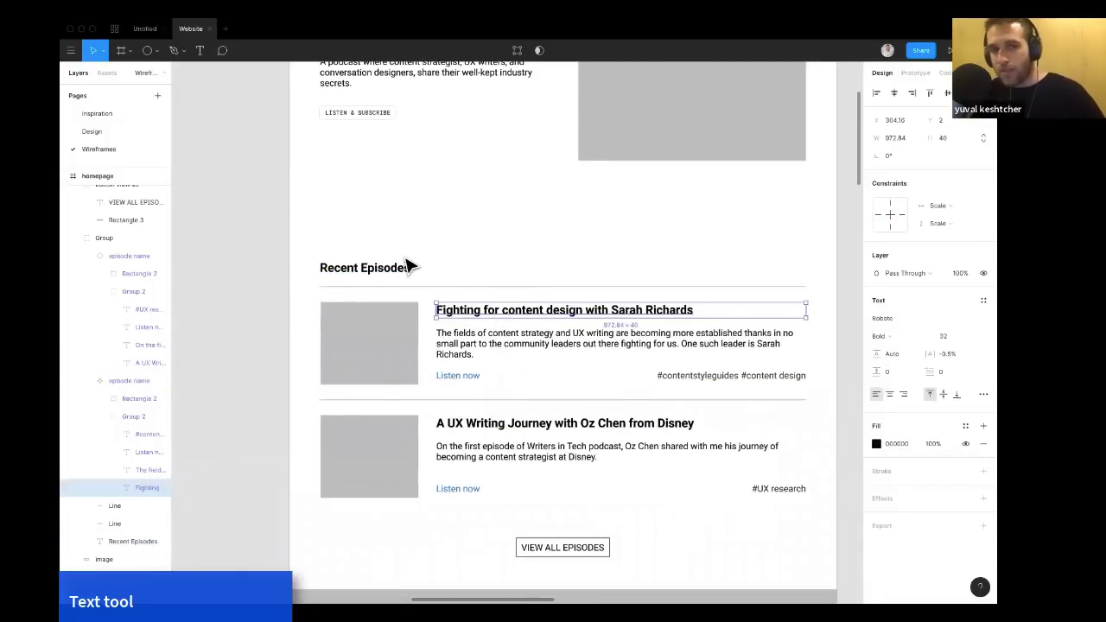
scroll(411, 266, down, 5)
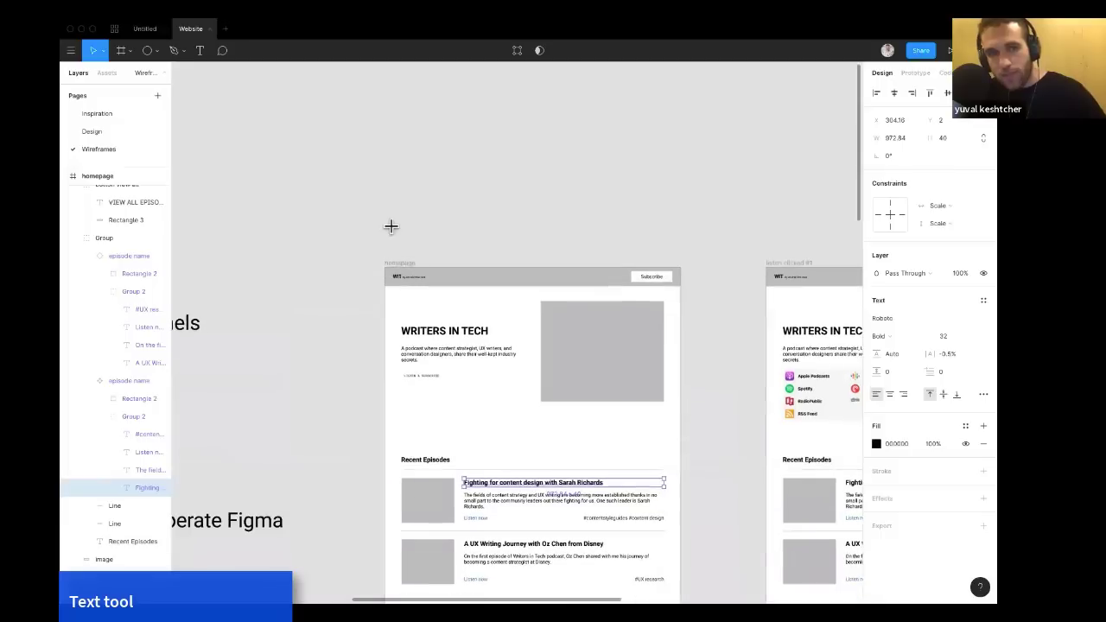
Create a text box reading New copy above the homepage frame.
key(t)
drag(360, 150, 476, 218)
text(New copy)
key(Escape)
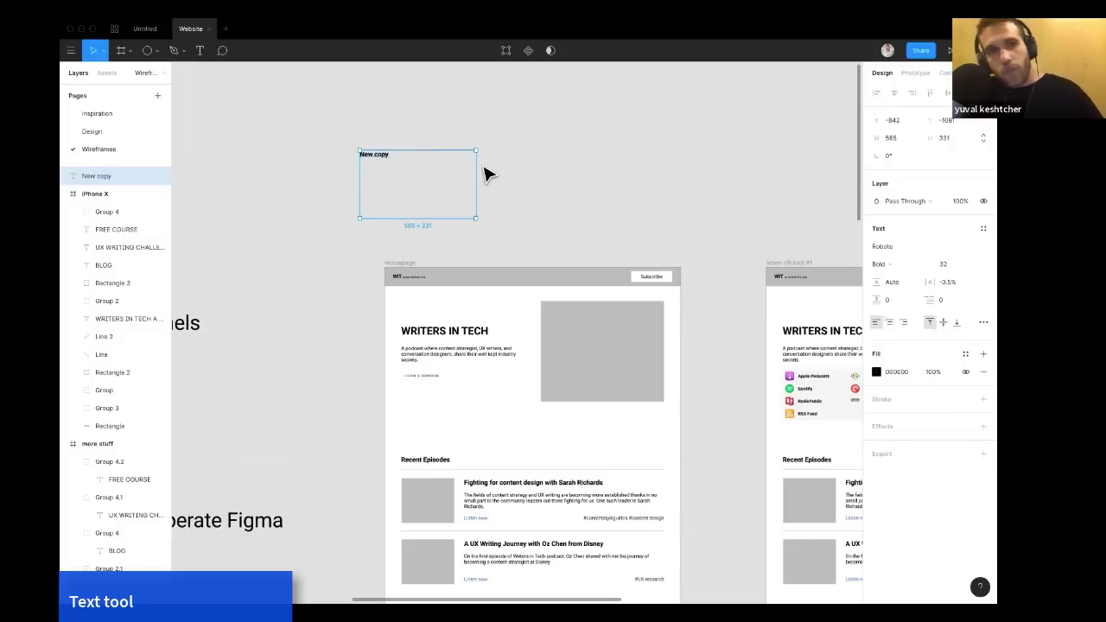
Set the New copy text to font size 40 and Medium weight.
key(Escape)
click(383, 159)
click(947, 267)
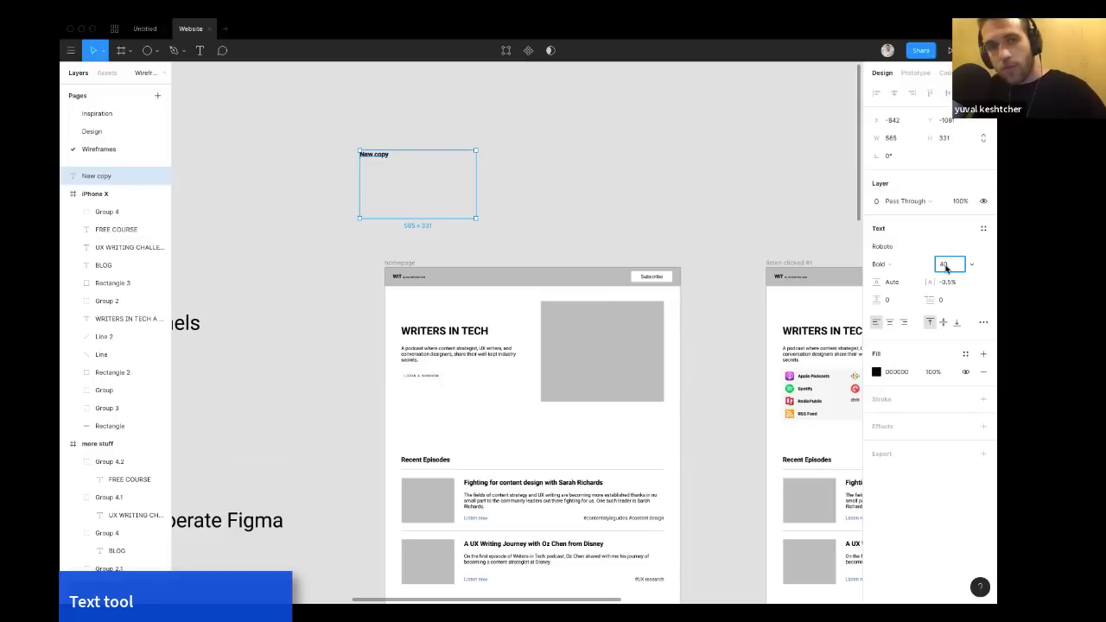
key(Return)
click(886, 266)
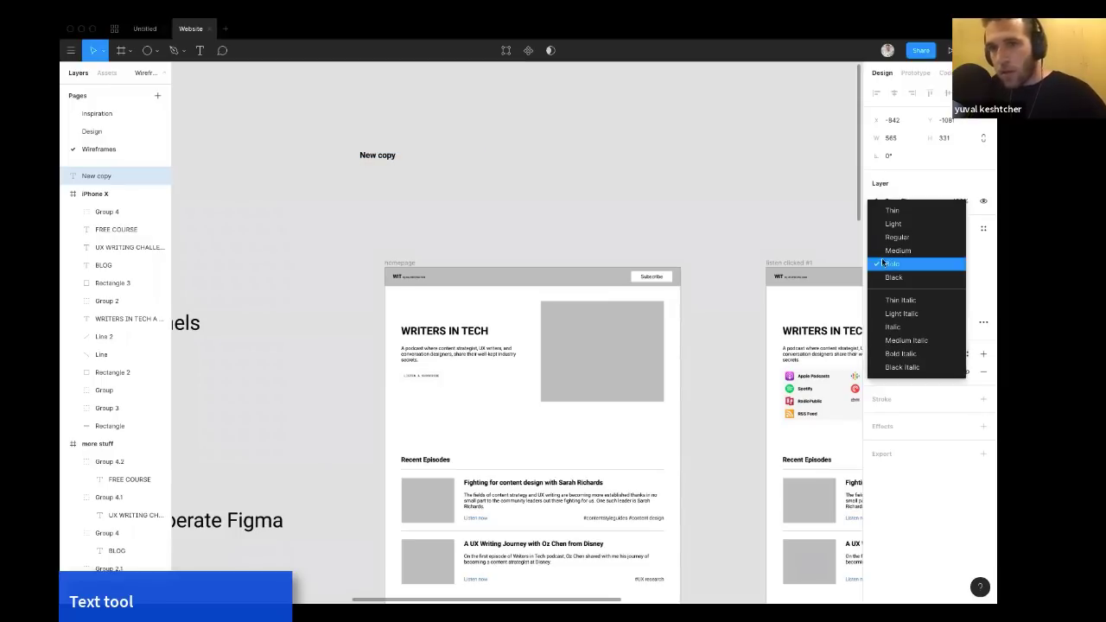
click(887, 252)
Change the New copy font to Redacted Script.
click(890, 246)
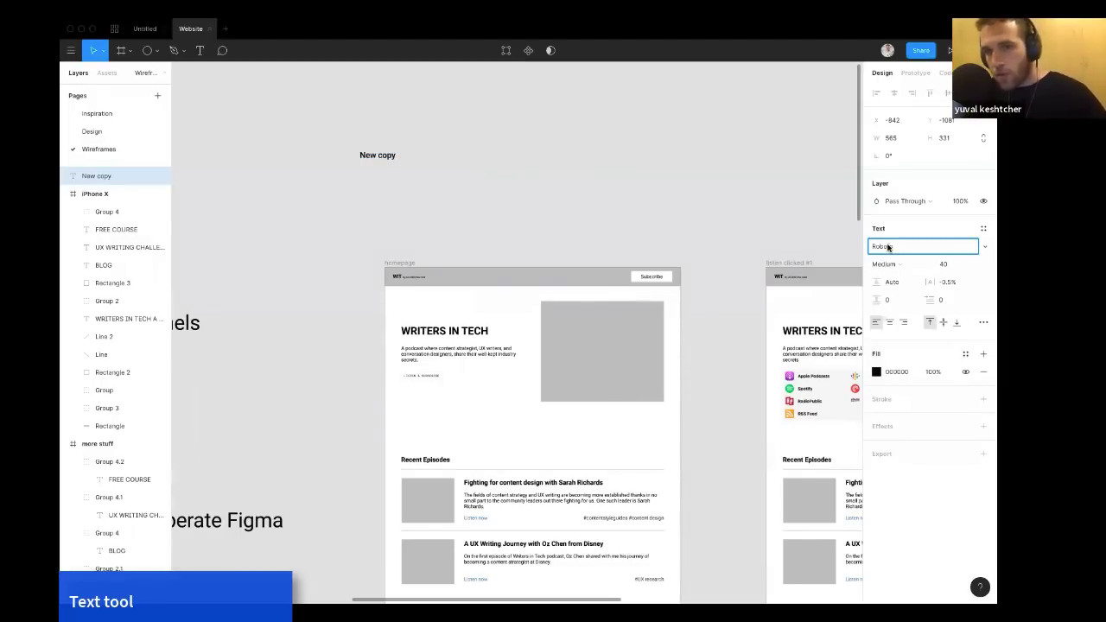
click(983, 248)
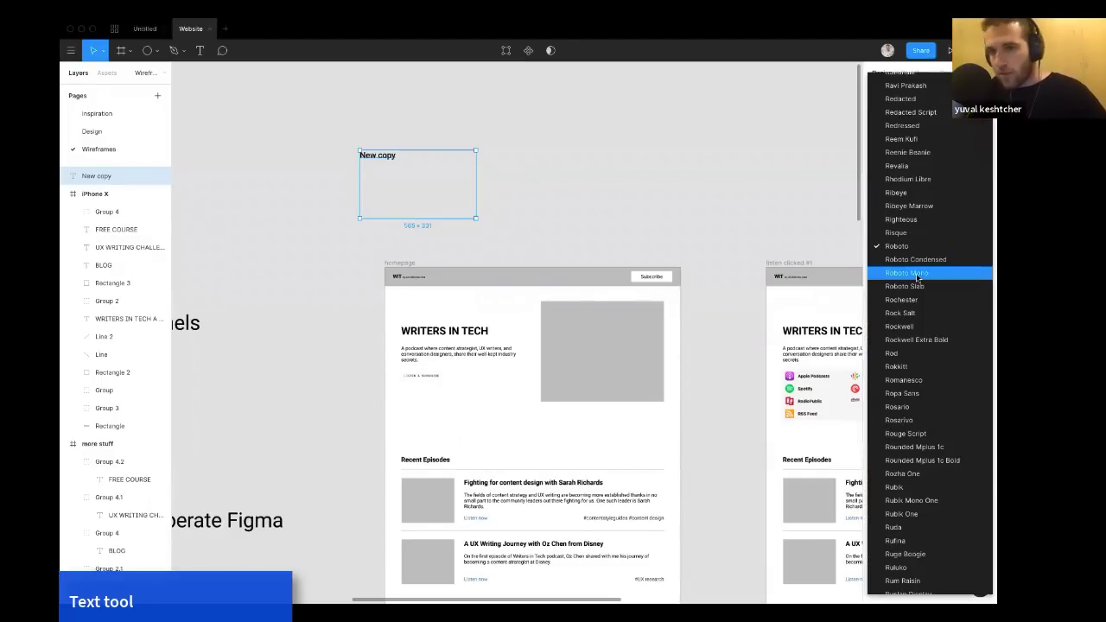
click(925, 112)
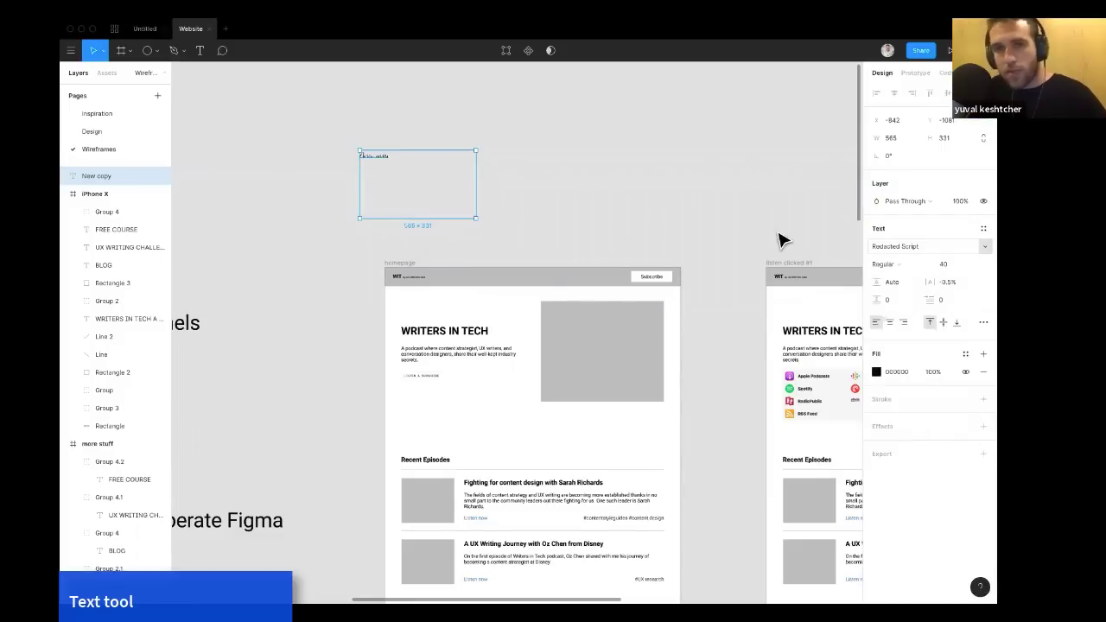
Change the New copy font to Roboto Slab.
click(540, 196)
click(383, 163)
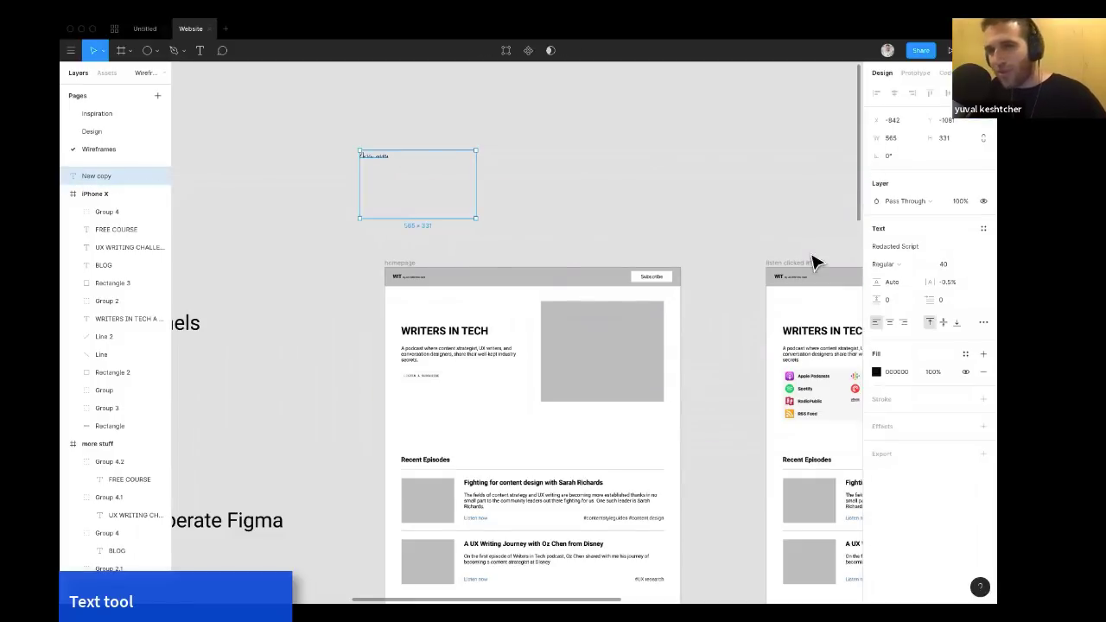
click(907, 246)
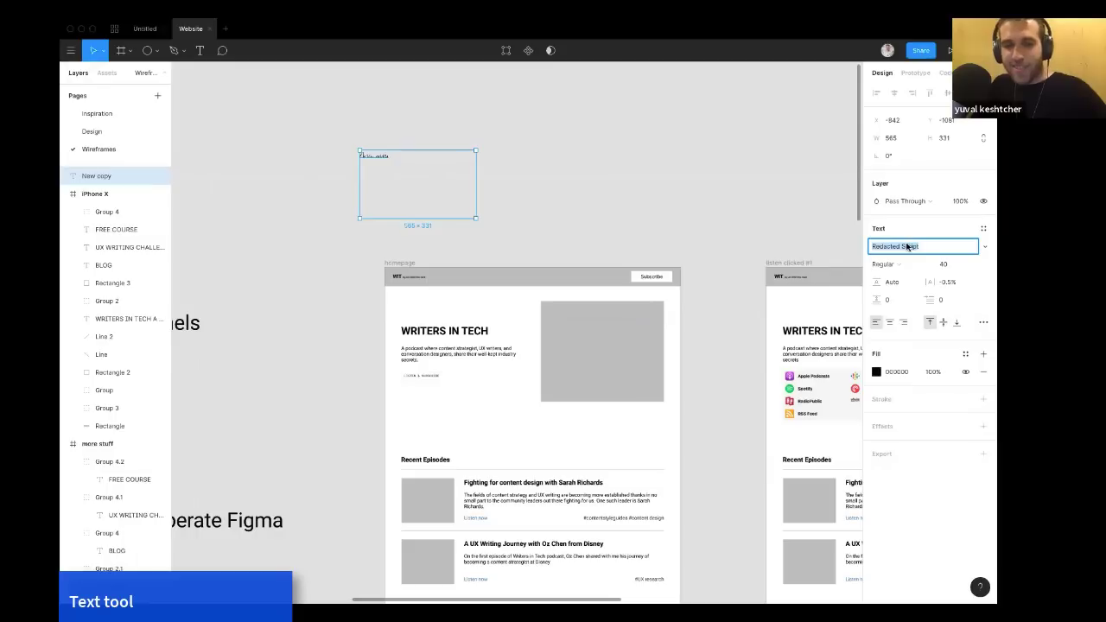
click(987, 250)
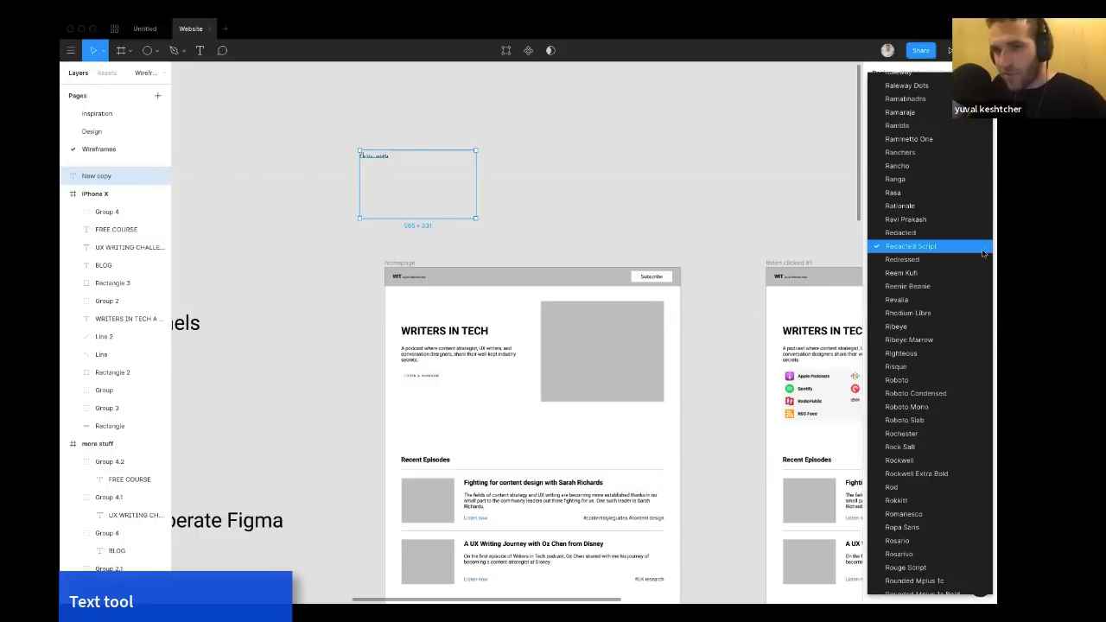
scroll(943, 307, down, 2)
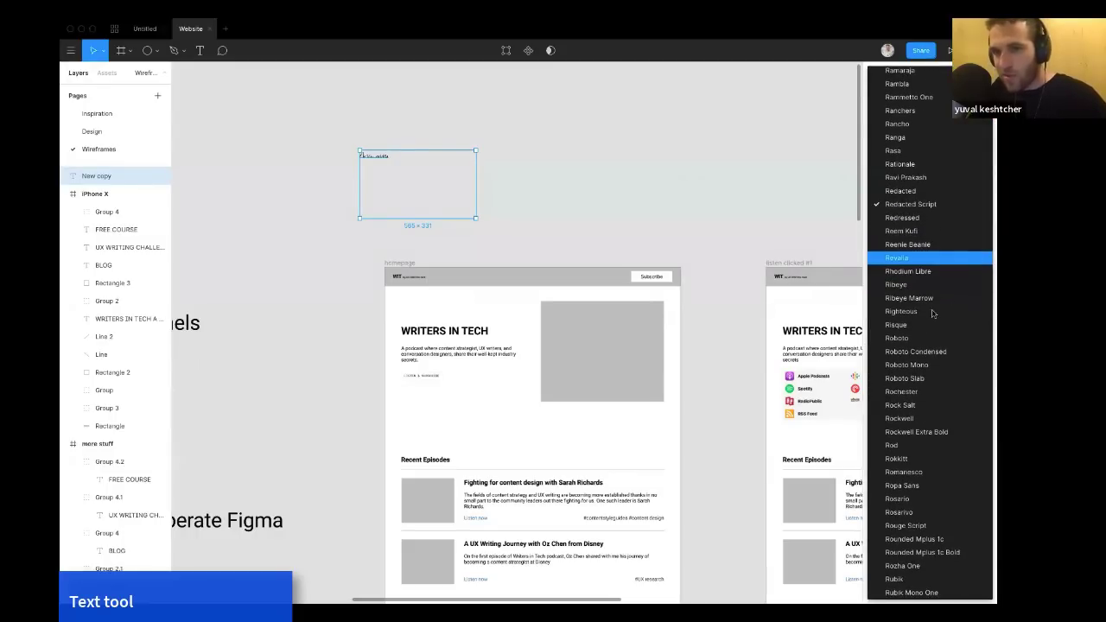
scroll(916, 341, down, 2)
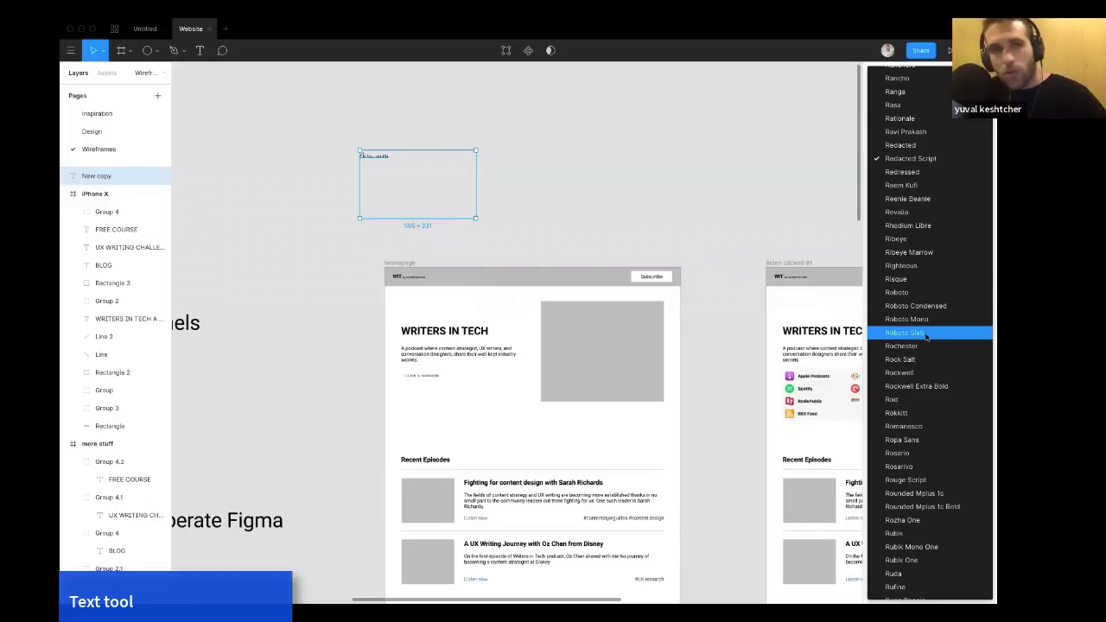
click(926, 333)
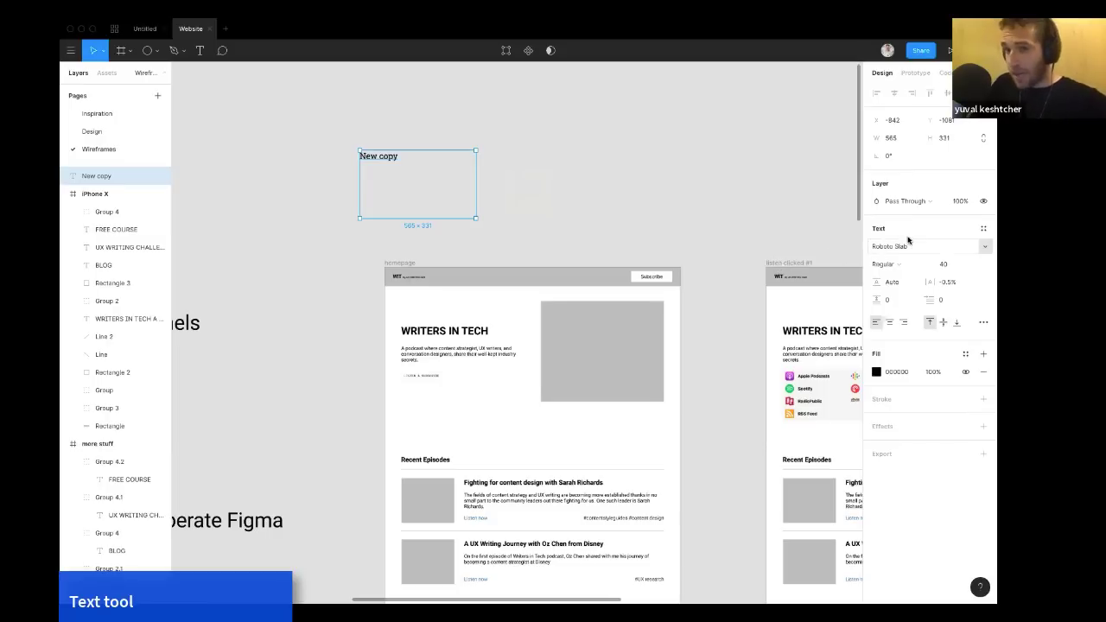
Create a new text style named Test from the New copy text.
click(984, 230)
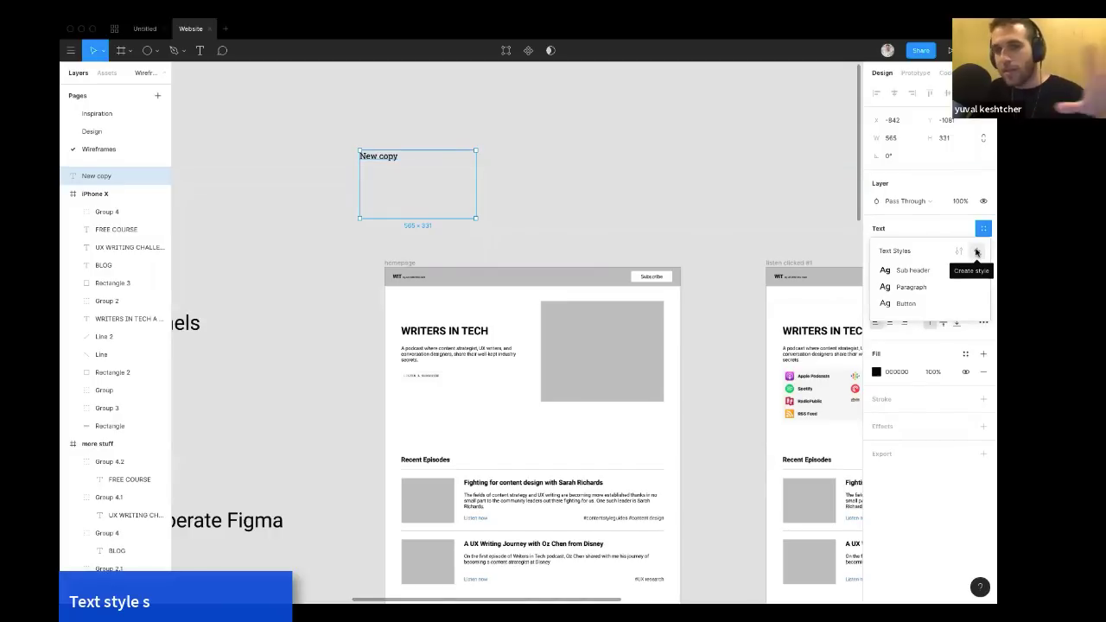
click(976, 252)
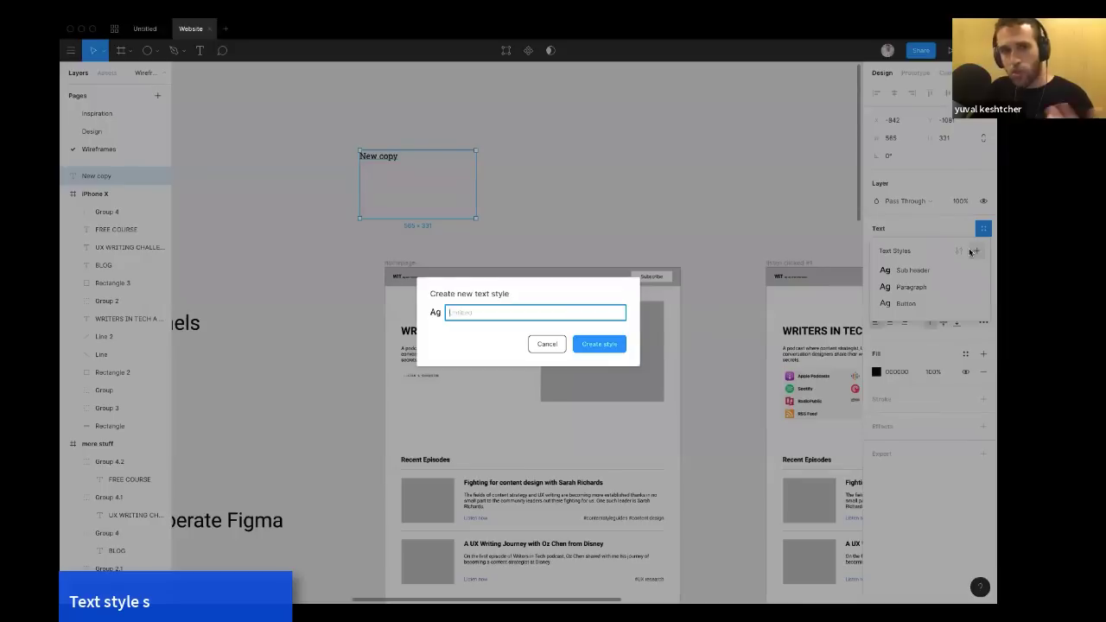
text(Tex)
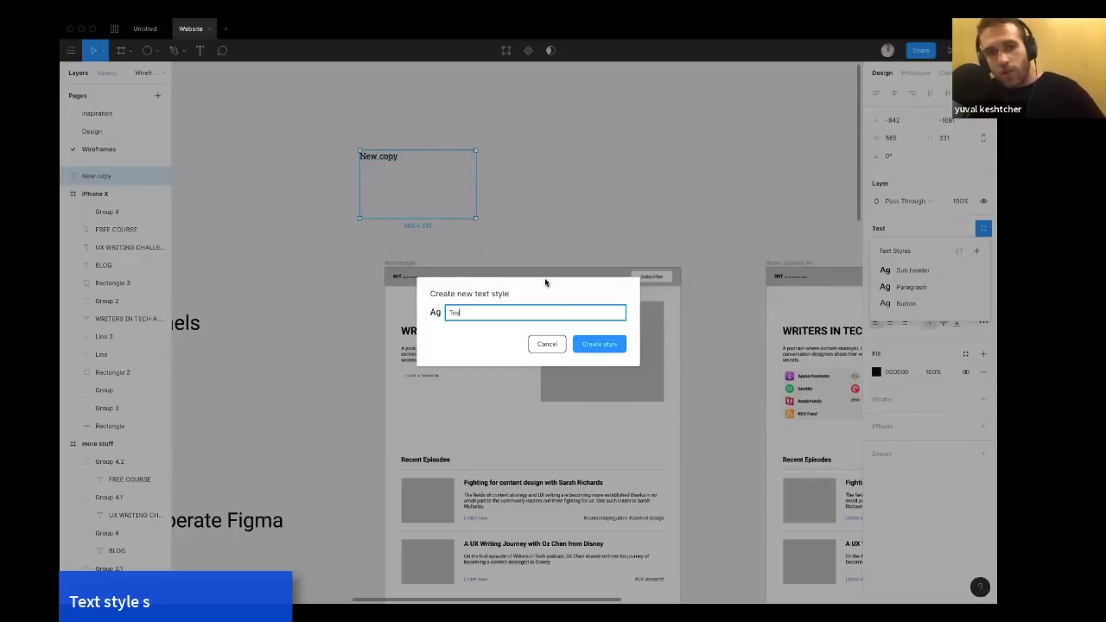
click(592, 346)
Try to apply the Test text style to the missions text block above the agenda.
scroll(627, 199, right, 1)
click(627, 199)
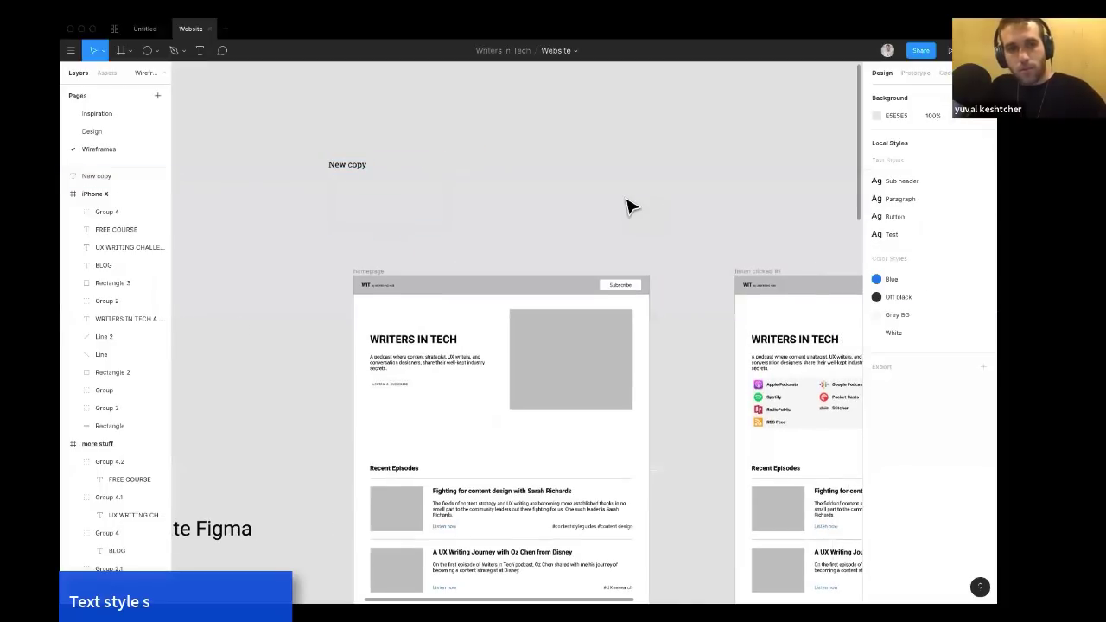
scroll(627, 199, left, 3)
scroll(628, 204, down, 3)
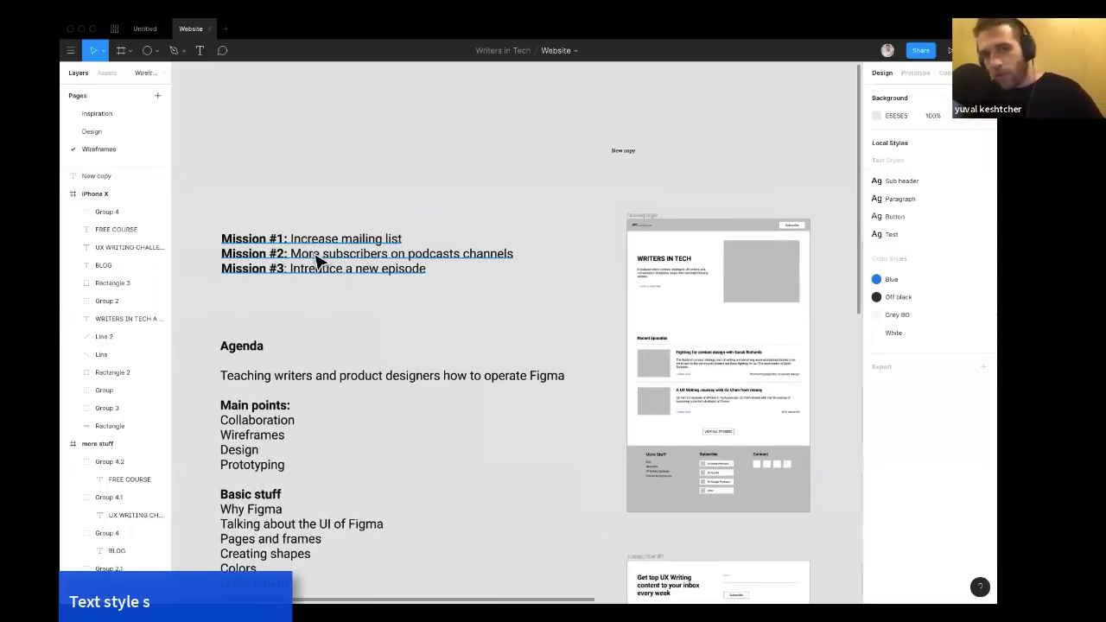
click(318, 256)
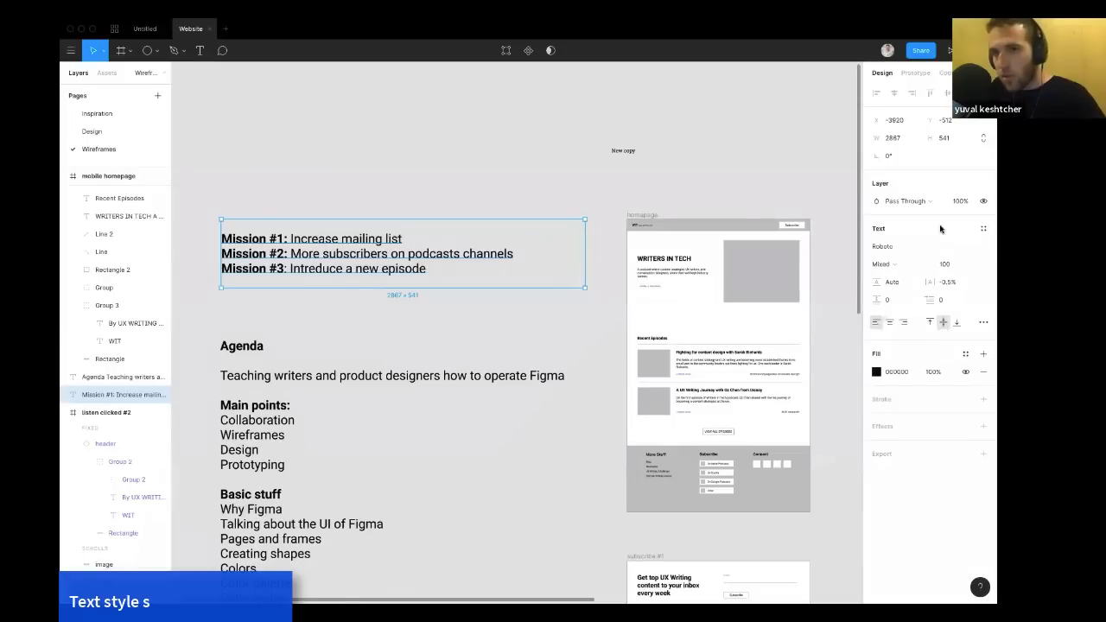
click(983, 228)
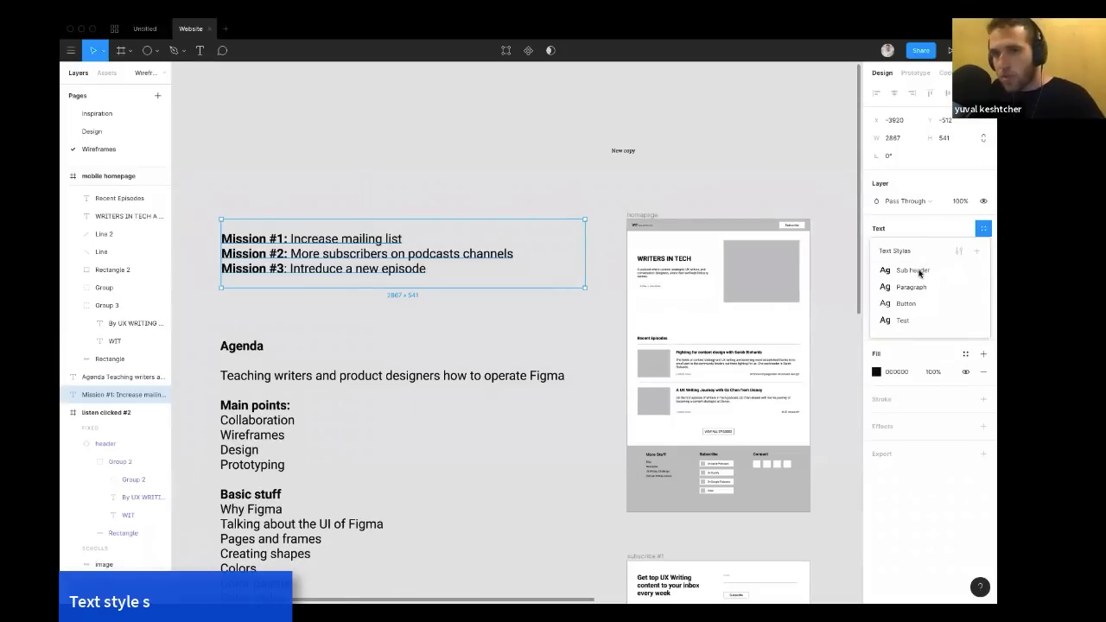
click(904, 320)
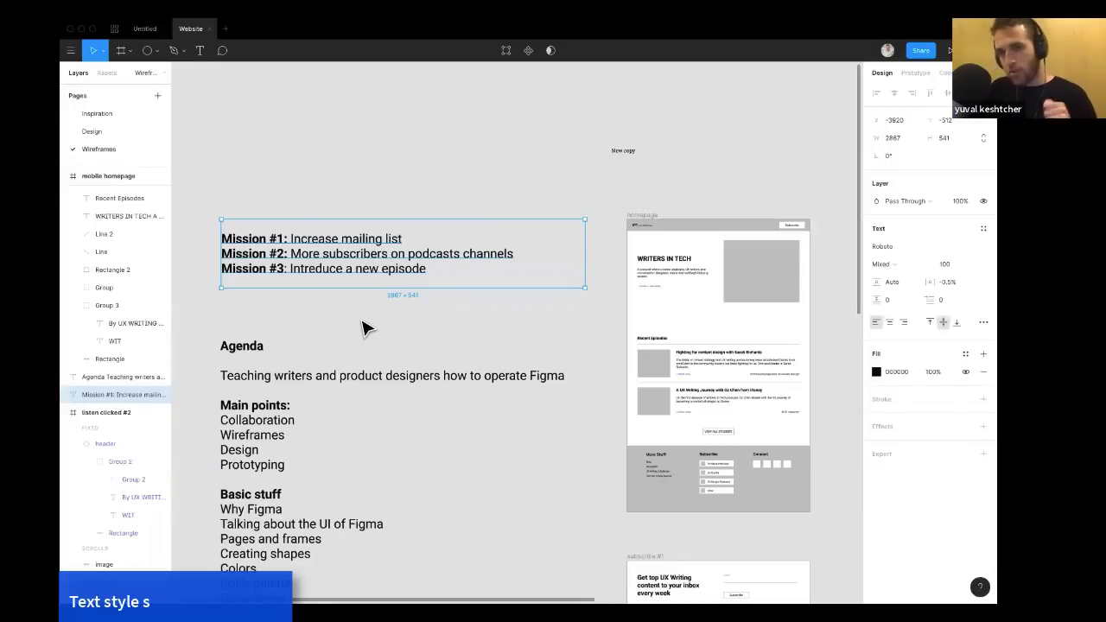
Inspect the homepage frame's prototype connections and its generated code.
click(363, 326)
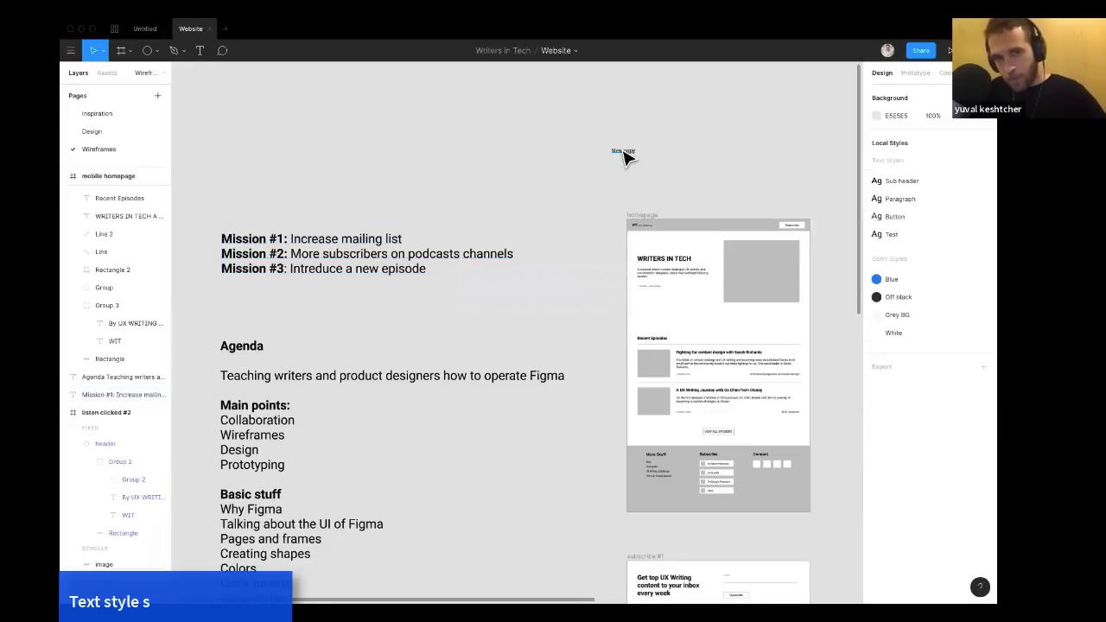
click(622, 152)
scroll(621, 153, right, 3)
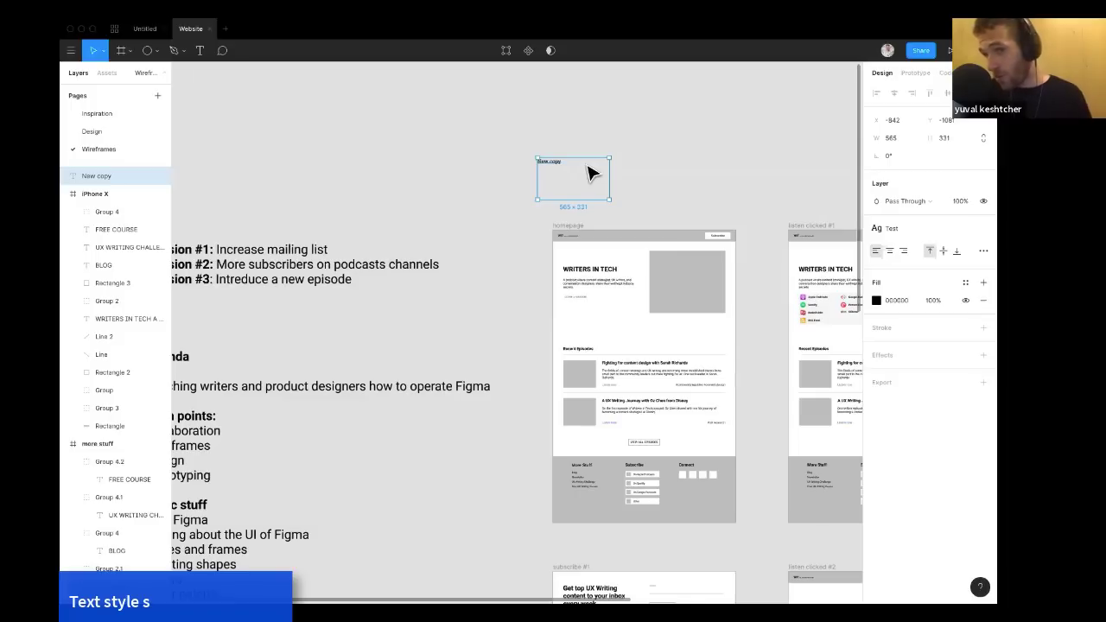
scroll(615, 164, right, 3)
scroll(615, 164, down, 1)
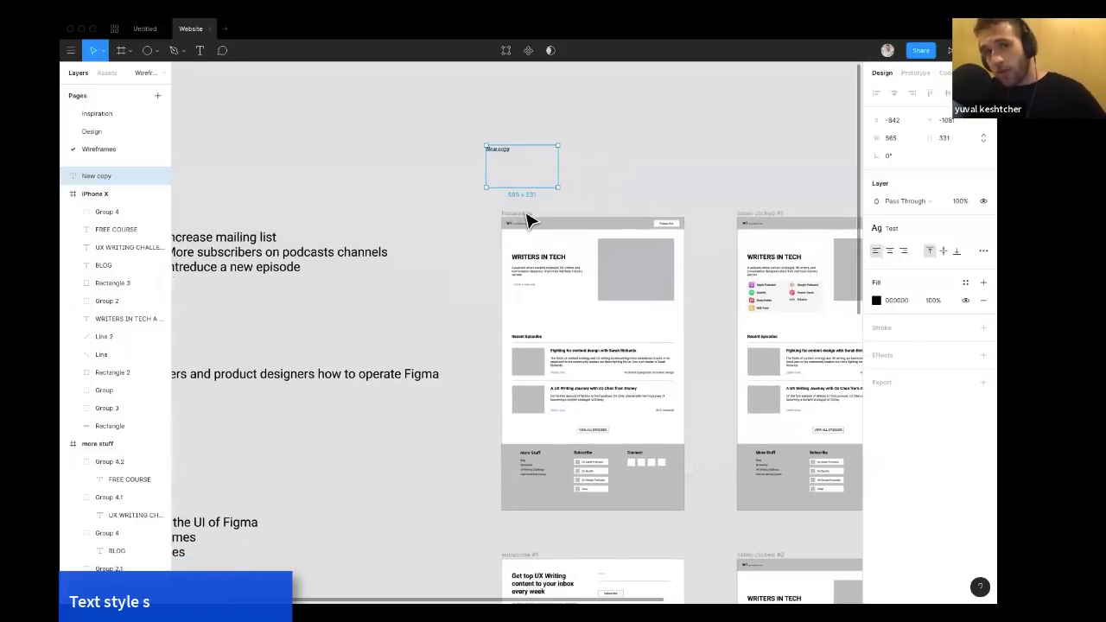
click(530, 222)
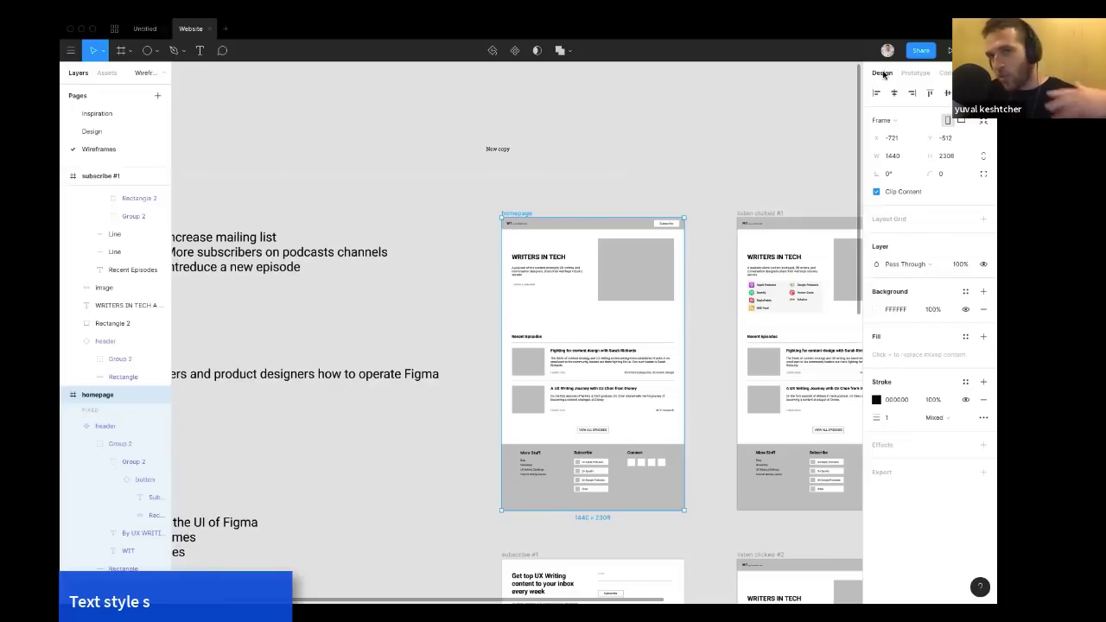
click(915, 73)
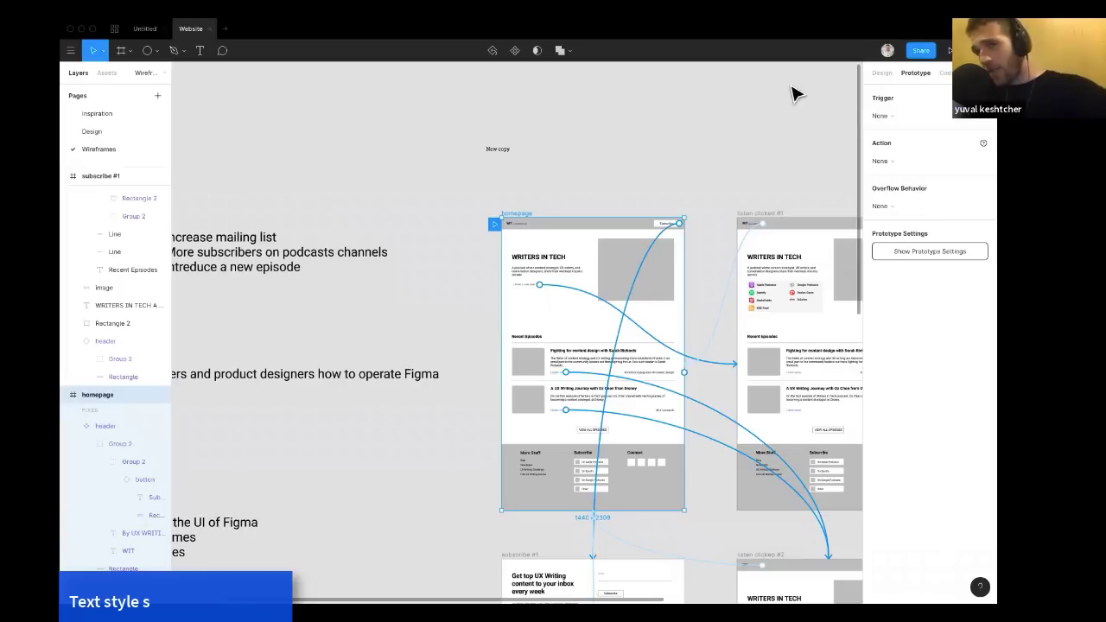
click(945, 72)
Inspect the generated CSS of the New copy text, selecting its font-family value.
scroll(655, 136, down, 3)
scroll(654, 136, right, 1)
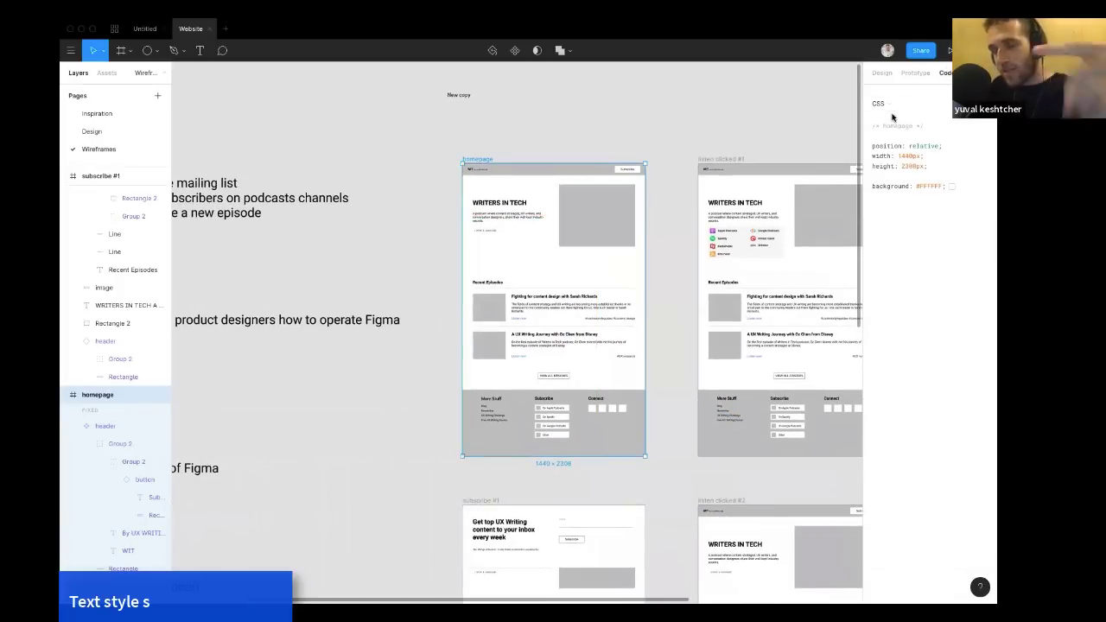
scroll(576, 210, up, 5)
scroll(565, 194, up, 2)
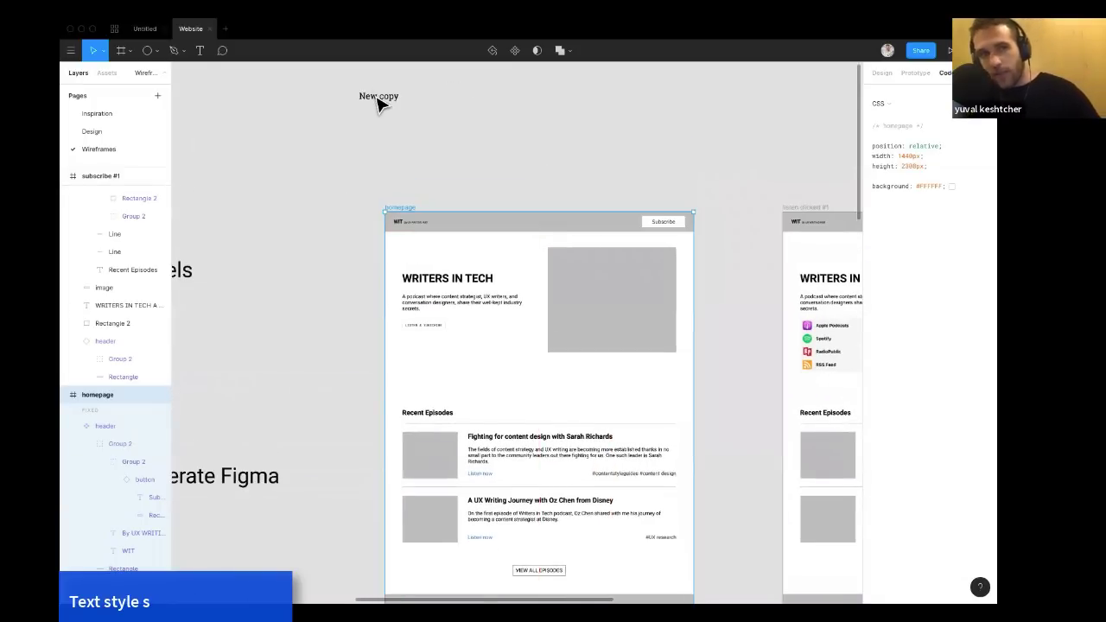
click(377, 101)
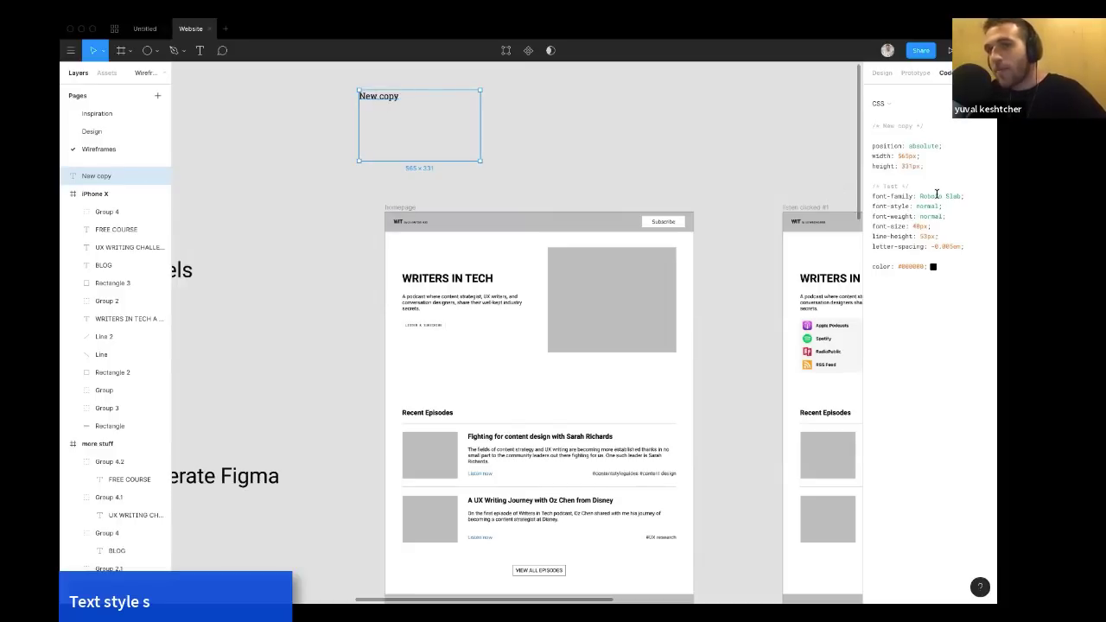
drag(919, 195, 960, 194)
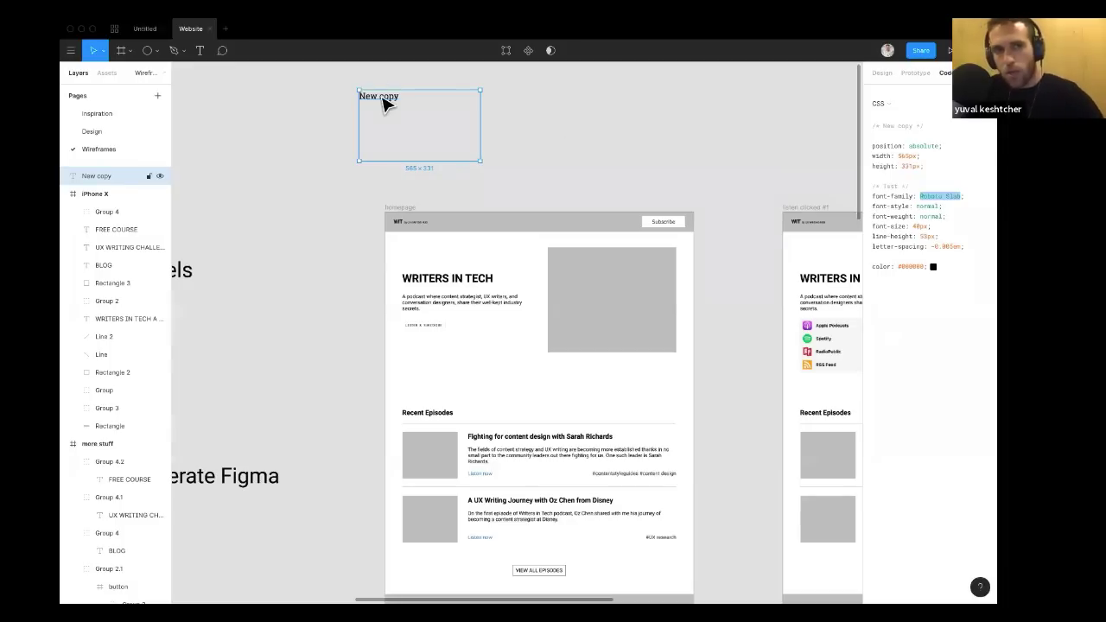
Move the New copy text box slightly to the right.
drag(385, 101, 417, 105)
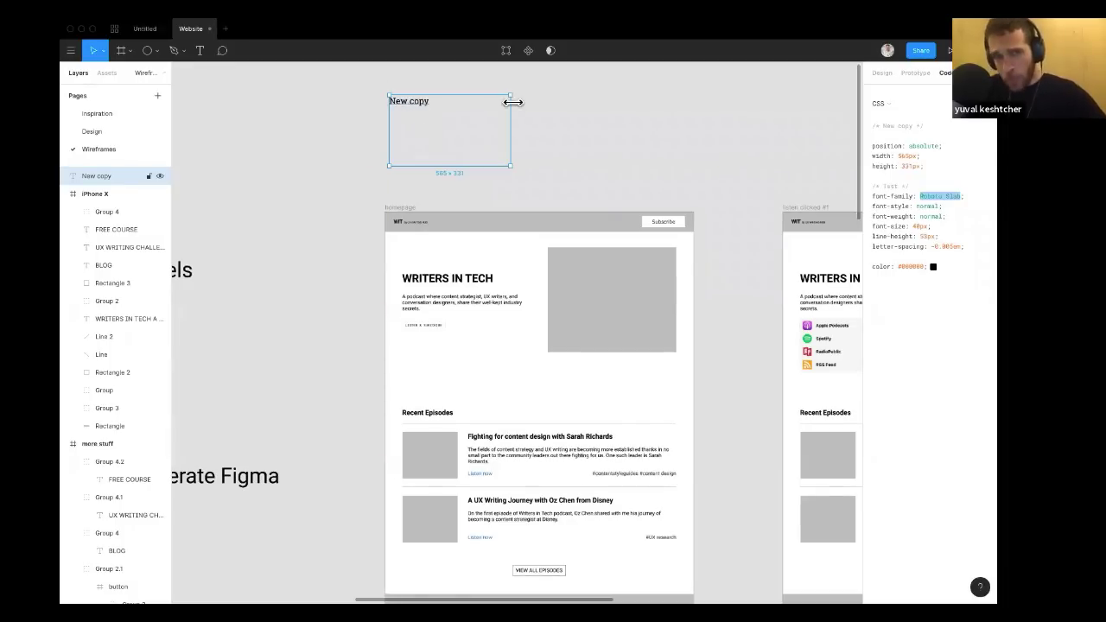
click(579, 114)
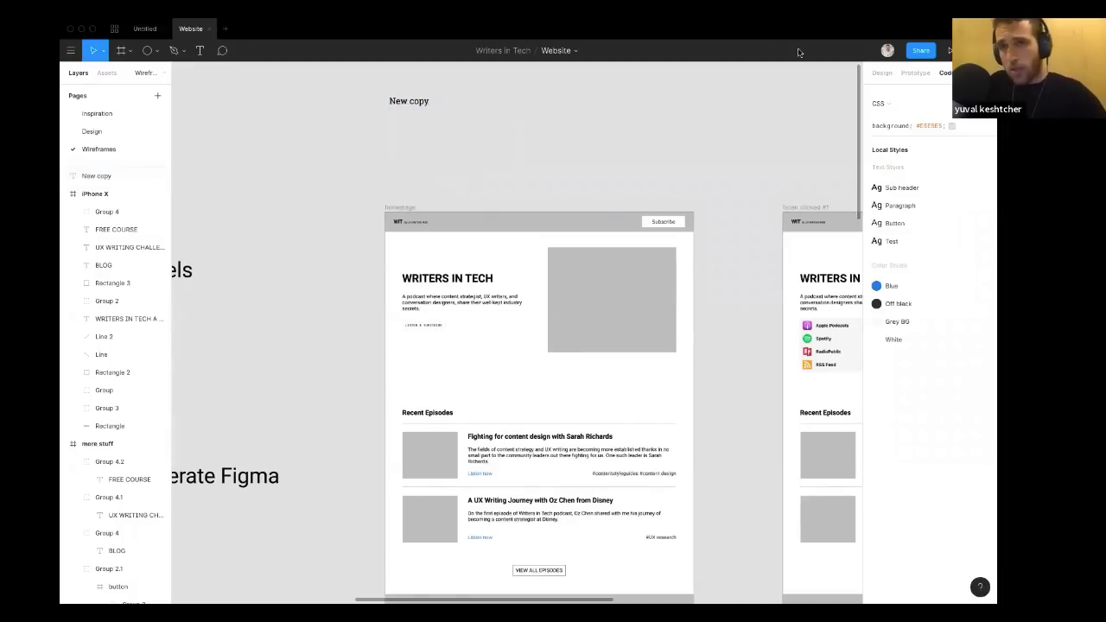
click(881, 74)
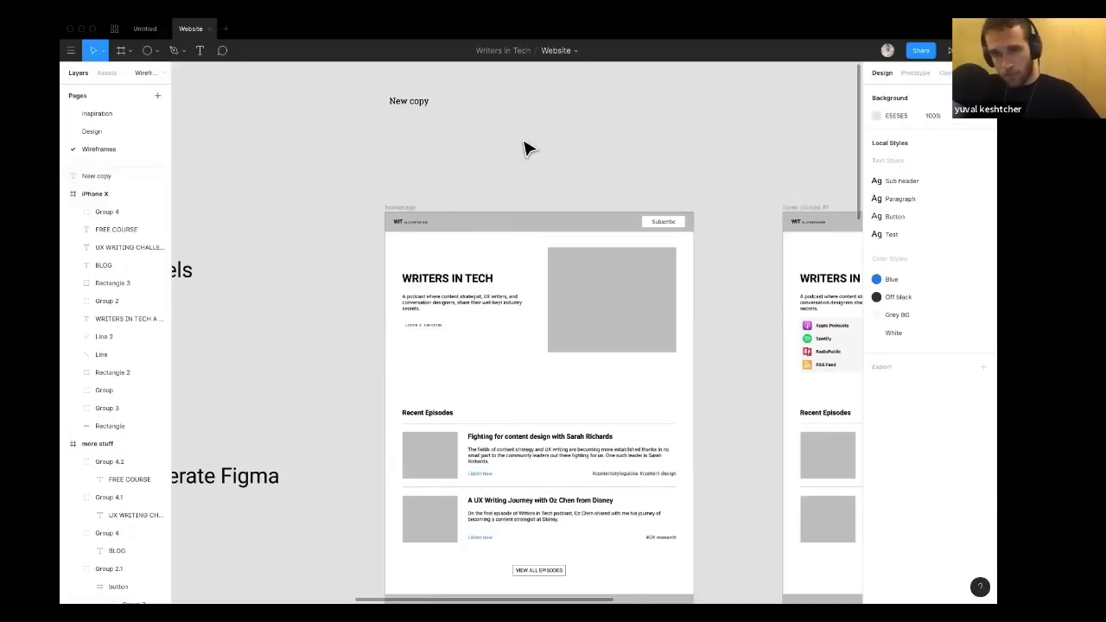
Change the New copy text fill colour to red FF0000 with the colour picker.
click(409, 104)
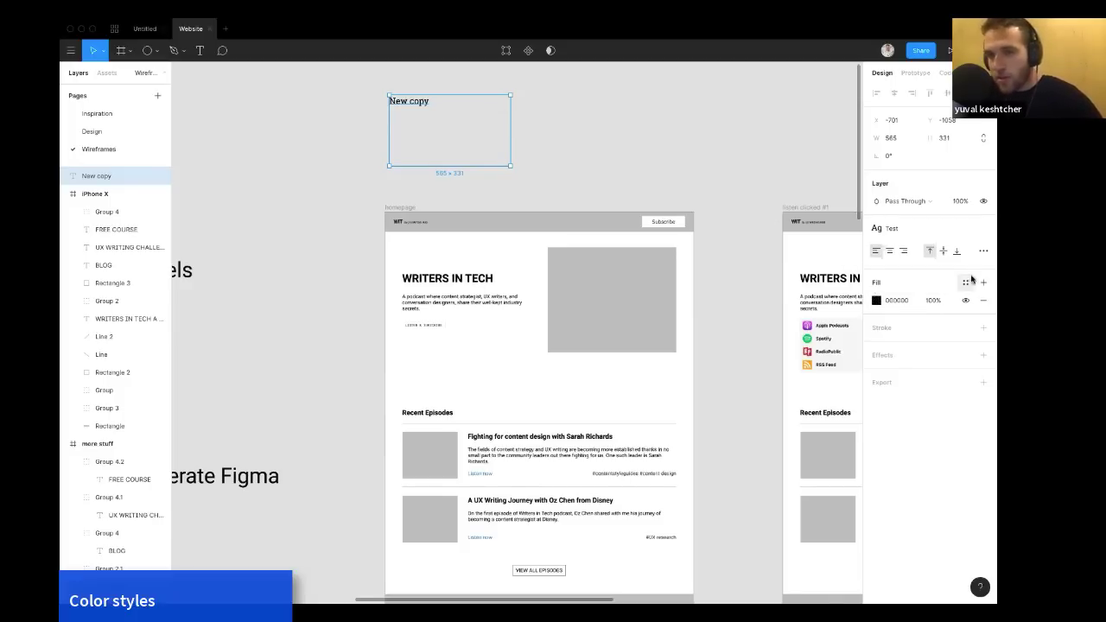
click(876, 300)
drag(832, 331, 852, 315)
click(769, 461)
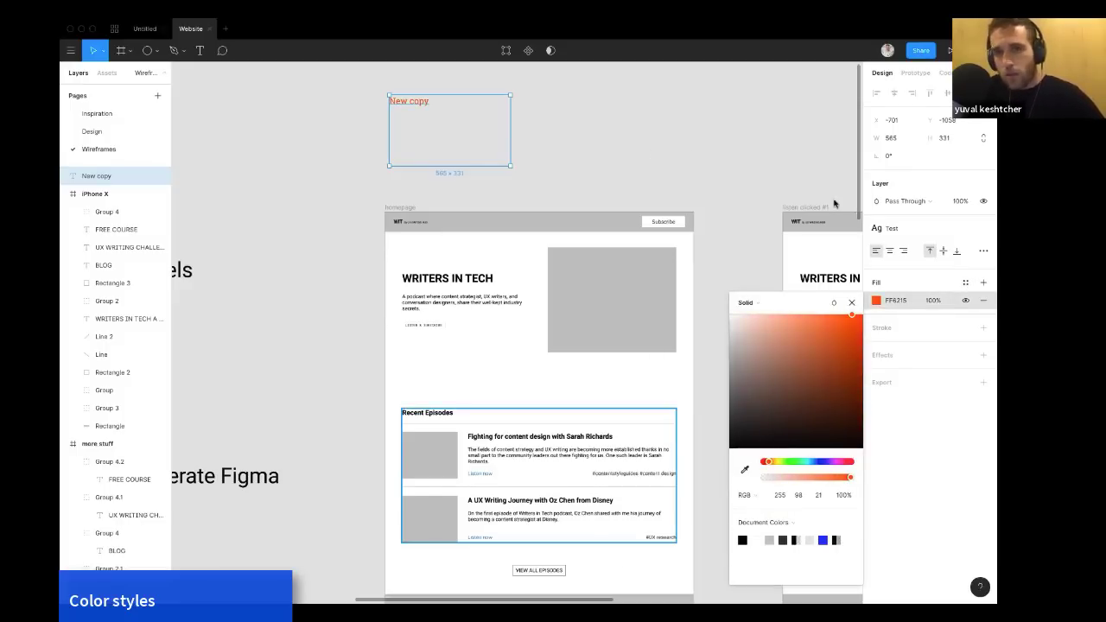
click(841, 336)
drag(774, 461, 764, 461)
drag(847, 381, 862, 315)
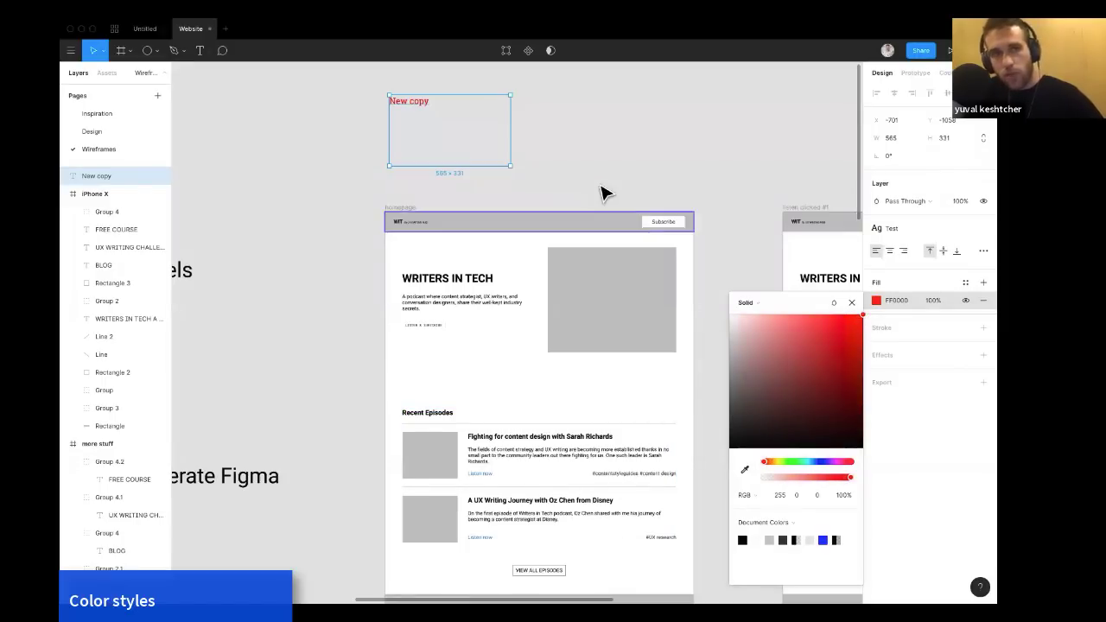
click(605, 190)
click(419, 110)
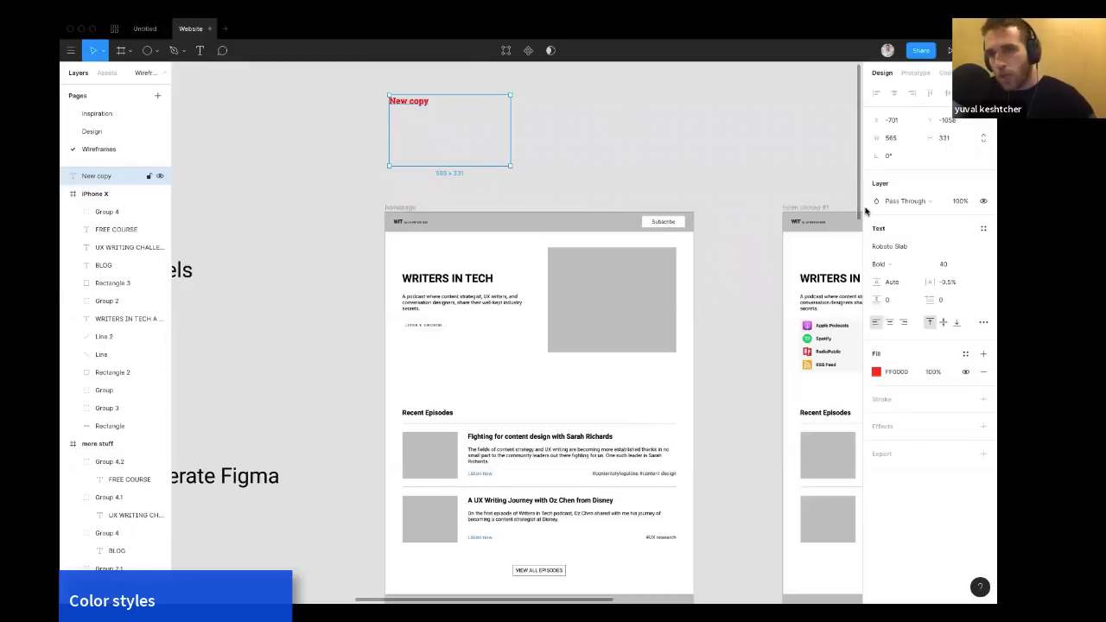
Create a new colour style named Test red from the New copy text's red fill.
click(965, 354)
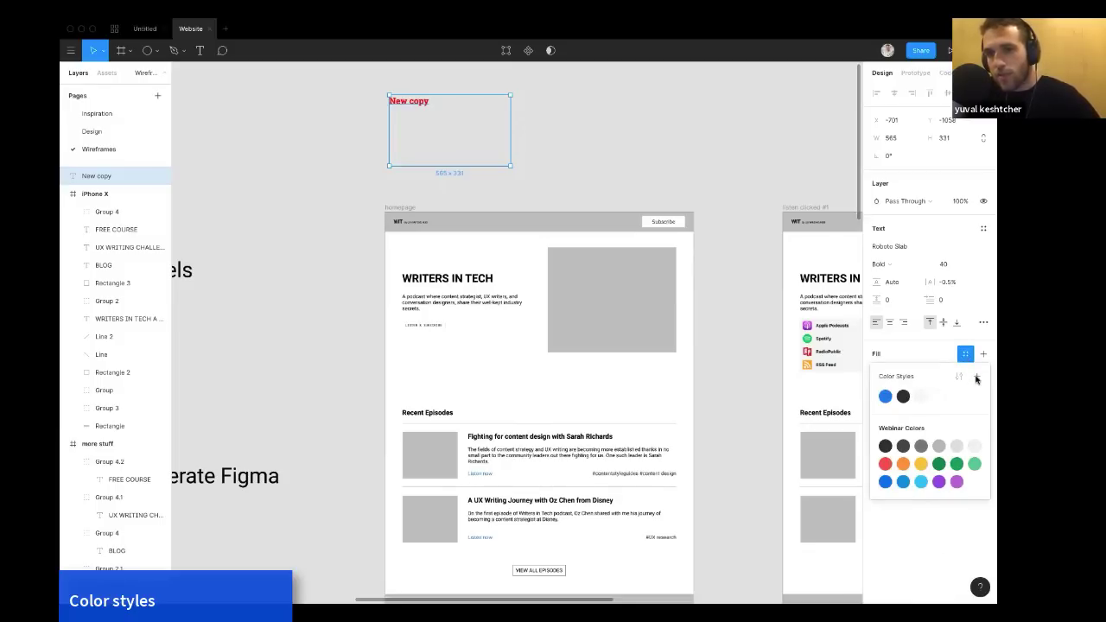
click(975, 378)
text(Test red)
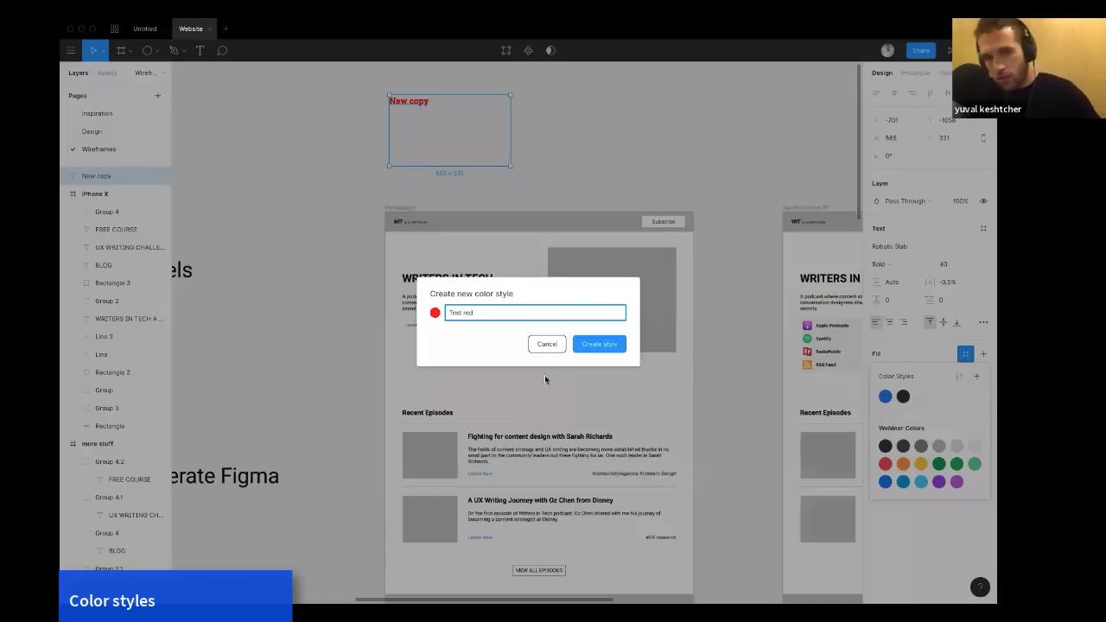
click(606, 343)
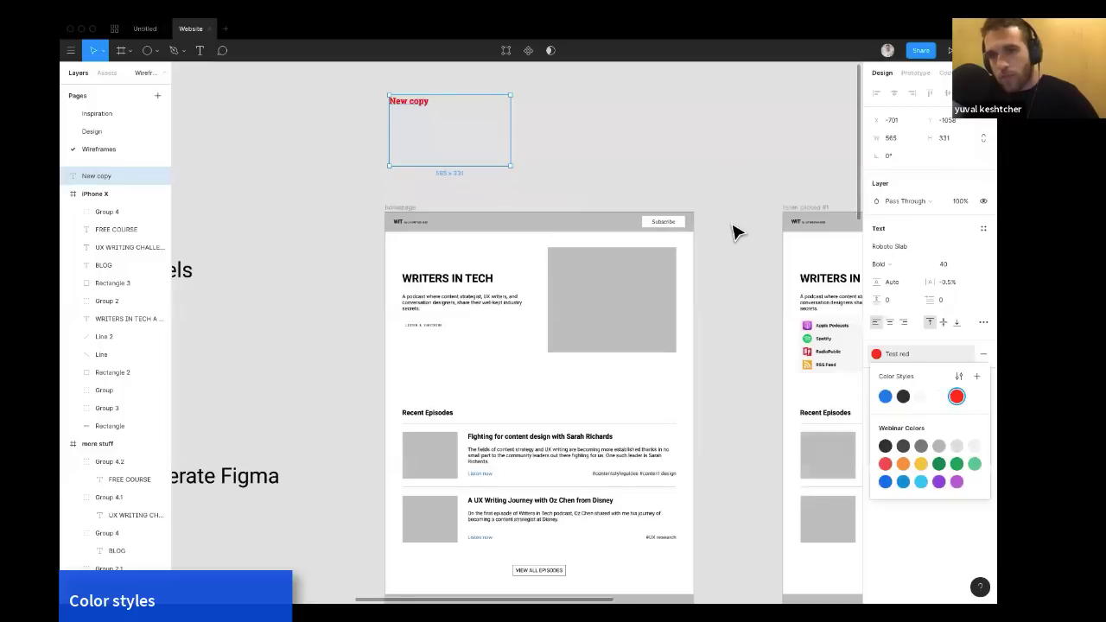
Pan around the Wireframes canvas to review the agenda notes and the wireframe frames.
click(628, 179)
scroll(629, 179, left, 2)
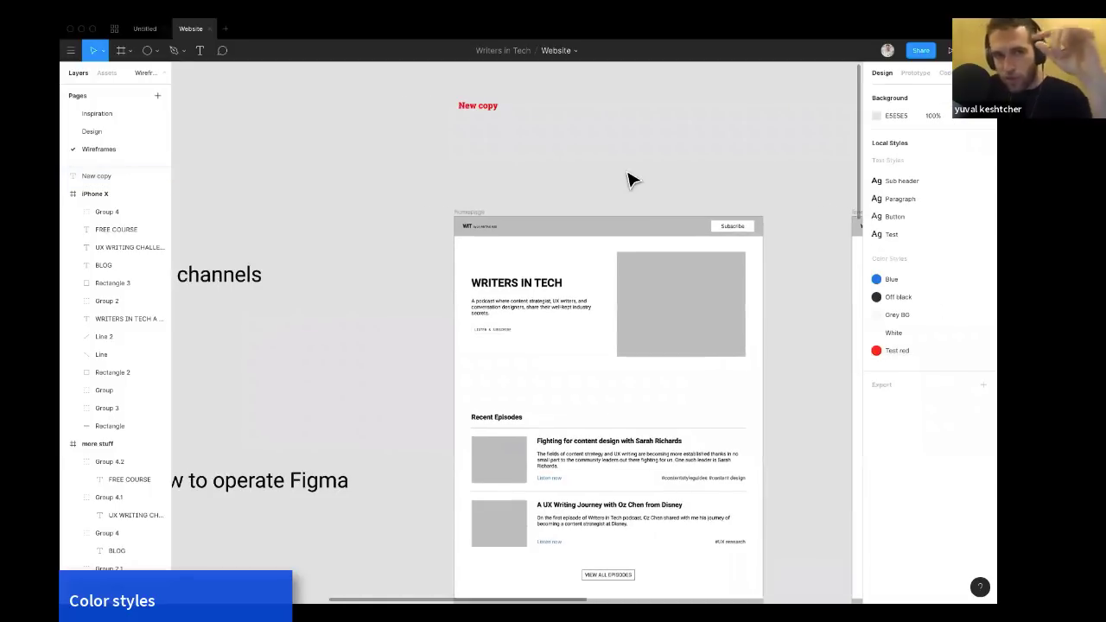
scroll(629, 179, down, 2)
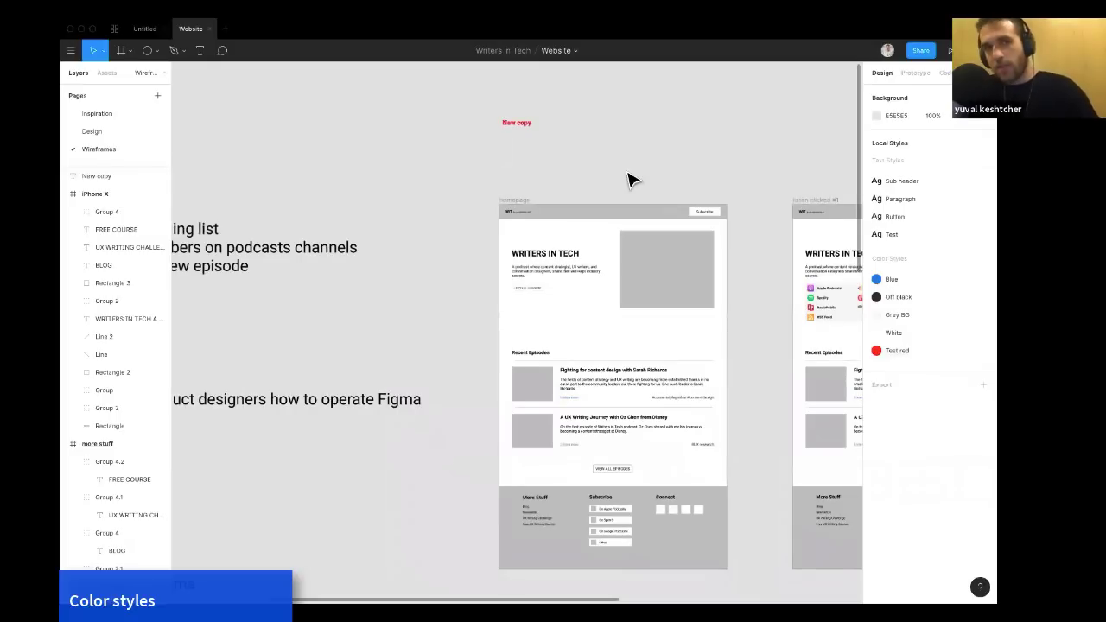
scroll(628, 179, down, 5)
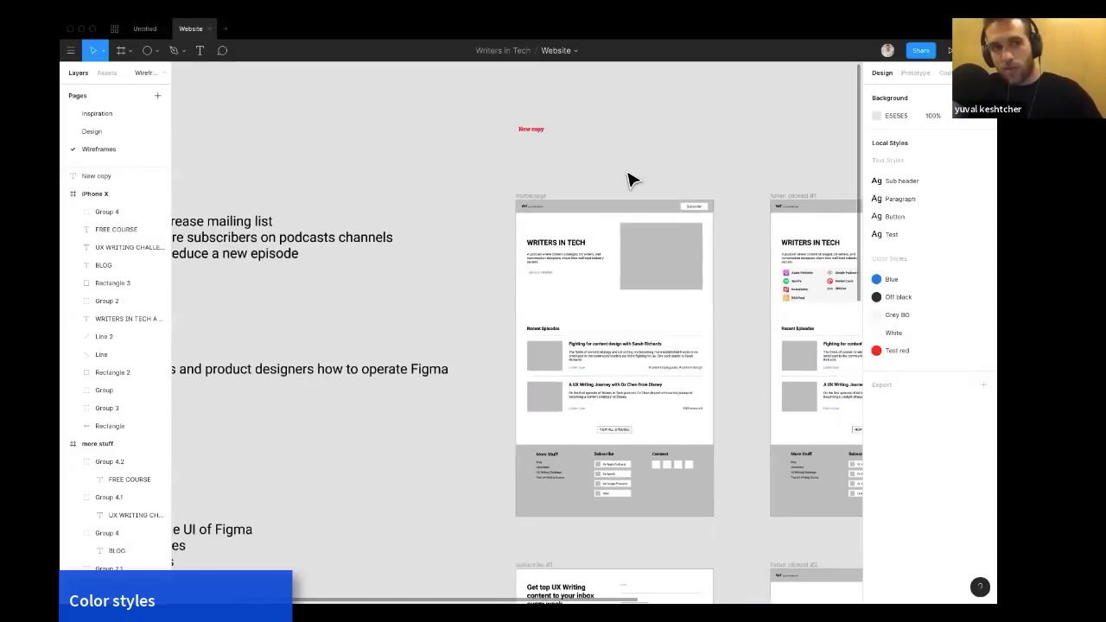
scroll(430, 224, right, 2)
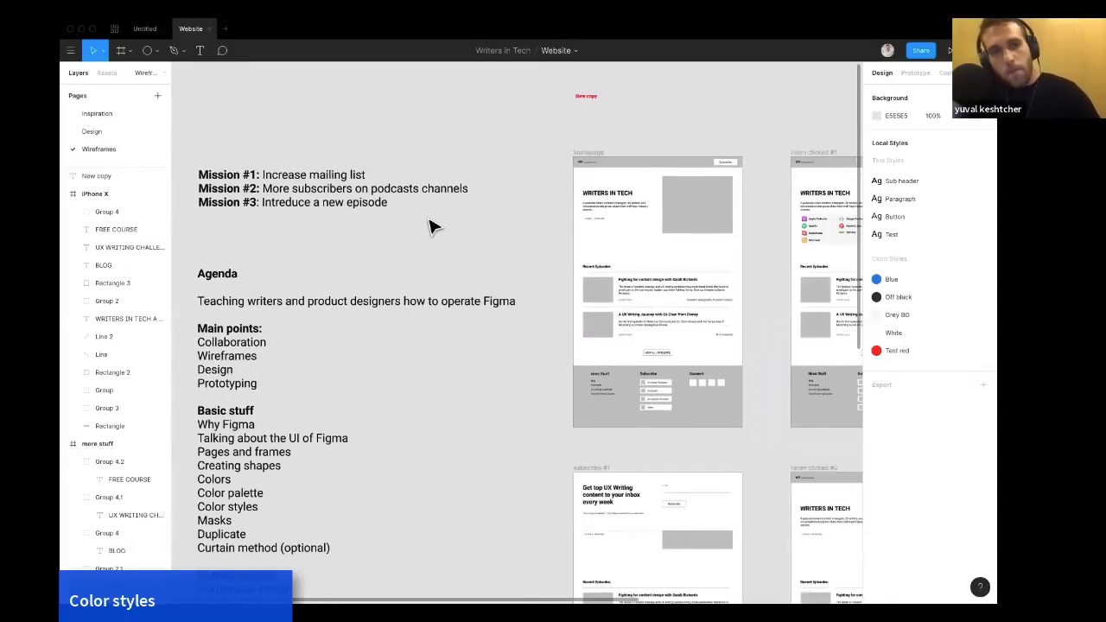
scroll(429, 225, down, 1)
scroll(429, 219, up, 1)
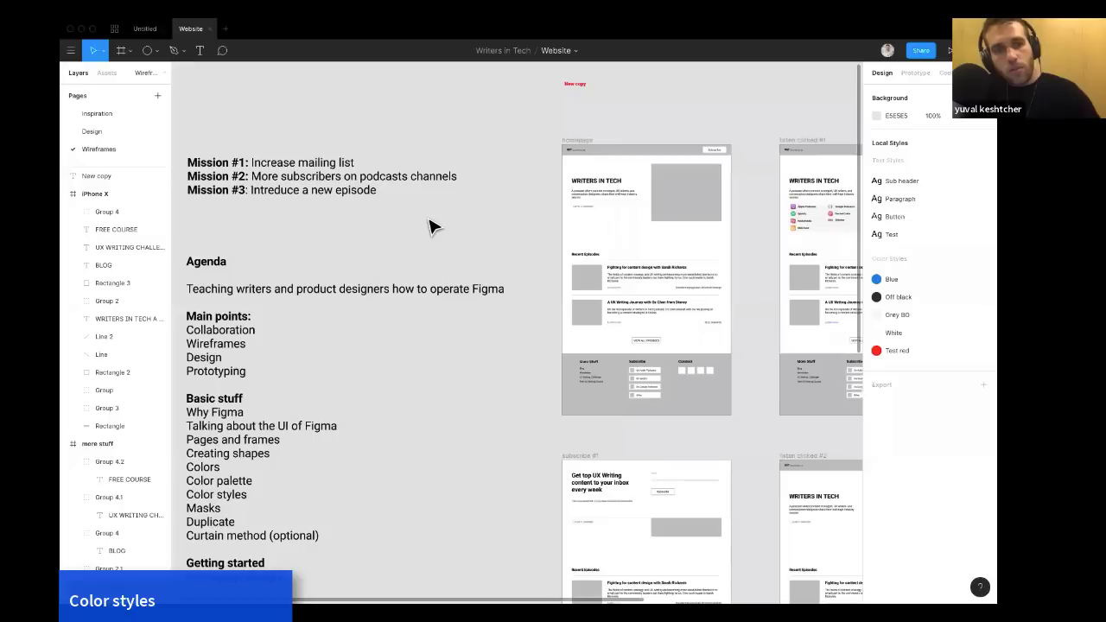
scroll(429, 219, down, 1)
scroll(430, 219, right, 1)
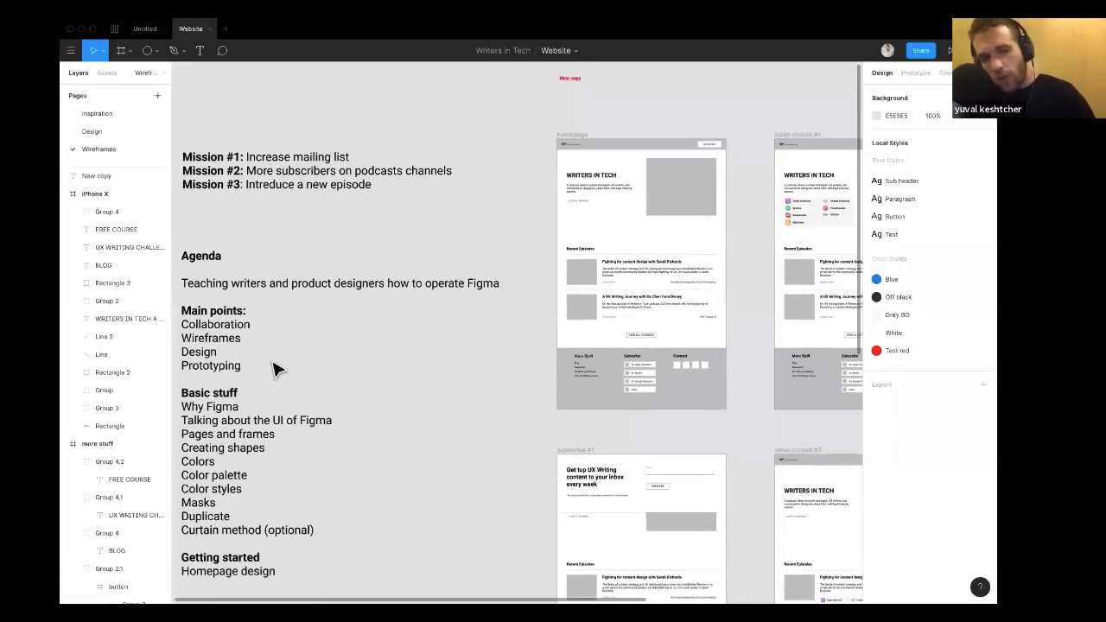
scroll(331, 381, down, 1)
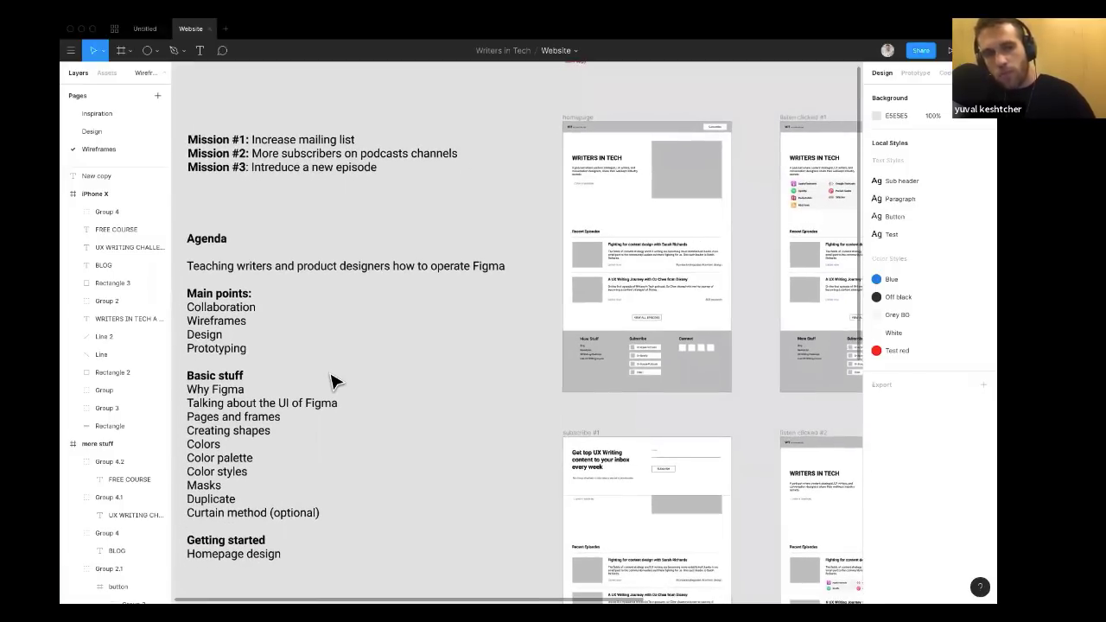
scroll(331, 381, up, 3)
scroll(614, 155, right, 2)
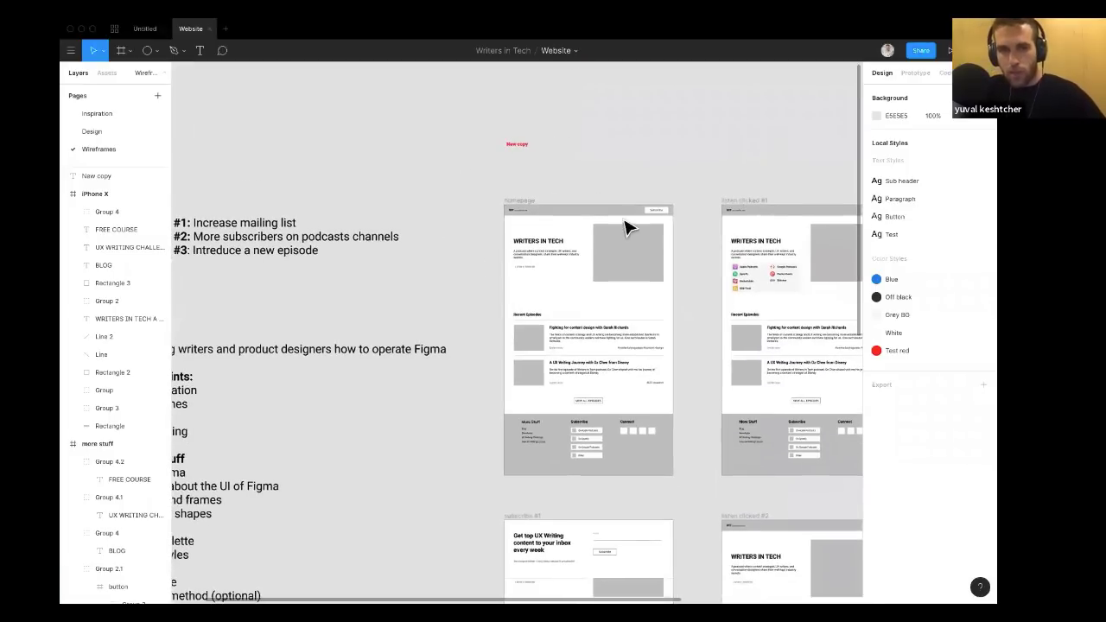
ctrl+scroll(630, 249, up, 3)
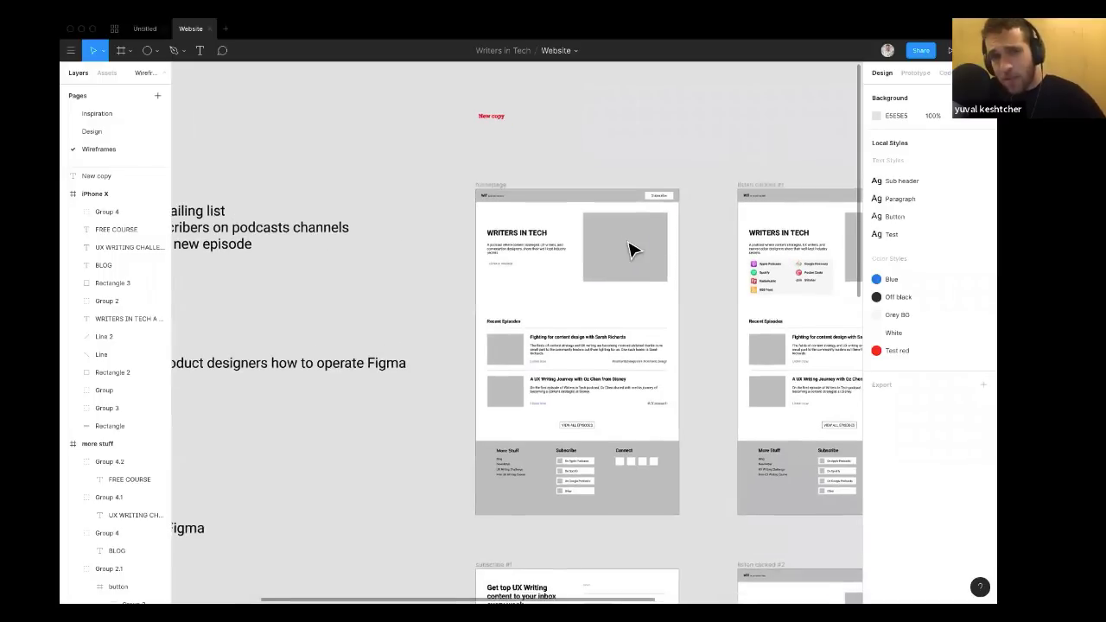
Fill the homepage hero placeholder rectangle with the image marius-ciocirlan-398931-unsplash.jpg.
click(621, 248)
ctrl+scroll(621, 248, up, 2)
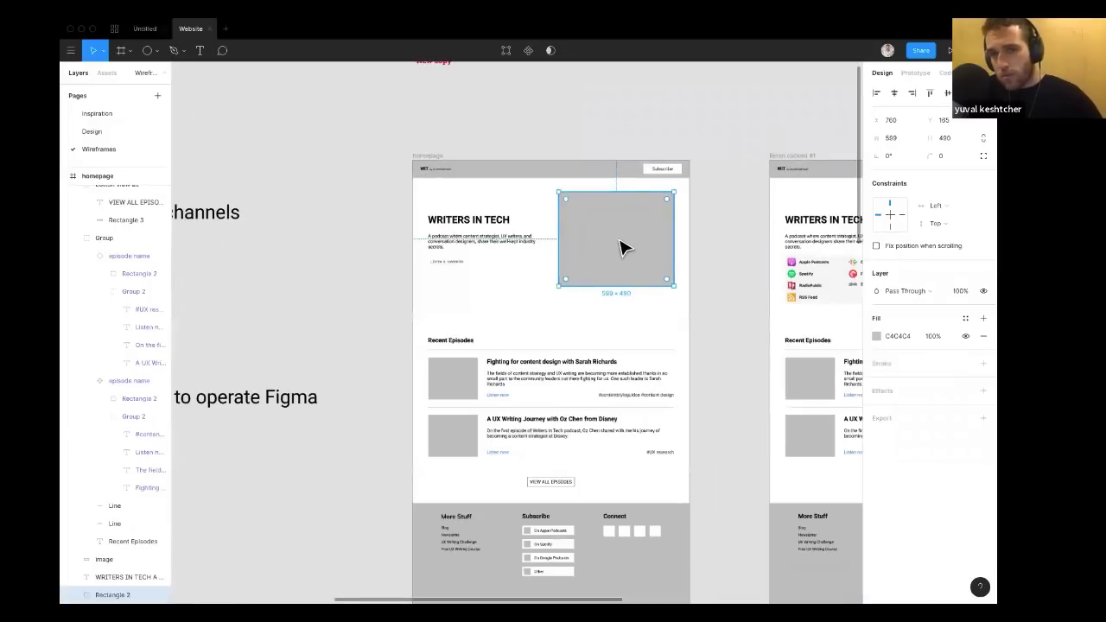
scroll(605, 247, right, 1)
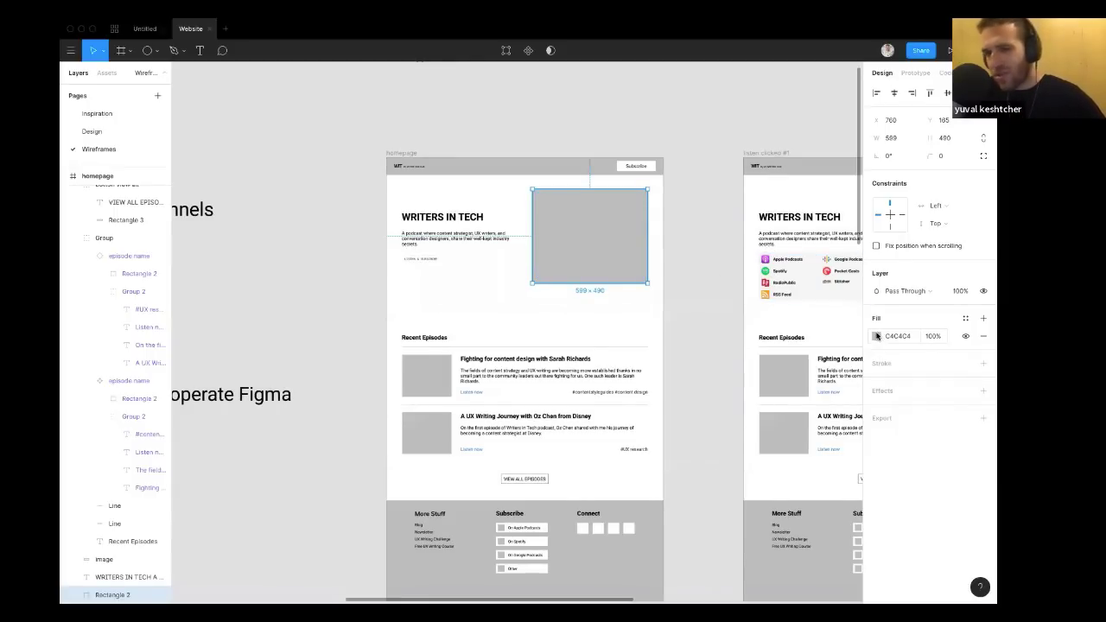
click(878, 336)
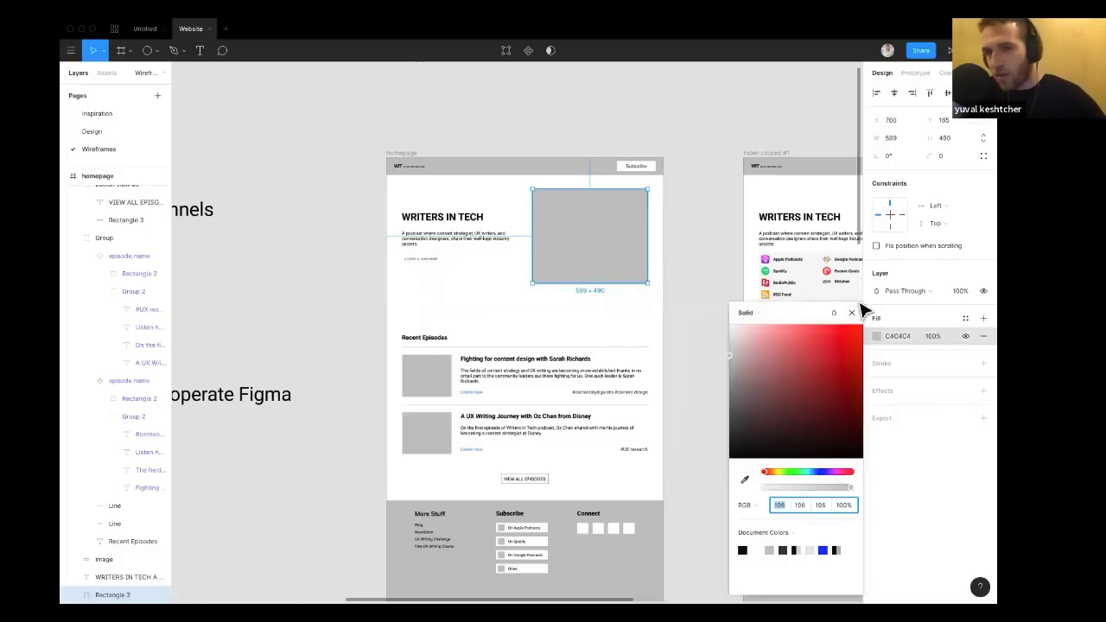
click(754, 313)
click(766, 380)
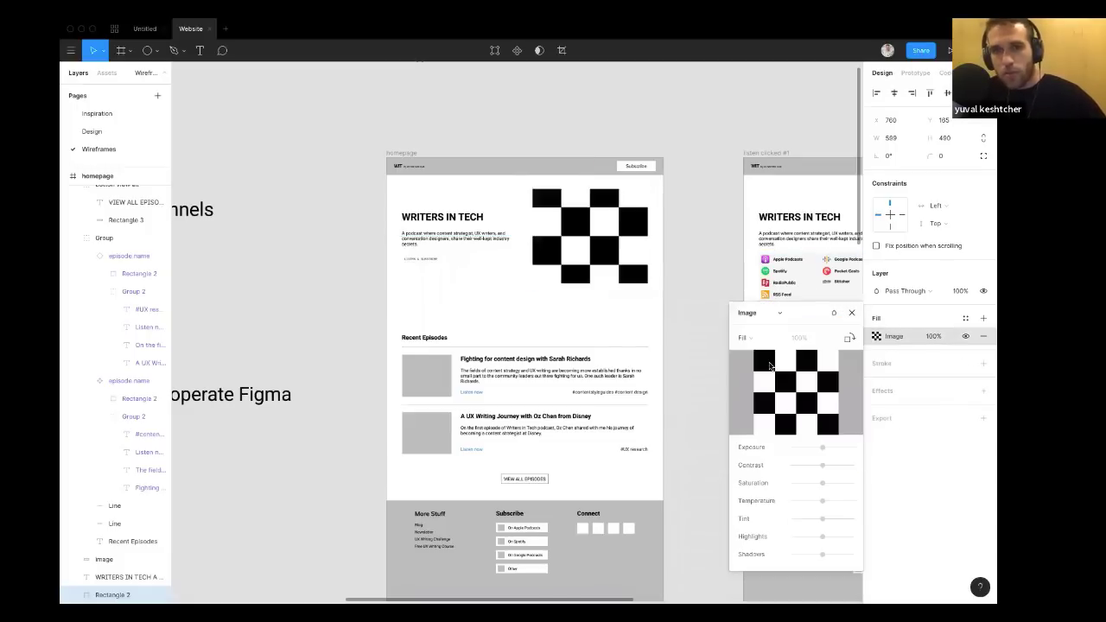
click(778, 394)
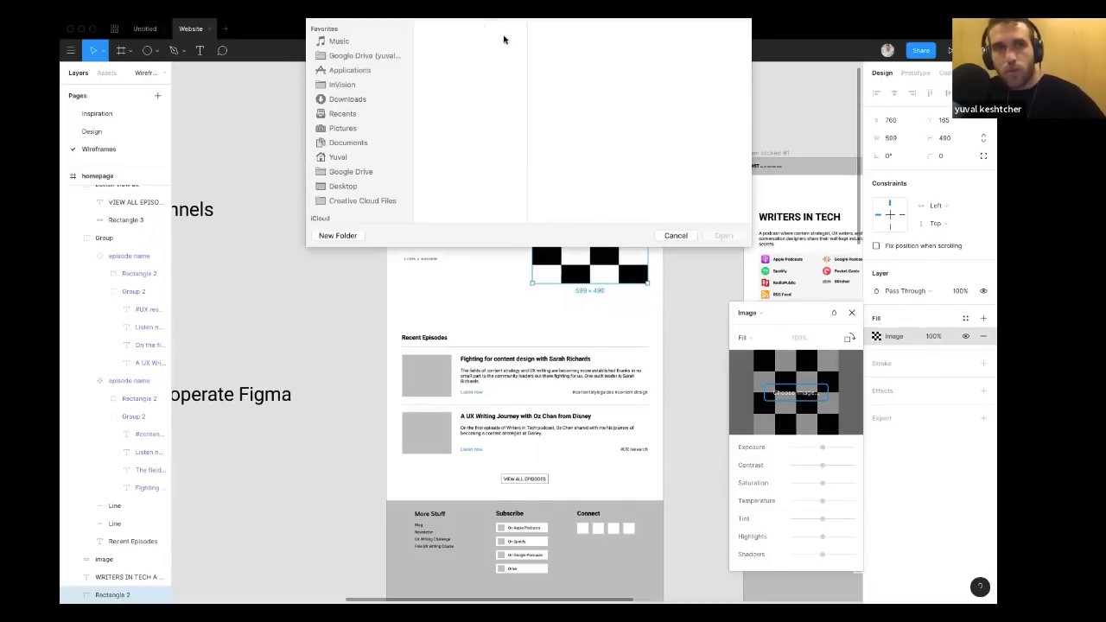
click(463, 106)
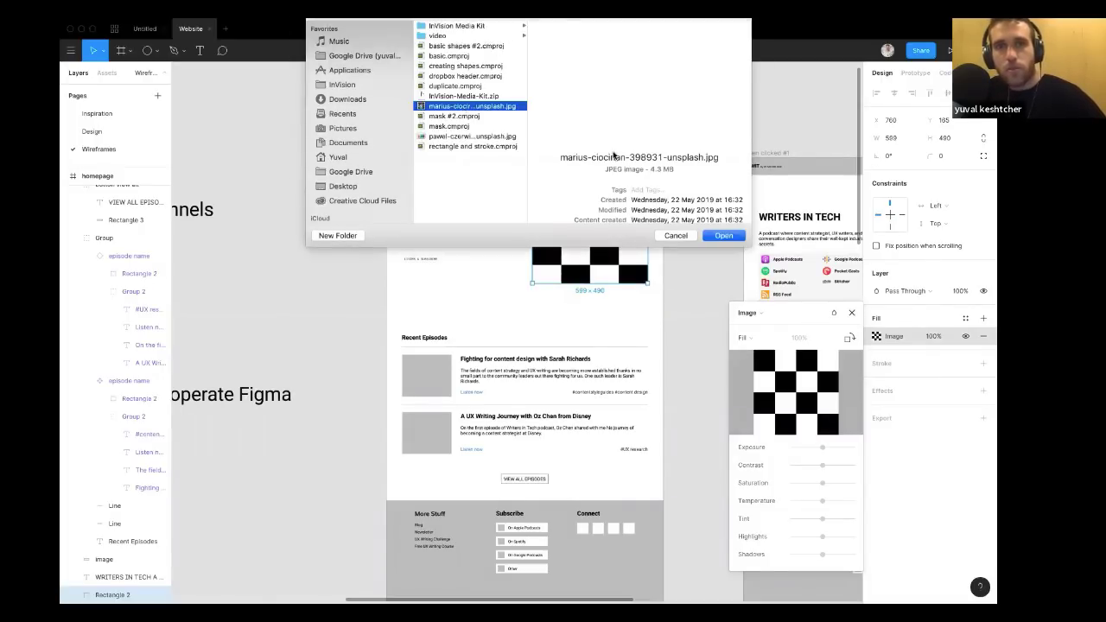
click(716, 236)
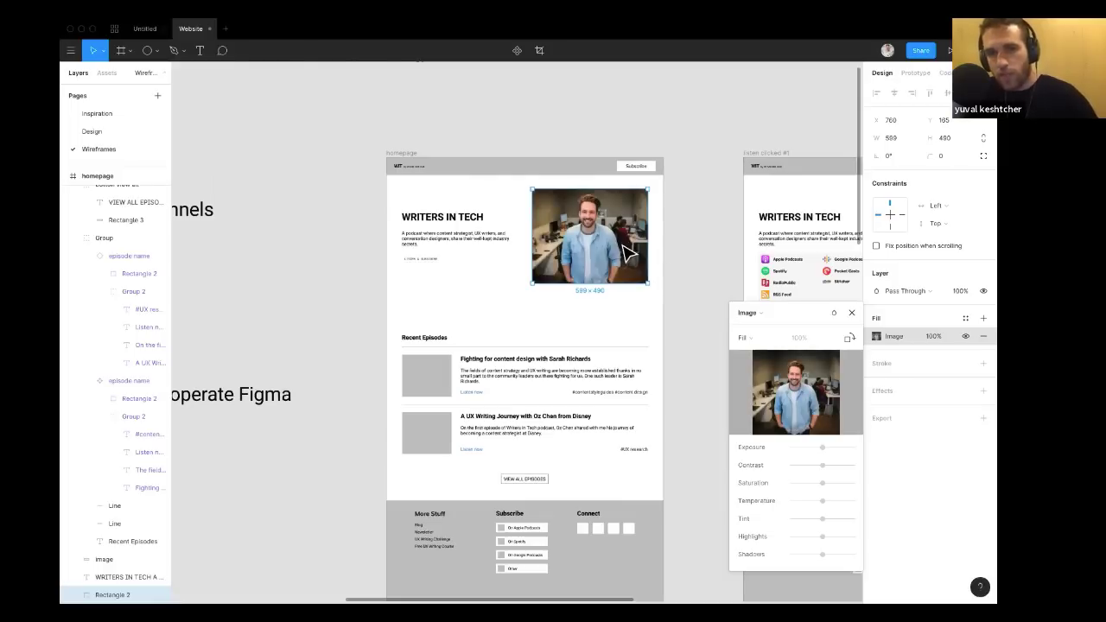
scroll(665, 237, up, 2)
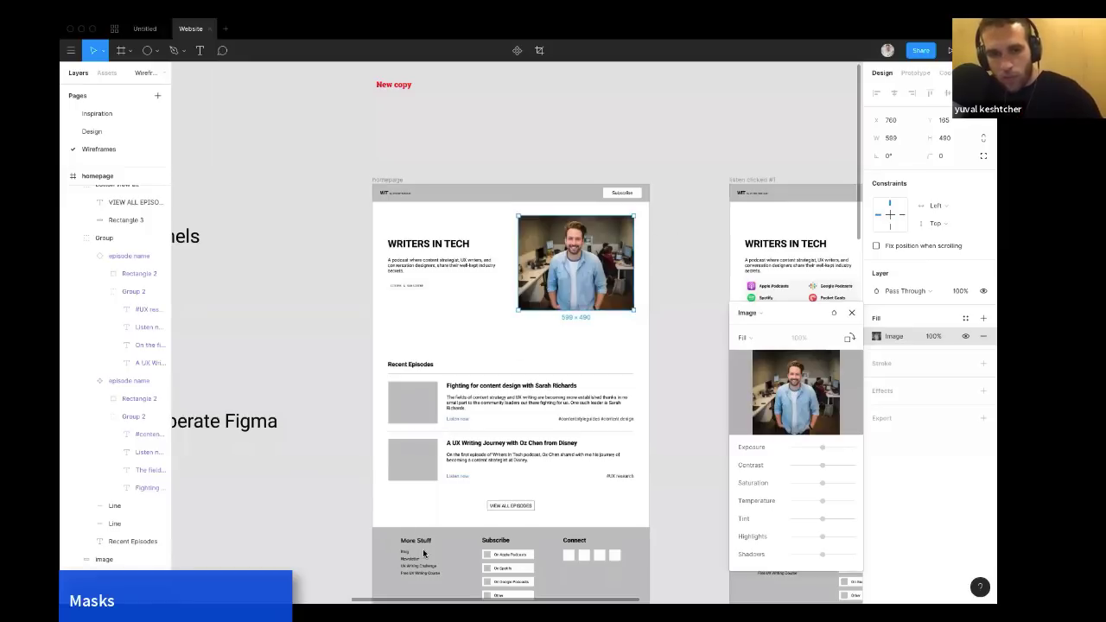
key(ctrl+Right)
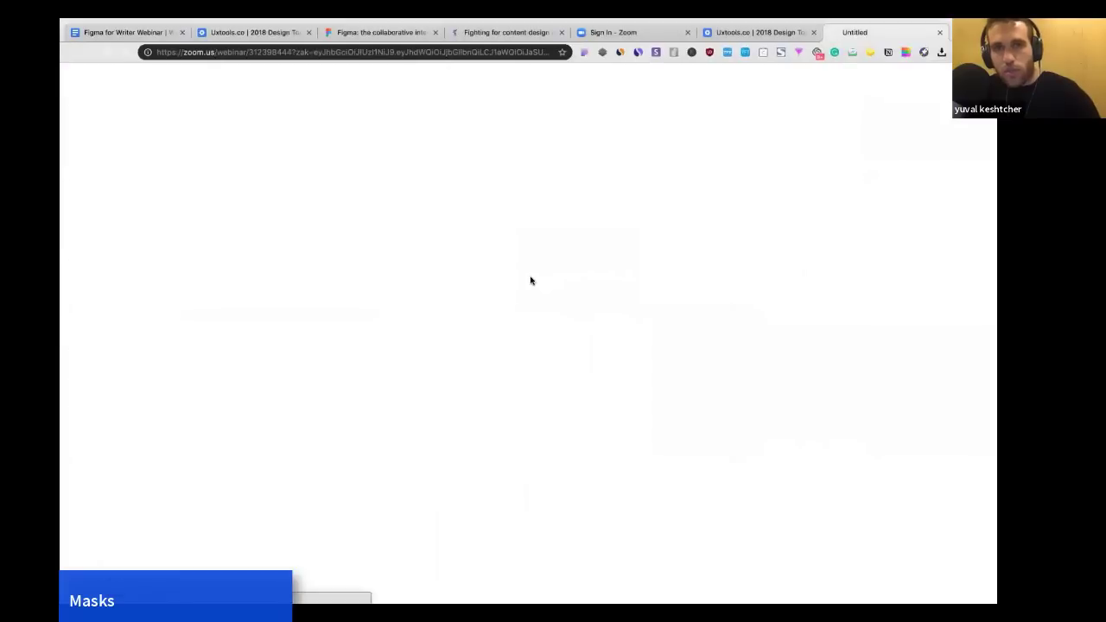
key(ctrl+Left)
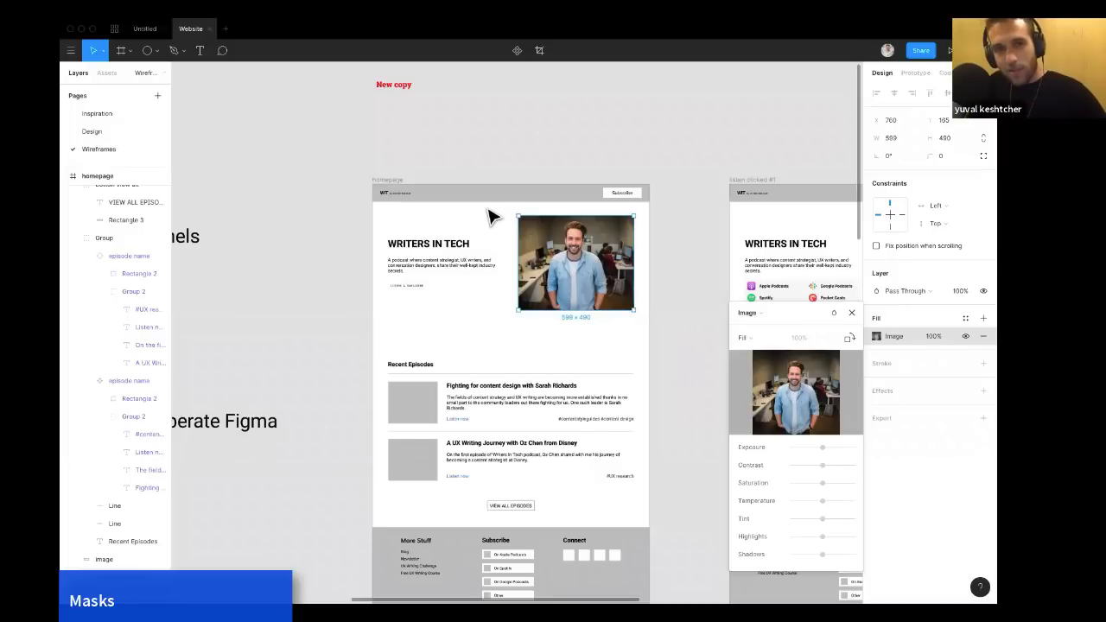
scroll(599, 184, down, 2)
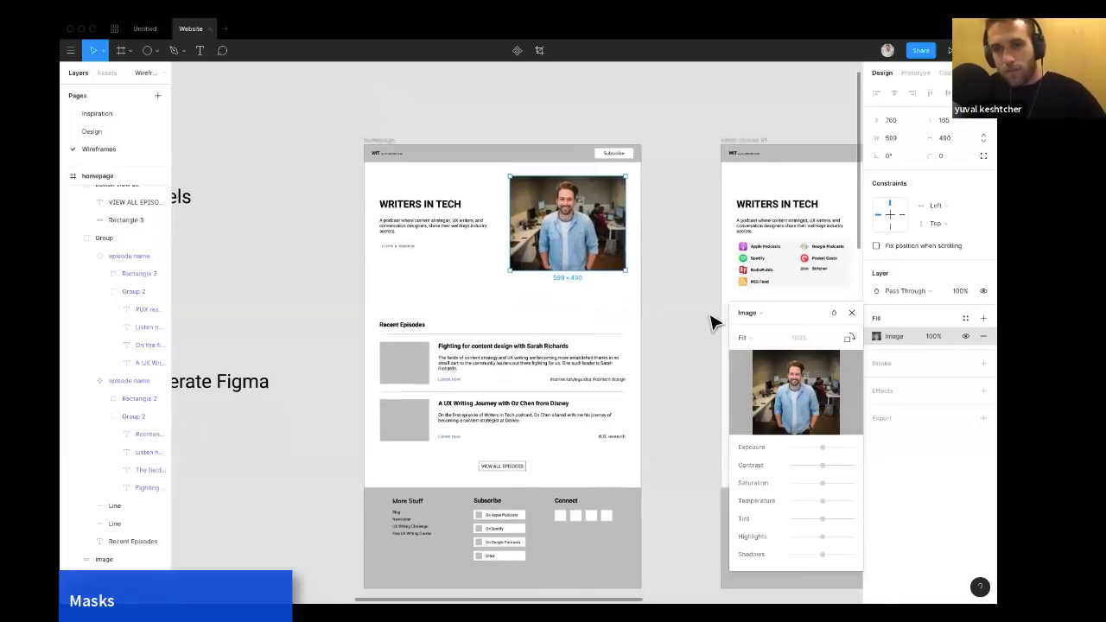
click(851, 313)
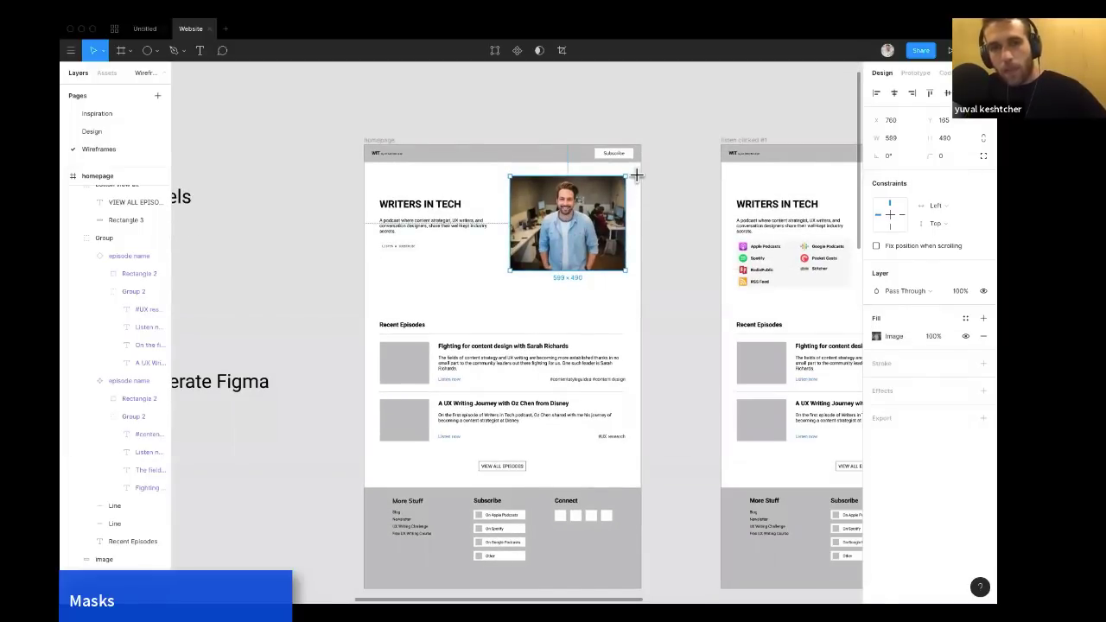
Draw a circle about 100 × 100 with the Ellipse tool beside the homepage frame.
key(o)
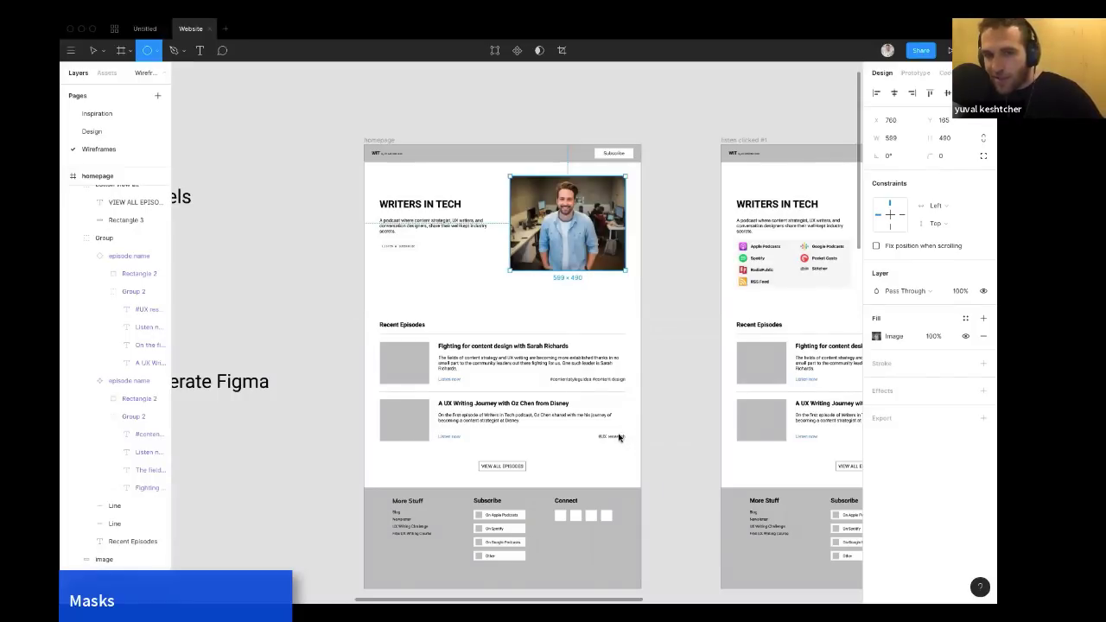
click(670, 391)
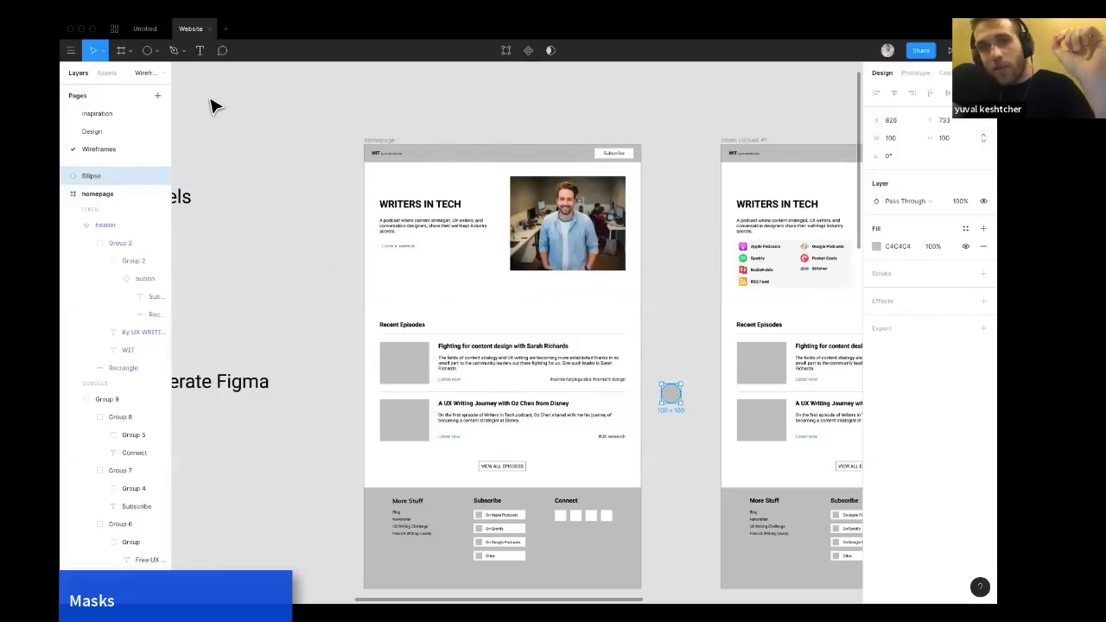
click(148, 52)
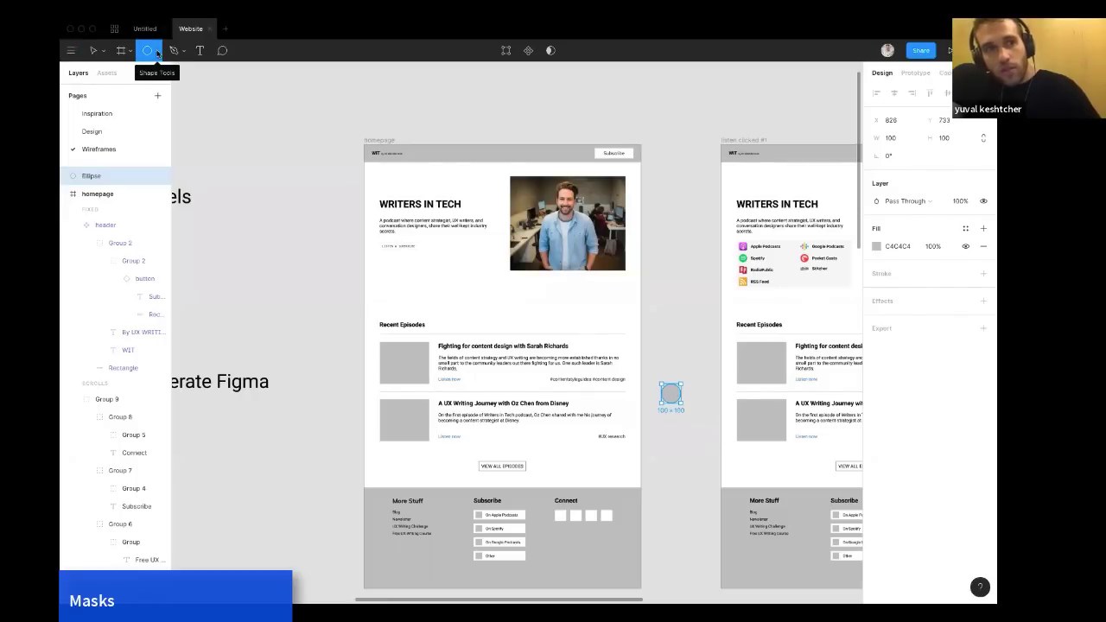
click(158, 52)
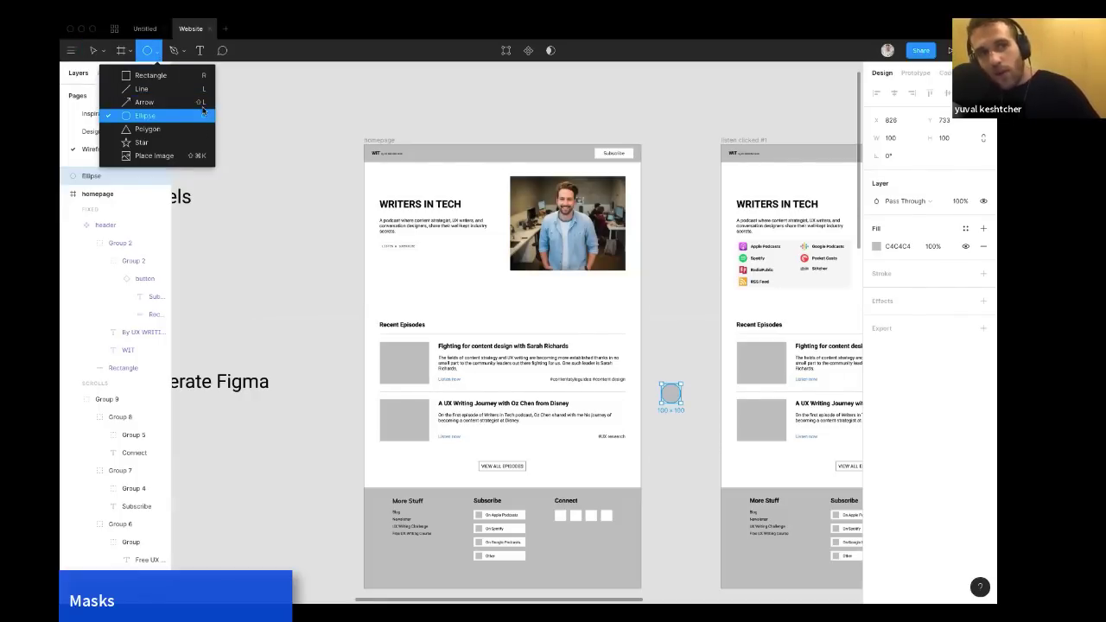
key(Escape)
click(408, 128)
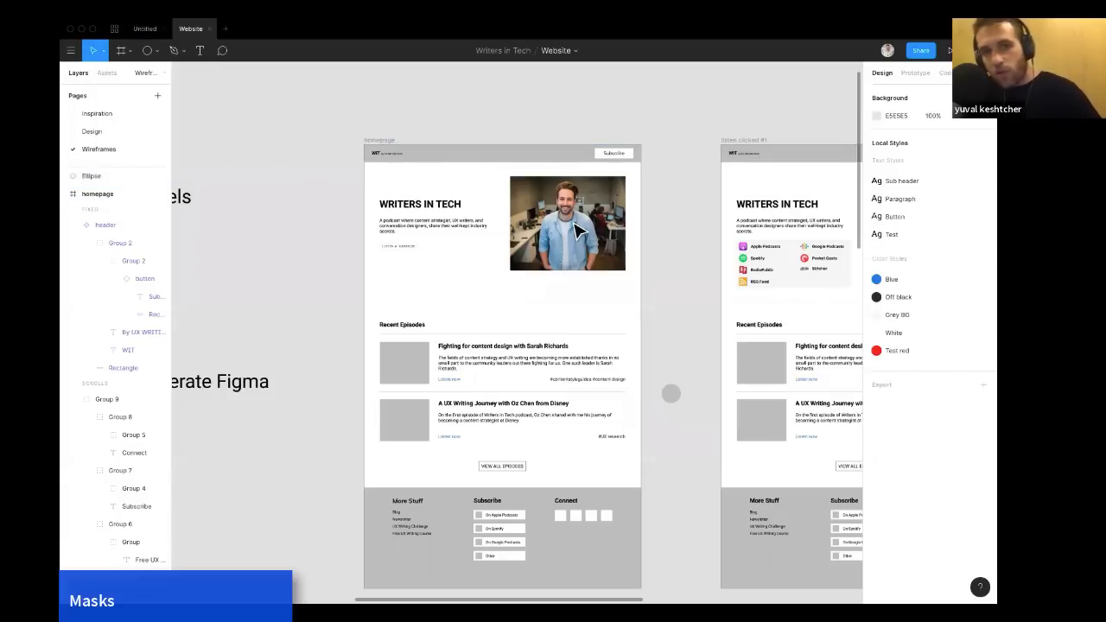
right_click(461, 227)
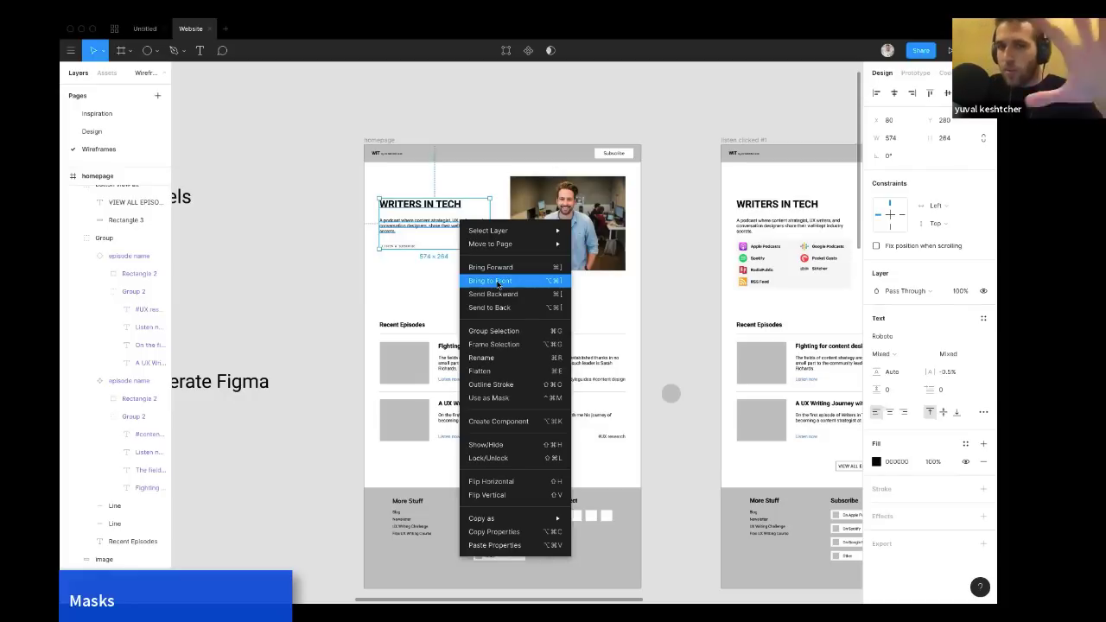
click(668, 188)
Place the circle over the person's face in the hero image, then select the circle together with the image.
drag(674, 395, 597, 210)
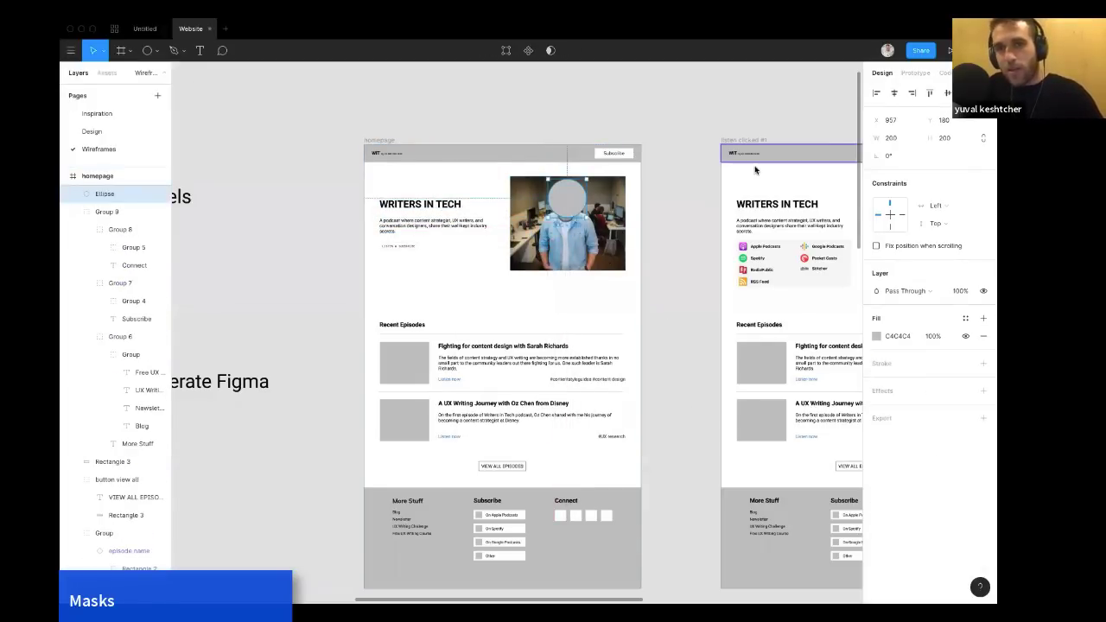
click(647, 203)
click(617, 202)
click(571, 199)
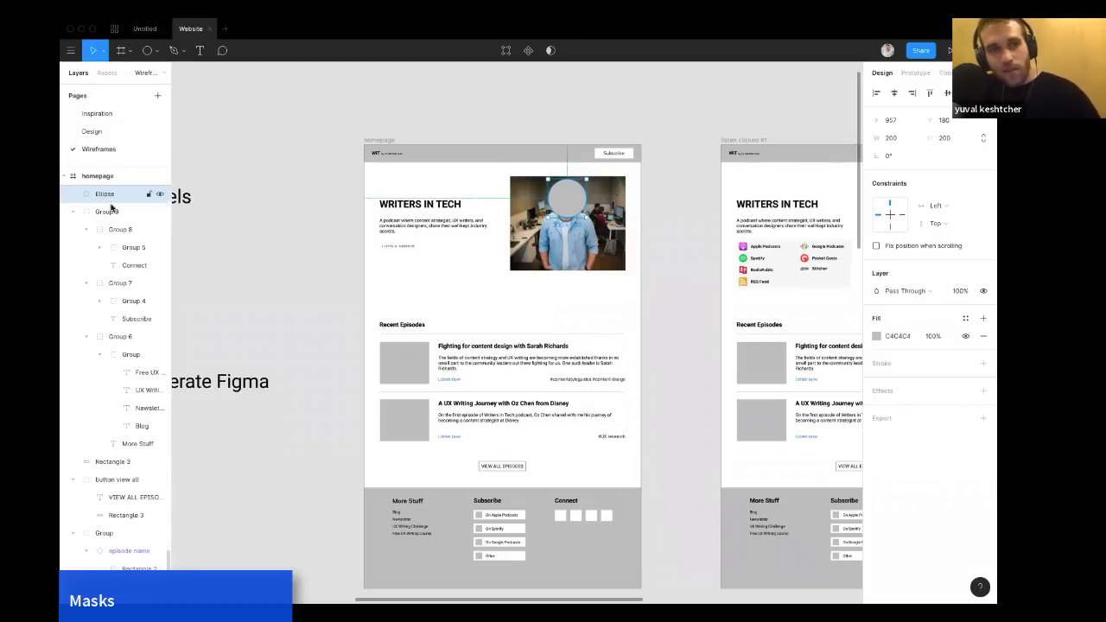
click(534, 214)
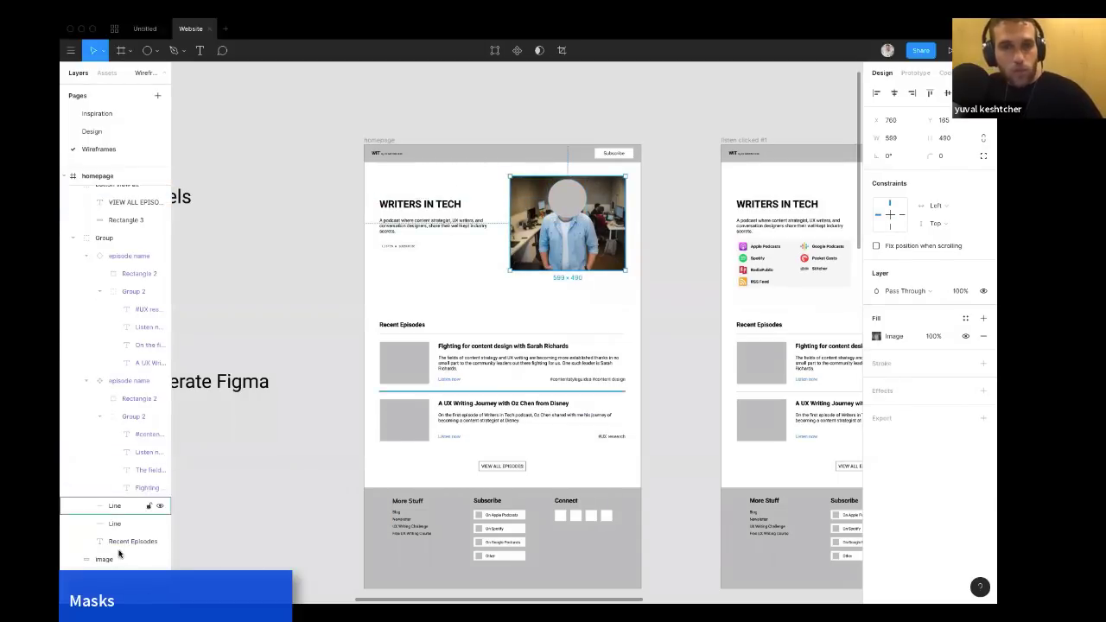
click(579, 216)
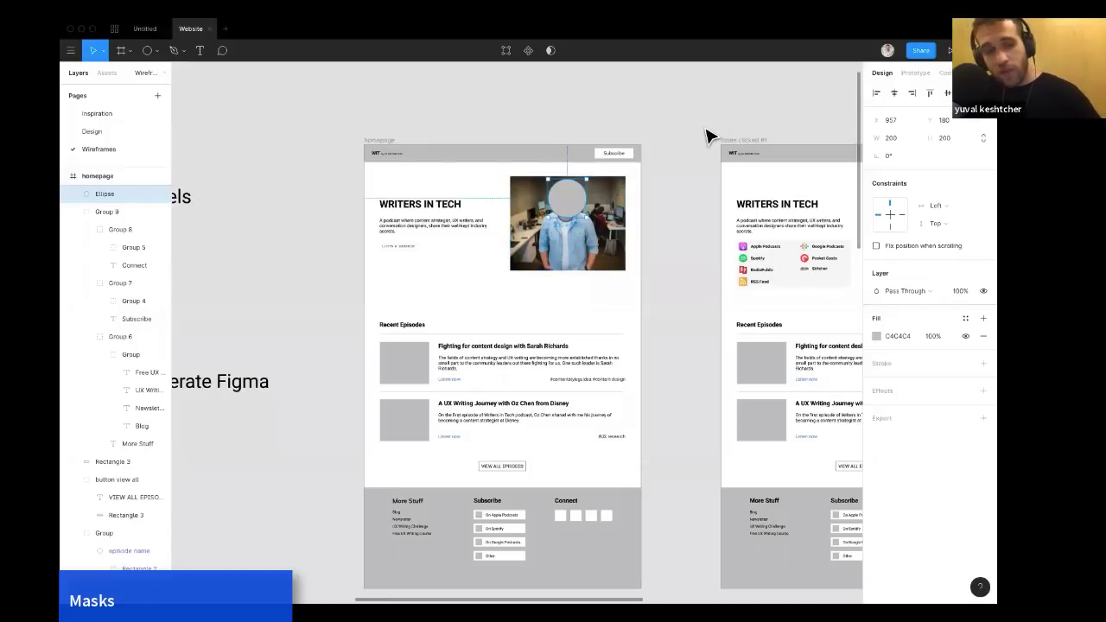
click(674, 173)
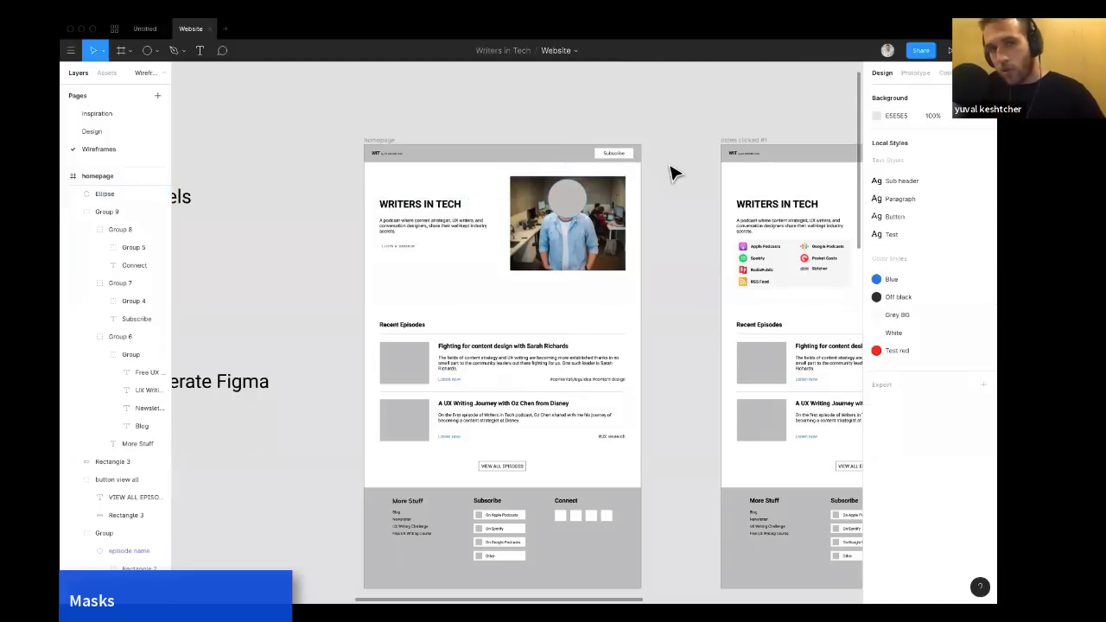
click(575, 212)
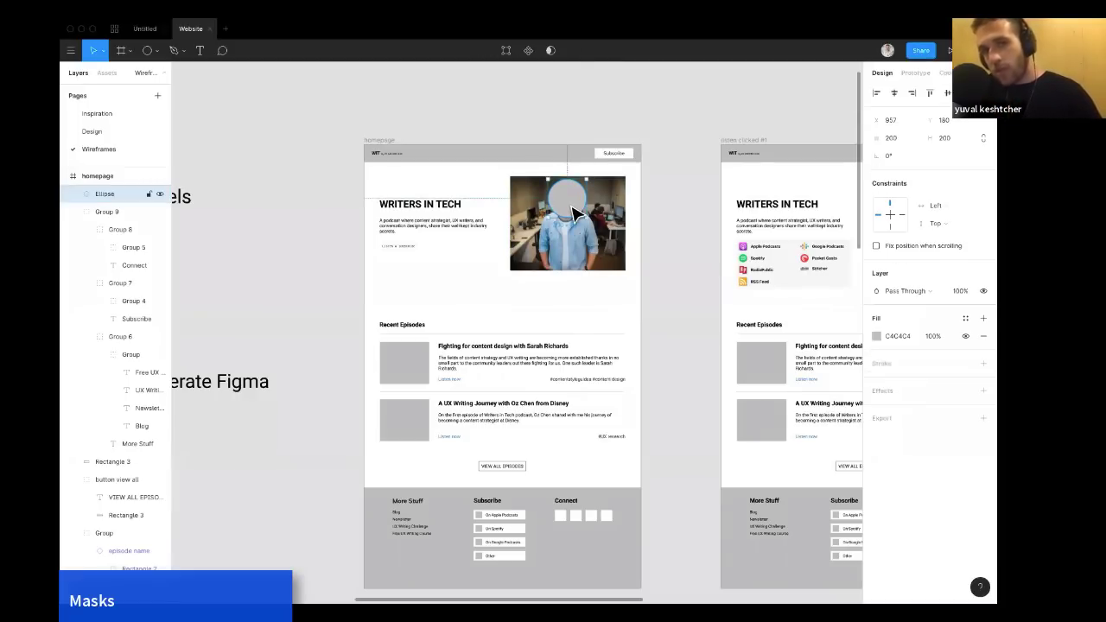
shift+click(609, 251)
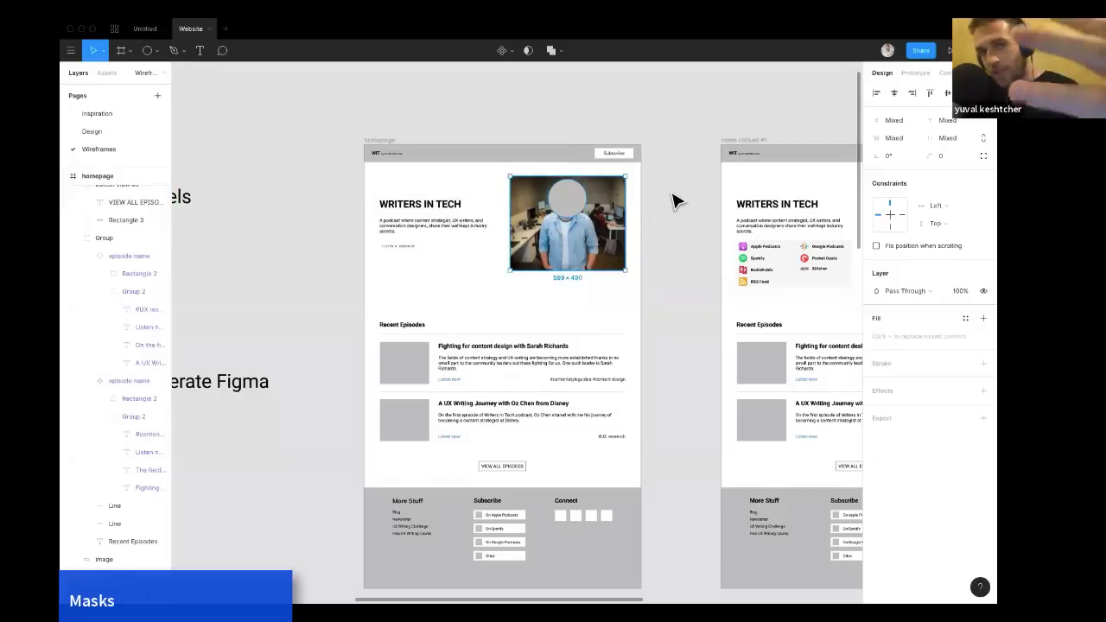
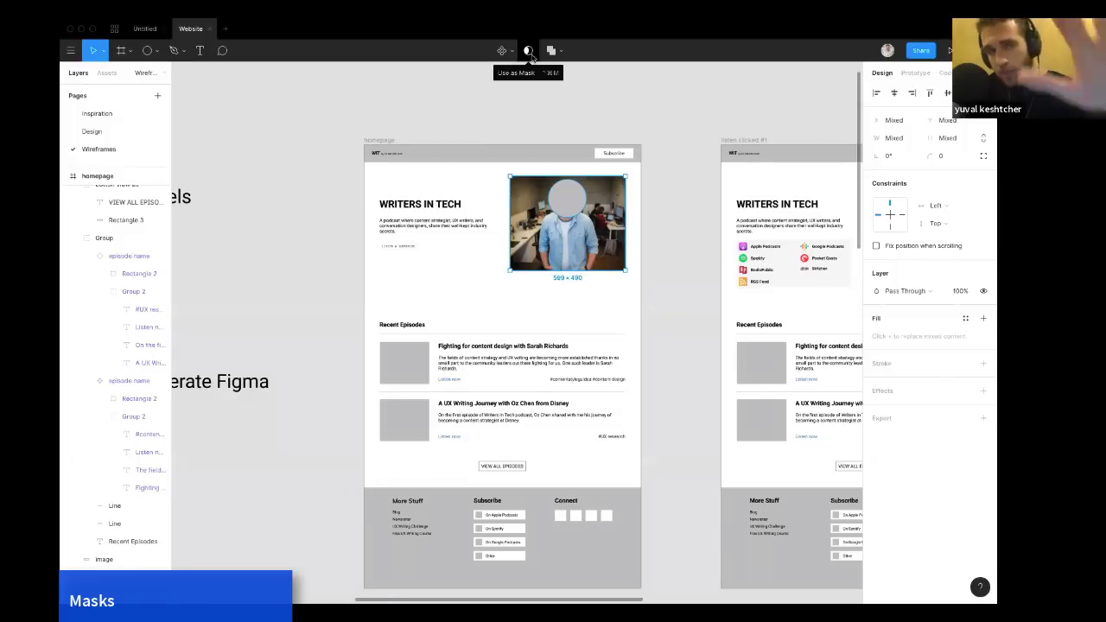
Try masking the hero image with the circle, then undo the mask and reselect both shapes.
click(529, 51)
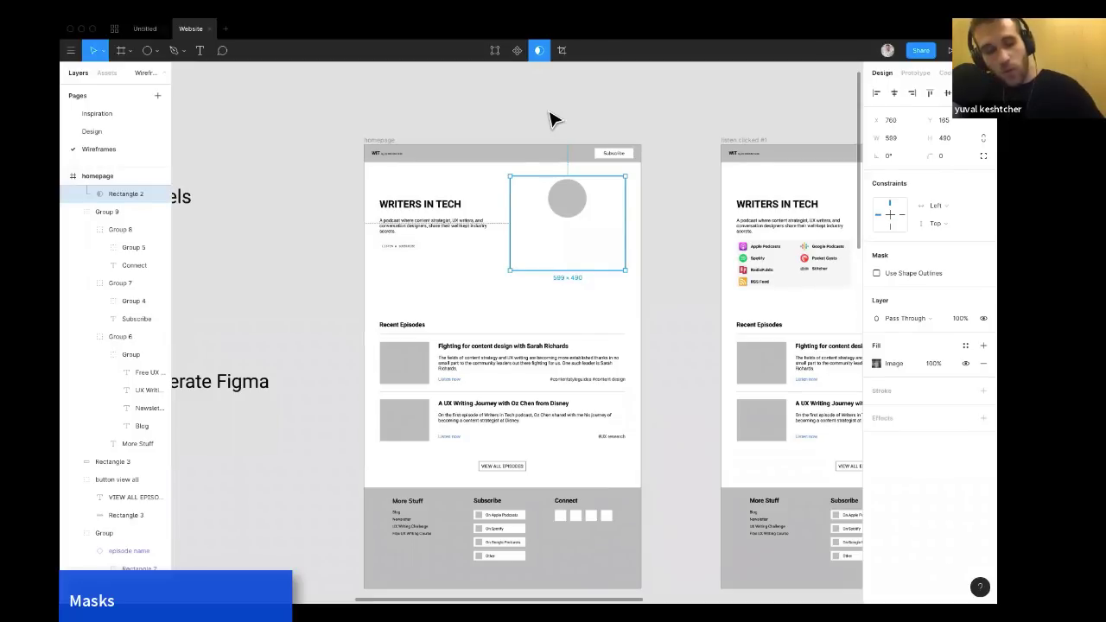
key(ctrl+z)
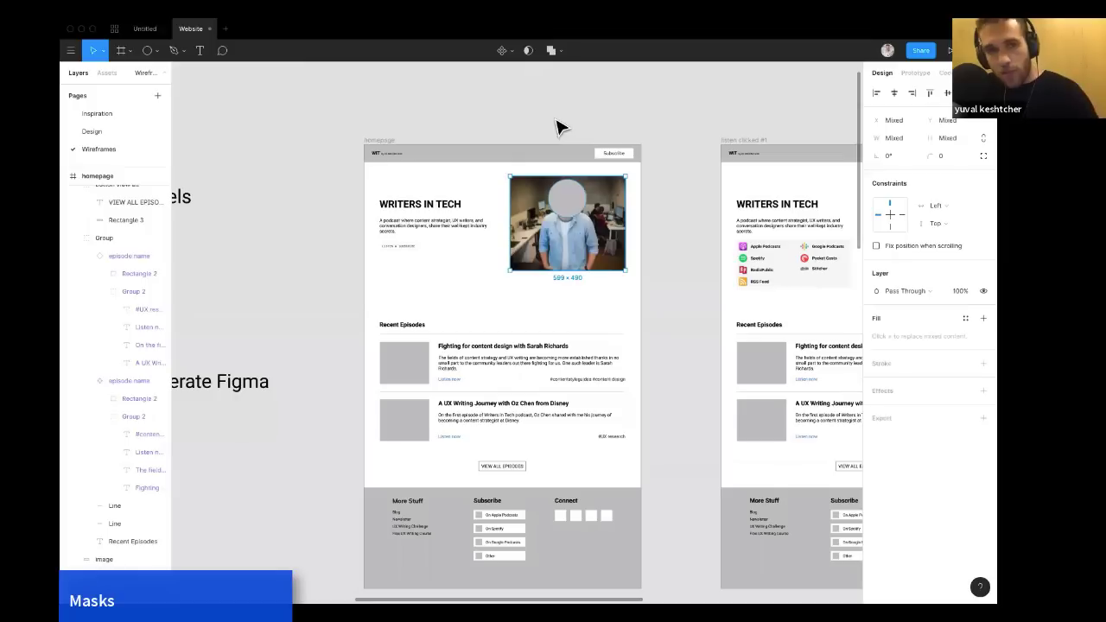
click(673, 194)
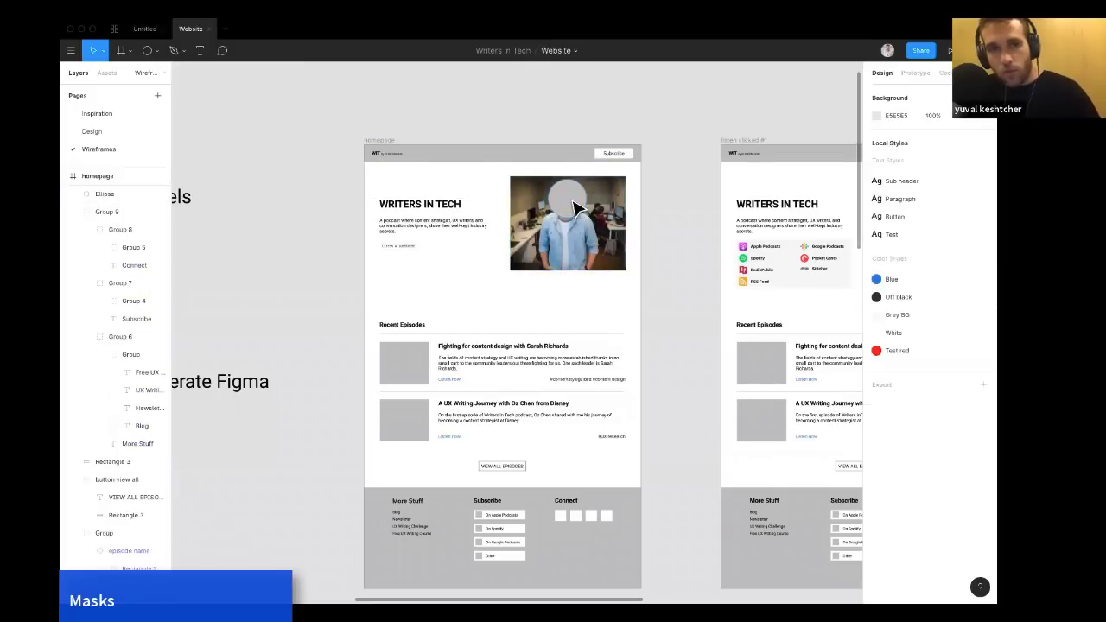
click(567, 207)
click(603, 207)
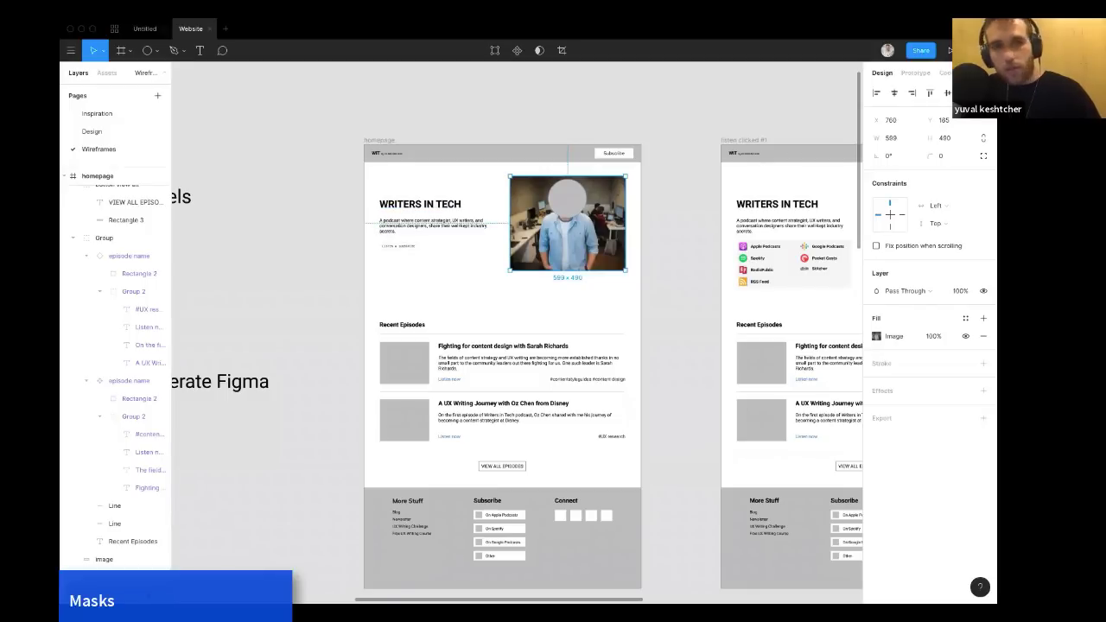
Move the hero image and circle layers out of the homepage frame onto the canvas and select both.
drag(103, 560, 111, 216)
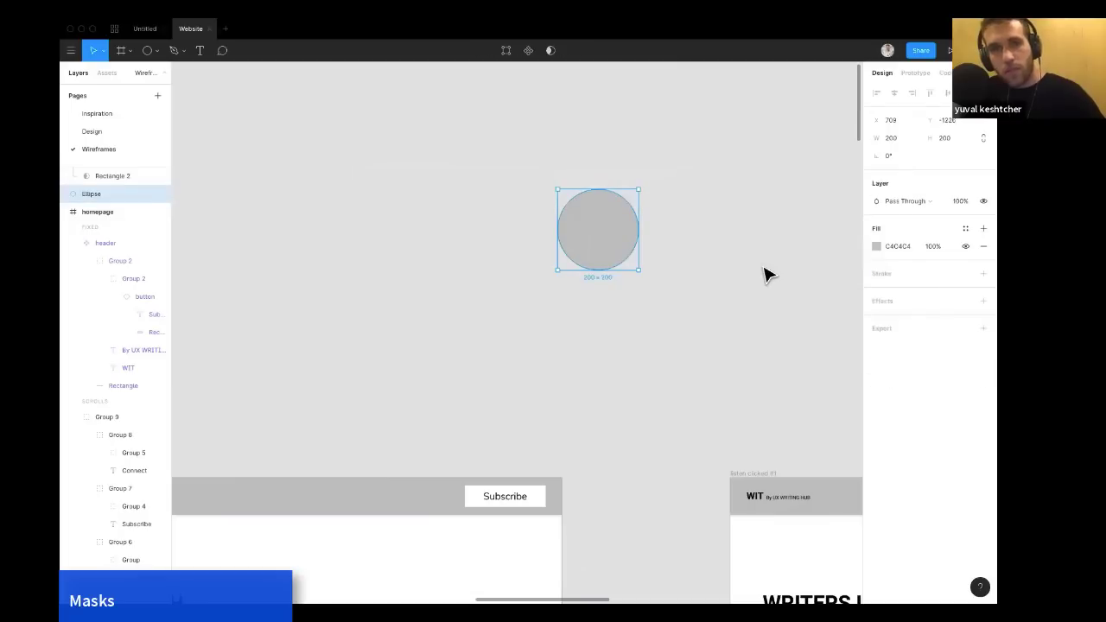
click(662, 272)
right_click(656, 267)
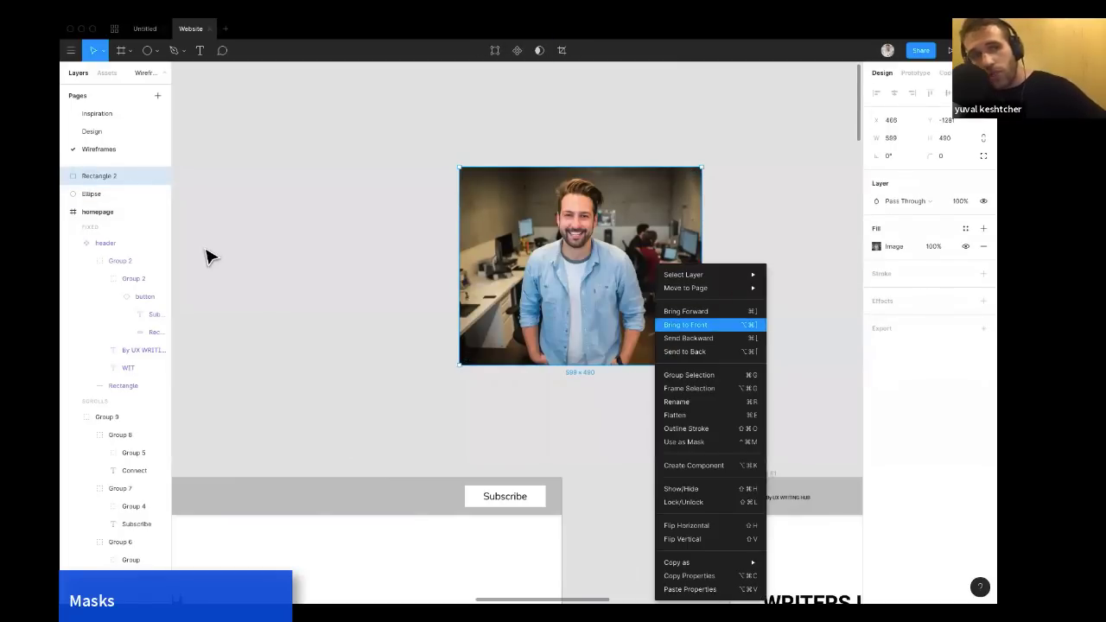
drag(104, 176, 98, 249)
click(570, 249)
shift+click(531, 264)
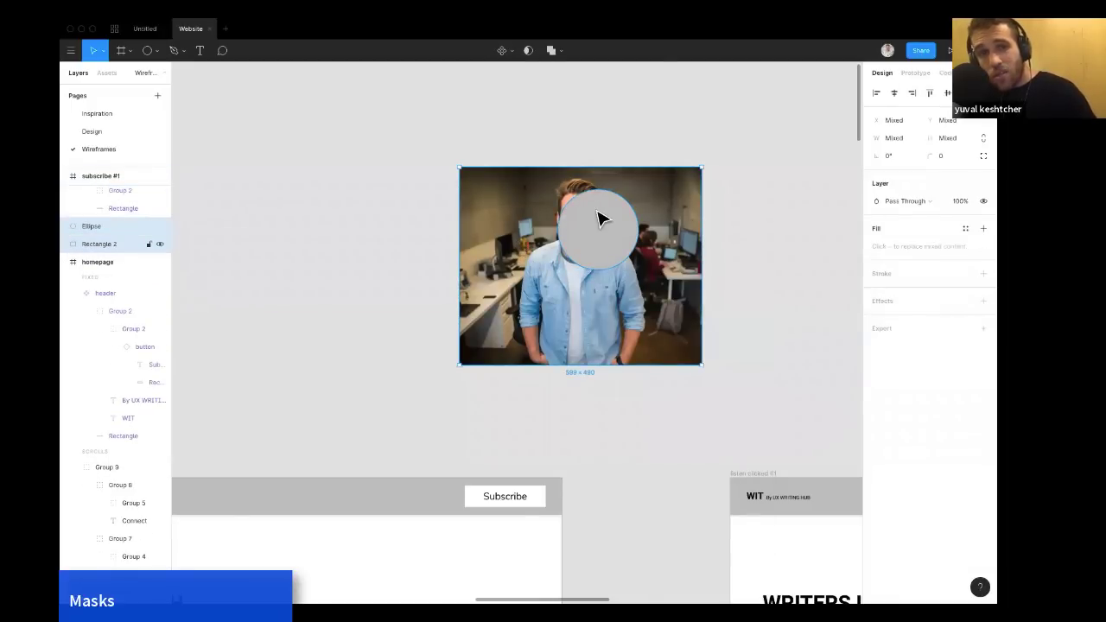
Mask the image with the circle, stacking the image layer above the circle before applying Use as Mask.
click(527, 50)
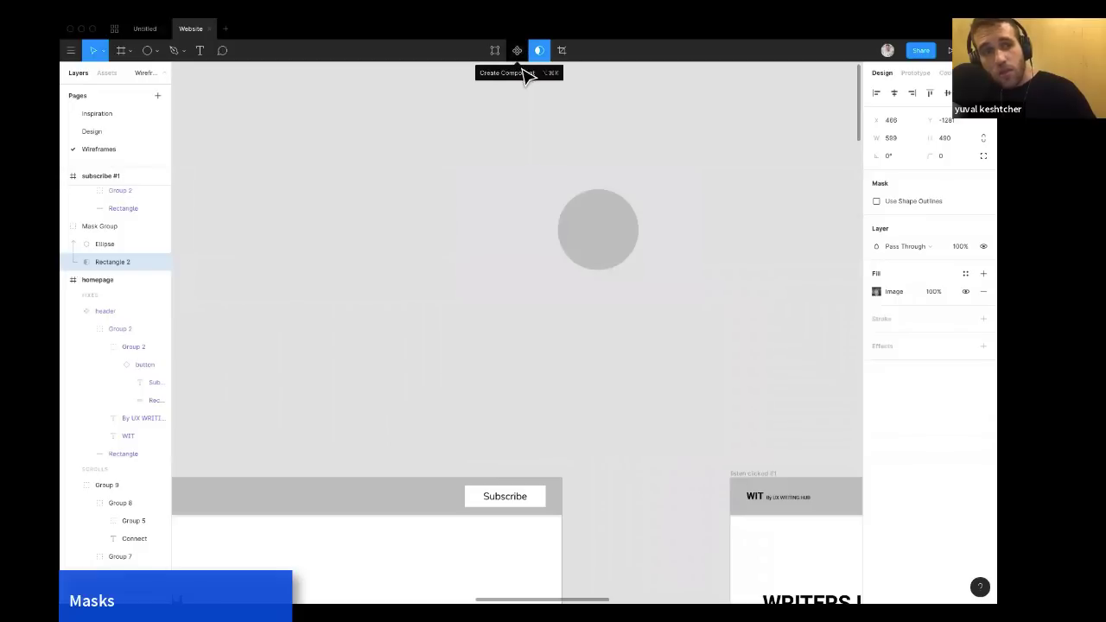
key(super+z)
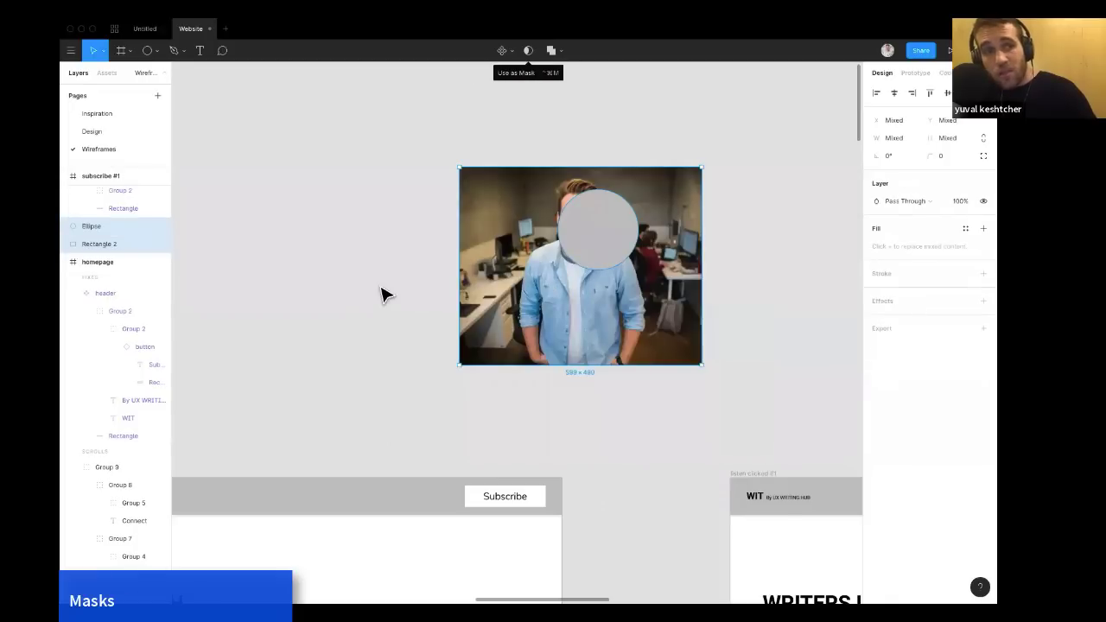
click(107, 246)
drag(106, 244, 105, 224)
shift+click(113, 244)
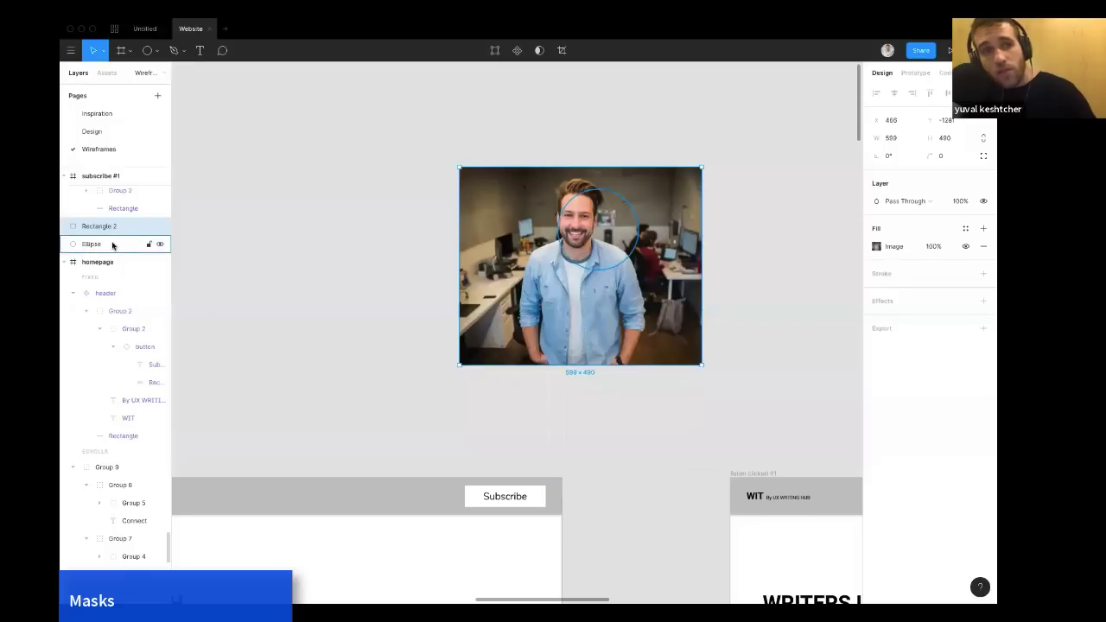
click(529, 51)
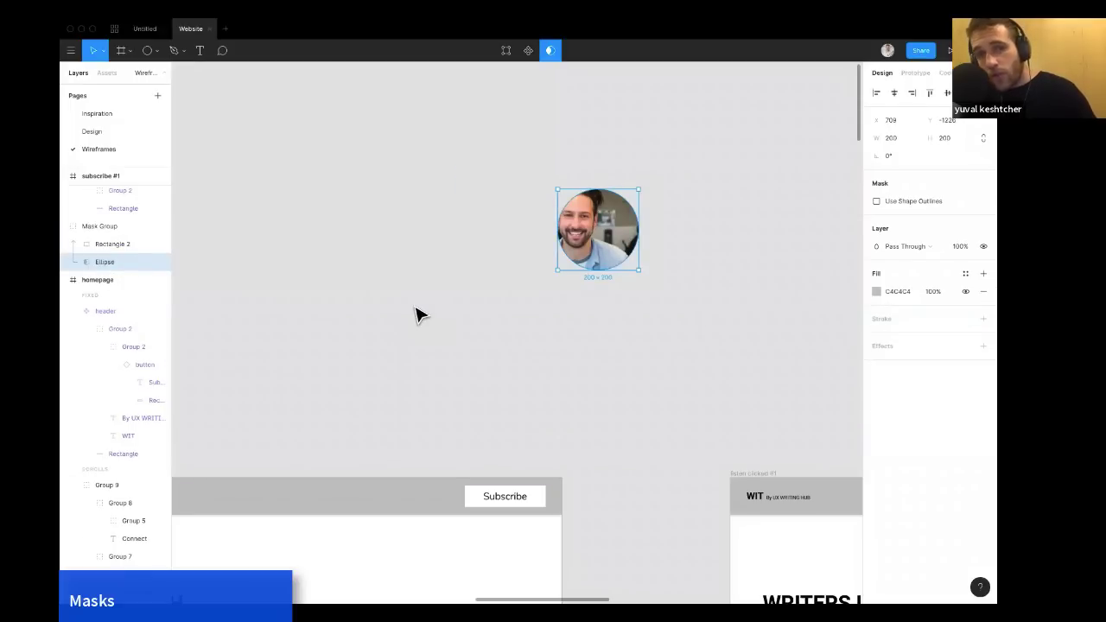
Reposition the image inside the circular mask so the face is centred.
scroll(423, 314, right, 1)
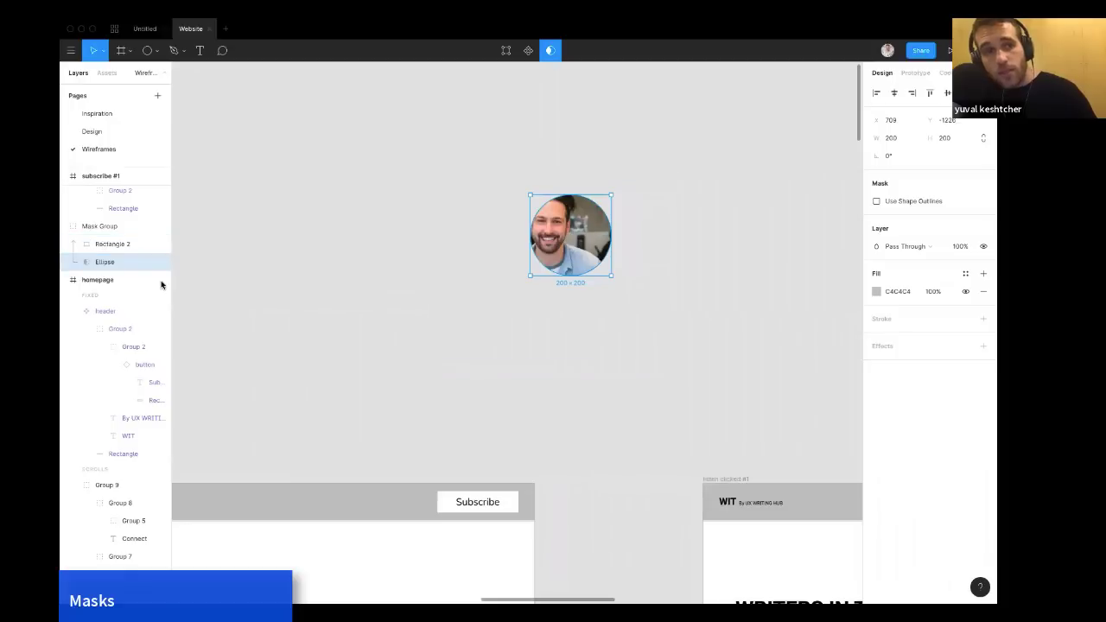
click(601, 246)
mouse_move(606, 247)
mouse_down()
mouse_move(566, 264)
mouse_move(602, 314)
mouse_move(548, 225)
mouse_move(591, 254)
mouse_up()
drag(632, 204, 596, 259)
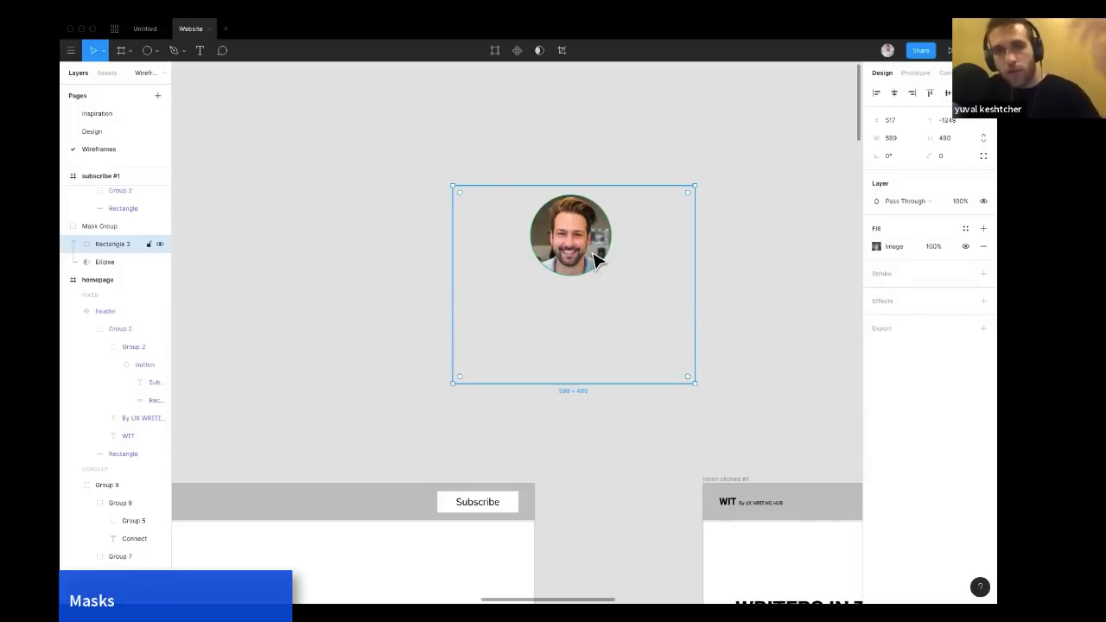
click(374, 269)
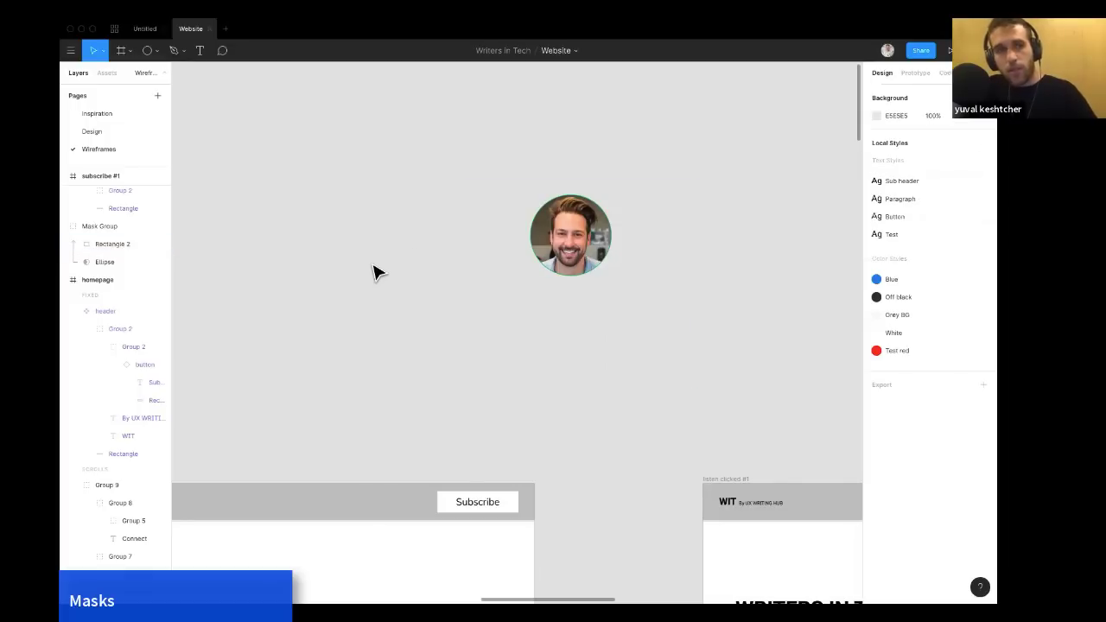
Rename the masked image layer to profile picture.
click(119, 249)
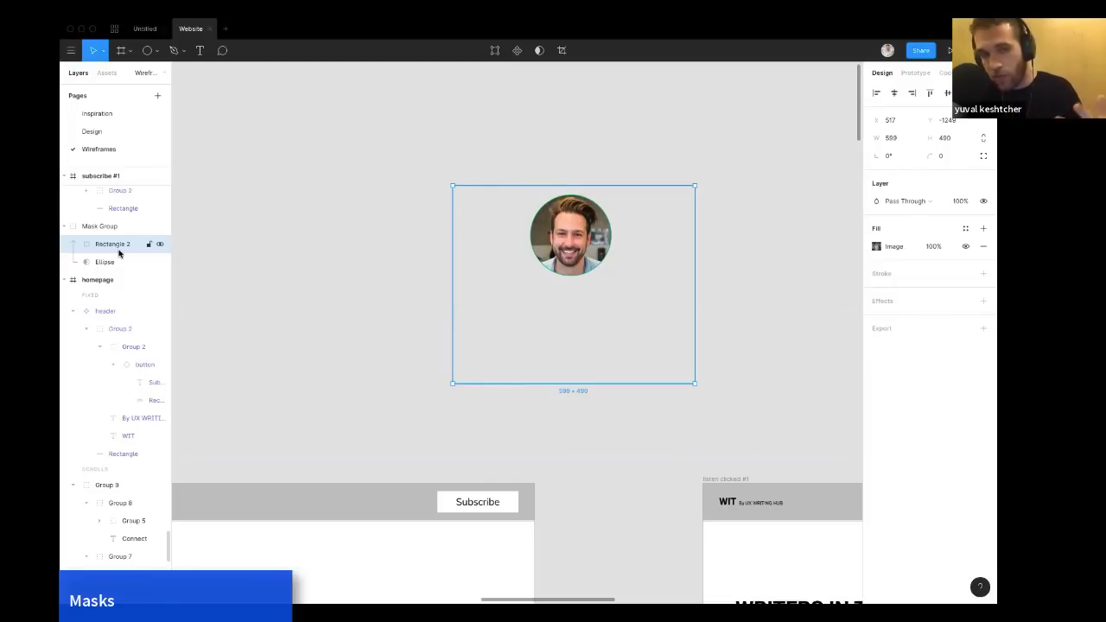
double_click(120, 246)
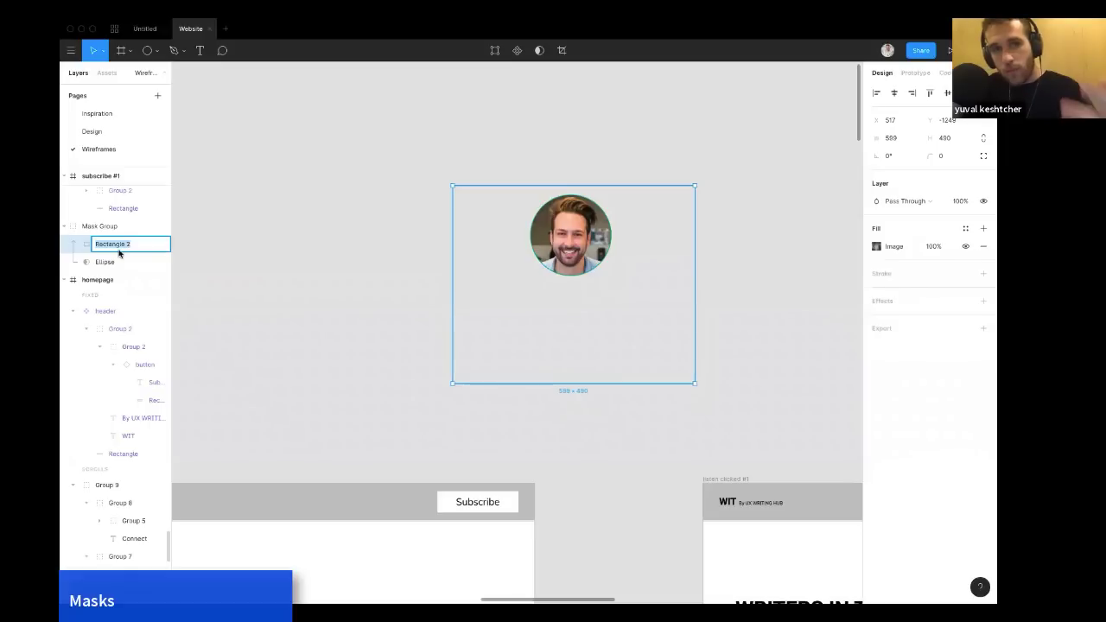
text(profileppicture)
key(Return)
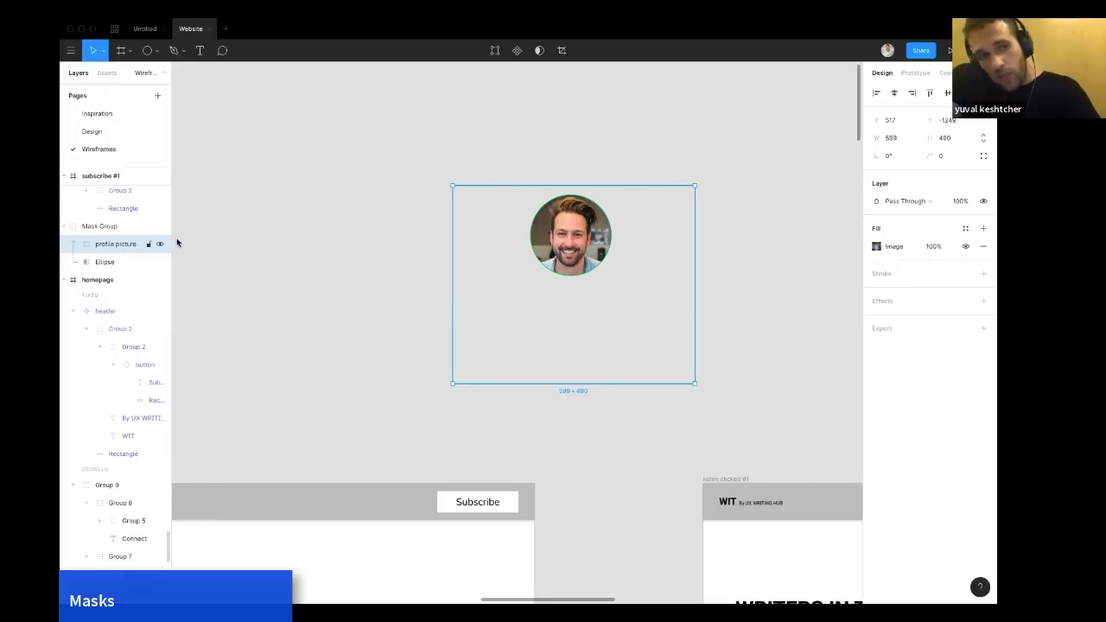
click(268, 252)
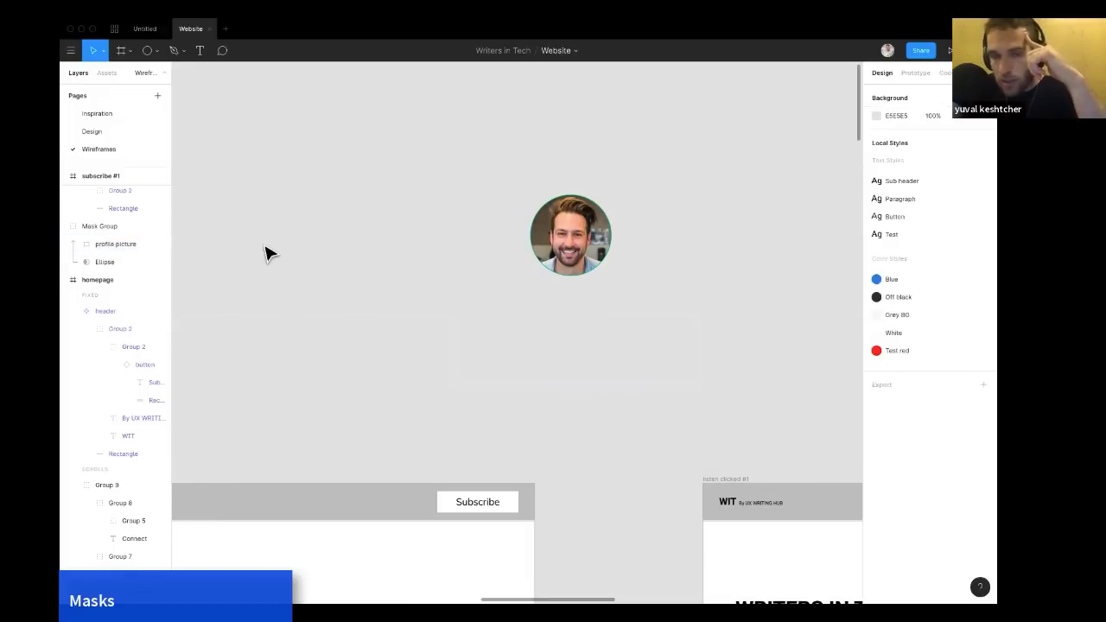
Rename the mask group to avatar.
click(120, 228)
double_click(120, 229)
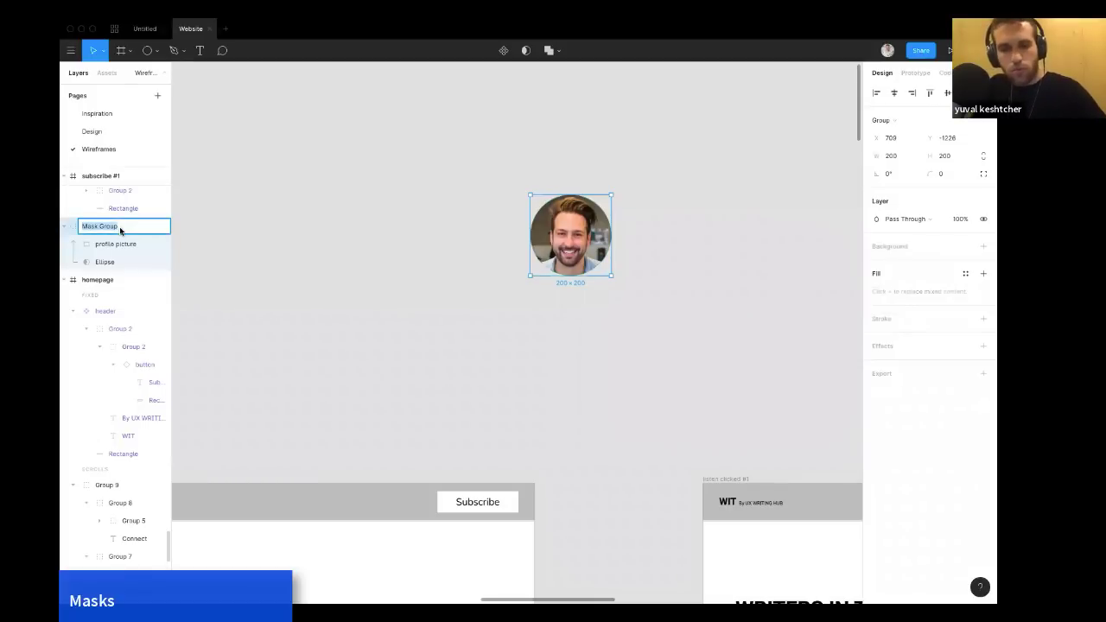
text(avatar)
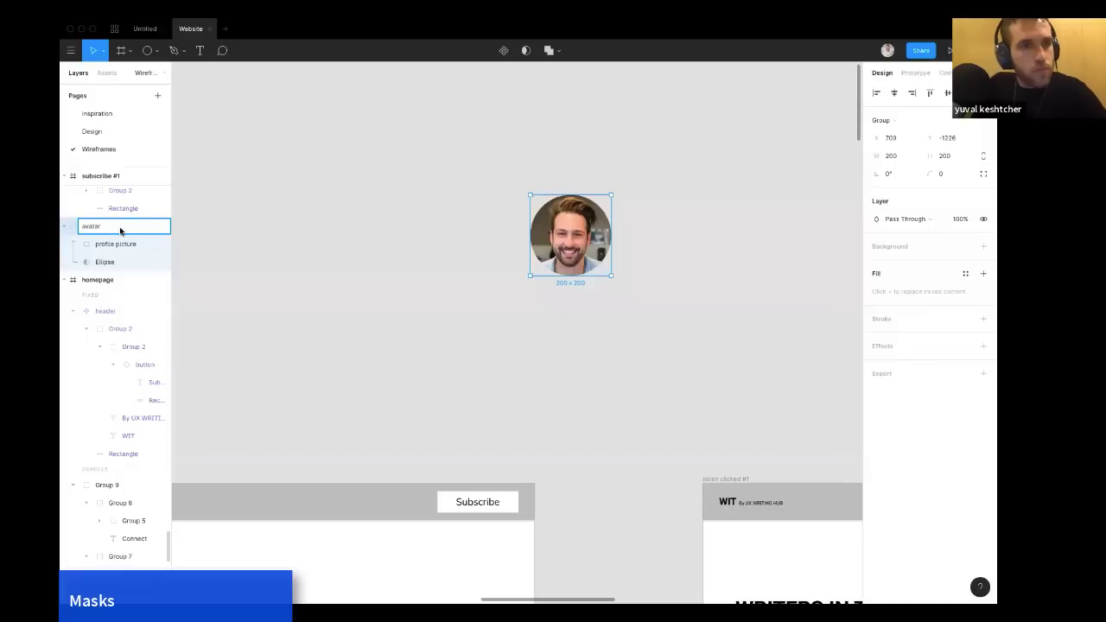
key(Return)
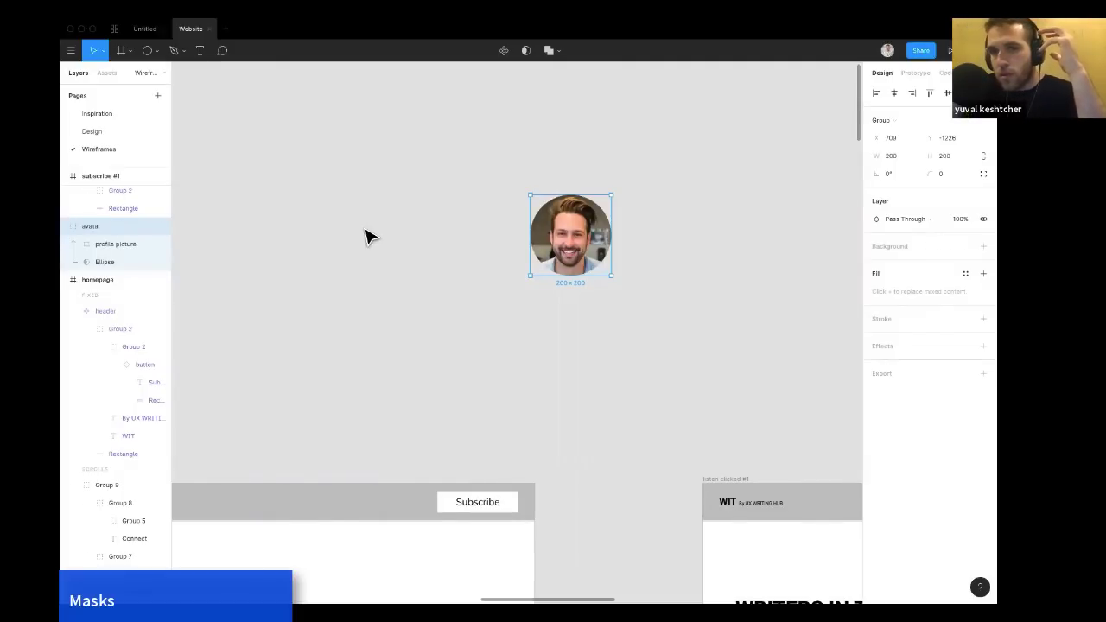
click(397, 259)
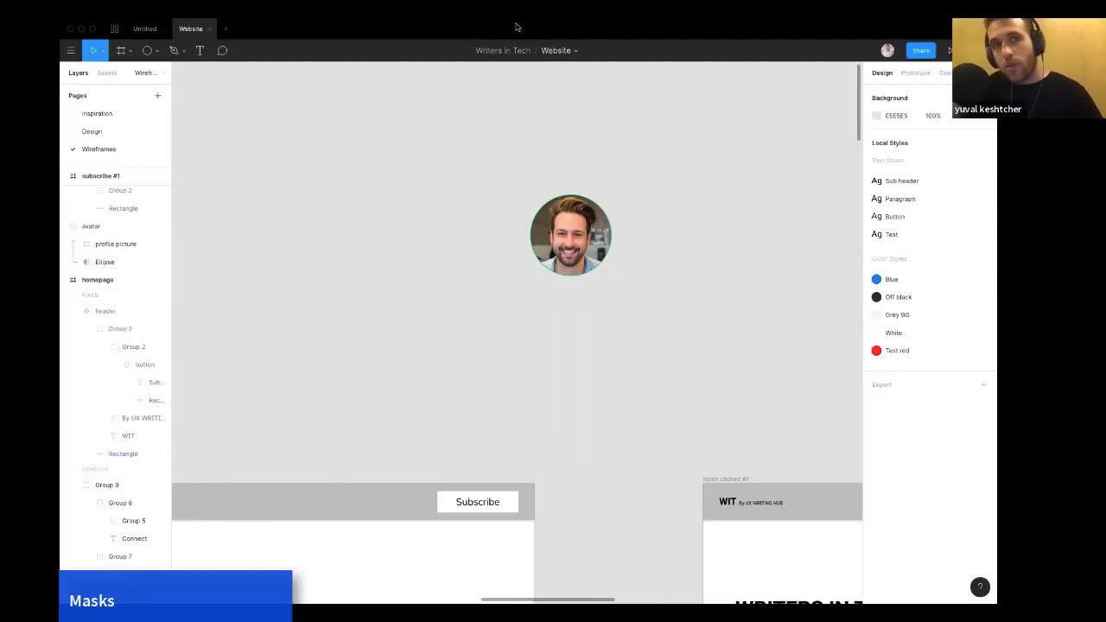
Scale the avatar group down to a smaller circle.
click(558, 237)
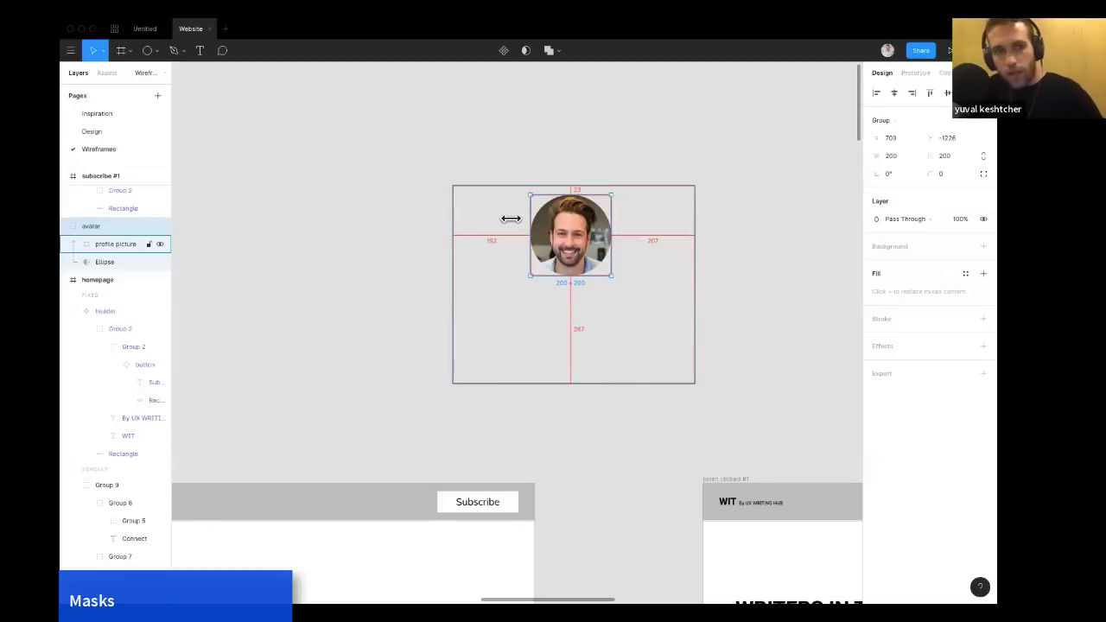
right_click(564, 246)
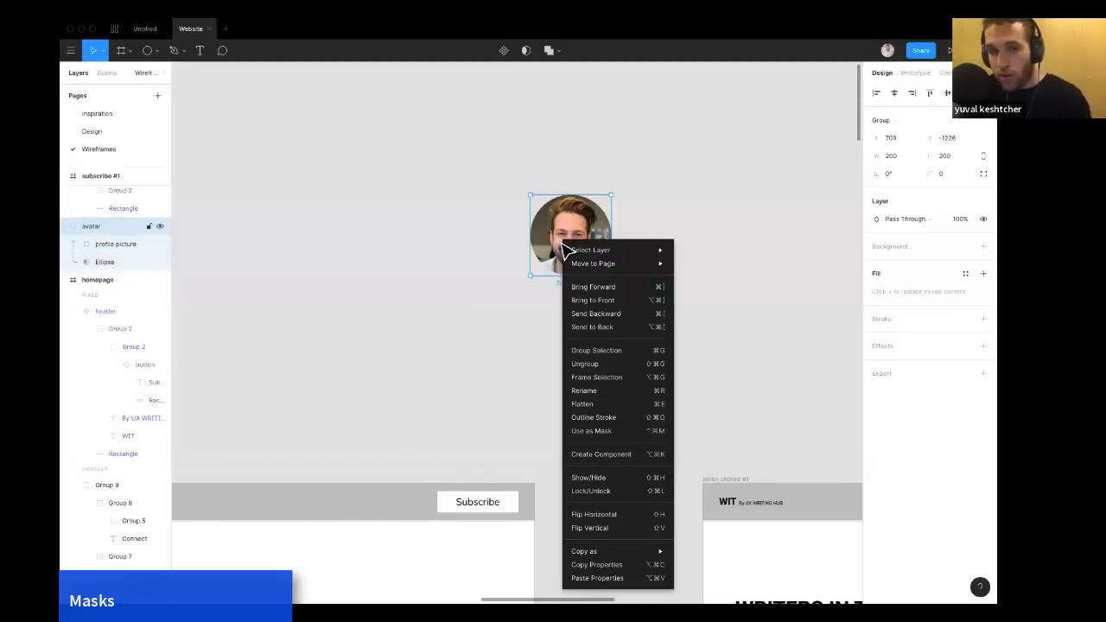
click(499, 279)
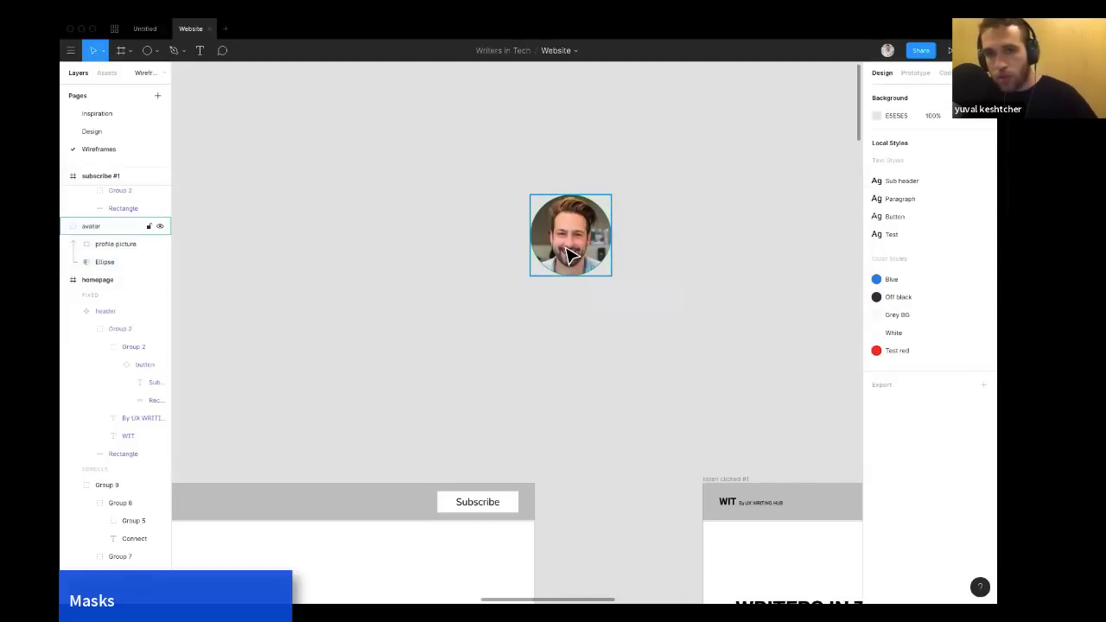
click(571, 255)
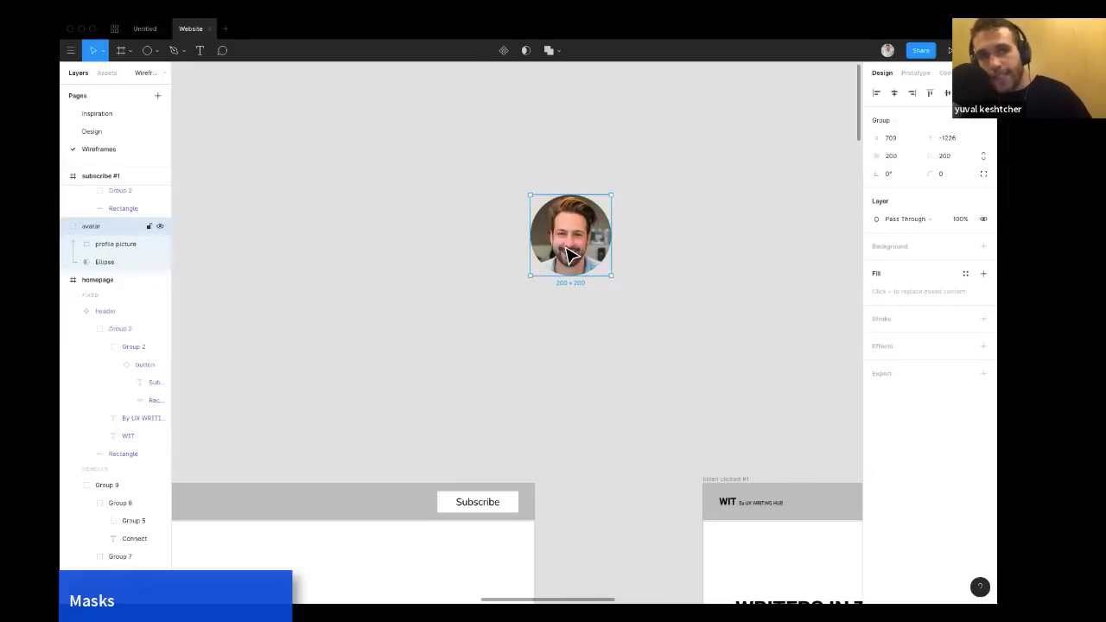
click(426, 252)
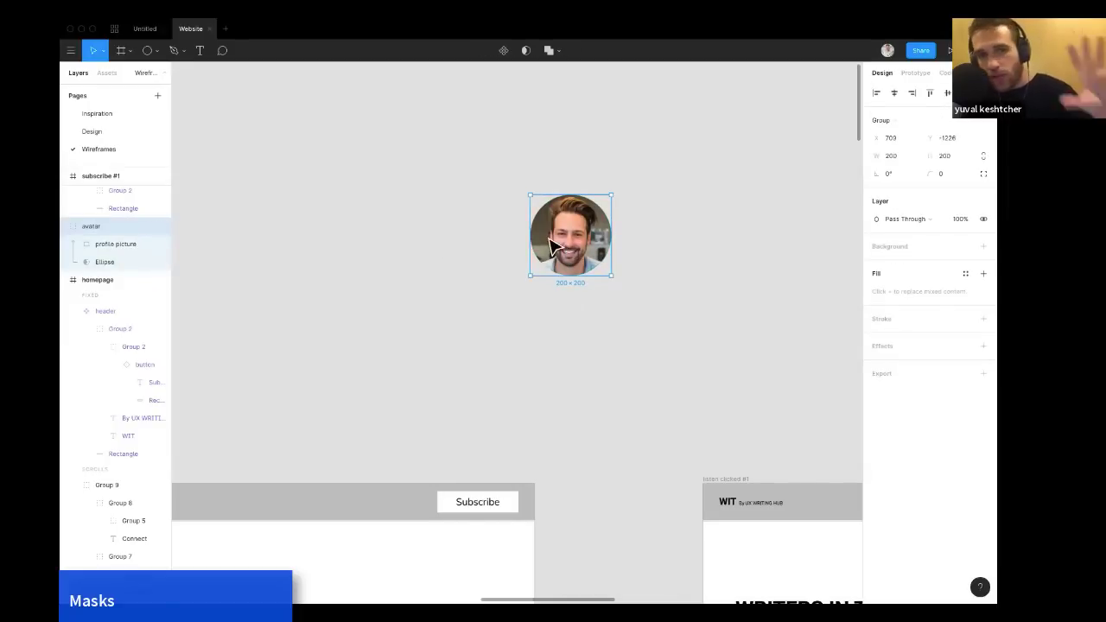
click(559, 244)
drag(610, 189, 569, 227)
click(611, 254)
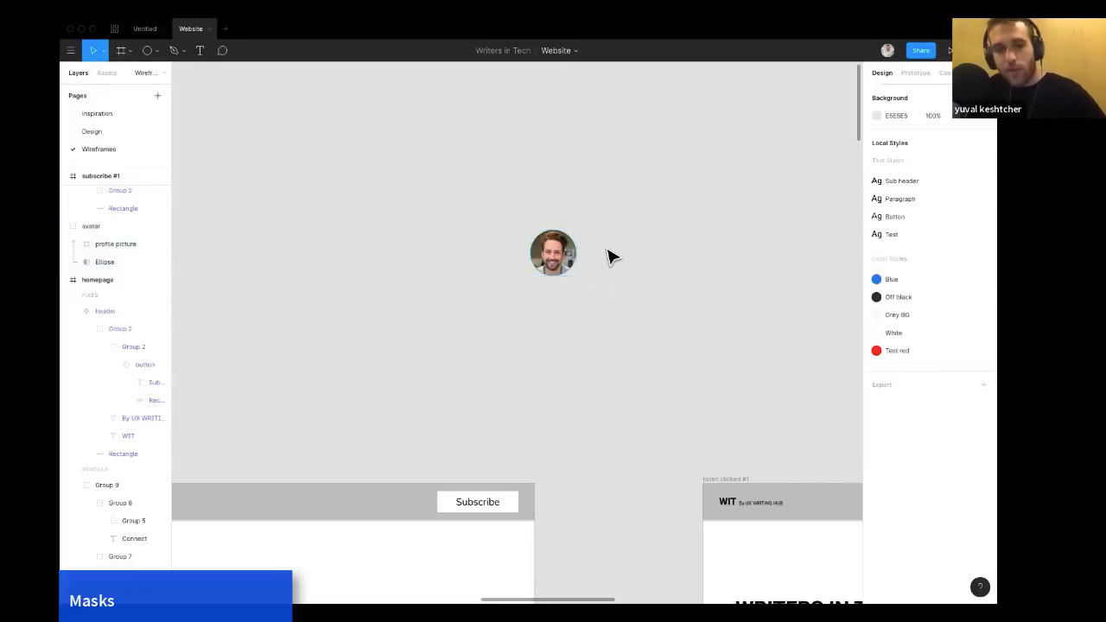
Add a text box beside the avatar containing a sample person's name.
scroll(610, 256, up, 3)
key(t)
drag(500, 228, 609, 266)
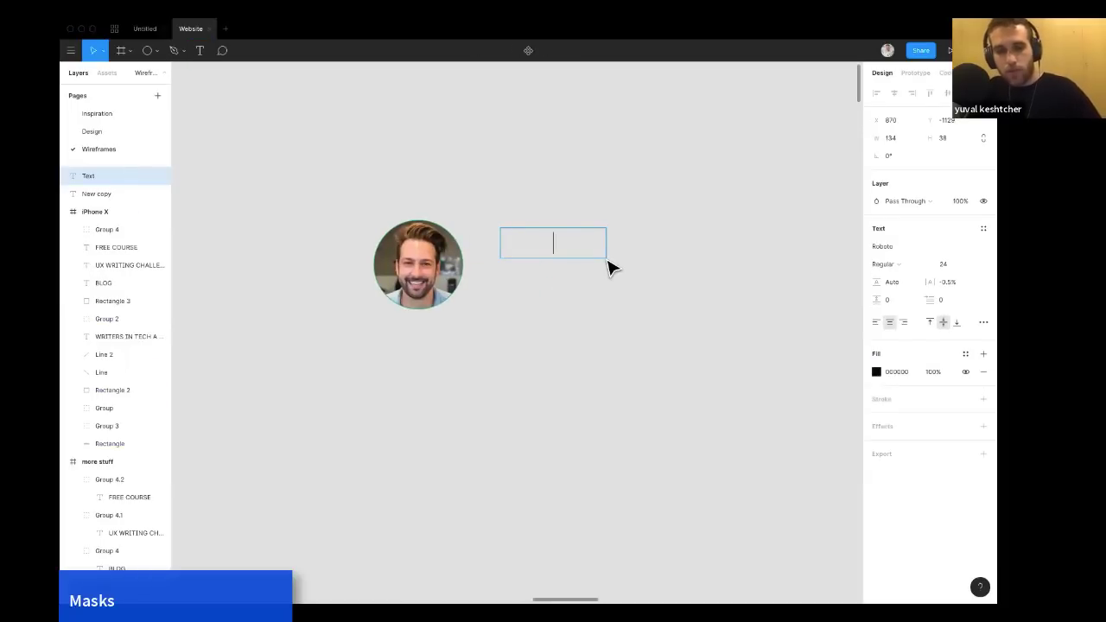
text(John Snow)
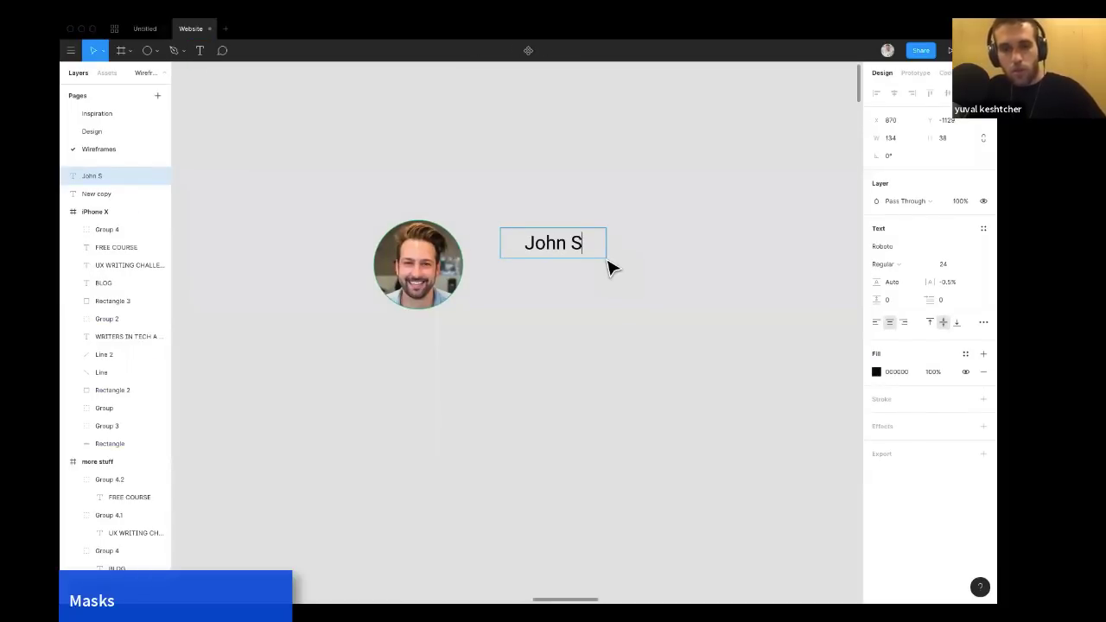
Make the name text bold.
click(616, 302)
scroll(553, 259, right, 1)
click(526, 251)
key(super+b)
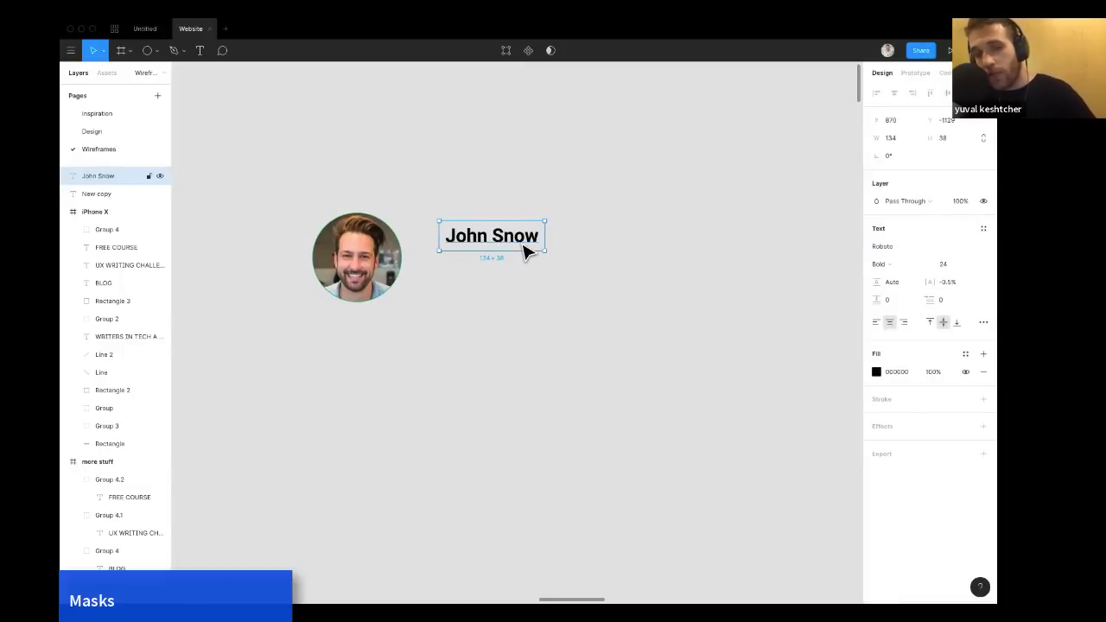
key(super+b)
key(super+b)
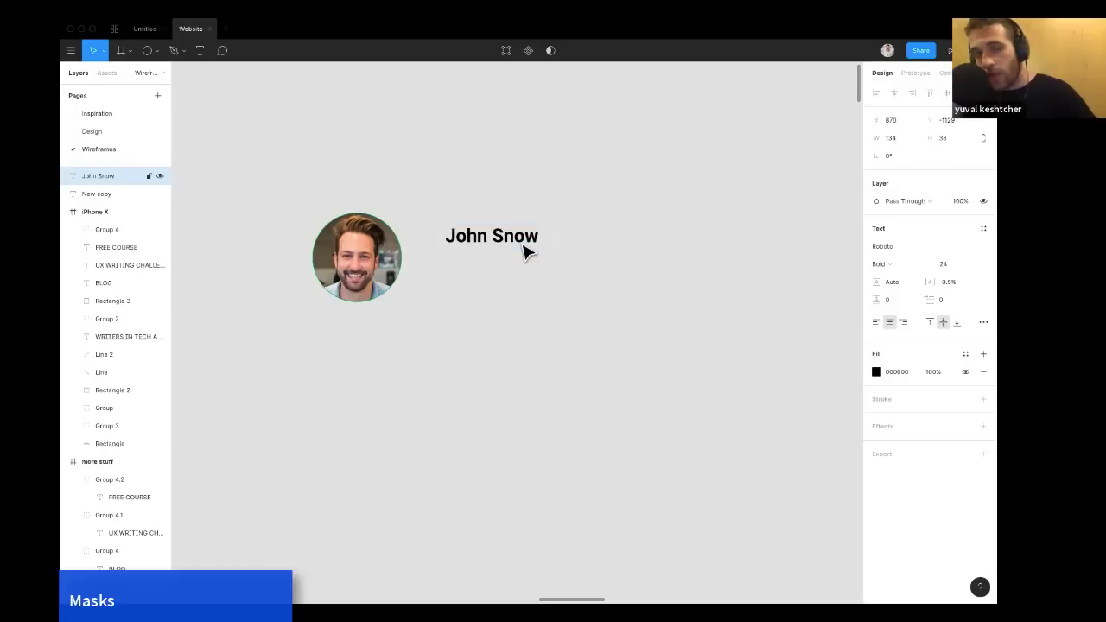
Apply italics to the name text, then remove the italics again.
key(super+i)
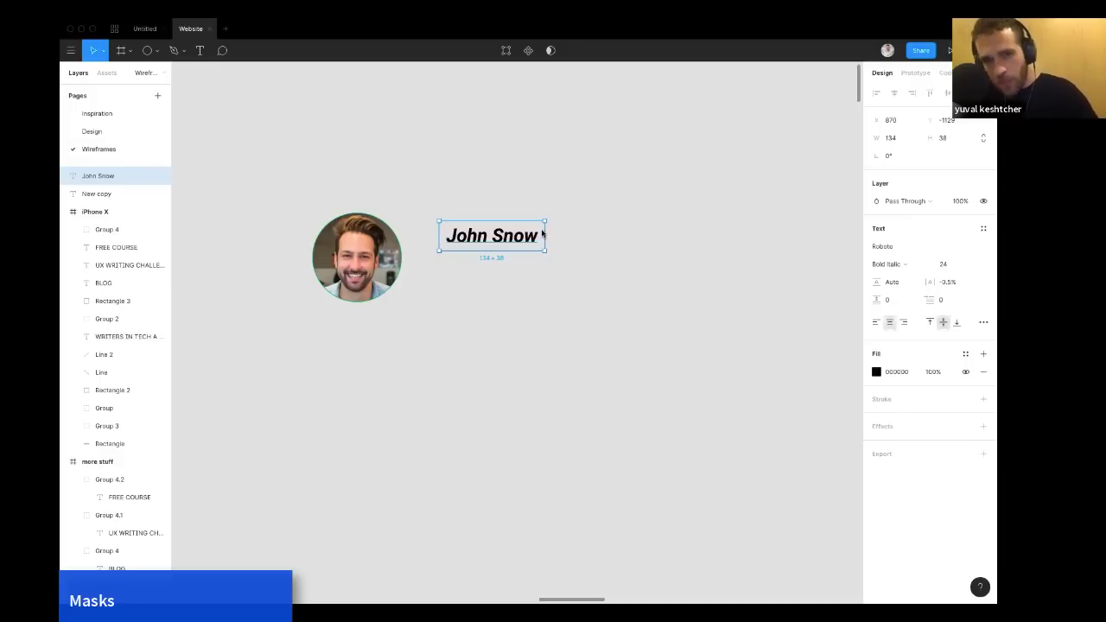
click(583, 291)
click(526, 241)
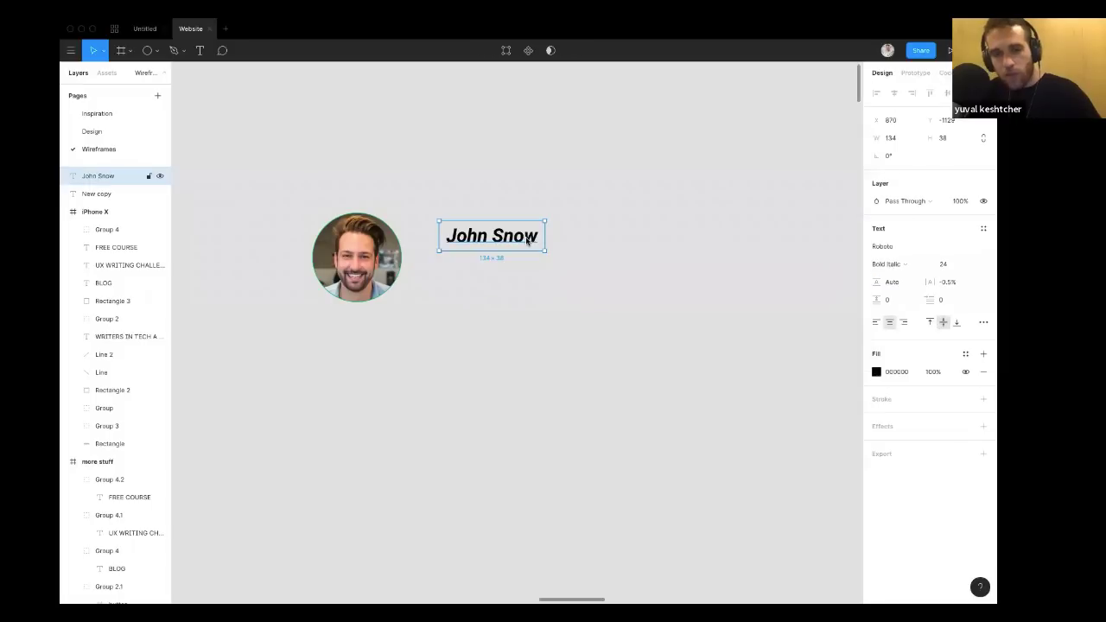
double_click(526, 241)
key(Escape)
key(ctrl+i)
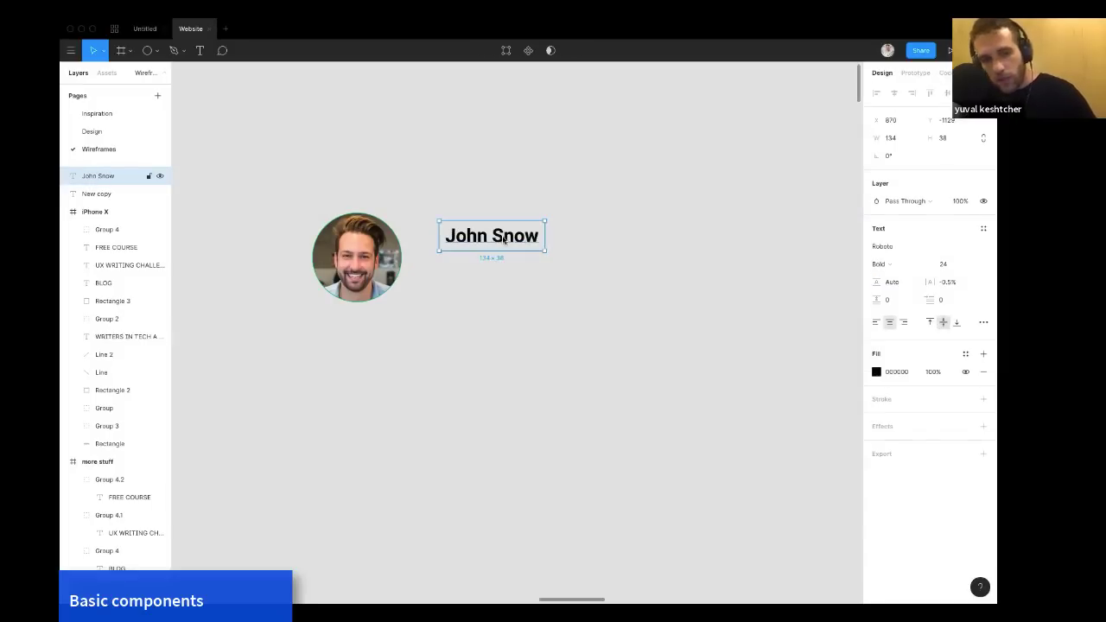
Duplicate the name text below itself and set the copy to regular weight at font size 20.
alt+drag(506, 241, 508, 278)
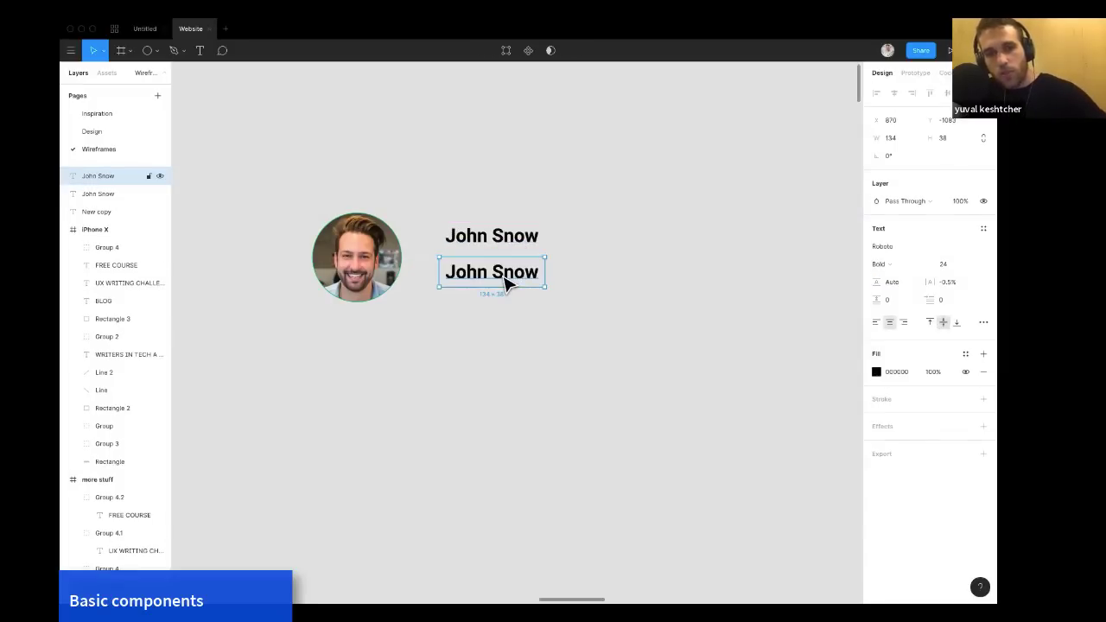
key(ctrl+b)
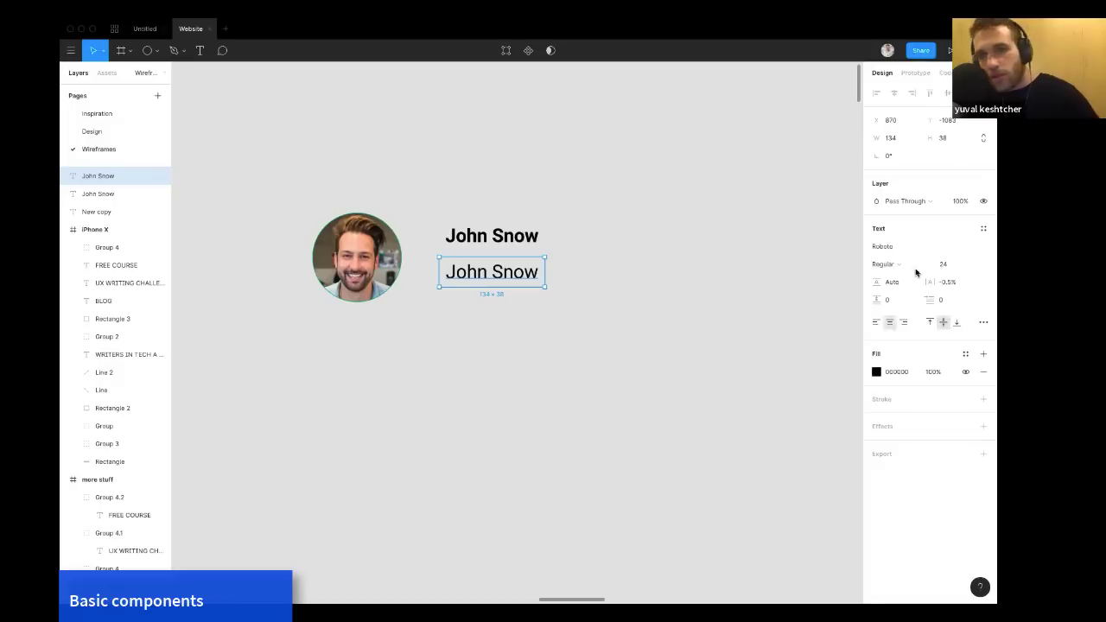
click(948, 267)
text(2)
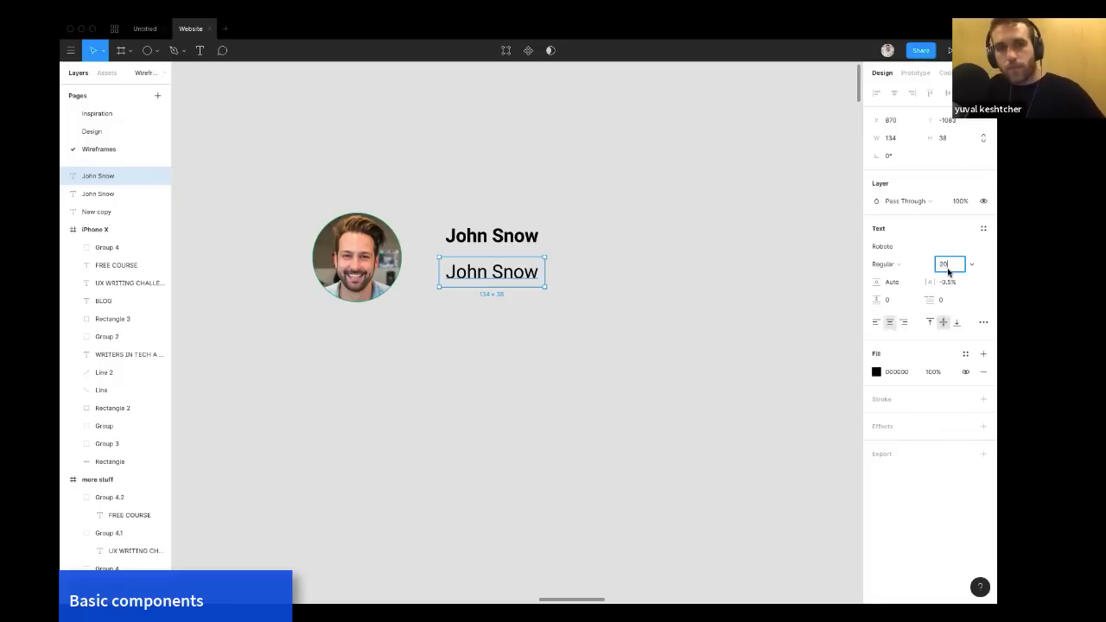
text(0)
key(Return)
Widen the copied text box to about 292 px and left-align its text.
click(647, 278)
click(530, 280)
drag(545, 271, 669, 271)
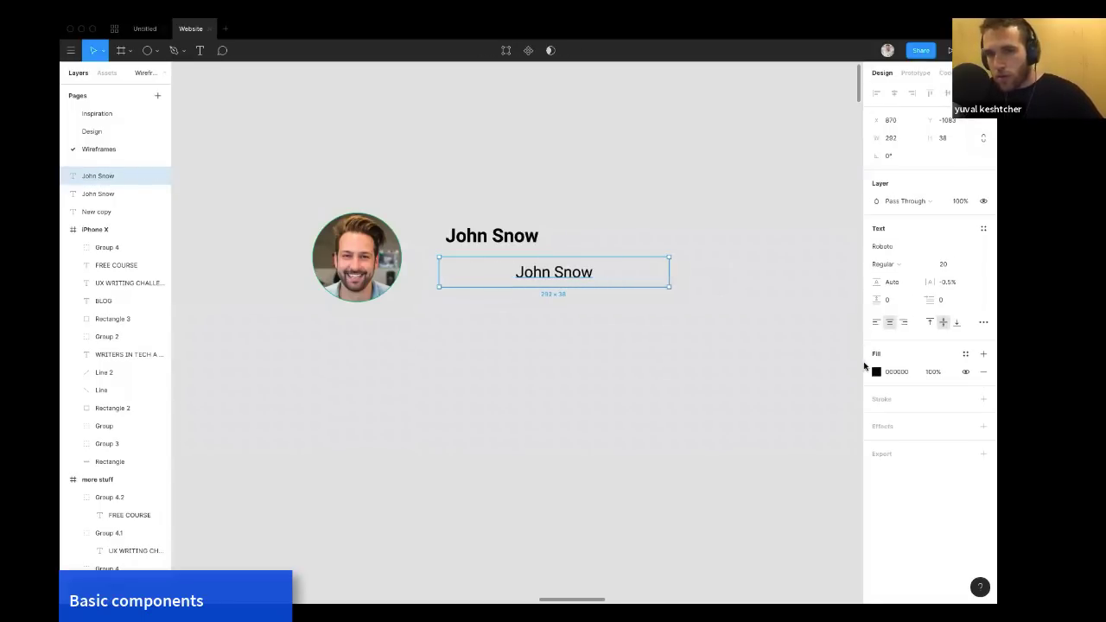
click(877, 322)
Replace the copied text with "Sales manager".
double_click(508, 275)
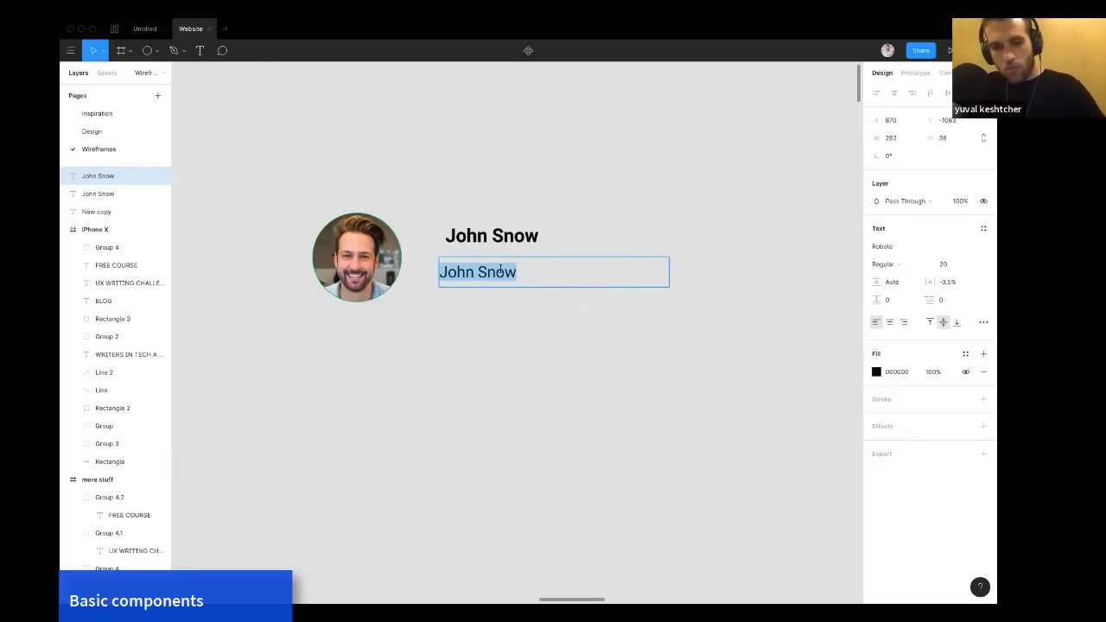
text(Sales man)
text(ager)
key(BackSpace)
text(er)
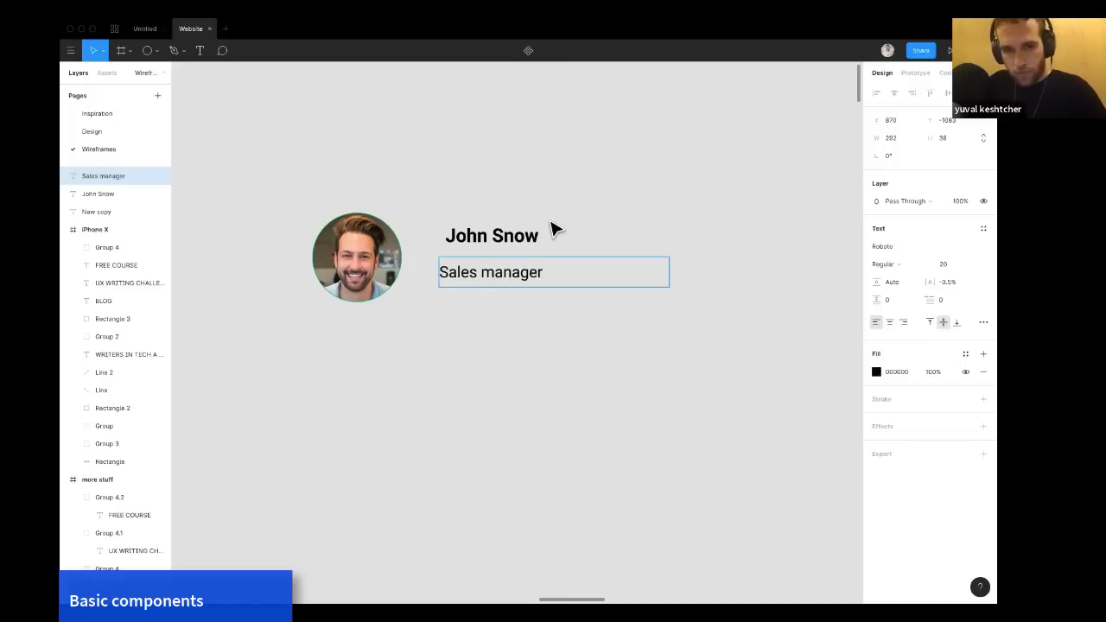
Left-align the name text and move the job title up closer beneath it.
click(504, 238)
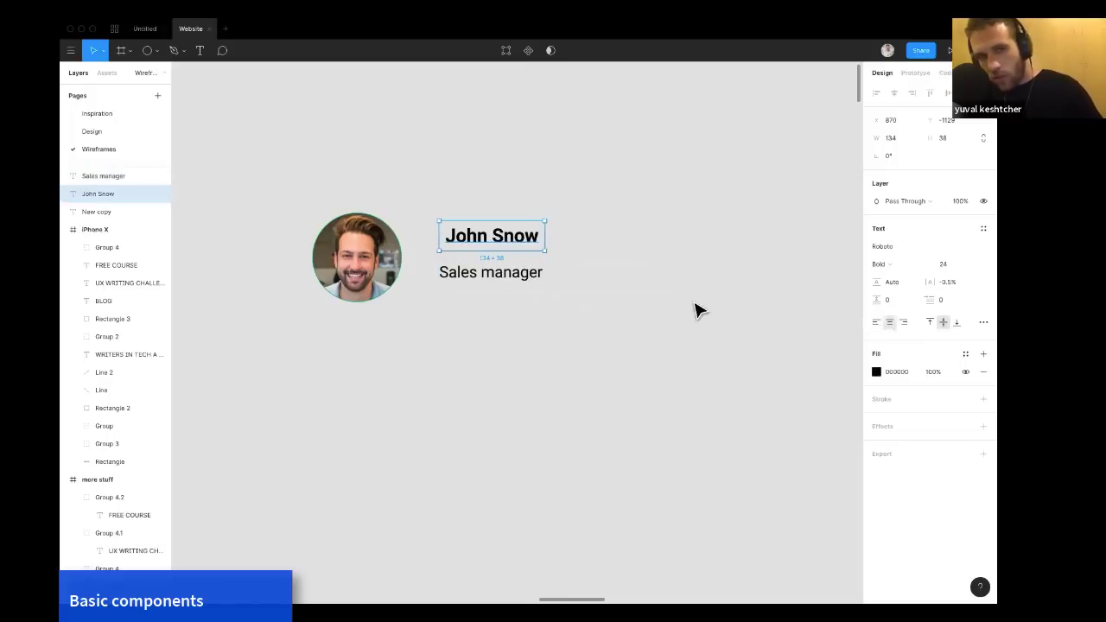
click(877, 323)
click(511, 290)
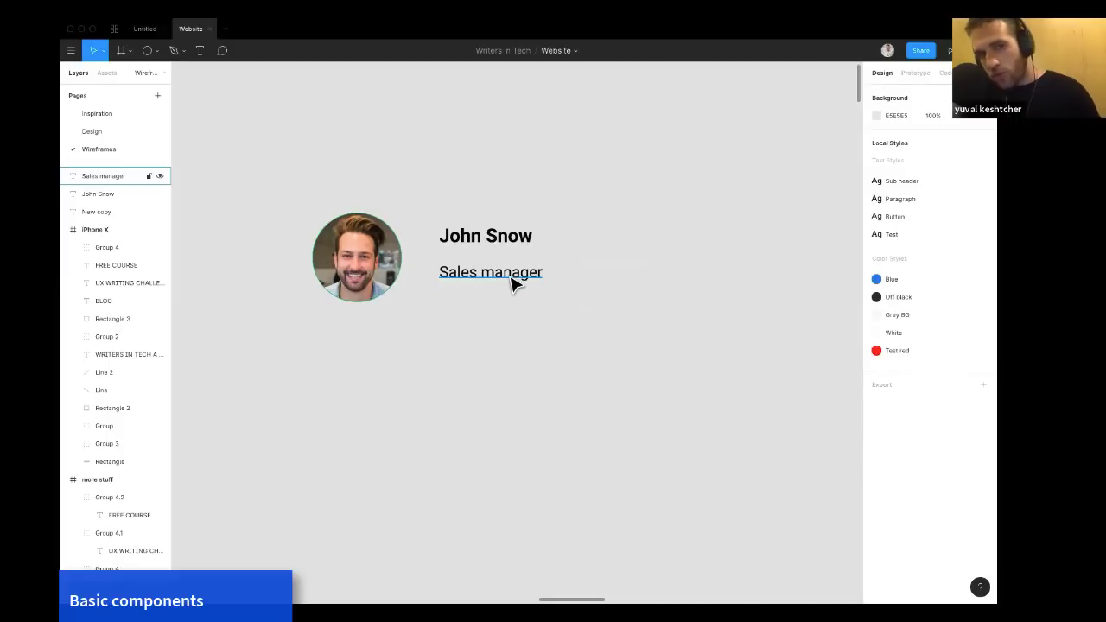
drag(510, 286, 504, 277)
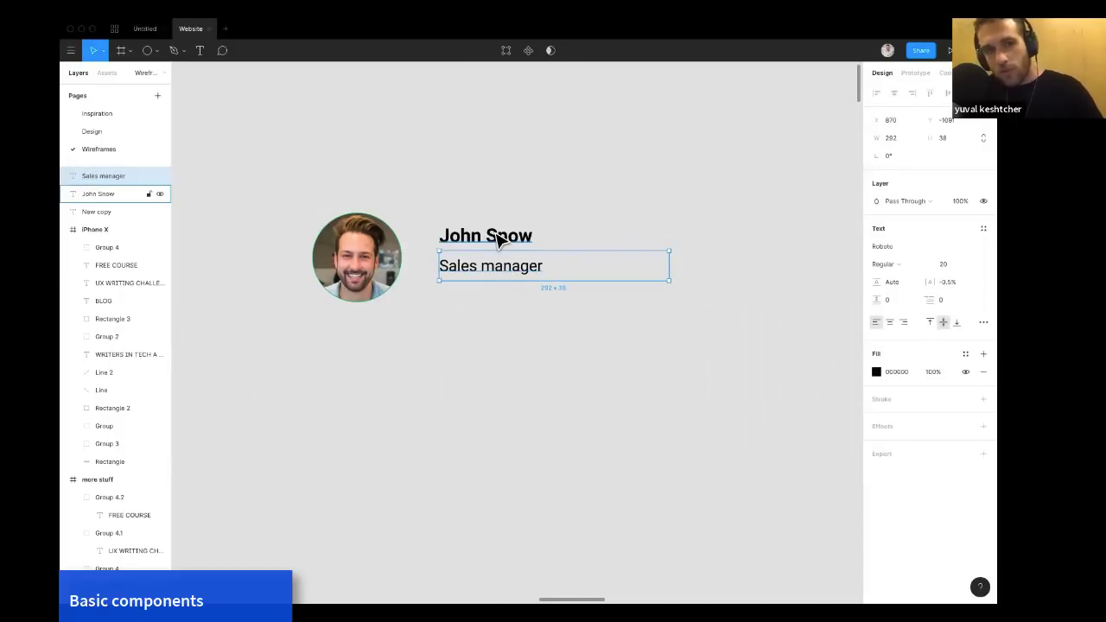
Group the name and job title texts and rename the group Name.
shift+click(501, 241)
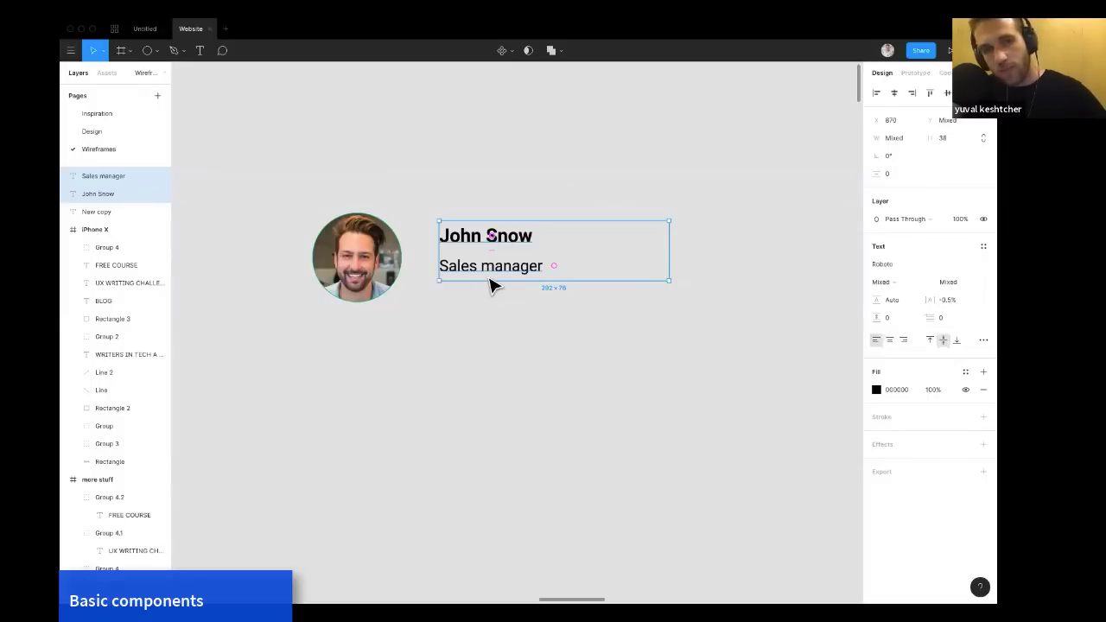
key(ctrl+g)
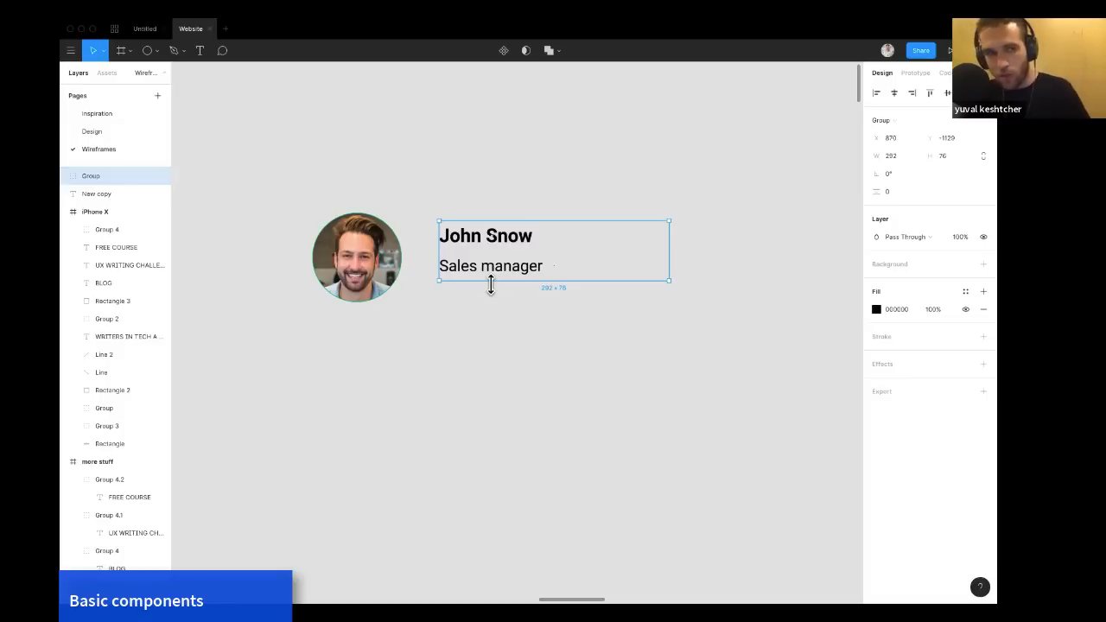
key(super+r)
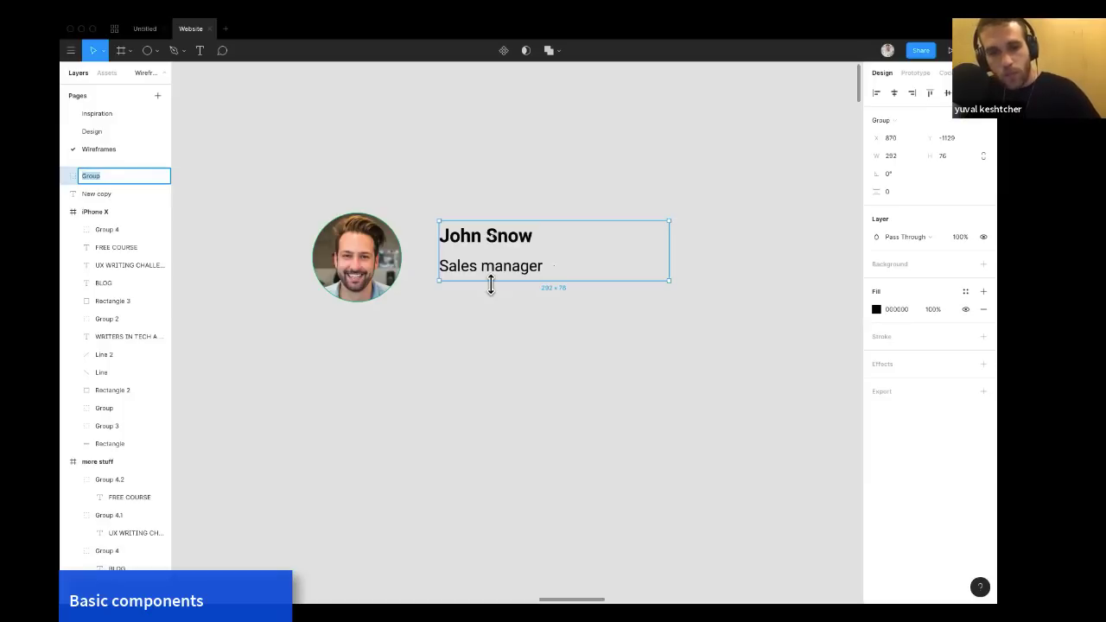
text(Name)
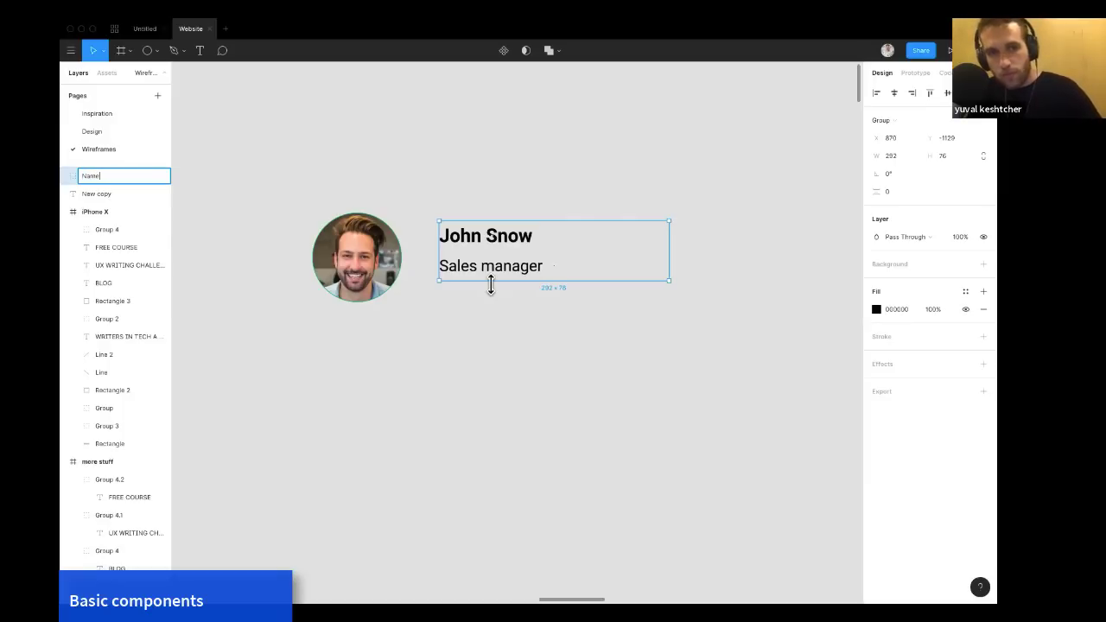
key(Return)
Align the Name group's vertical center with the avatar and nudge it slightly closer to the avatar.
click(501, 314)
click(491, 268)
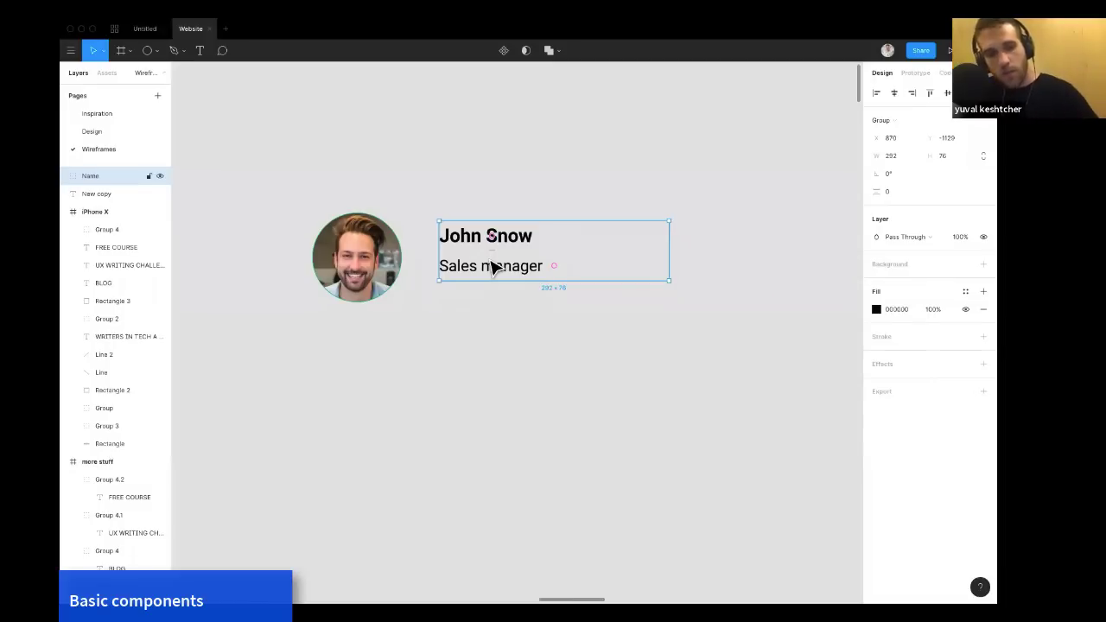
shift+click(385, 288)
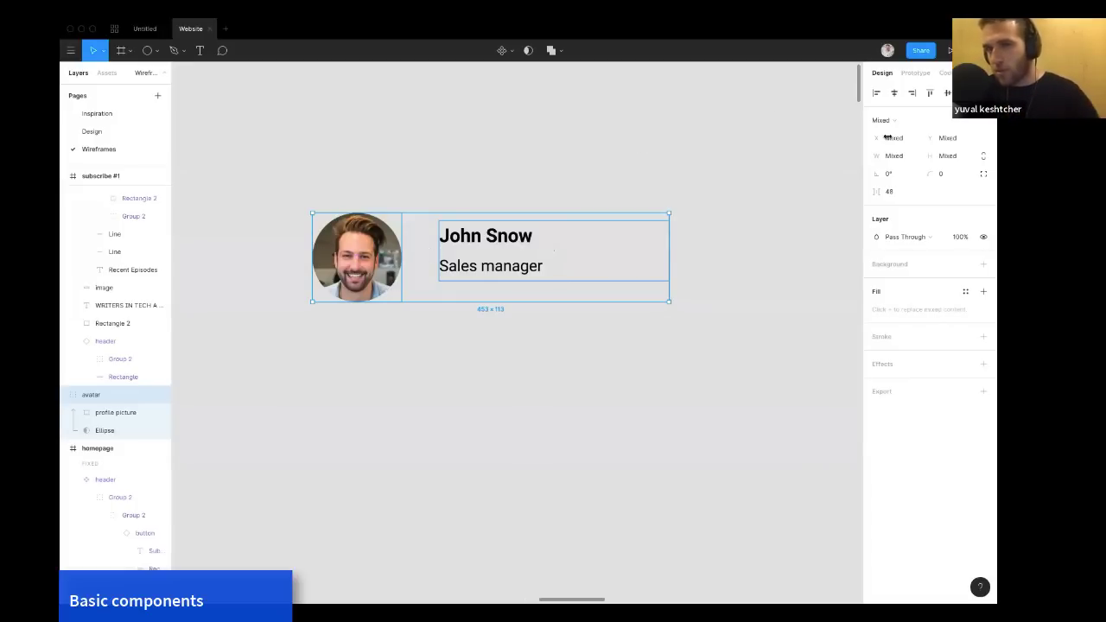
click(947, 93)
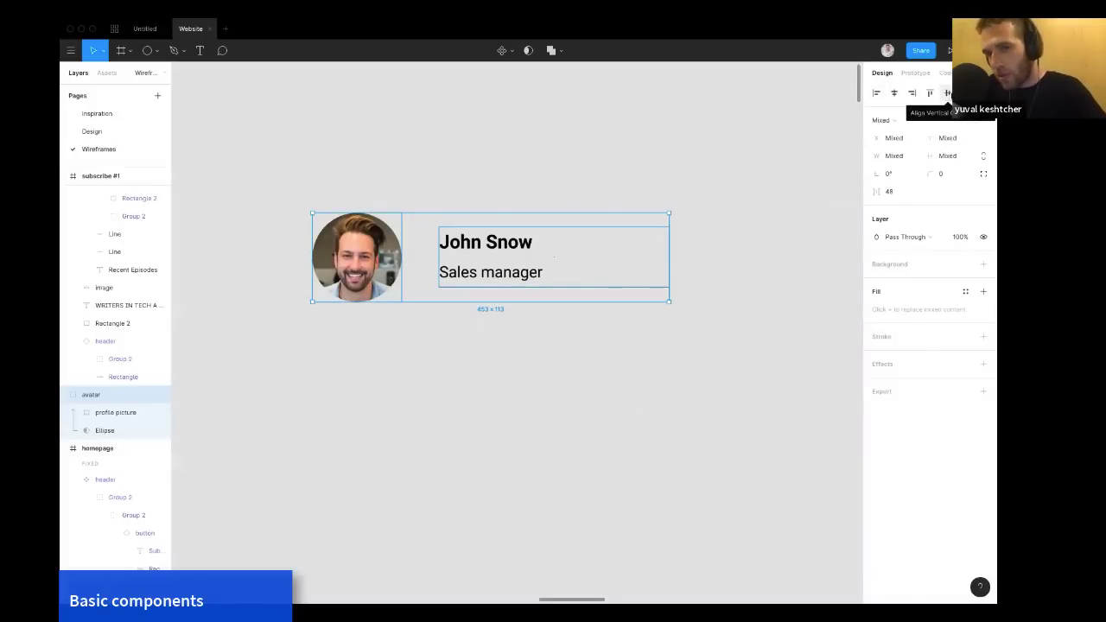
click(630, 151)
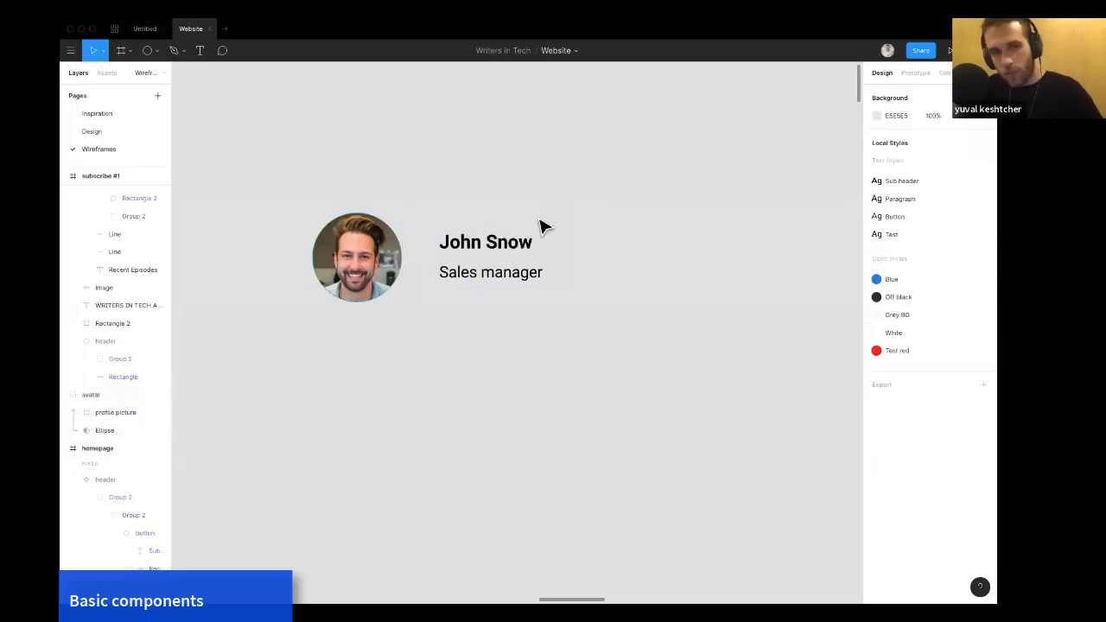
click(504, 259)
mouse_move(502, 255)
mouse_down()
mouse_move(486, 259)
mouse_move(516, 260)
mouse_move(497, 260)
mouse_up()
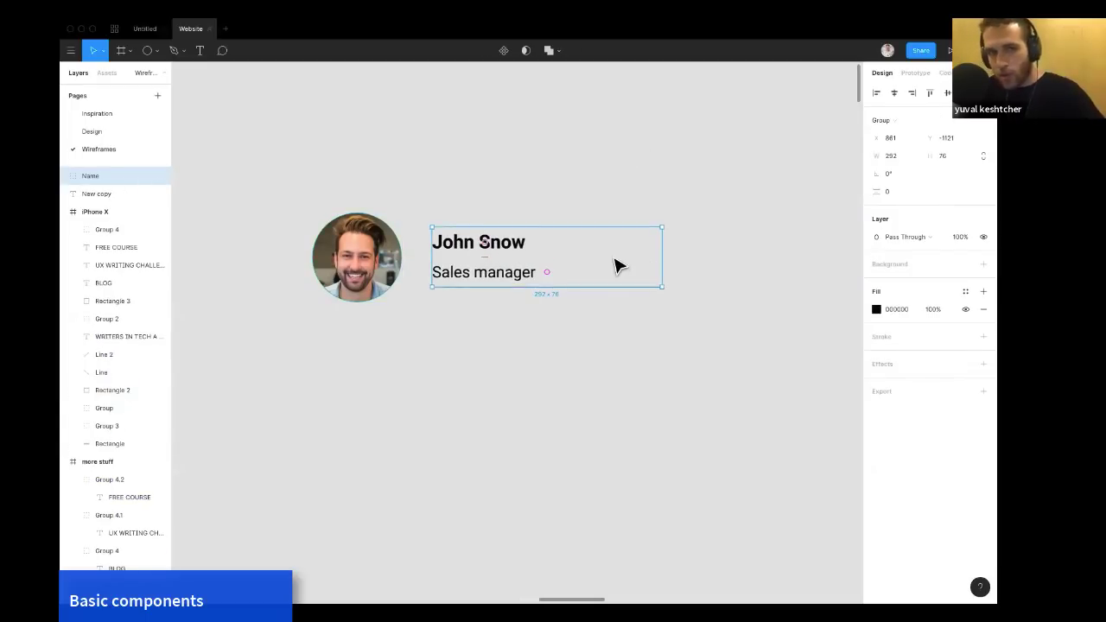
Draw a rectangle about 489 × 178 around the avatar and name, and move it behind them in the layers.
key(r)
drag(300, 184, 686, 325)
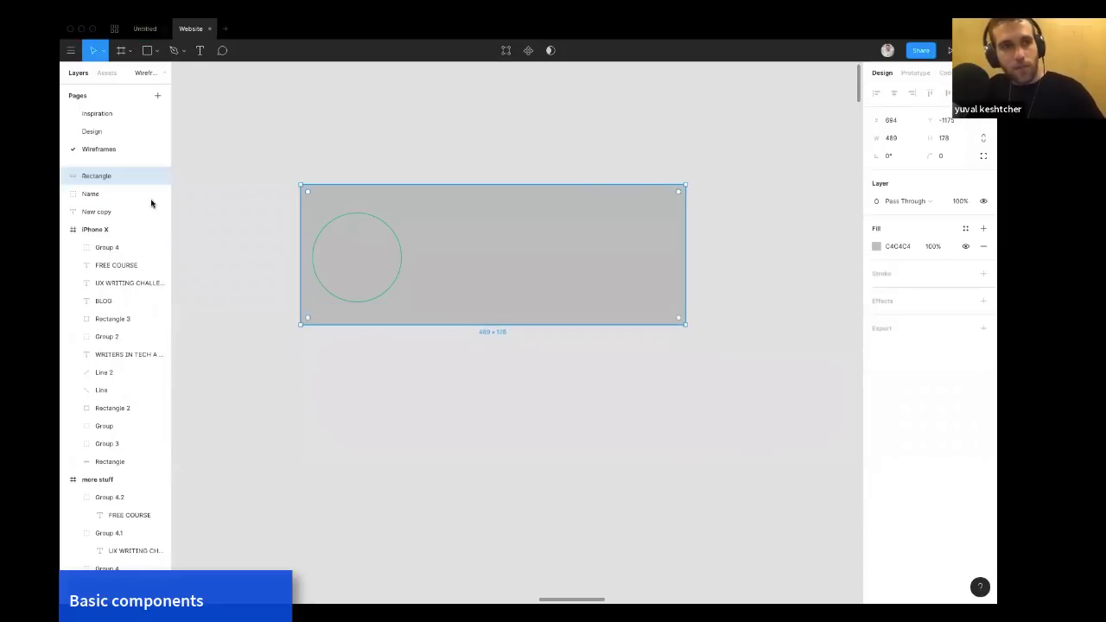
drag(110, 216, 109, 220)
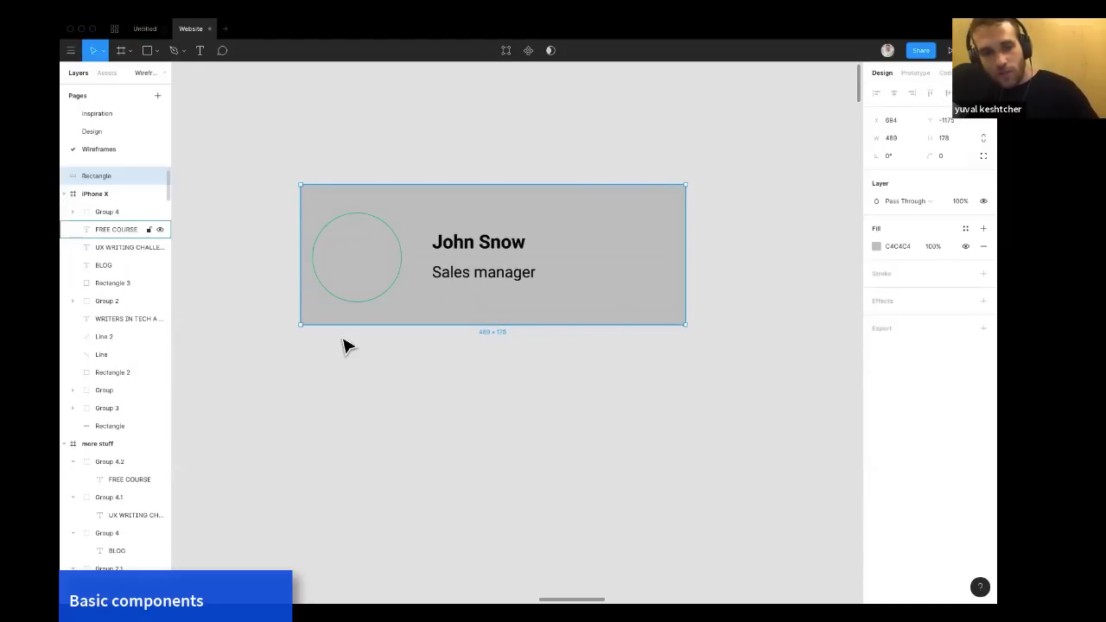
Fill the rectangle with white sampled from the page using the eyedropper.
scroll(343, 346, down, 5)
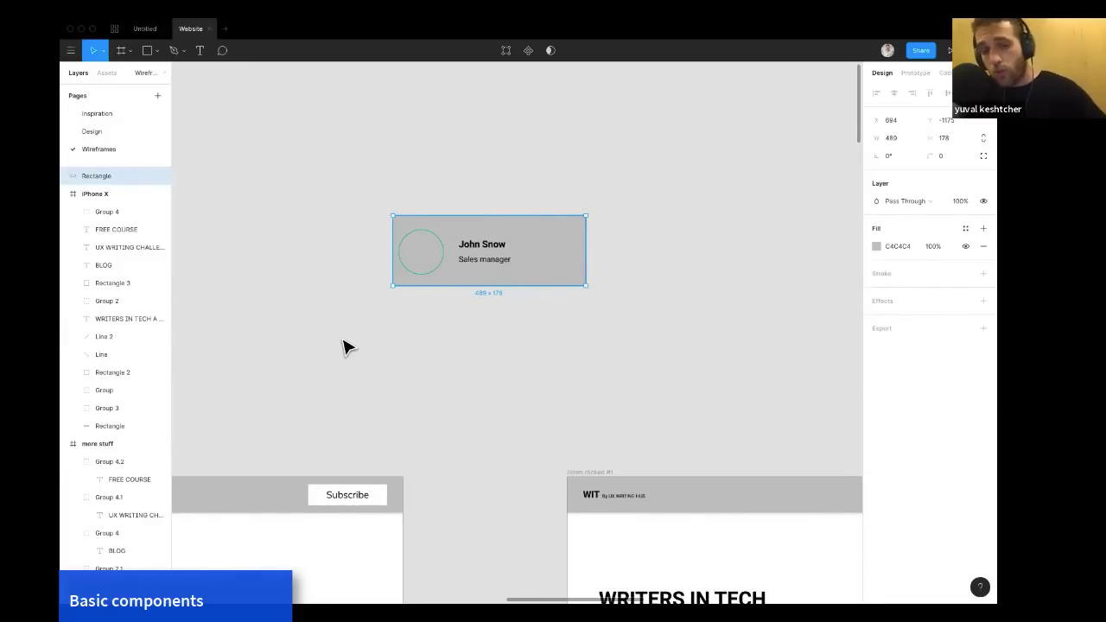
key(i)
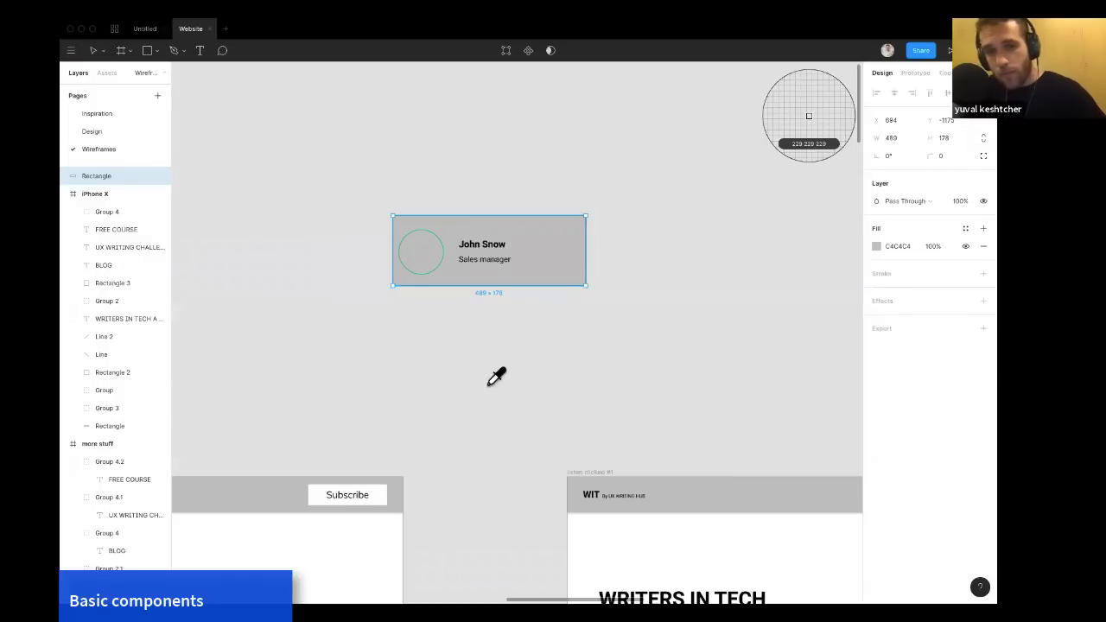
click(683, 531)
click(629, 365)
Group the avatar together with the Name group.
click(543, 268)
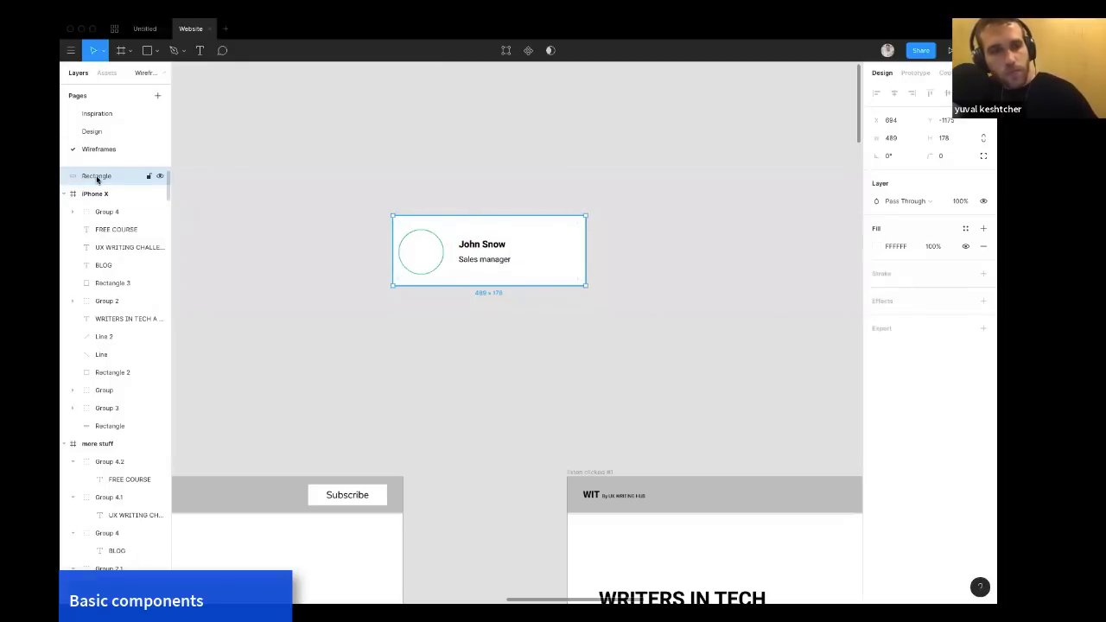
key(Delete)
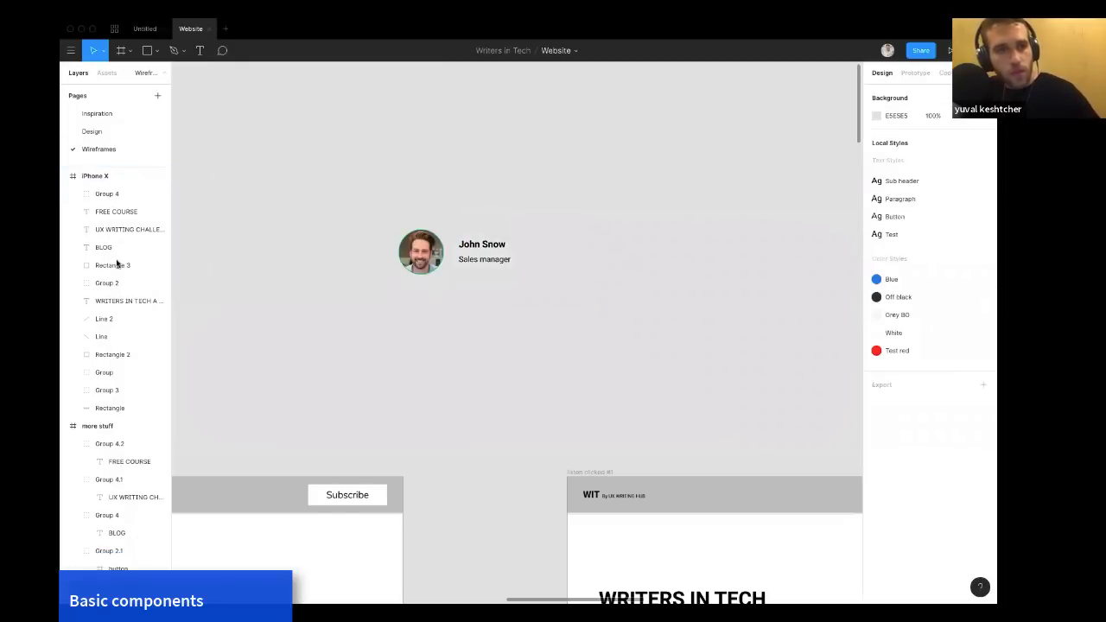
click(428, 260)
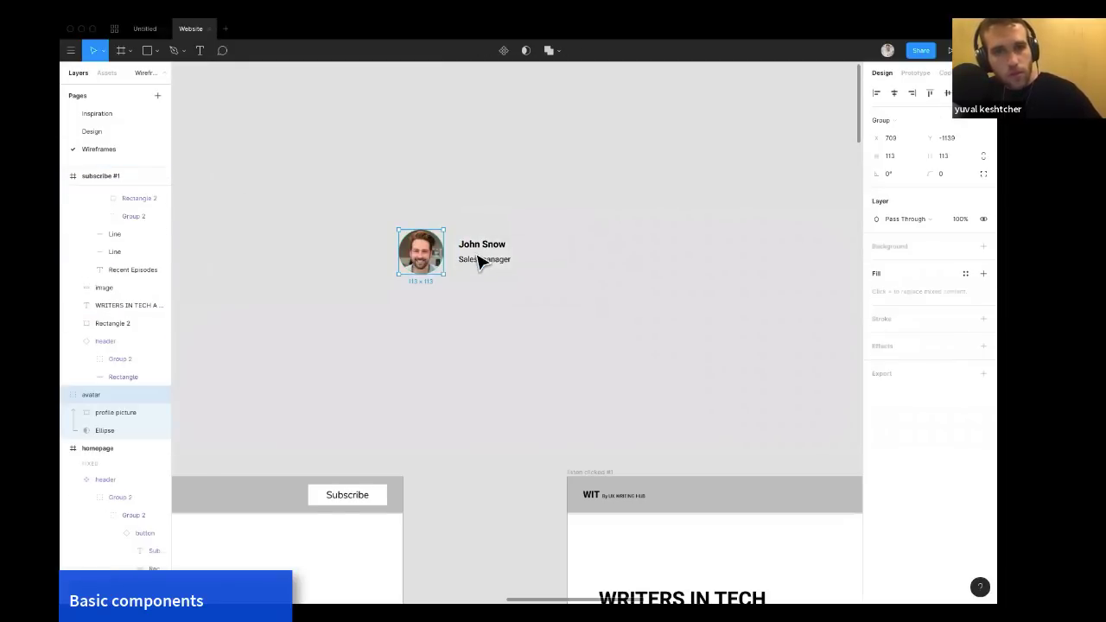
shift+click(480, 259)
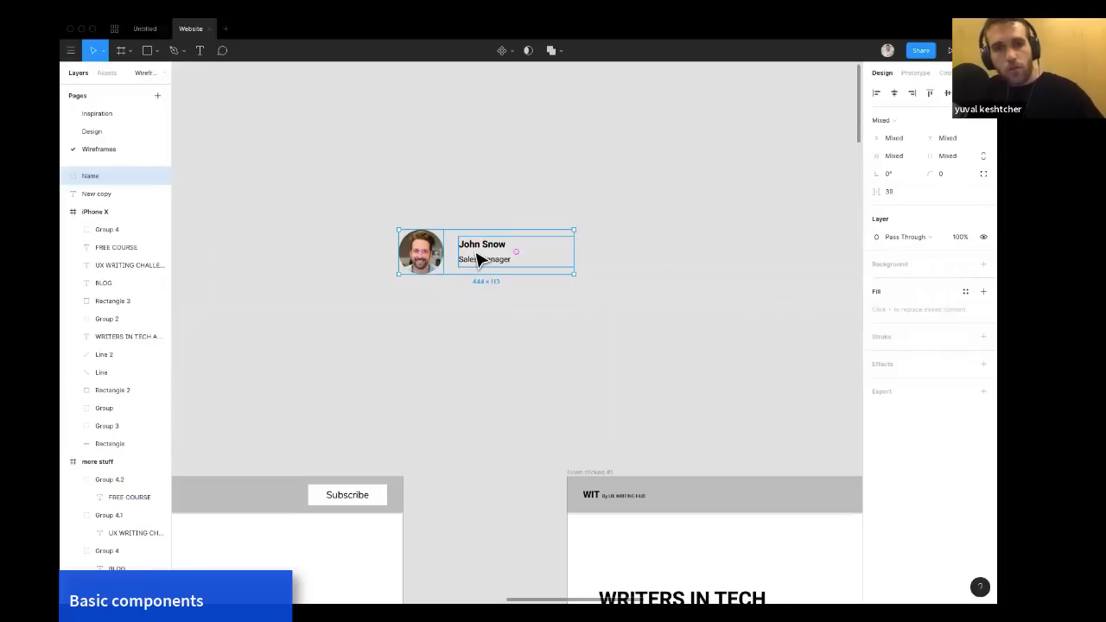
key(ctrl+g)
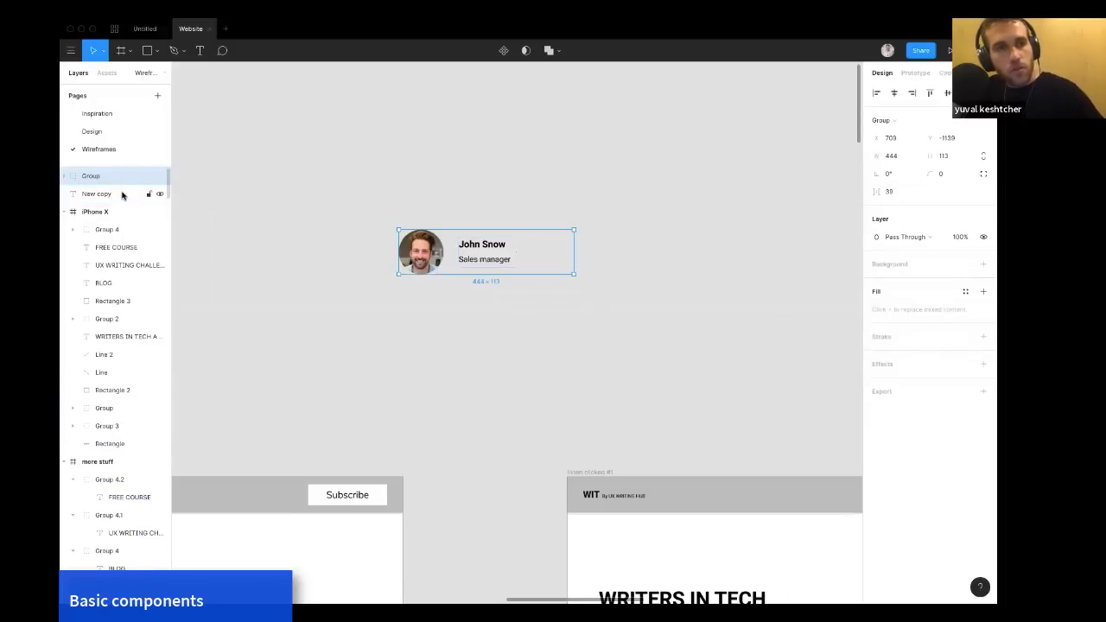
Paste the rectangle back and place it behind the avatar-and-name group in the layer order.
key(ctrl+v)
drag(112, 181, 111, 196)
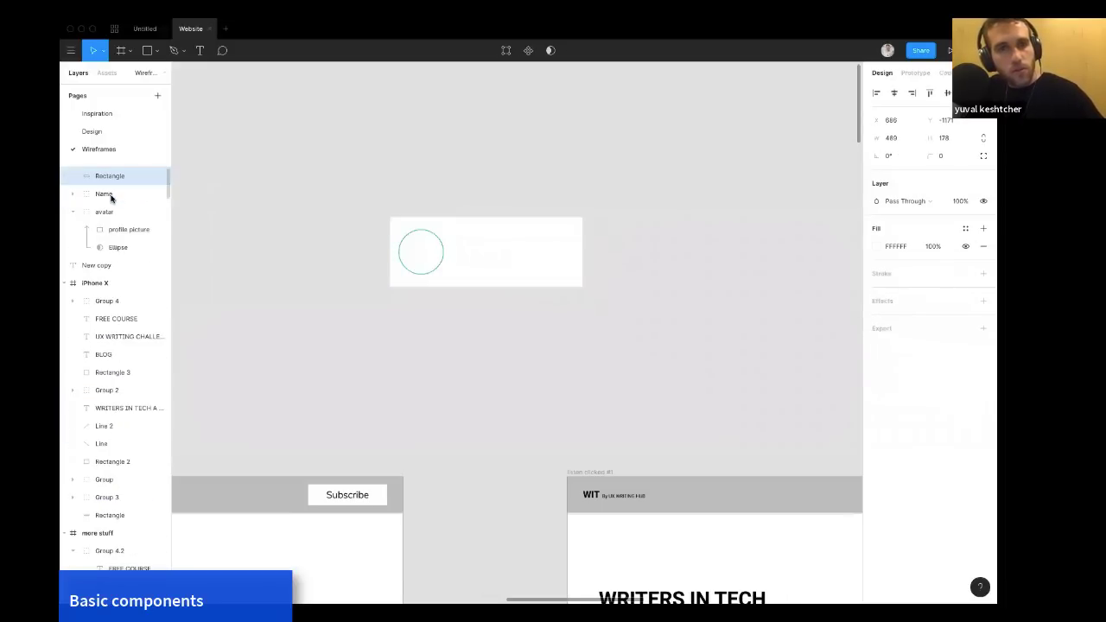
key(ctrl+z)
drag(105, 179, 104, 284)
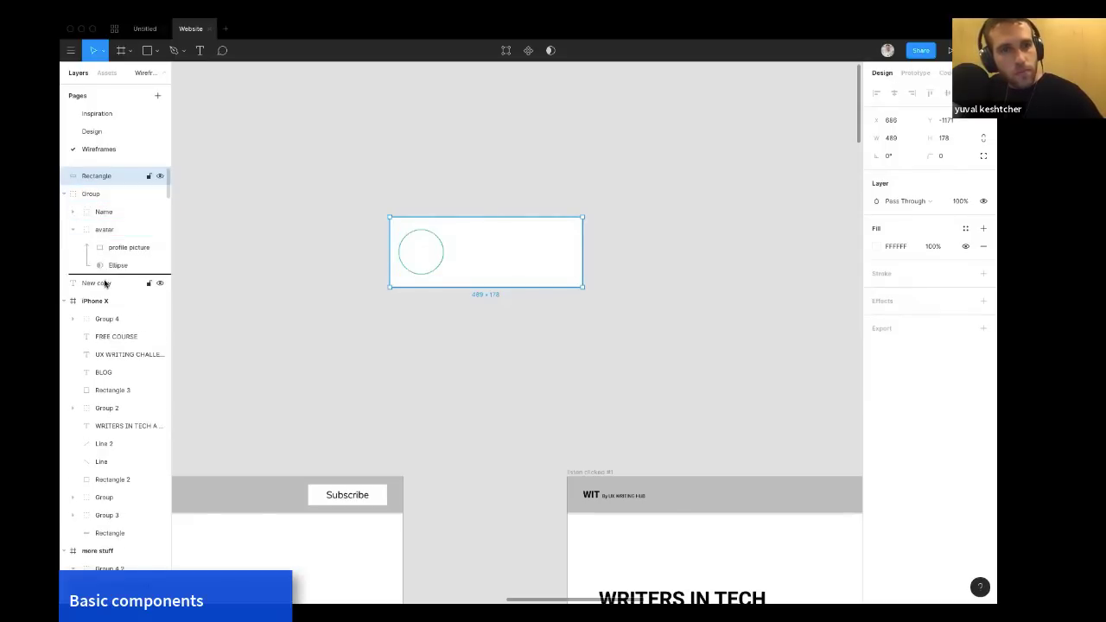
Add a drop shadow effect to the white card rectangle.
click(333, 303)
click(447, 286)
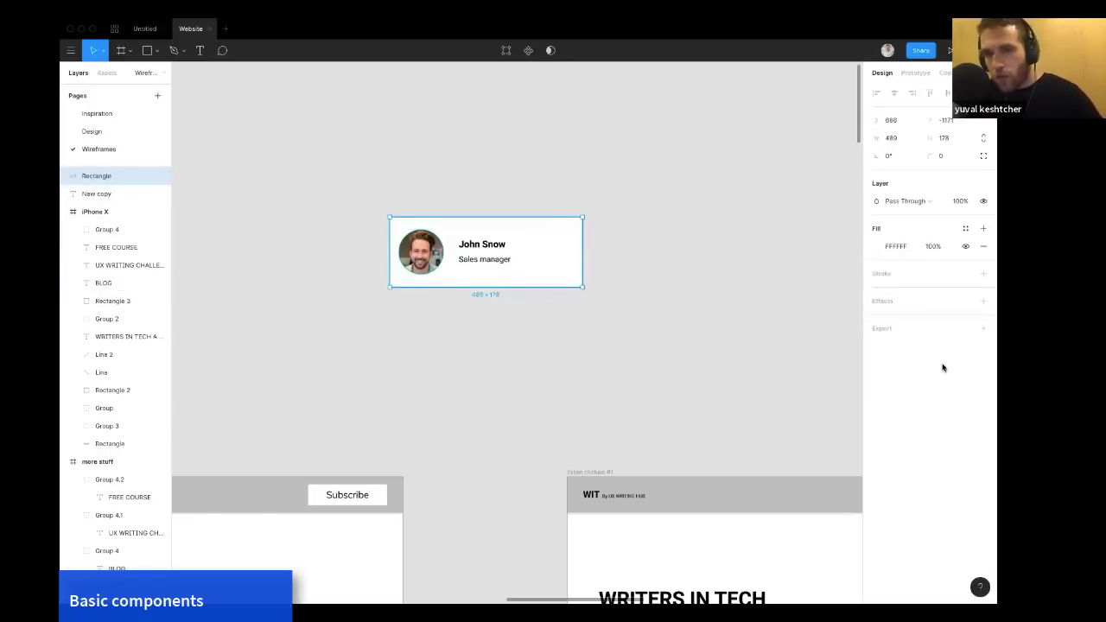
click(937, 303)
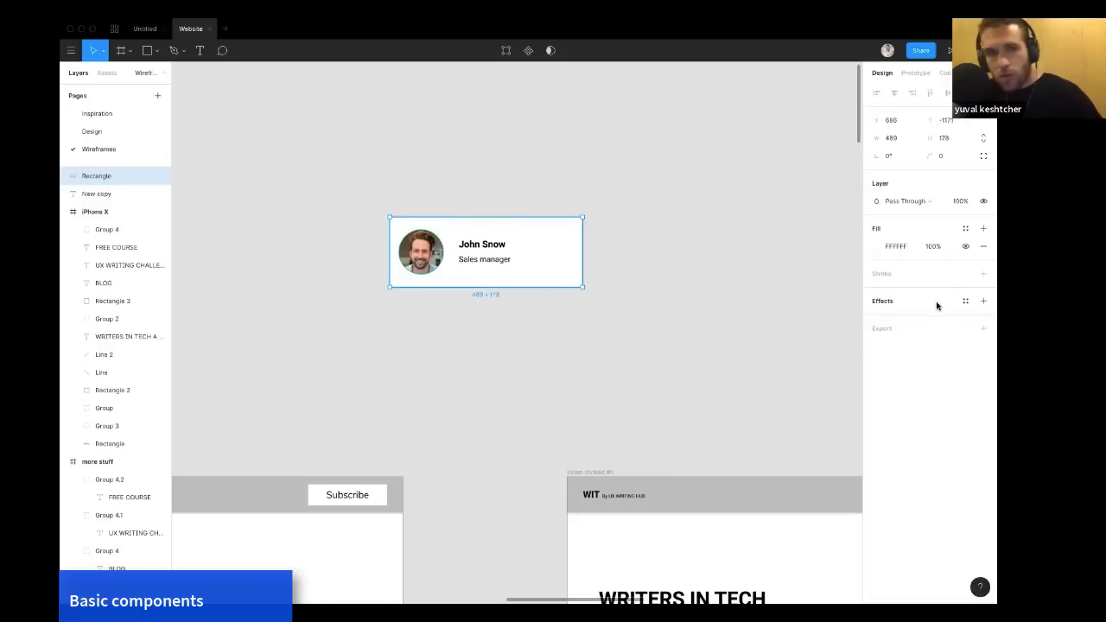
click(706, 281)
Nudge the job title up 3 px and the Name group 10 px left inside the card.
click(489, 266)
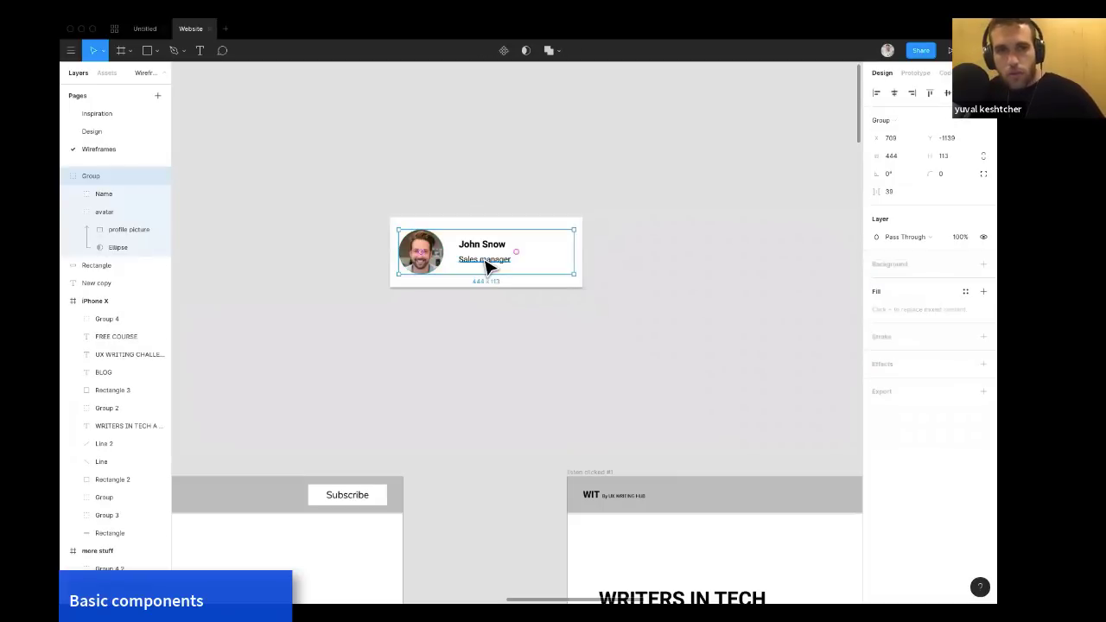
super+click(490, 266)
key(Up)
key(Up)
key(Up)
key(Up)
key(Up)
key(Up)
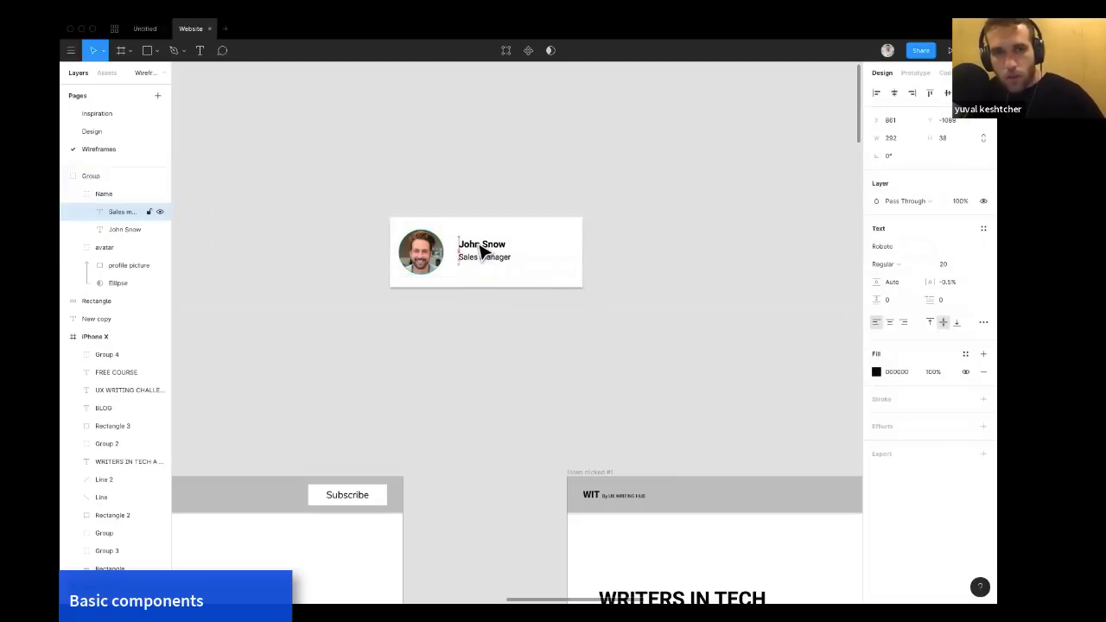
shift+click(481, 245)
key(shift+Left)
click(517, 185)
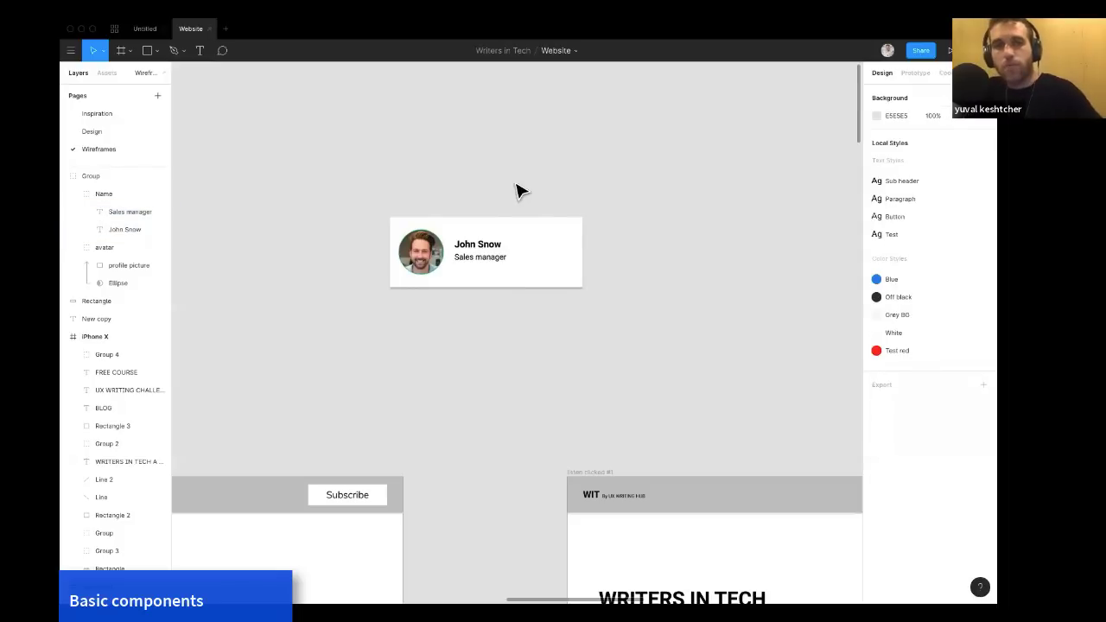
click(494, 256)
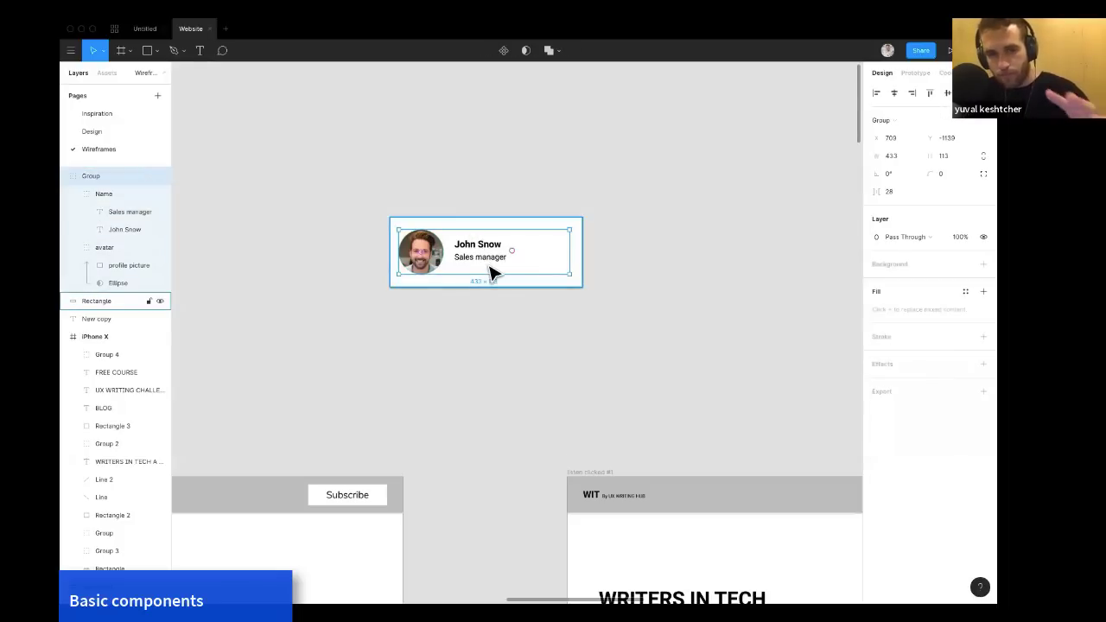
Center the content group horizontally on the white card rectangle and group the two together.
shift+click(458, 234)
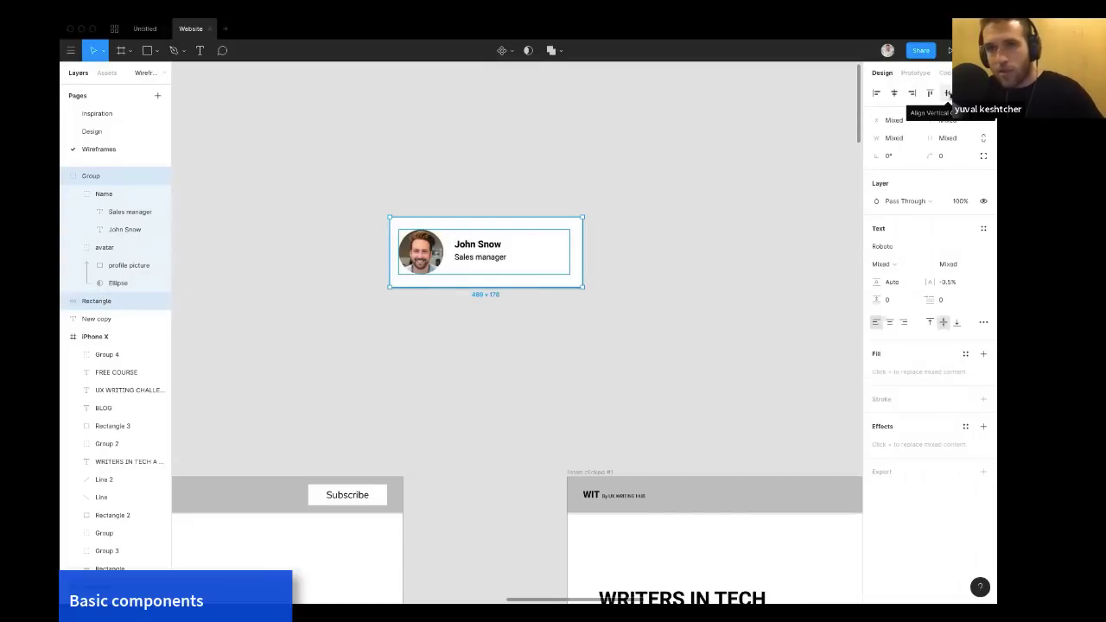
click(894, 92)
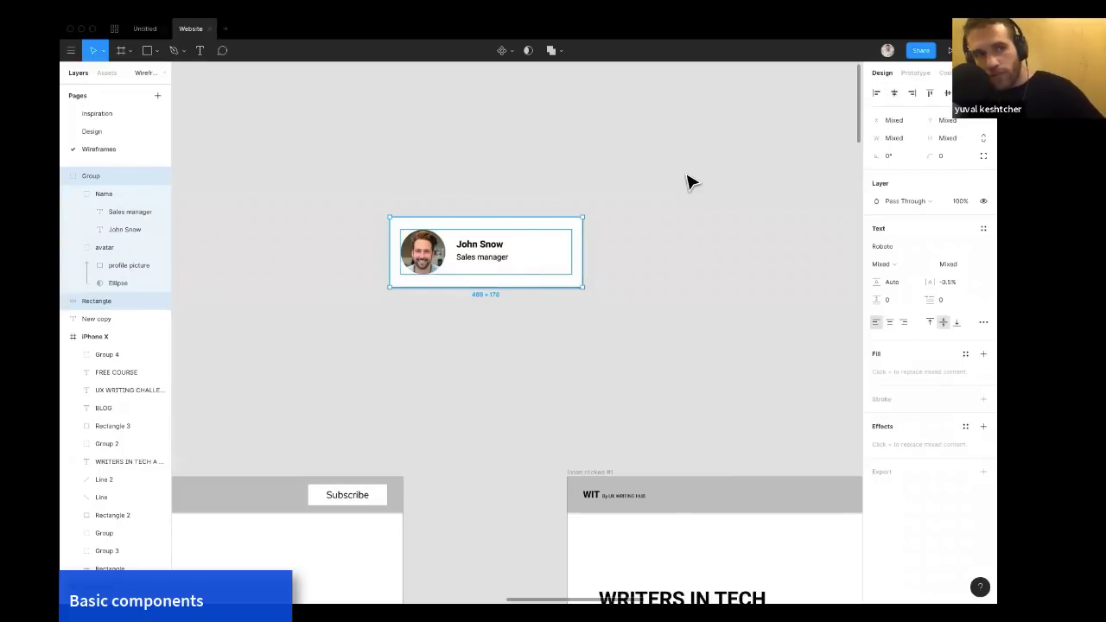
key(ctrl+g)
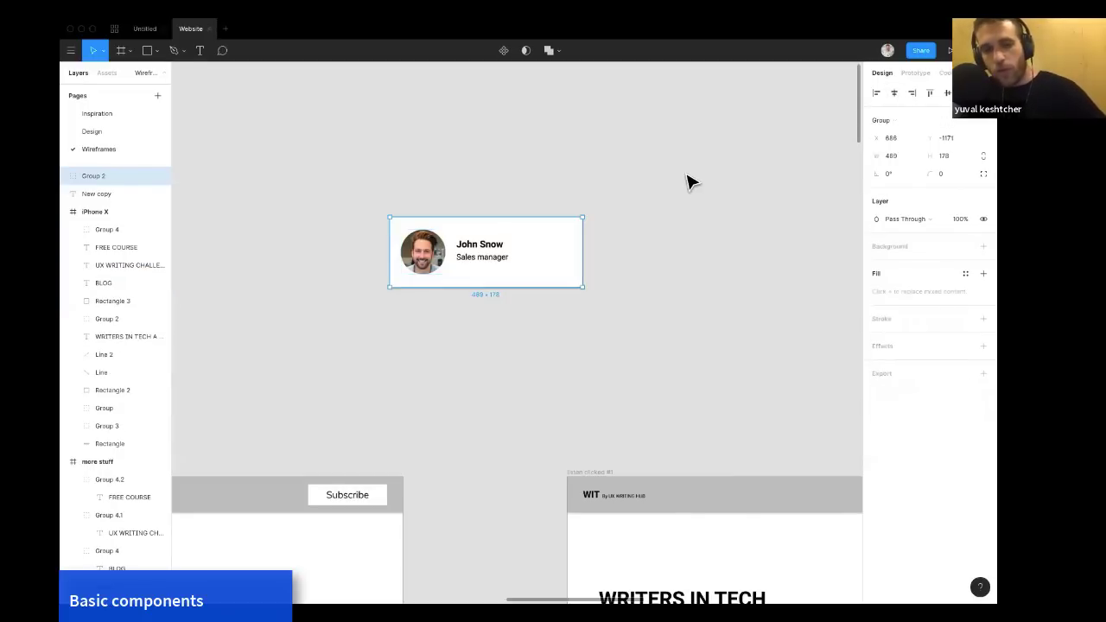
Rename the new card group as Person.
key(ctrl+r)
text(Name)
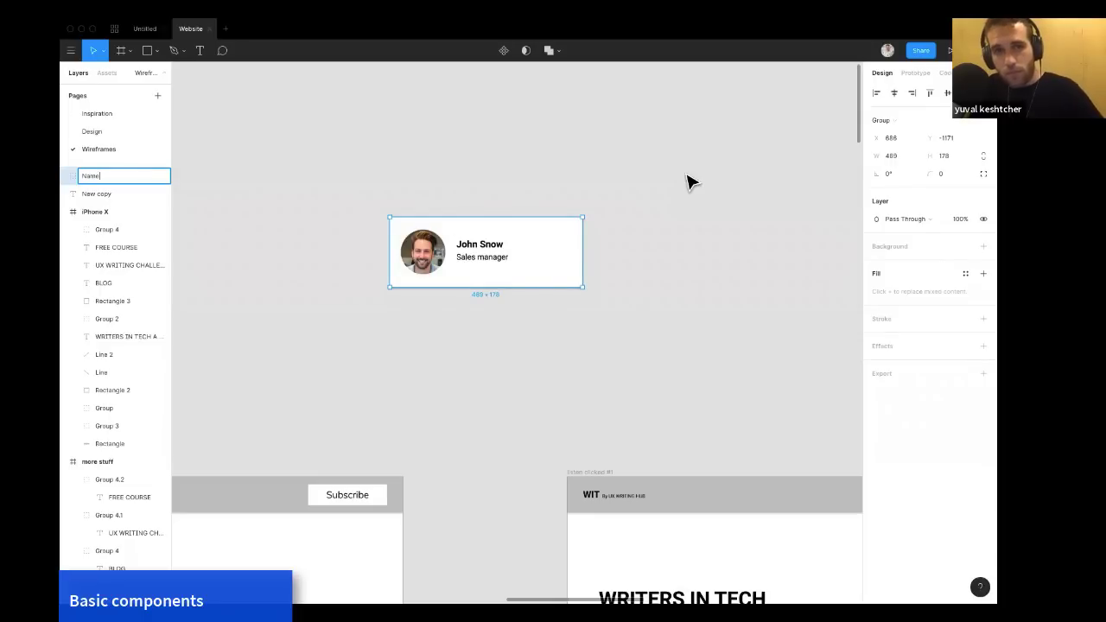
key(ctrl+a)
text(Person)
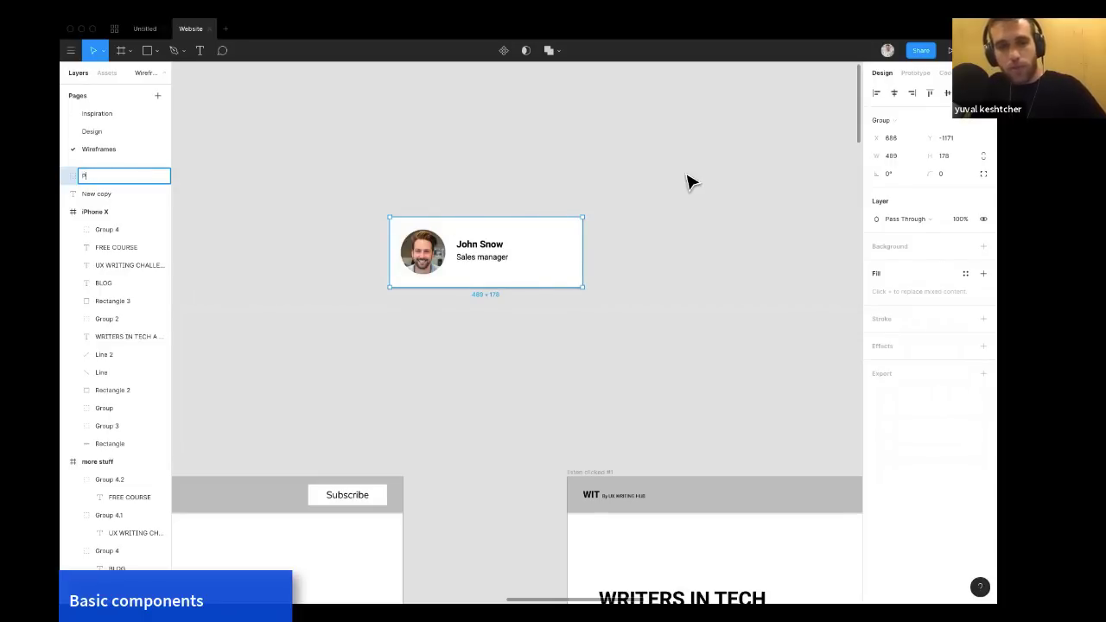
key(Return)
click(628, 223)
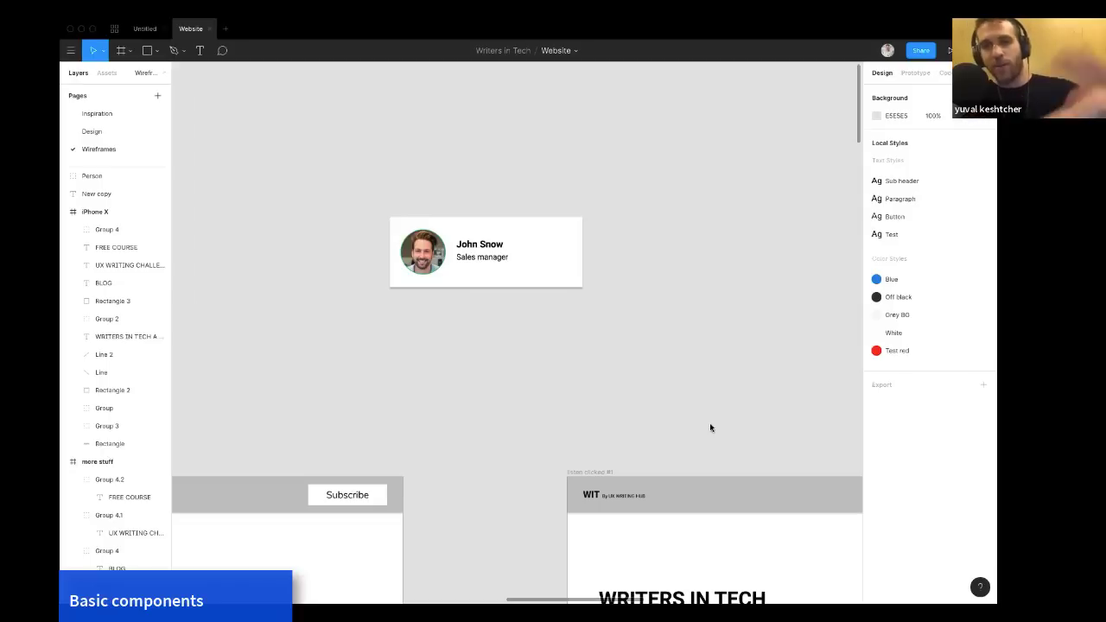
key(F11)
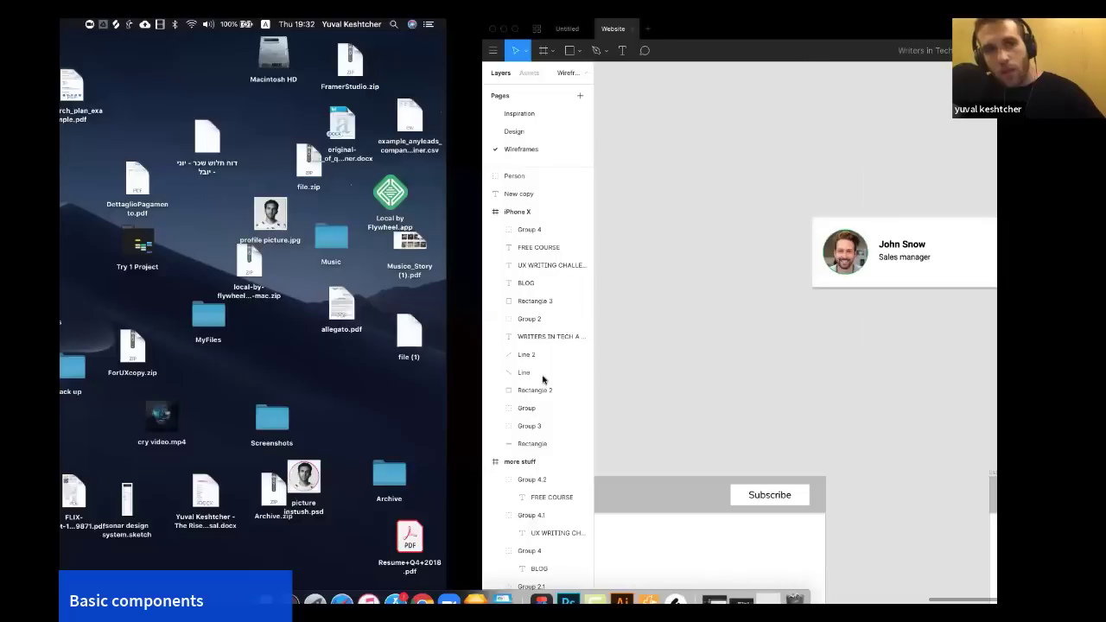
key(F11)
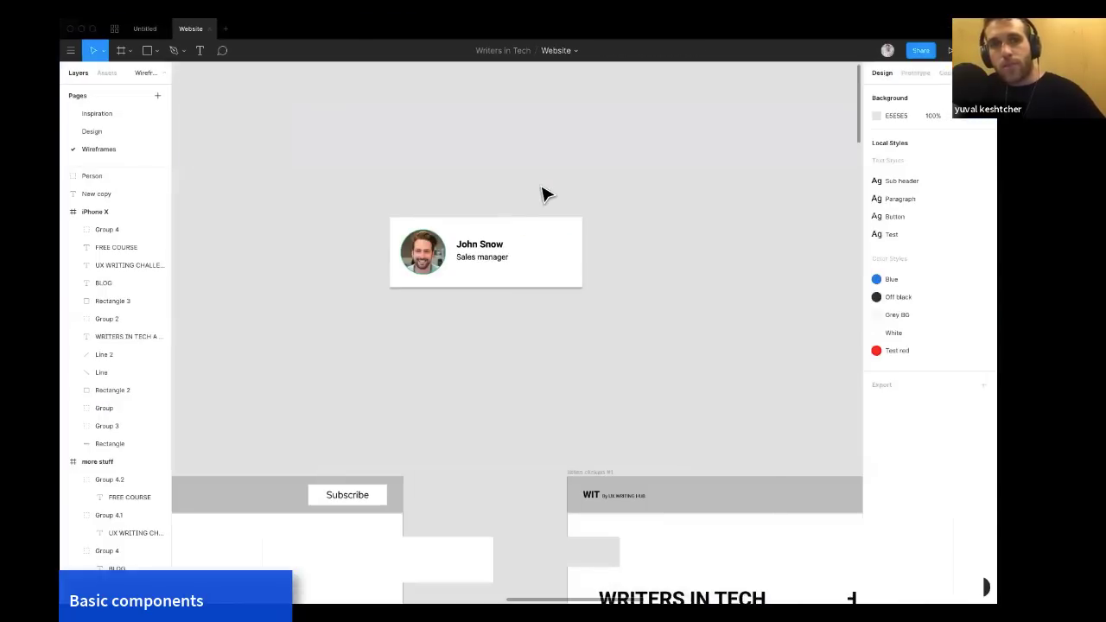
key(F11)
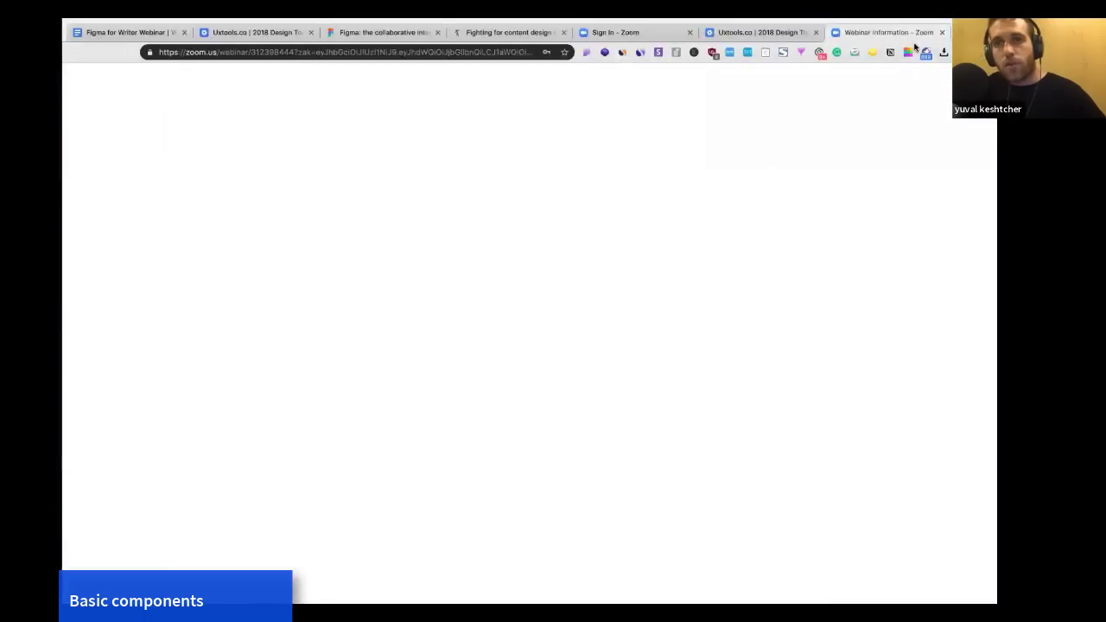
Switch to Chrome, open a new tab and search for atominc design barad frst.
key(ctrl+t)
text(atominc de)
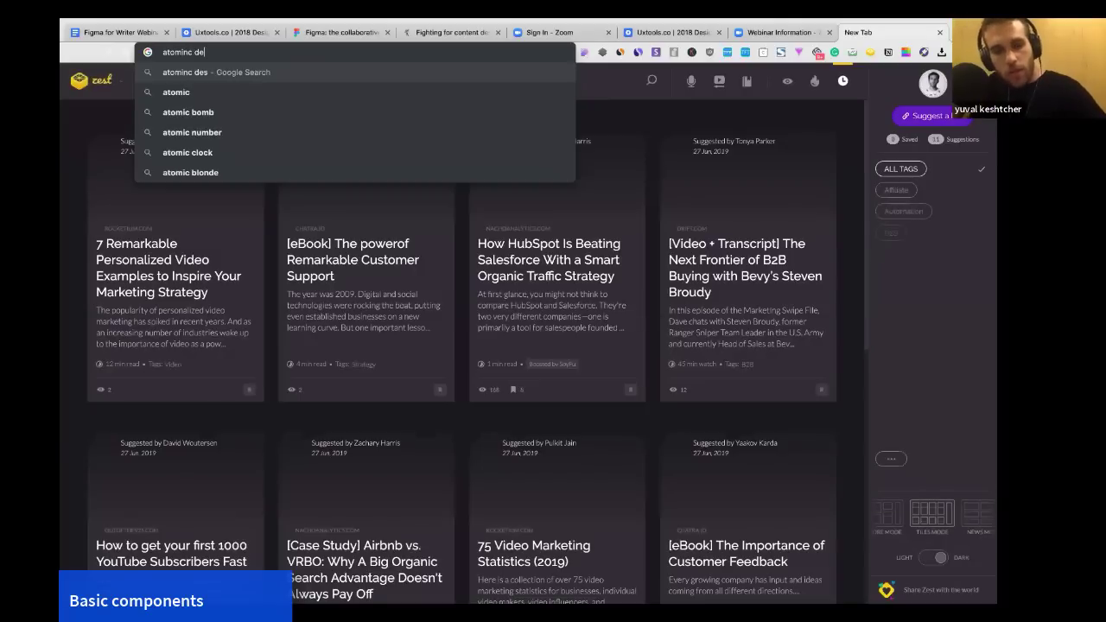
text(sign barad frst)
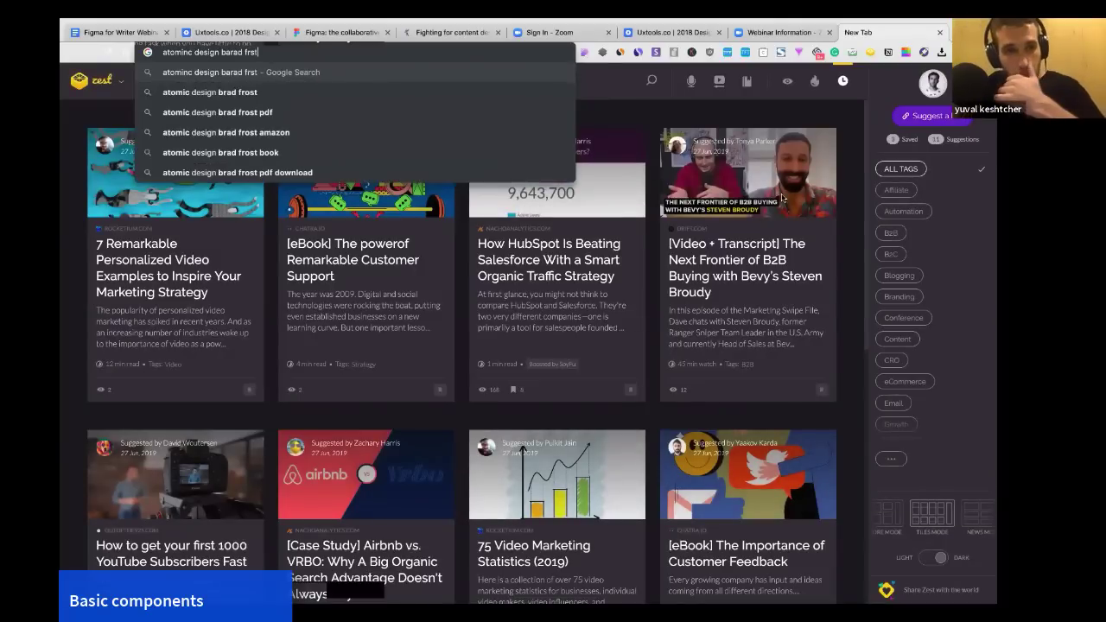
key(Return)
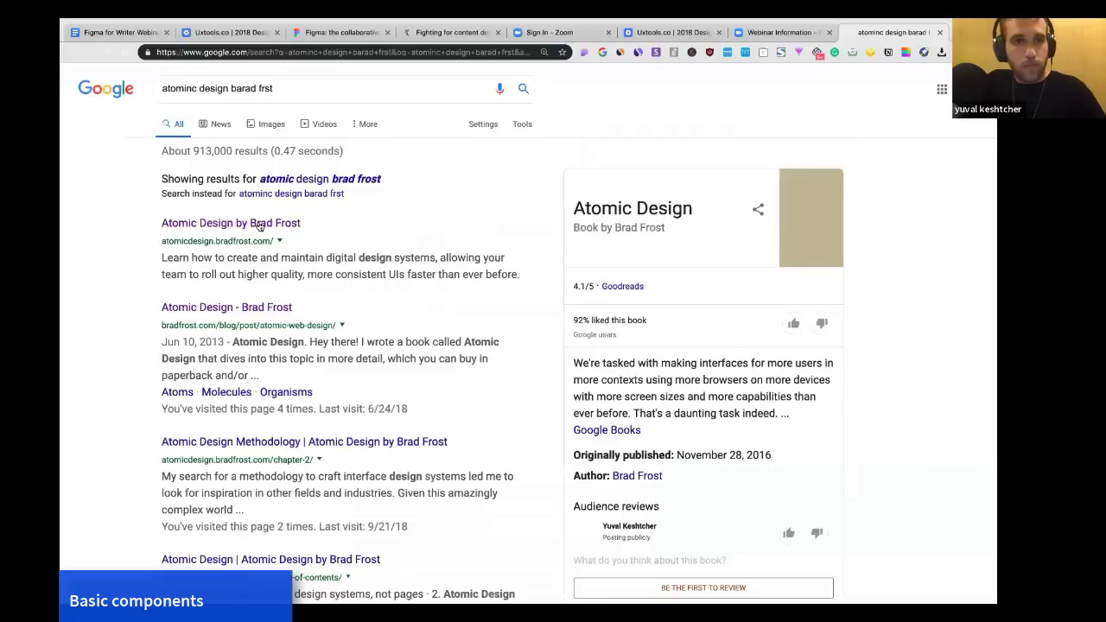
Open the Atomic Design by Brad Frost book site, browse it and return to the results.
click(259, 224)
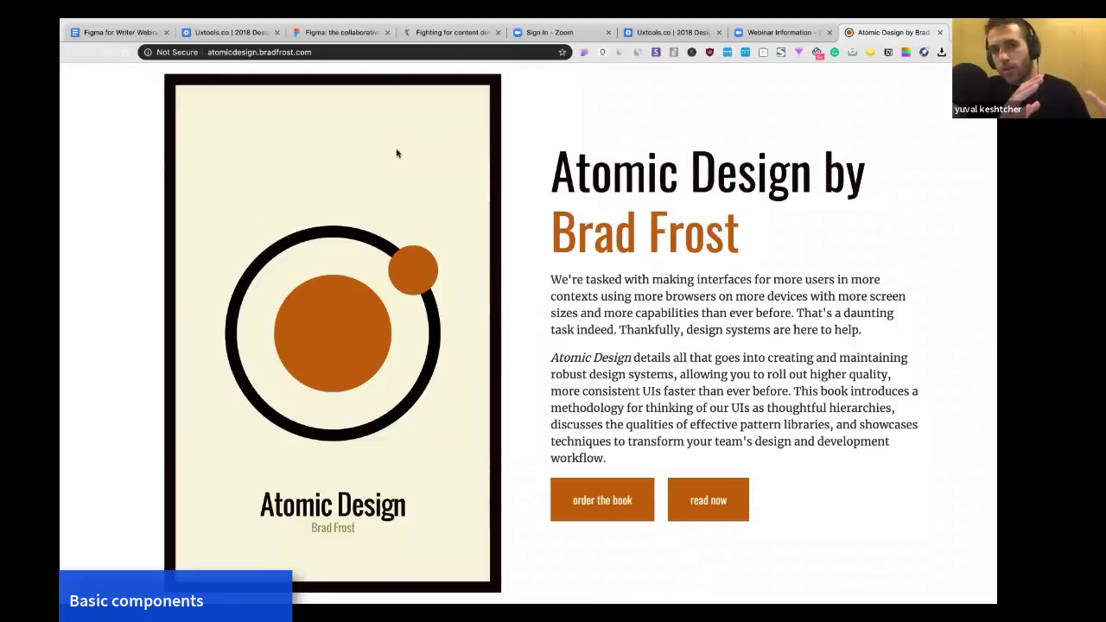
scroll(397, 153, down, 1)
scroll(397, 152, up, 1)
scroll(574, 323, down, 1)
scroll(574, 323, up, 1)
scroll(587, 318, left, 5)
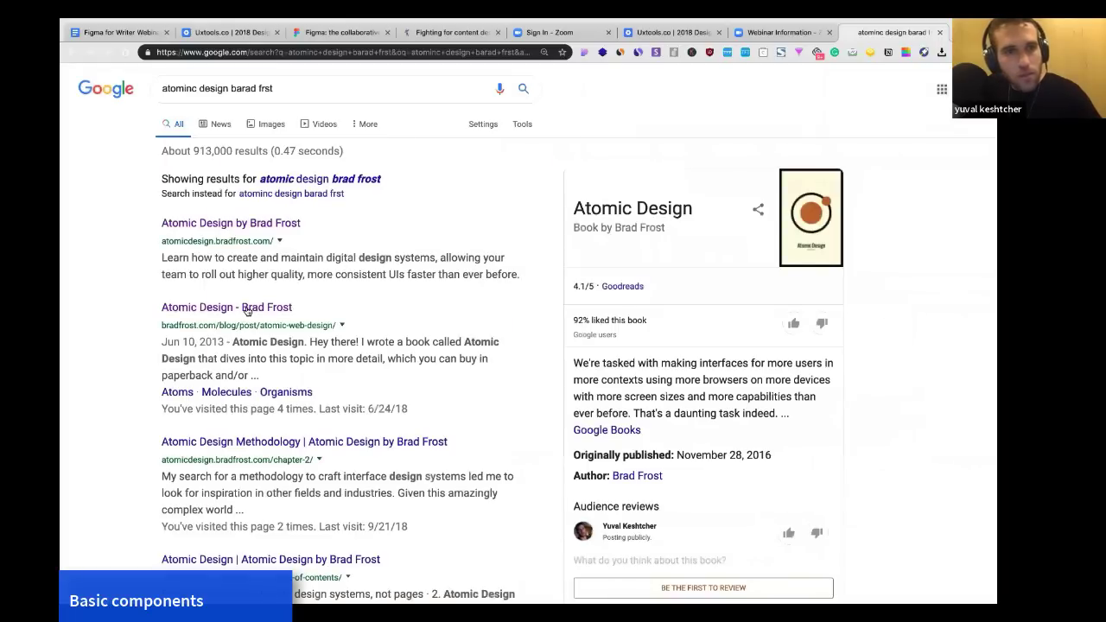
Open the Atomic Design blog post and read through the atoms, molecules and organisms section.
click(248, 309)
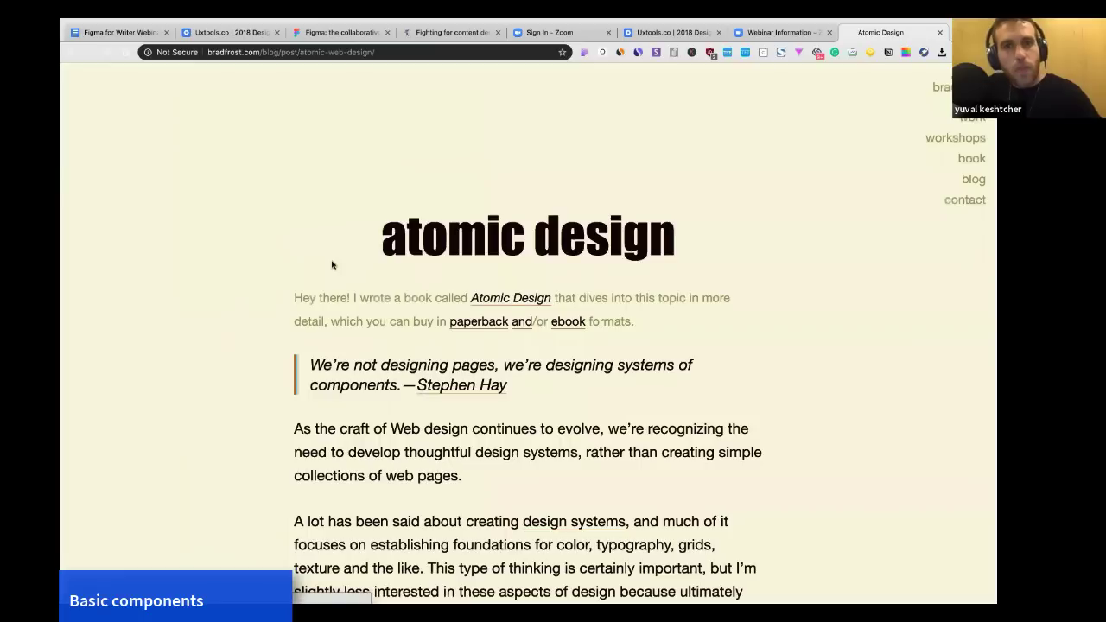
scroll(334, 264, down, 3)
click(374, 53)
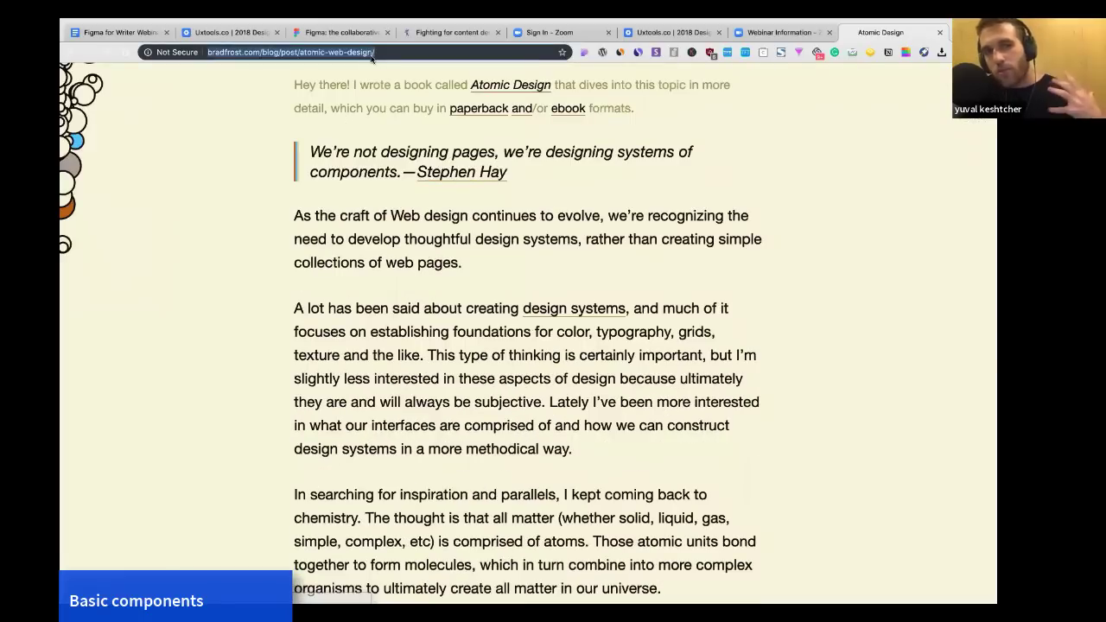
scroll(358, 254, down, 1)
scroll(358, 254, up, 1)
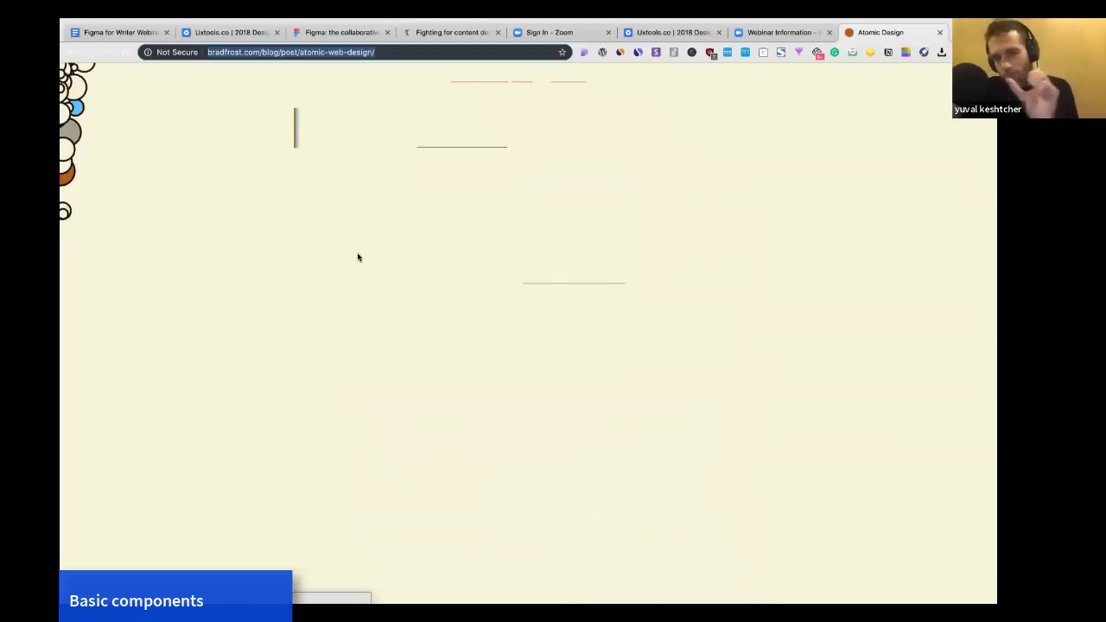
scroll(358, 255, down, 2)
scroll(358, 257, down, 15)
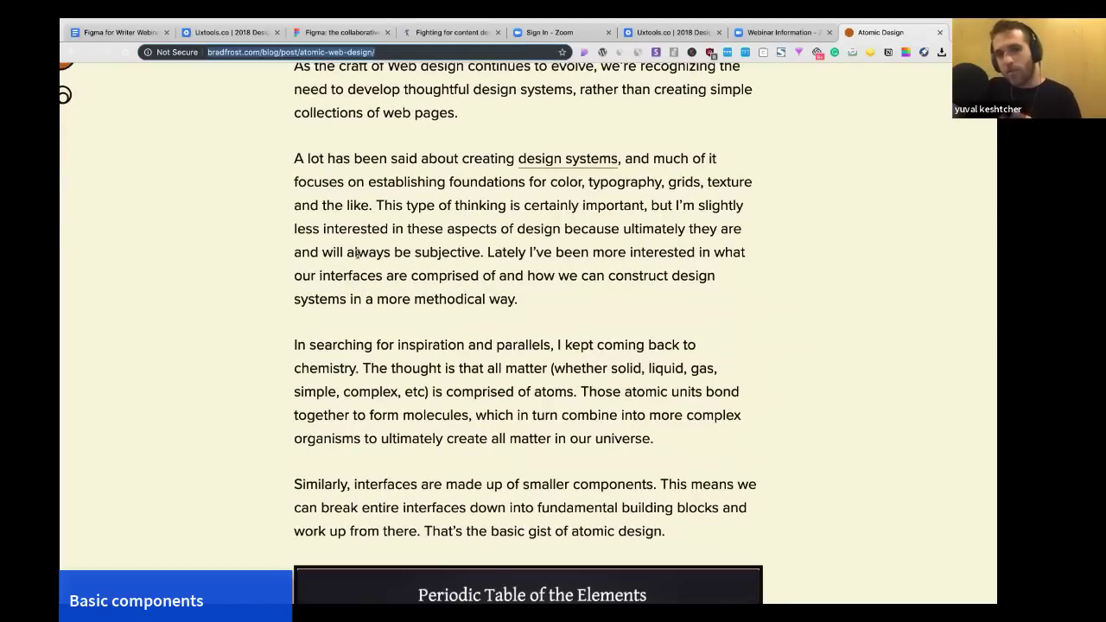
scroll(358, 257, up, 3)
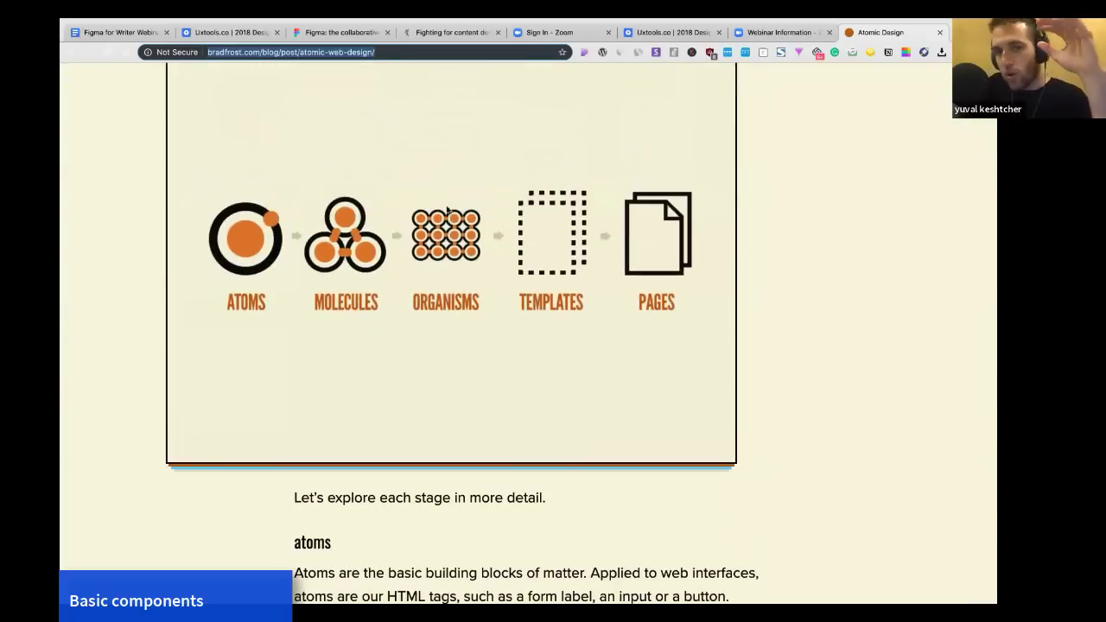
scroll(290, 256, up, 1)
scroll(289, 257, up, 1)
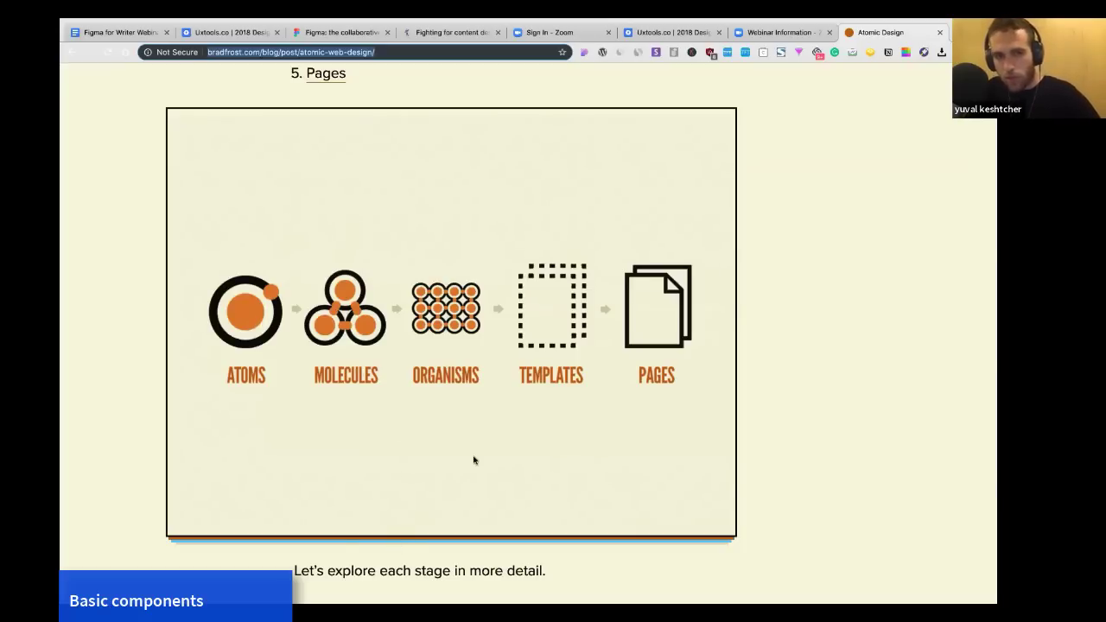
scroll(474, 459, down, 5)
scroll(473, 460, up, 1)
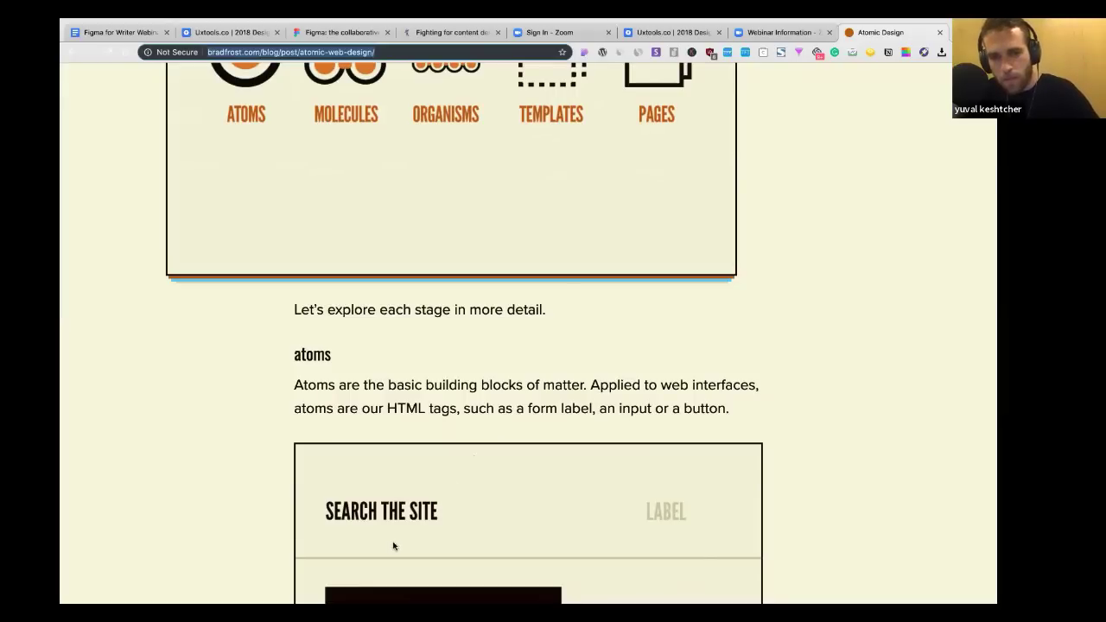
scroll(509, 398, up, 1)
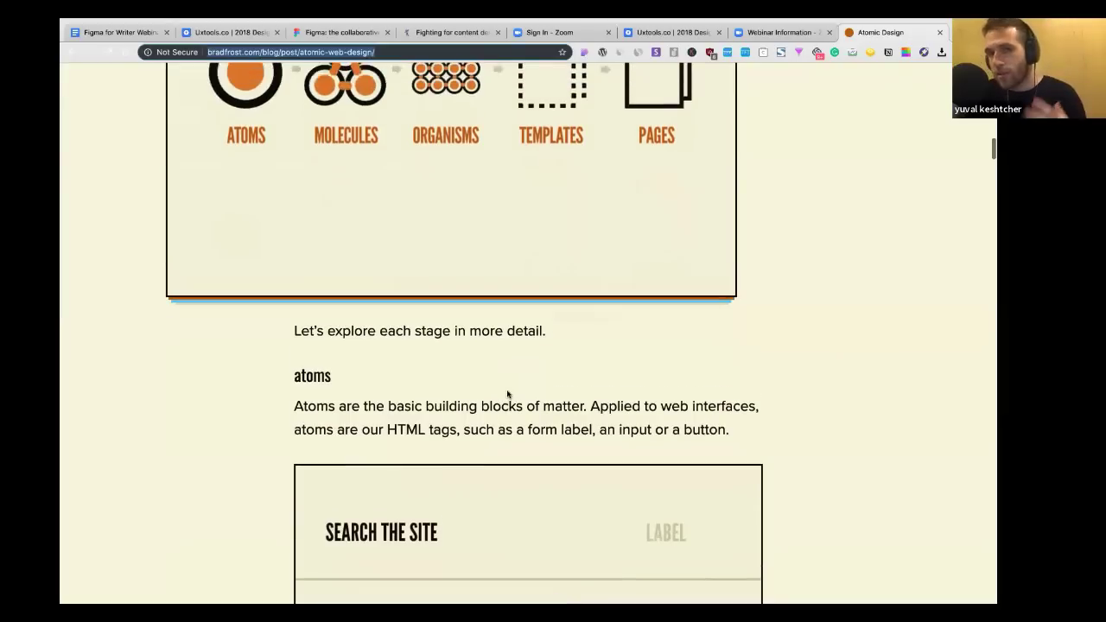
scroll(508, 395, down, 2)
click(400, 545)
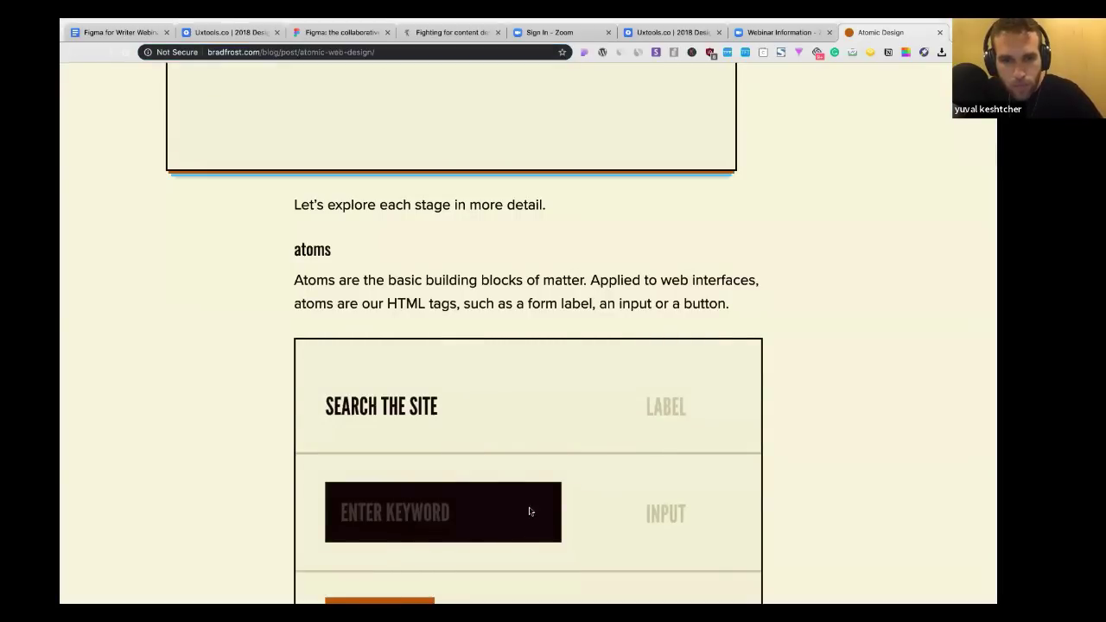
Glance at the UX tools survey tab and return to Figma.
key(super+Tab)
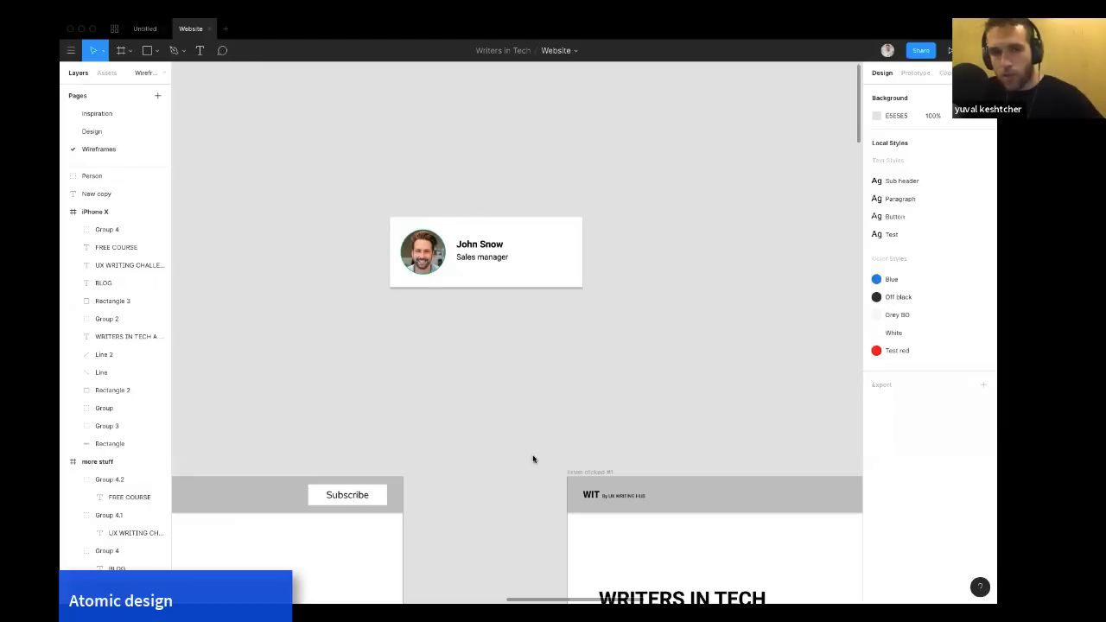
key(ctrl+Right)
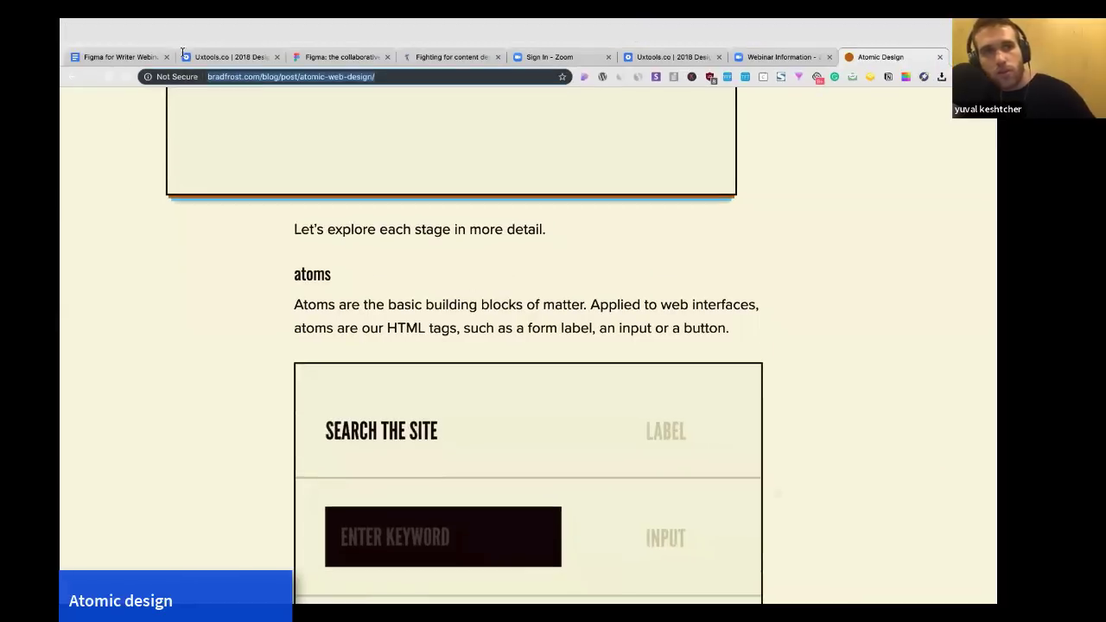
click(240, 35)
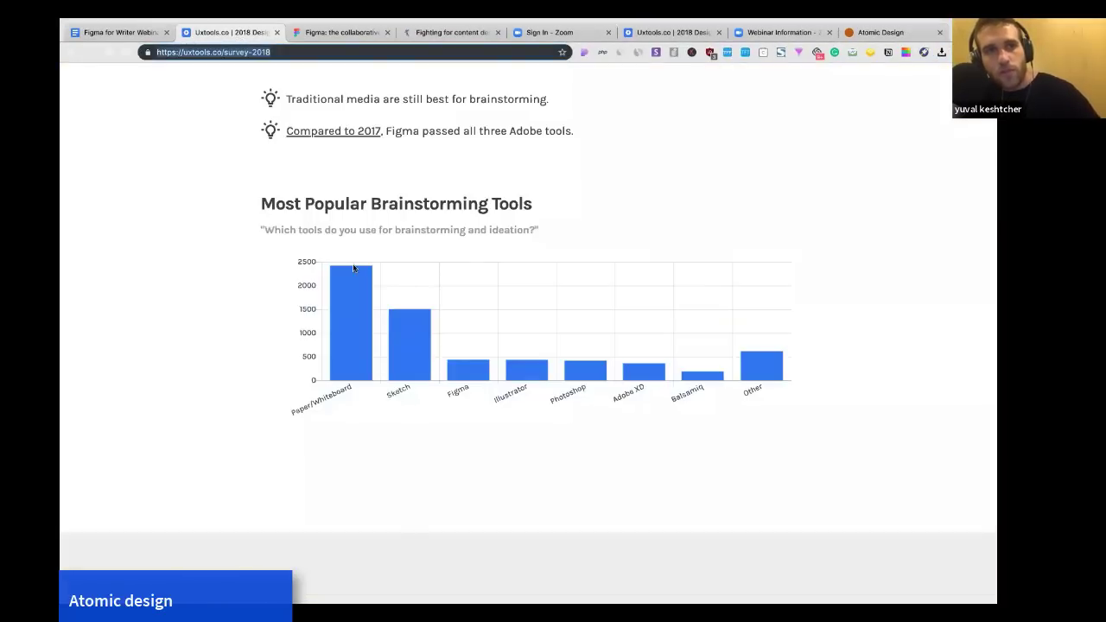
key(ctrl+Left)
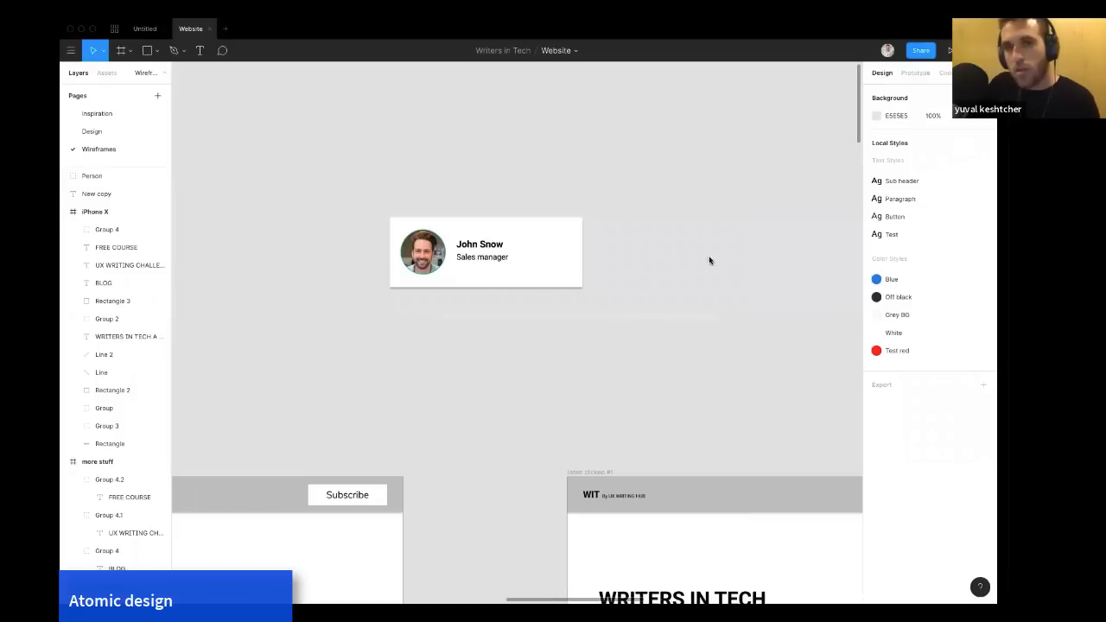
Rename the inner group holding the avatar and Name group as profile content.
scroll(610, 234, down, 1)
scroll(611, 235, right, 1)
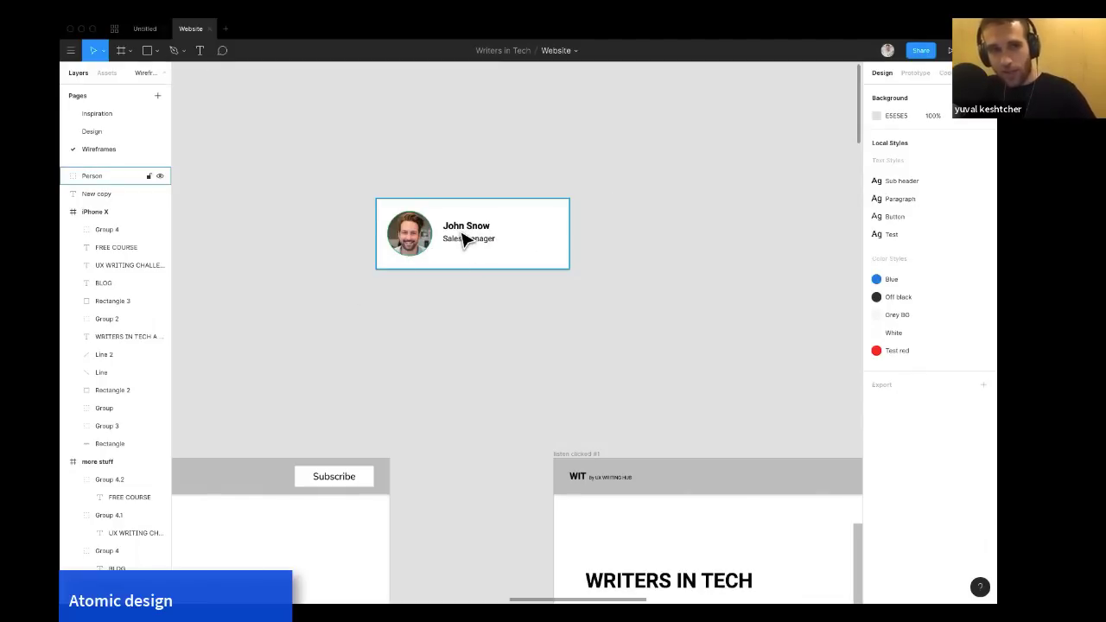
click(378, 240)
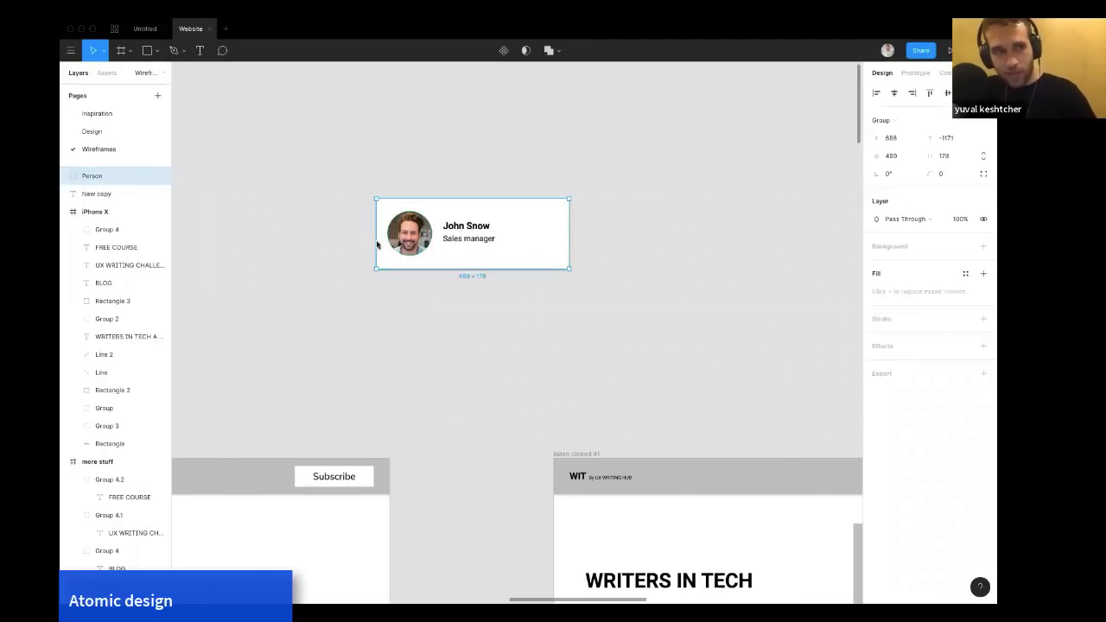
double_click(424, 238)
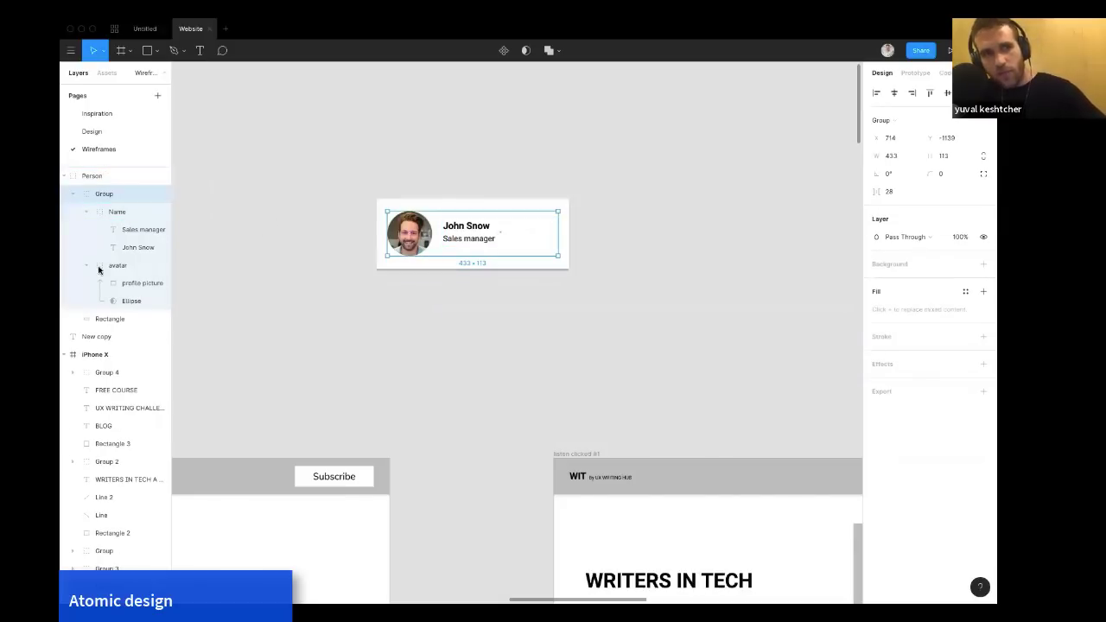
double_click(109, 197)
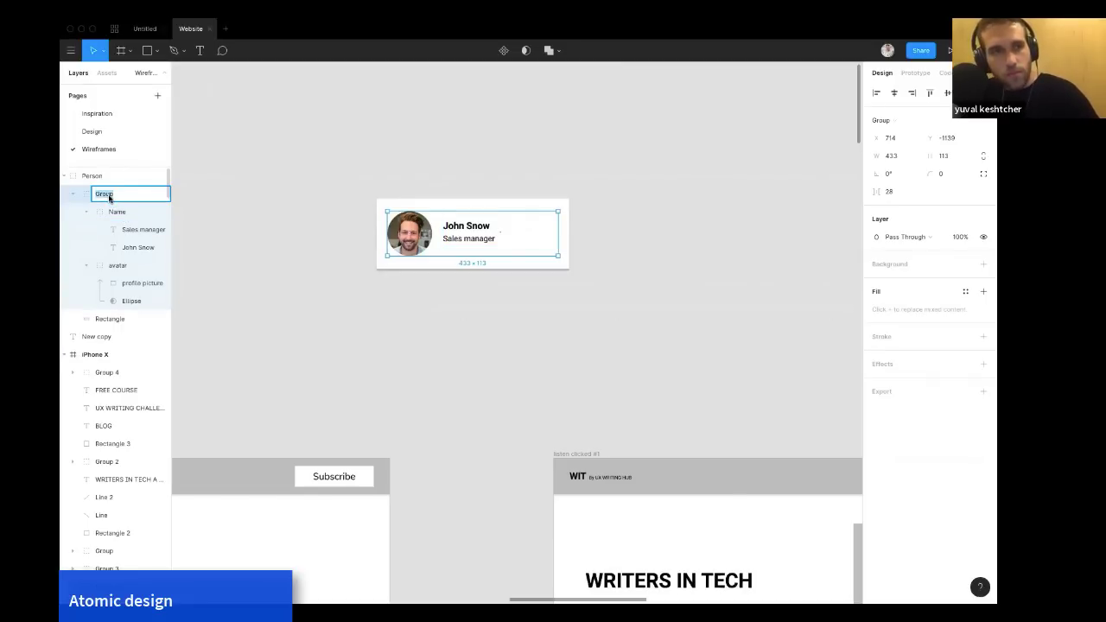
text(Perso)
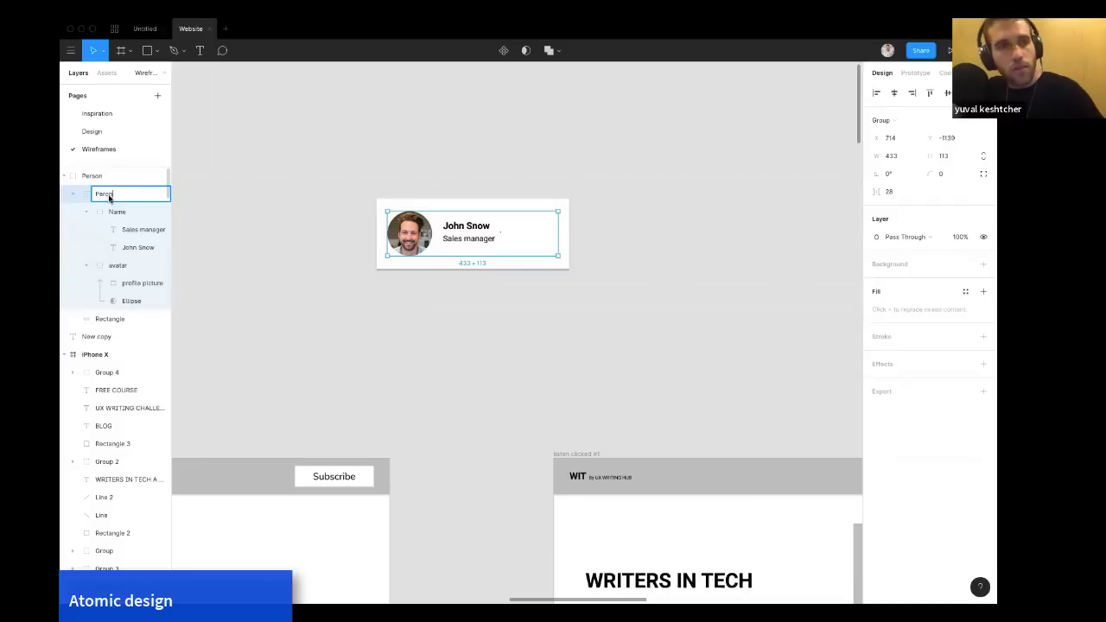
key(BackSpace)
key(BackSpace)
key(BackSpace)
key(BackSpace)
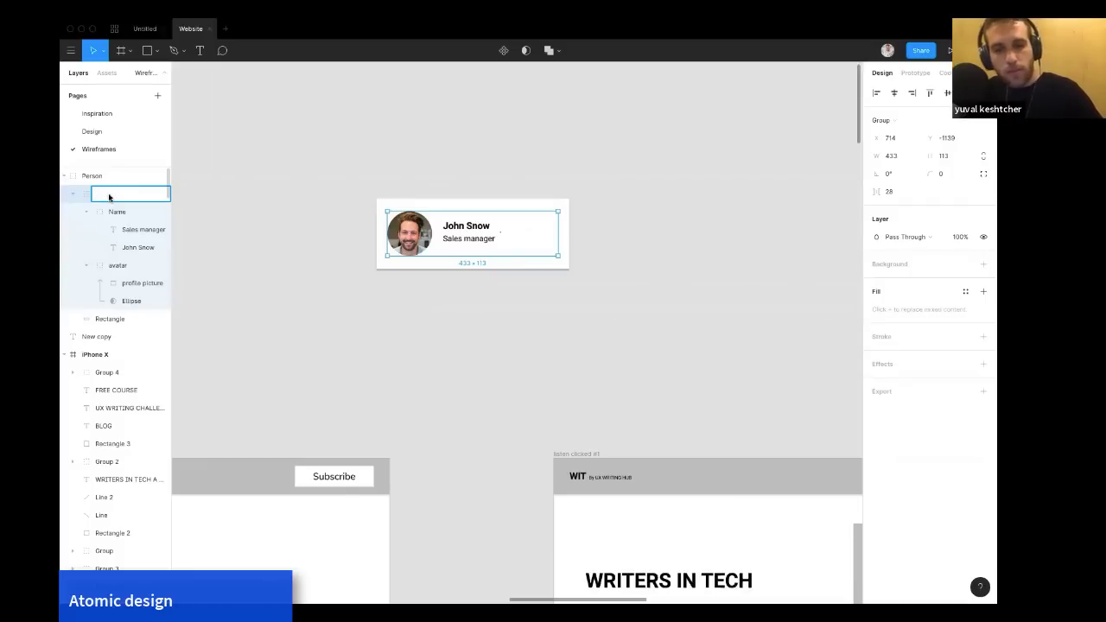
text(profil)
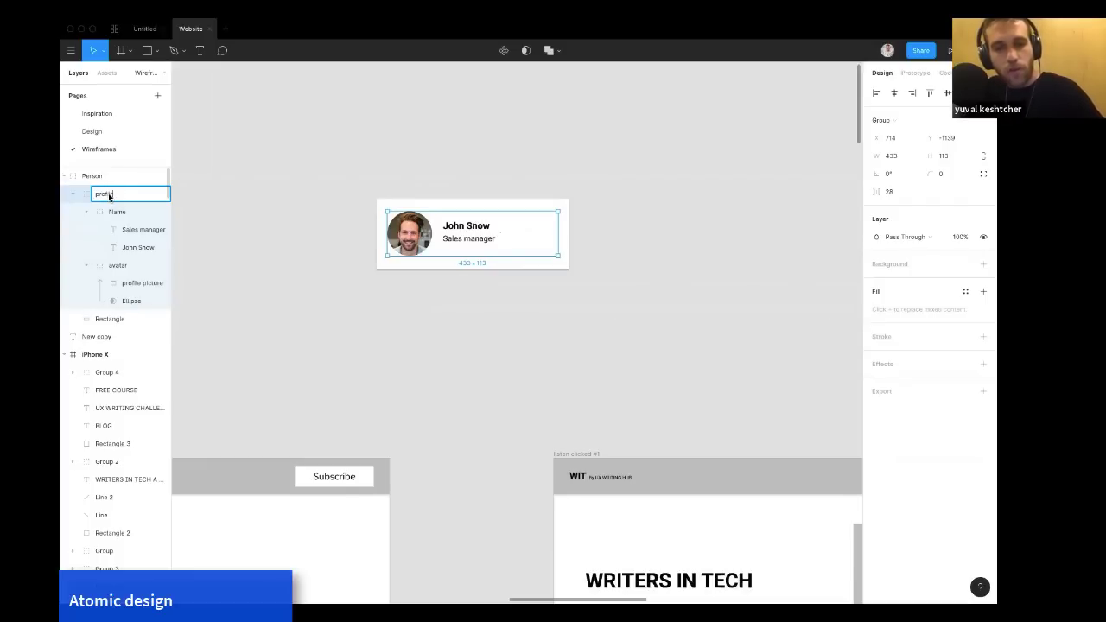
text(e content)
key(Return)
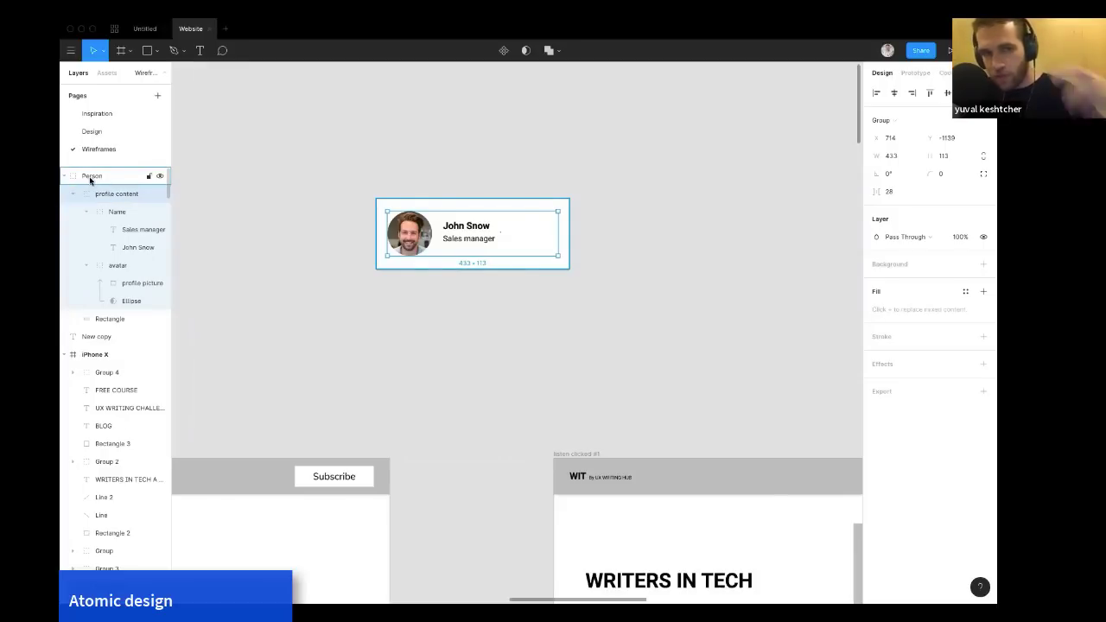
Rename the outer Person group as profile.
click(90, 178)
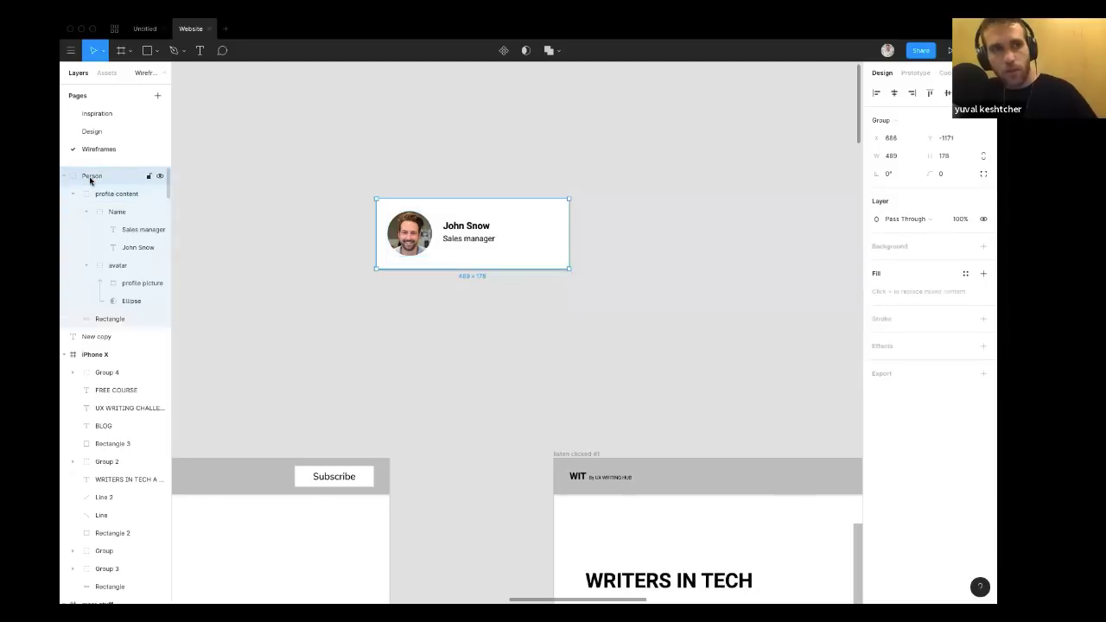
double_click(90, 178)
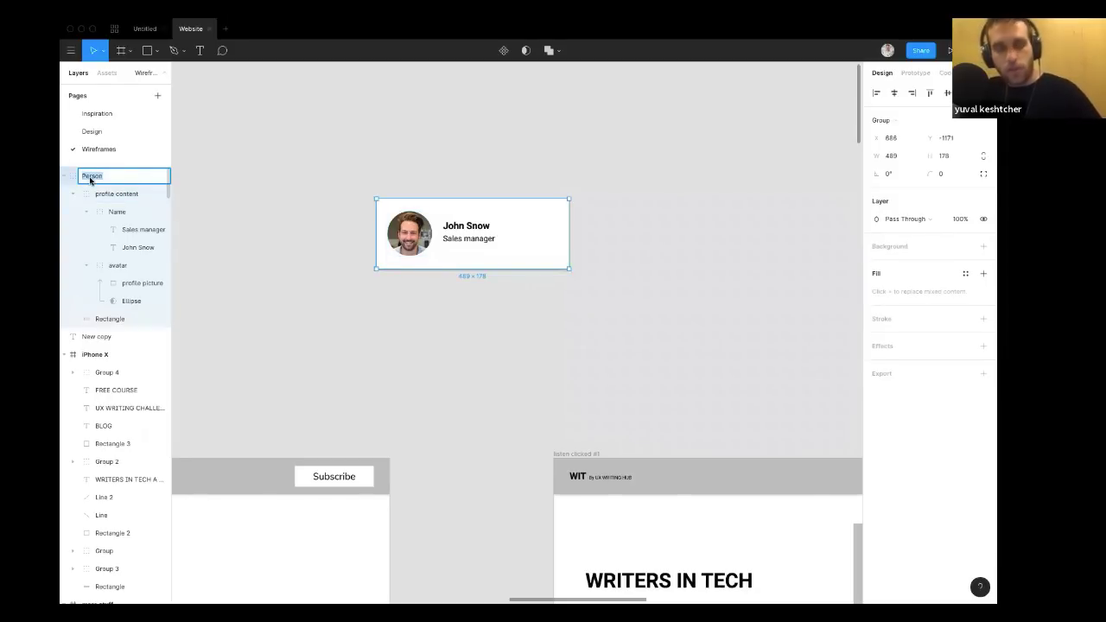
text(profile)
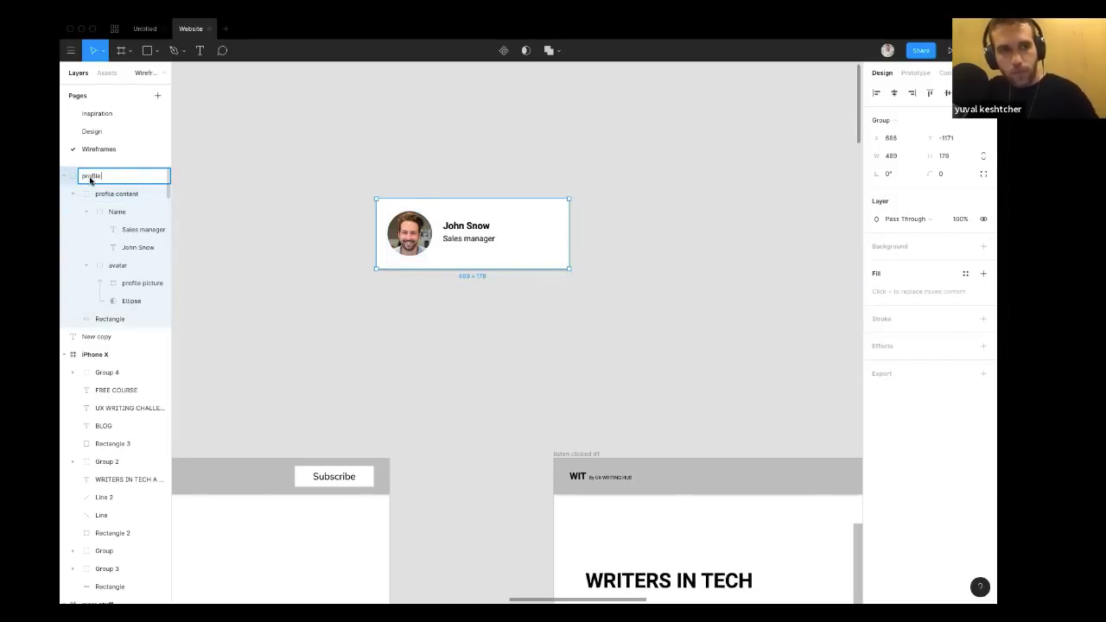
key(Return)
click(192, 177)
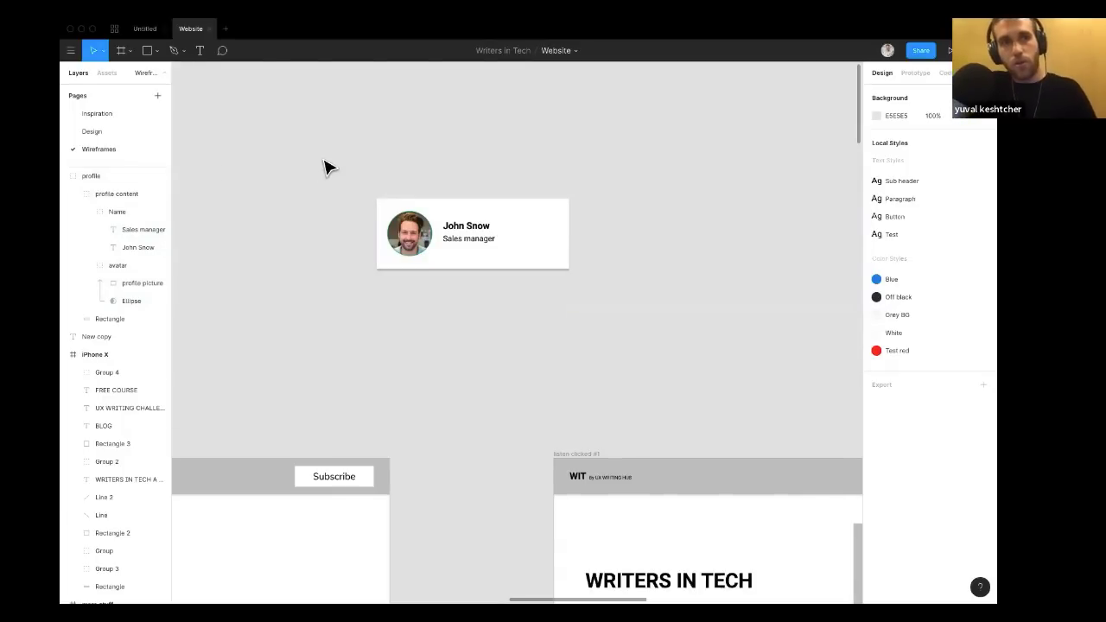
Drill into the card's nested groups on the canvas, from the profile group down to the John Snow text.
click(393, 211)
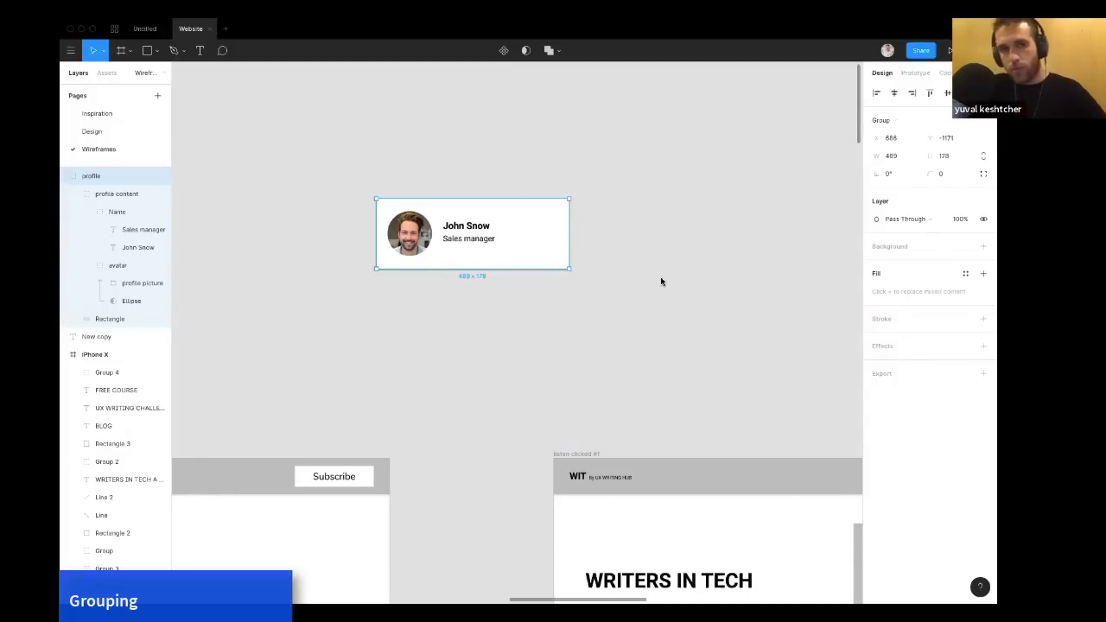
scroll(662, 279, up, 1)
scroll(662, 279, right, 1)
click(612, 251)
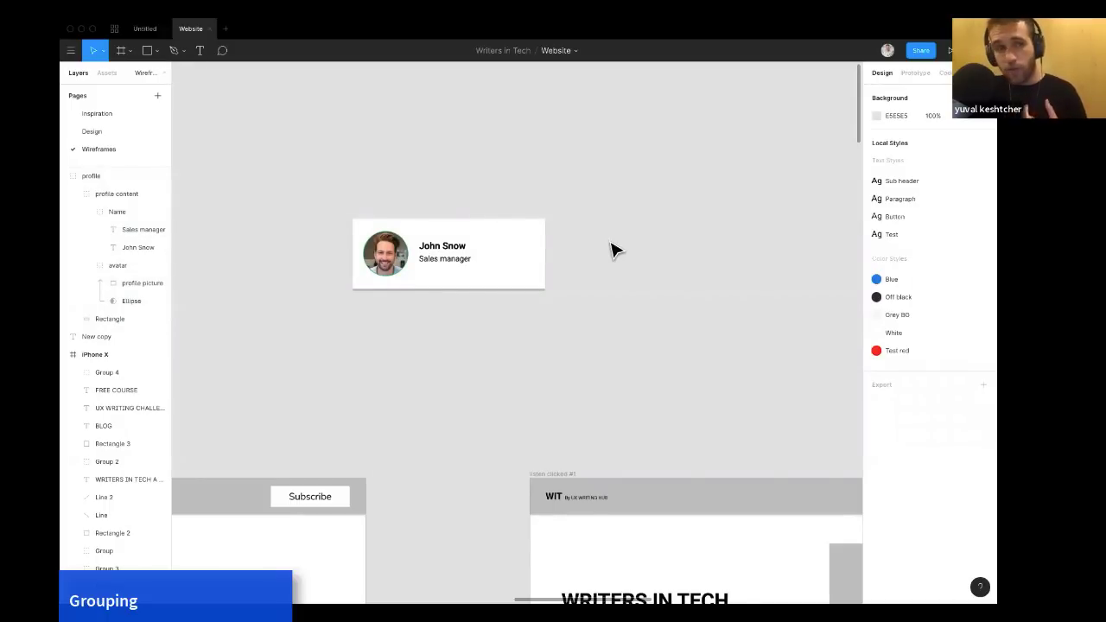
click(529, 258)
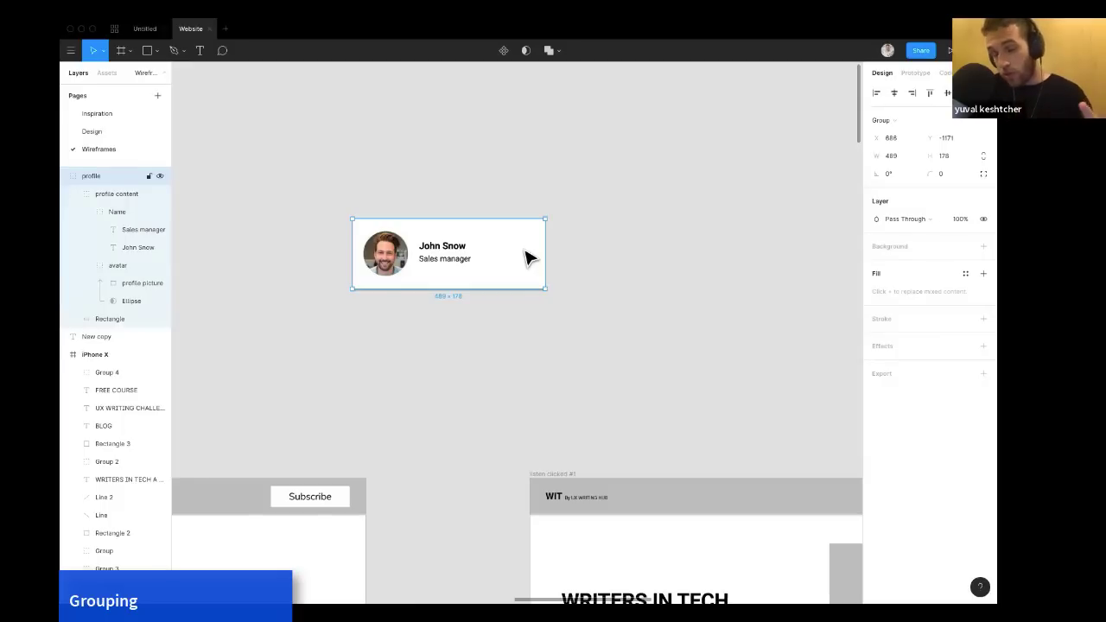
click(597, 239)
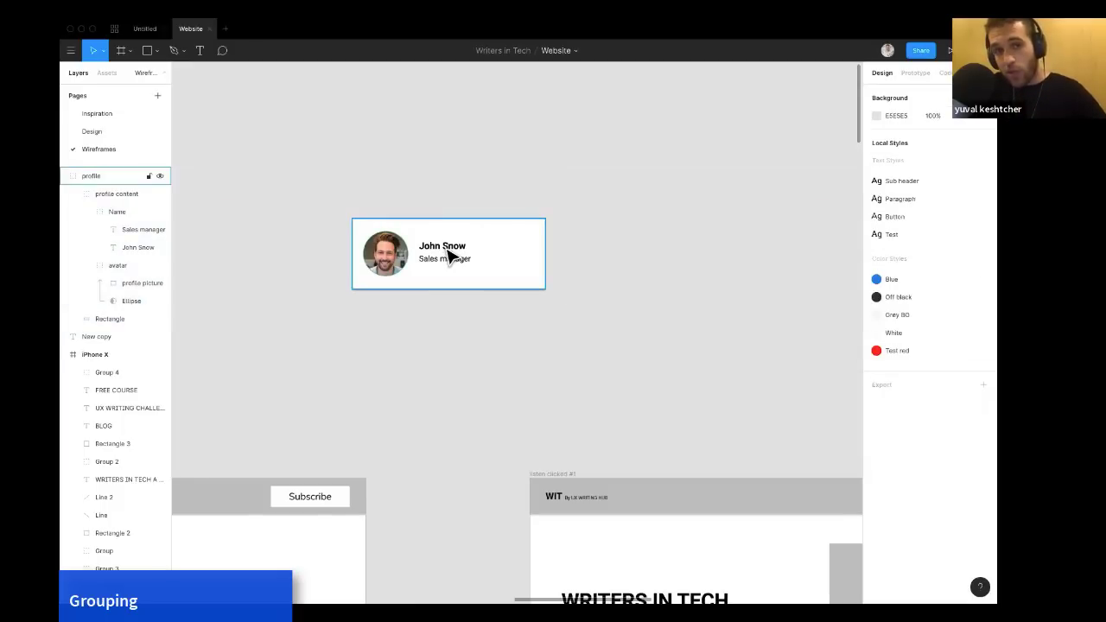
double_click(449, 254)
click(637, 200)
double_click(493, 250)
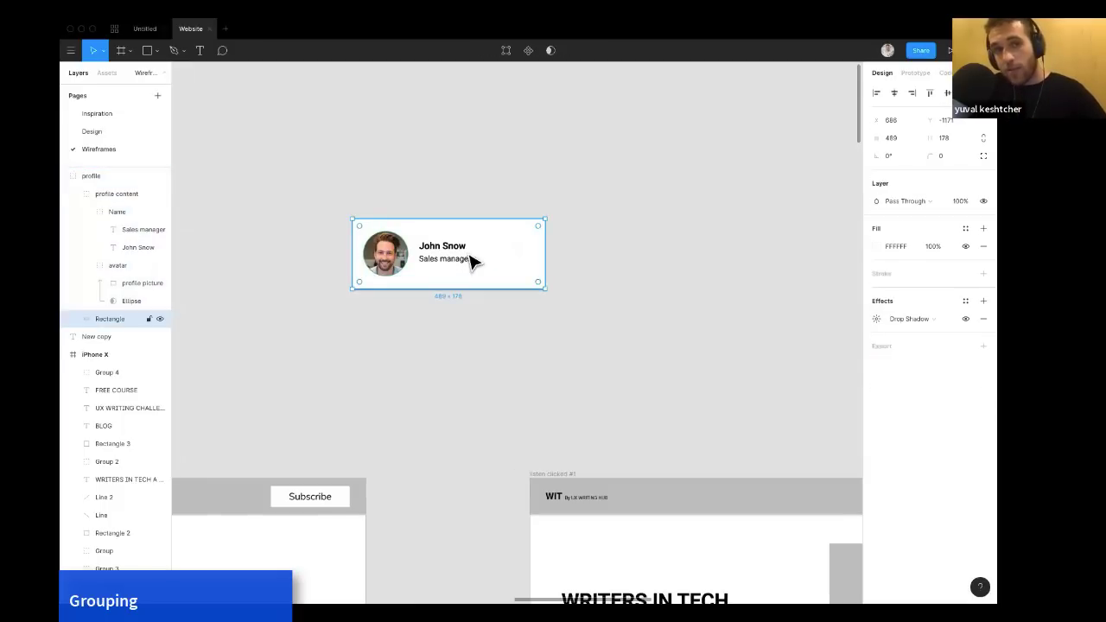
double_click(469, 254)
click(440, 217)
double_click(423, 253)
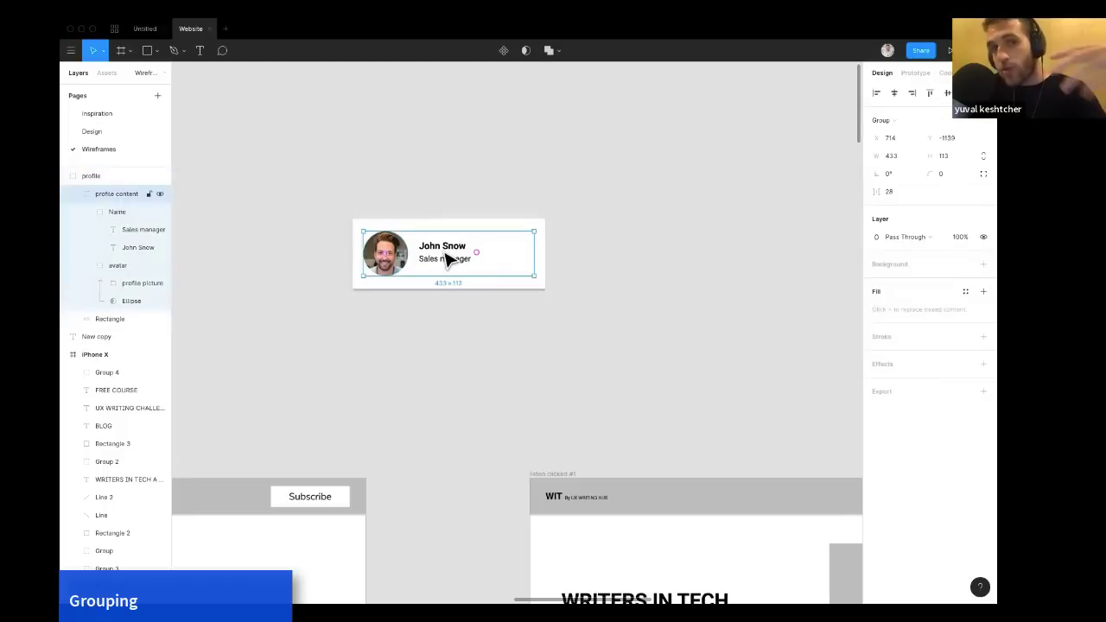
double_click(443, 259)
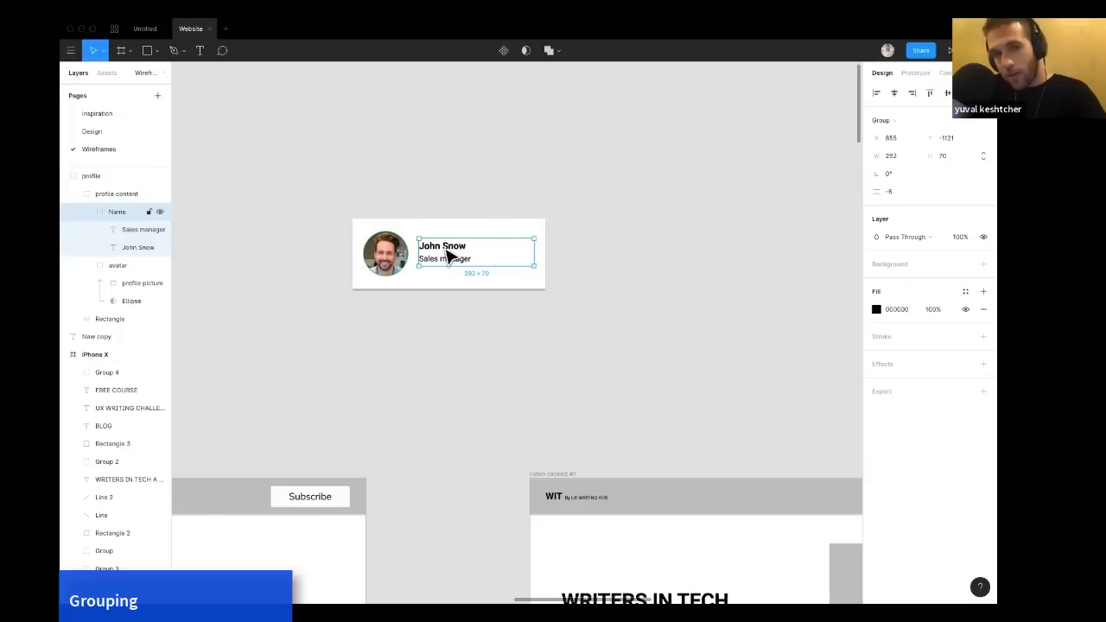
double_click(446, 253)
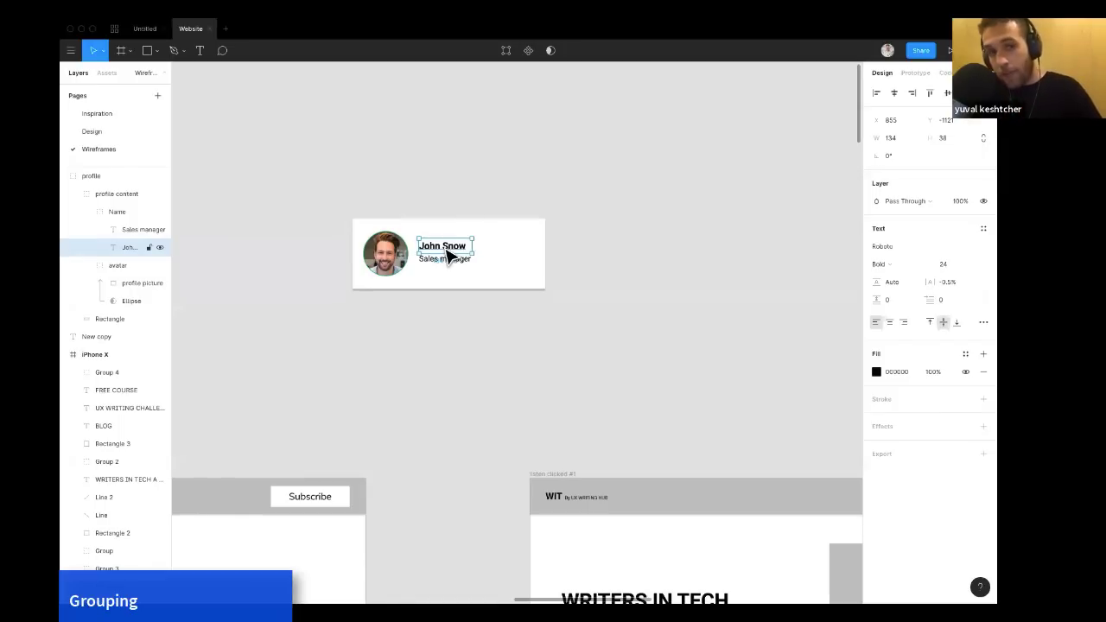
click(471, 206)
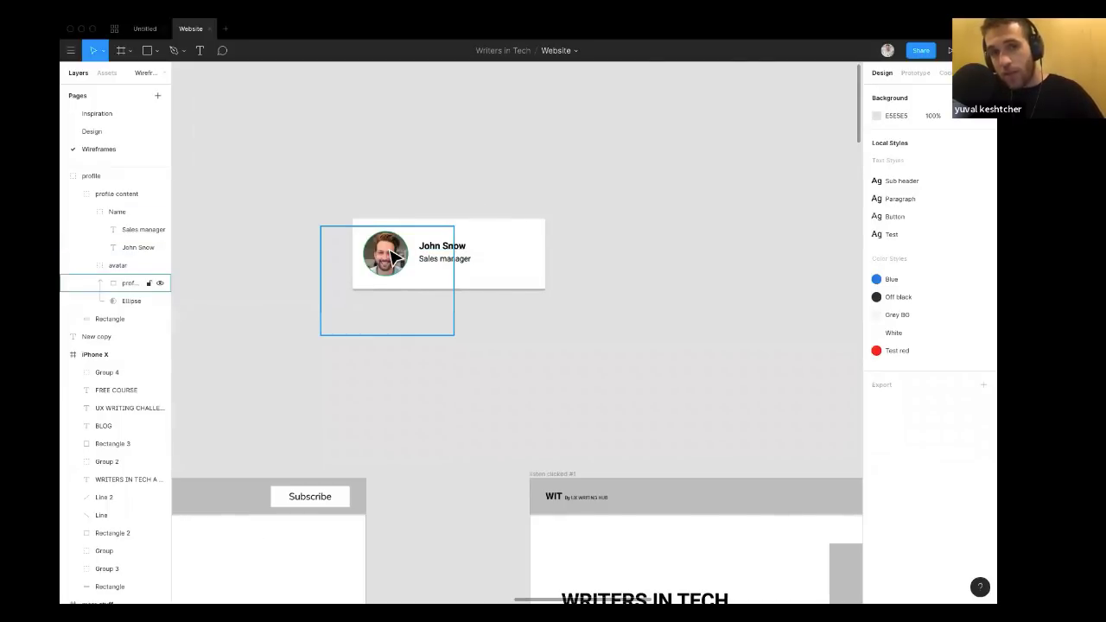
Repeat selecting the card's nested layers and the whole profile group to show how grouped selection works.
click(449, 257)
double_click(450, 257)
double_click(449, 257)
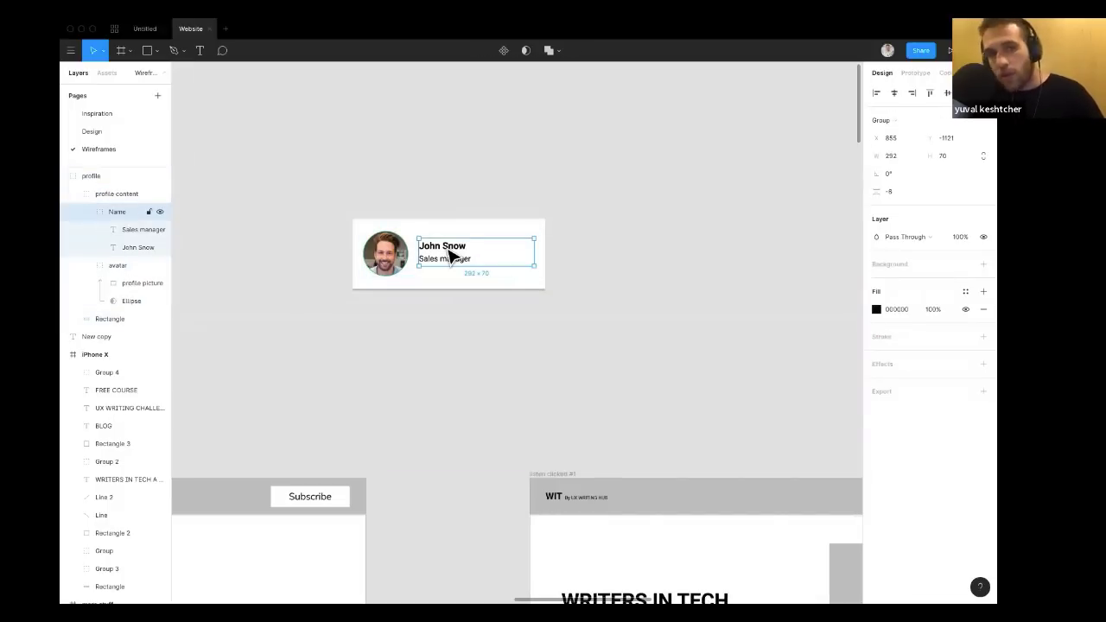
double_click(449, 251)
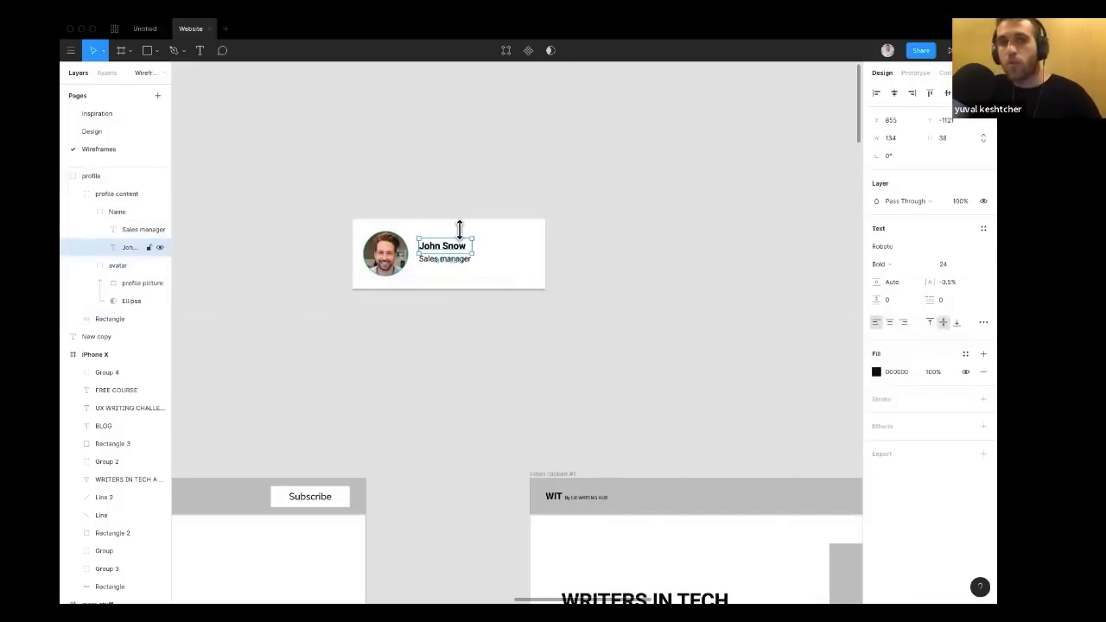
click(506, 190)
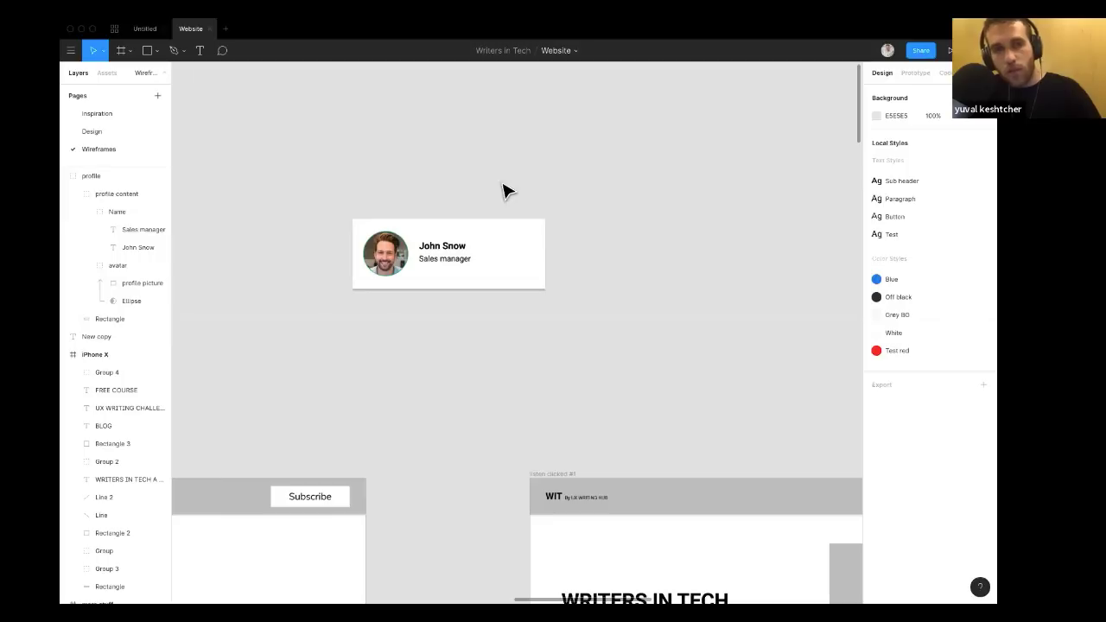
click(448, 252)
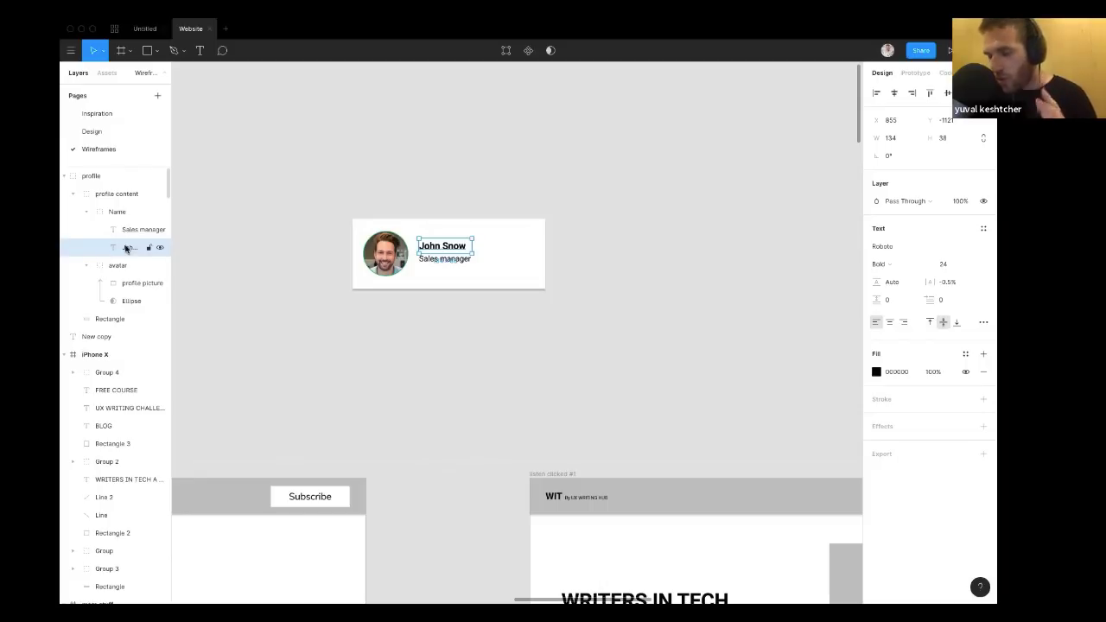
click(320, 181)
scroll(346, 225, right, 2)
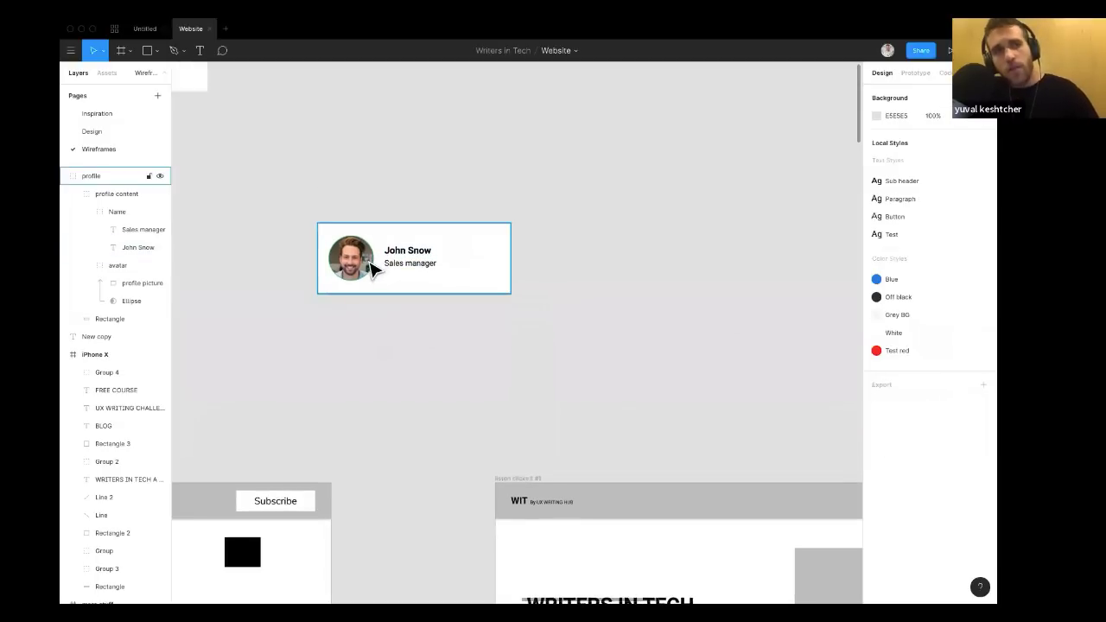
click(373, 270)
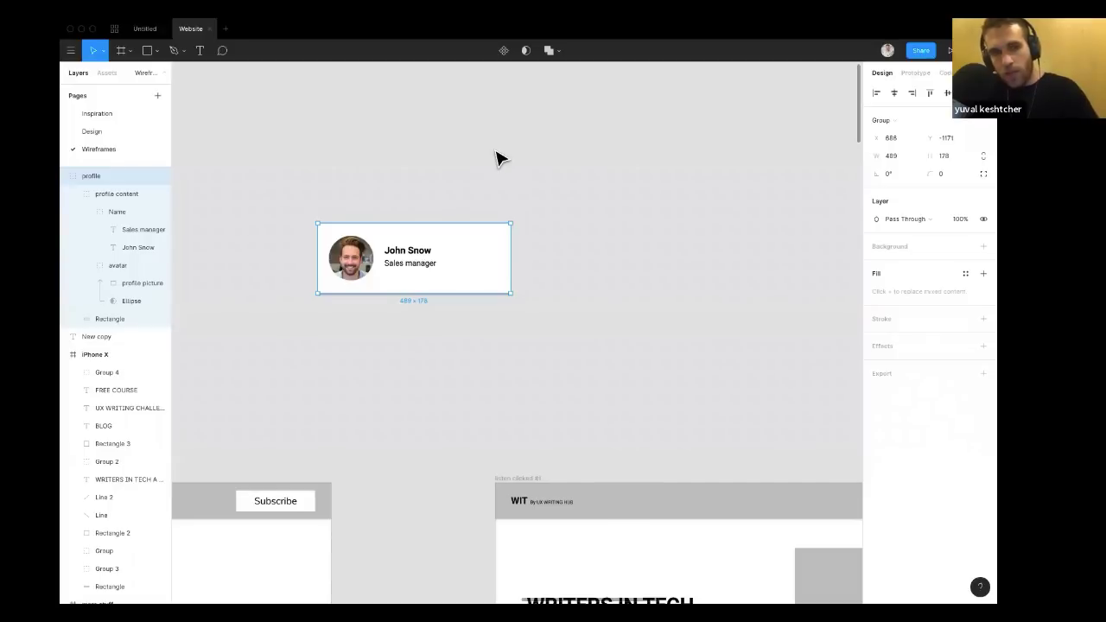
click(497, 158)
scroll(496, 156, right, 1)
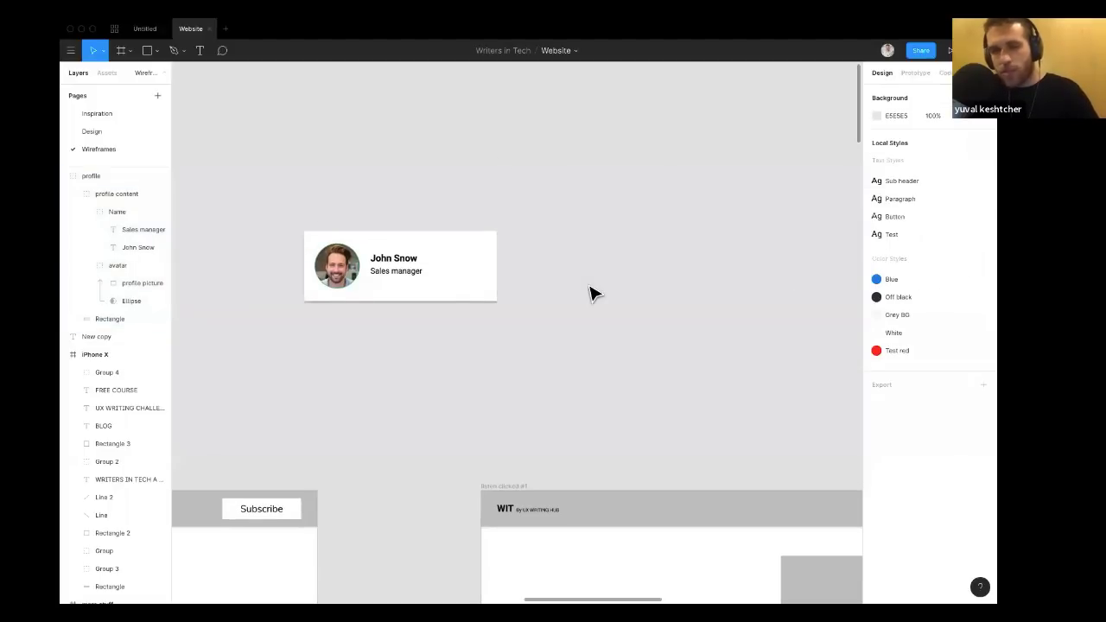
scroll(587, 292, left, 2)
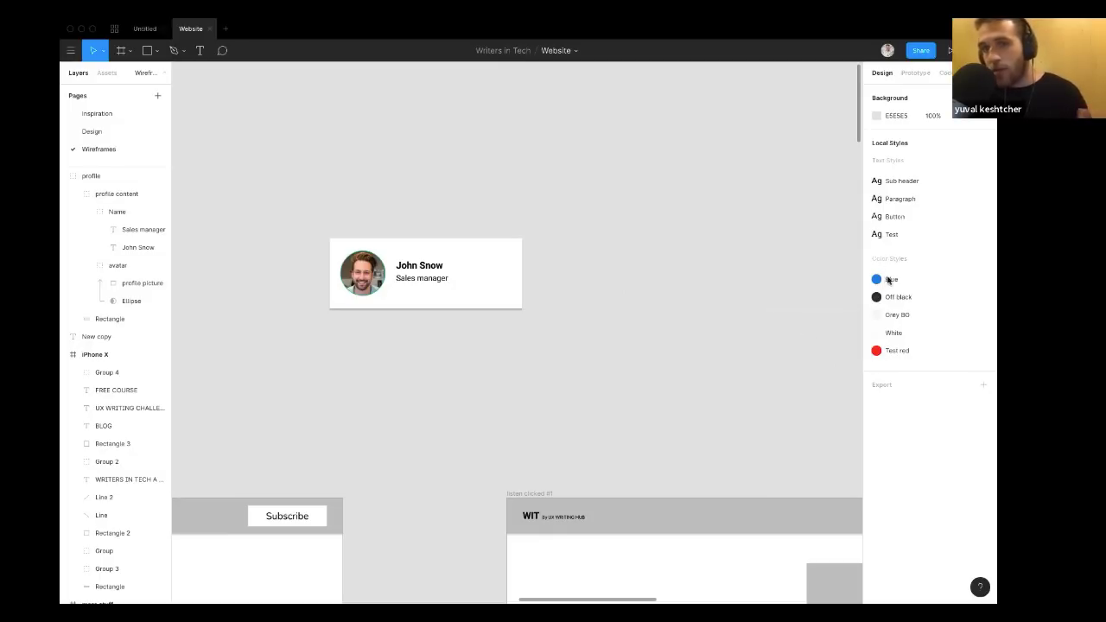
Apply the Sub header text style to the John Snow name and widen its text box.
click(441, 268)
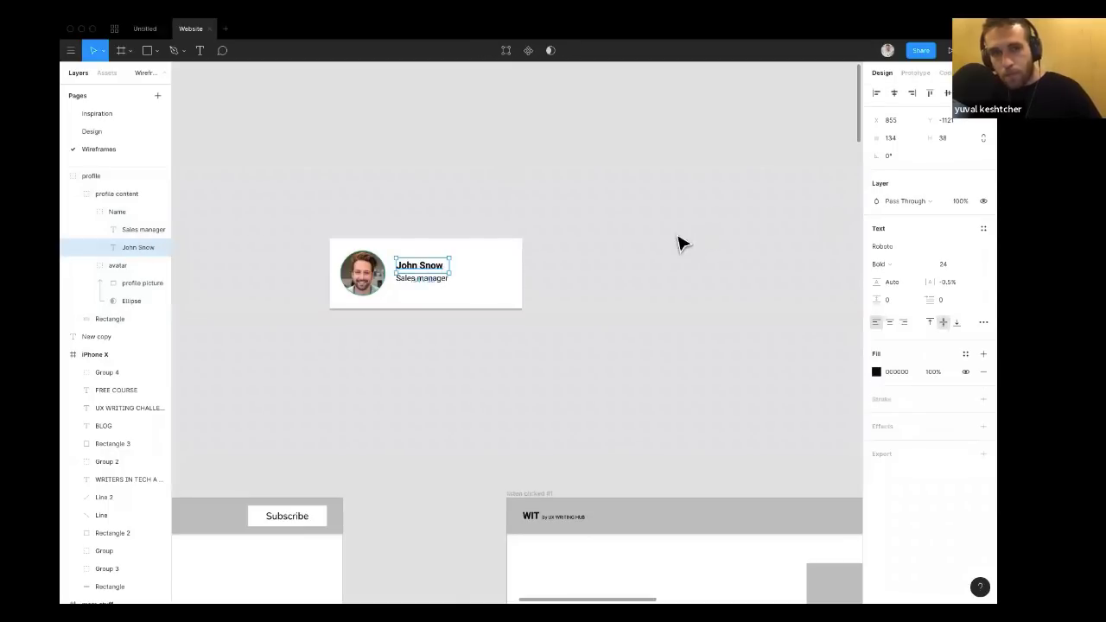
click(678, 243)
click(425, 267)
click(419, 271)
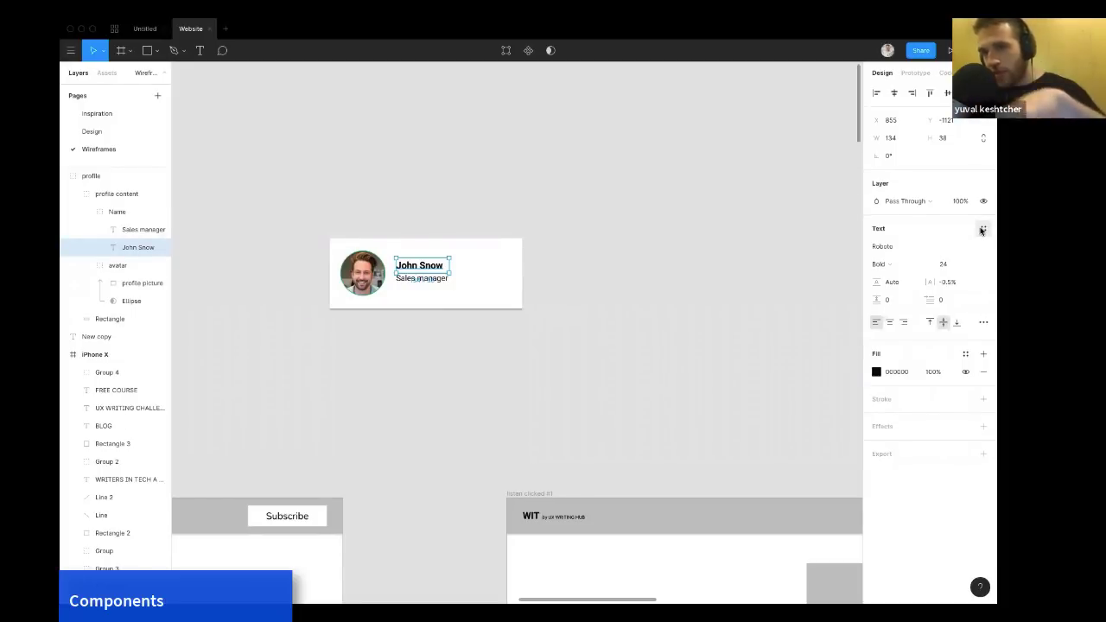
click(981, 230)
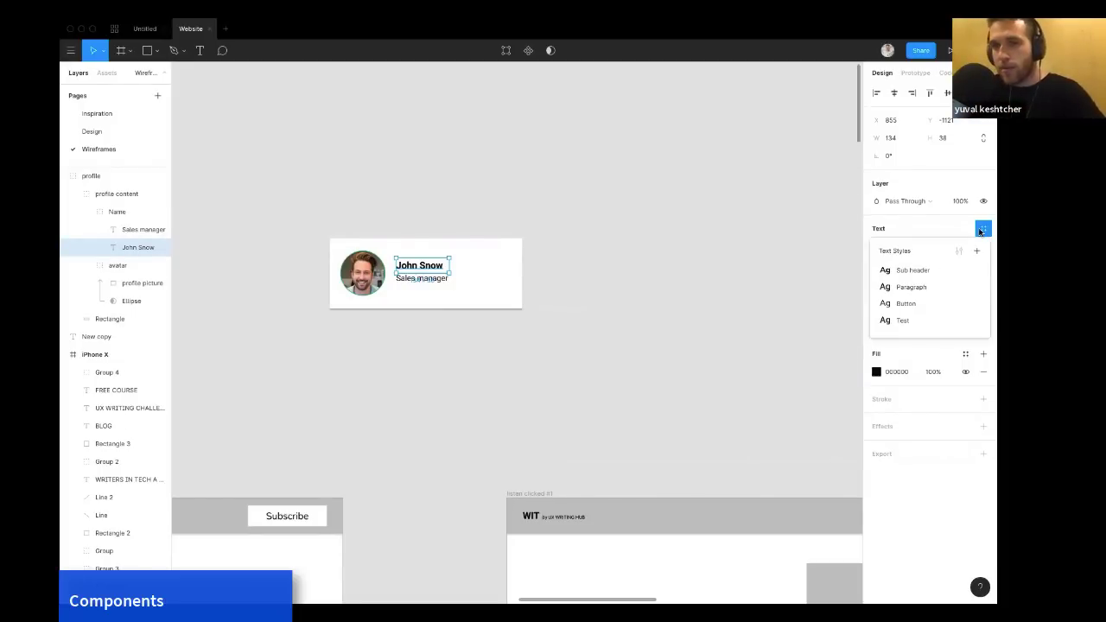
click(913, 270)
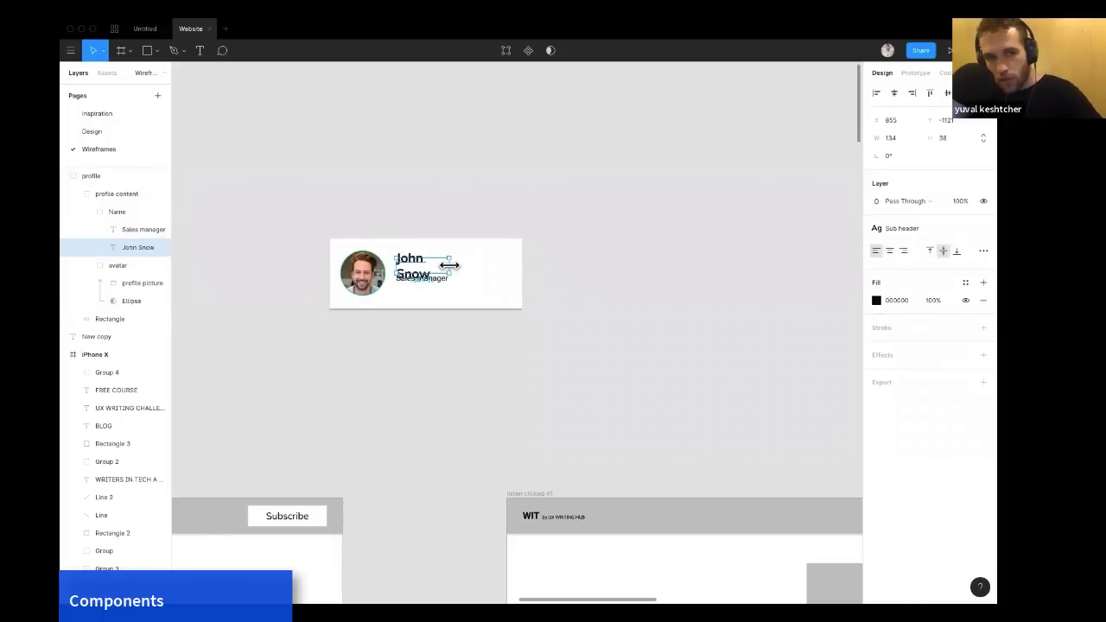
drag(449, 264, 493, 260)
click(564, 249)
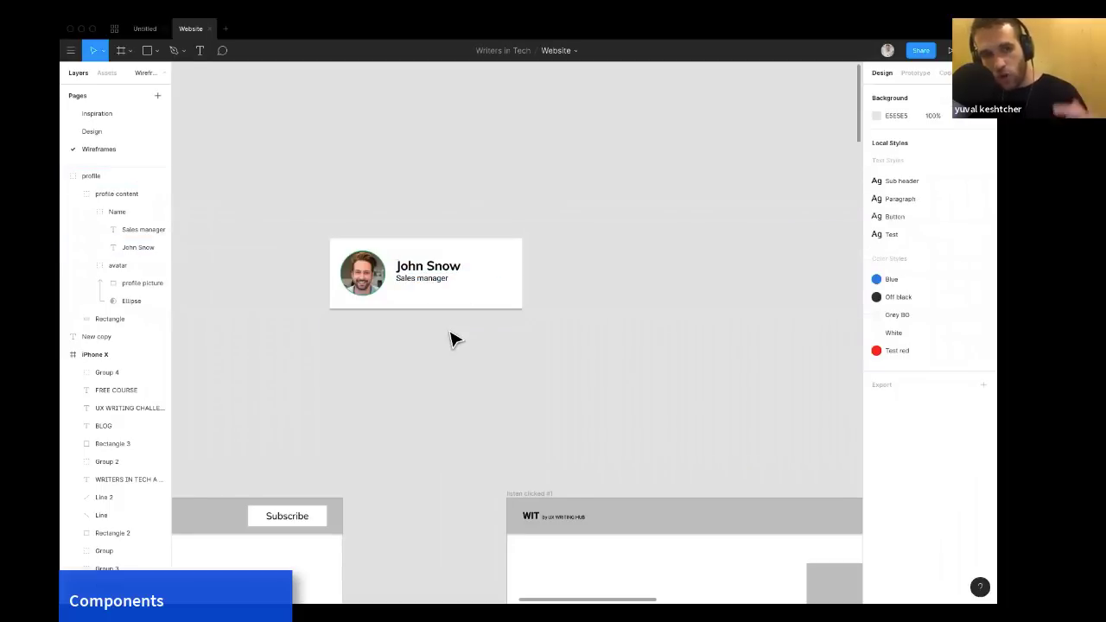
Apply the Paragraph text style to the Sales manager text.
click(421, 288)
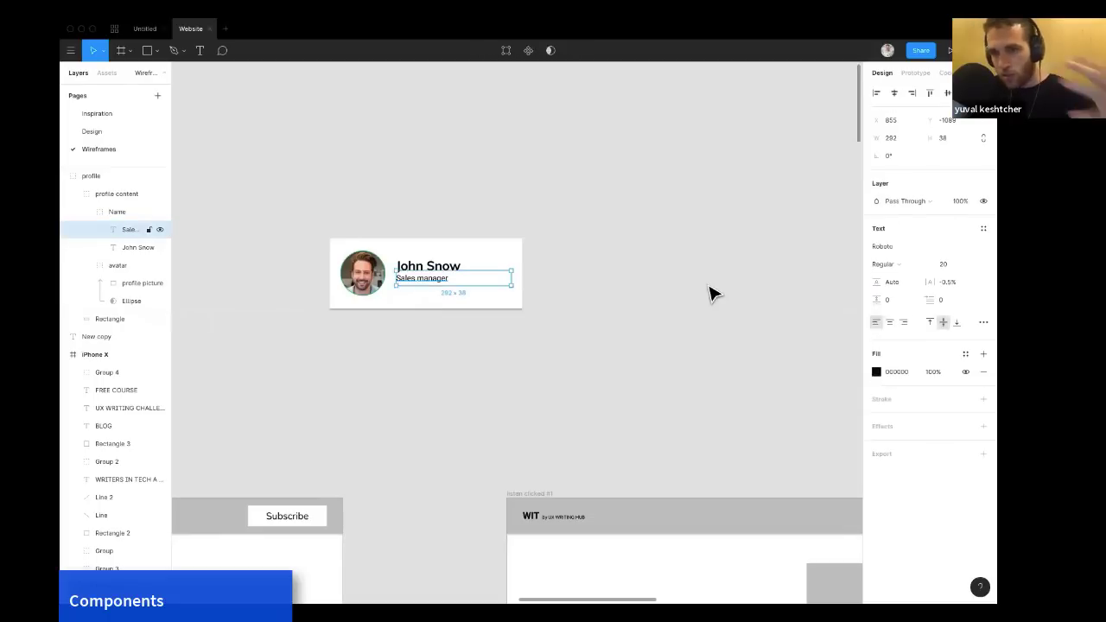
click(981, 228)
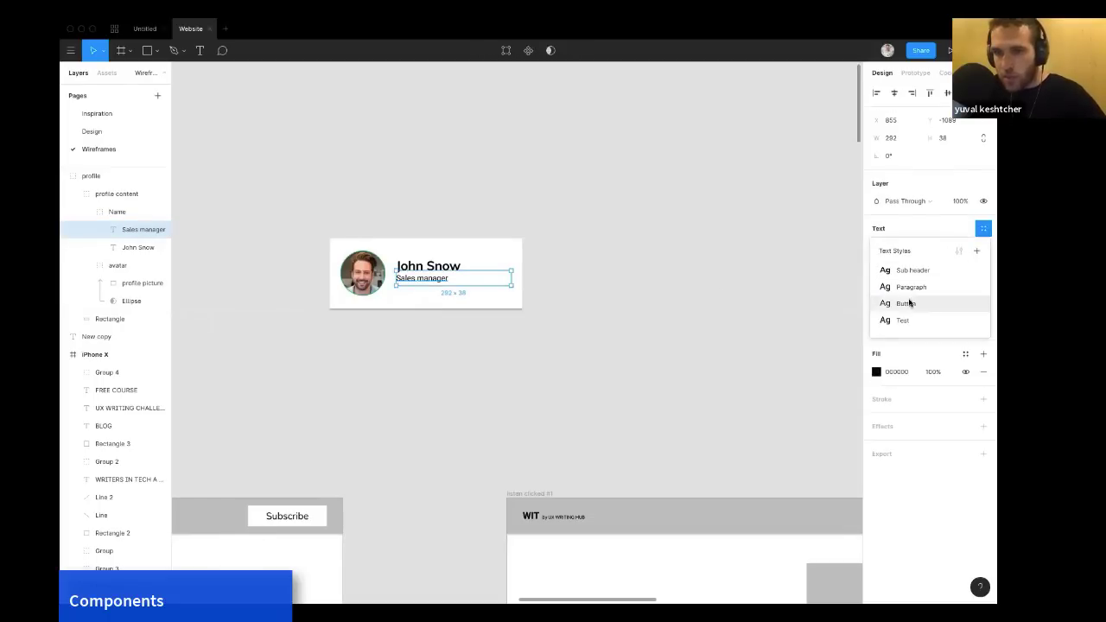
click(914, 296)
Nudge the Sales manager text vertically to adjust its spacing below the name.
key(Down)
key(Down)
key(Down)
key(Down)
key(Down)
key(Down)
key(Down)
key(Down)
key(Down)
key(Down)
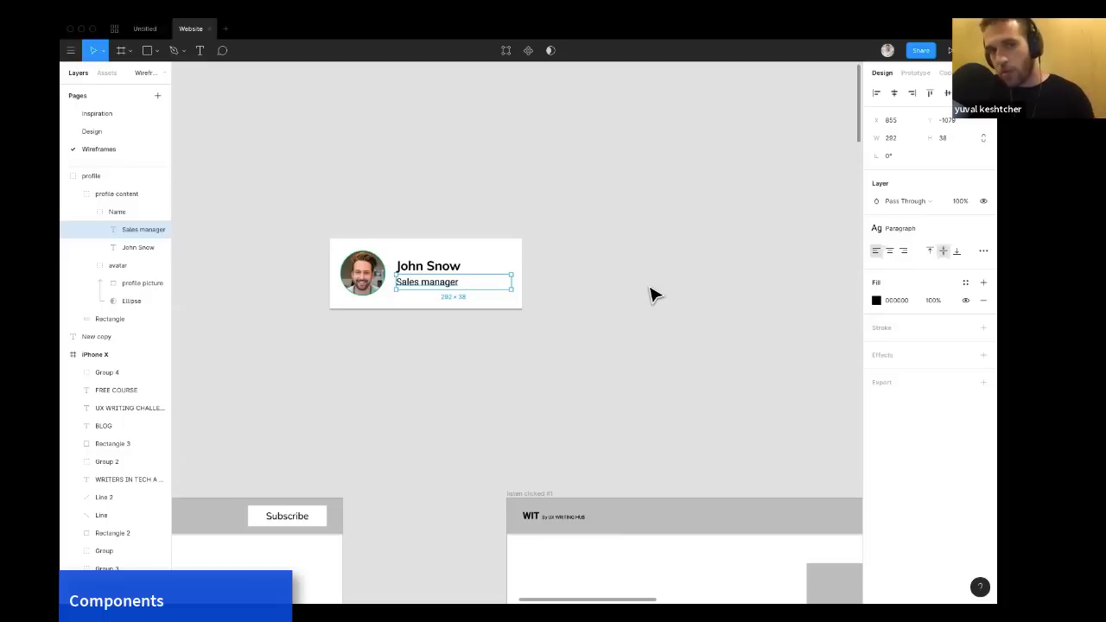
key(Down)
key(Down)
key(Down)
key(Down)
key(Down)
key(Down)
key(Down)
key(Down)
key(Down)
key(Down)
key(Down)
key(Down)
key(Down)
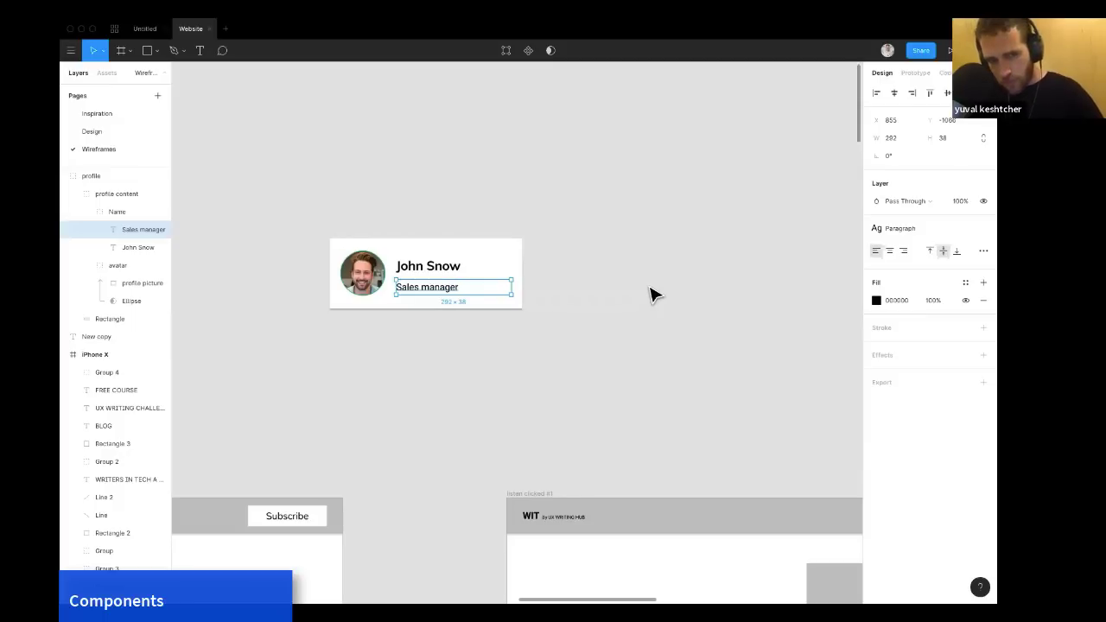
key(Down)
key(Down)
key(Down)
key(Down)
key(Down)
key(Down)
key(Down)
key(Down)
key(Down)
key(Down)
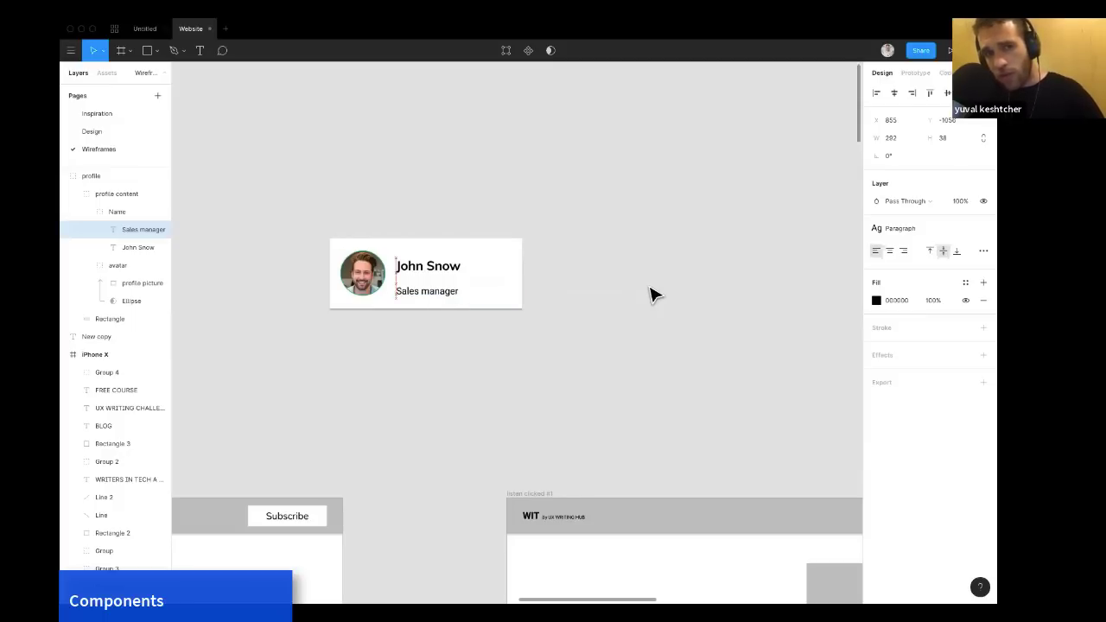
key(shift+Up)
key(shift+Up)
key(shift+Down)
key(shift+Down)
key(shift+Down)
key(shift+Up)
key(shift+Up)
key(shift+Up)
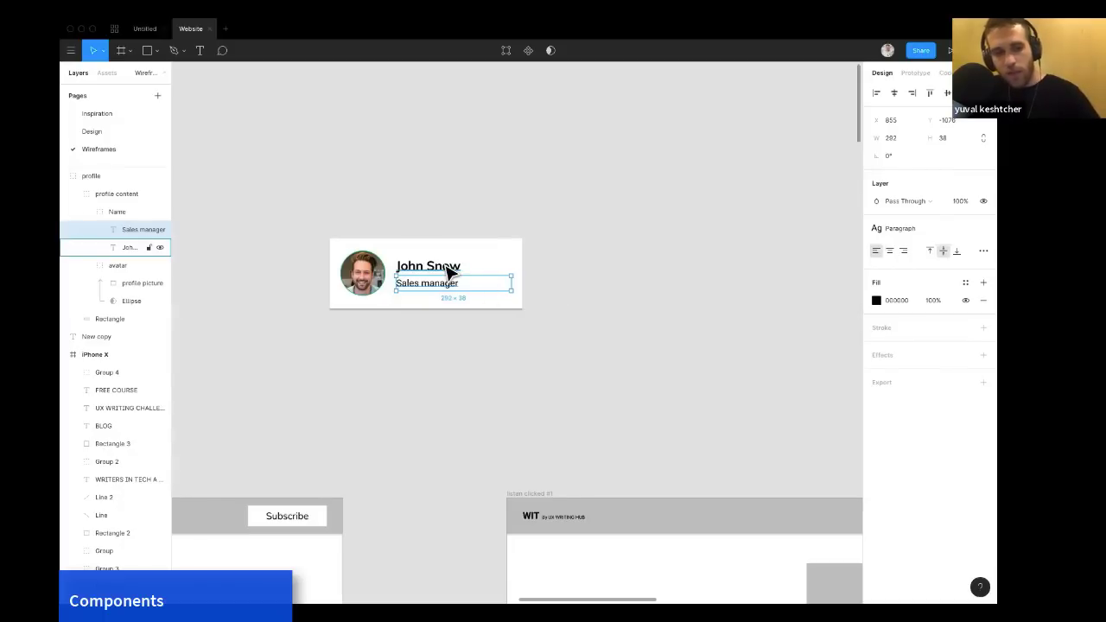
Check the spacing between the Sales manager text and the surrounding card elements.
key(alt)
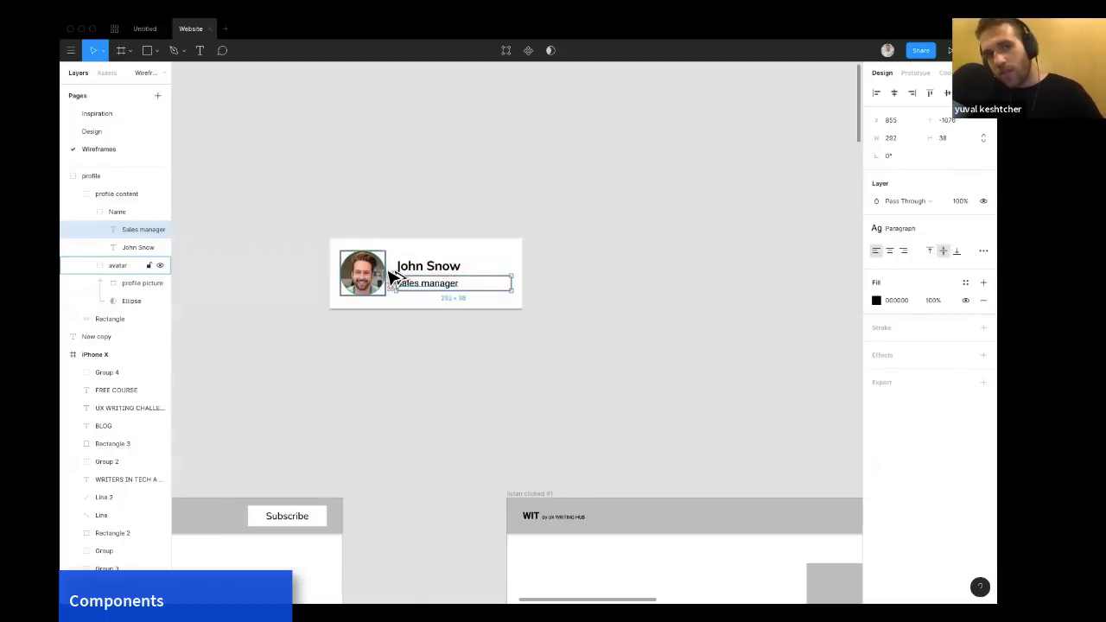
key(alt)
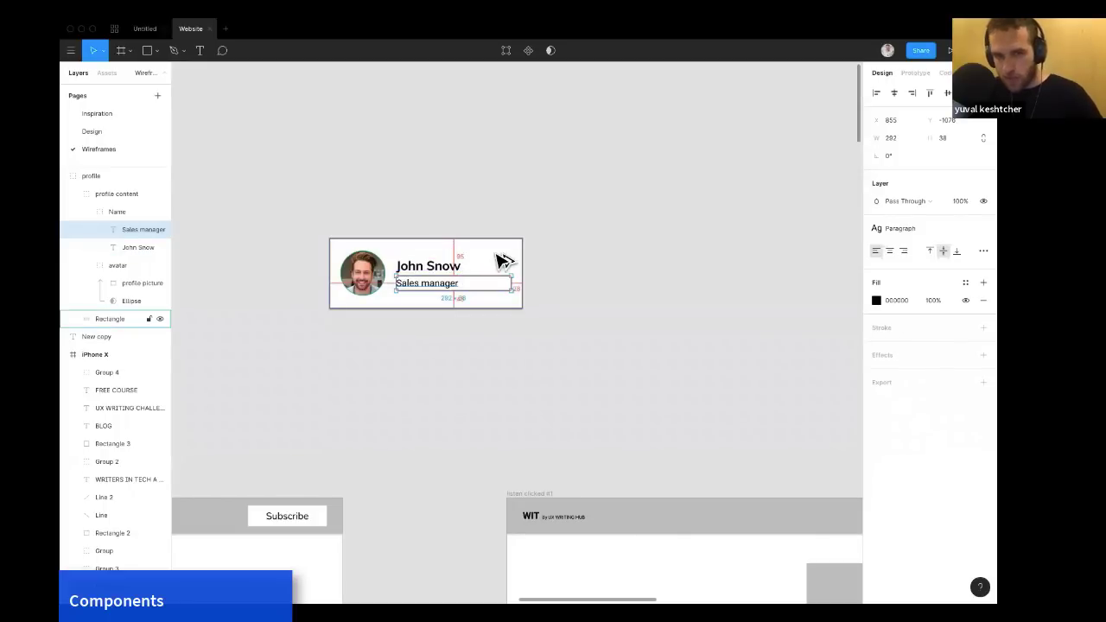
click(386, 364)
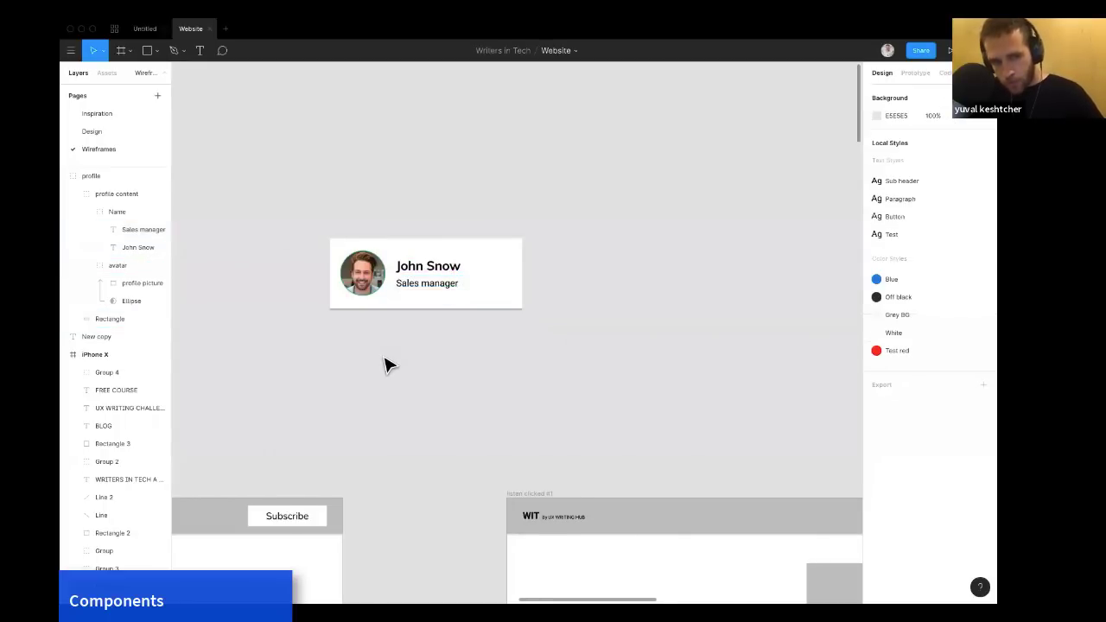
Inspect the Sales manager text box on the profile card.
scroll(386, 365, down, 5)
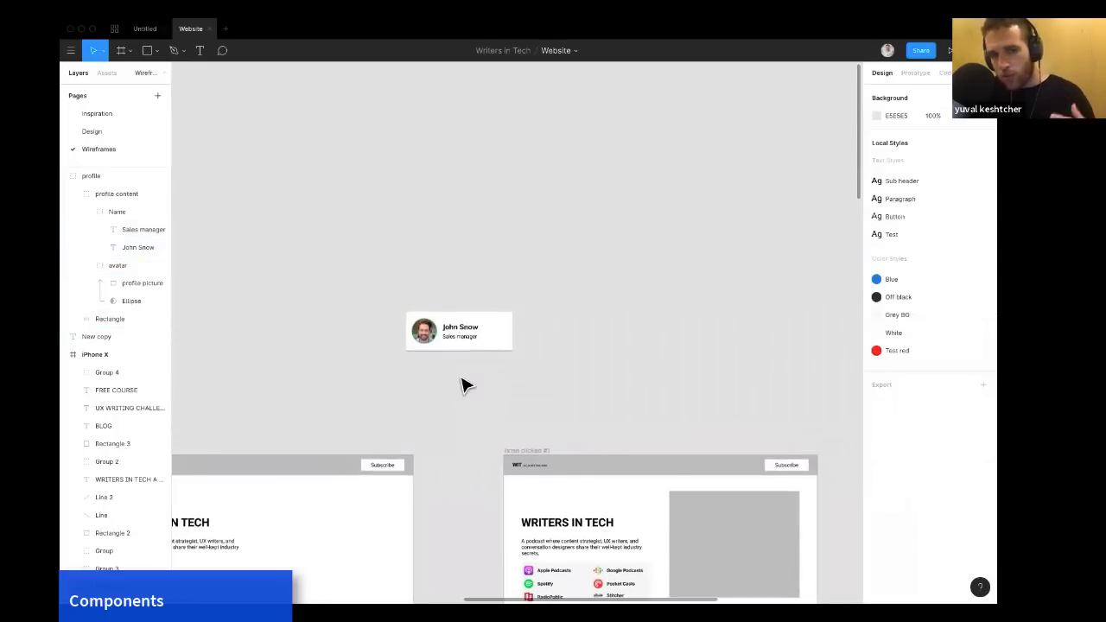
scroll(462, 385, up, 5)
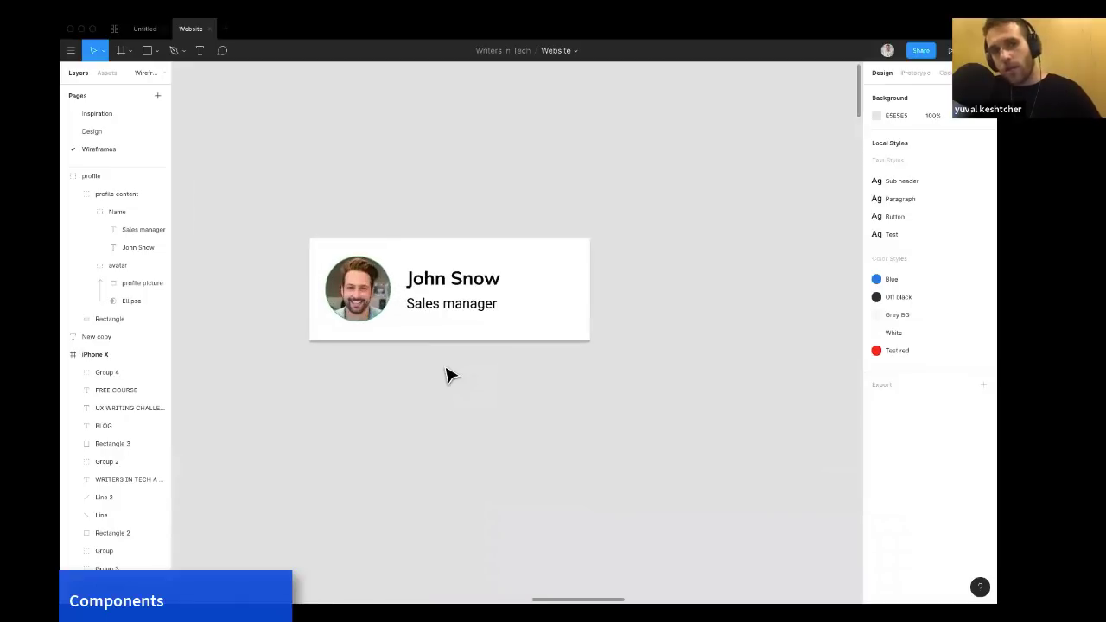
click(422, 309)
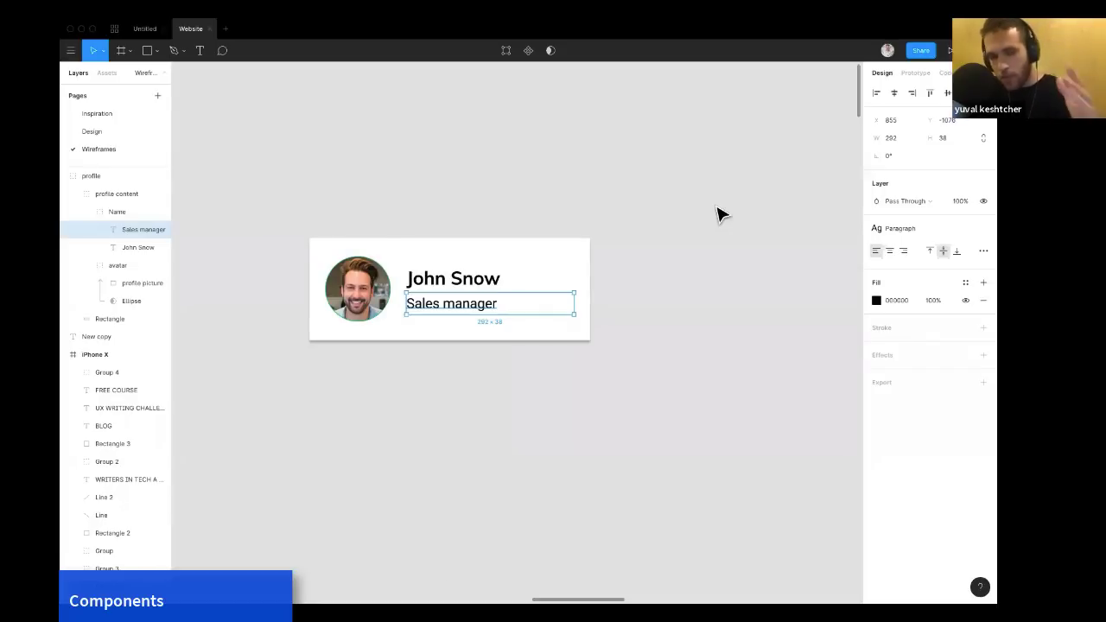
click(648, 234)
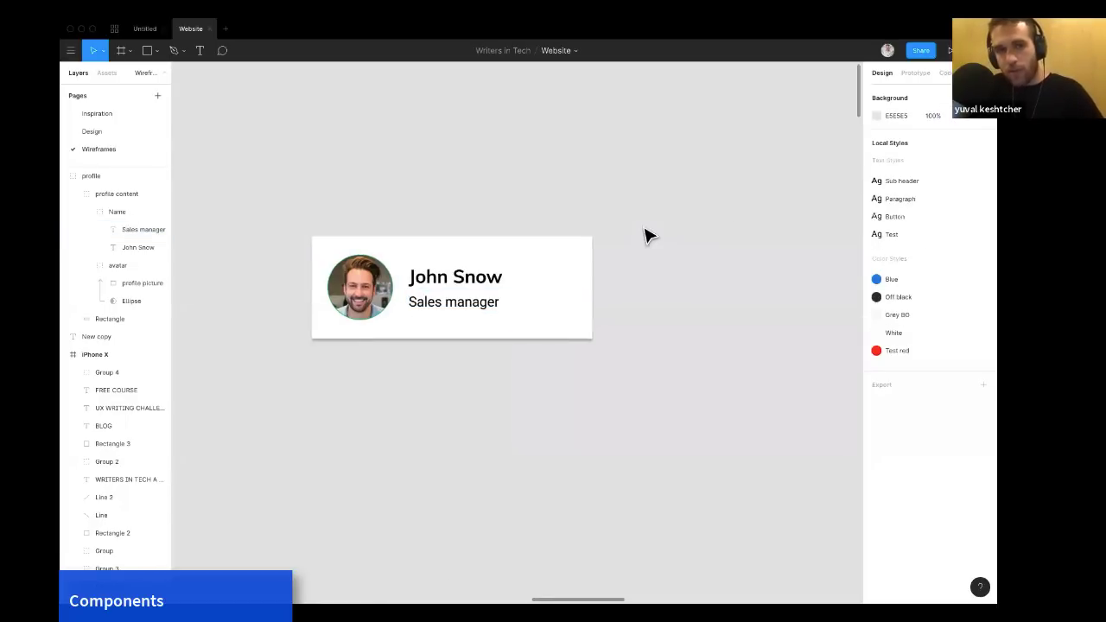
Examine the spacing around the Subscribe button inside the homepage header.
scroll(648, 235, down, 5)
scroll(648, 235, down, 2)
scroll(648, 235, up, 3)
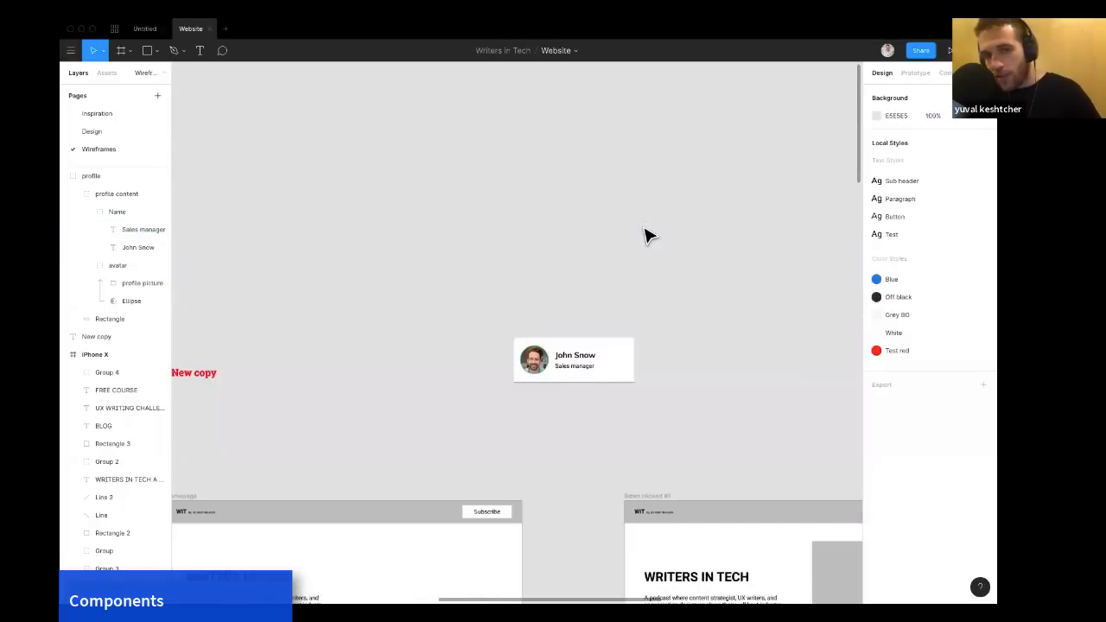
scroll(648, 235, down, 3)
scroll(607, 256, right, 2)
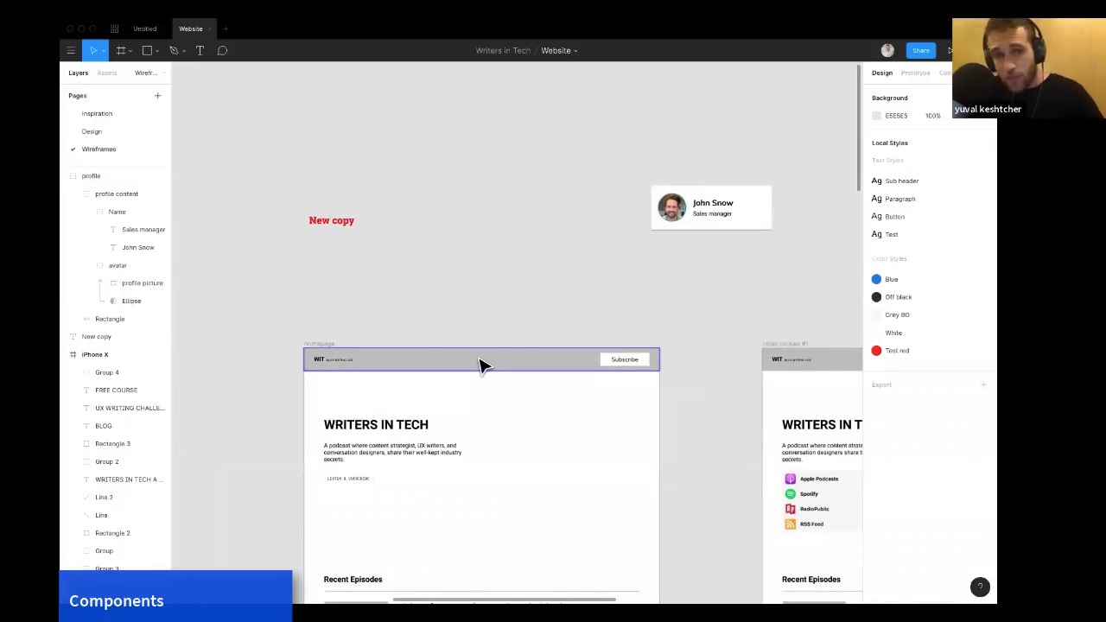
click(482, 366)
scroll(482, 365, up, 2)
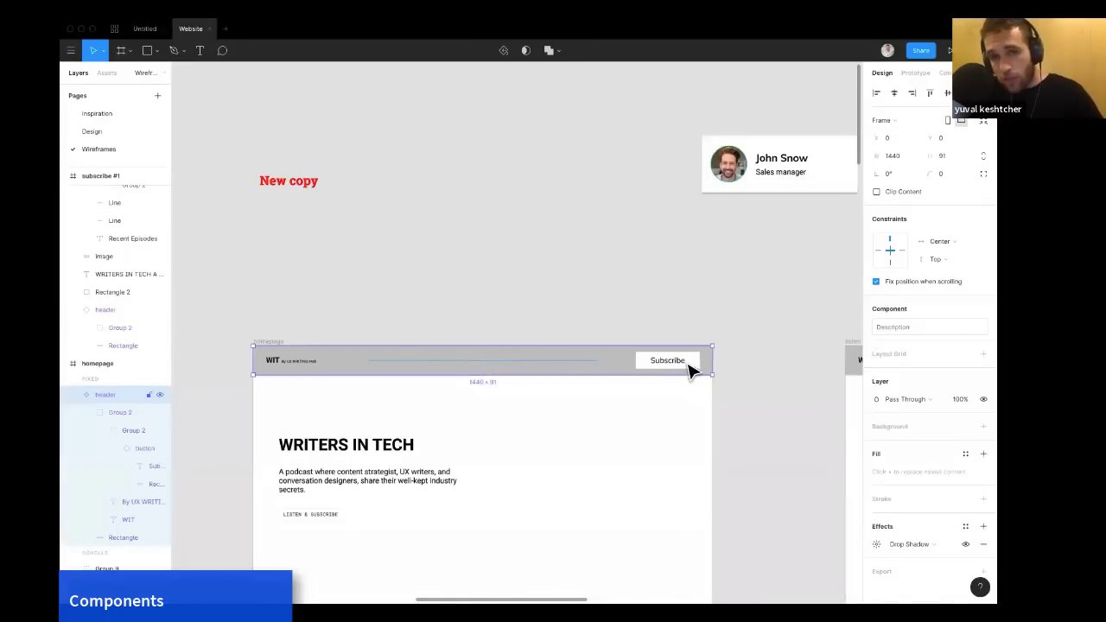
click(691, 370)
click(692, 370)
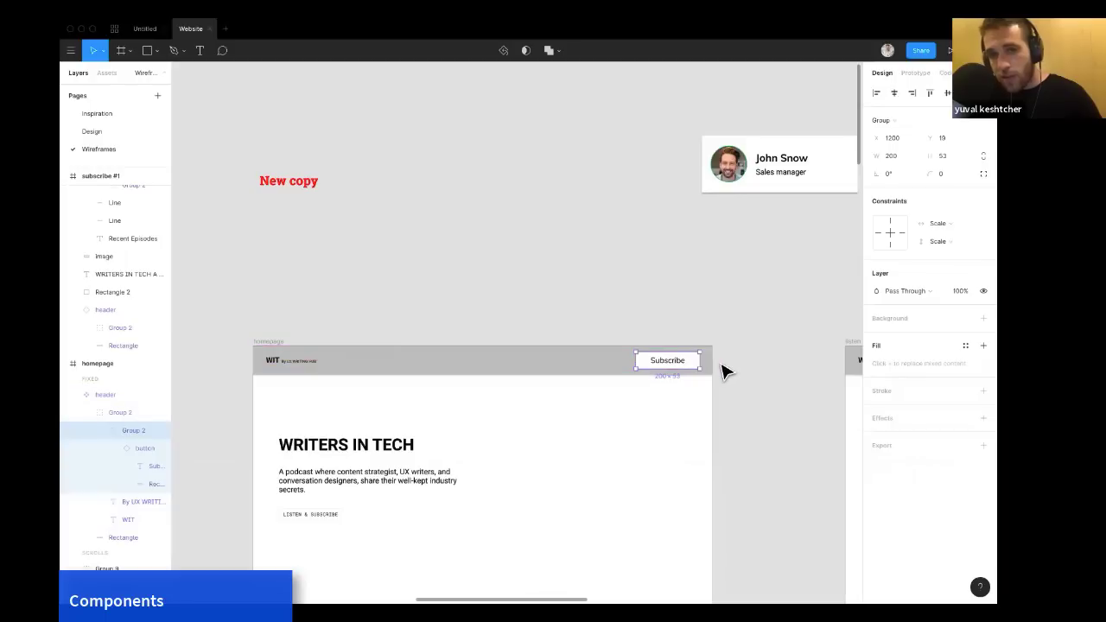
scroll(724, 372, up, 5)
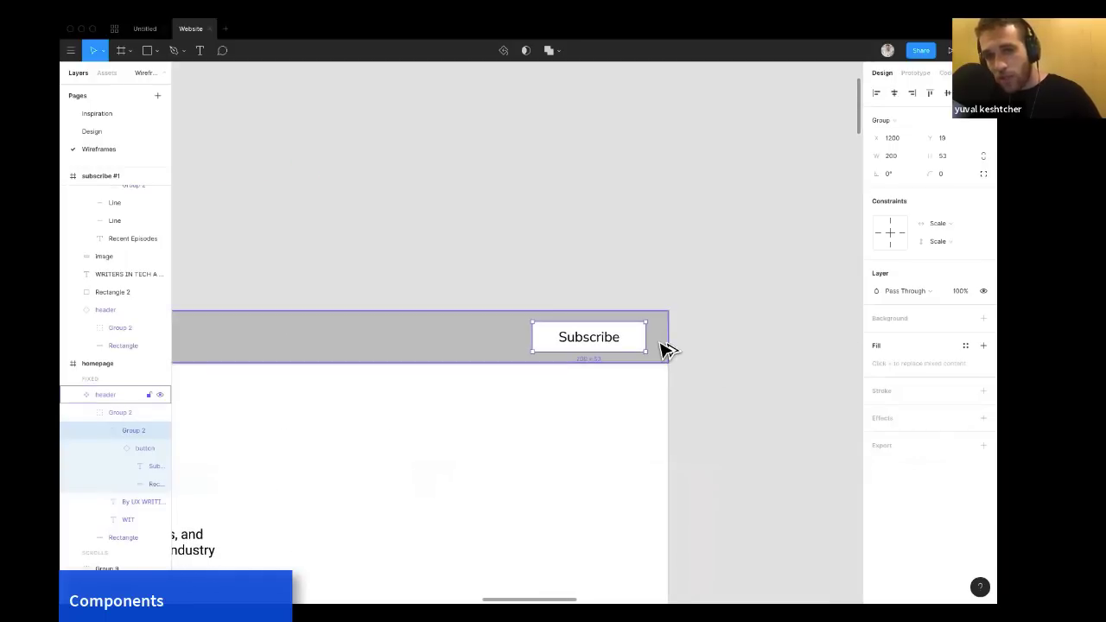
key(alt)
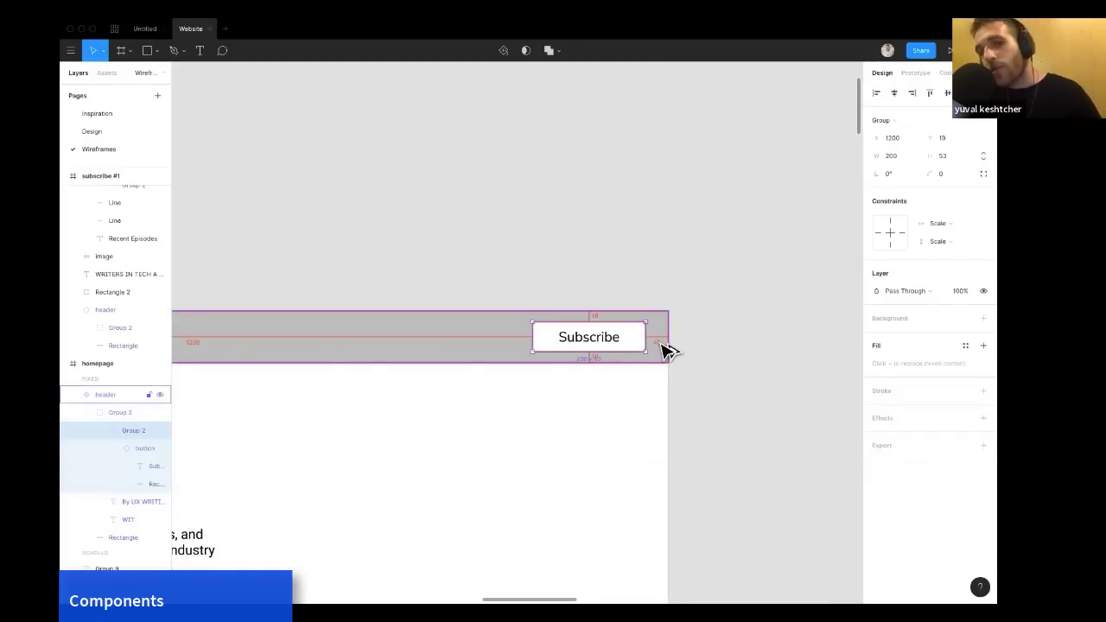
click(689, 327)
Measure the WIT logo group's distance from the edges of the homepage header.
scroll(689, 327, down, 2)
scroll(689, 327, left, 4)
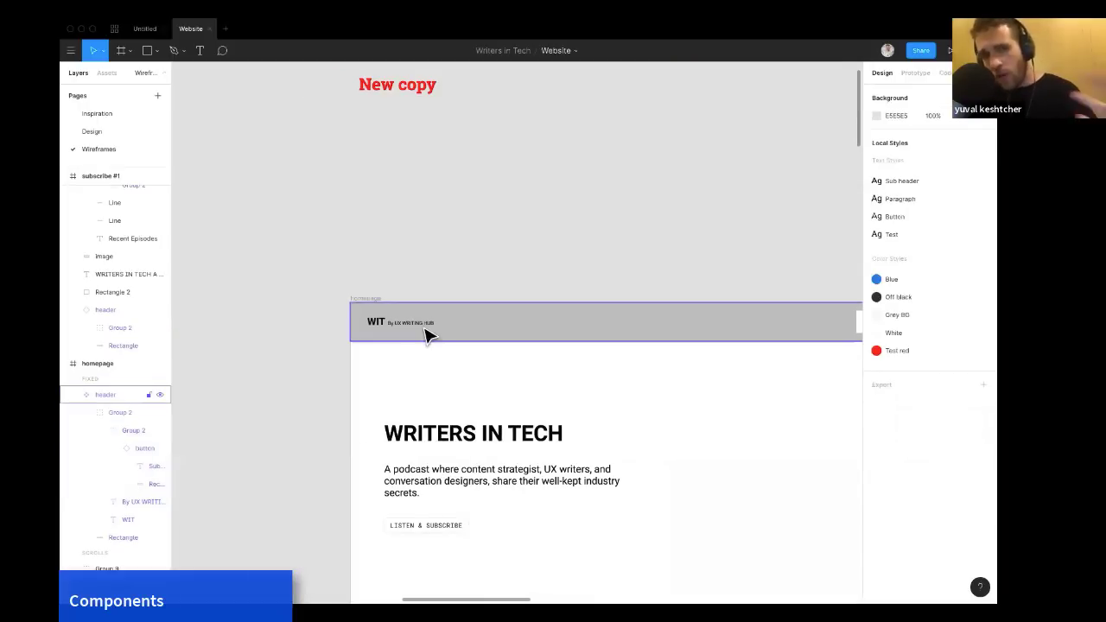
scroll(412, 333, up, 2)
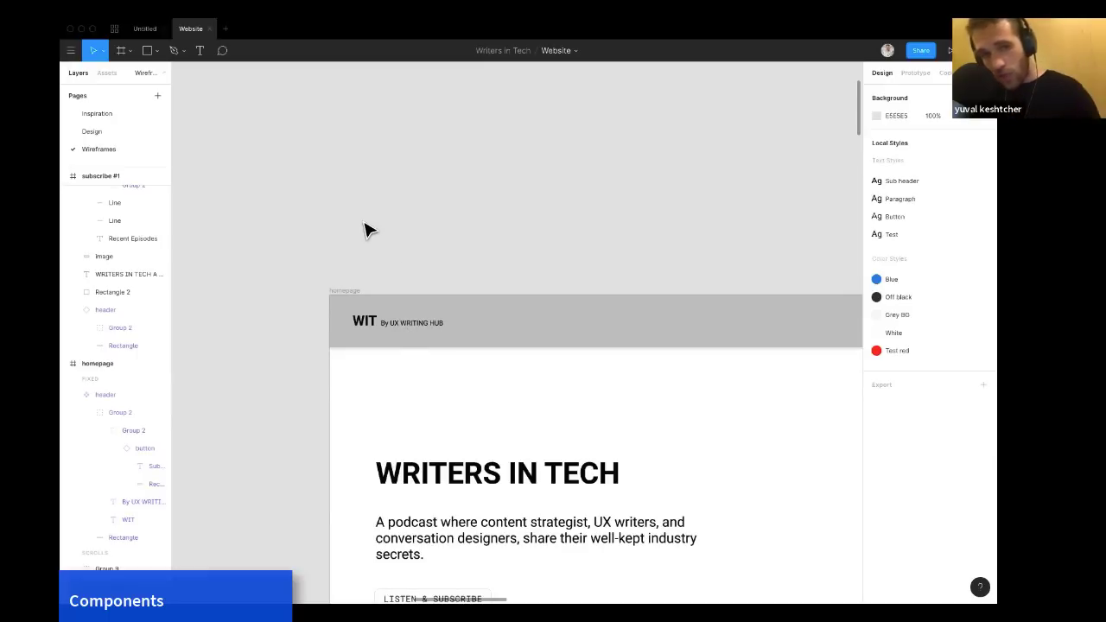
click(365, 324)
double_click(365, 324)
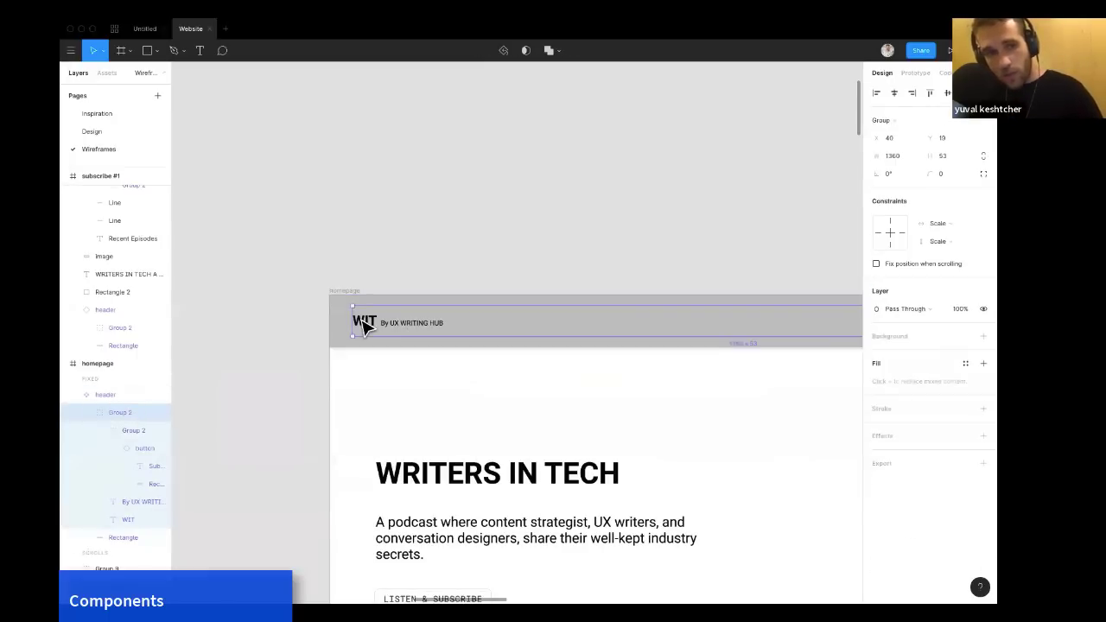
key(alt)
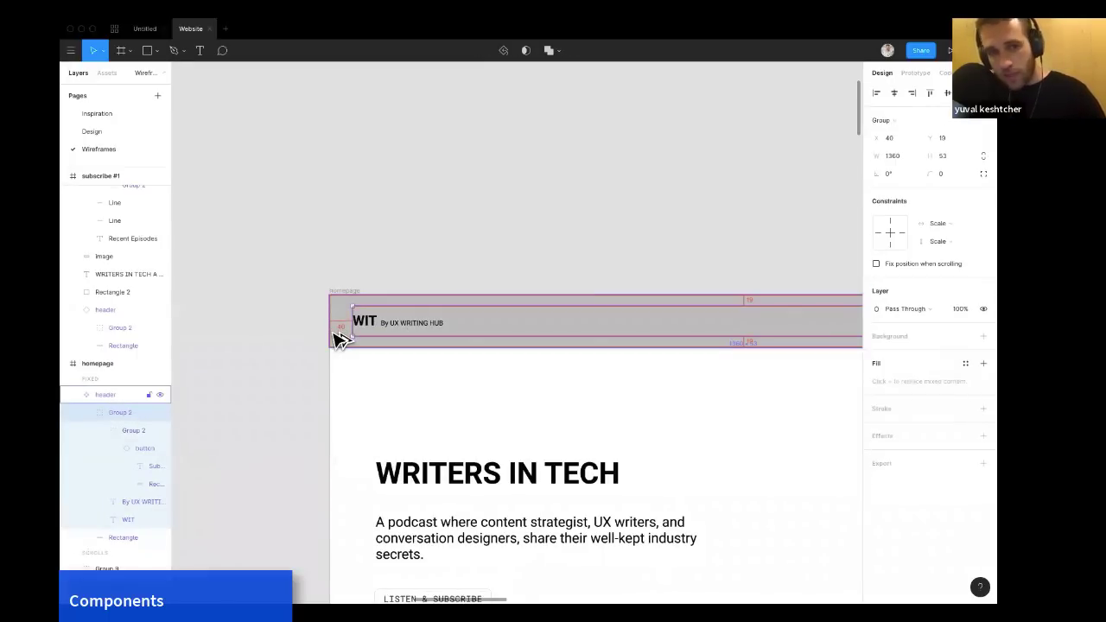
Nudge the WIT logo and its tagline to the right, then back to the left.
scroll(344, 337, right, 1)
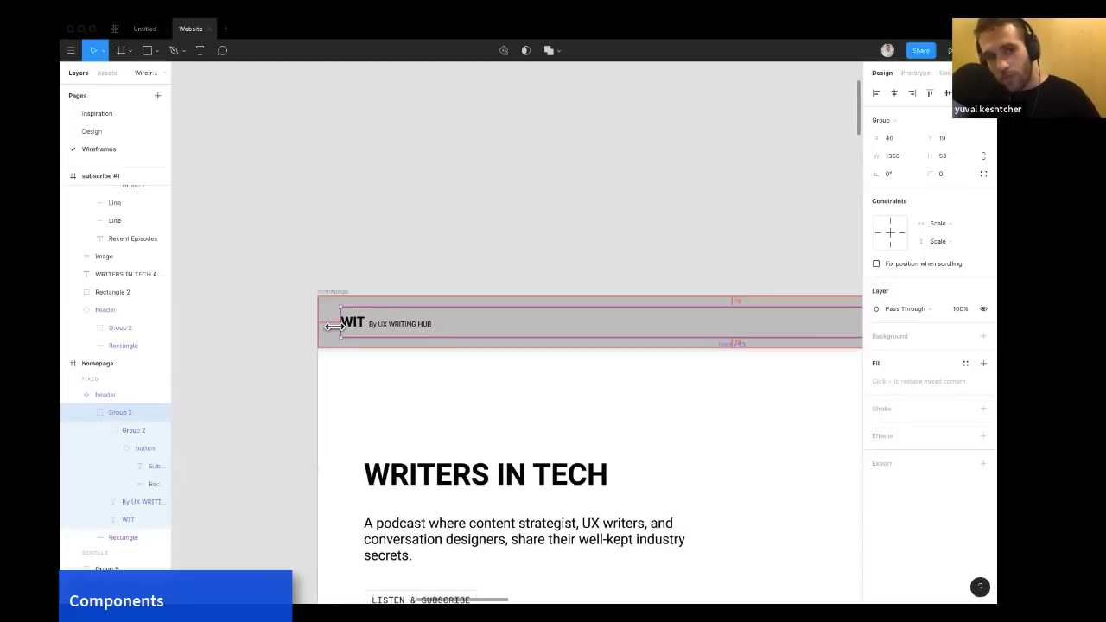
click(382, 268)
double_click(355, 325)
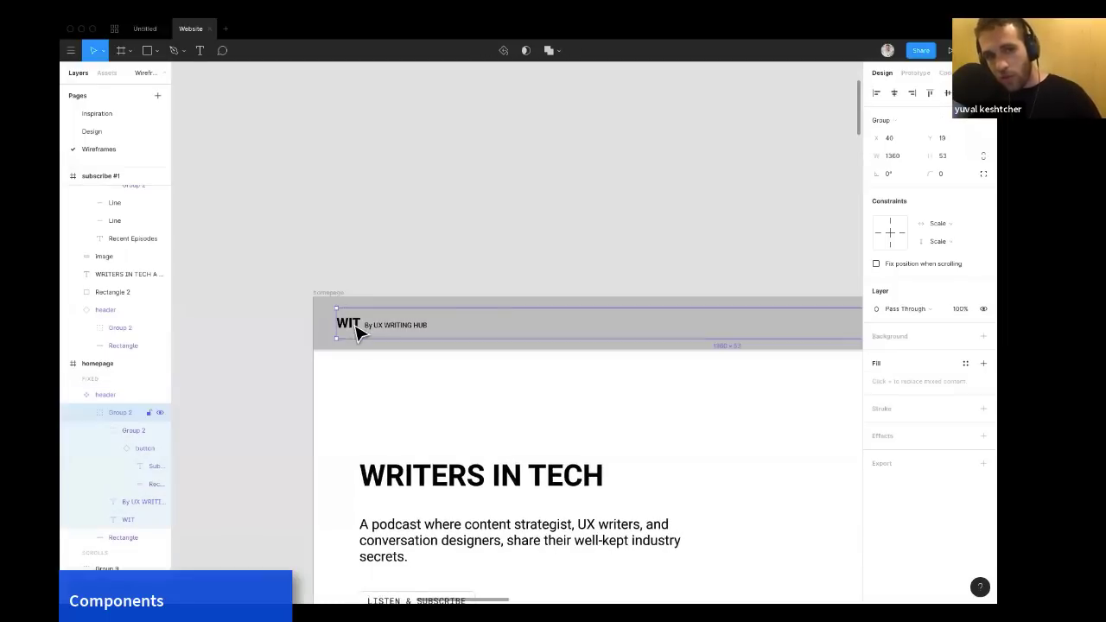
double_click(357, 330)
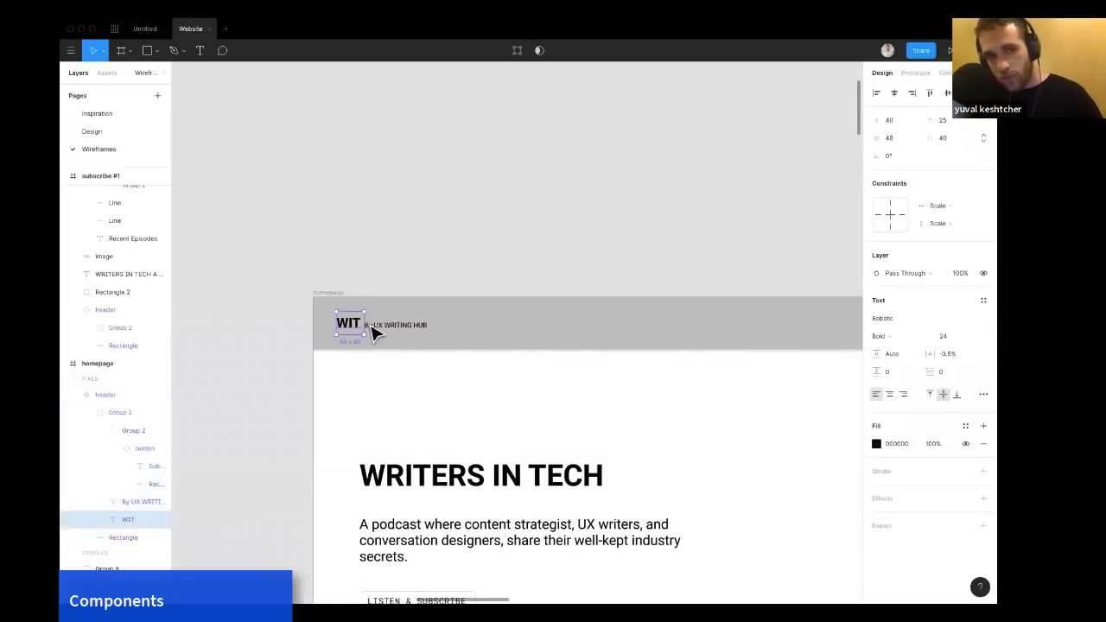
shift+click(380, 333)
key(shift+Right)
key(shift+Right)
key(shift+Right)
key(shift+Right)
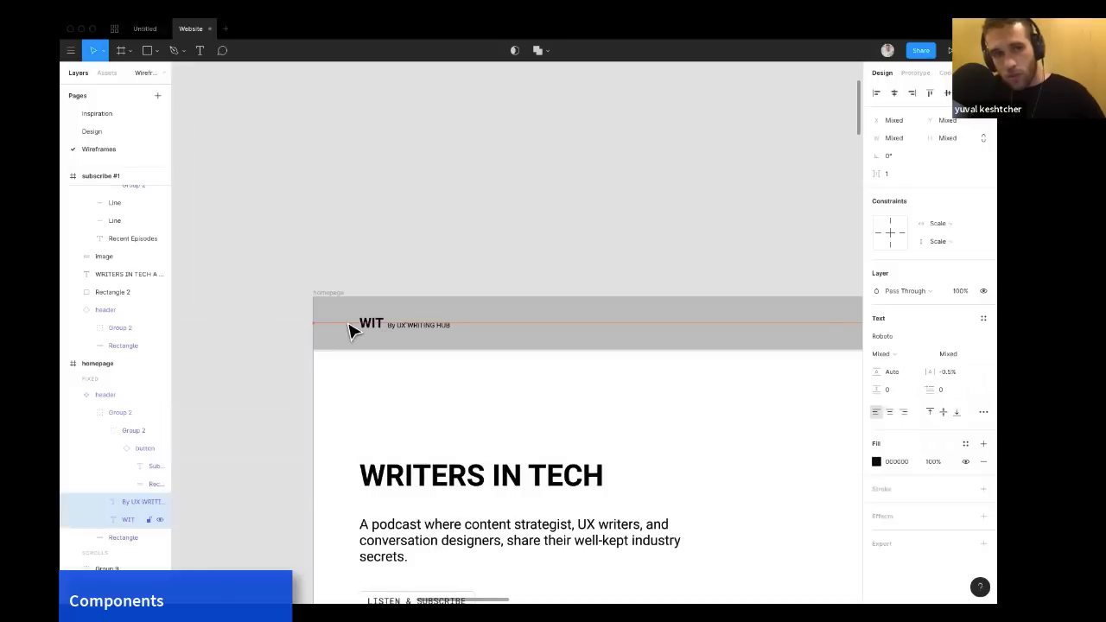
key(alt)
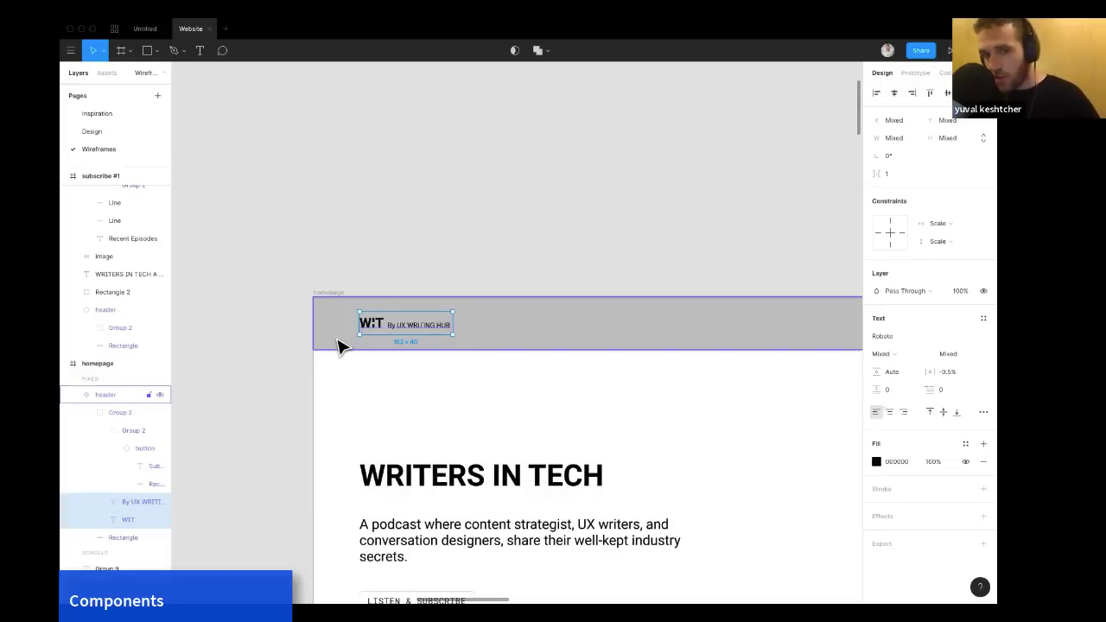
key(shift+Left)
key(shift+Left)
key(shift+Left)
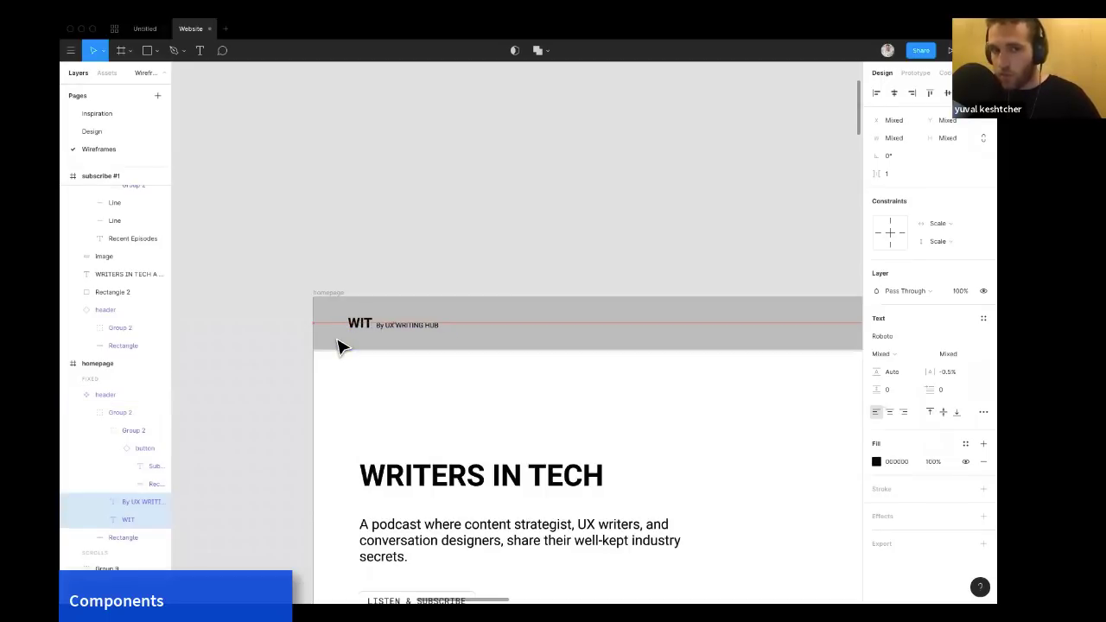
key(shift+Left)
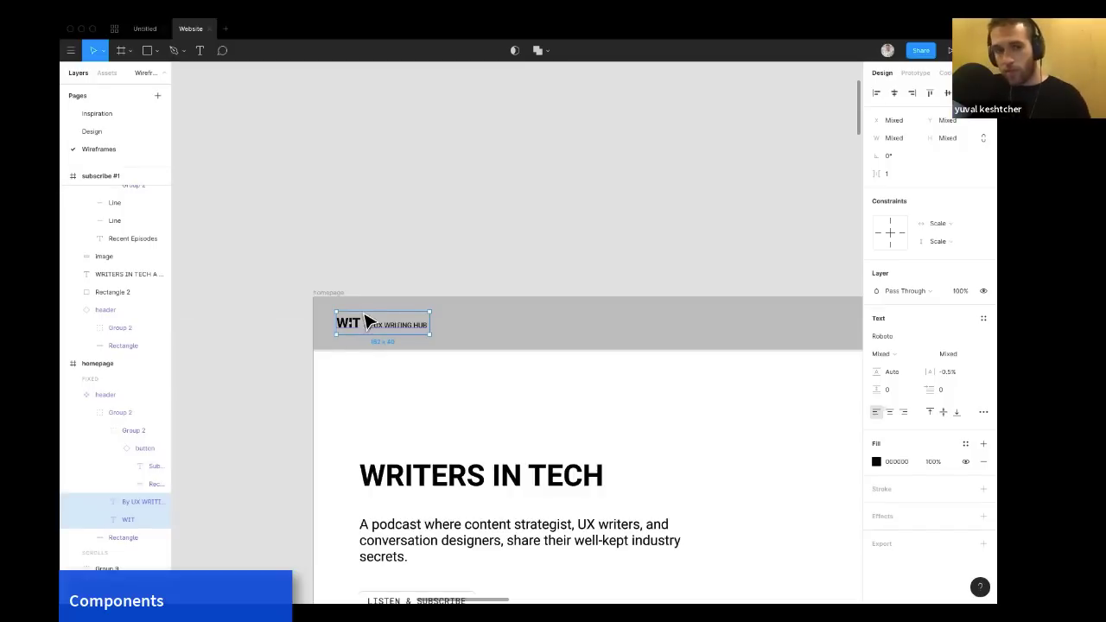
Apply the Blue color style to the Sales manager text on the profile card.
click(447, 247)
scroll(448, 249, right, 1)
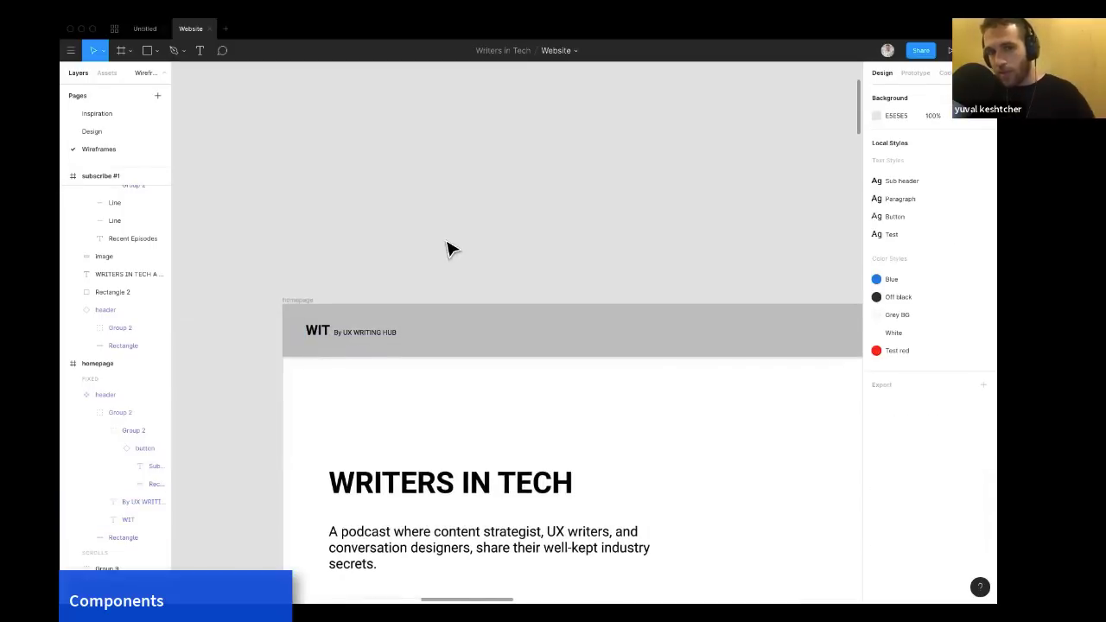
scroll(447, 248, right, 1)
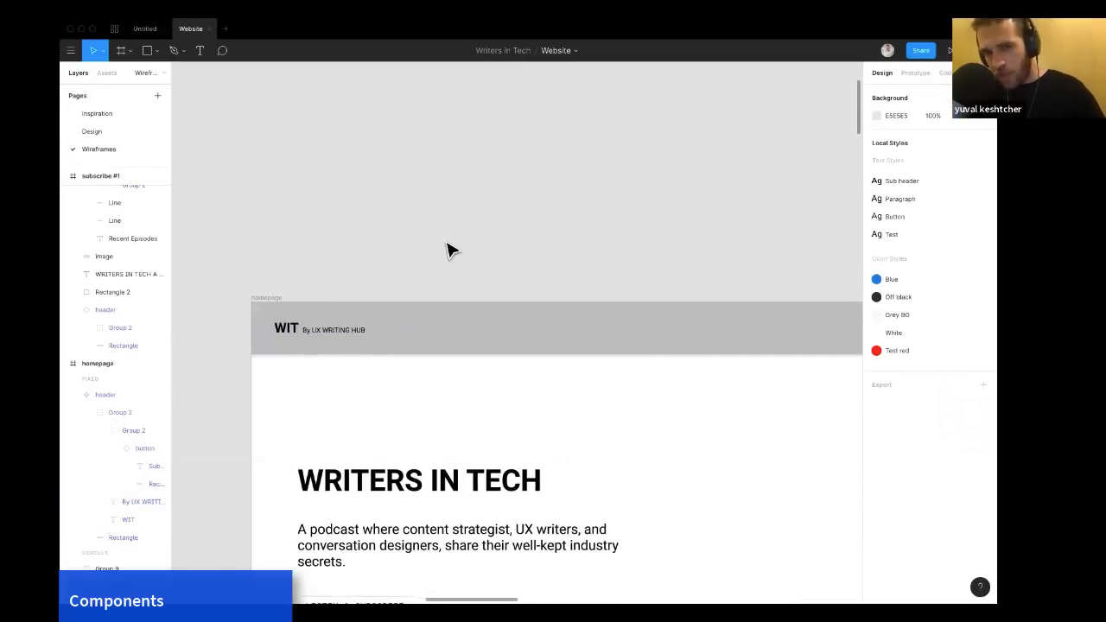
scroll(447, 249, right, 2)
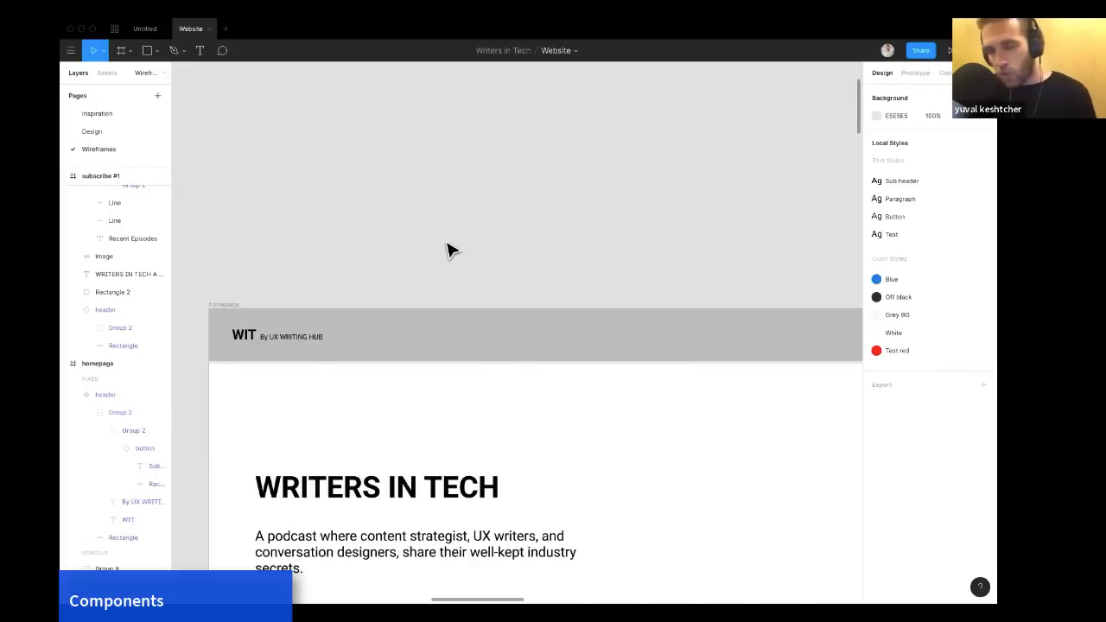
scroll(447, 249, down, 1)
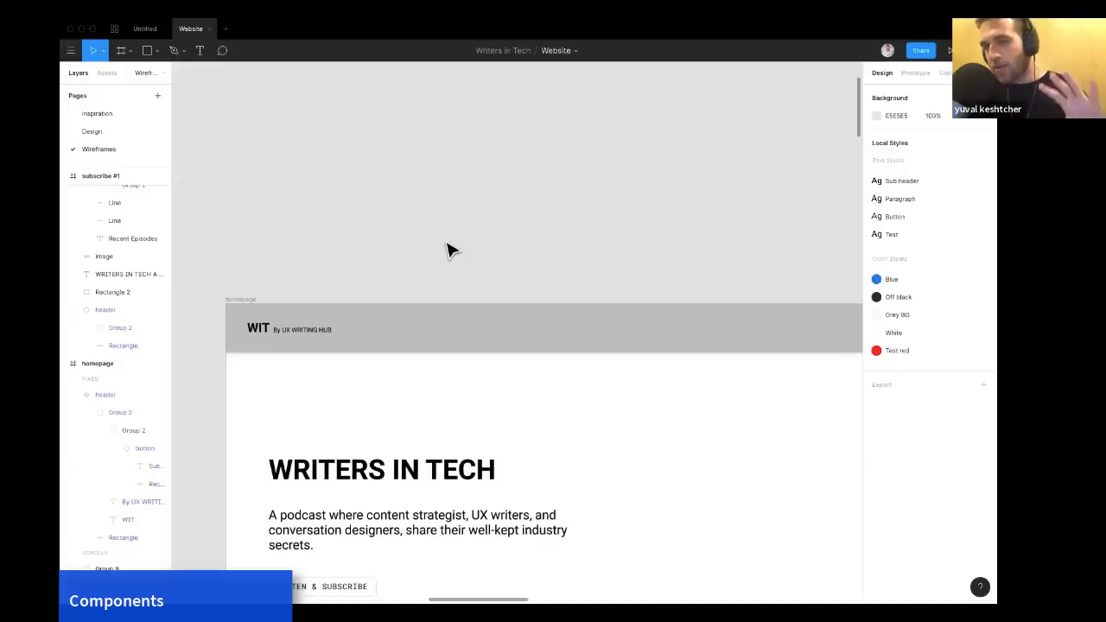
scroll(447, 249, right, 1)
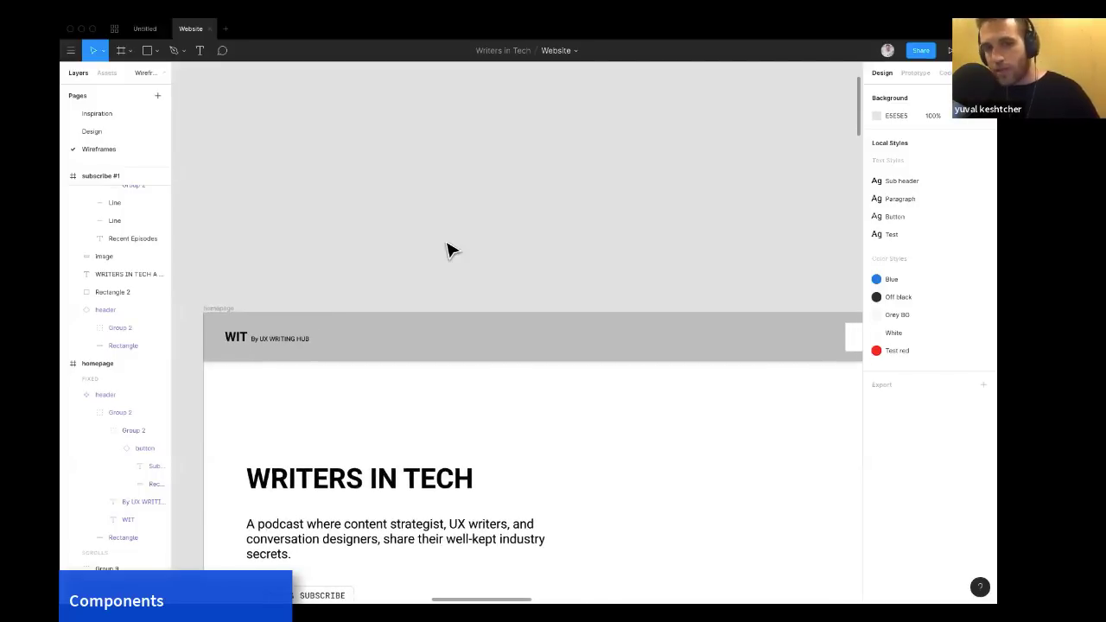
scroll(447, 250, right, 1)
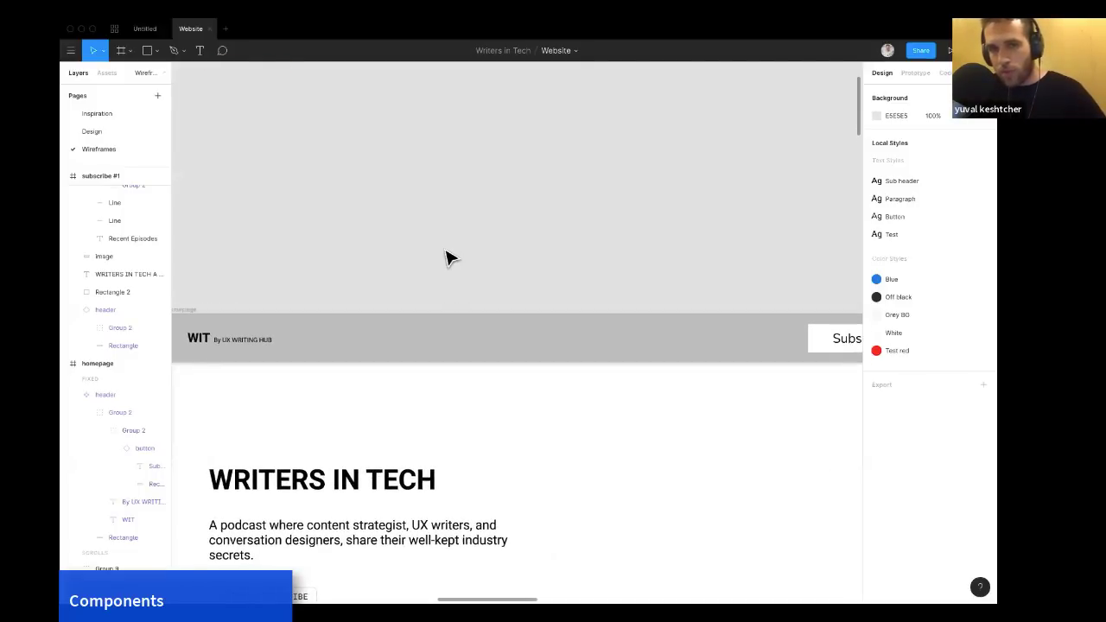
scroll(446, 258, down, 1)
scroll(446, 258, up, 1)
scroll(447, 257, down, 5)
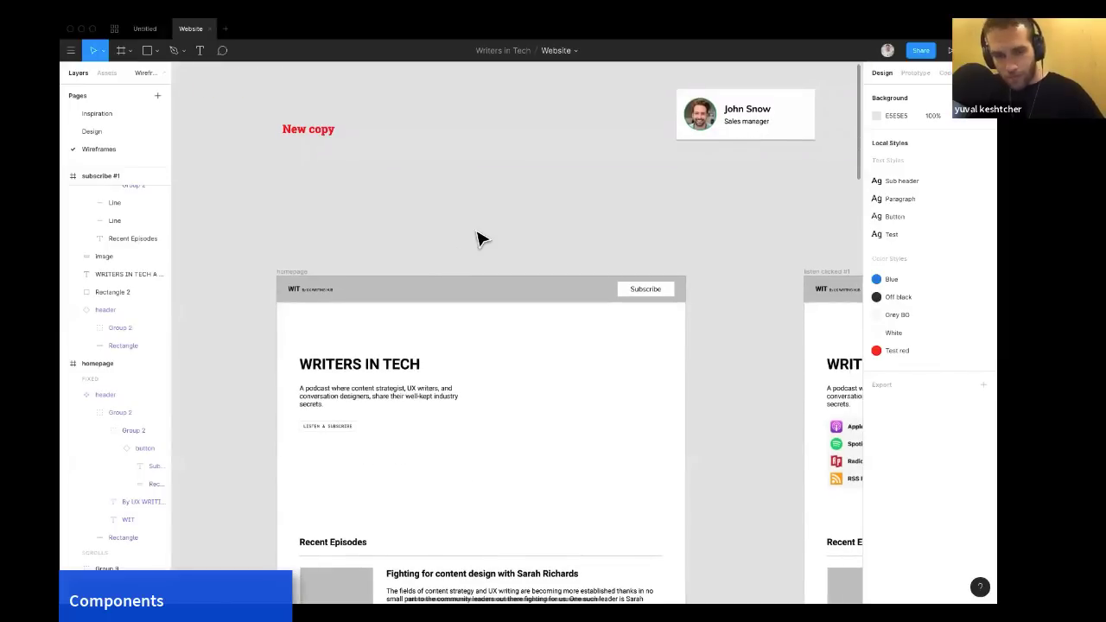
scroll(477, 237, down, 2)
scroll(477, 238, right, 4)
scroll(499, 256, up, 3)
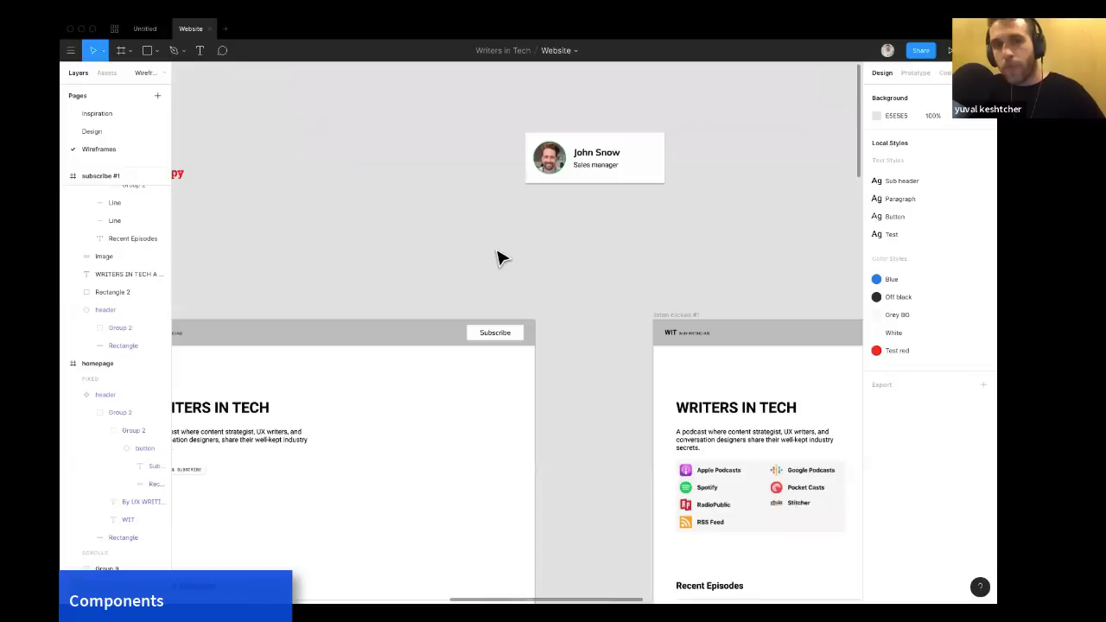
ctrl+scroll(501, 254, up, 5)
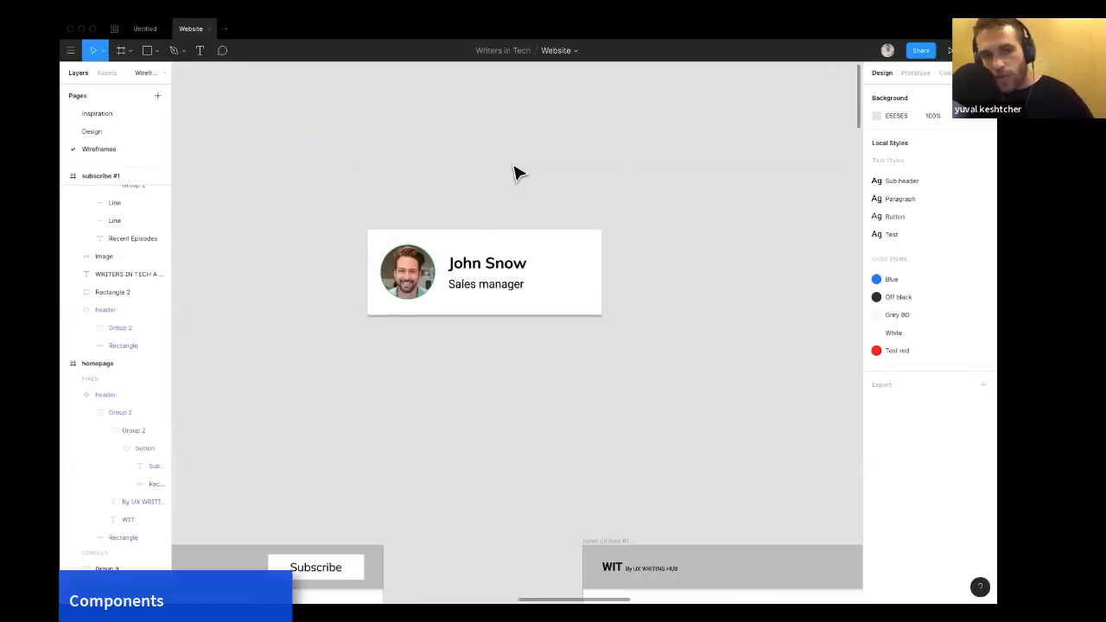
click(468, 256)
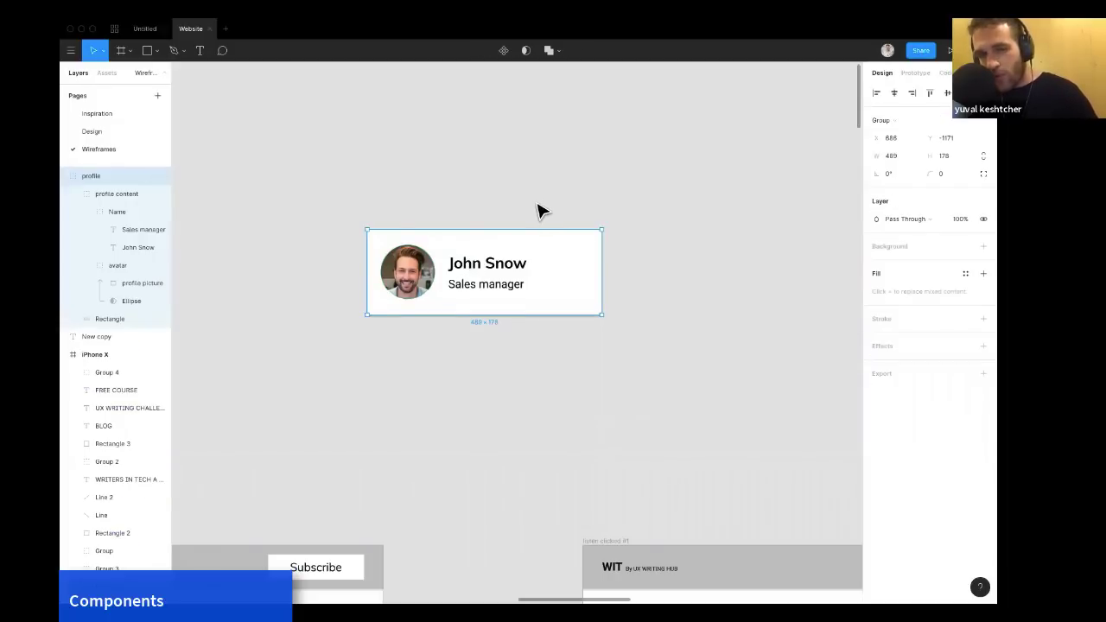
click(538, 207)
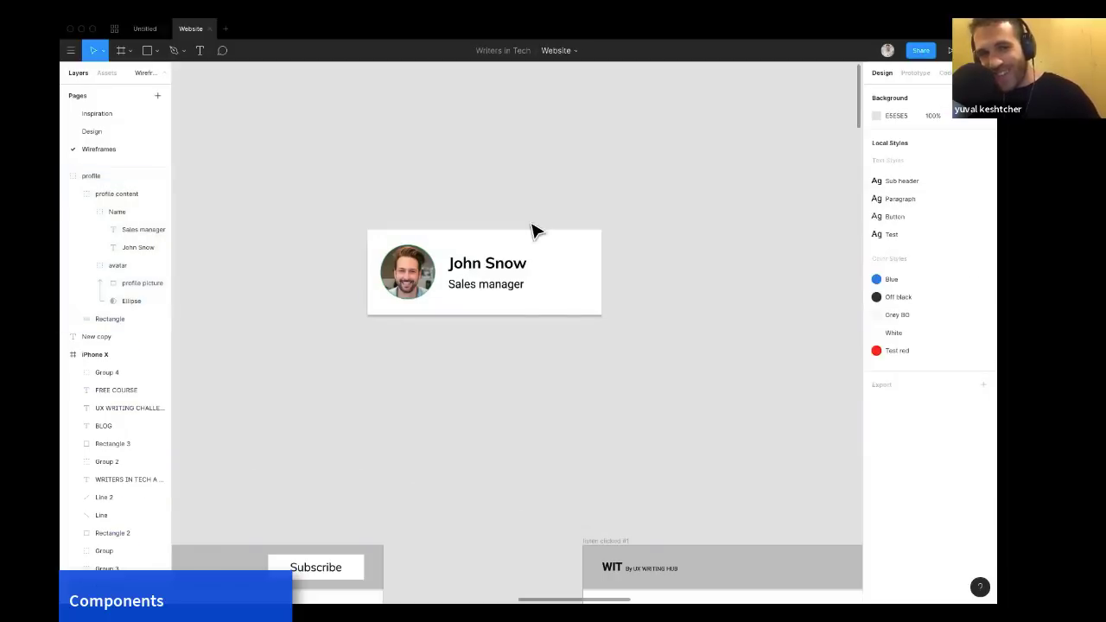
click(508, 294)
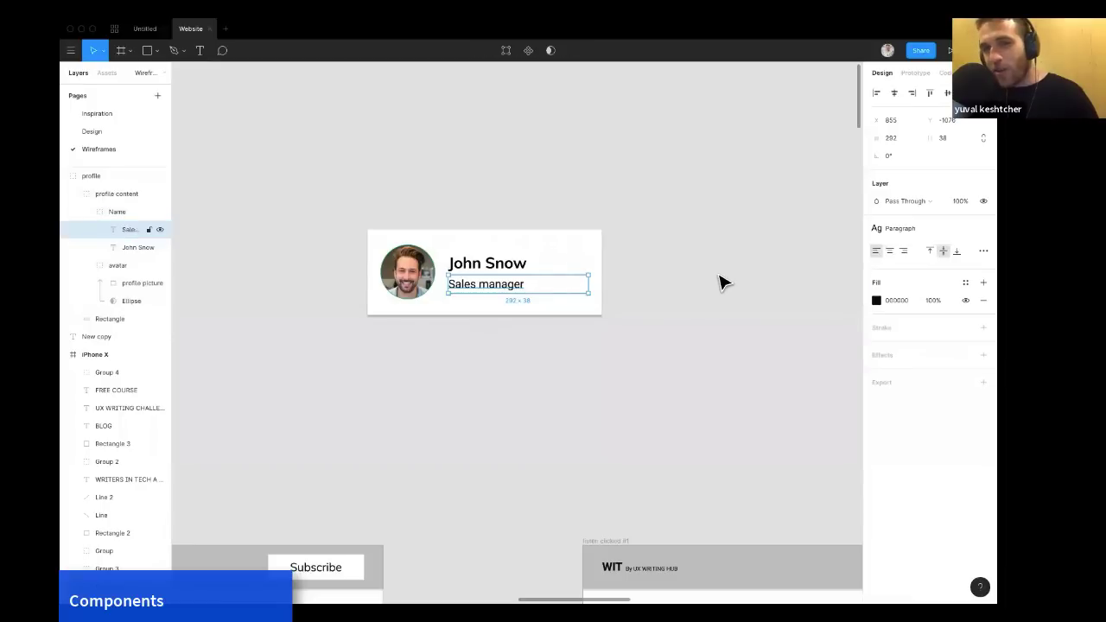
click(966, 284)
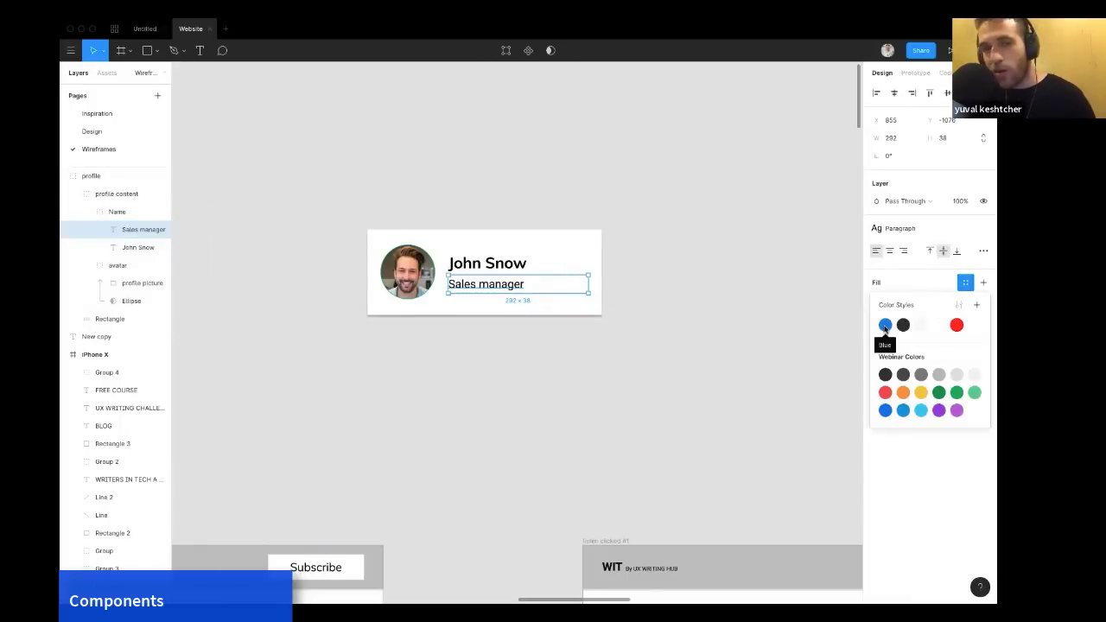
click(885, 325)
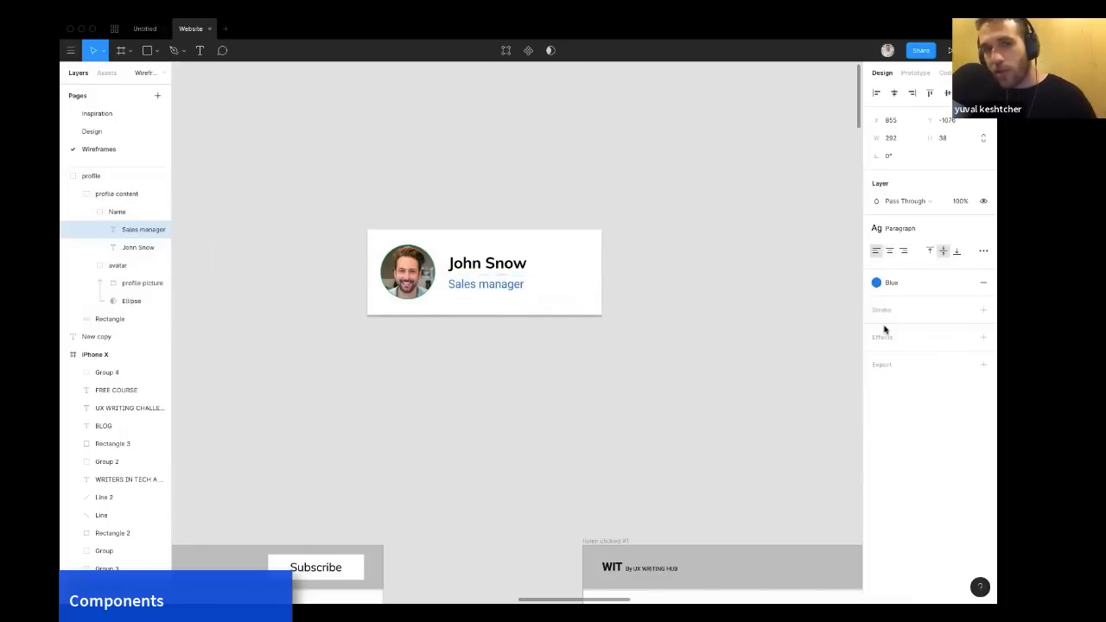
click(736, 301)
scroll(737, 303, right, 2)
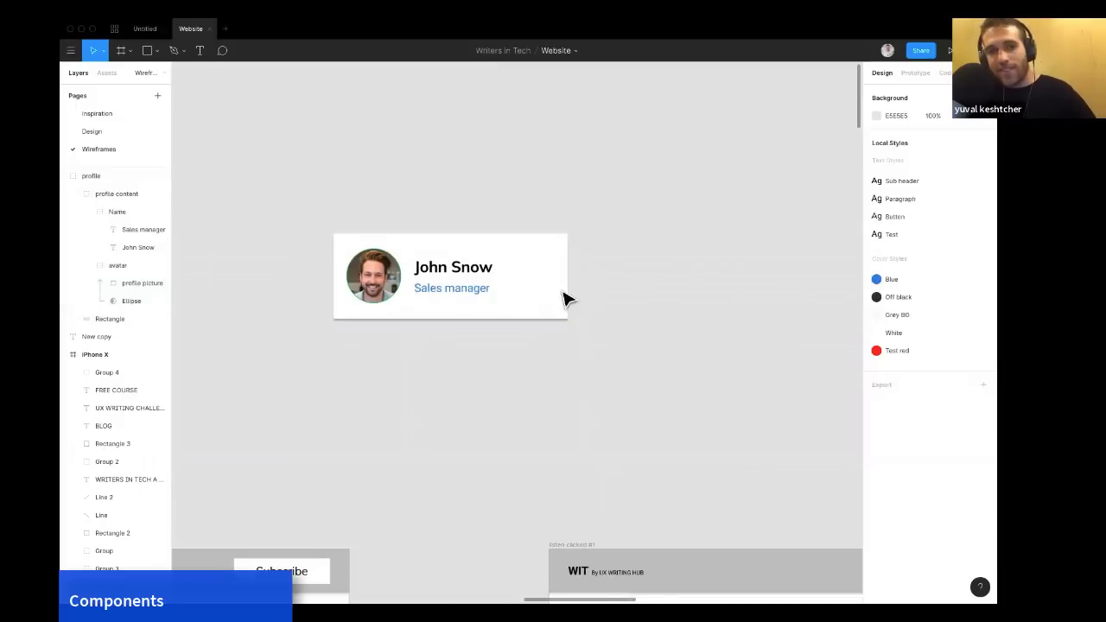
click(510, 290)
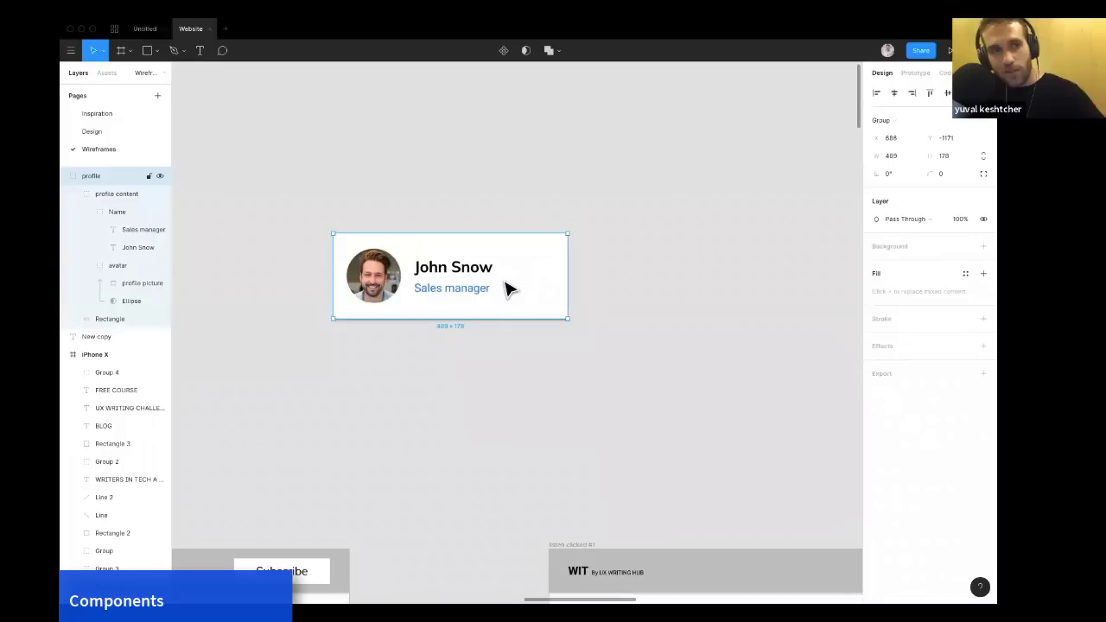
scroll(516, 216, up, 1)
scroll(516, 216, right, 1)
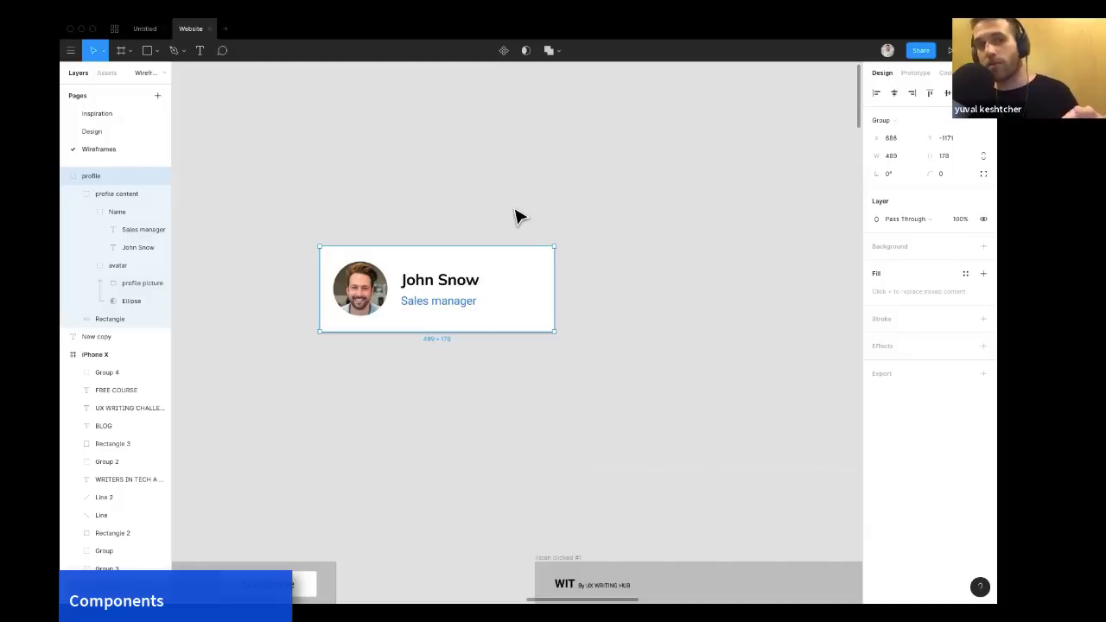
scroll(516, 216, up, 5)
scroll(516, 216, right, 3)
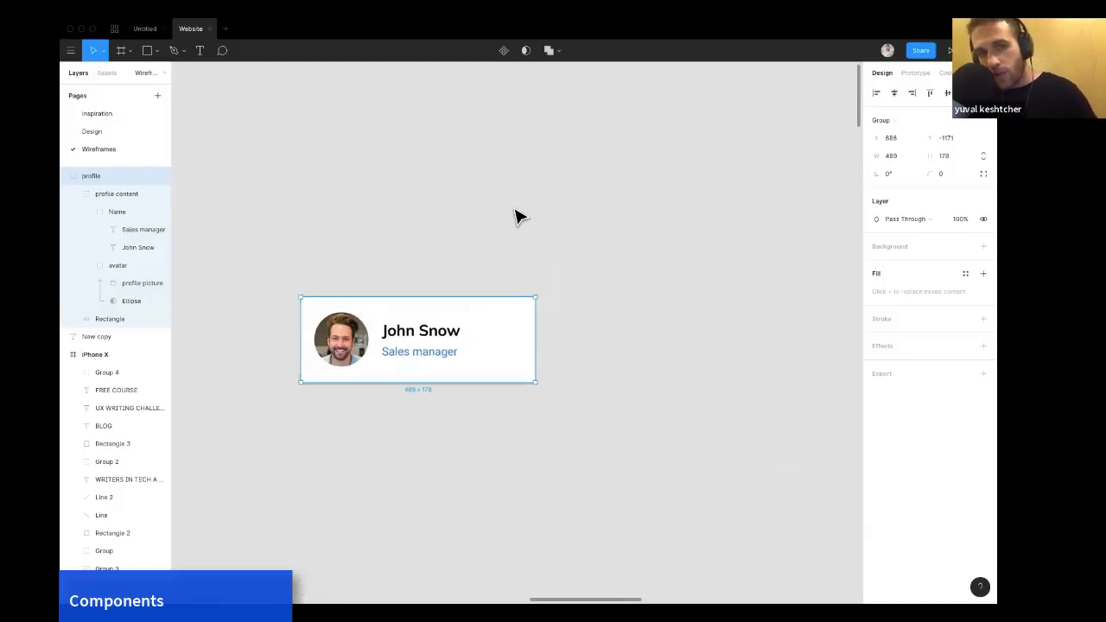
click(510, 246)
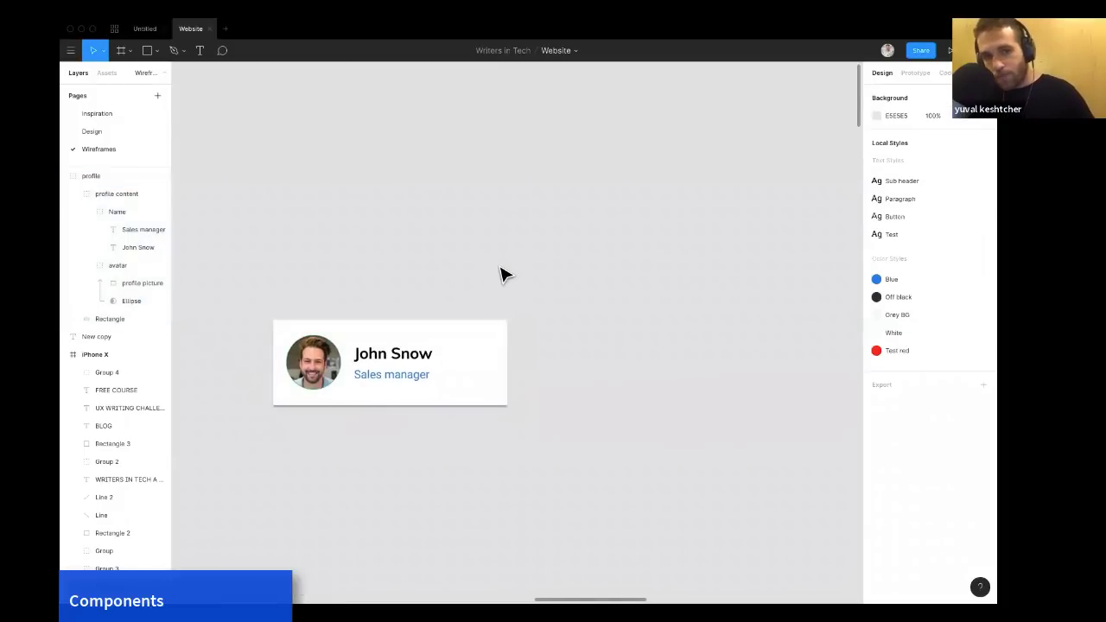
click(474, 345)
mouse_move(462, 349)
mouse_down()
mouse_move(462, 296)
mouse_move(462, 330)
mouse_up()
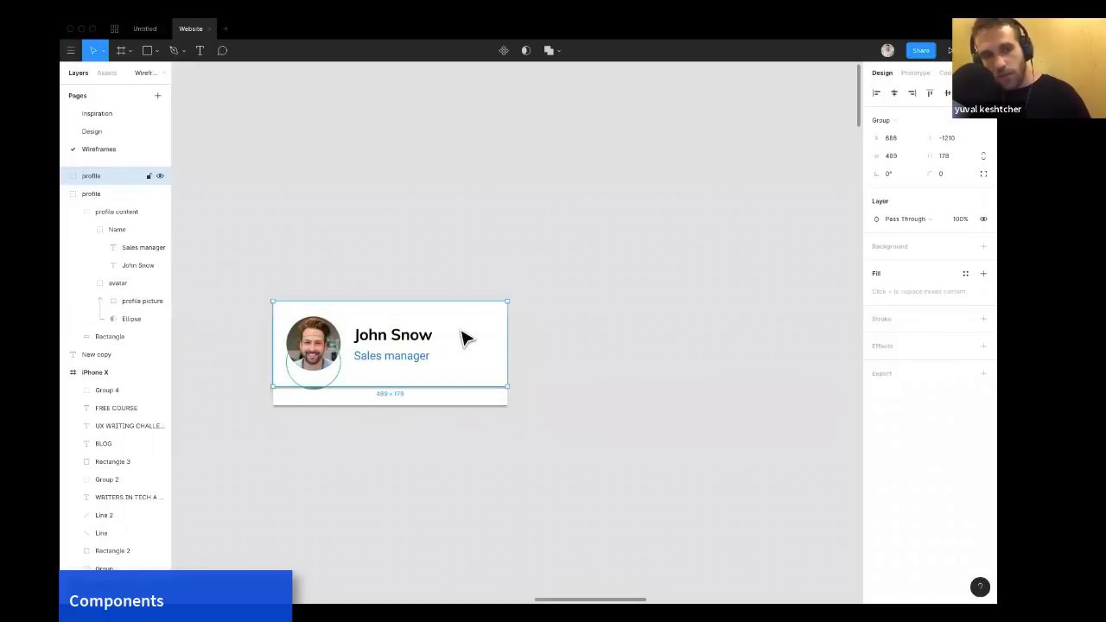
key(ctrl+z)
key(Escape)
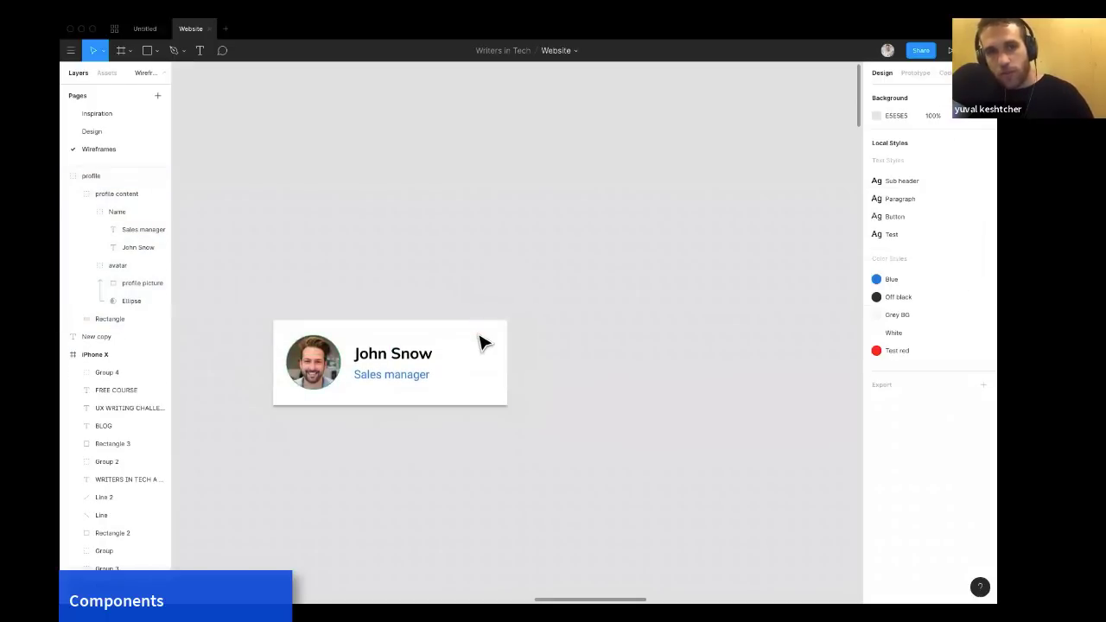
Convert the profile card group into a component.
click(484, 344)
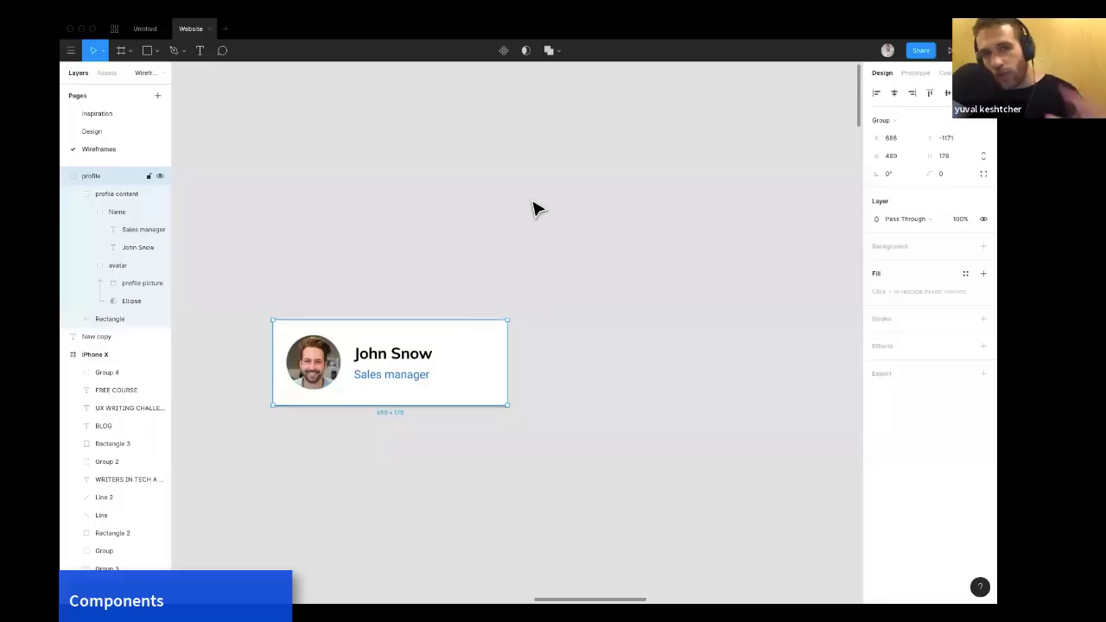
click(502, 50)
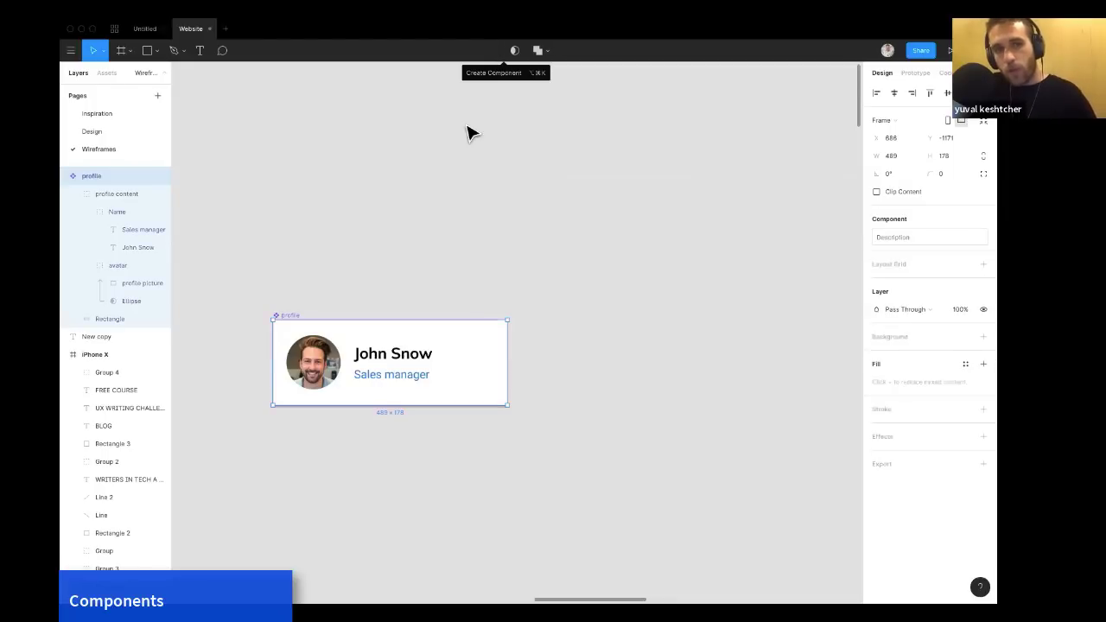
scroll(427, 223, down, 2)
scroll(427, 223, left, 2)
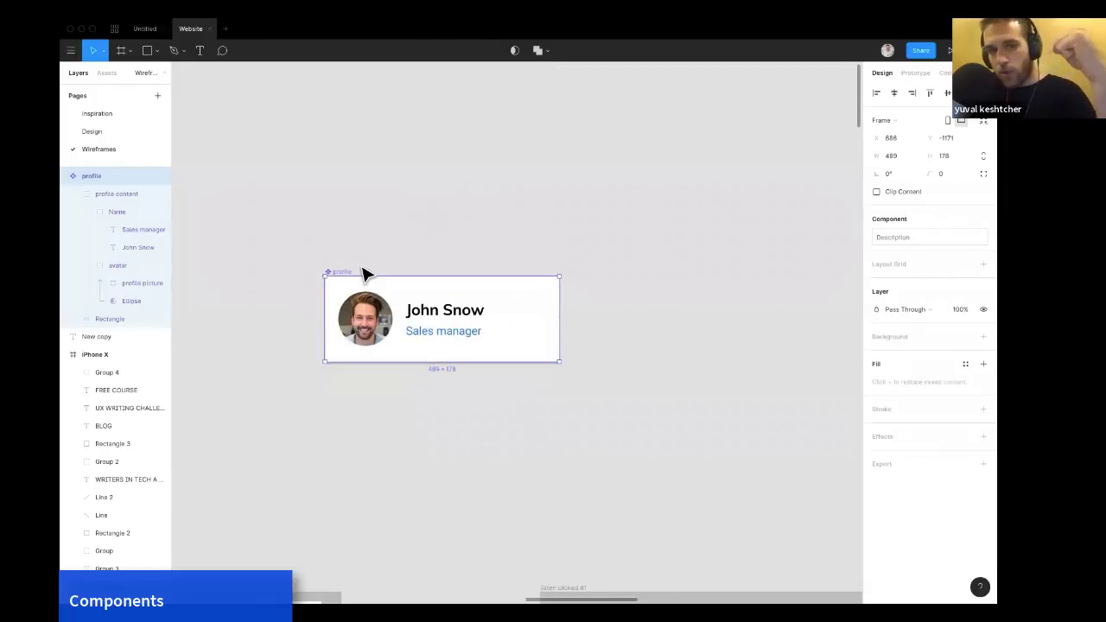
scroll(363, 273, up, 4)
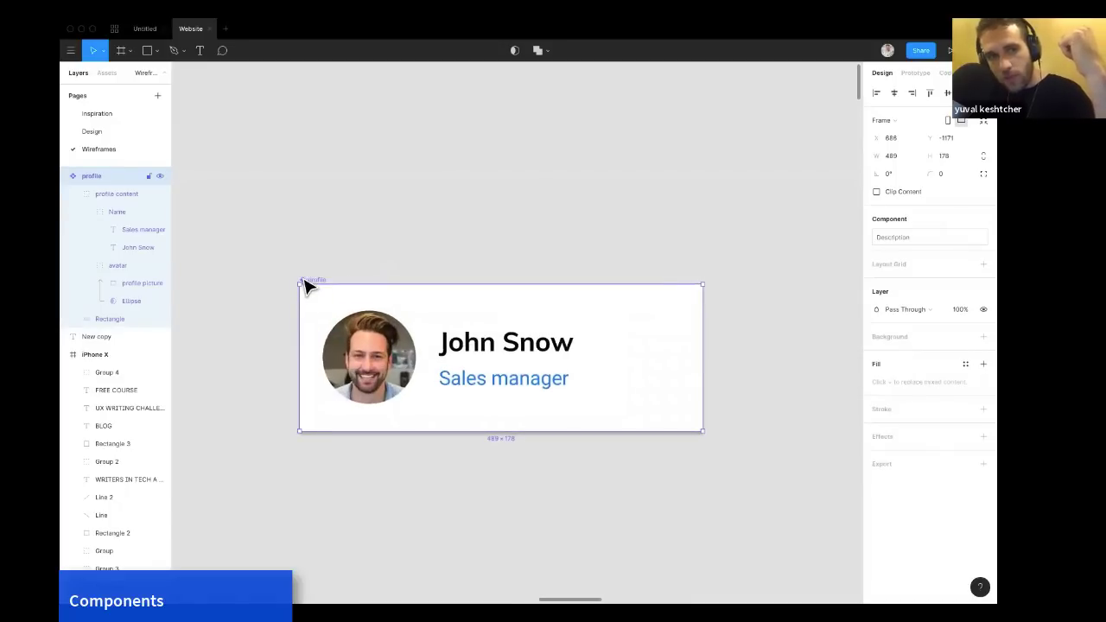
scroll(307, 288, up, 10)
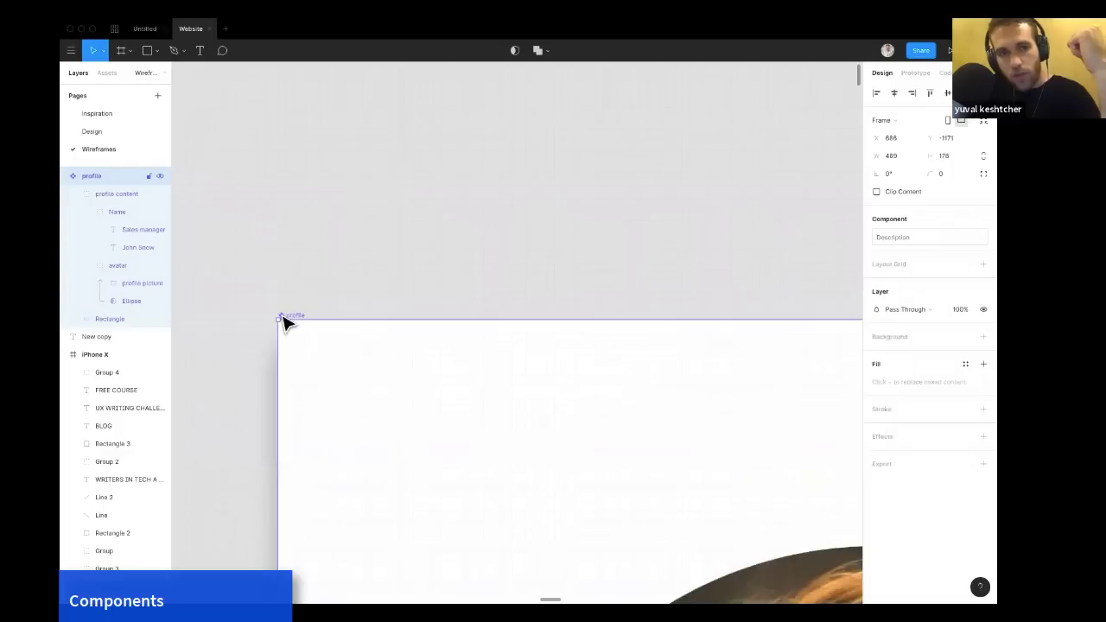
scroll(278, 315, down, 10)
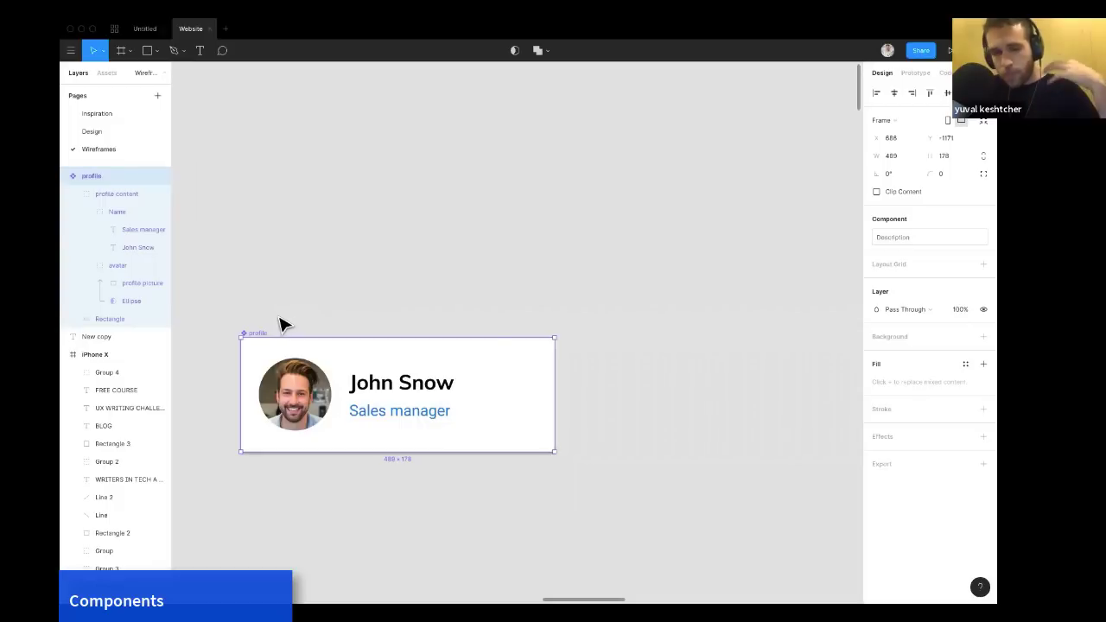
Move the profile component higher on the canvas and drag an instance of it from the assets above it.
drag(257, 335, 257, 192)
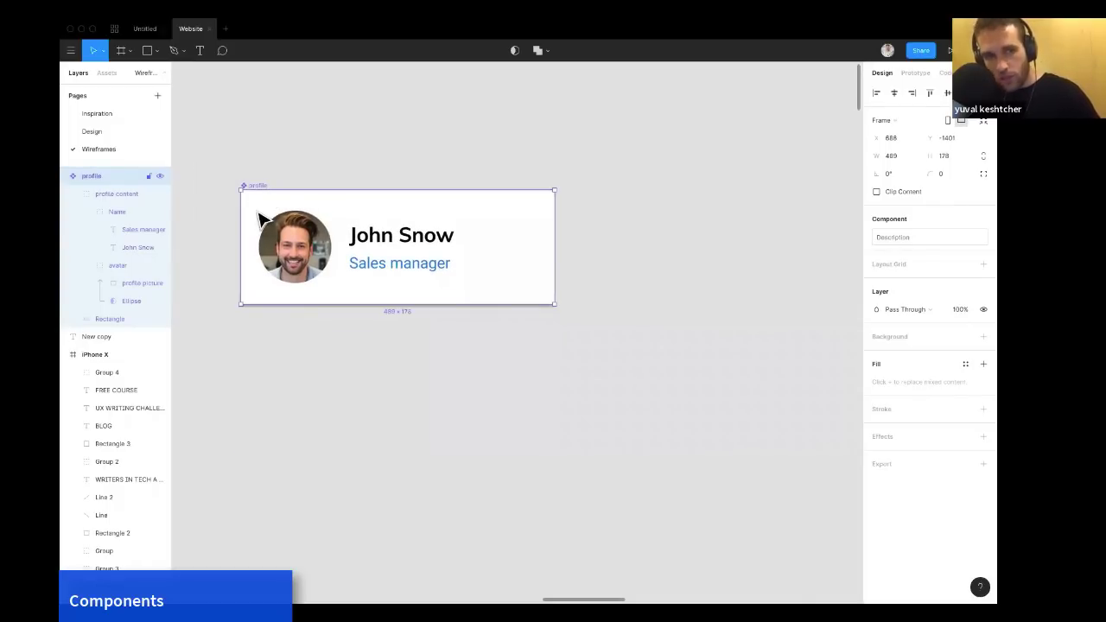
scroll(268, 211, left, 3)
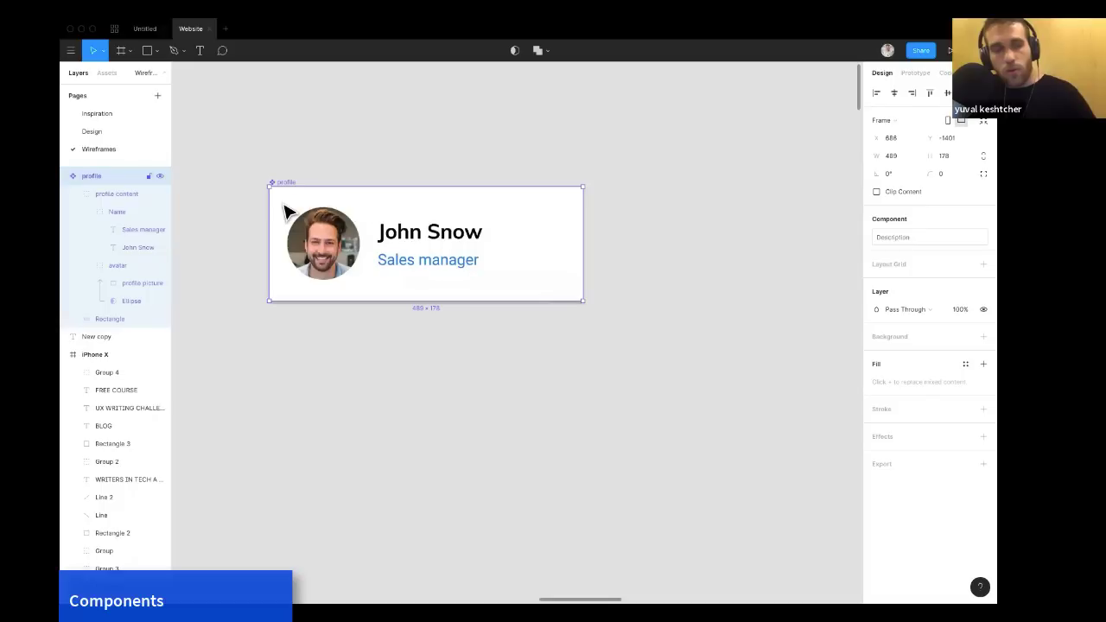
click(107, 74)
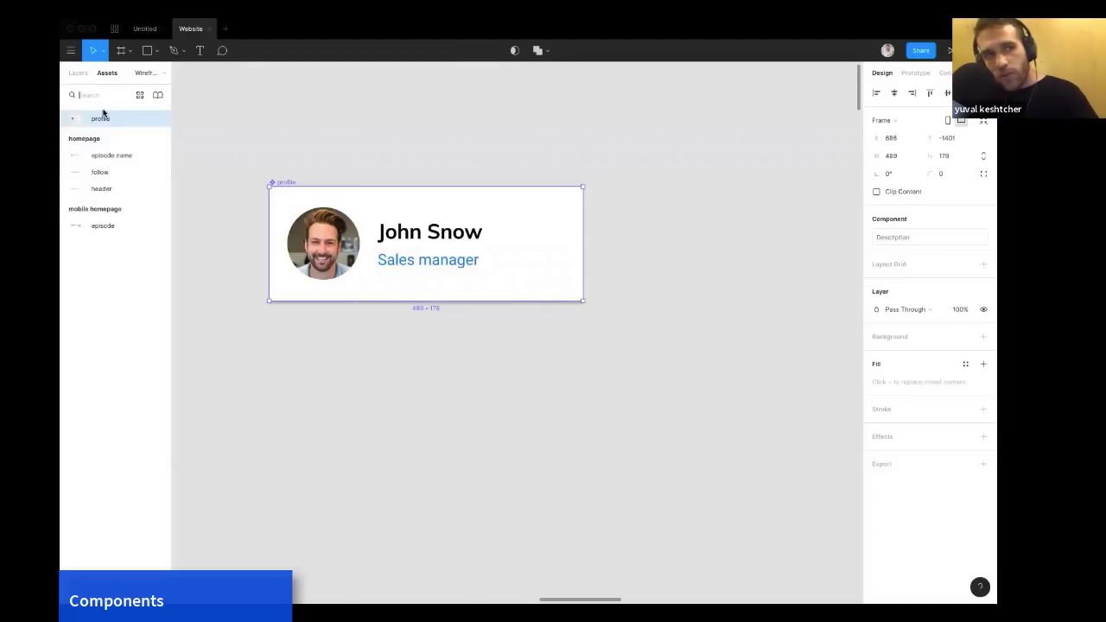
drag(96, 119, 550, 122)
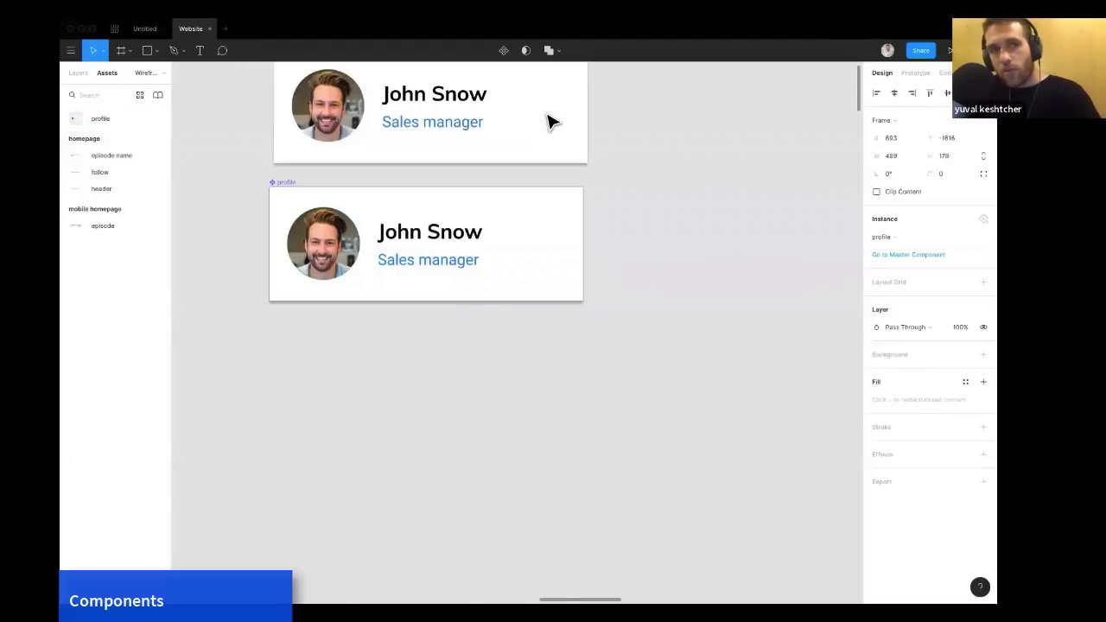
Delete the extra copy of the profile instance, keeping one instance above the master component.
scroll(551, 118, up, 2)
drag(441, 102, 439, 92)
scroll(438, 91, up, 2)
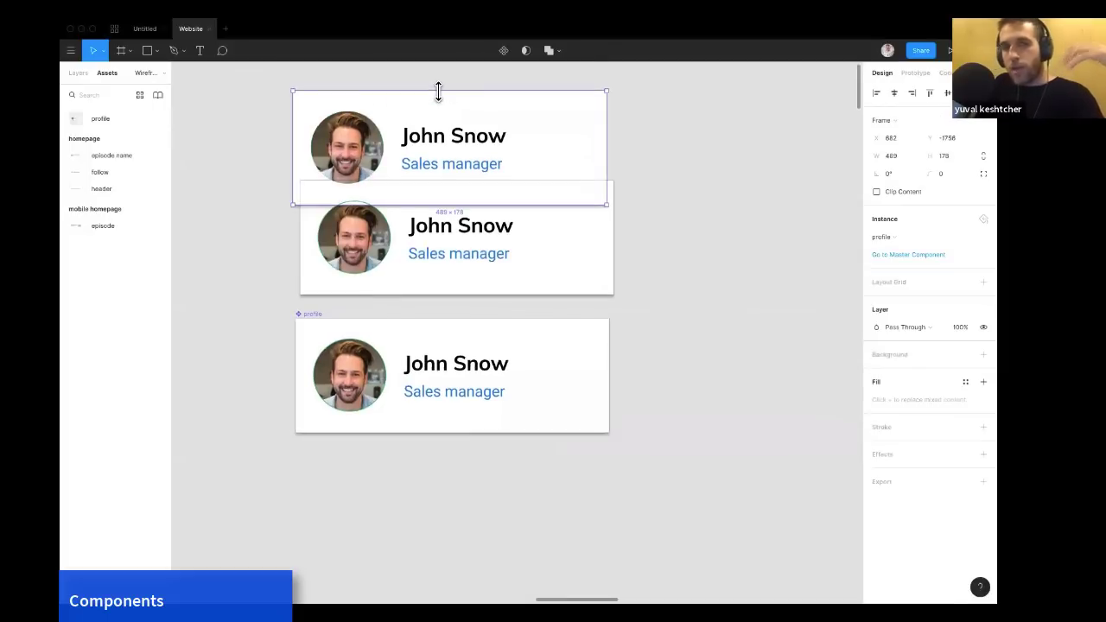
key(Delete)
scroll(439, 129, down, 3)
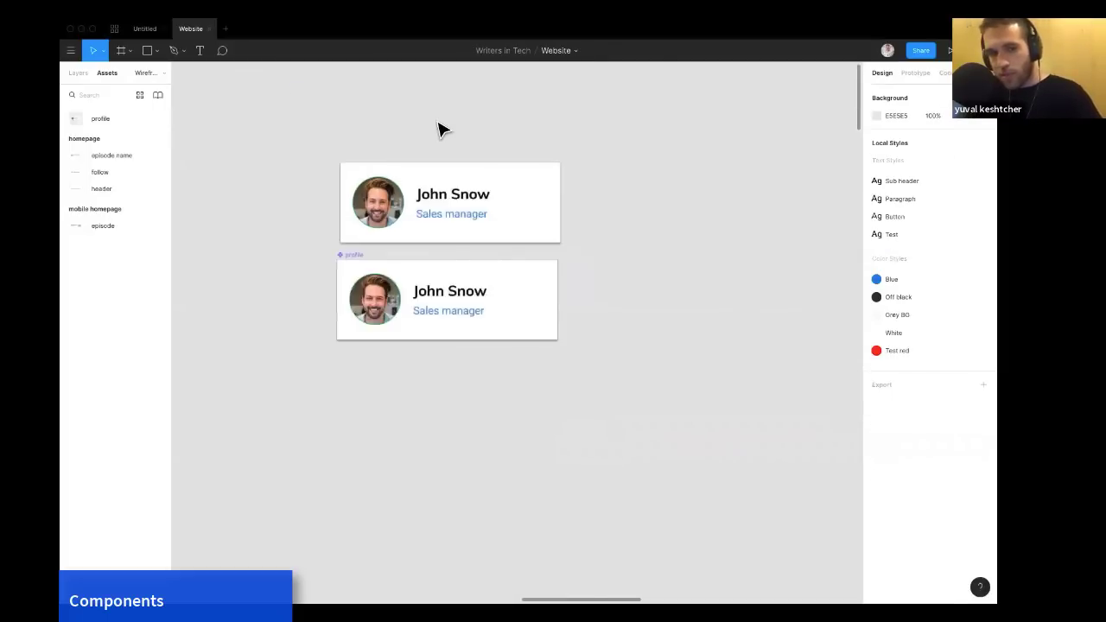
Examine the header component at the top of the homepage wireframe.
scroll(439, 129, down, 5)
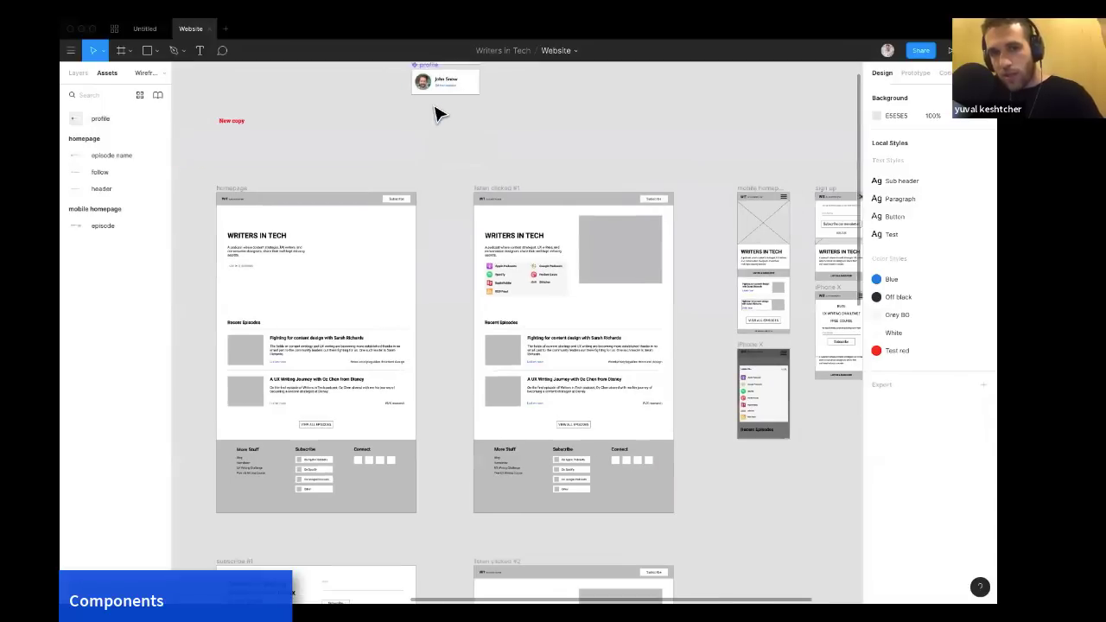
scroll(438, 113, down, 5)
scroll(398, 138, down, 2)
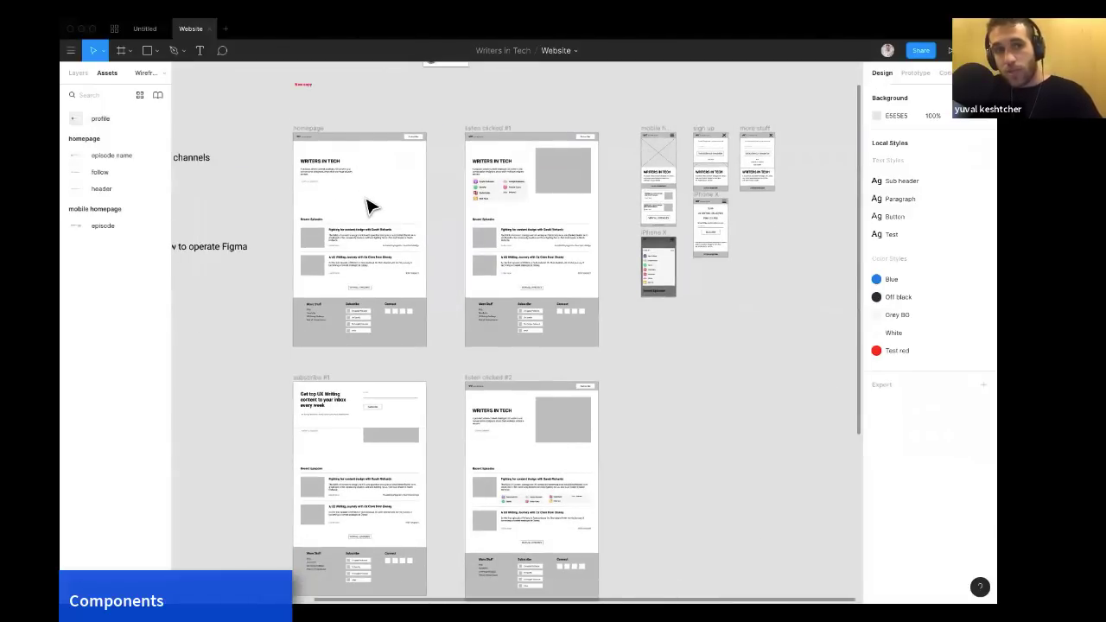
scroll(368, 206, up, 5)
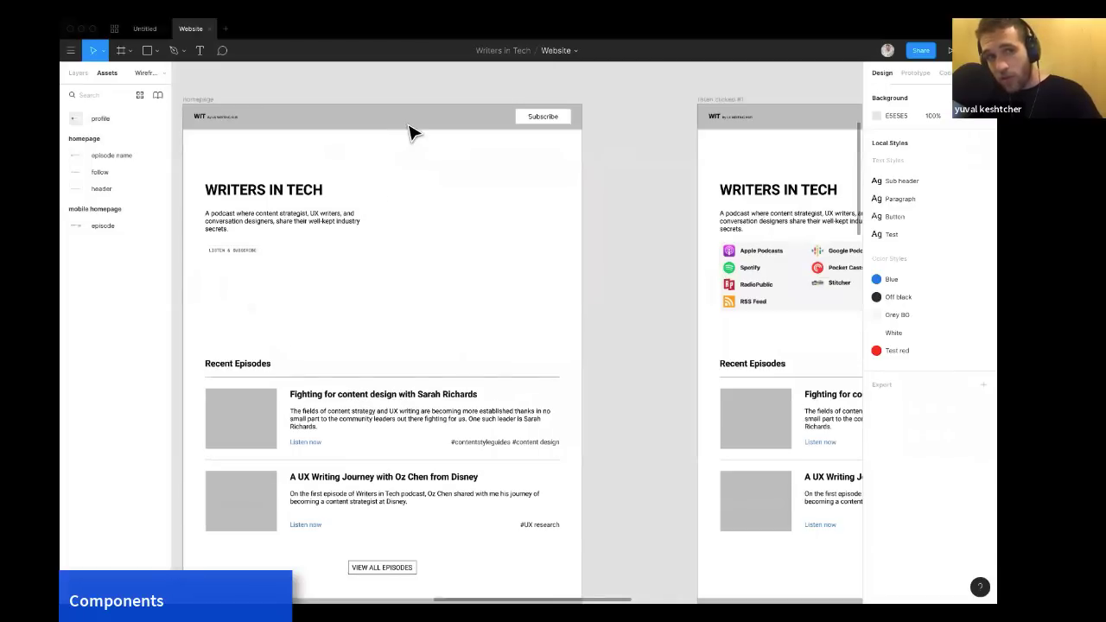
click(412, 129)
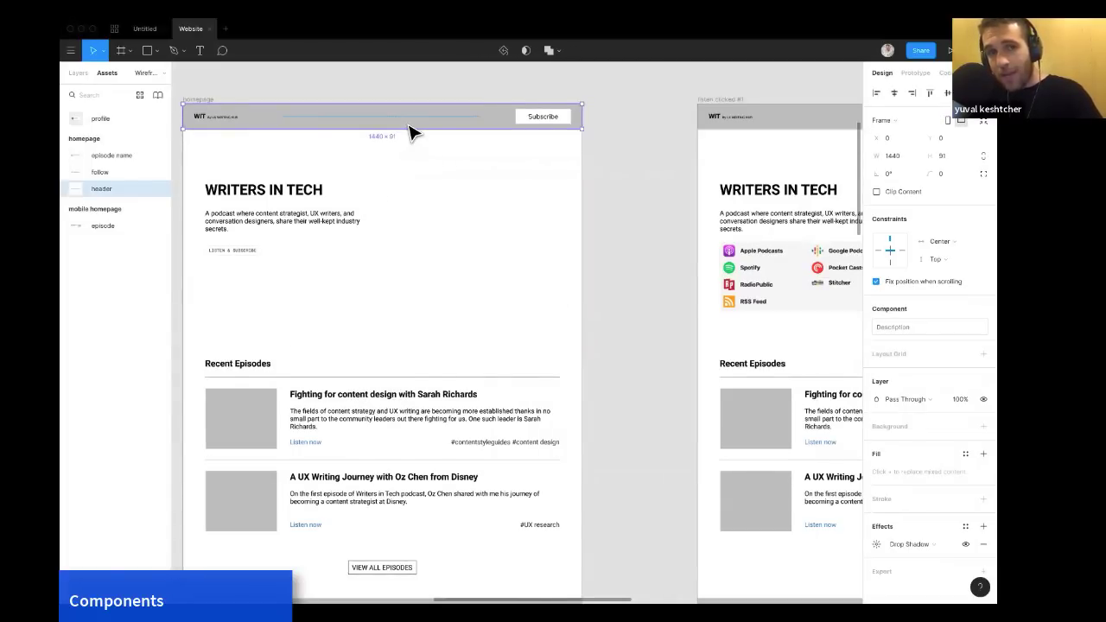
scroll(412, 128, up, 2)
scroll(412, 128, left, 1)
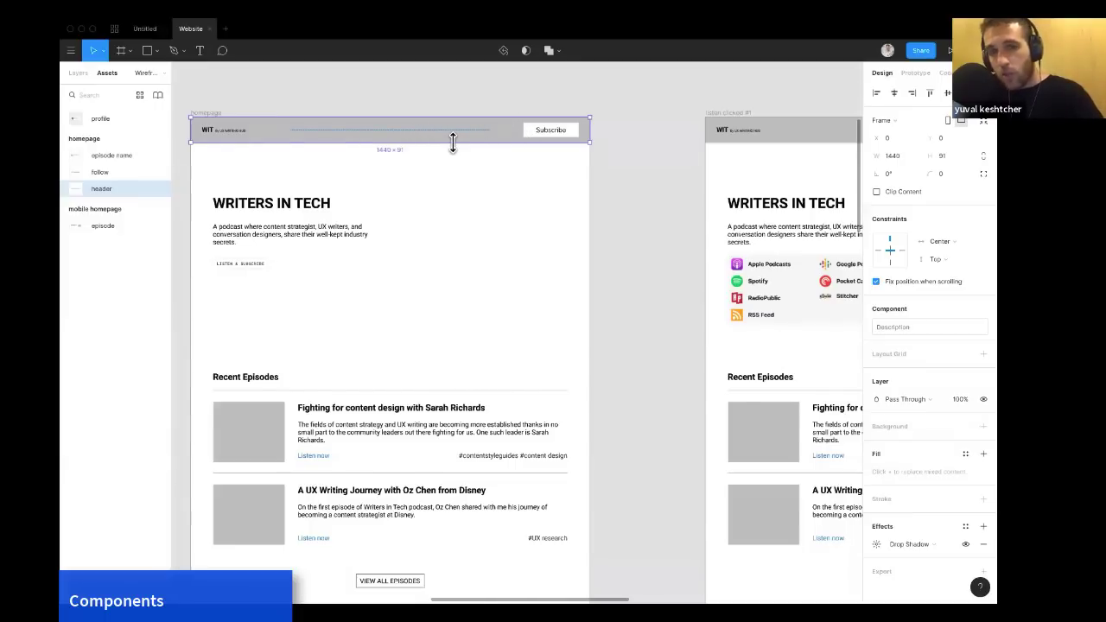
scroll(453, 139, down, 2)
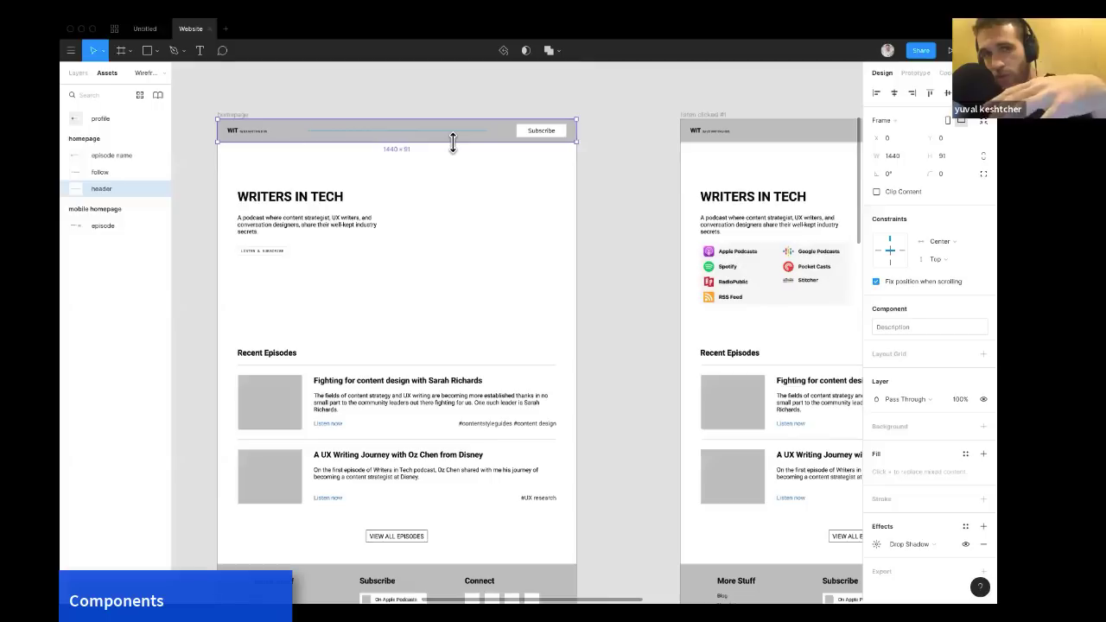
Try moving the Subscribe button to the left inside the homepage header.
click(536, 138)
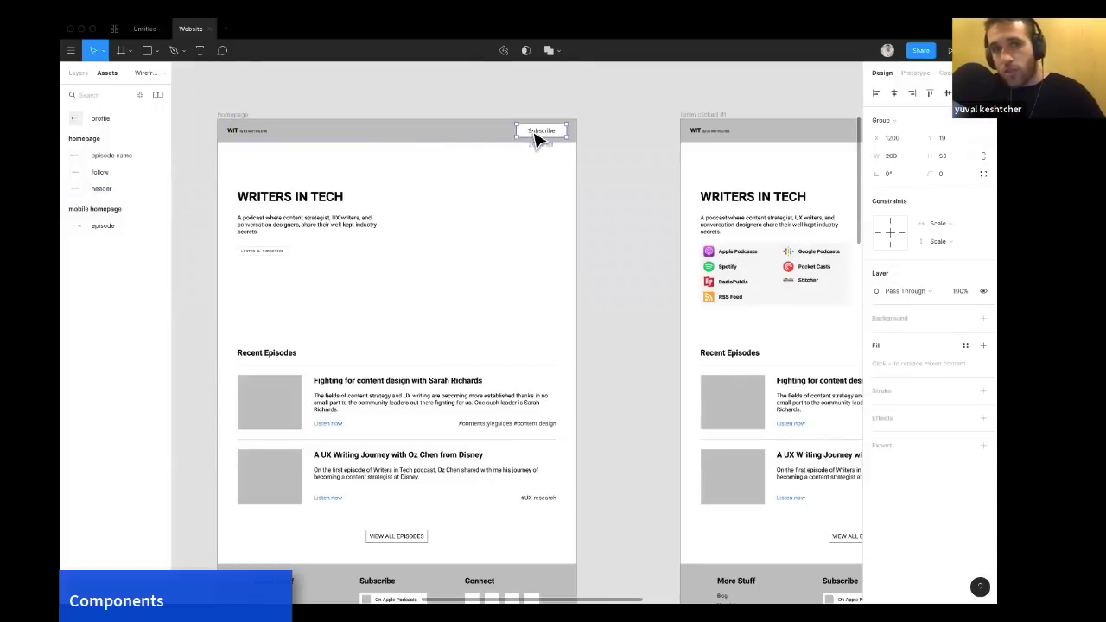
drag(523, 143, 481, 141)
scroll(605, 160, right, 5)
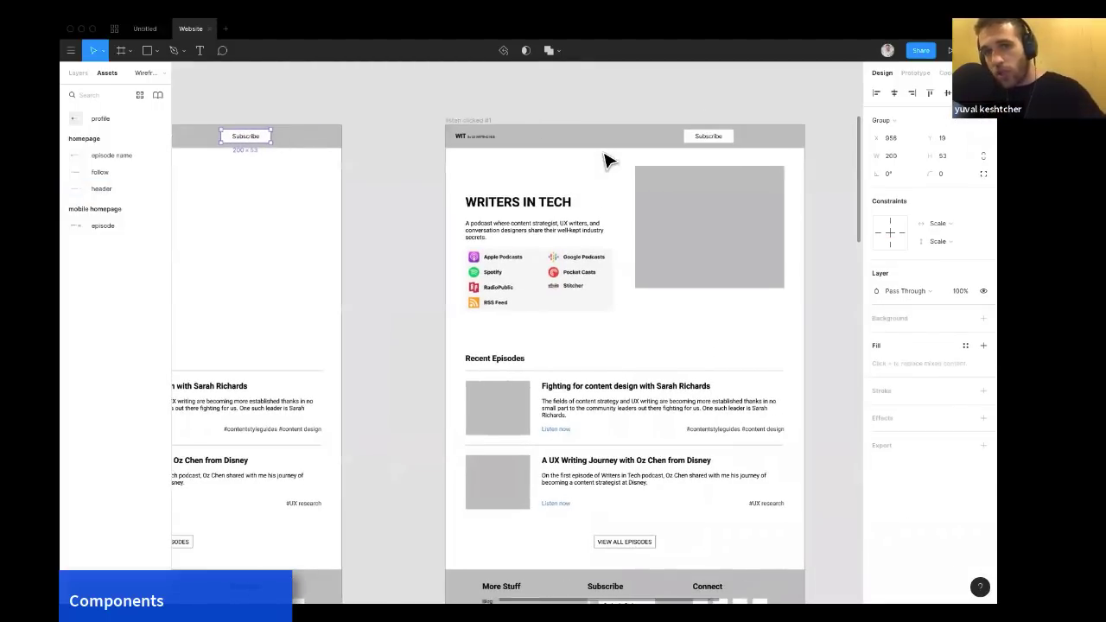
Survey the wireframe frames and agenda notes across the canvas.
scroll(605, 160, down, 3)
scroll(605, 164, down, 3)
scroll(605, 164, down, 1)
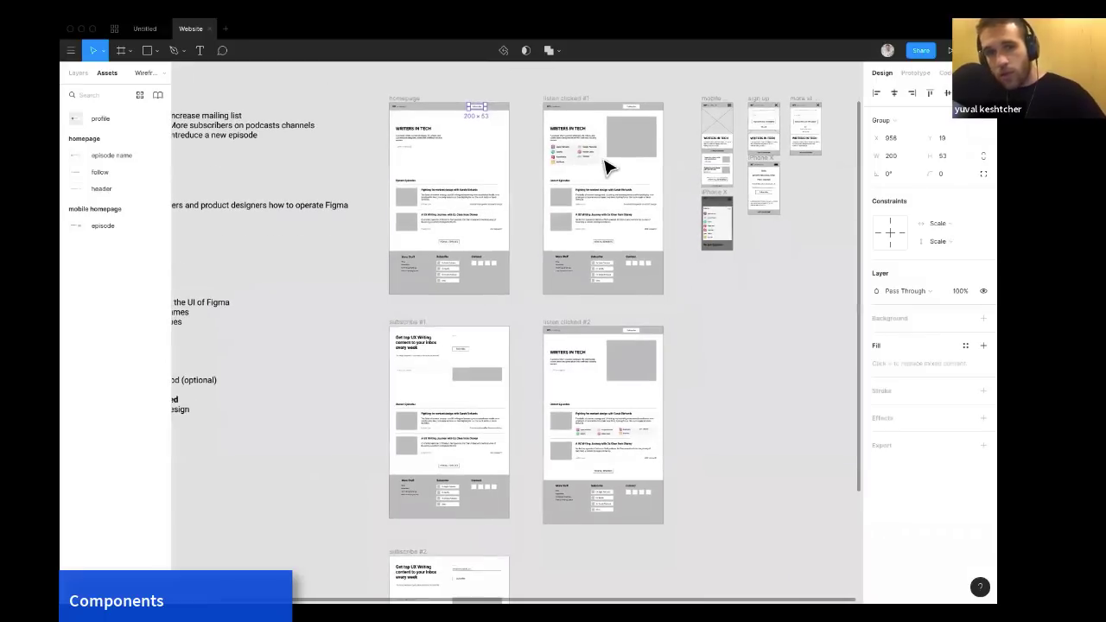
scroll(605, 164, down, 3)
scroll(605, 164, down, 4)
scroll(605, 165, left, 1)
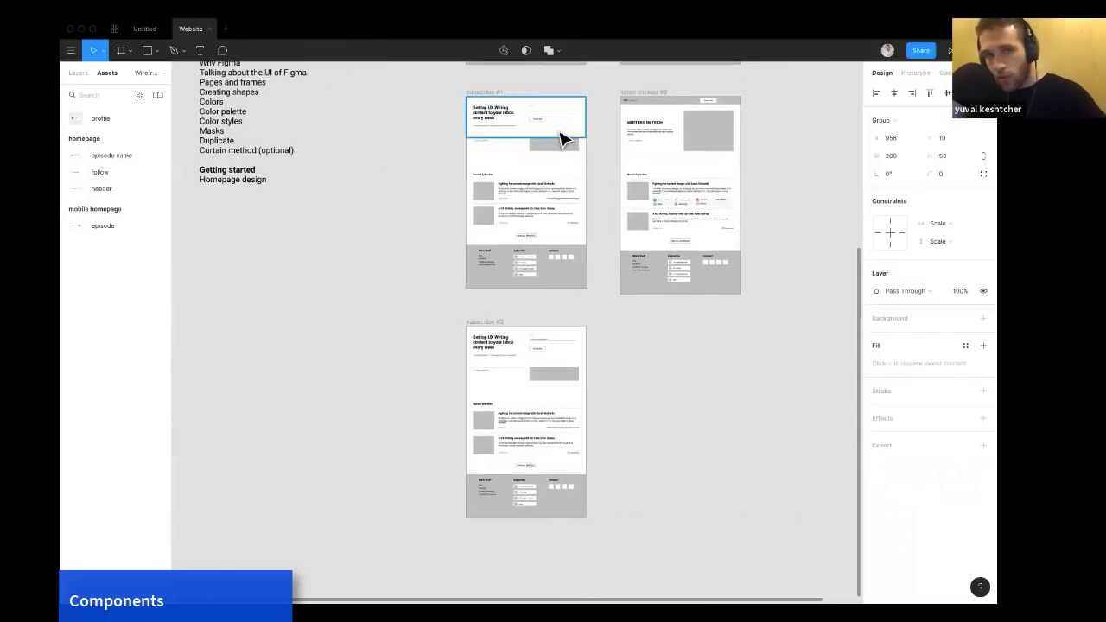
scroll(560, 150, up, 1)
scroll(560, 150, up, 1)
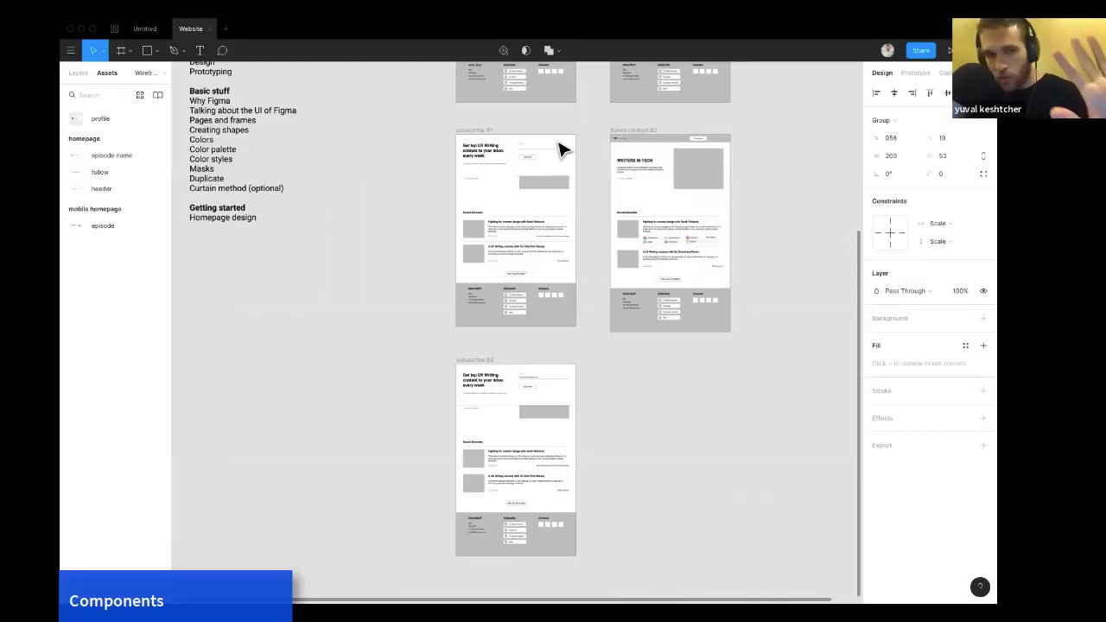
scroll(560, 150, up, 8)
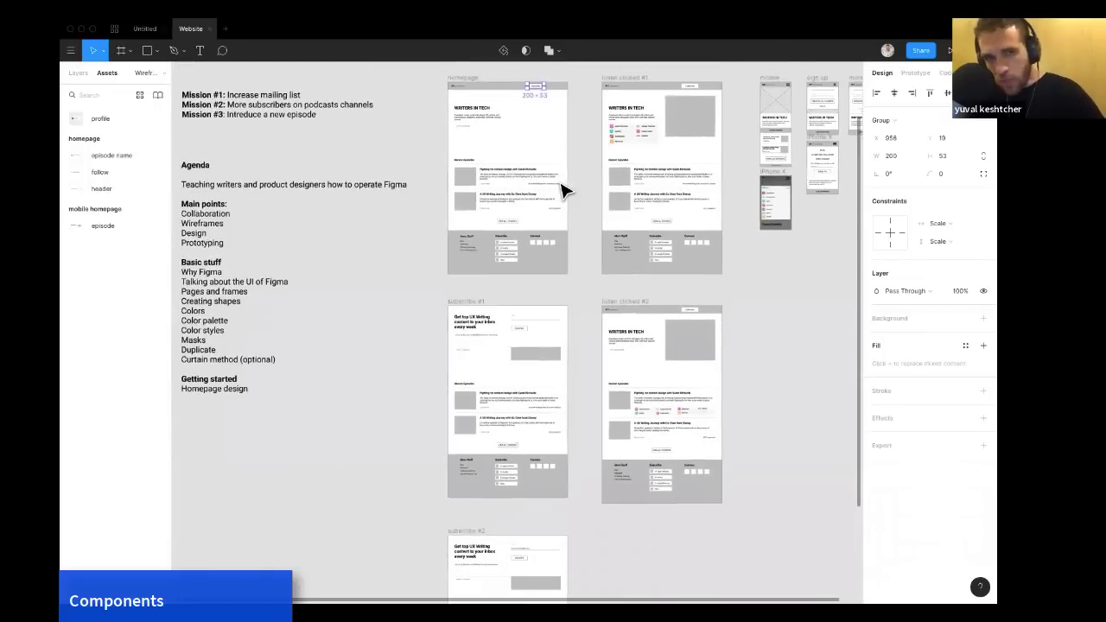
scroll(544, 168, right, 2)
click(542, 162)
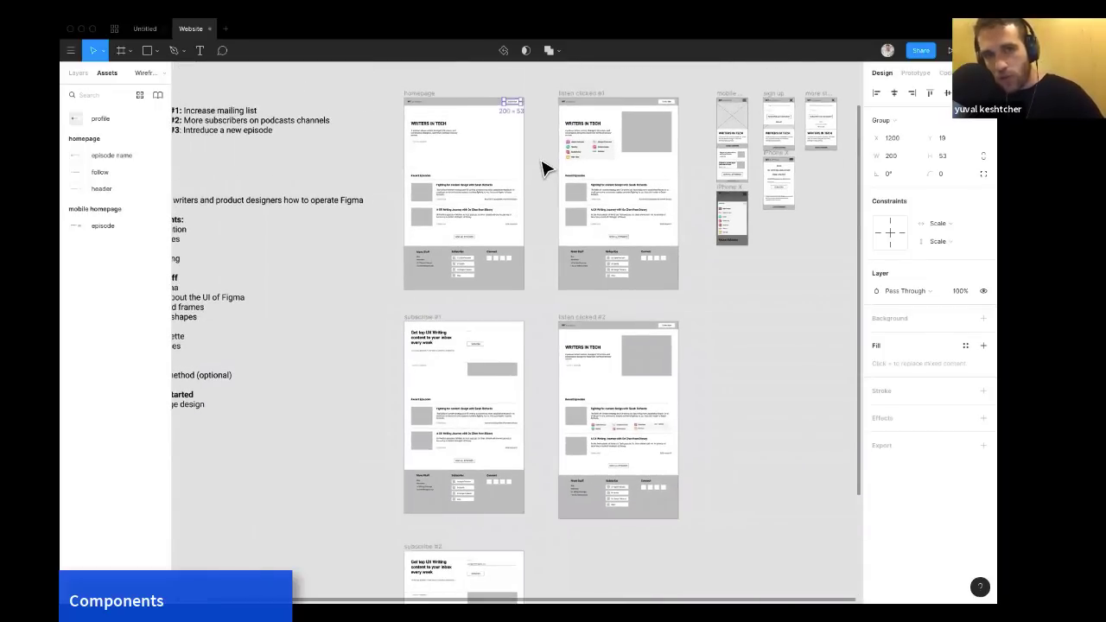
scroll(543, 166, up, 3)
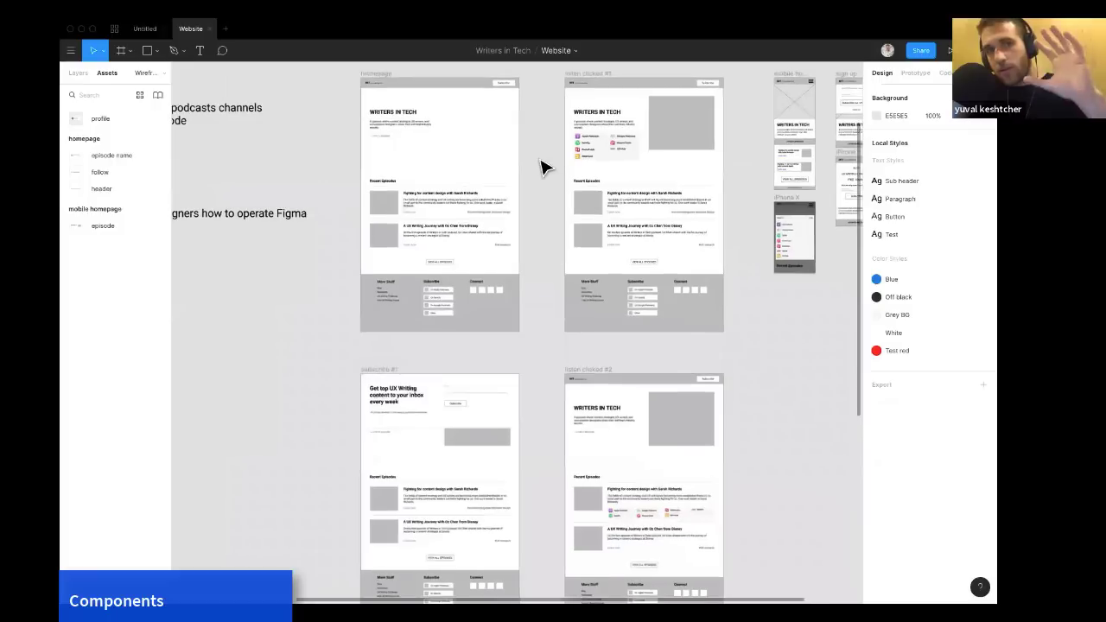
scroll(543, 166, up, 1)
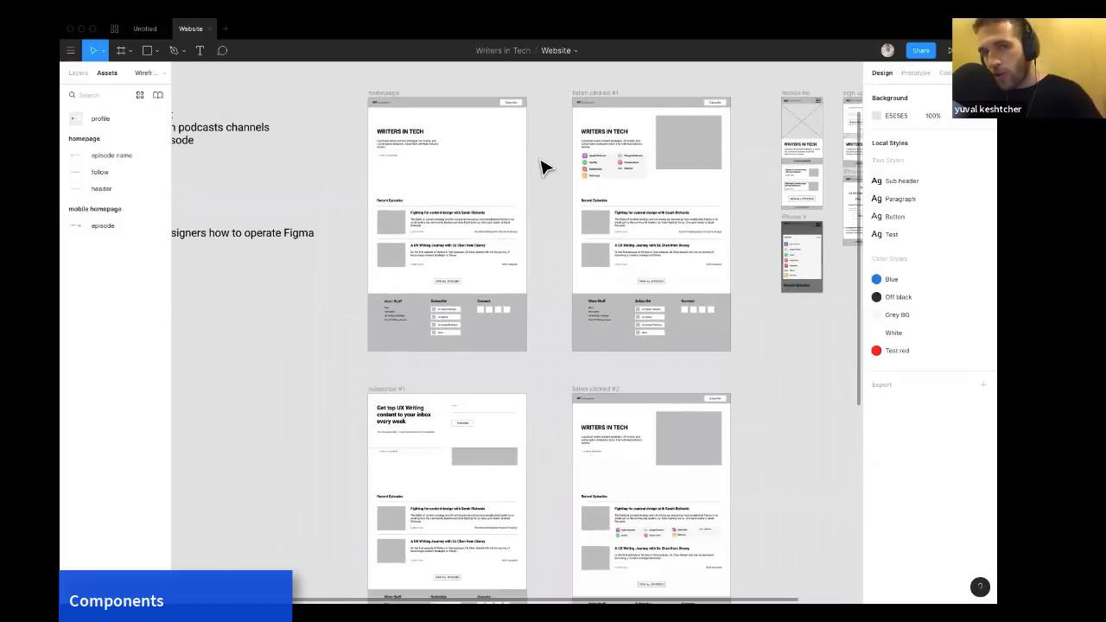
scroll(542, 166, up, 5)
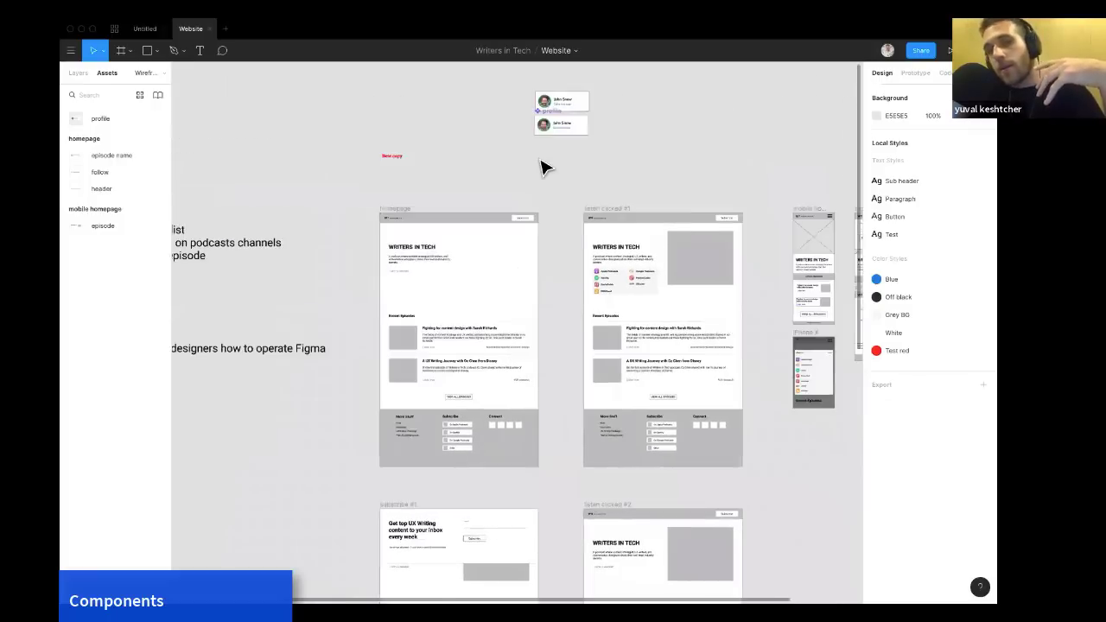
Move the profile instance so it sits below the profile master component.
scroll(586, 211, up, 5)
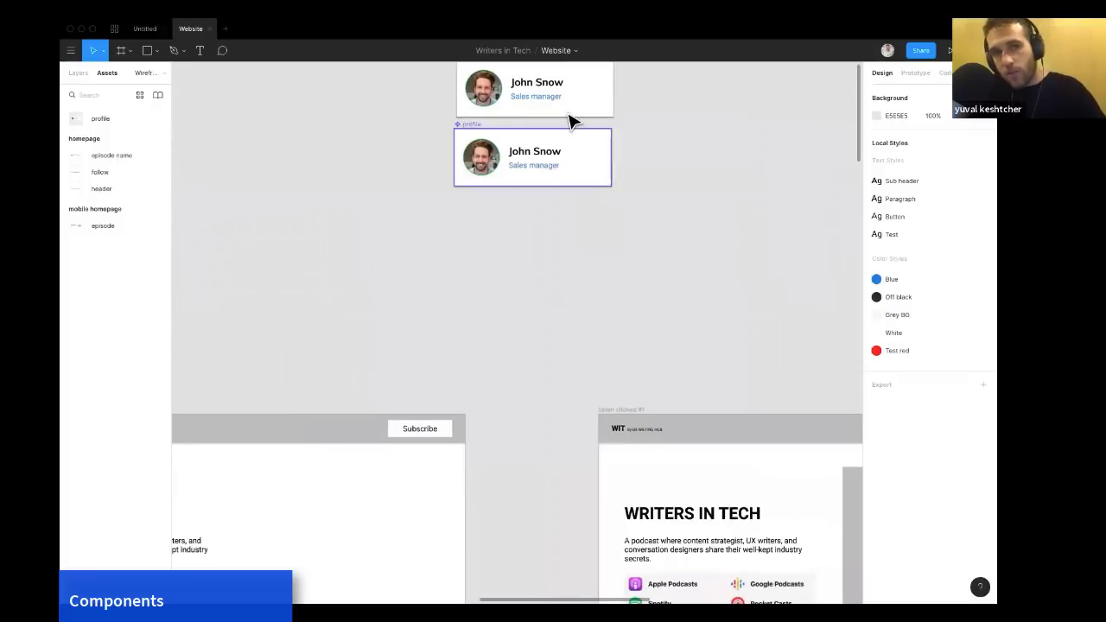
drag(568, 113, 595, 243)
click(654, 245)
click(645, 226)
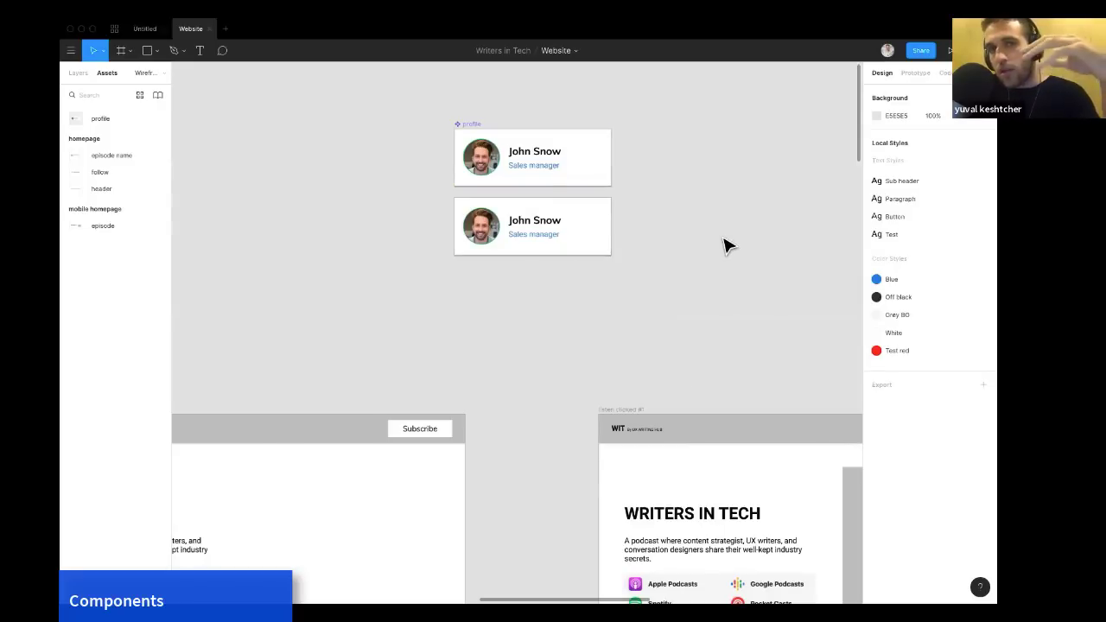
Recolor the master header's background rectangle to F13E3E, then undo the fill change.
scroll(726, 247, right, 2)
scroll(726, 247, up, 1)
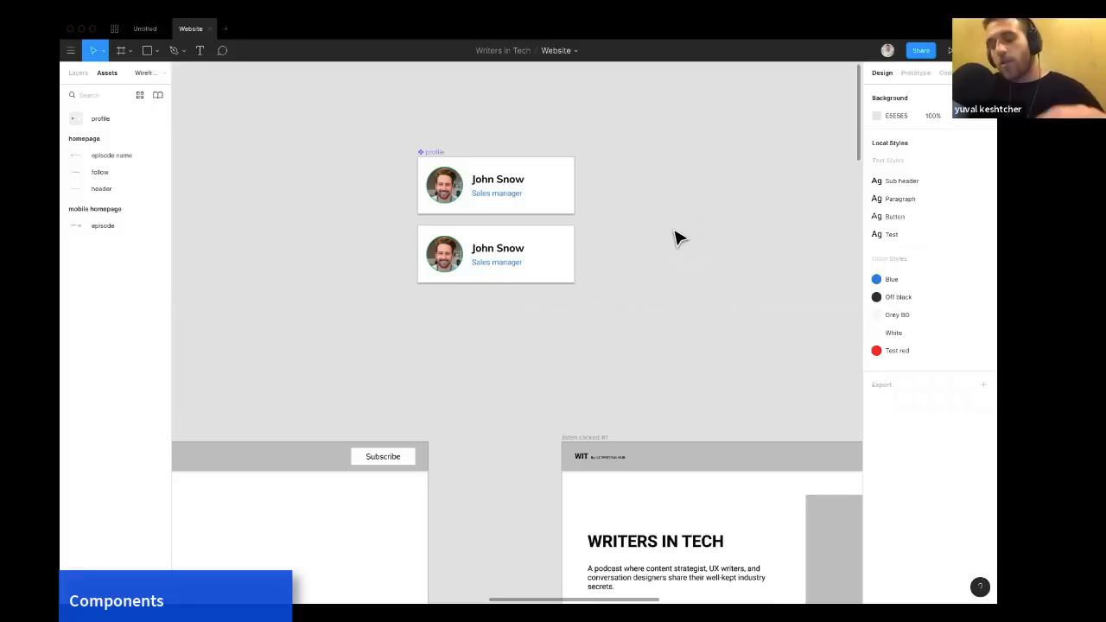
scroll(678, 238, down, 5)
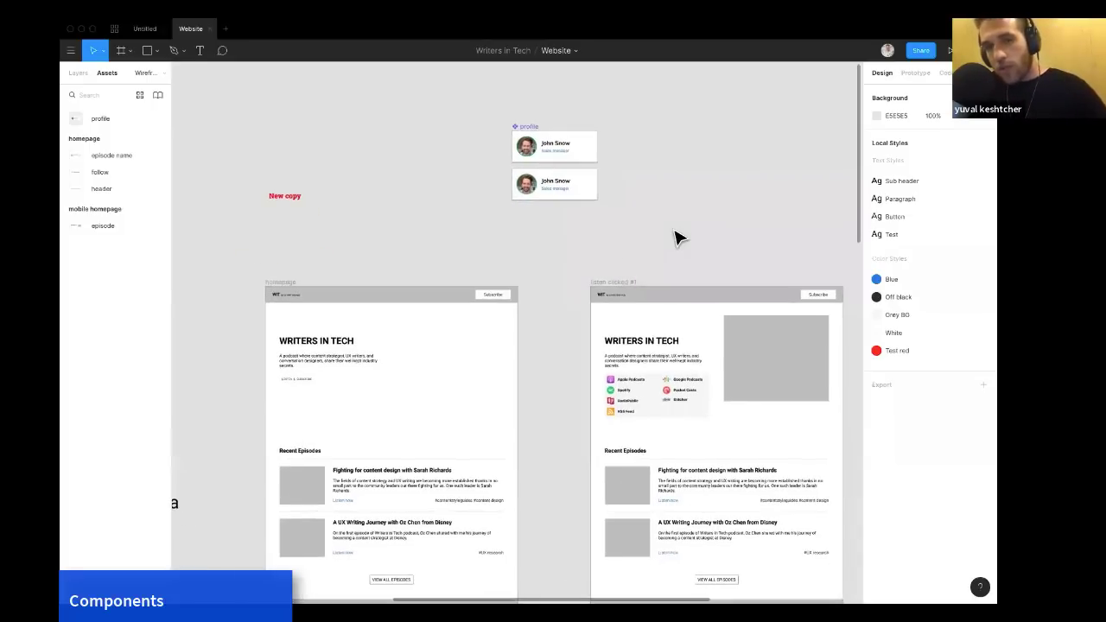
scroll(678, 239, down, 1)
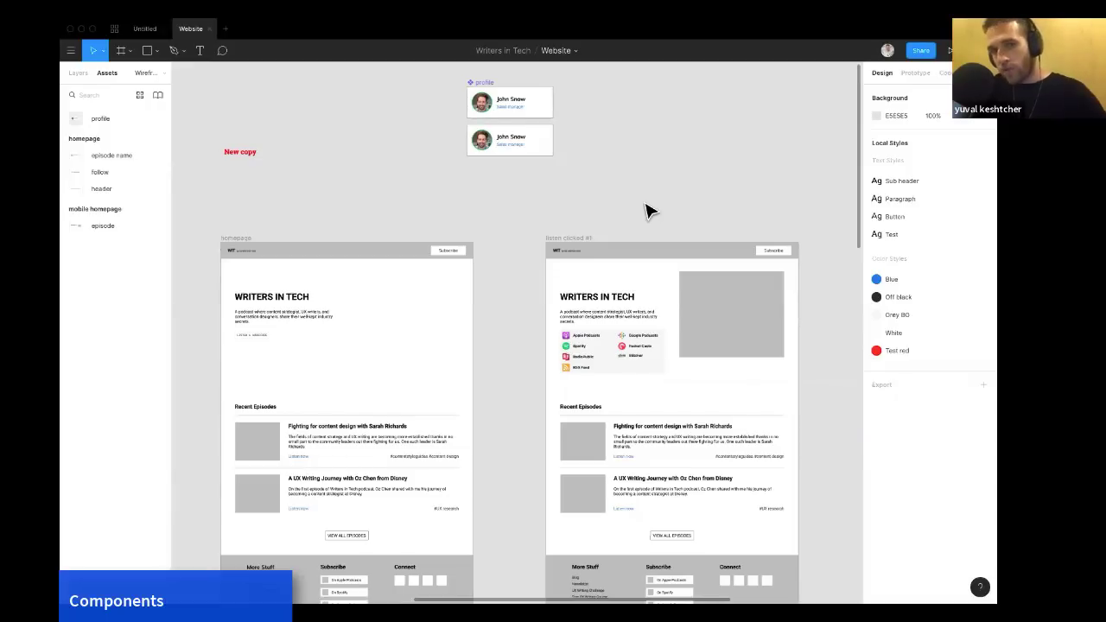
ctrl+scroll(646, 210, down, 6)
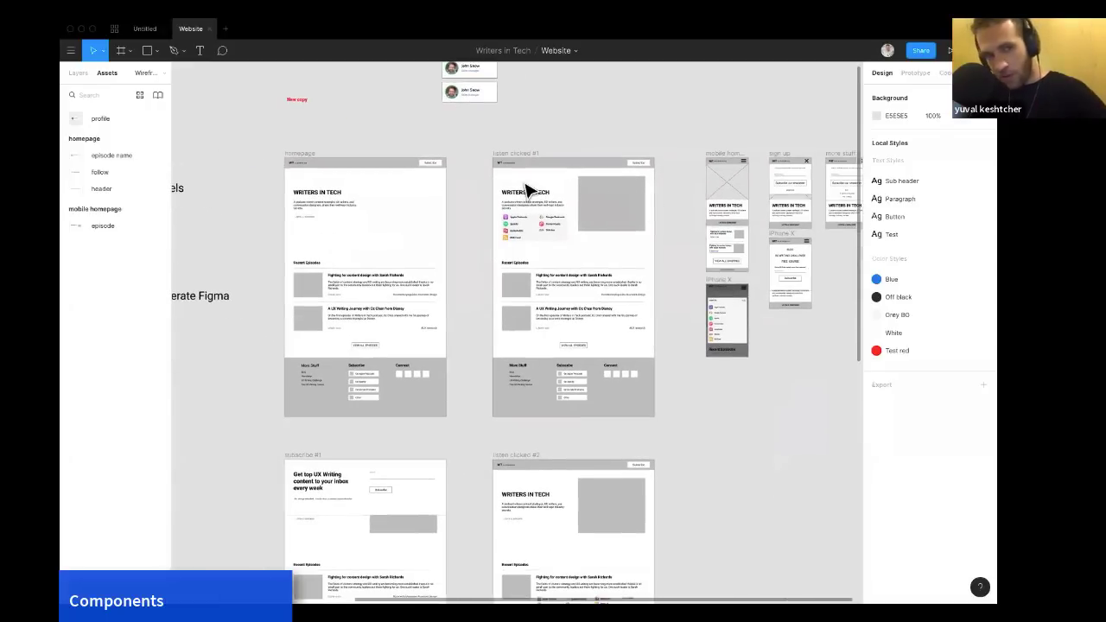
click(409, 170)
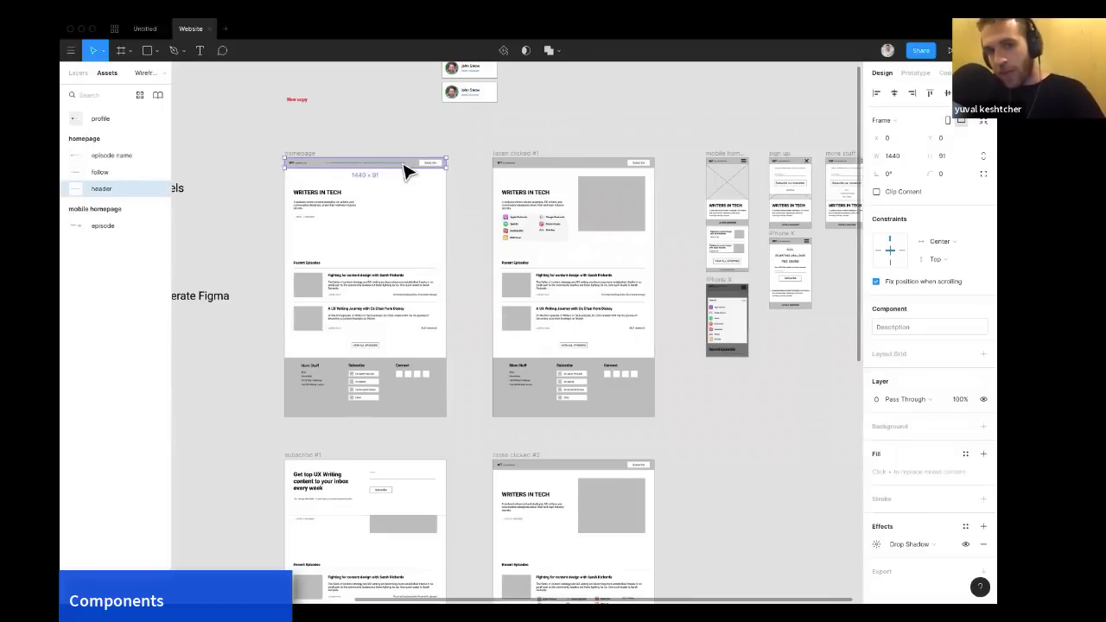
scroll(409, 173, down, 1)
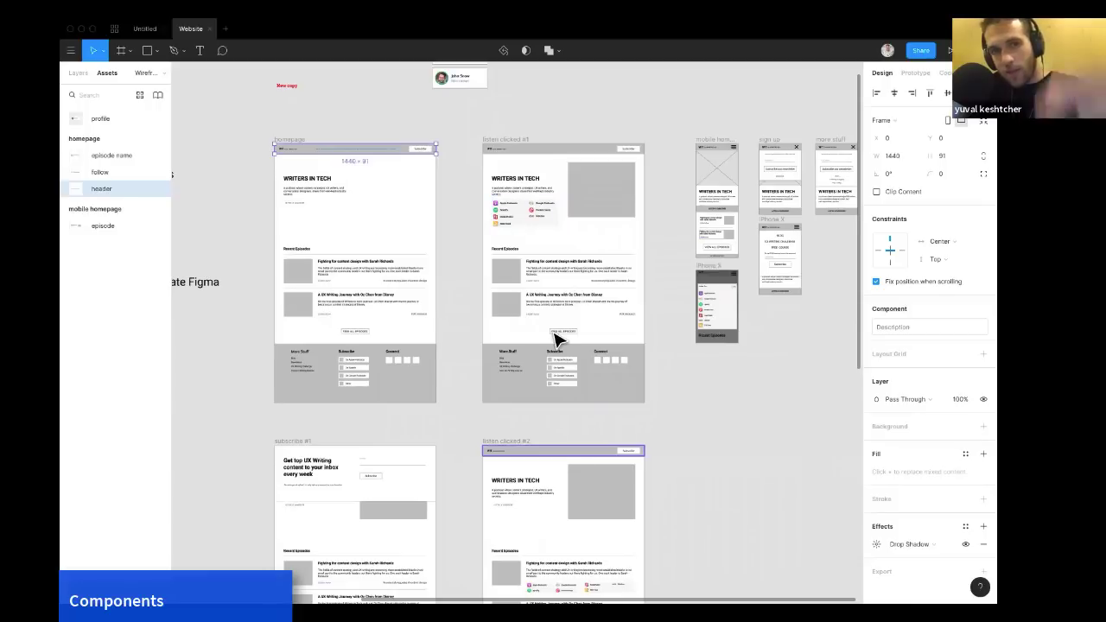
click(452, 153)
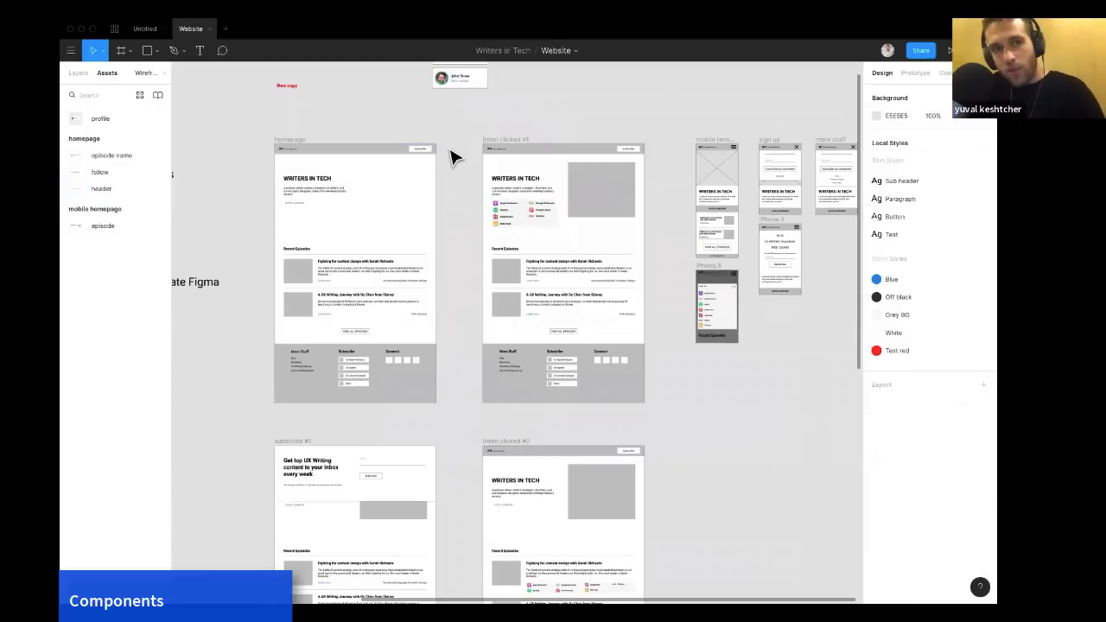
click(386, 158)
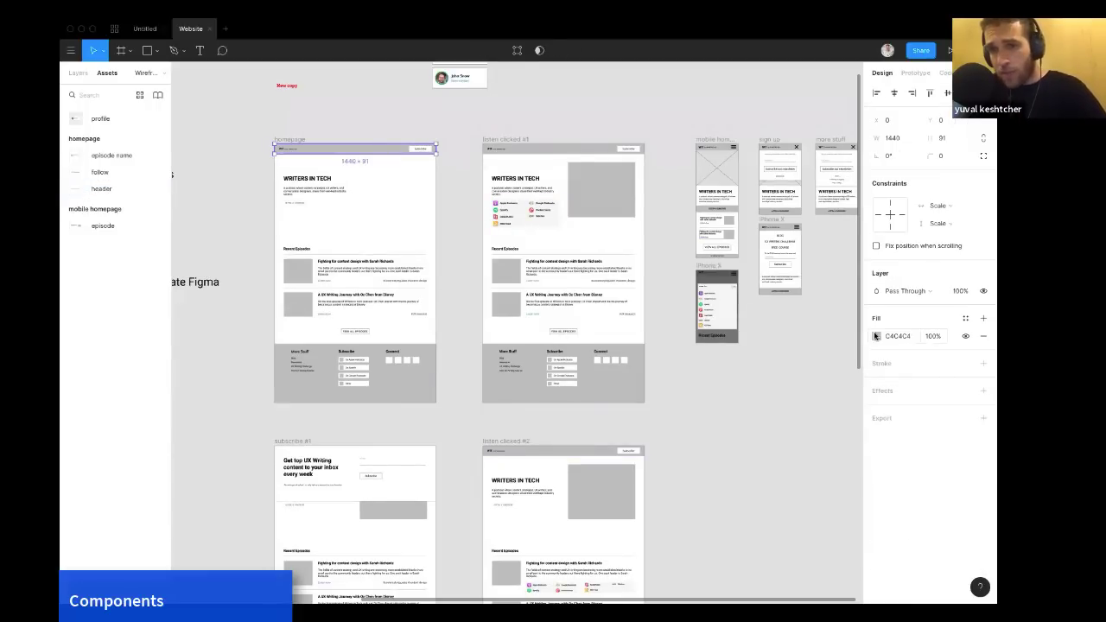
click(876, 336)
click(828, 334)
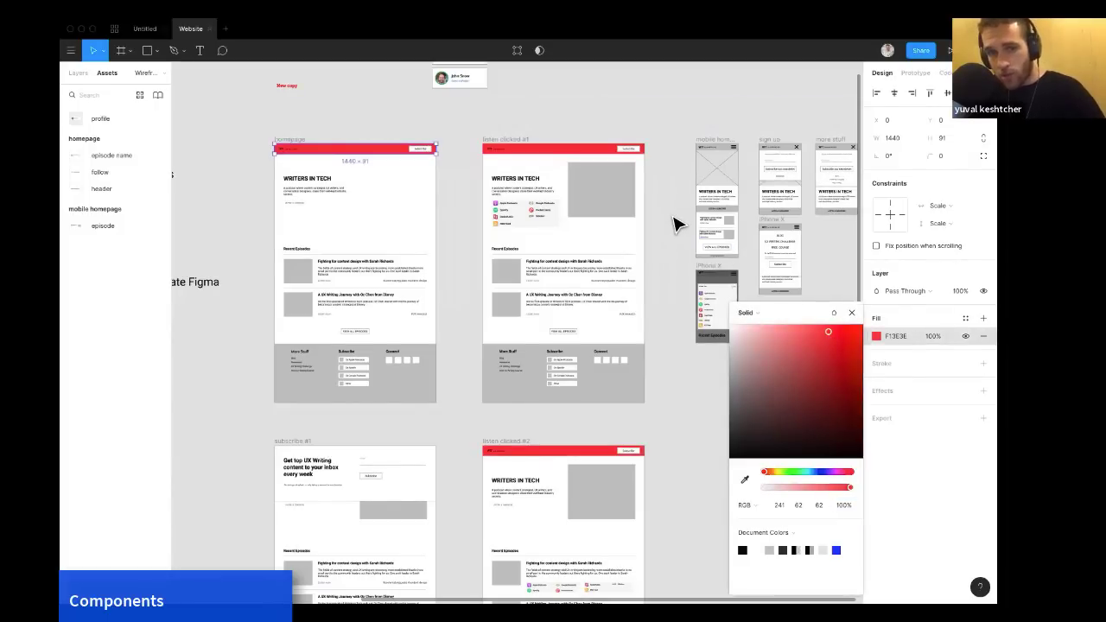
key(ctrl+z)
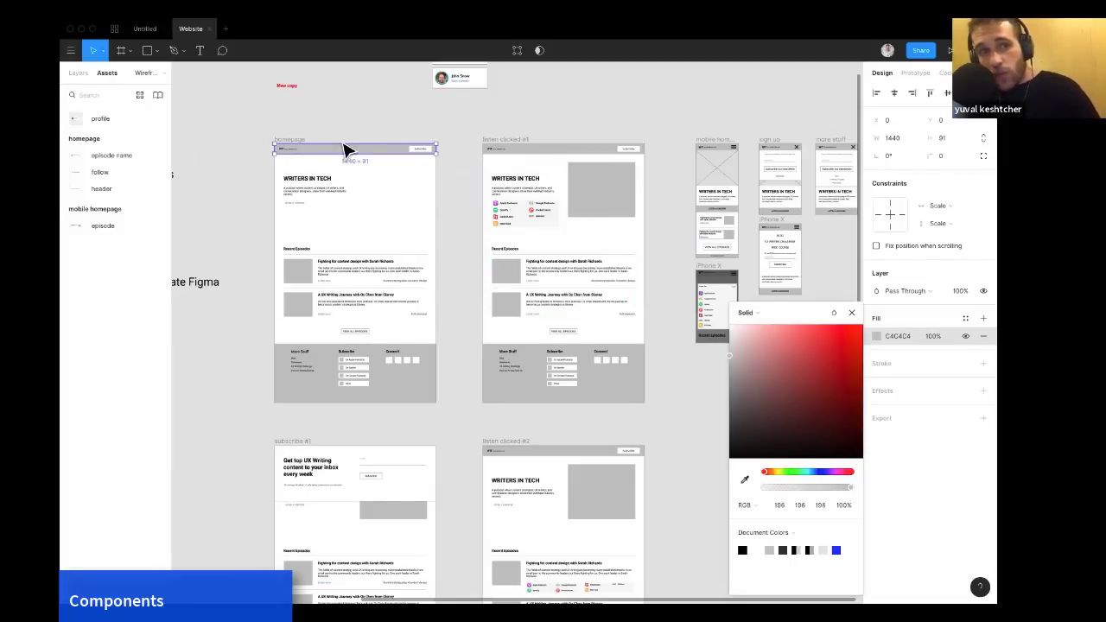
Go from the header instance in the 'listen clicked #1' frame to its master component.
click(539, 152)
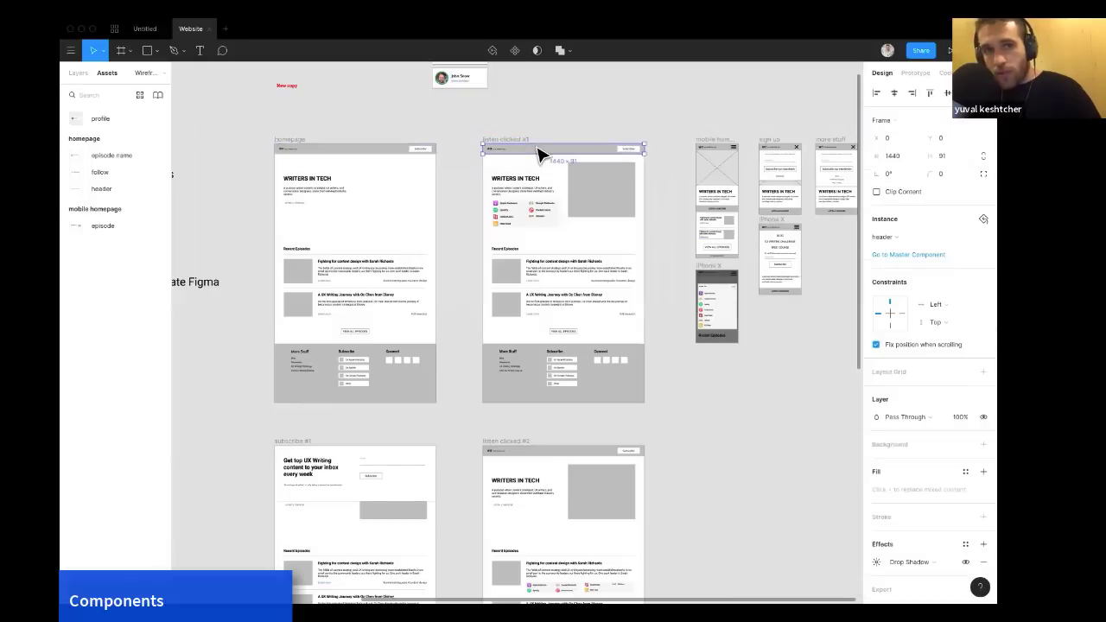
scroll(544, 151, up, 5)
scroll(545, 151, up, 3)
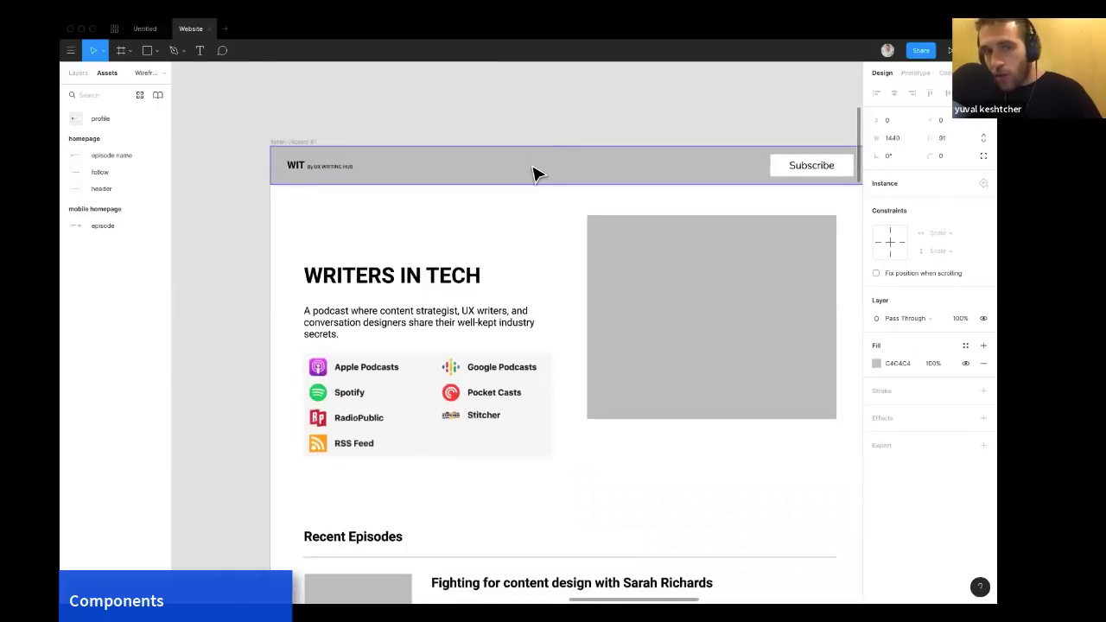
scroll(533, 173, right, 2)
right_click(532, 167)
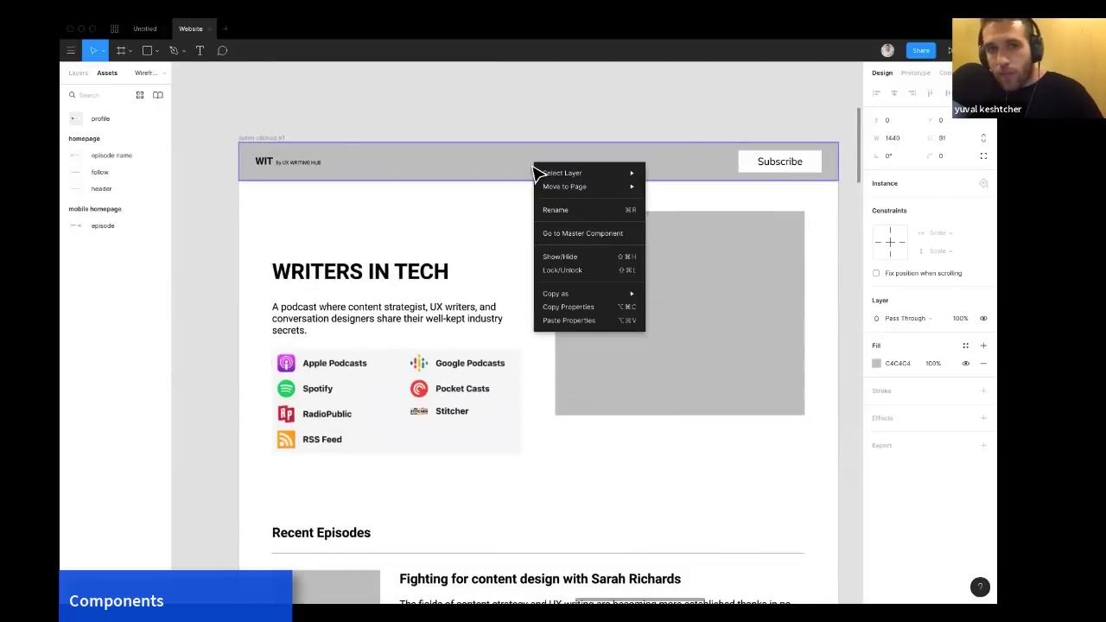
click(588, 244)
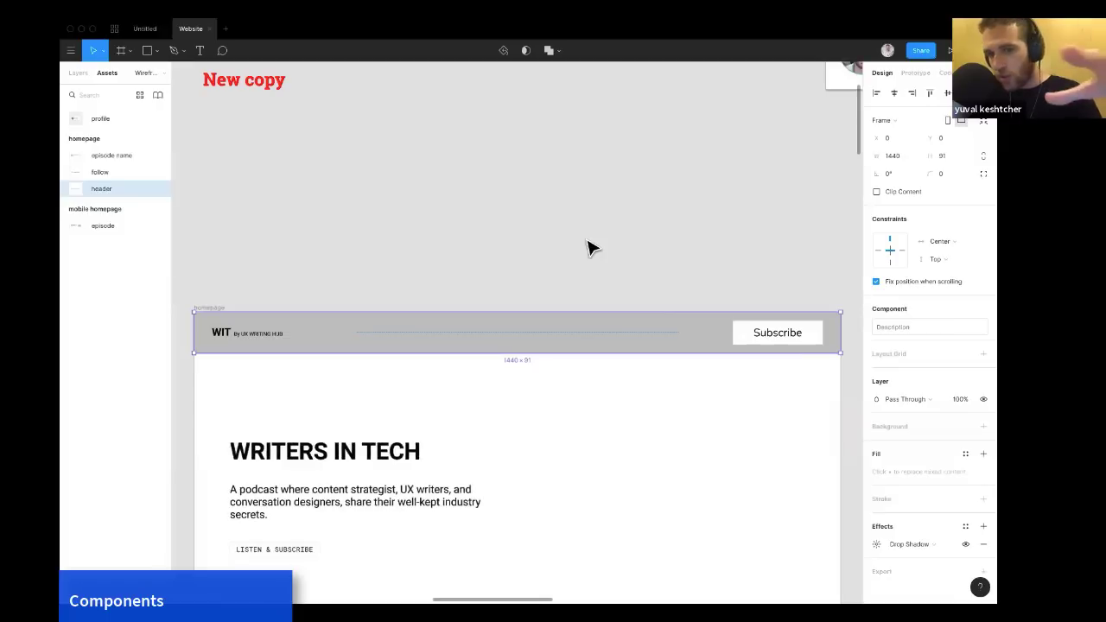
Browse the master header, the assets list and the homepage wireframe frames.
scroll(588, 248, down, 1)
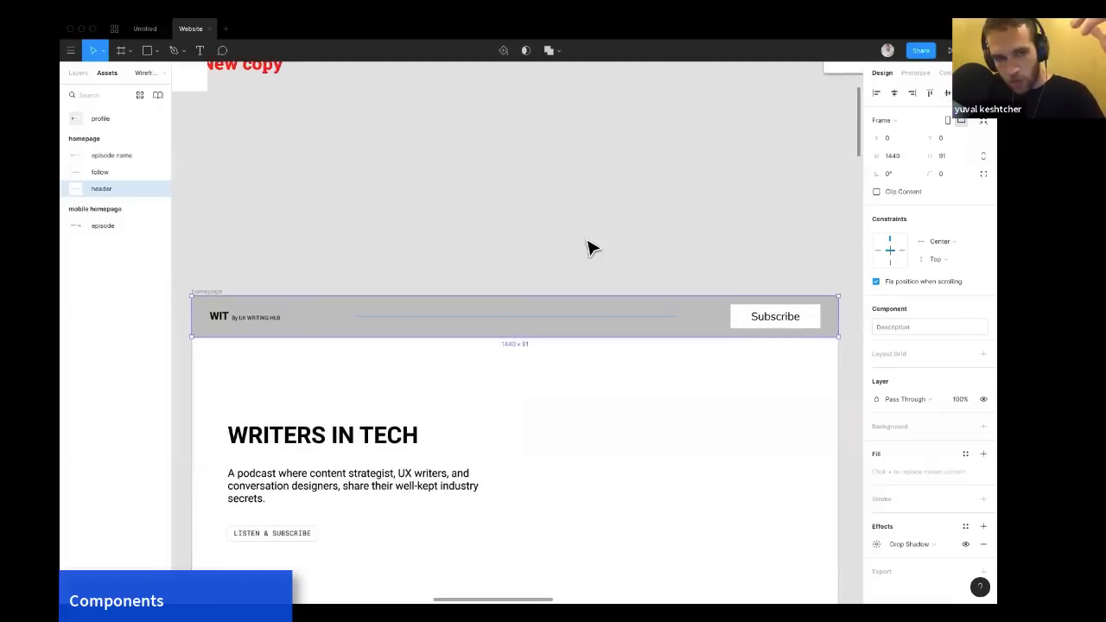
scroll(588, 248, down, 2)
scroll(588, 248, down, 1)
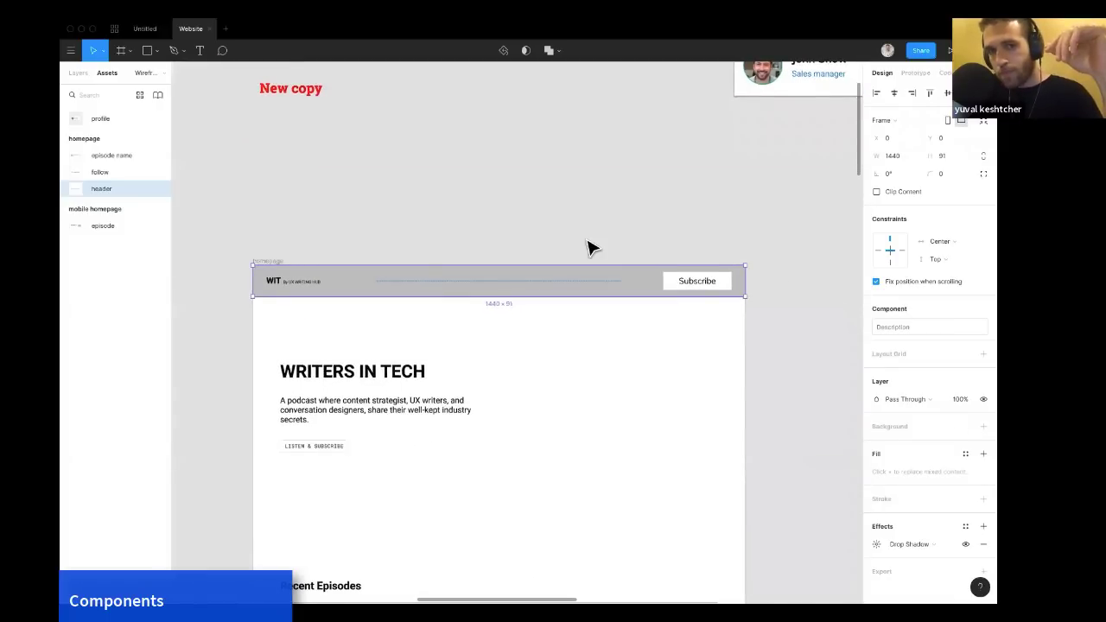
scroll(587, 248, up, 1)
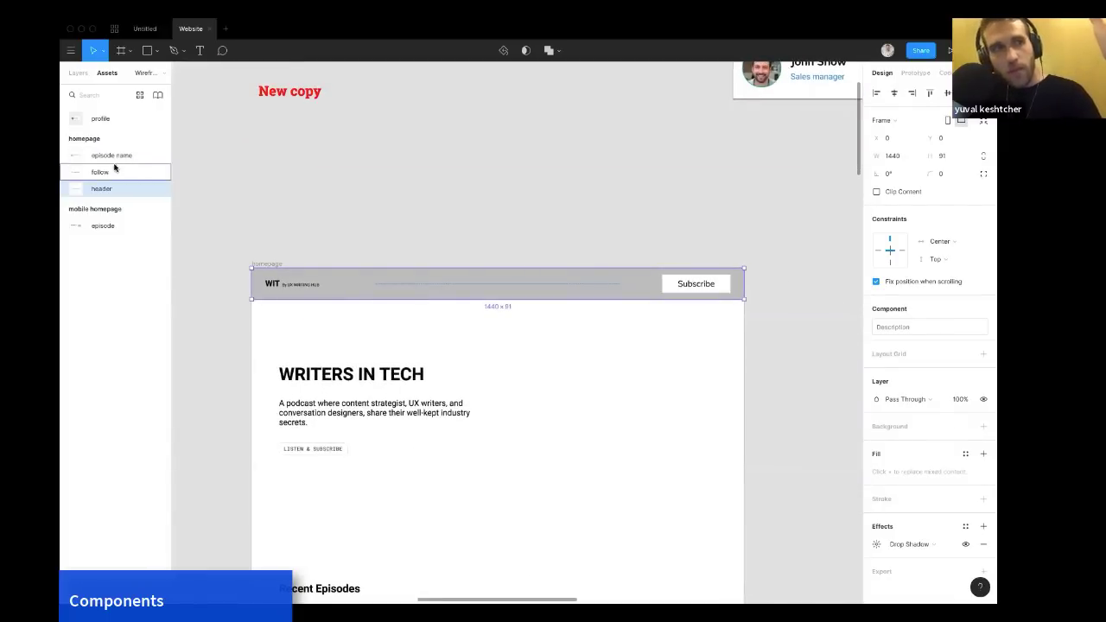
click(105, 121)
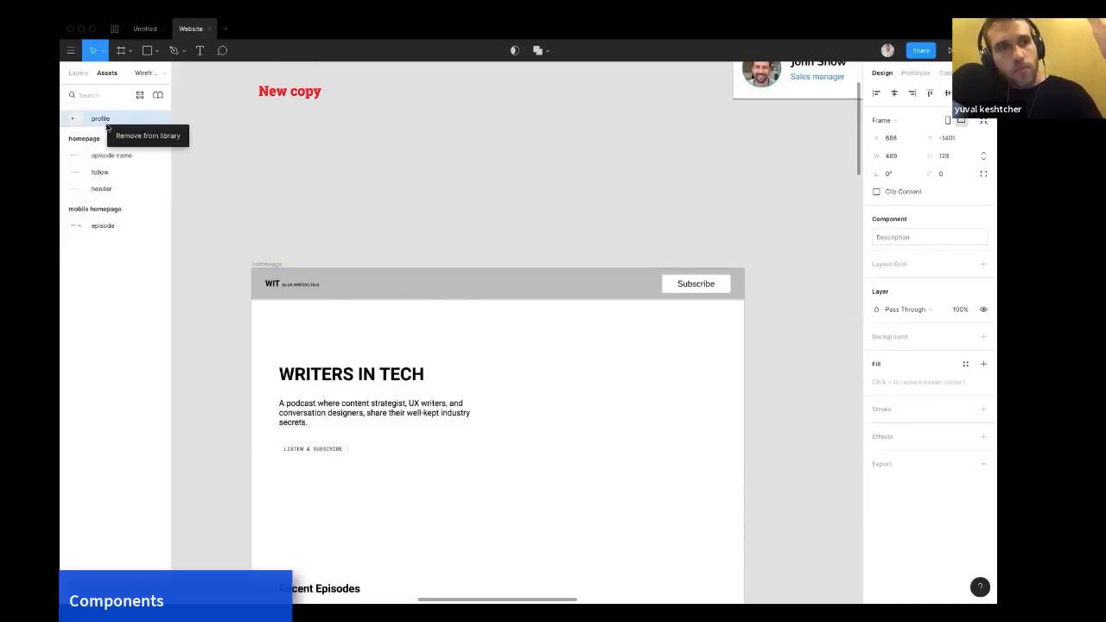
click(288, 165)
scroll(289, 165, right, 2)
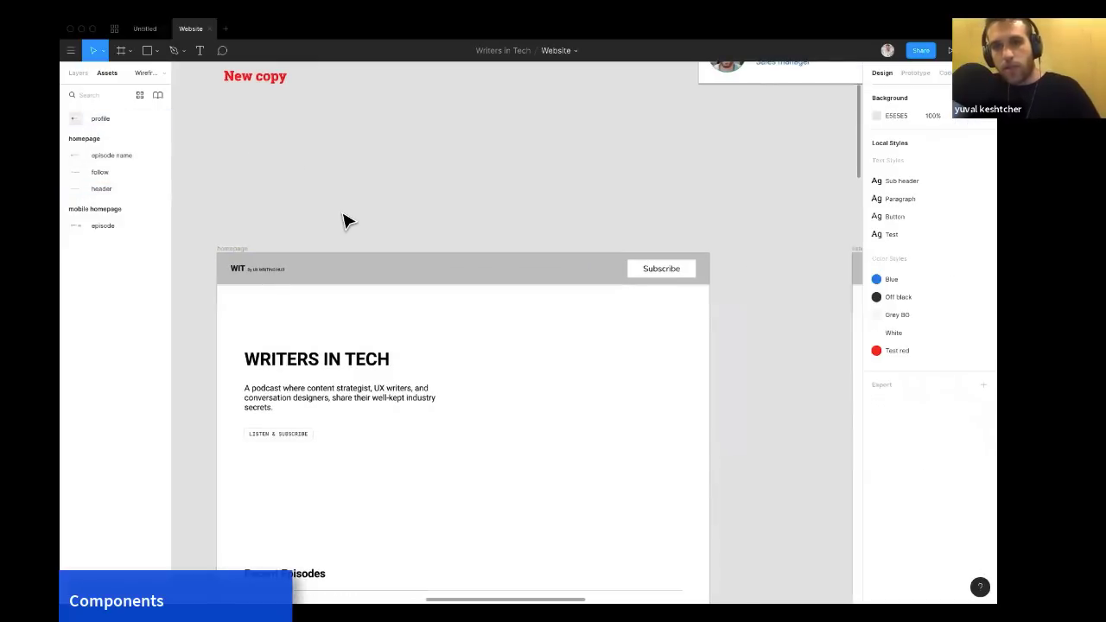
scroll(344, 225, down, 3)
scroll(344, 224, down, 1)
scroll(344, 225, right, 1)
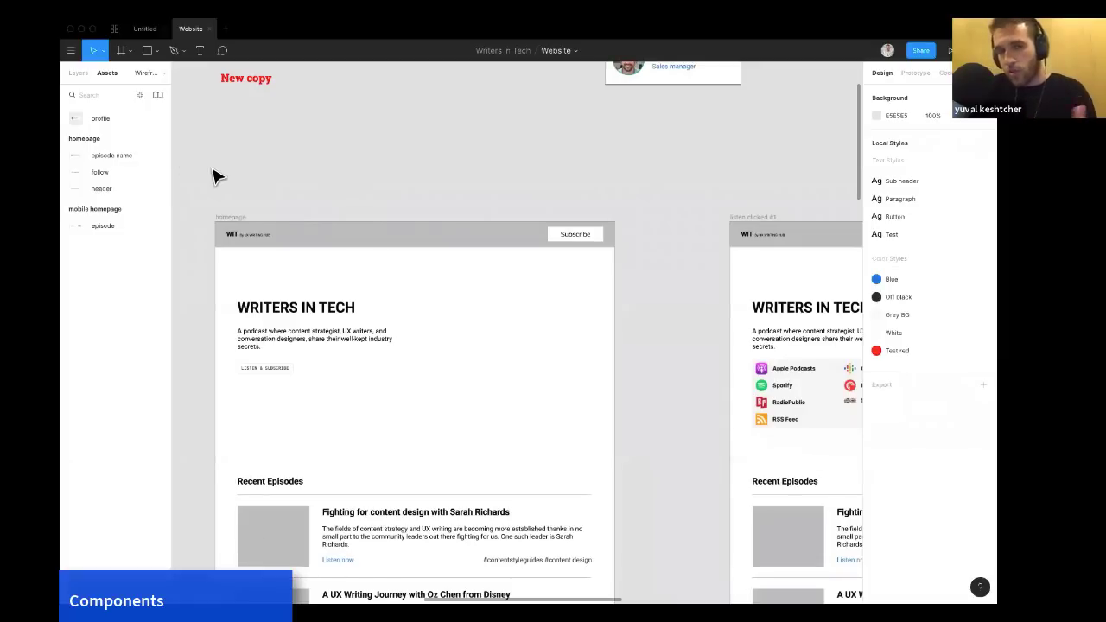
scroll(348, 222, right, 1)
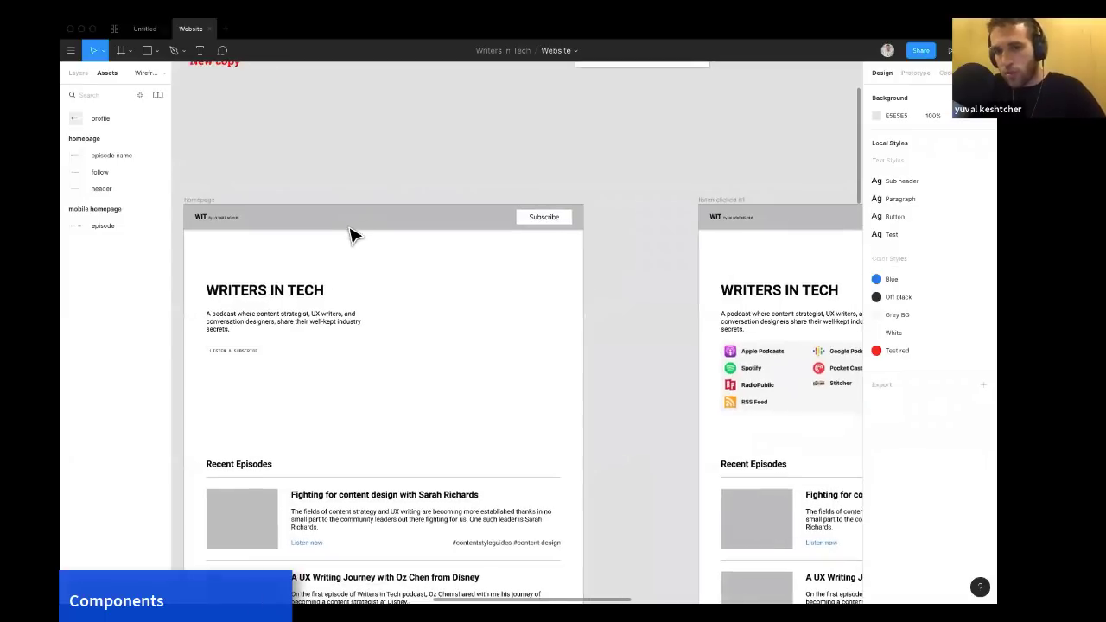
scroll(349, 229, down, 2)
scroll(349, 229, right, 1)
scroll(353, 235, right, 1)
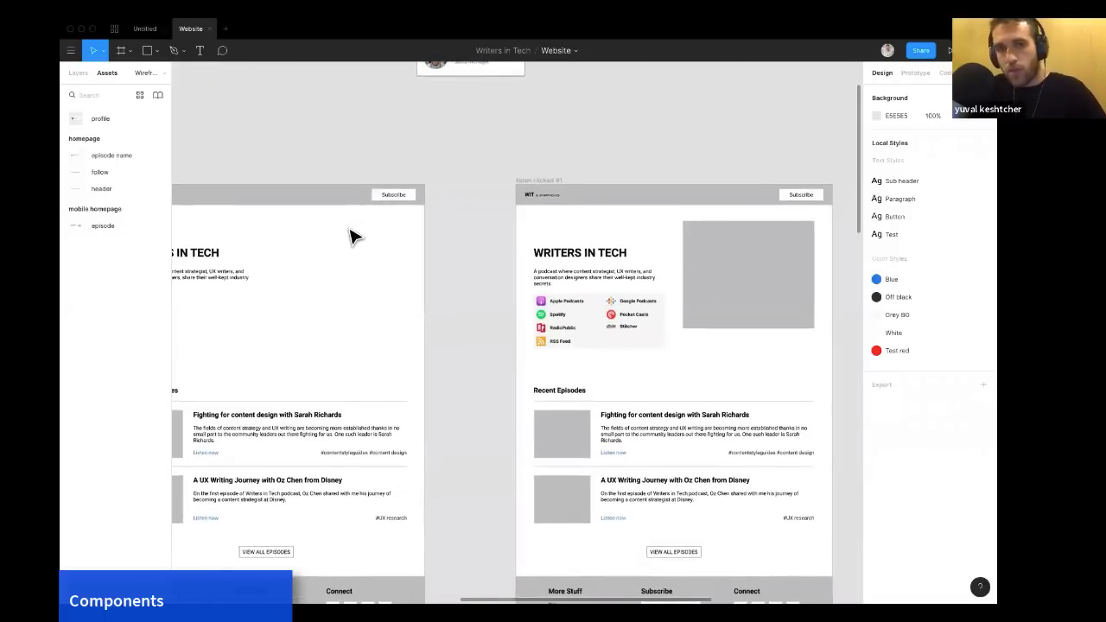
scroll(353, 235, down, 5)
scroll(351, 224, left, 2)
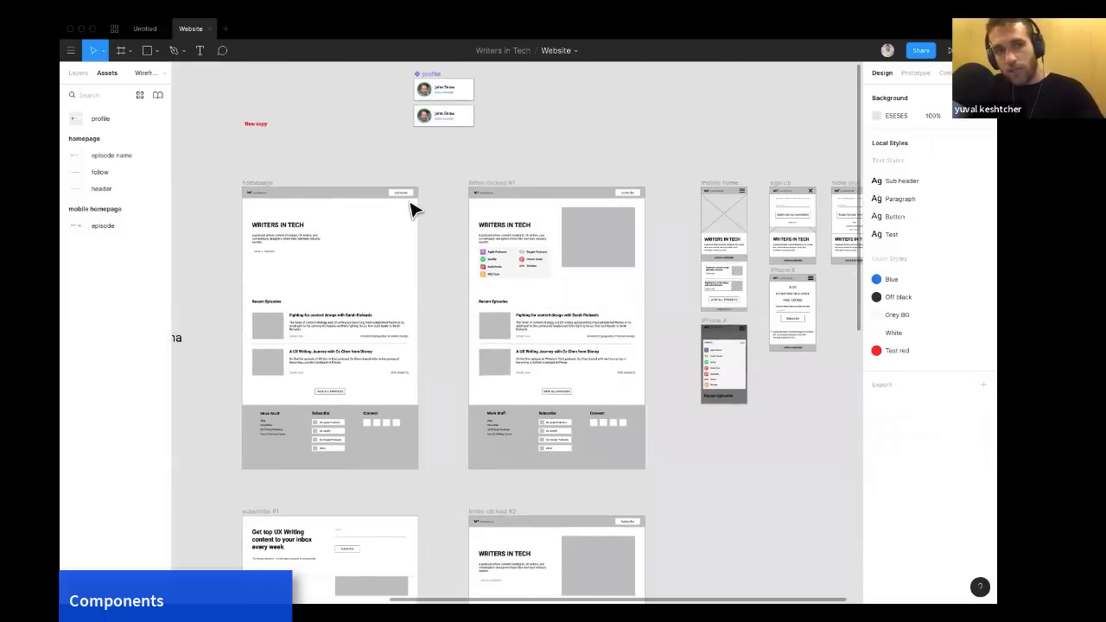
Try dragging the Subscribe button left inside the 'listen clicked #1' header instance, then undo it.
click(550, 197)
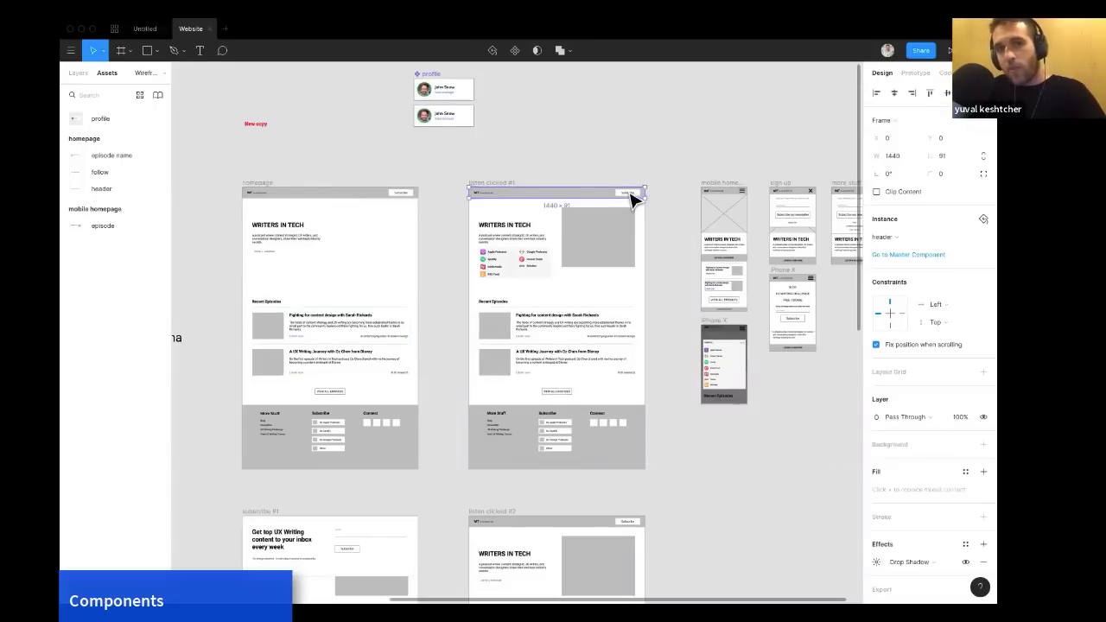
double_click(619, 201)
double_click(635, 197)
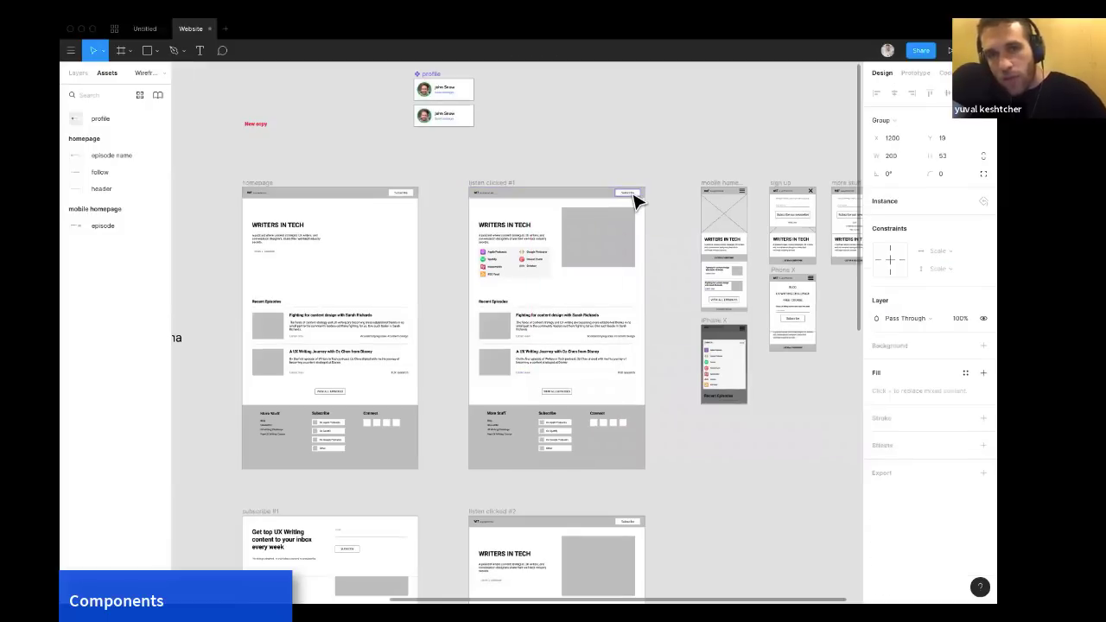
double_click(638, 199)
click(640, 202)
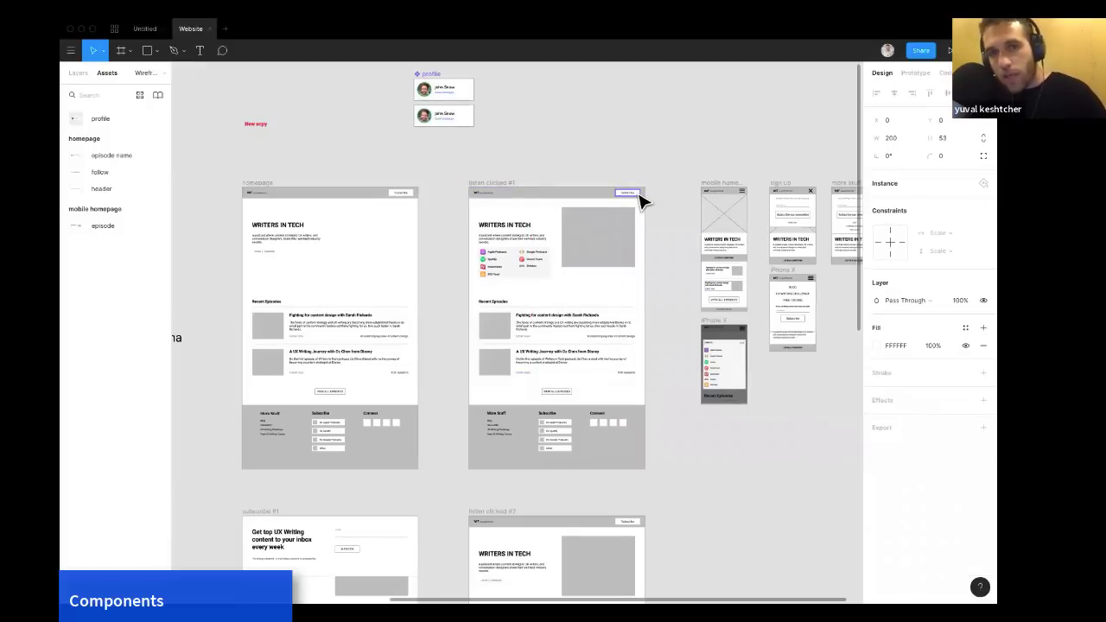
drag(638, 195, 618, 194)
key(super+z)
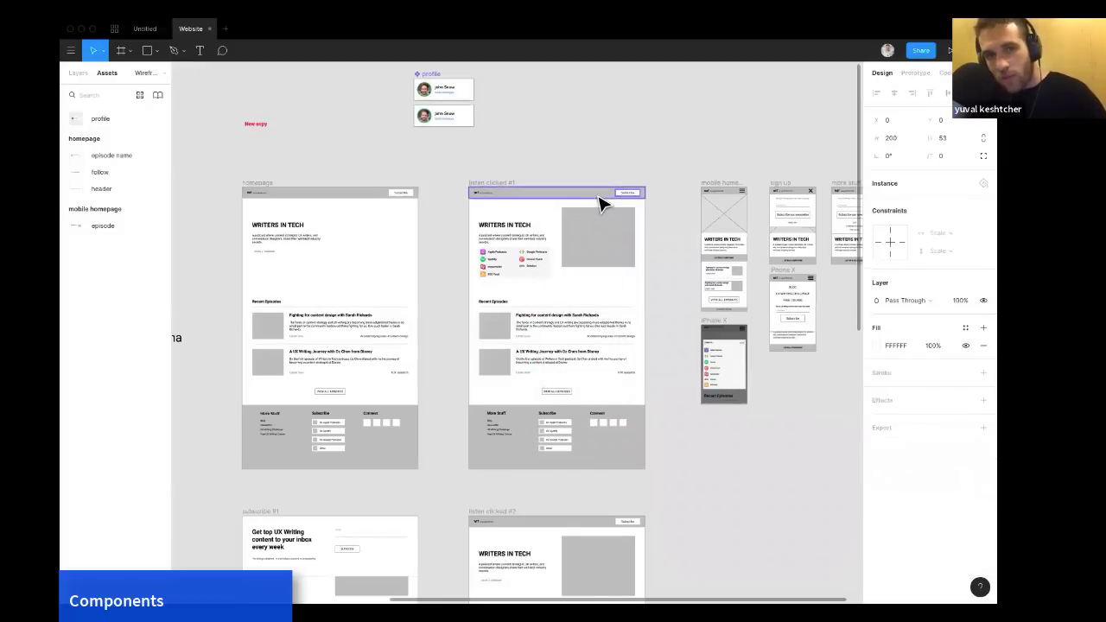
Inspect the Subscribe button instance nested inside the 'listen clicked #1' header.
scroll(657, 190, up, 3)
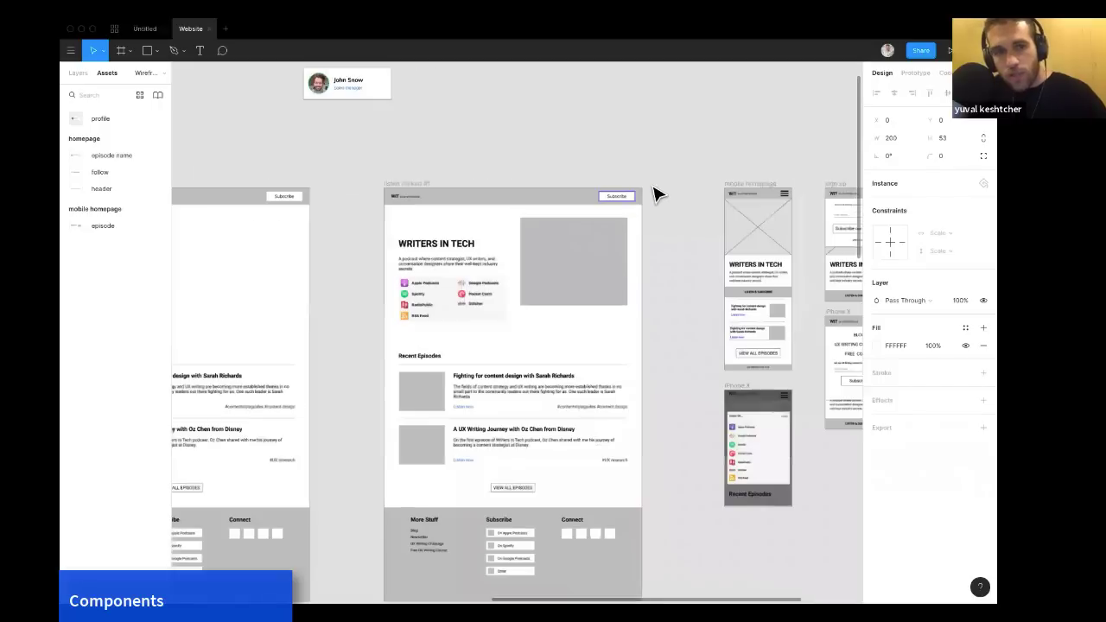
shift+click(622, 205)
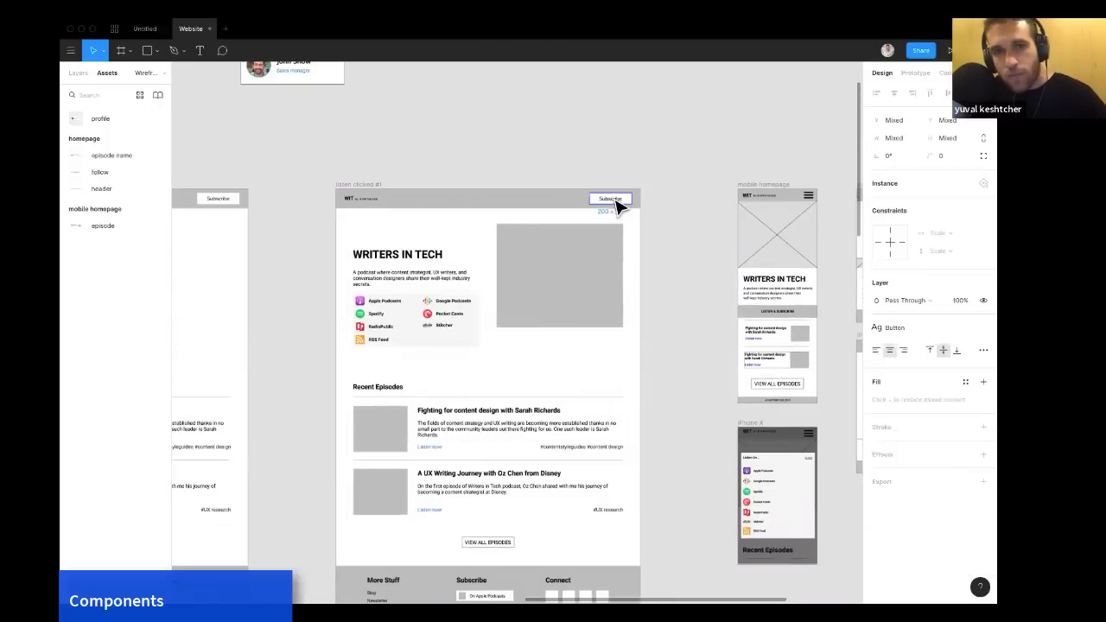
scroll(605, 203, up, 3)
shift+click(595, 206)
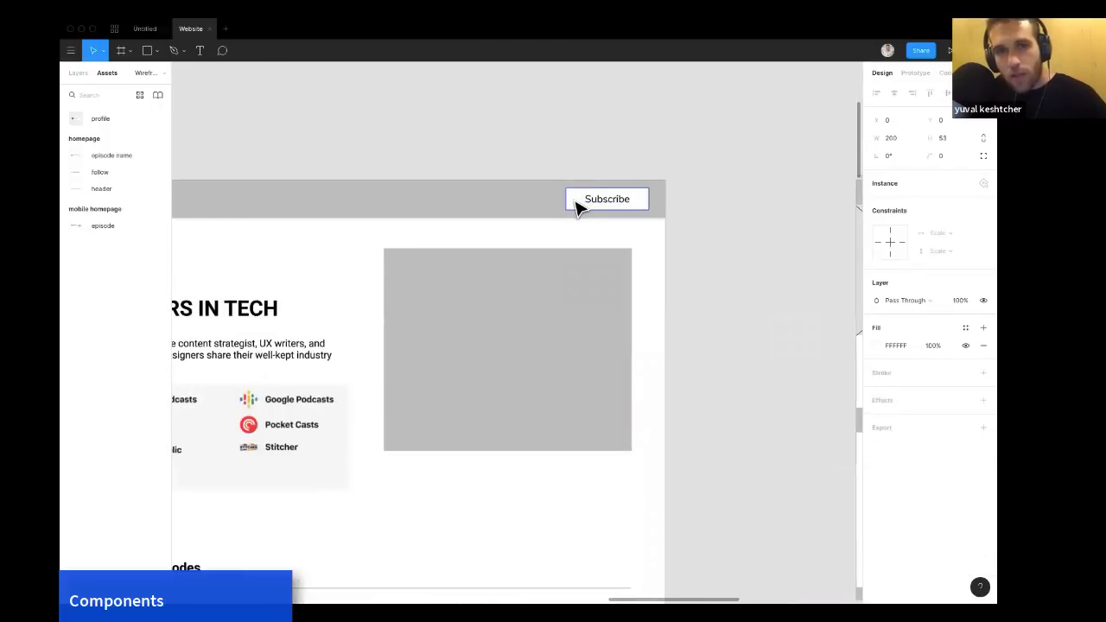
click(563, 208)
click(581, 209)
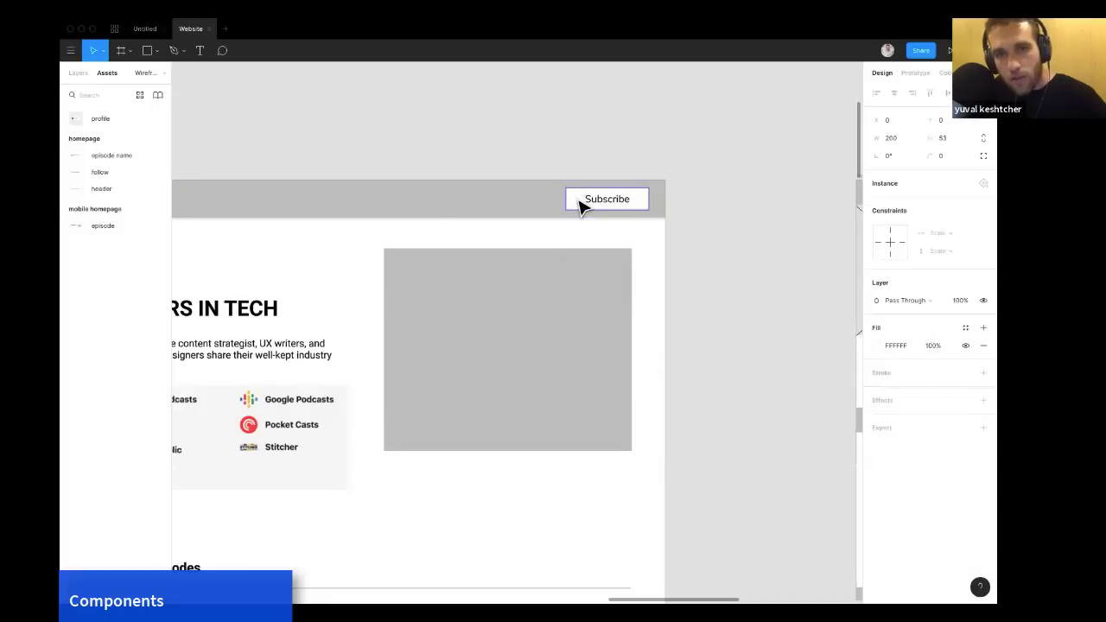
click(608, 167)
click(585, 198)
click(586, 200)
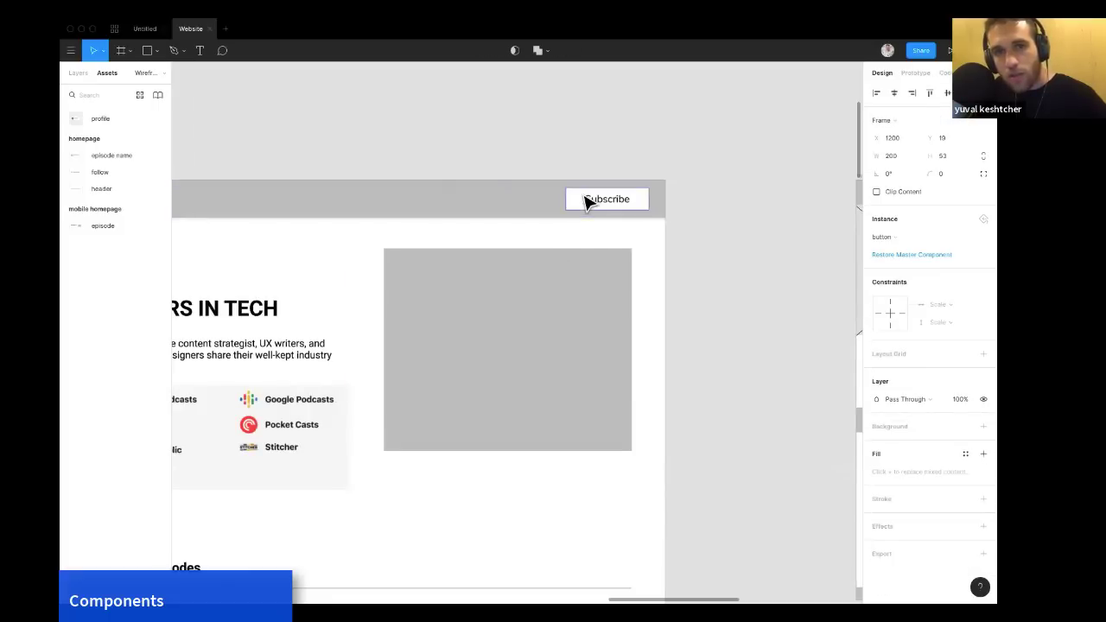
scroll(586, 200, left, 3)
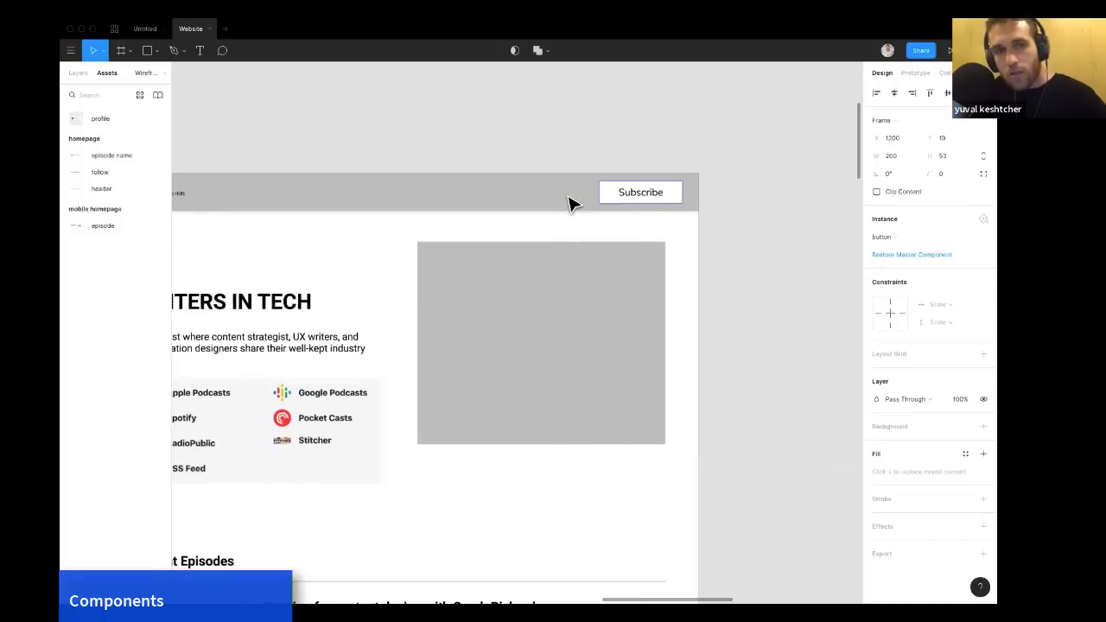
scroll(570, 202, down, 5)
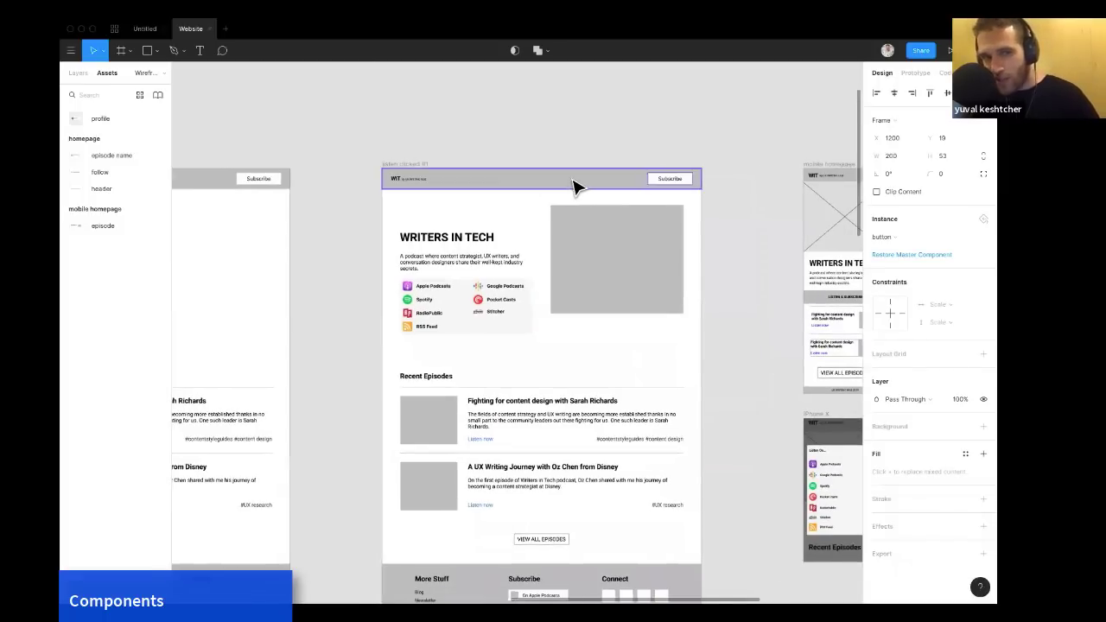
Detach the 'listen clicked #1' header instance and try moving its Subscribe button left, undoing the move.
right_click(574, 186)
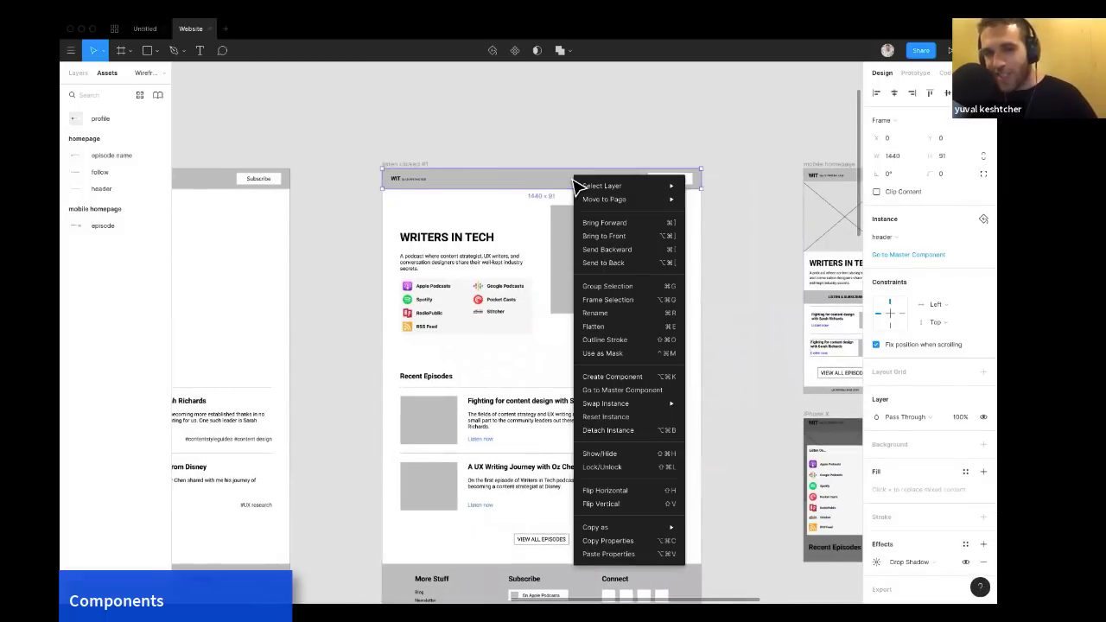
click(605, 431)
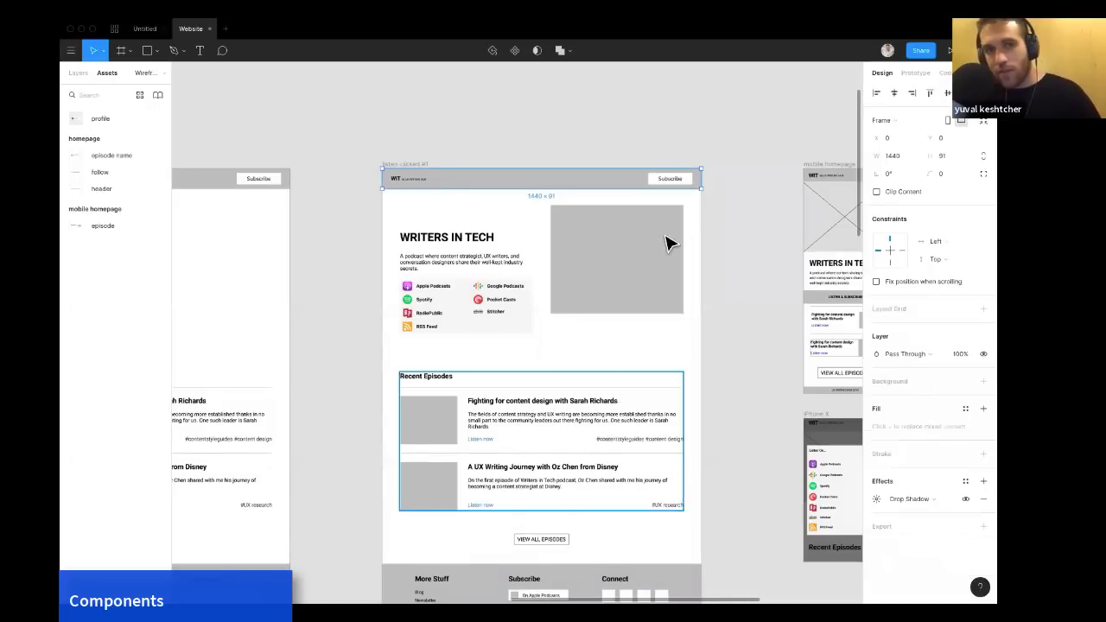
double_click(664, 181)
click(663, 181)
drag(663, 181, 629, 183)
key(super+z)
click(629, 183)
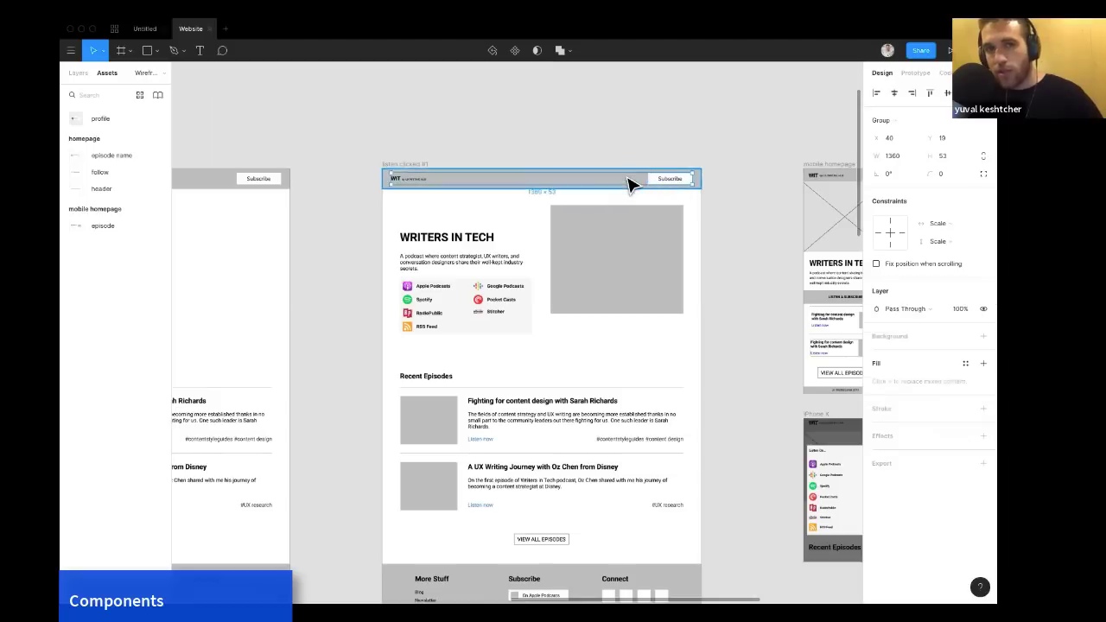
Undo the recent edits to restore the header as an instance of the master.
key(Escape)
click(629, 184)
click(561, 147)
click(553, 178)
key(super+z)
key(super+z)
key(super+z)
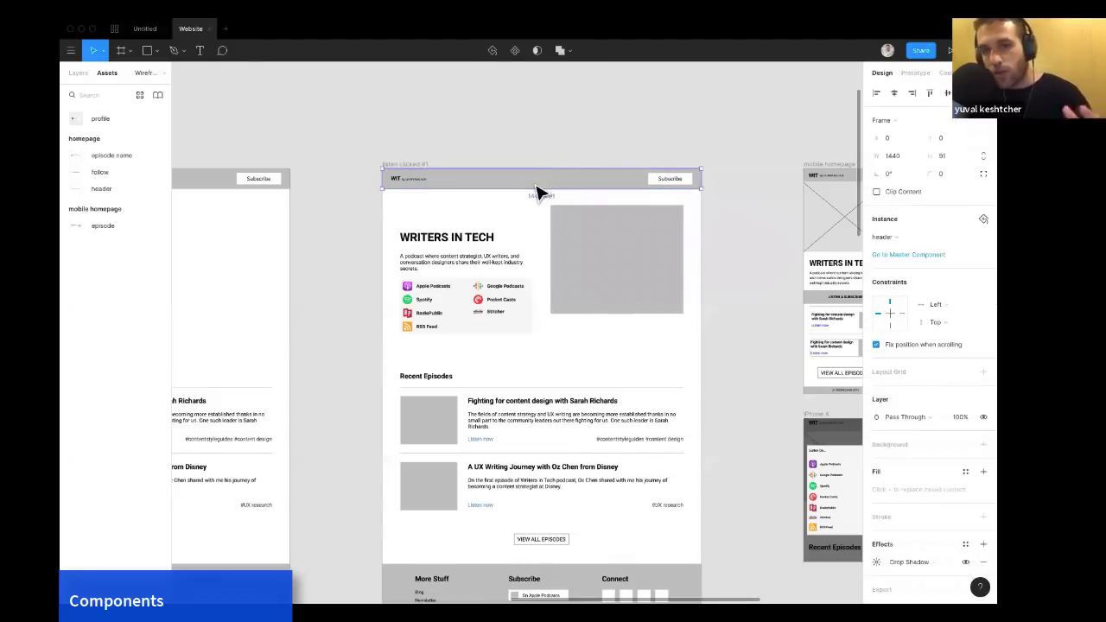
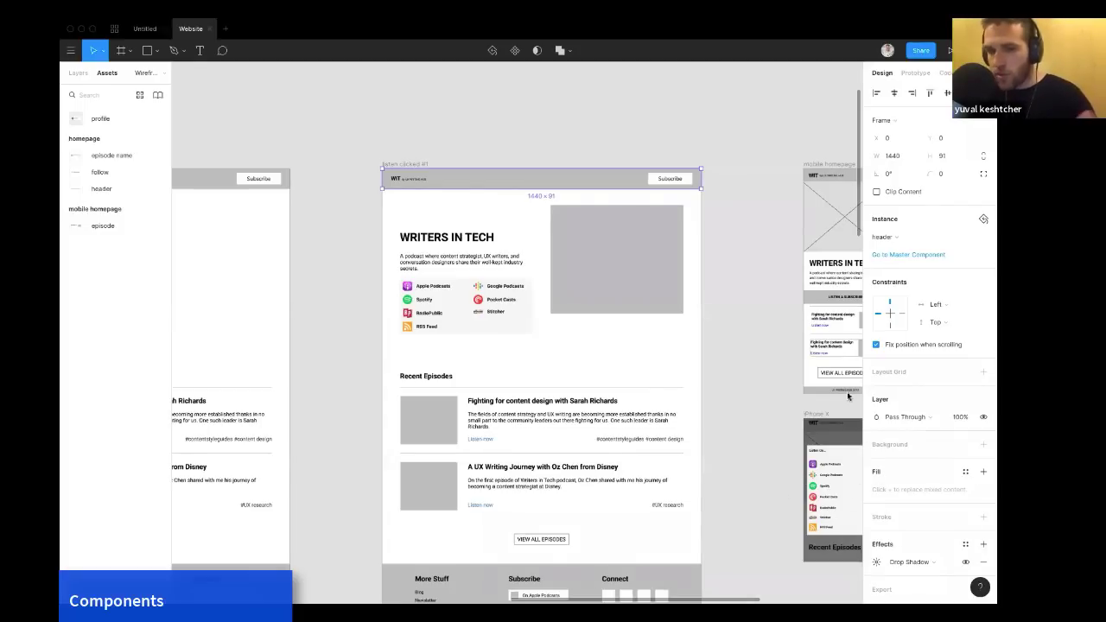
Change the fill of the Subscribe button inside the 'listen clicked #1' header instance to red F30808.
click(659, 183)
click(878, 346)
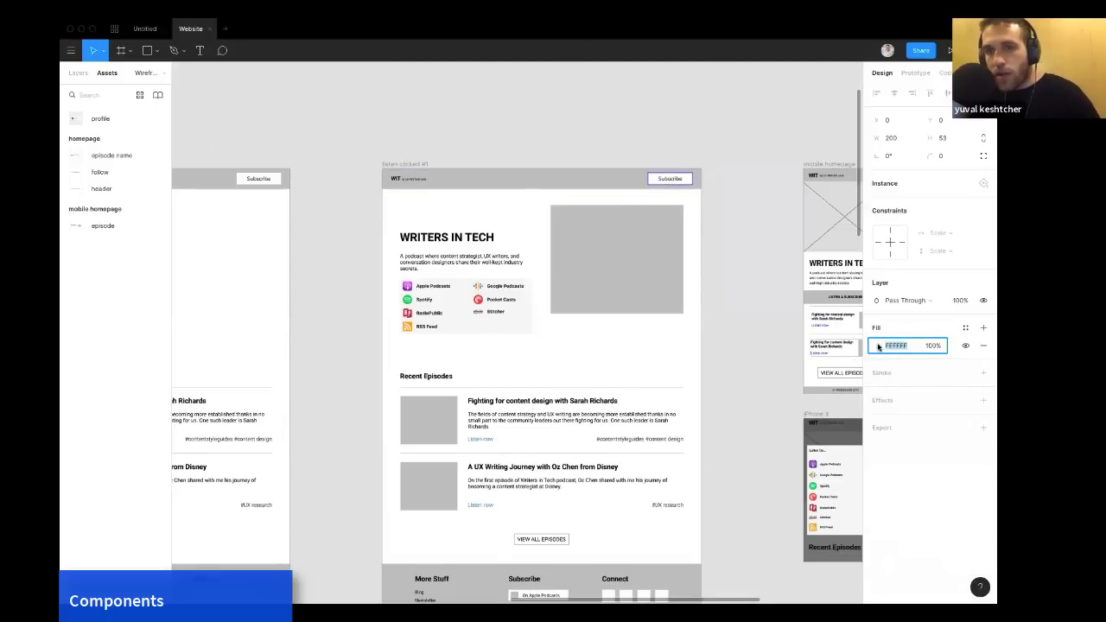
click(876, 348)
click(841, 337)
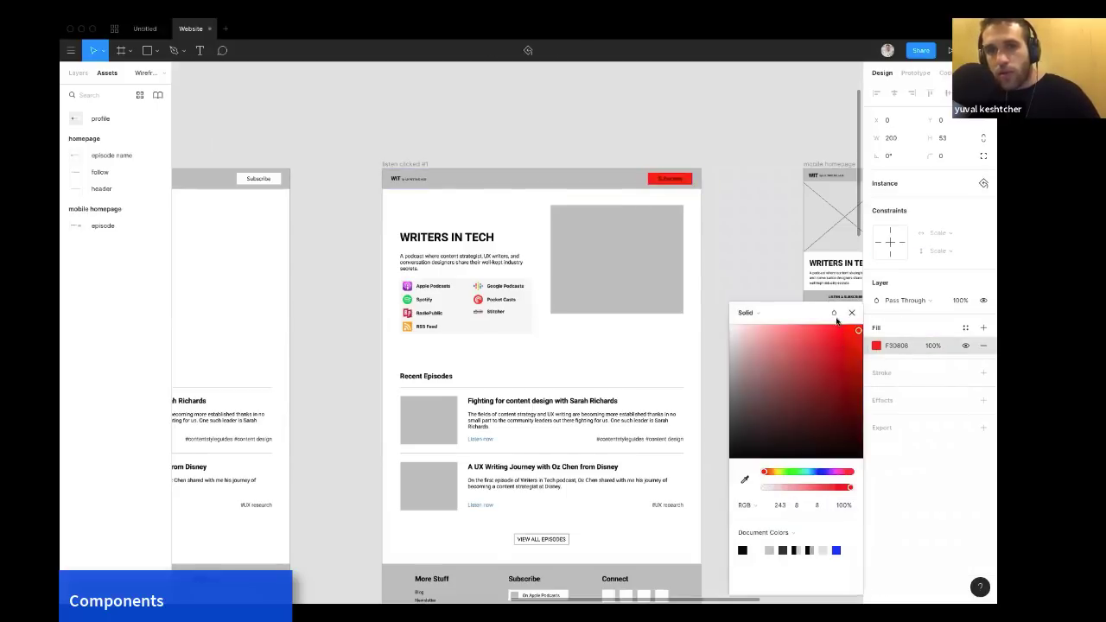
click(770, 263)
Reset the header instance to remove its overrides, then undo the reset.
scroll(770, 263, down, 2)
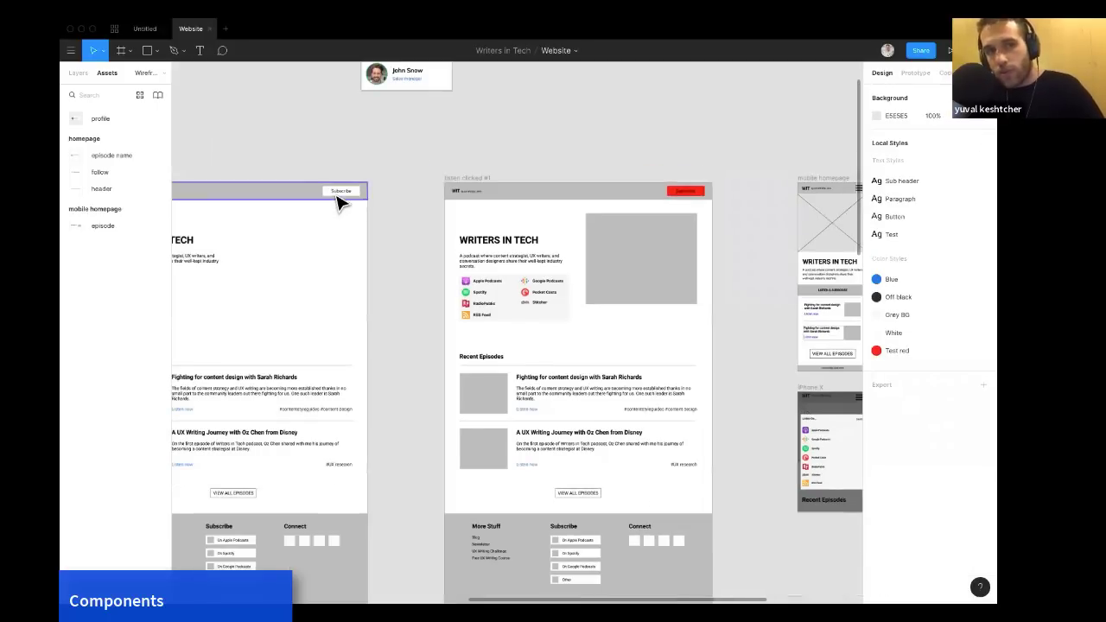
scroll(339, 201, left, 2)
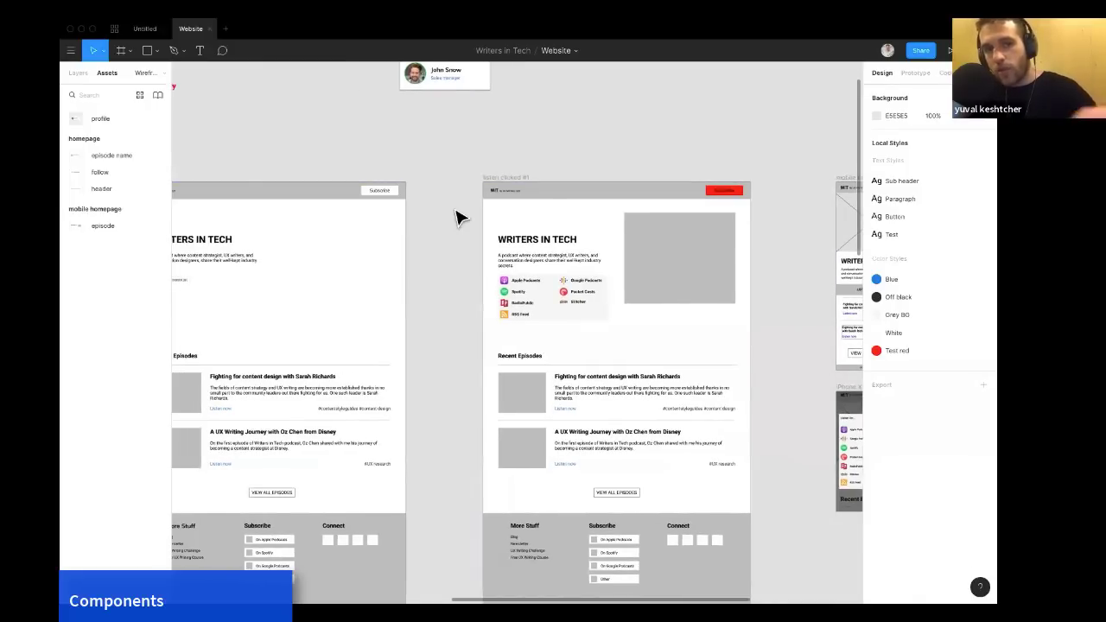
right_click(570, 198)
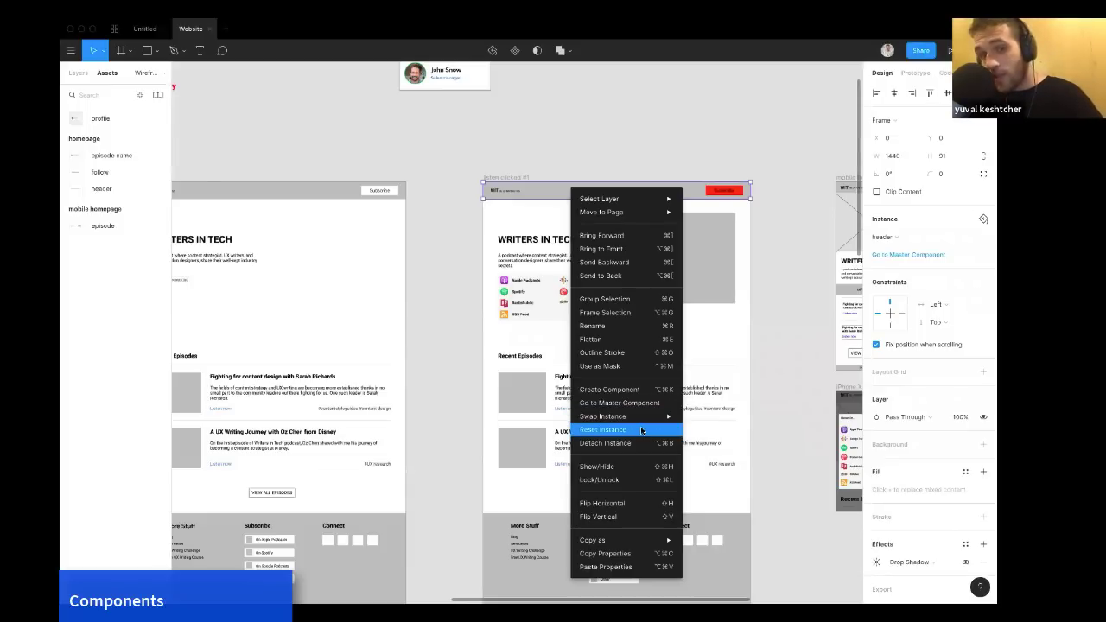
mouse_move(647, 417)
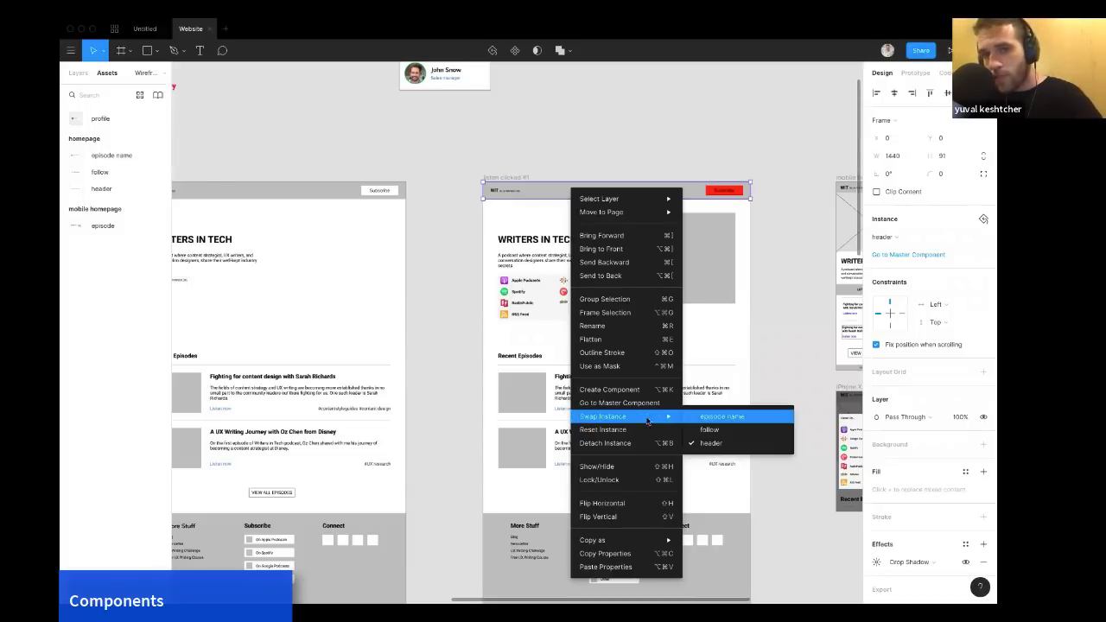
click(648, 429)
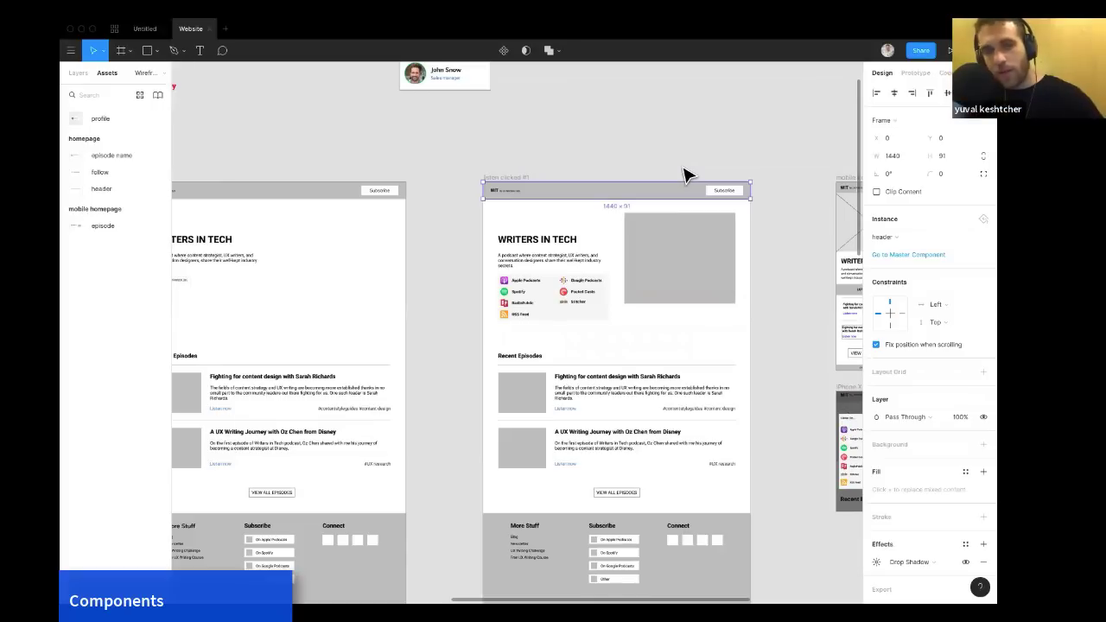
key(super+z)
Swap the header instance to the header component and deselect it.
right_click(654, 193)
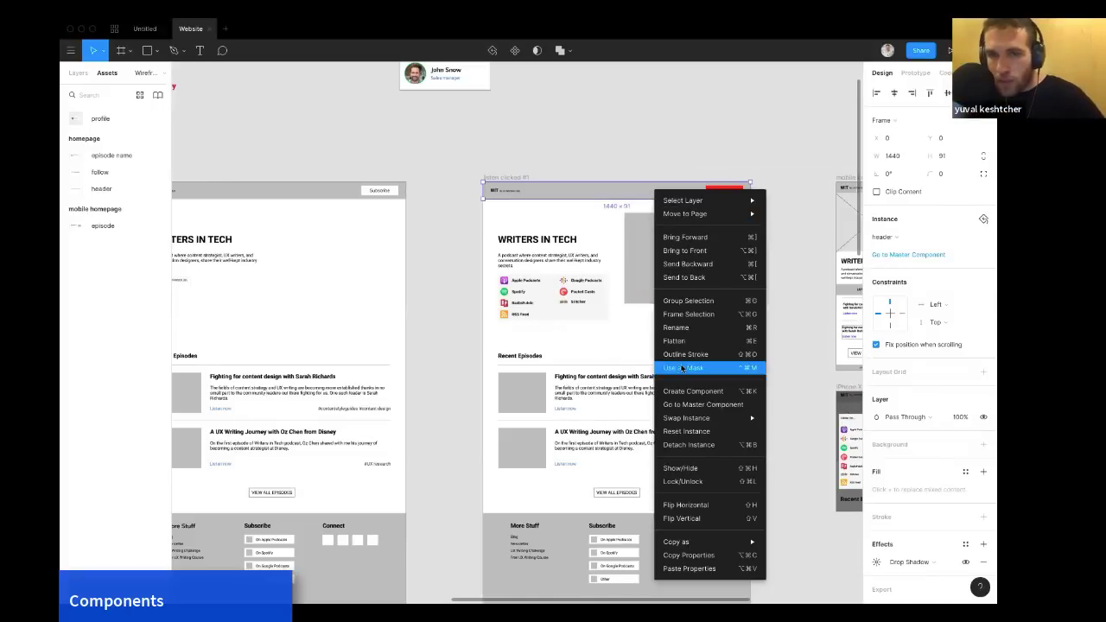
mouse_move(696, 418)
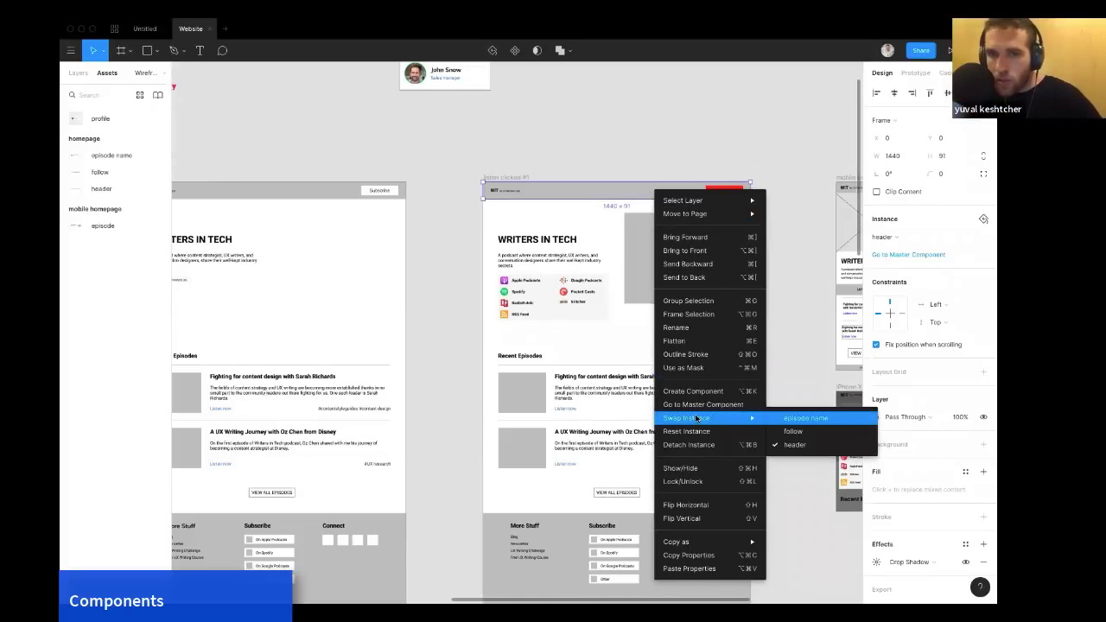
click(793, 444)
click(571, 161)
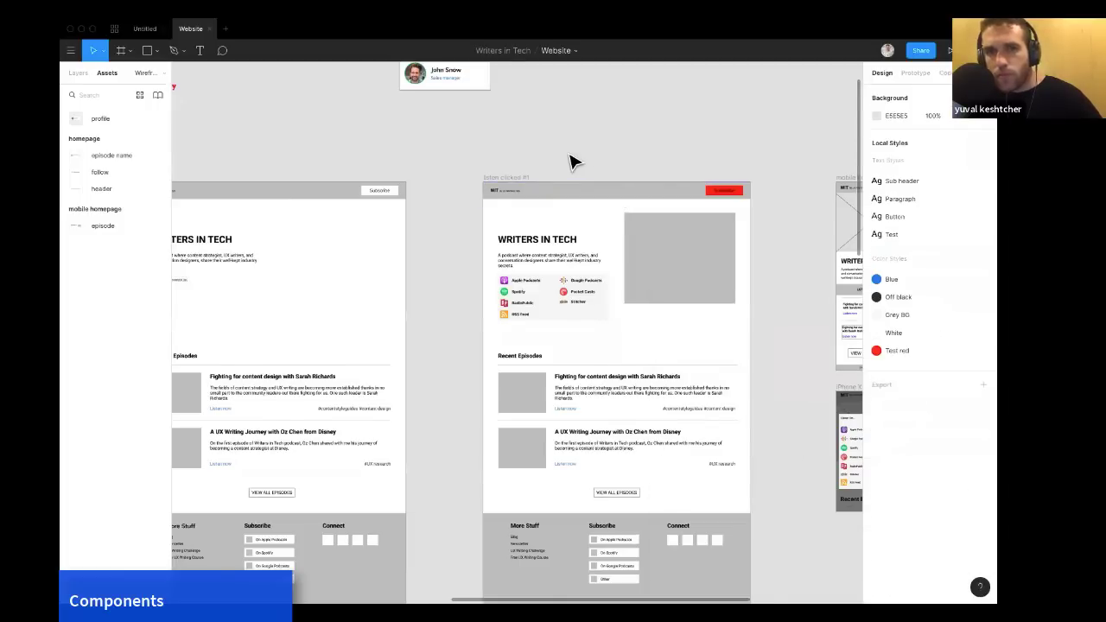
Swap the header instance to the episode name component, then undo the swap.
scroll(571, 190, right, 3)
click(567, 198)
right_click(571, 198)
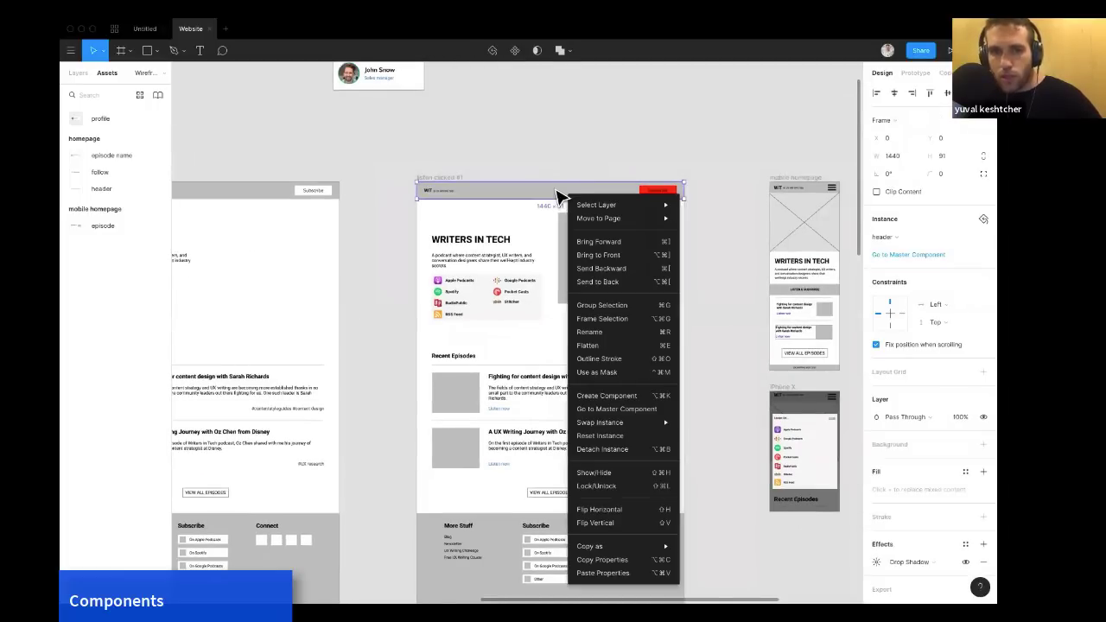
click(553, 166)
click(536, 200)
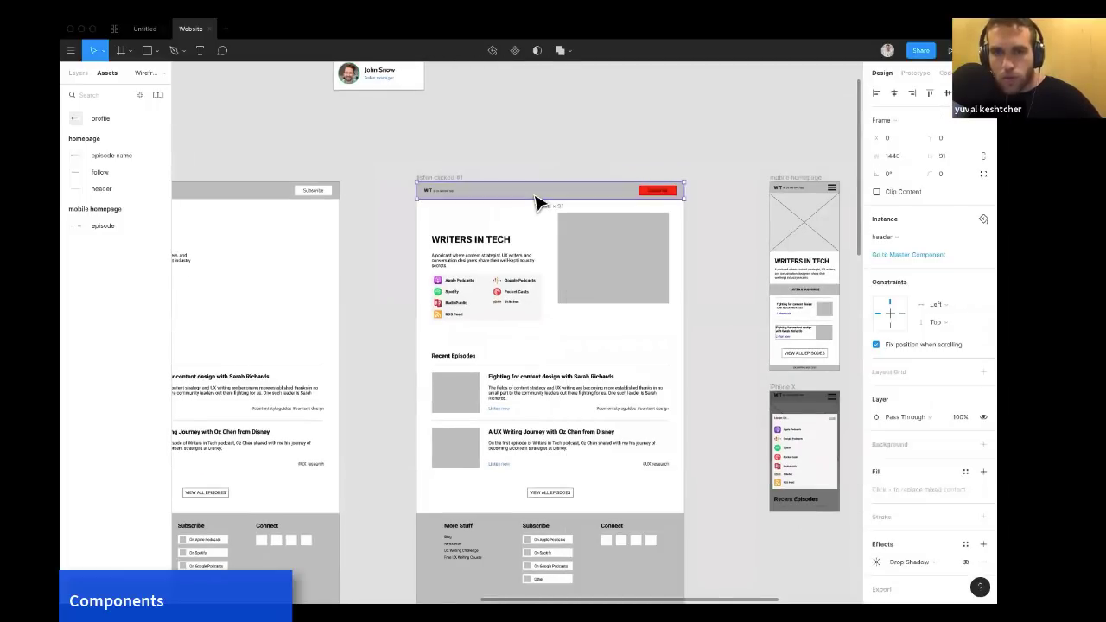
right_click(535, 197)
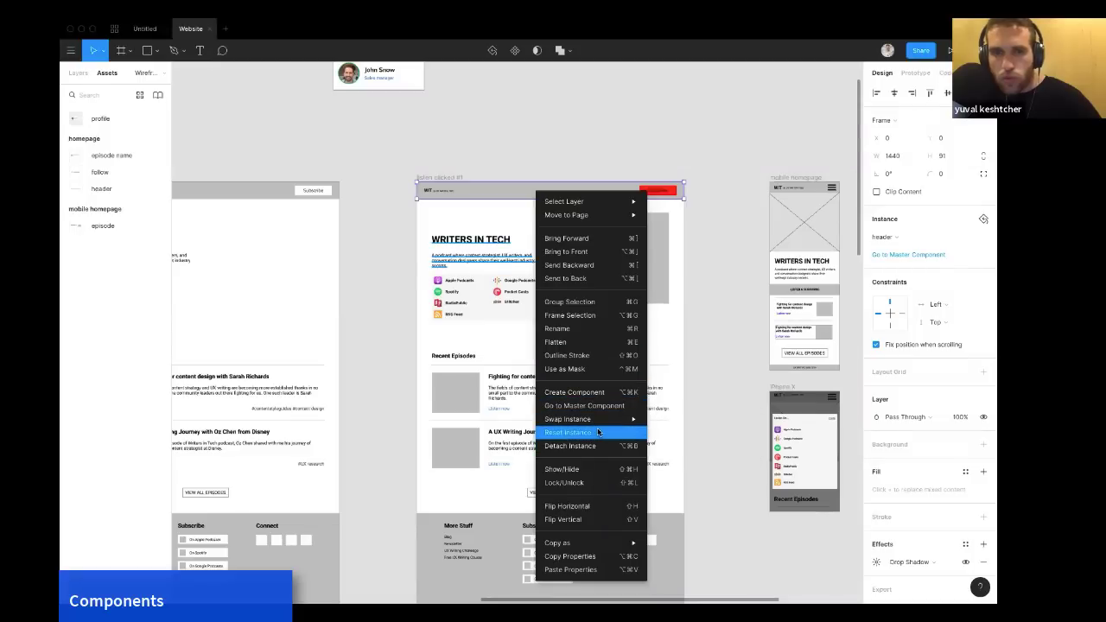
mouse_move(602, 422)
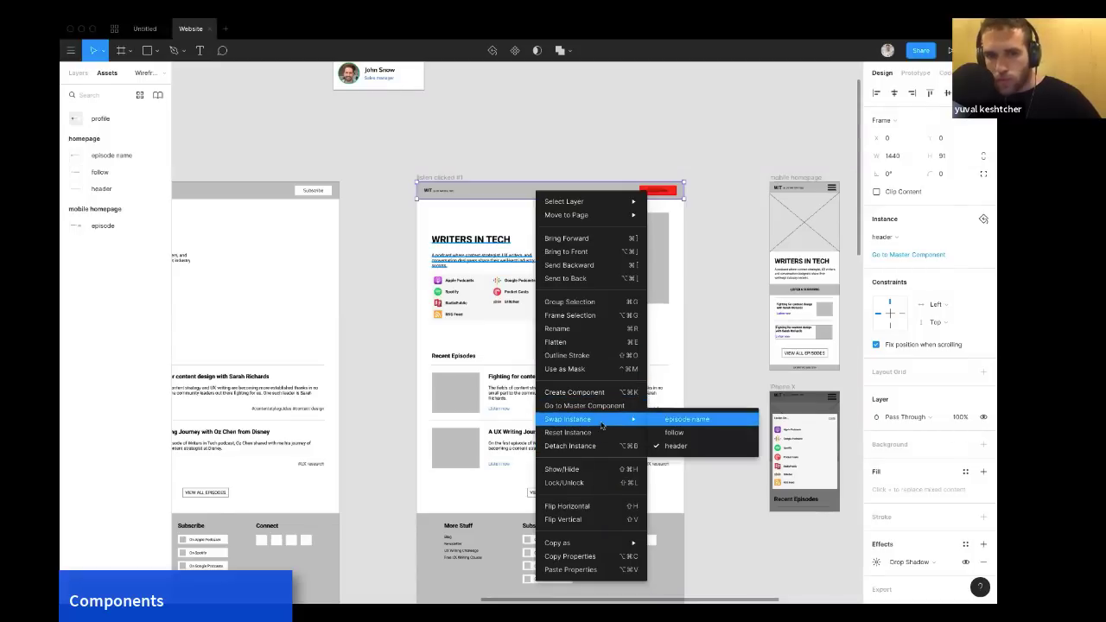
click(675, 420)
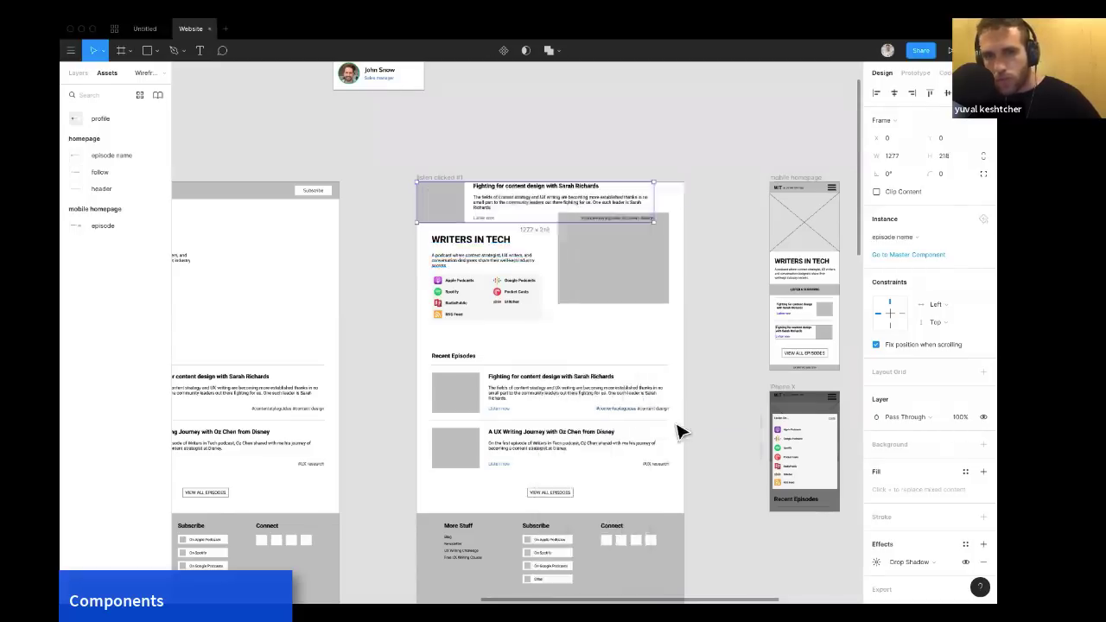
key(super+z)
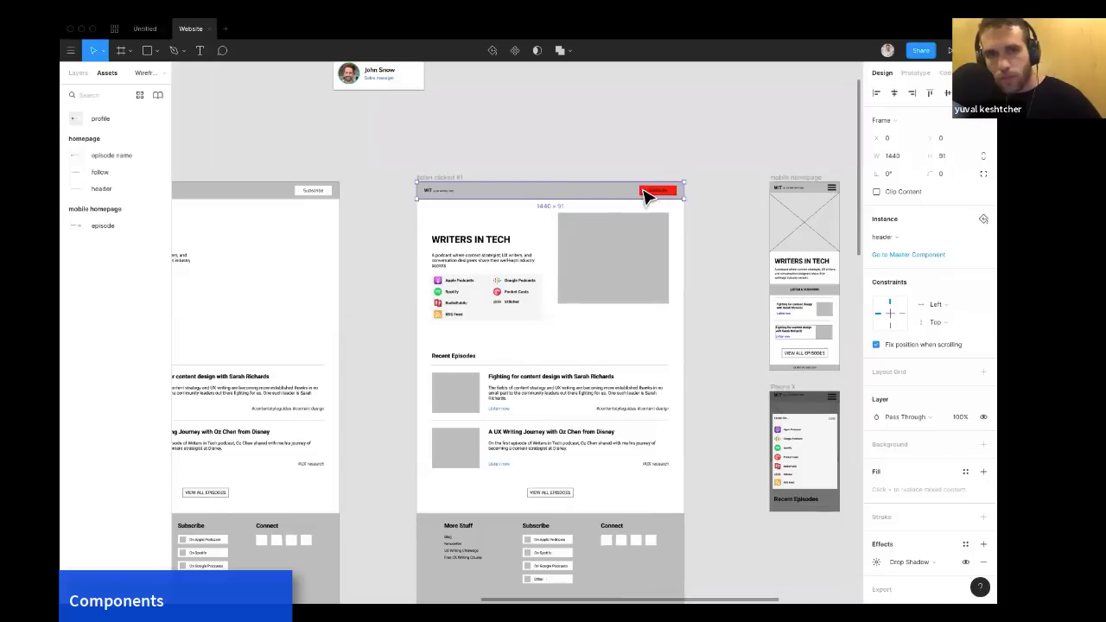
Undo the red fill change on the header's Subscribe button.
key(super+z)
key(super+z)
key(super+z)
key(super+z)
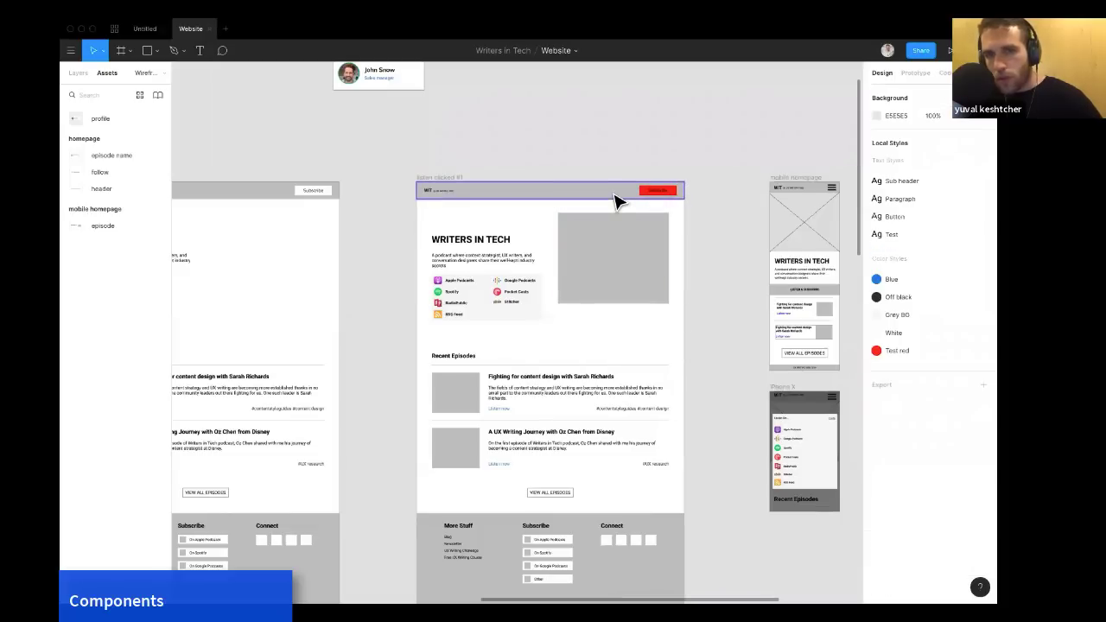
key(super+z)
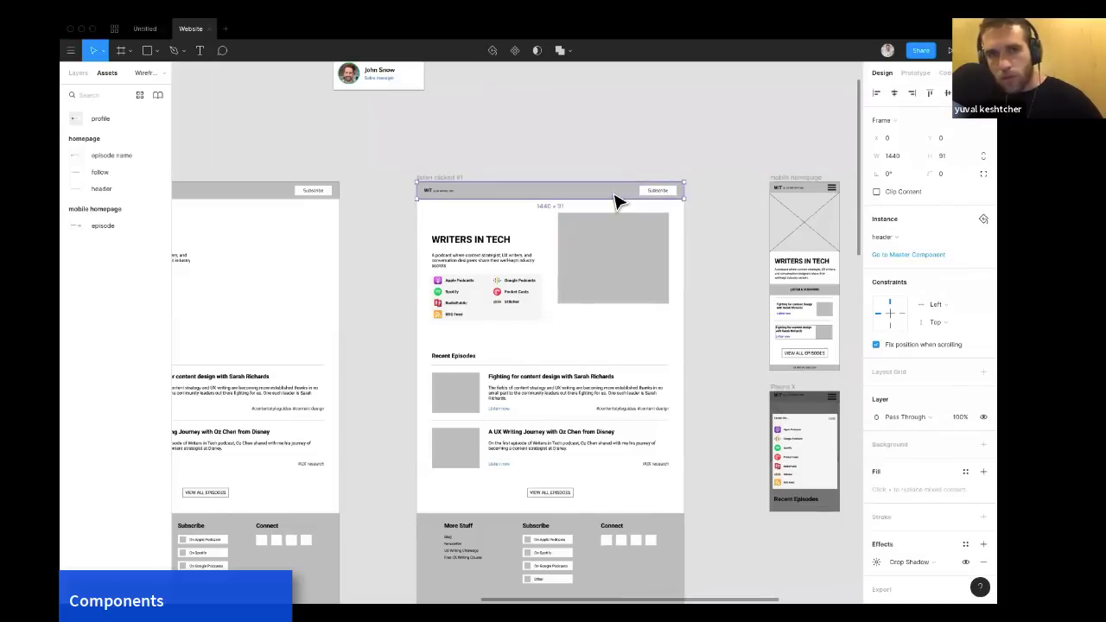
click(622, 156)
scroll(623, 157, left, 1)
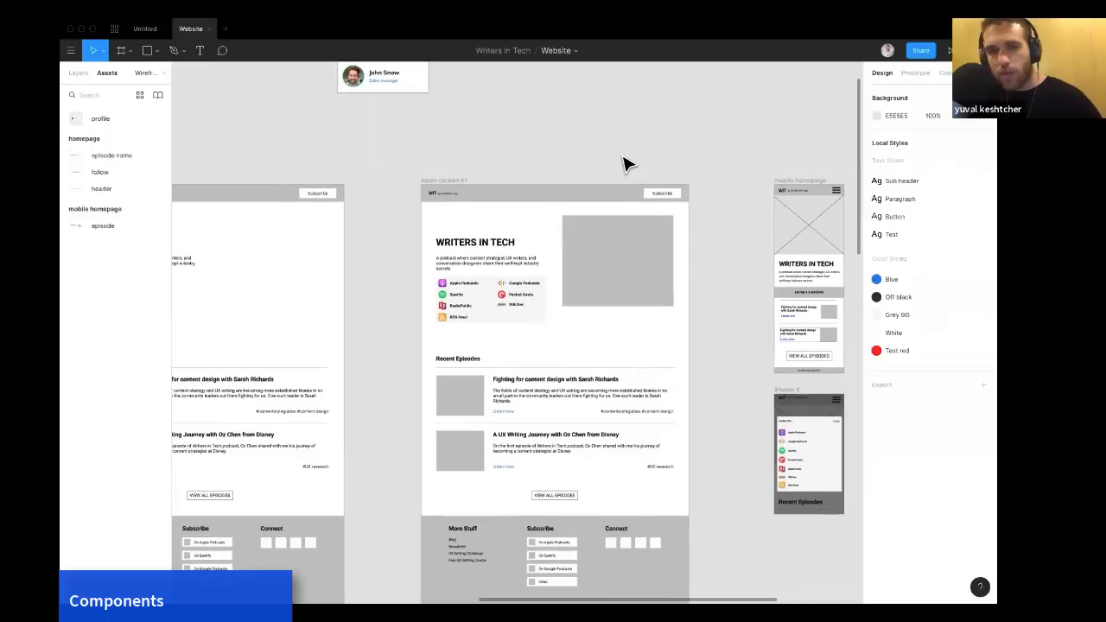
right_click(602, 199)
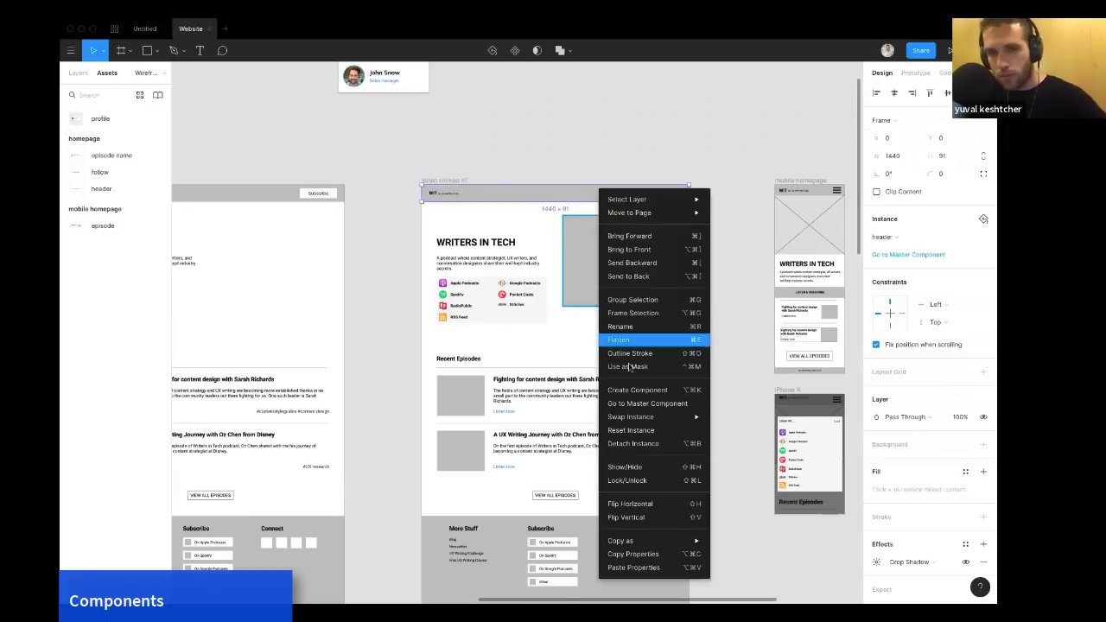
mouse_move(629, 213)
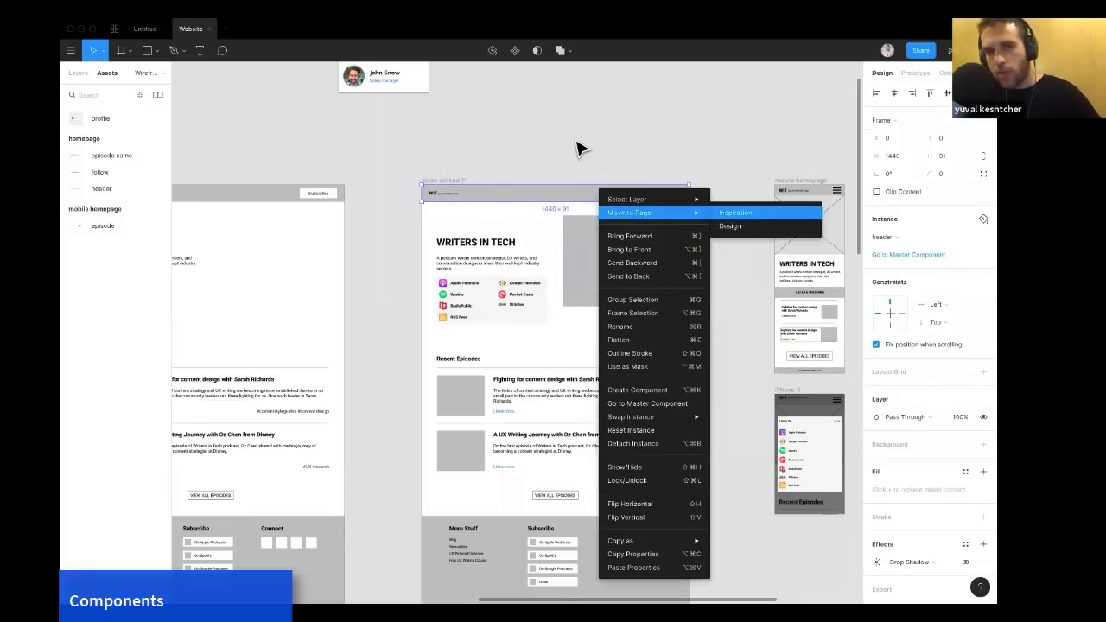
click(579, 148)
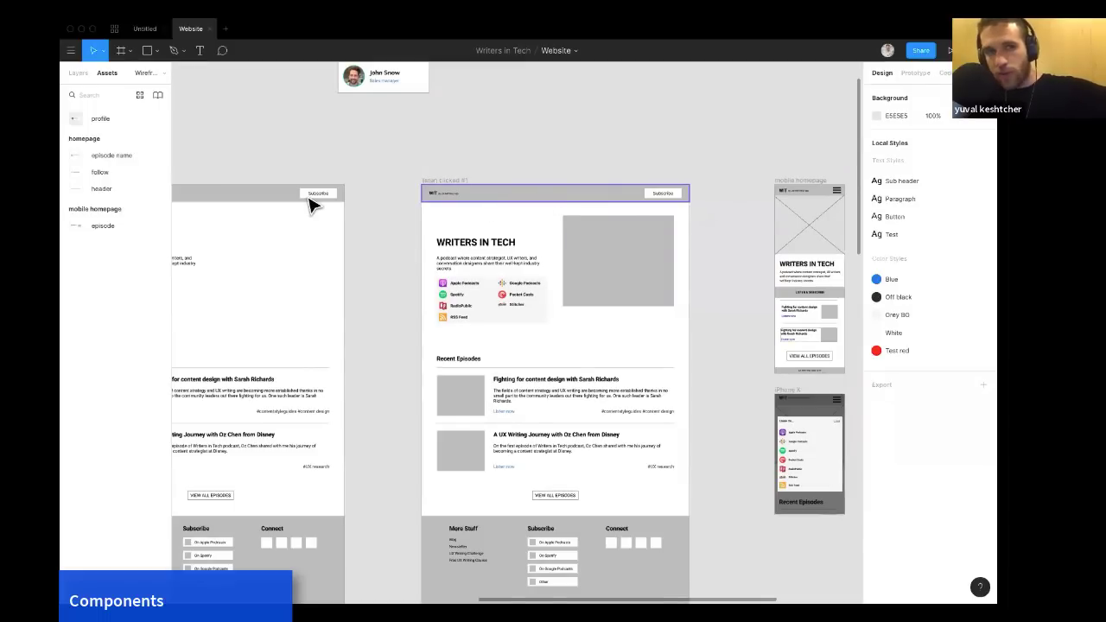
Detach the 'listen clicked #1' header instance, then undo the detach.
click(611, 204)
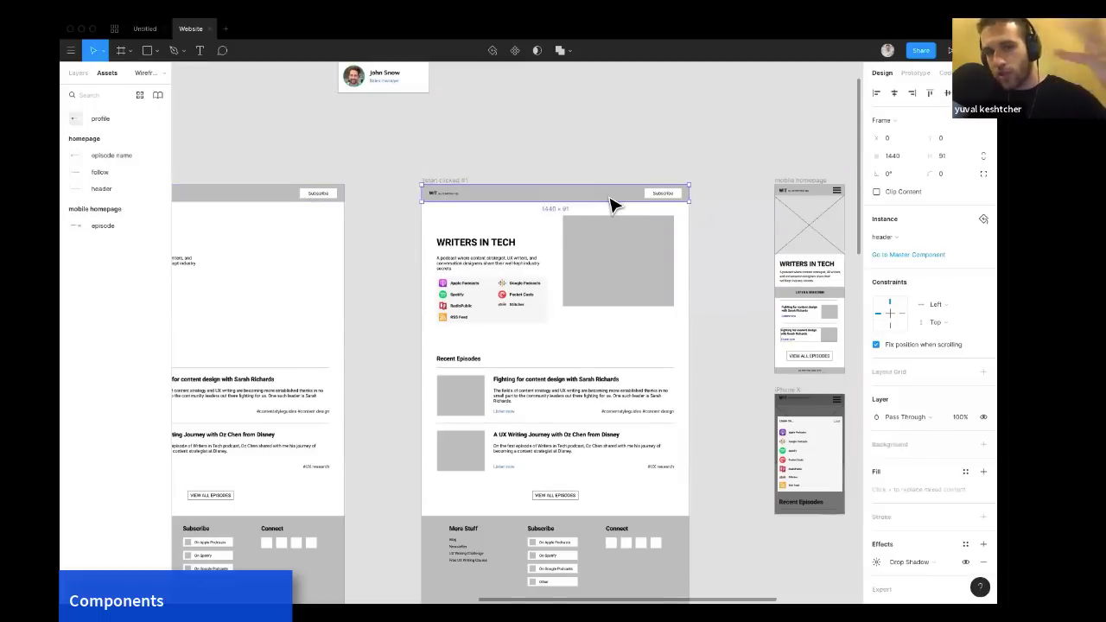
right_click(611, 199)
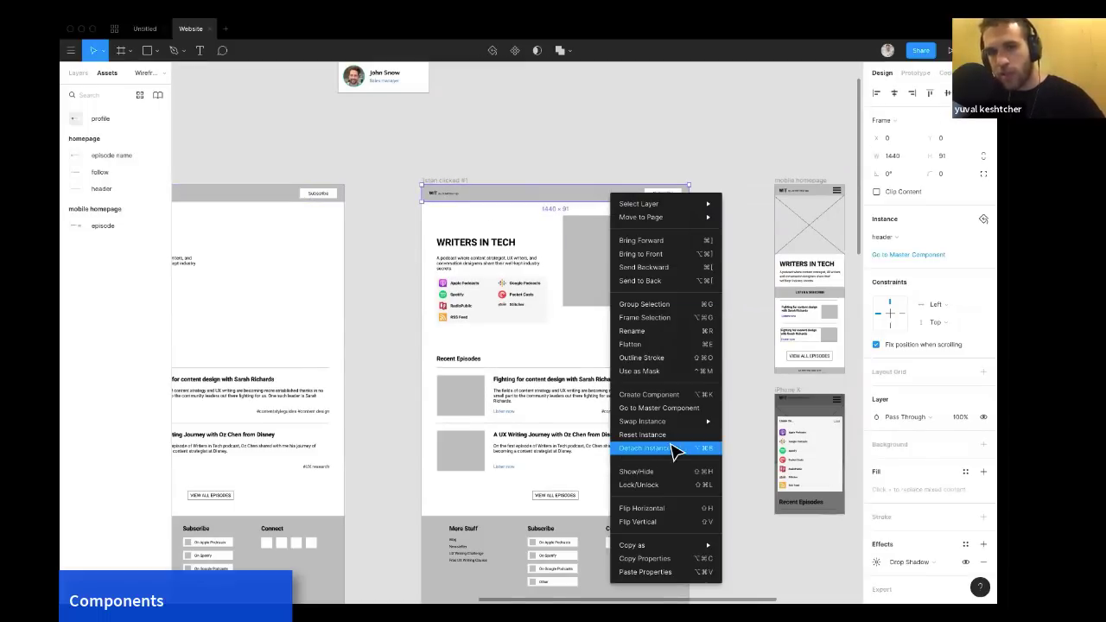
click(658, 458)
key(Escape)
click(616, 202)
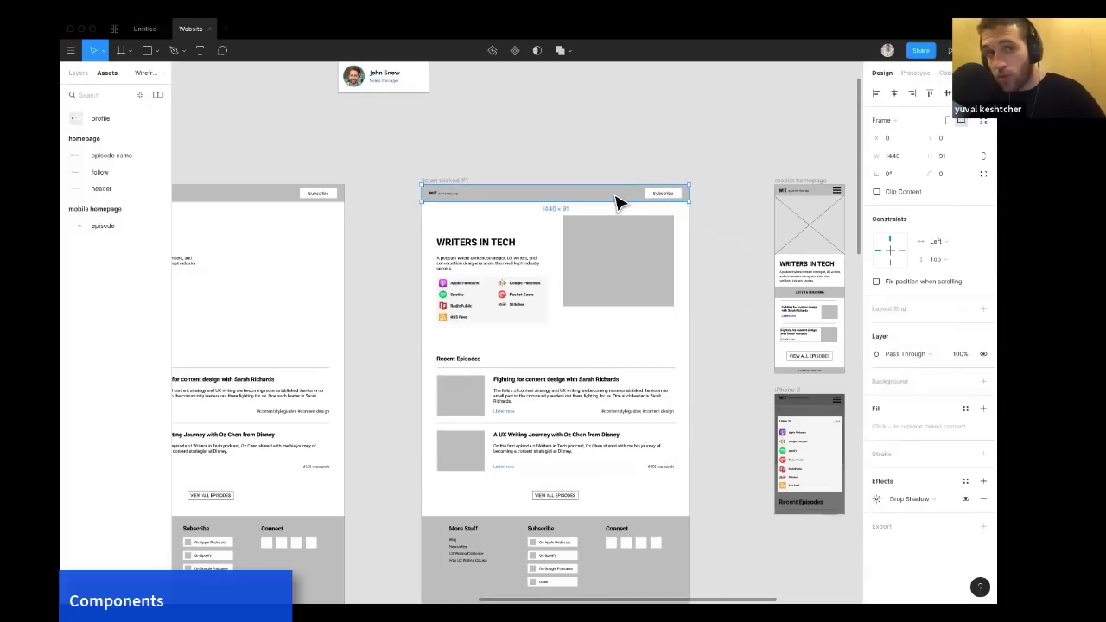
key(Escape)
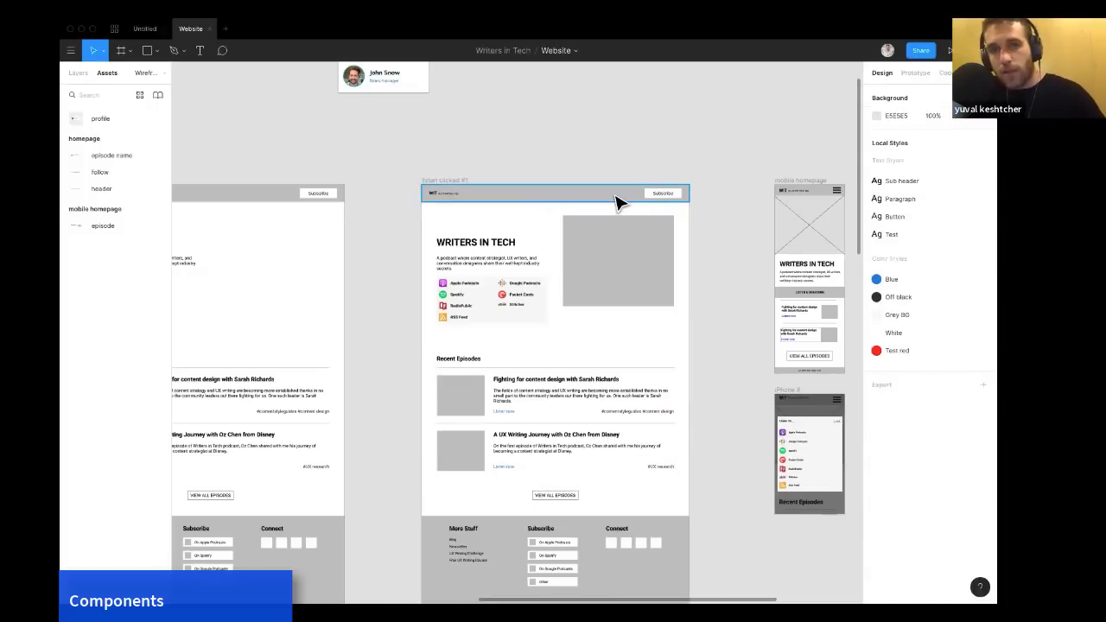
right_click(616, 201)
key(Escape)
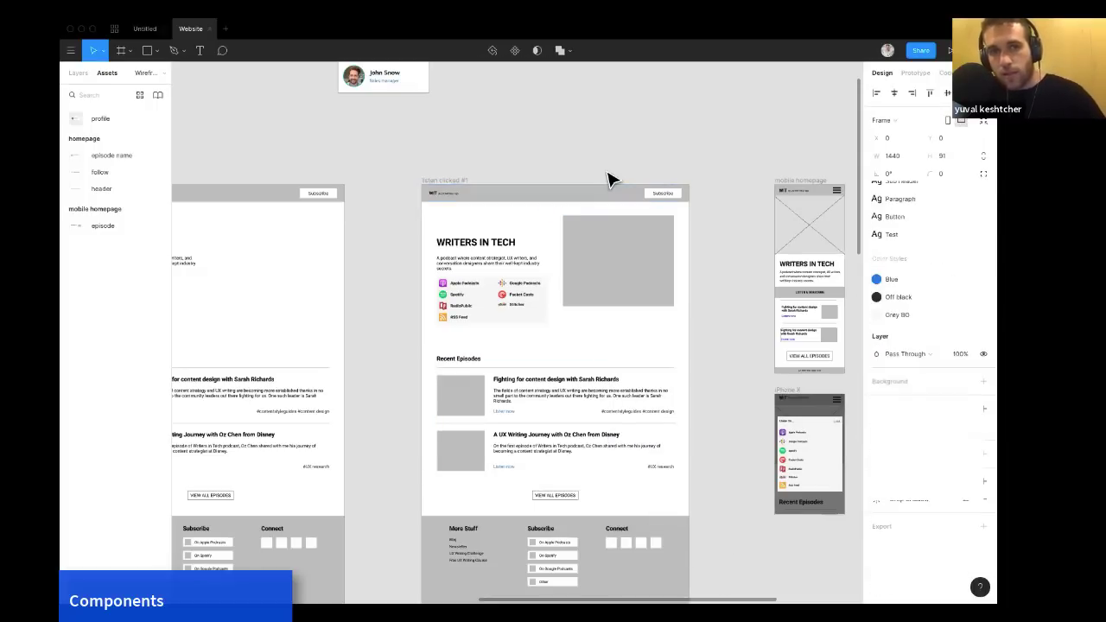
key(super+z)
Examine the Sales manager subtitle text in the profile component and its instance.
scroll(595, 181, left, 1)
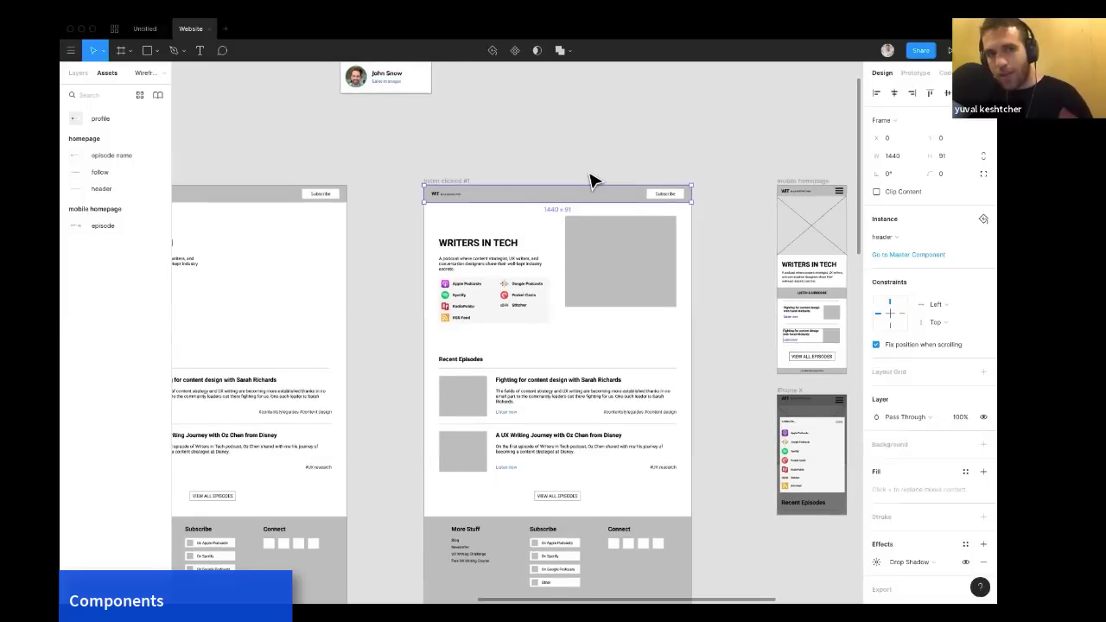
scroll(595, 180, left, 1)
scroll(595, 181, up, 4)
scroll(595, 181, left, 3)
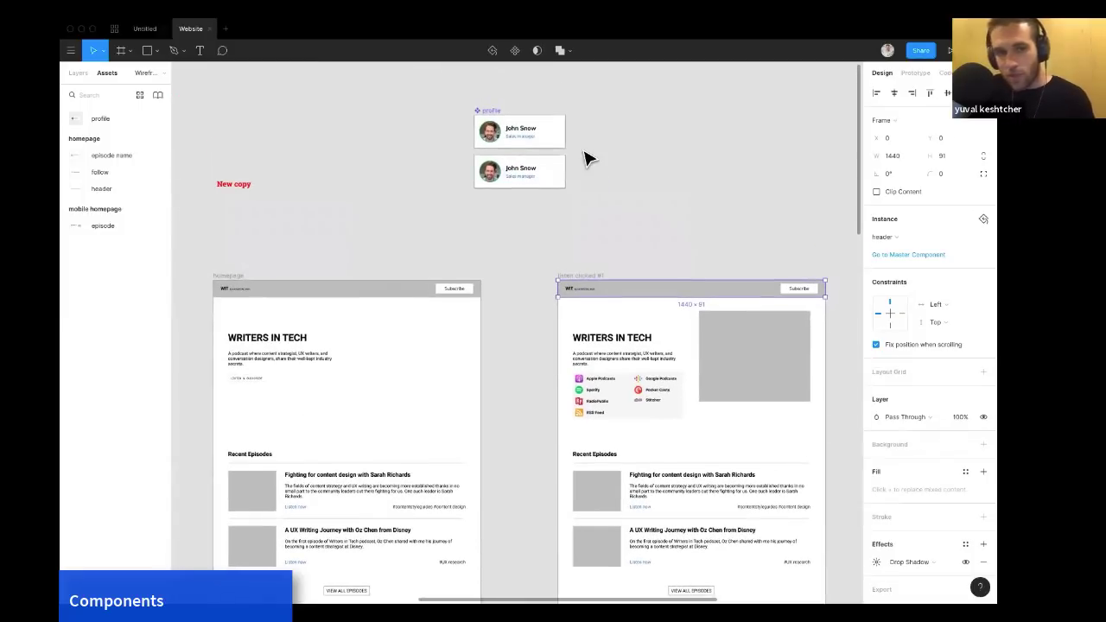
scroll(587, 155, up, 2)
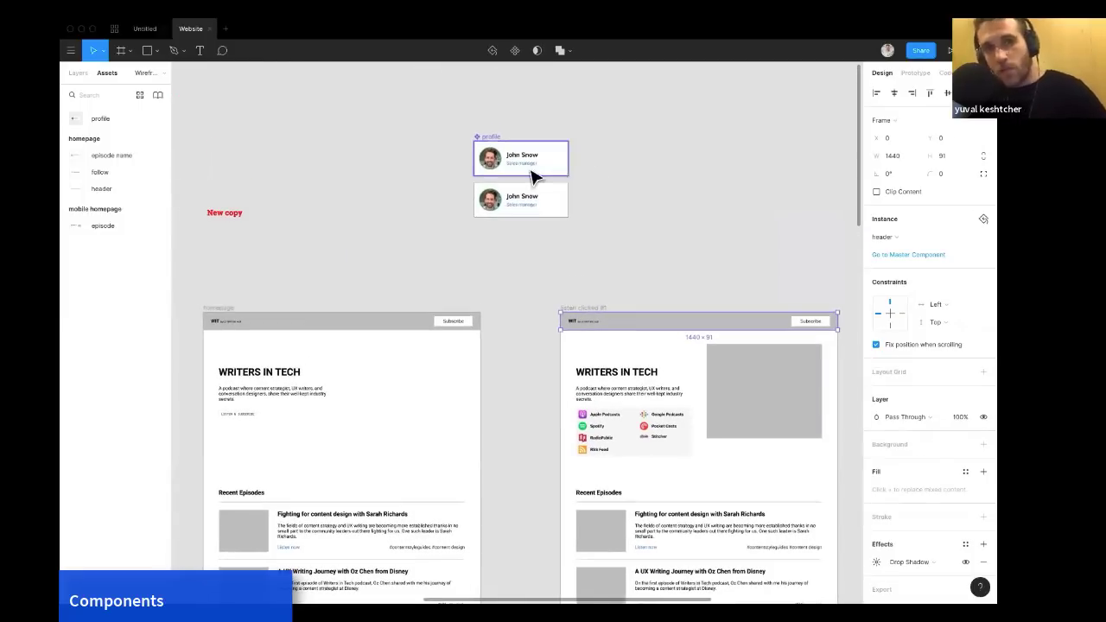
scroll(527, 169, up, 2)
scroll(527, 168, up, 3)
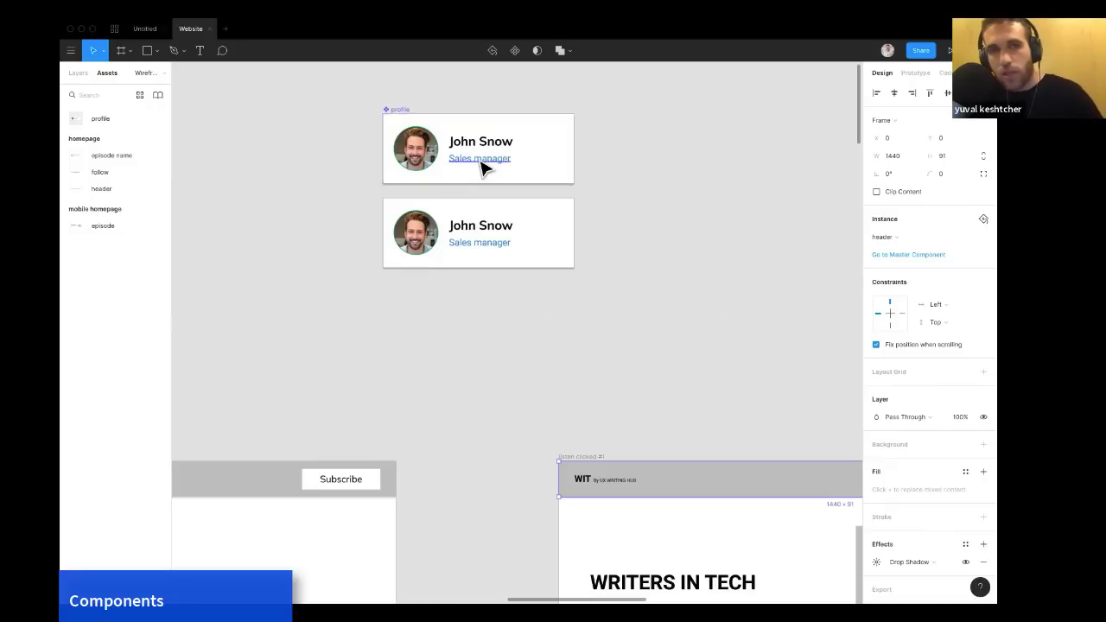
double_click(482, 168)
click(724, 260)
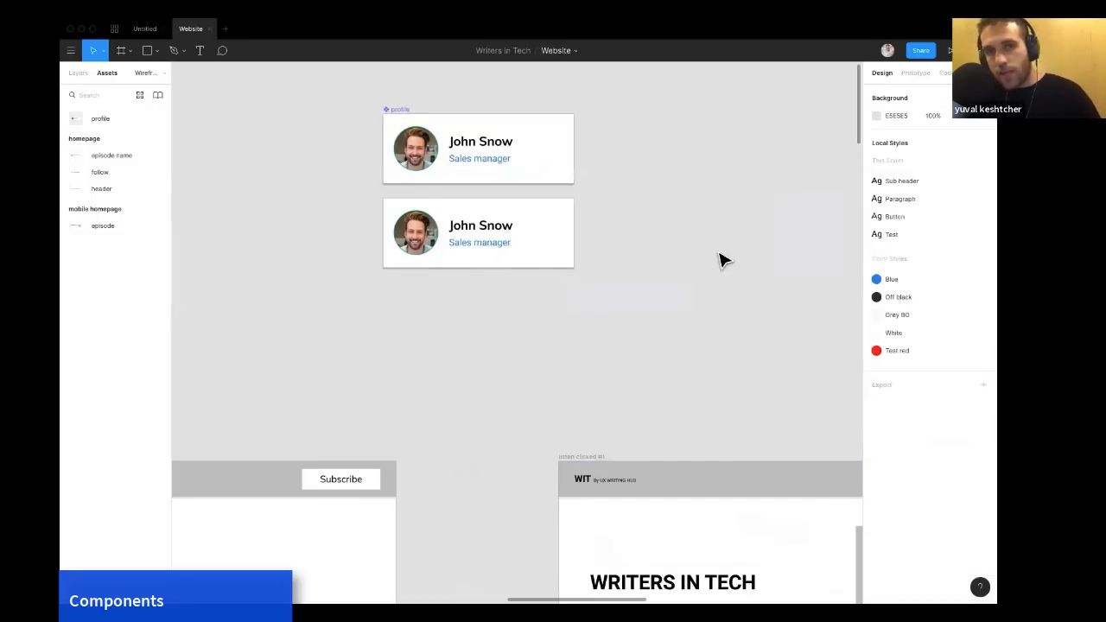
Edit the Blue color style, changing its colour to magenta D01AE0.
click(894, 281)
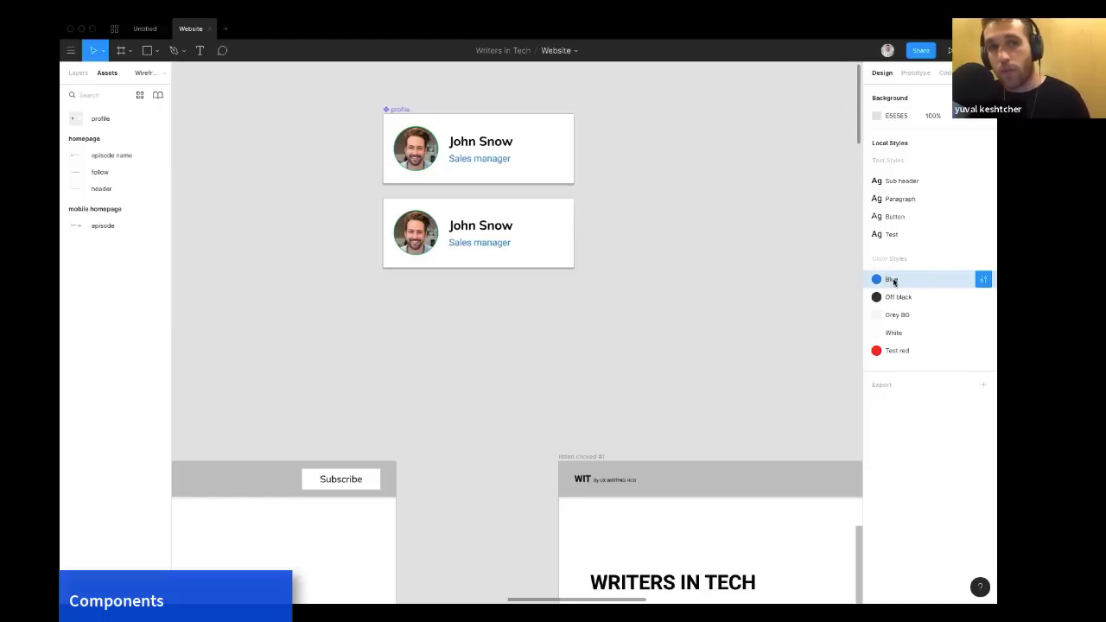
click(983, 281)
click(877, 223)
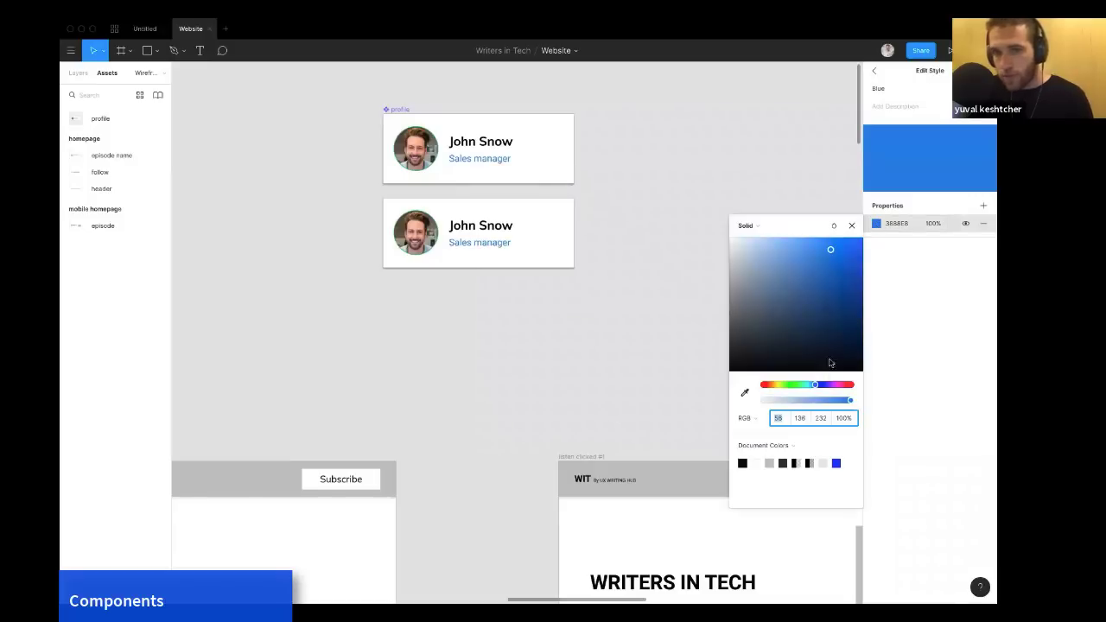
click(836, 385)
drag(844, 310, 847, 253)
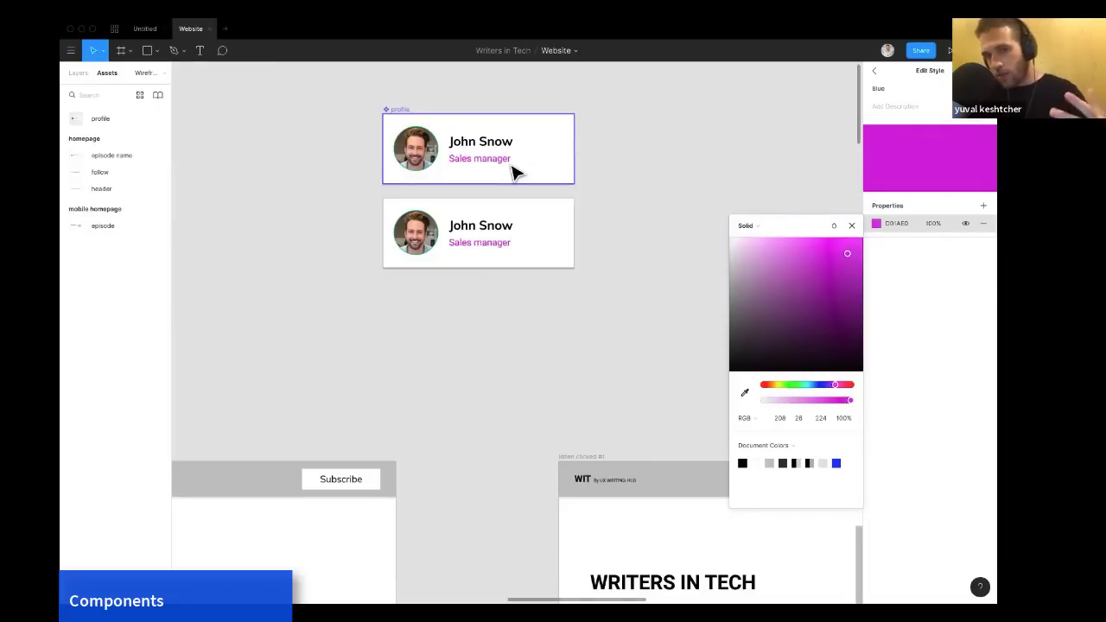
Set the Paragraph text style's font size to 20.
click(788, 196)
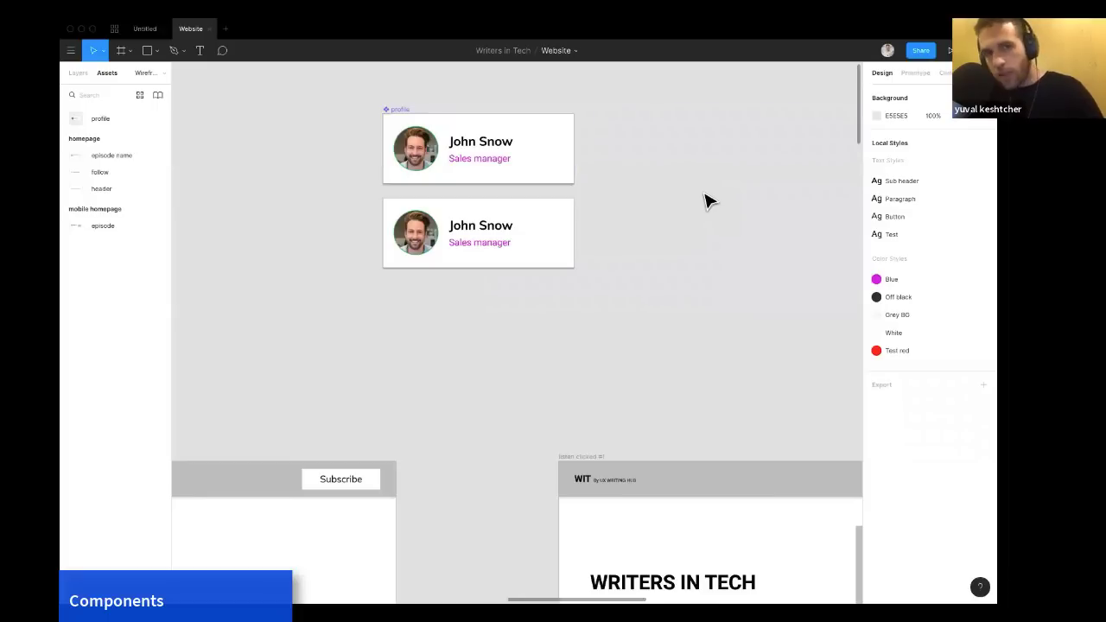
scroll(705, 197, up, 2)
scroll(706, 197, right, 1)
click(432, 290)
key(Escape)
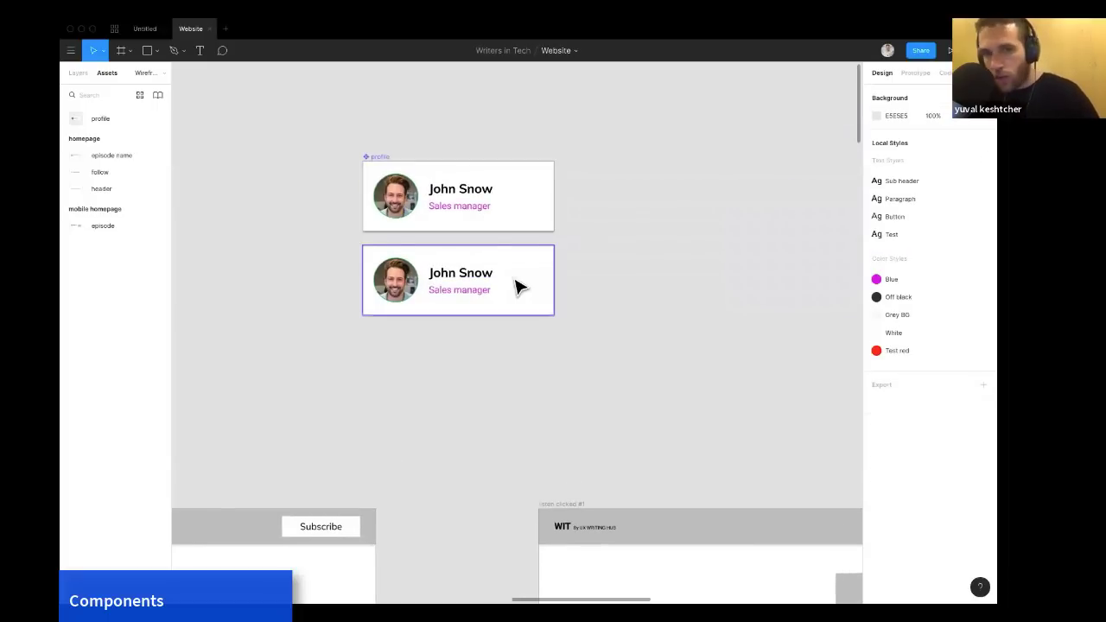
click(984, 200)
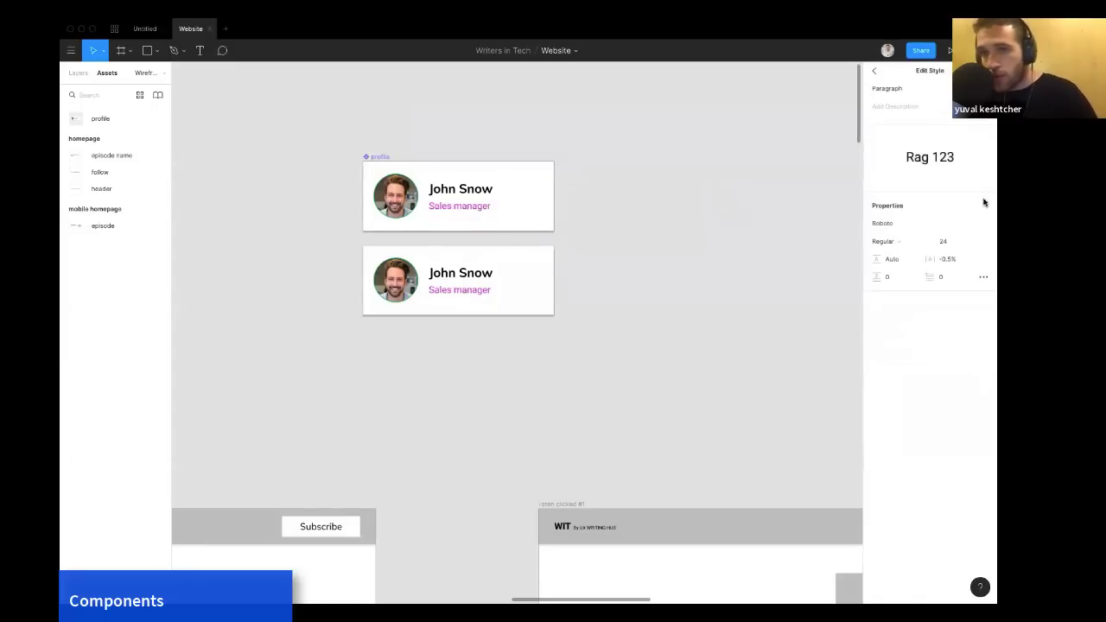
click(941, 242)
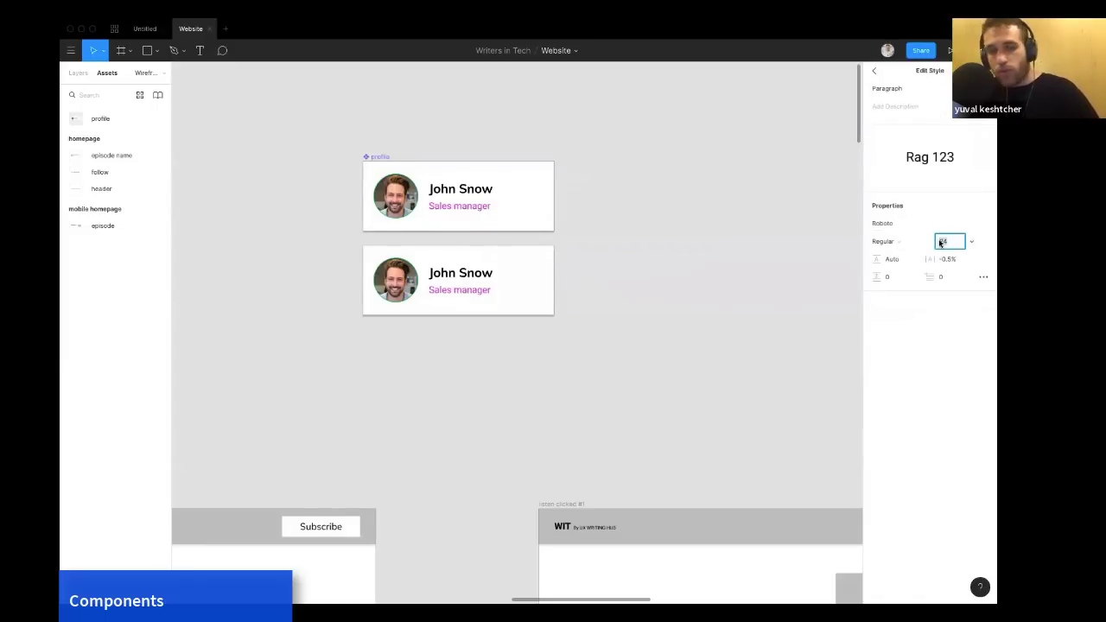
text(20)
key(Return)
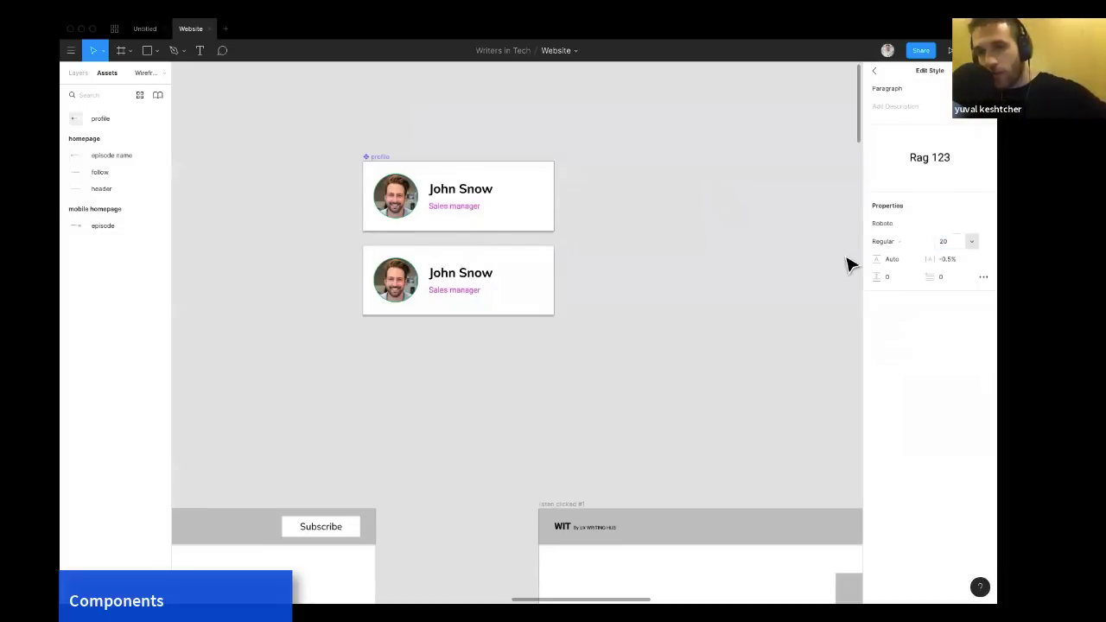
click(818, 279)
Apply the Blue color style to the fill of the Subscribe button in the homepage header.
scroll(818, 279, down, 3)
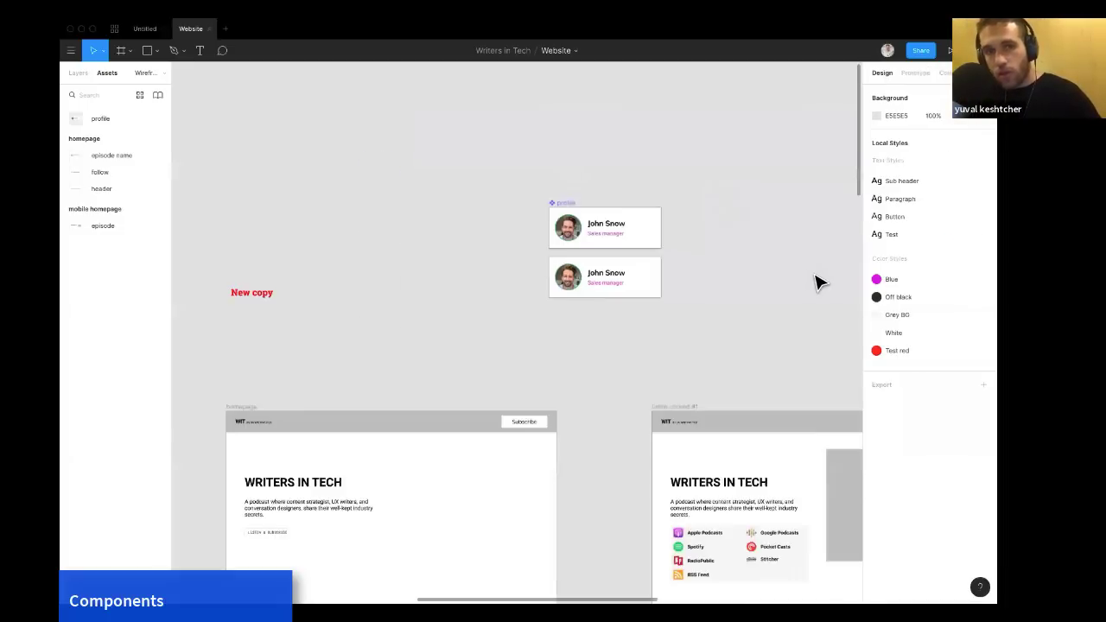
scroll(817, 279, down, 3)
scroll(818, 285, right, 4)
scroll(817, 294, down, 3)
scroll(816, 320, down, 3)
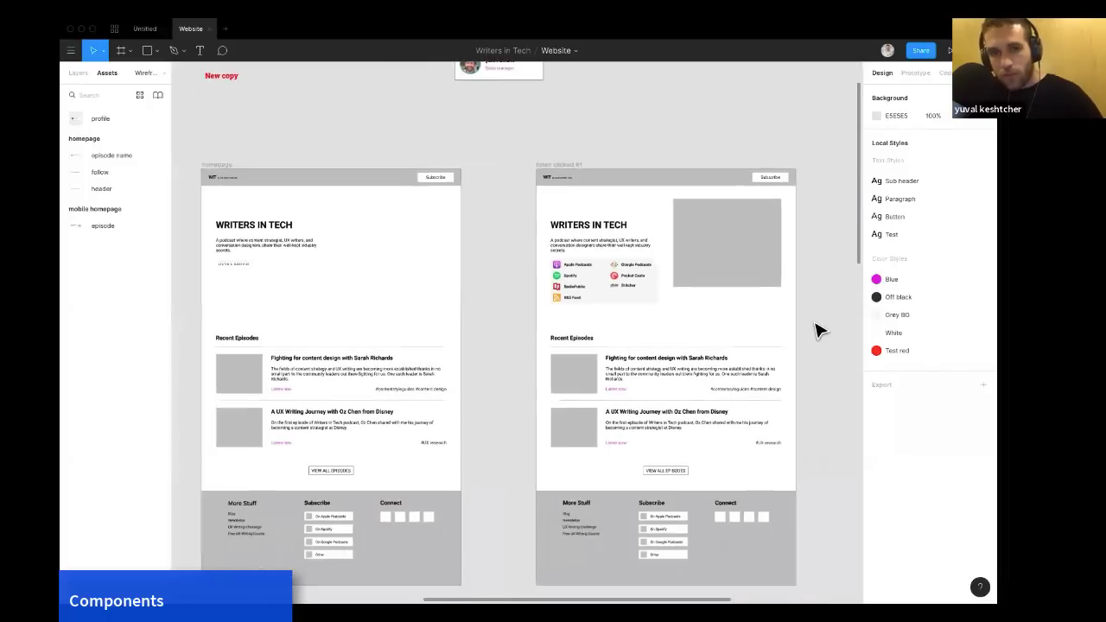
scroll(818, 331, down, 3)
scroll(818, 331, down, 3)
scroll(818, 331, up, 2)
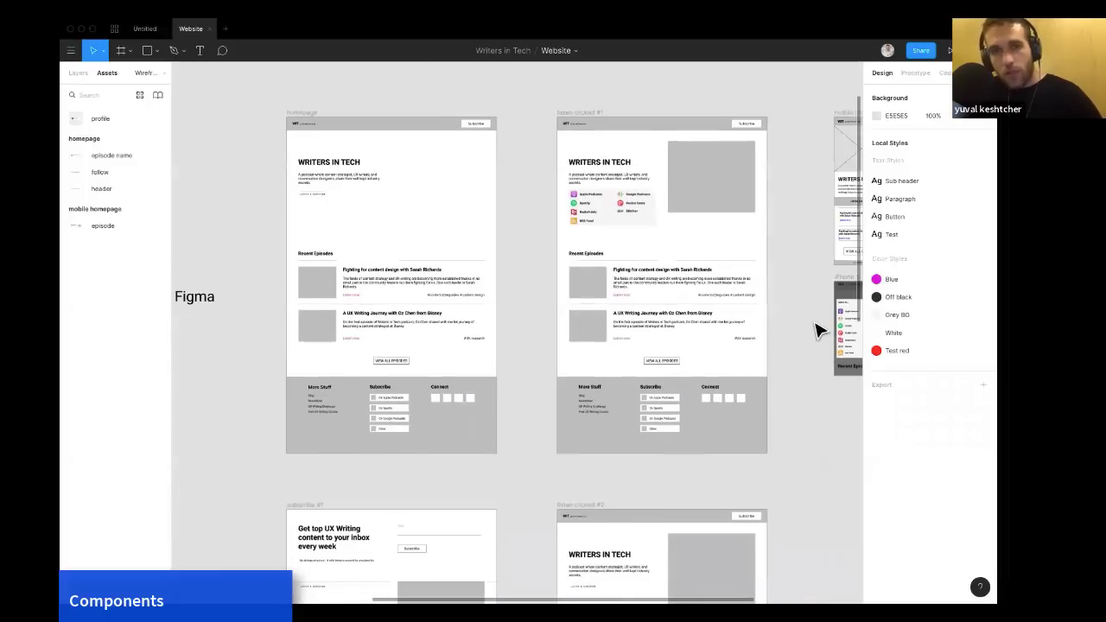
scroll(818, 331, down, 2)
scroll(817, 332, right, 1)
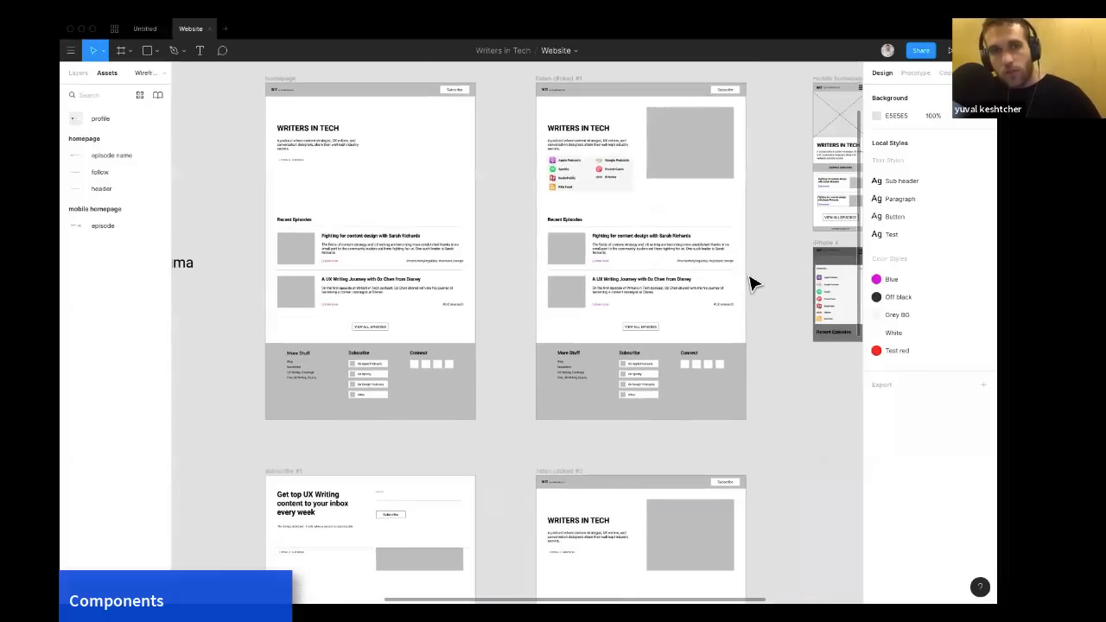
click(447, 98)
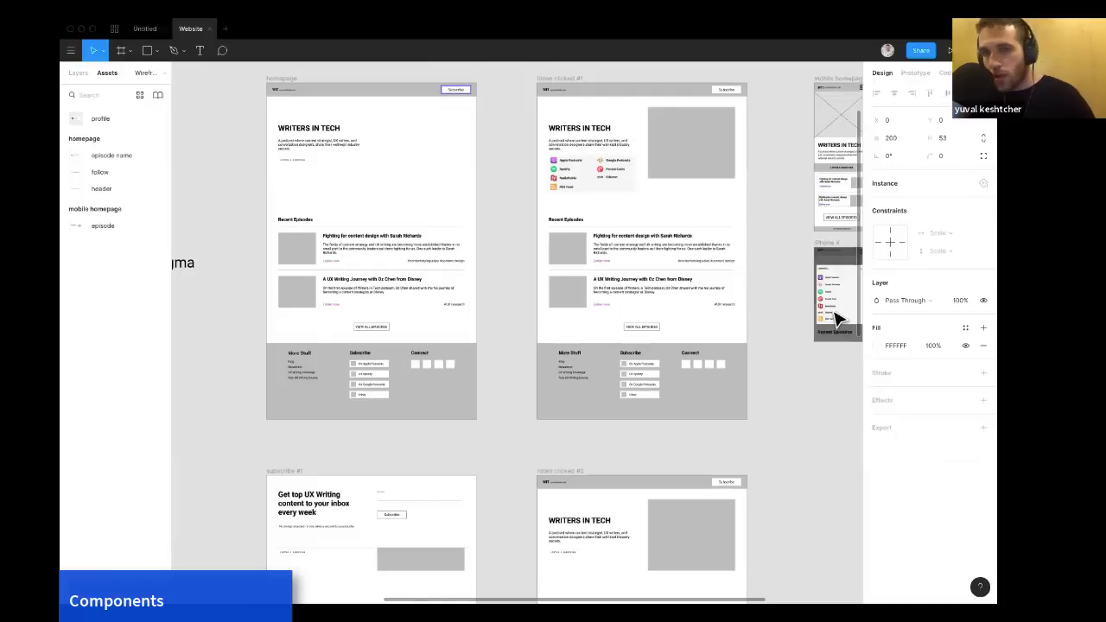
click(878, 346)
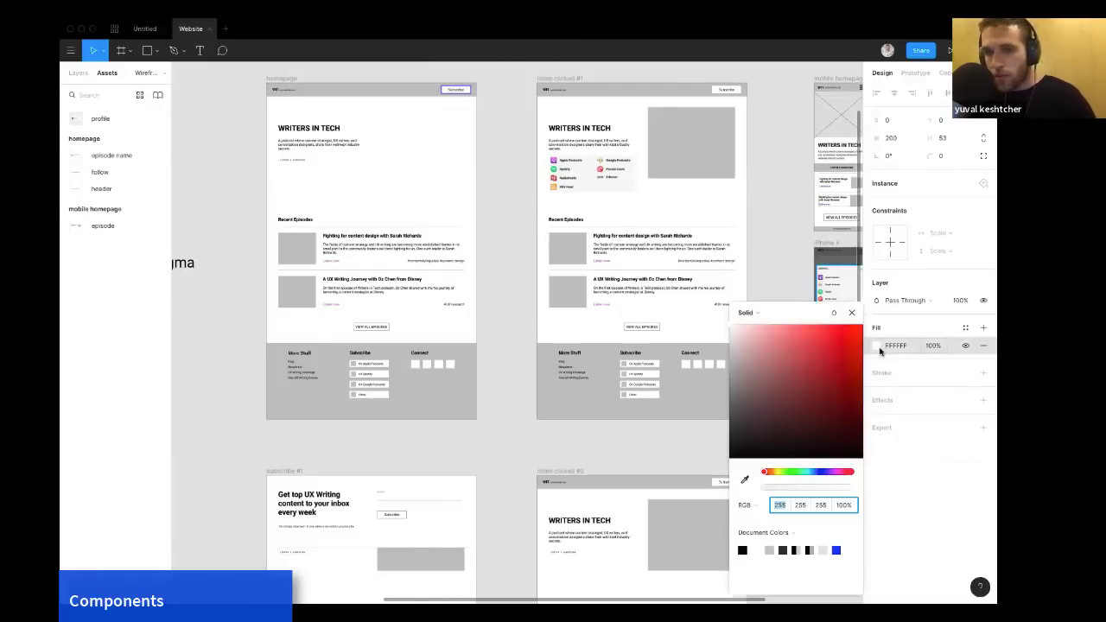
click(879, 347)
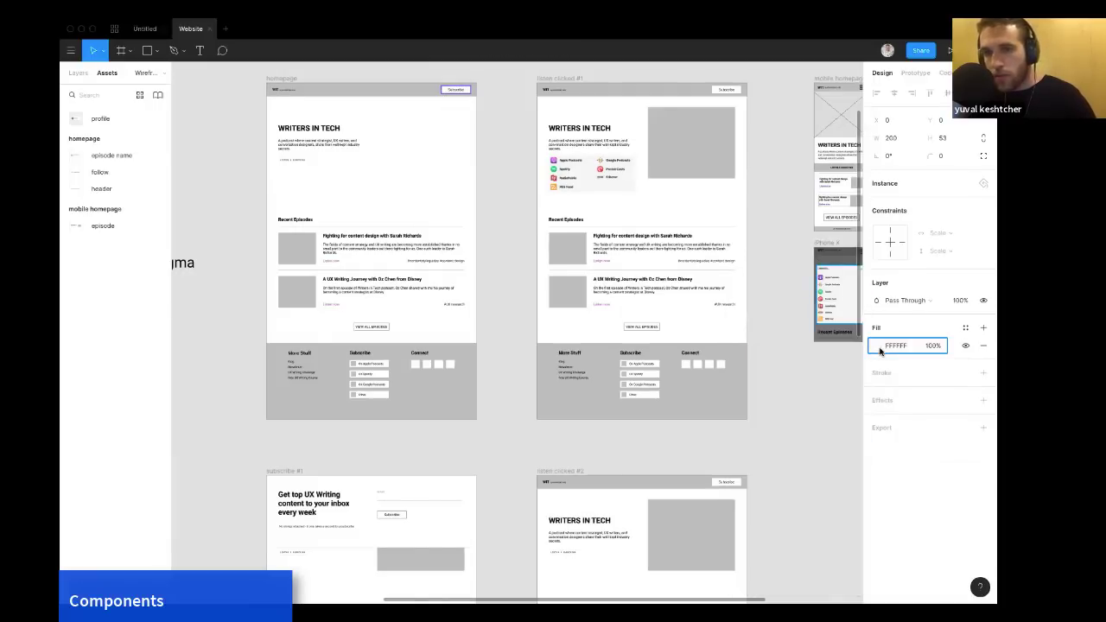
click(965, 329)
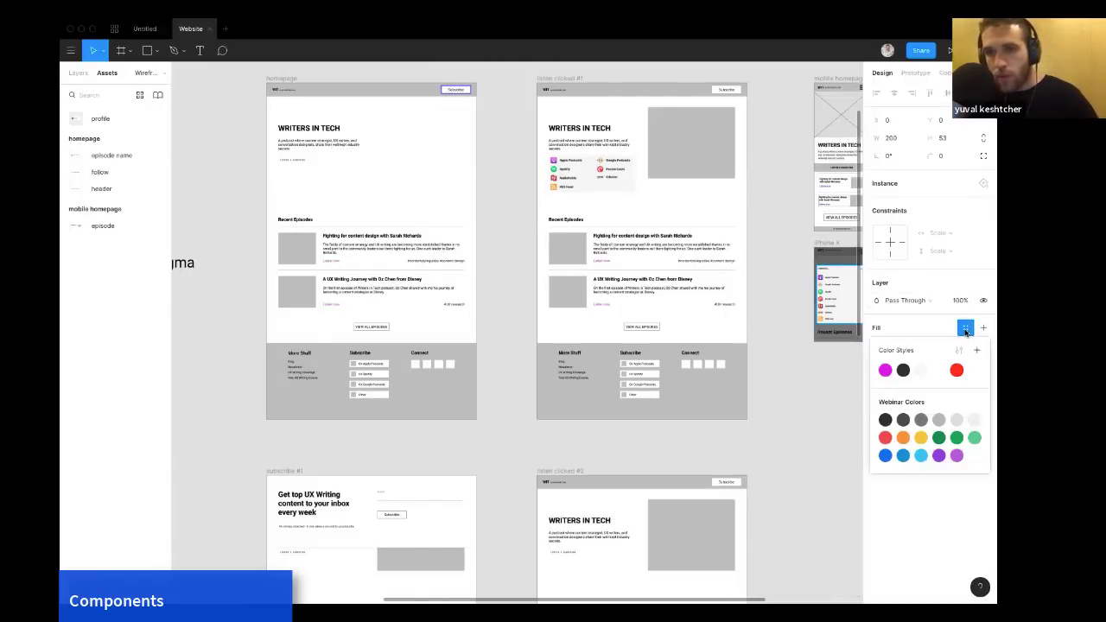
click(885, 371)
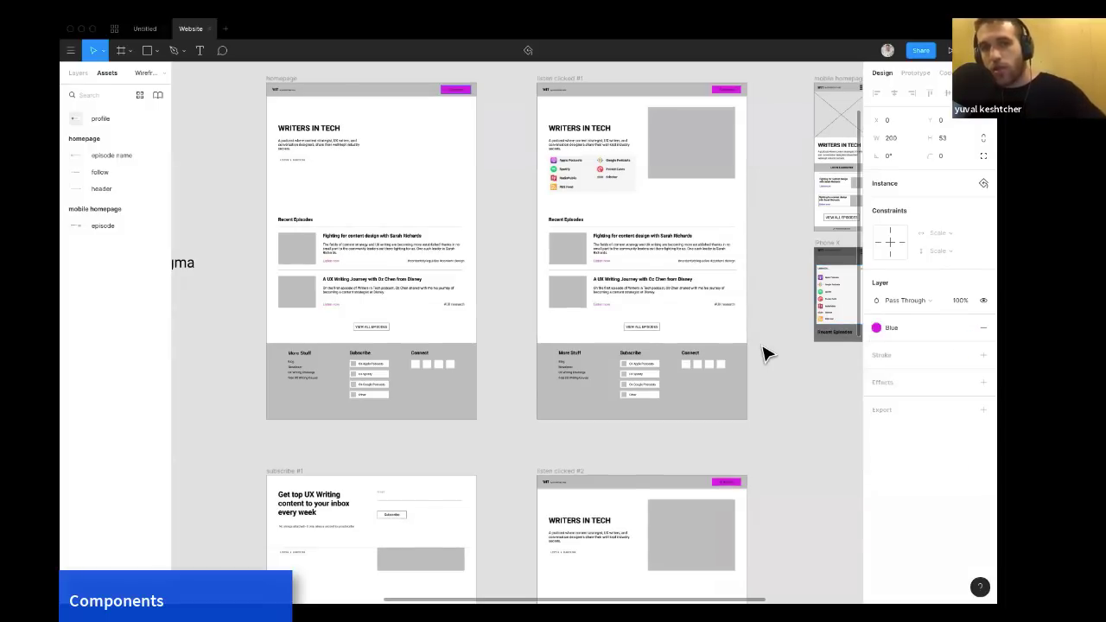
Open the Blue color style's colour picker to inspect its colour.
click(511, 182)
scroll(511, 182, up, 2)
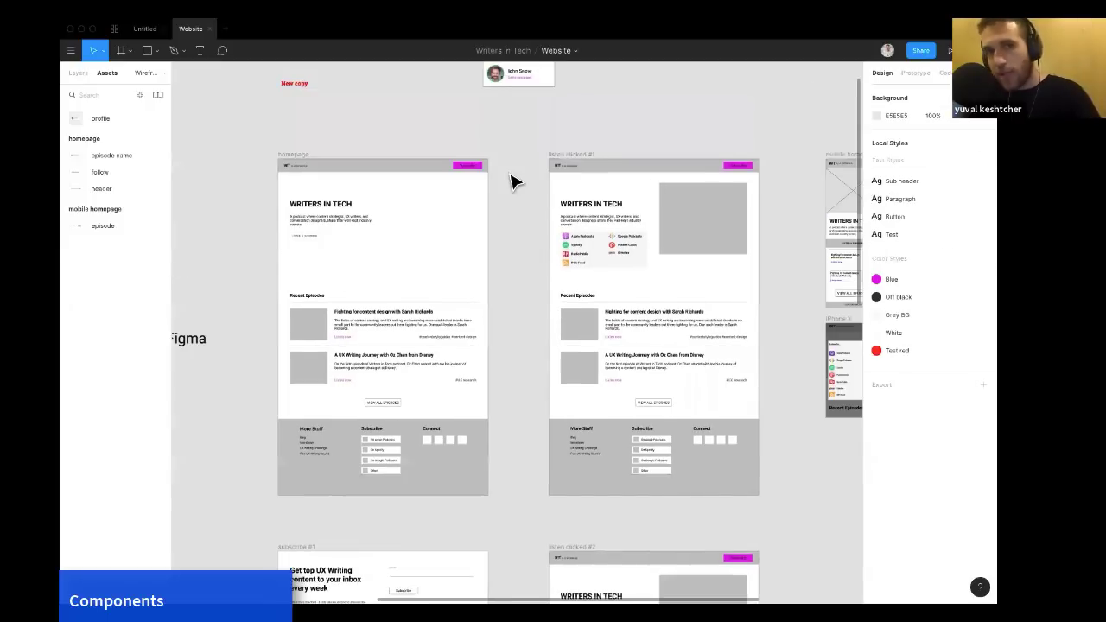
scroll(511, 183, up, 2)
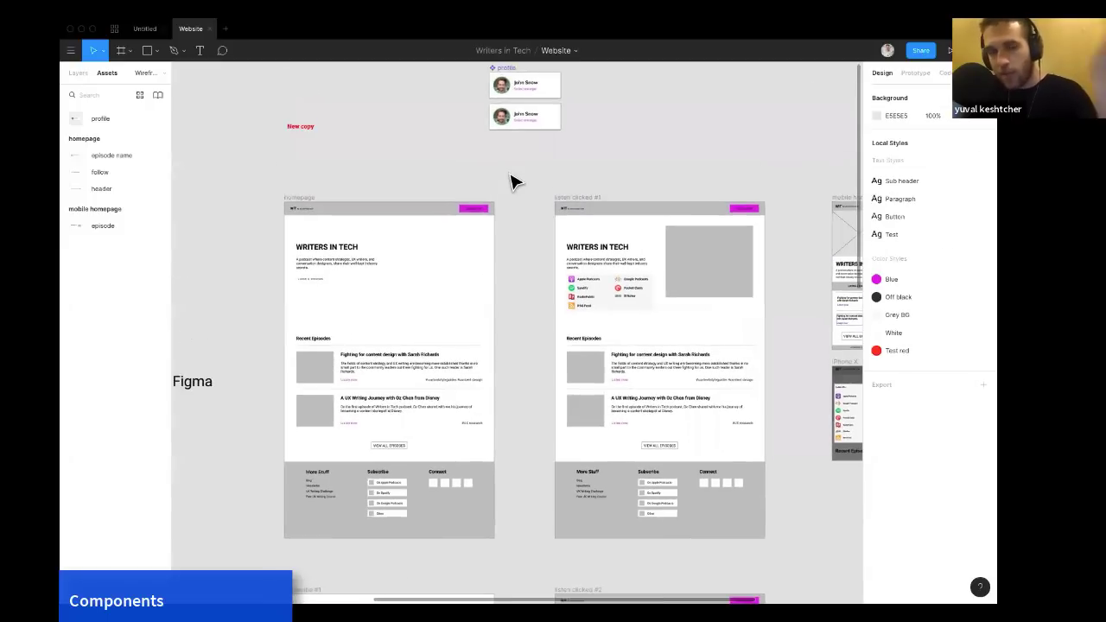
click(983, 279)
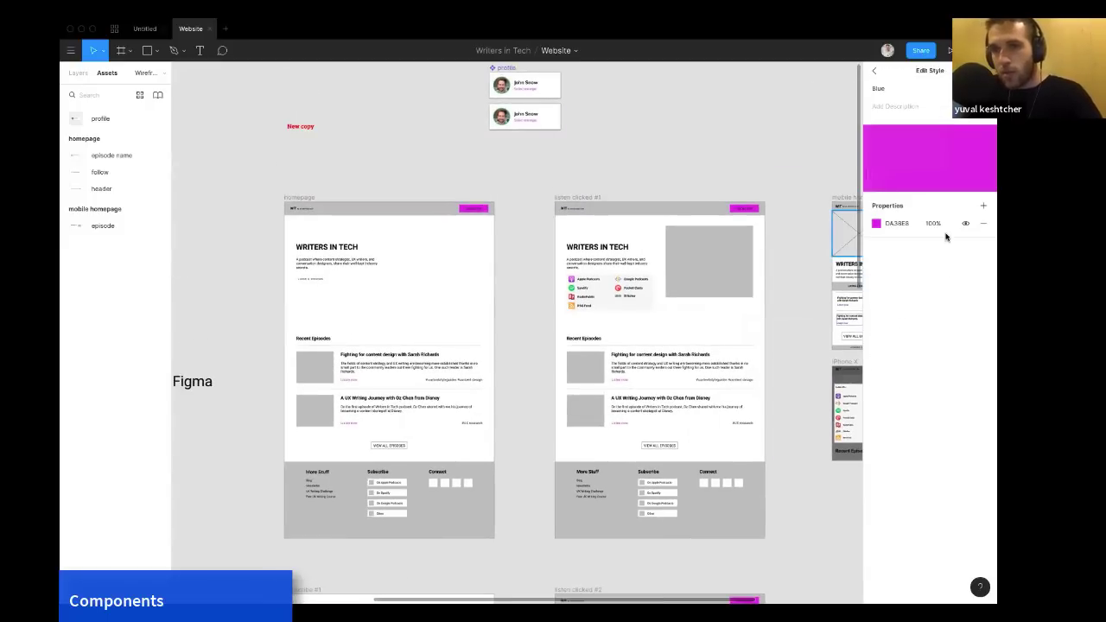
click(877, 223)
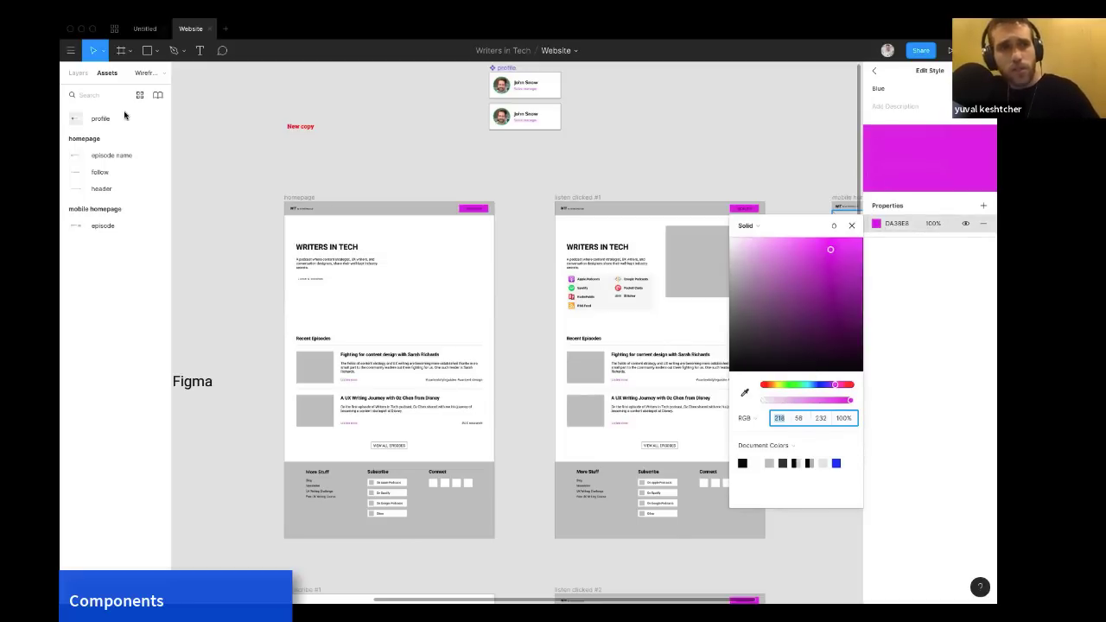
On the Inspiration page, draw a square about 178 × 178 and eyedrop the Writers in Tech logo's blue as its fill.
click(78, 74)
click(91, 131)
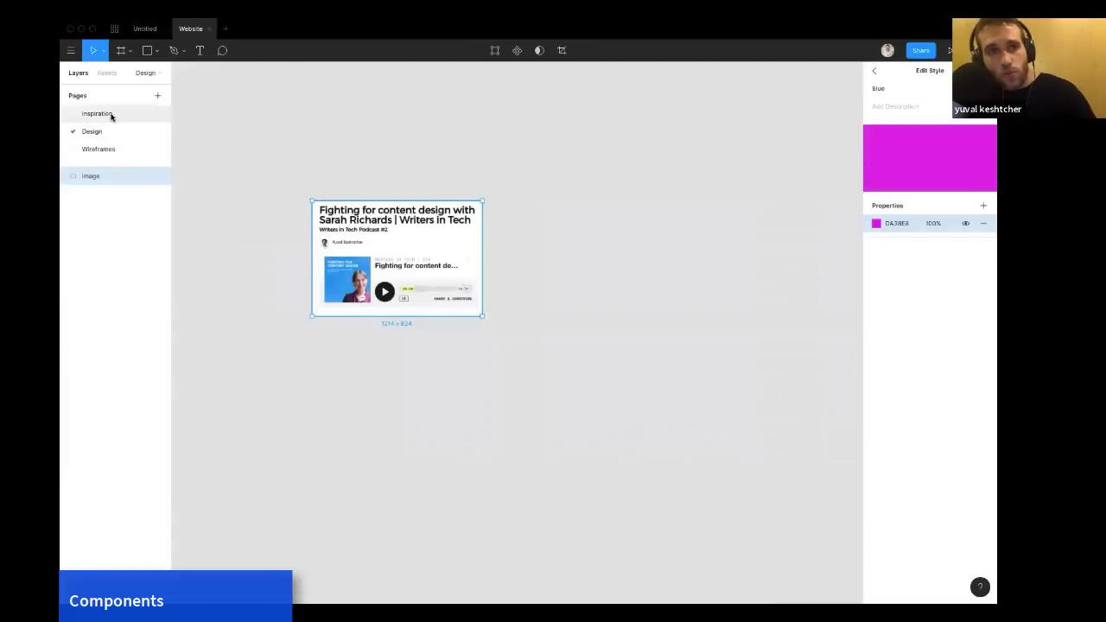
click(109, 114)
scroll(641, 216, up, 5)
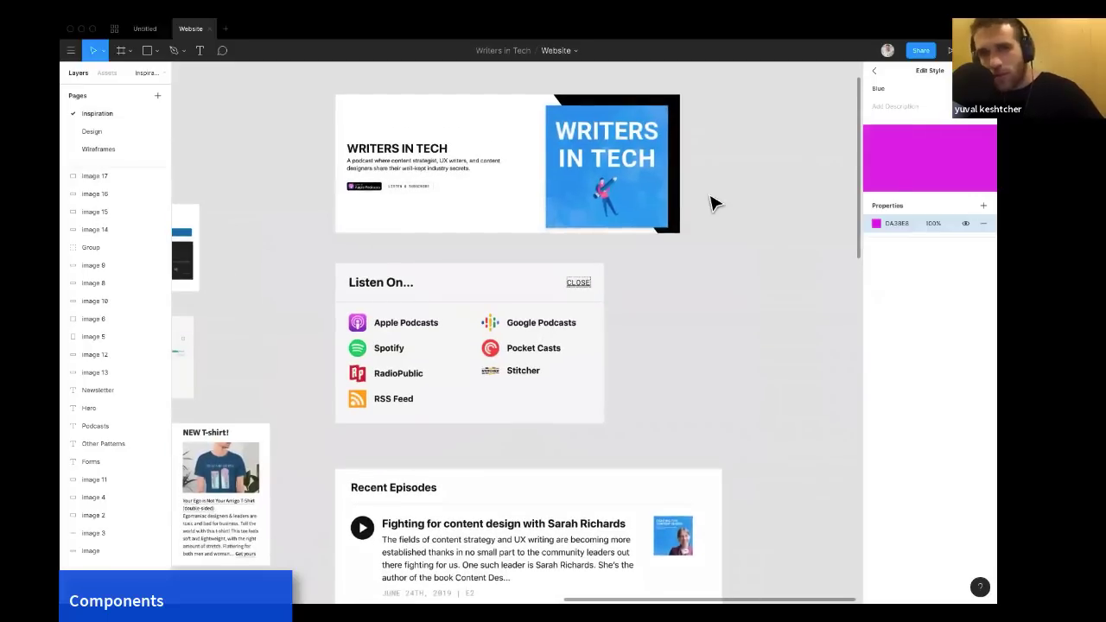
key(r)
mouse_move(700, 177)
mouse_down()
mouse_move(748, 215)
mouse_move(733, 241)
mouse_move(745, 213)
mouse_up()
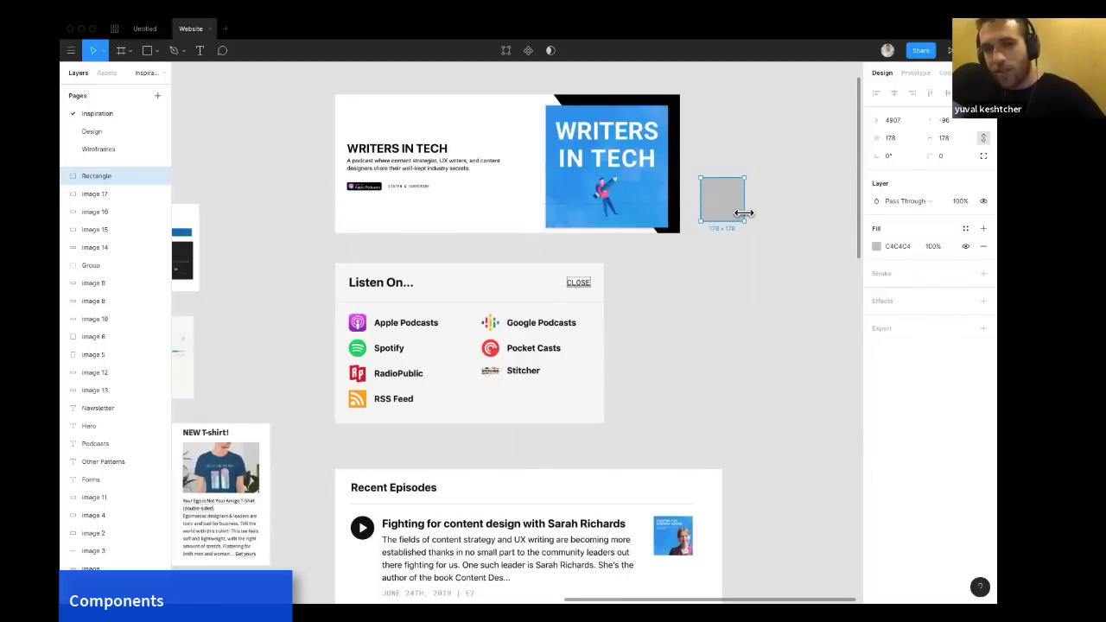
key(i)
click(664, 190)
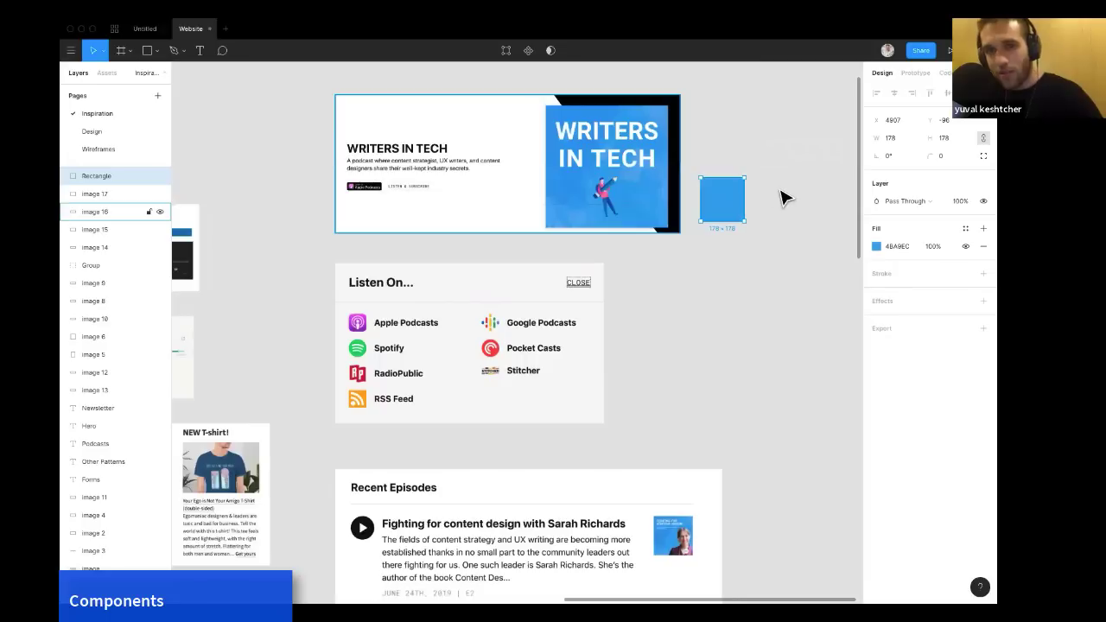
Move the blue square to the Wireframes page by cutting and pasting it.
key(BackSpace)
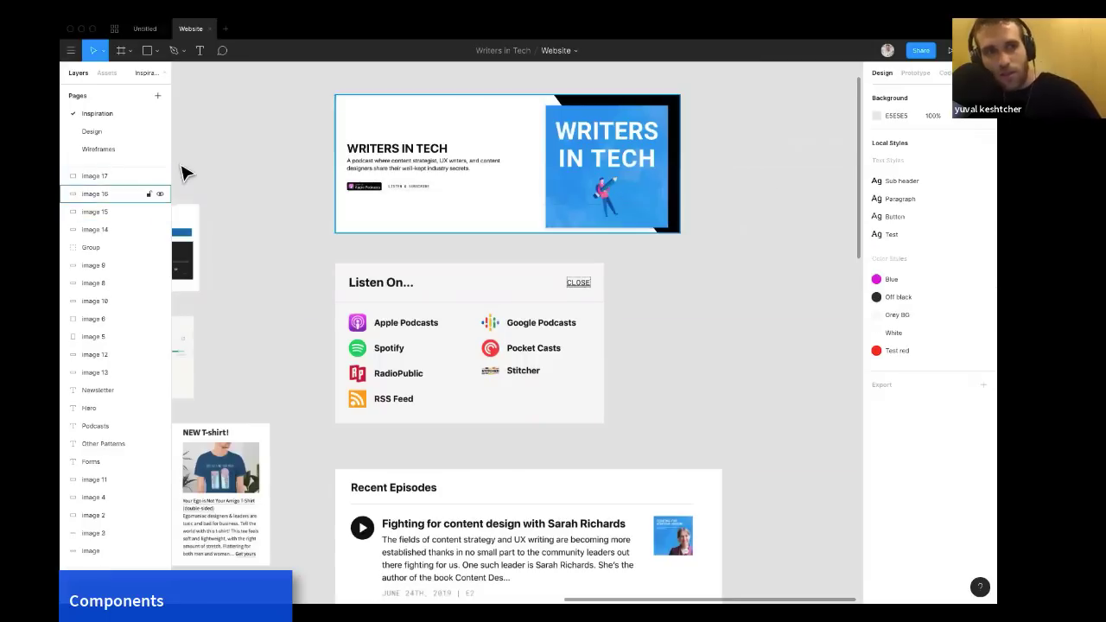
click(99, 153)
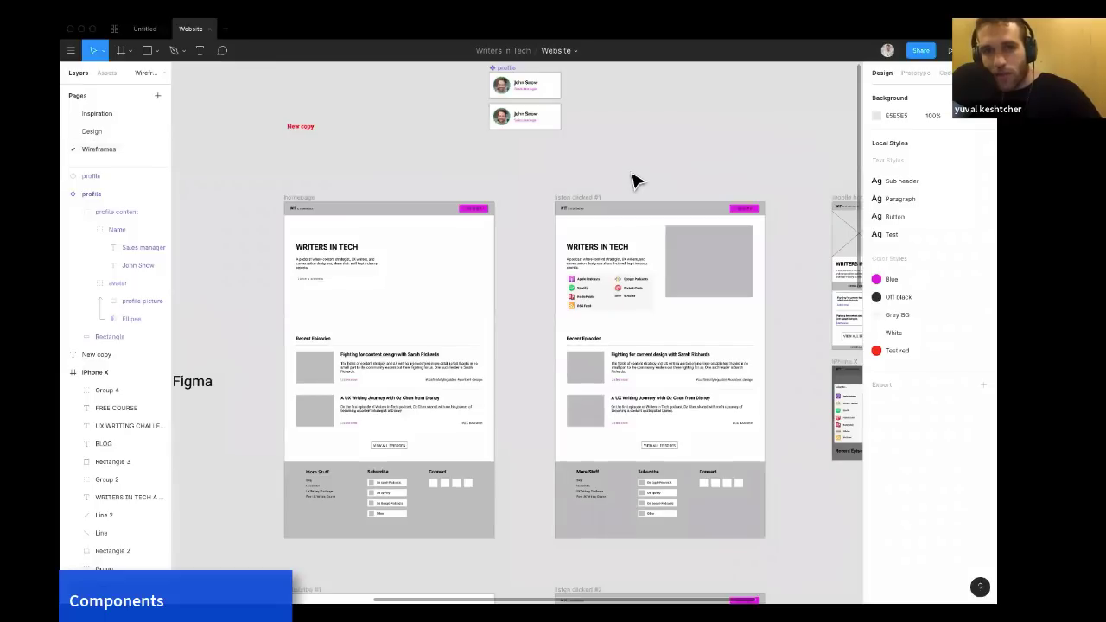
key(ctrl+v)
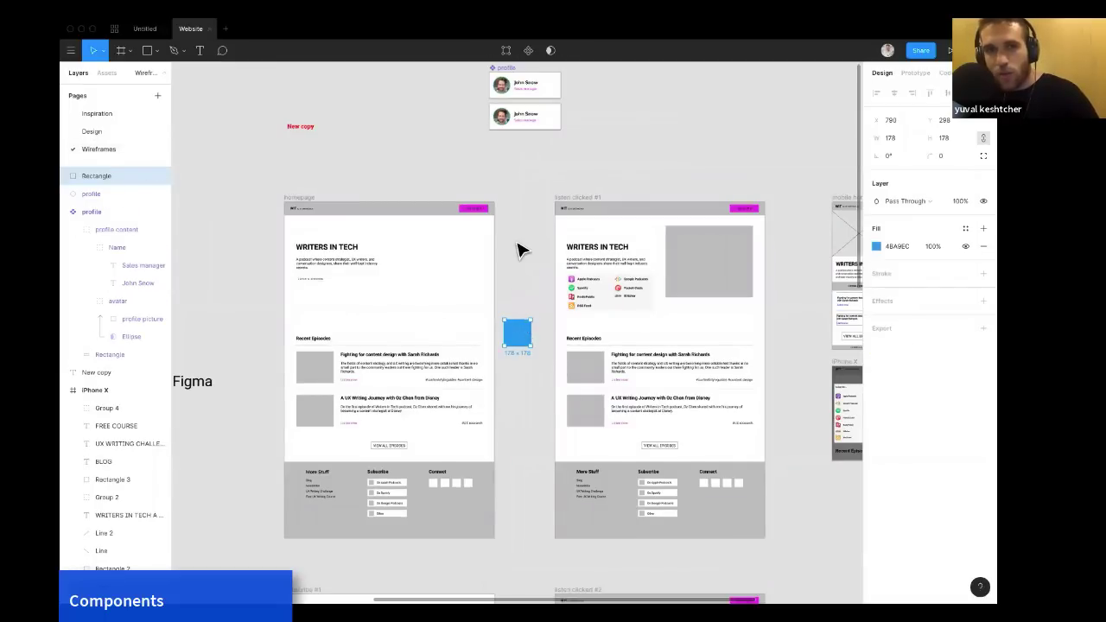
Reopen the Blue color style's colour picker.
click(560, 169)
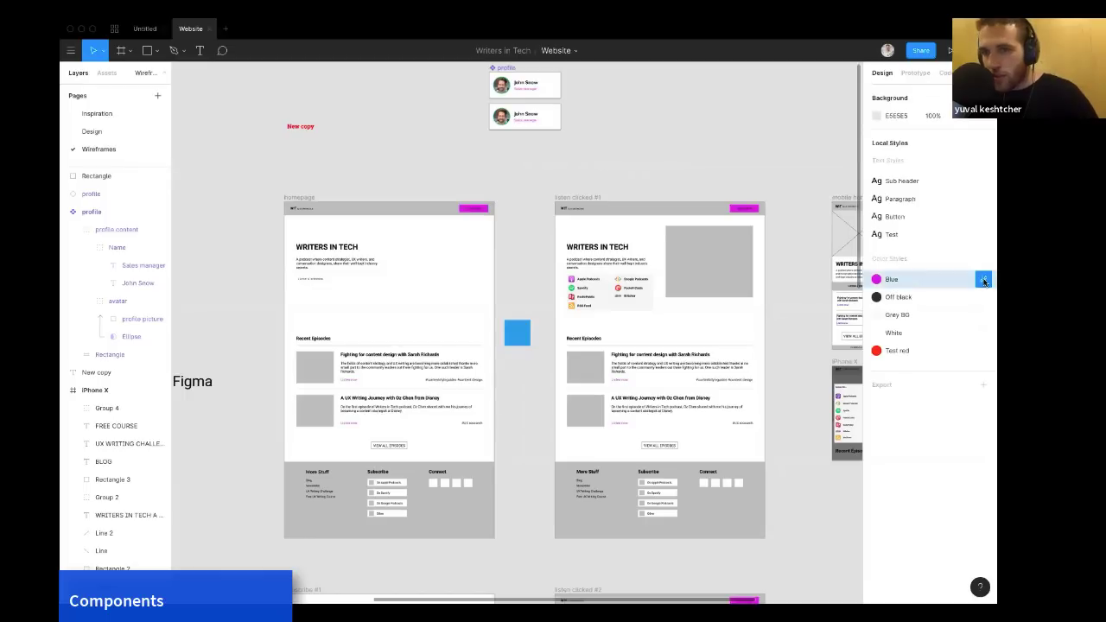
click(983, 279)
click(877, 224)
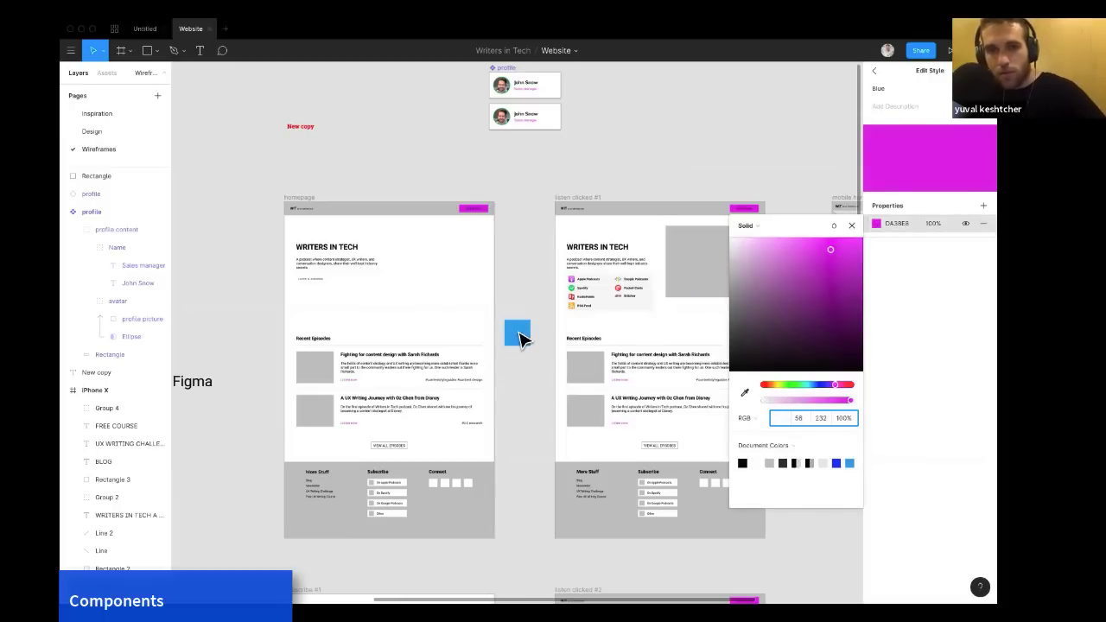
Create a new color style named Real Blue from the blue square's fill.
click(519, 337)
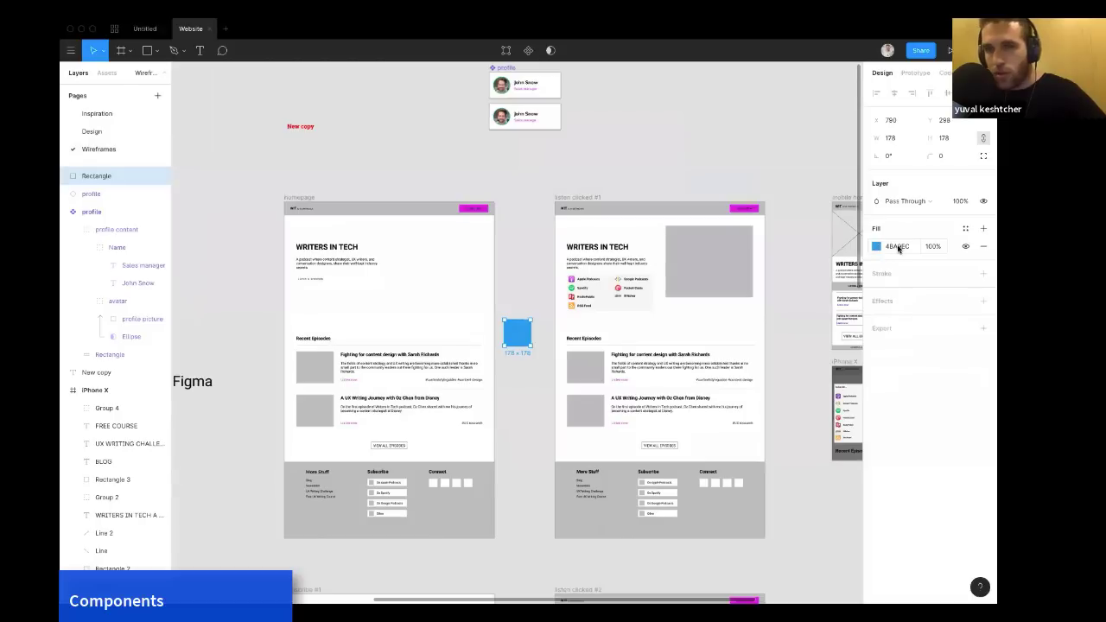
click(965, 228)
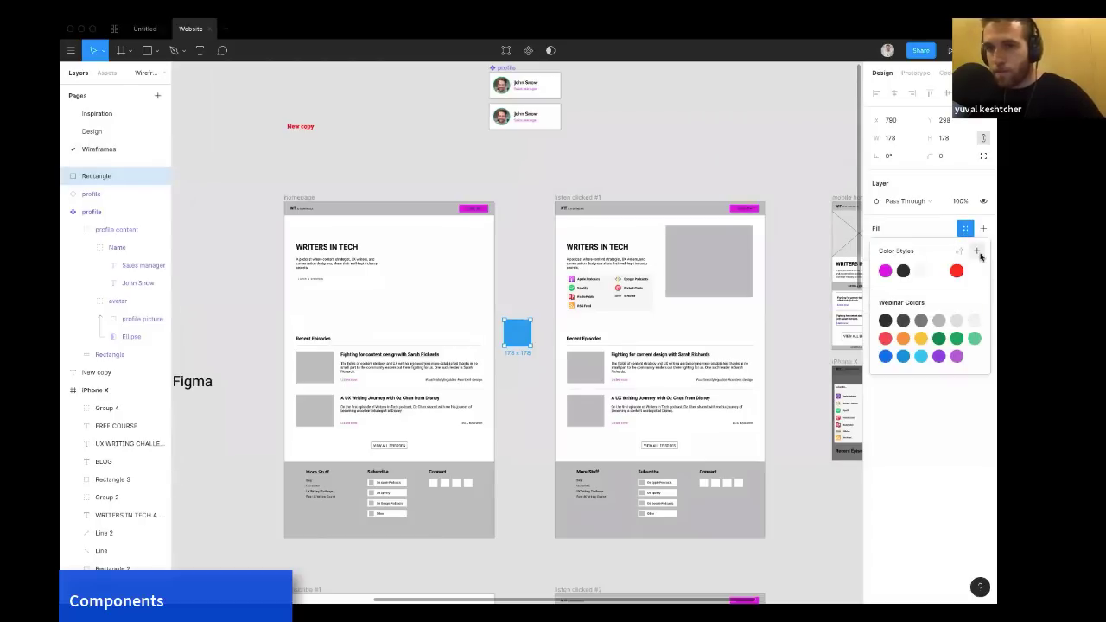
click(976, 251)
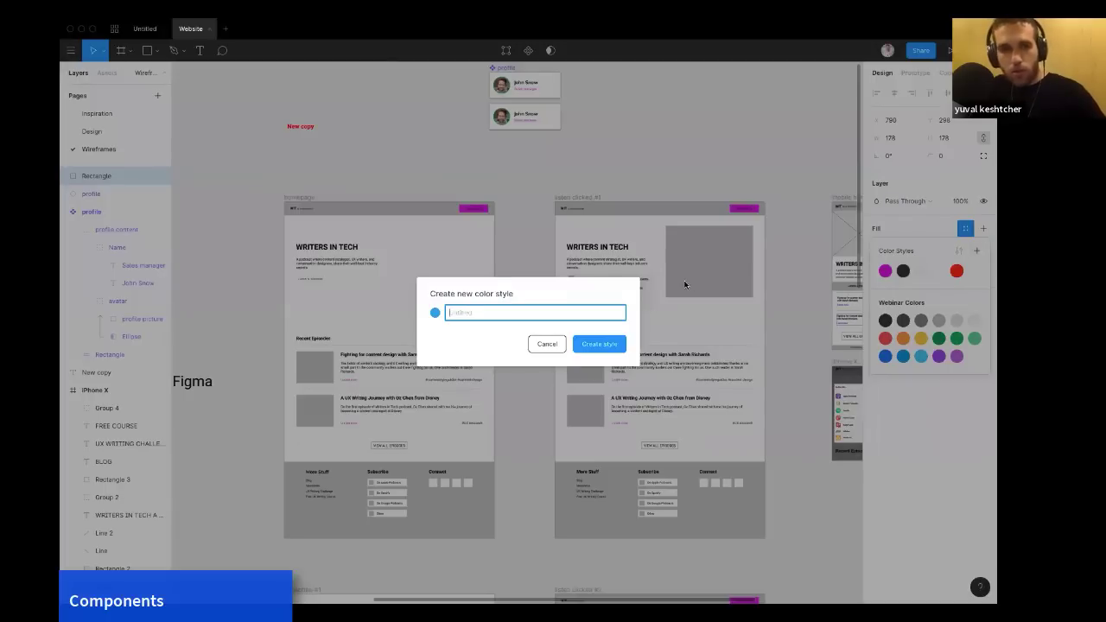
text(Real Blue)
key(Return)
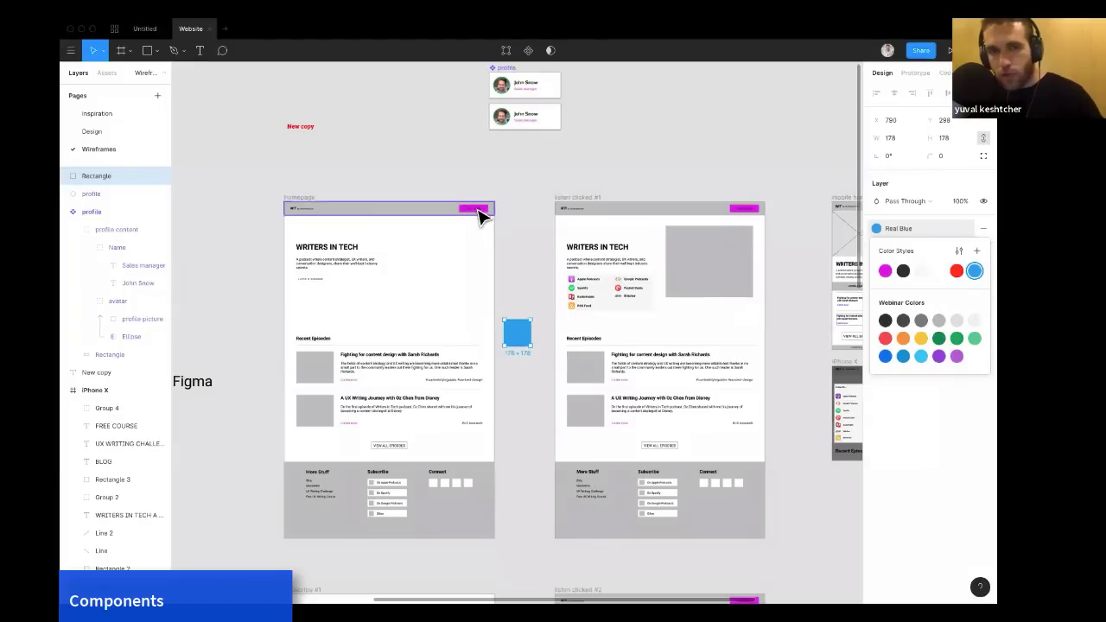
Apply the Real Blue color style to the homepage header's Subscribe button fill.
super+click(486, 211)
super+click(488, 211)
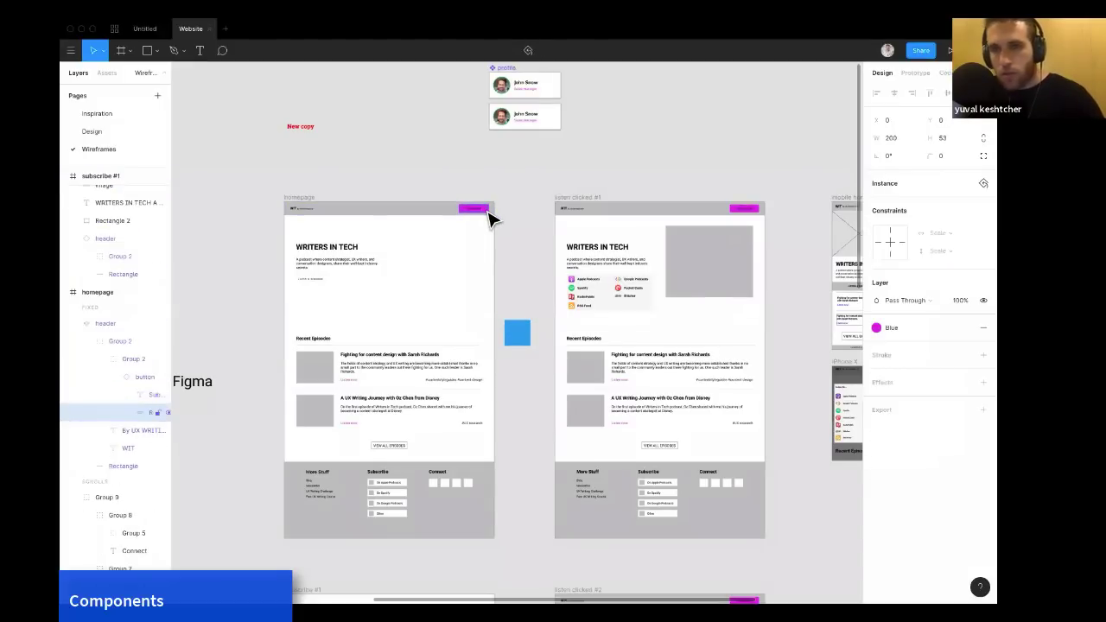
click(878, 328)
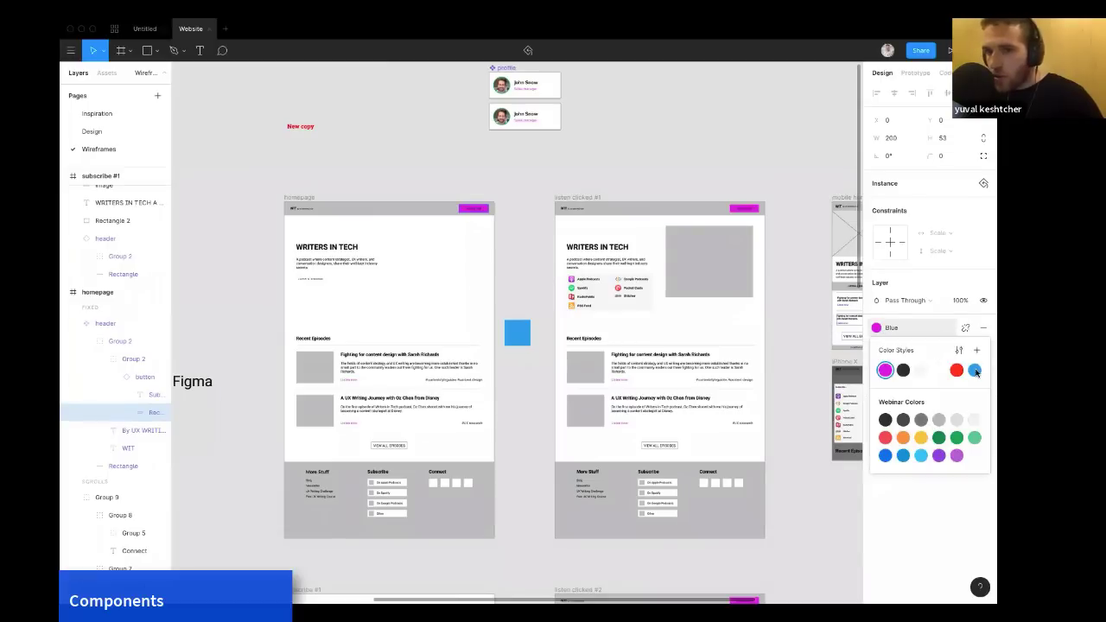
click(974, 370)
click(625, 182)
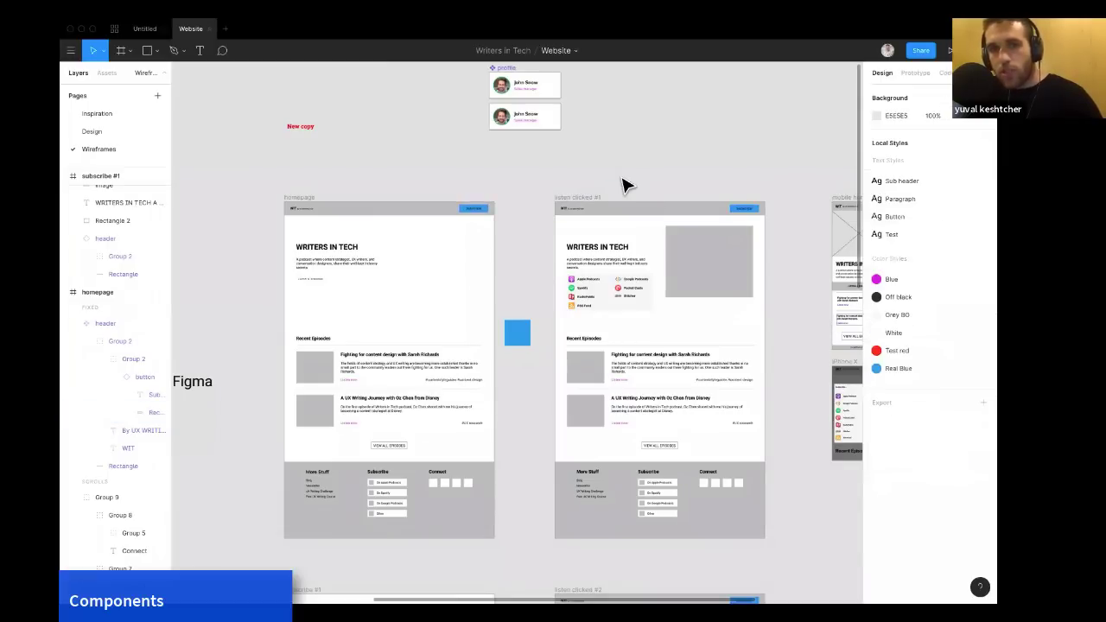
scroll(625, 183, down, 2)
scroll(622, 181, down, 4)
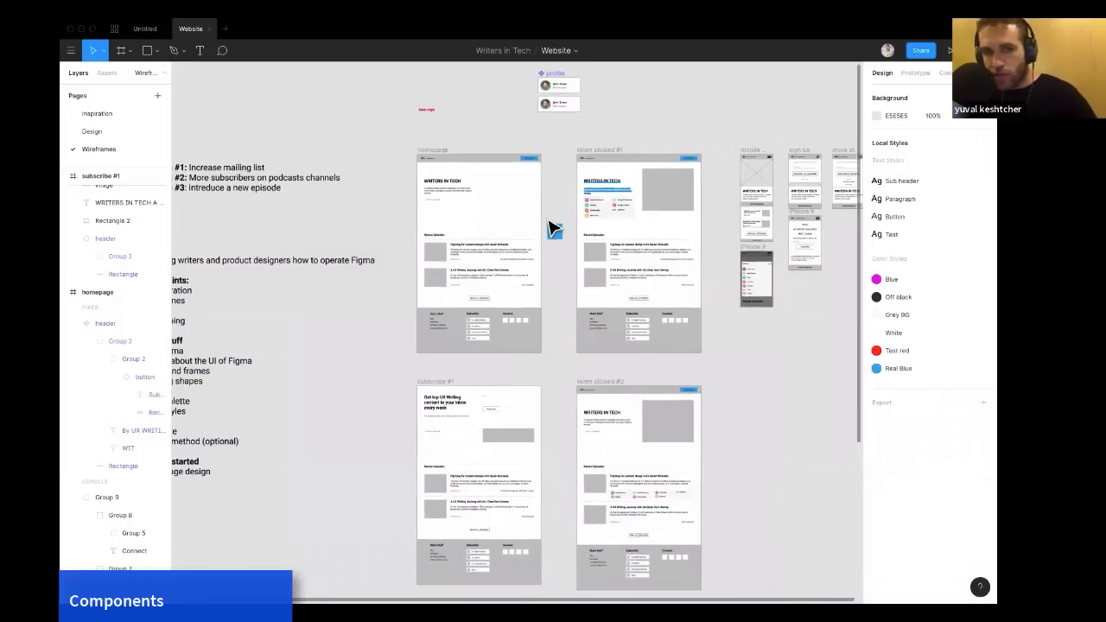
Delete the blue square from the Wireframes page.
click(554, 231)
key(Delete)
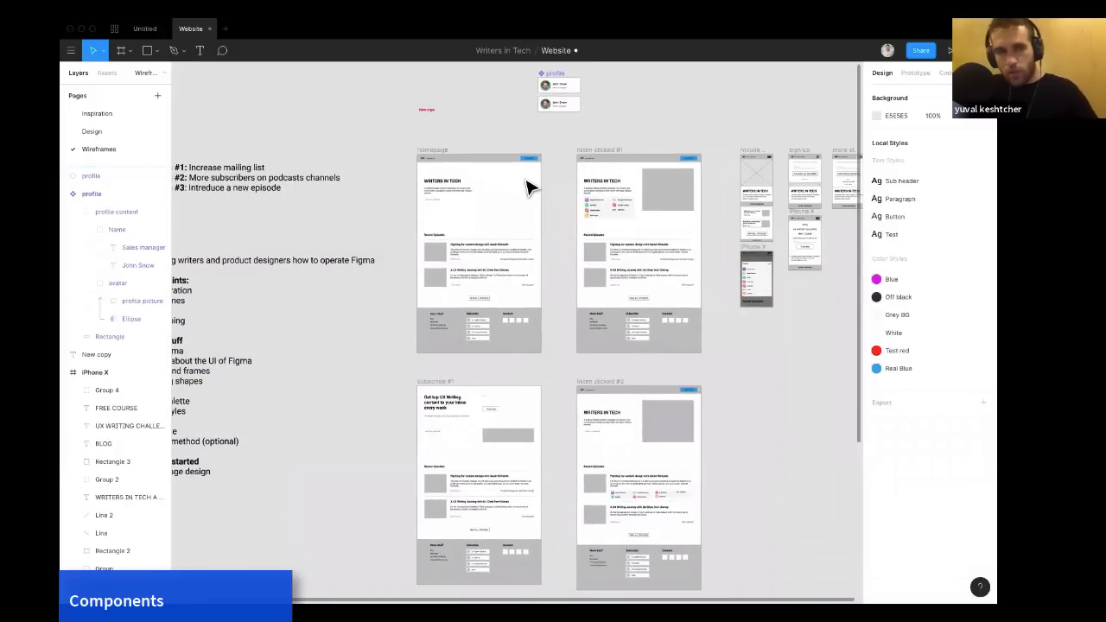
Override the name text in the second profile card instance with the presenter's name.
scroll(527, 181, up, 2)
scroll(527, 186, left, 3)
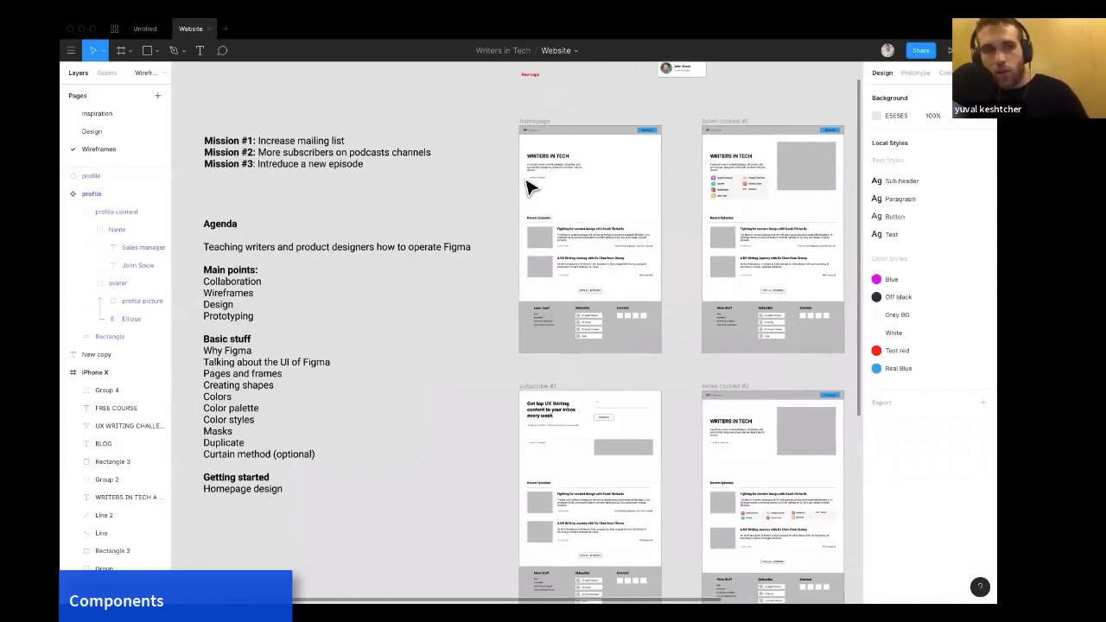
scroll(529, 188, right, 2)
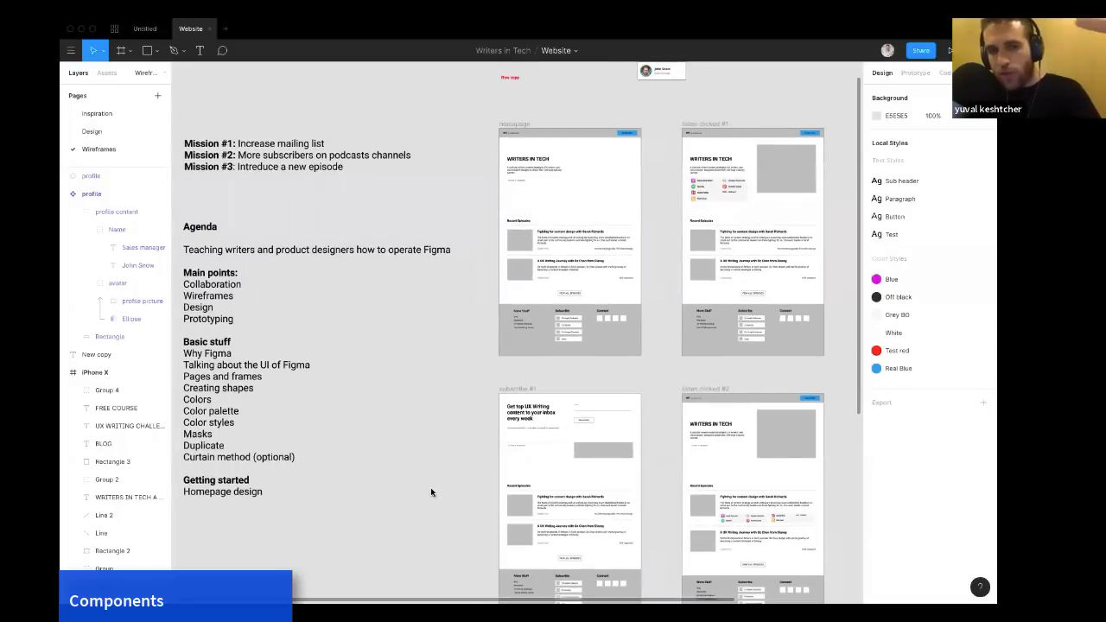
scroll(615, 167, up, 2)
scroll(615, 167, right, 2)
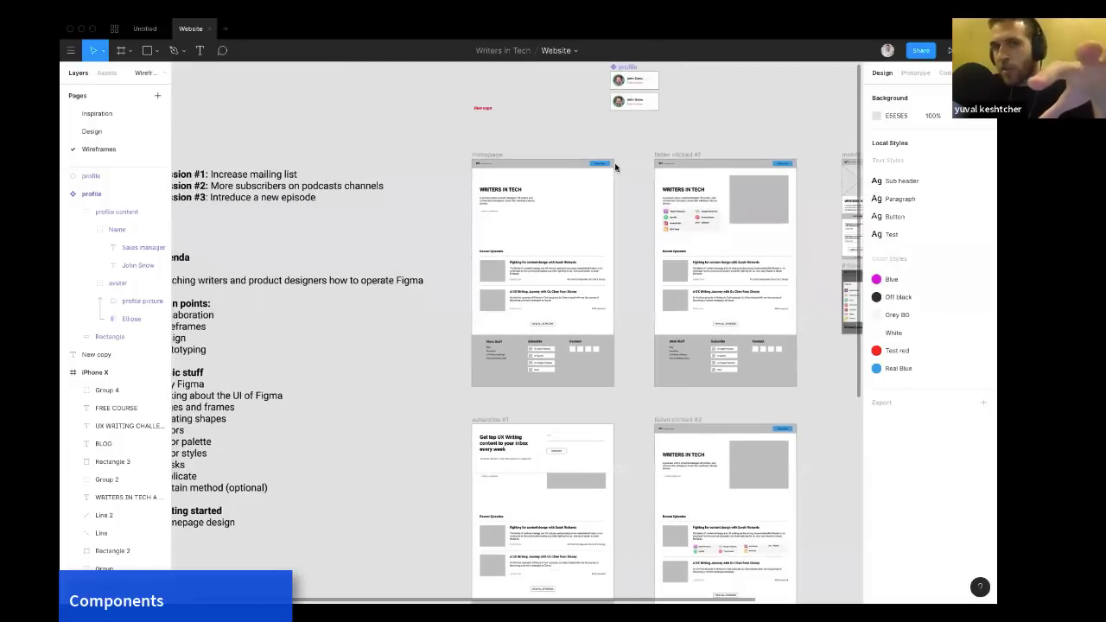
scroll(616, 167, up, 5)
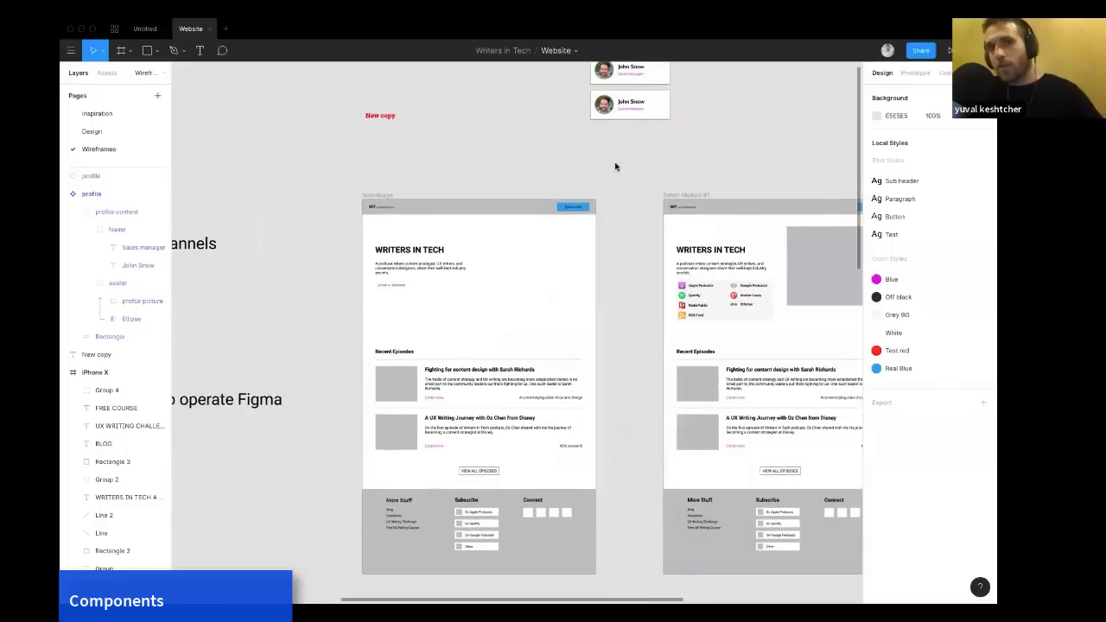
scroll(645, 131, up, 1)
scroll(644, 132, right, 1)
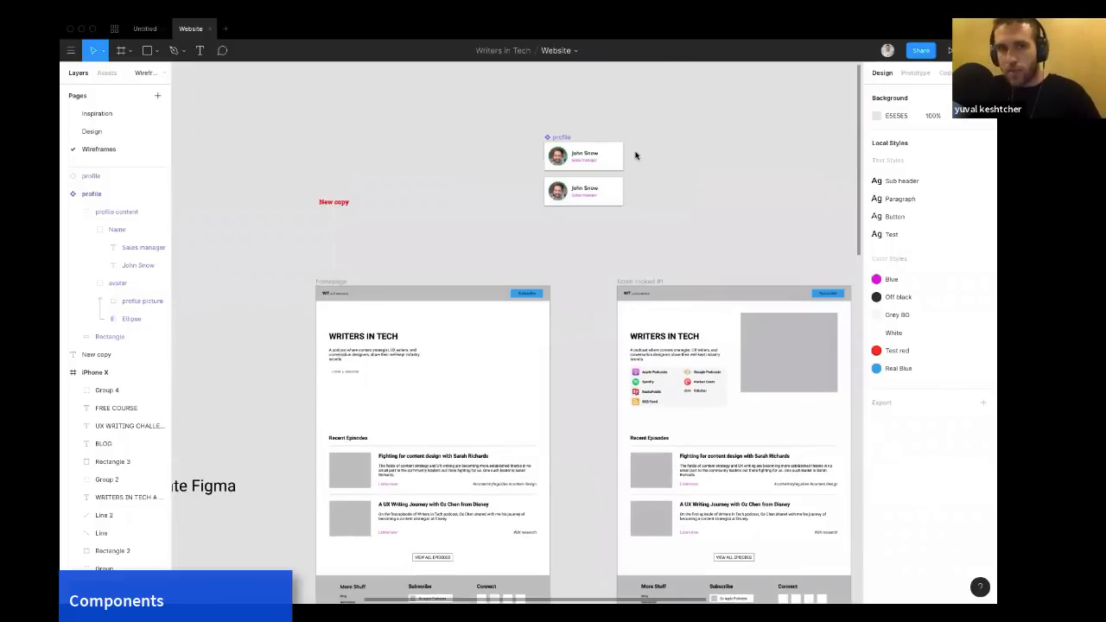
scroll(634, 155, up, 5)
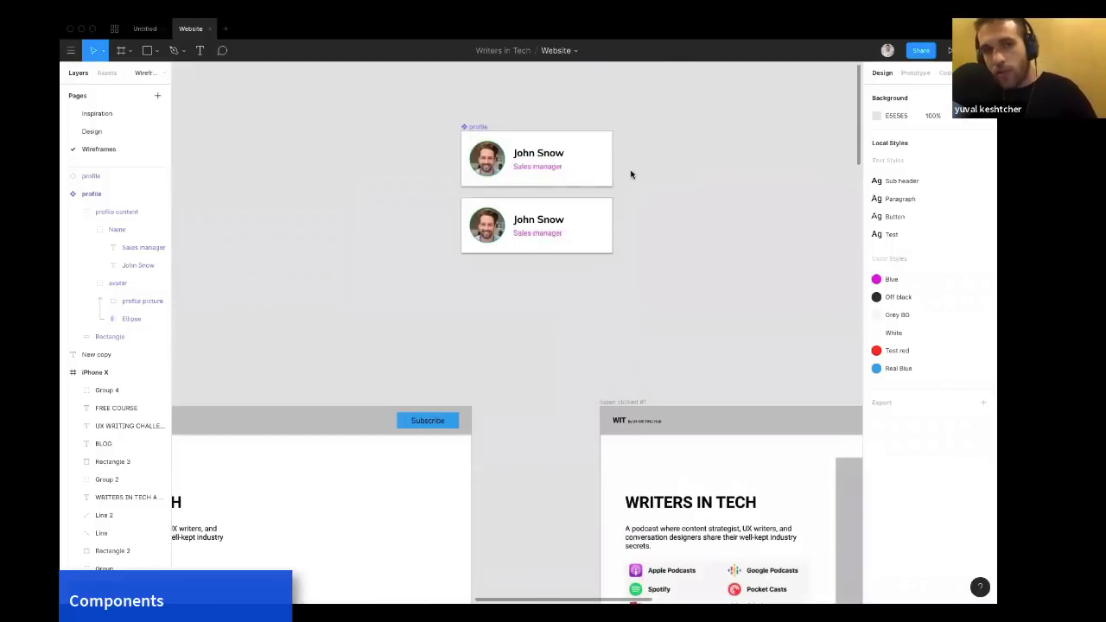
click(545, 221)
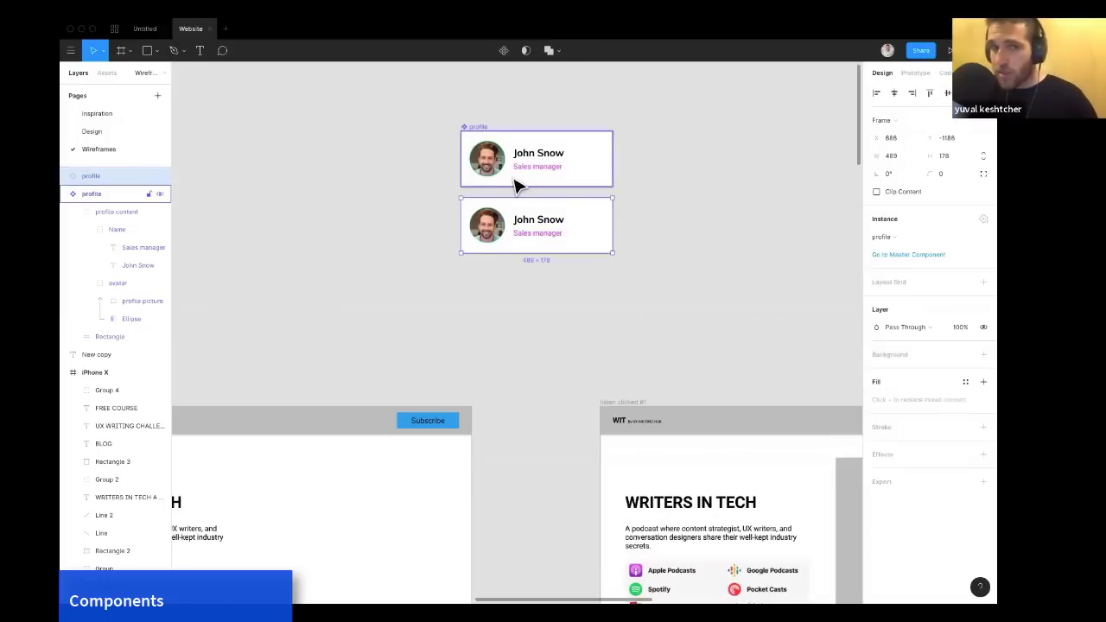
double_click(529, 221)
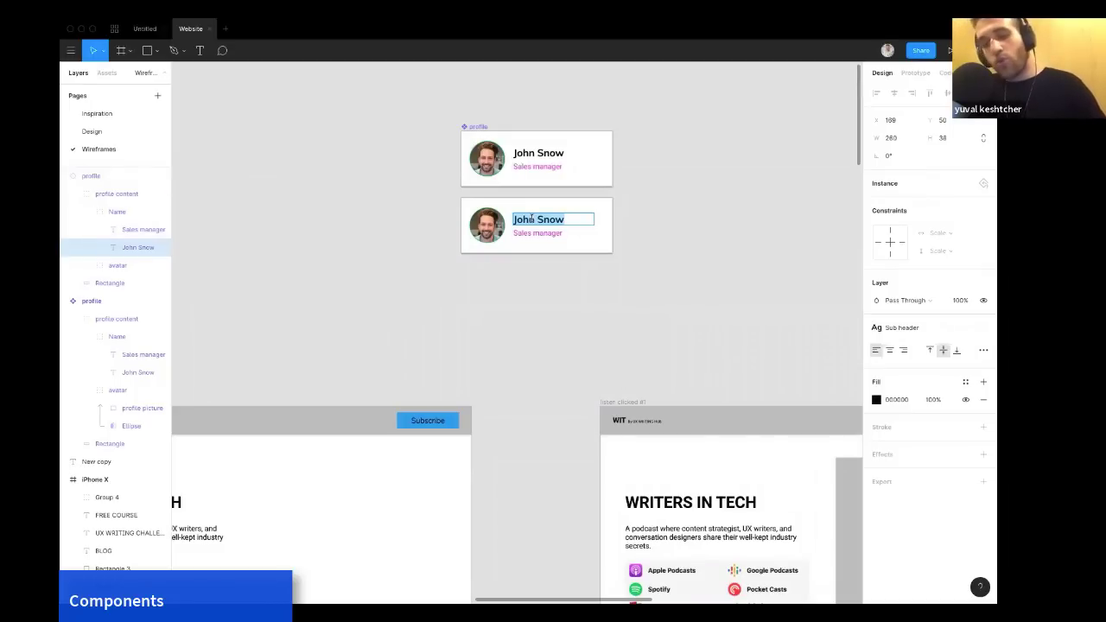
text(Yuval Kesh)
click(631, 243)
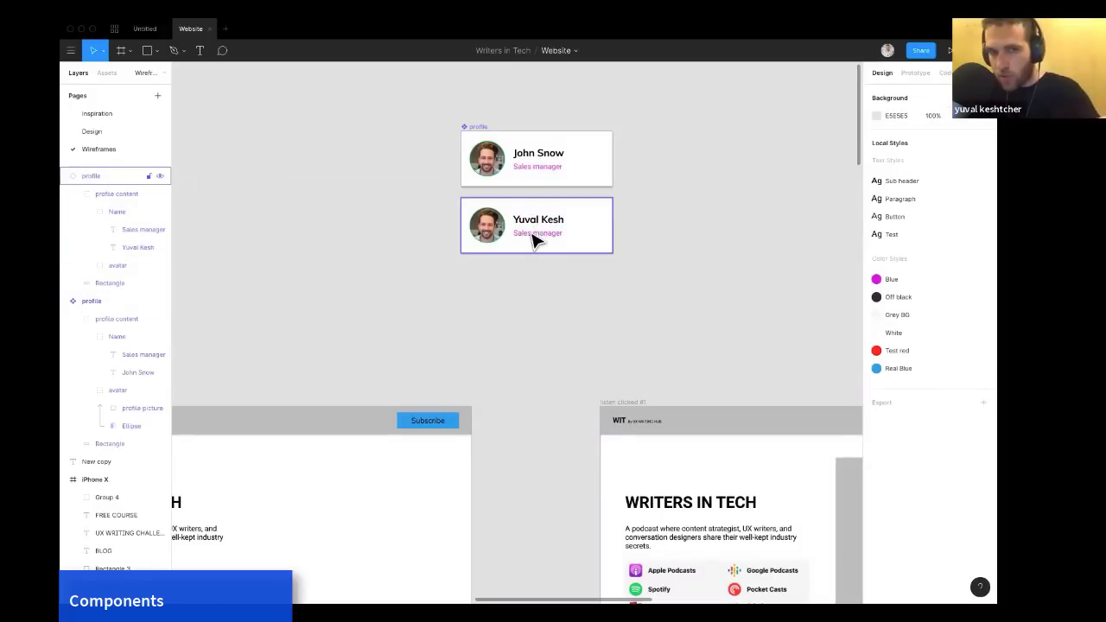
Replace the second instance's profile picture image with a photo from the HIT 2019 folder.
ctrl+click(498, 242)
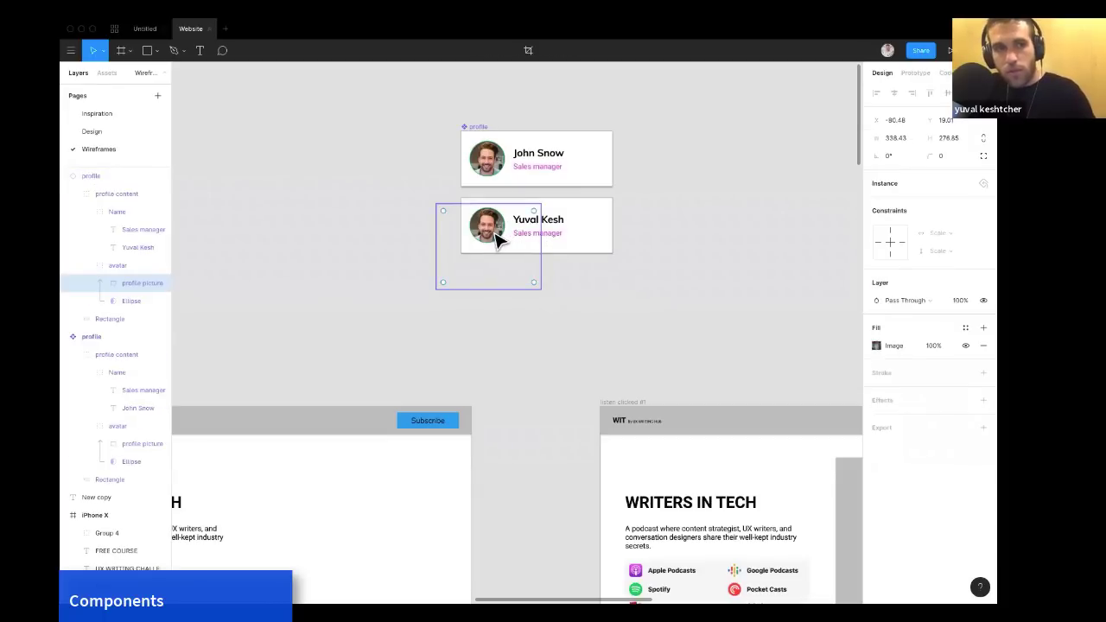
click(878, 346)
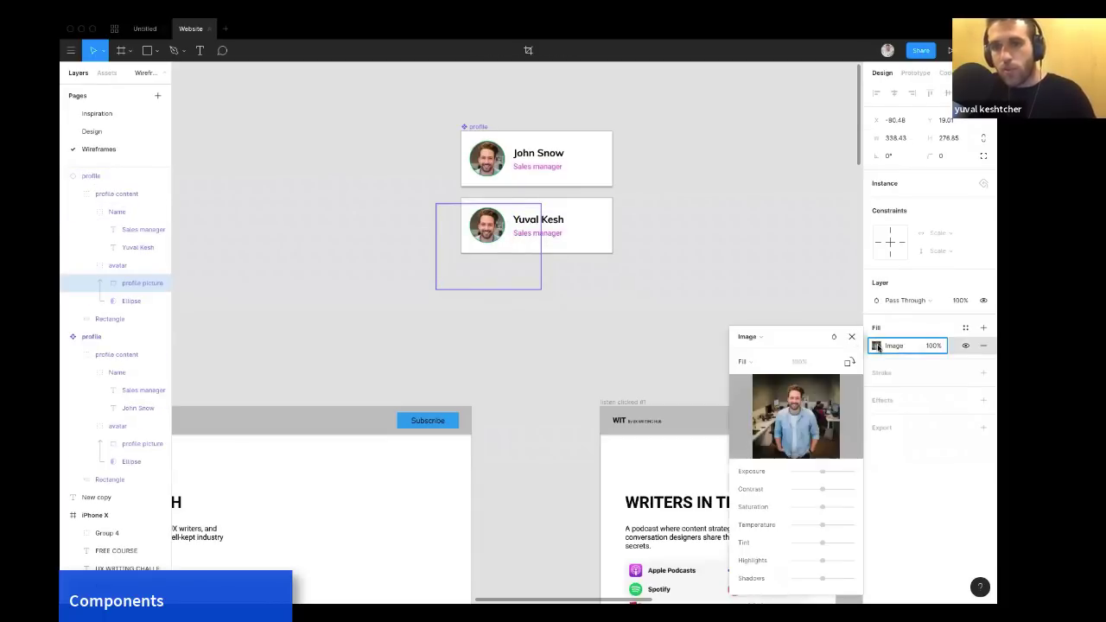
mouse_move(810, 409)
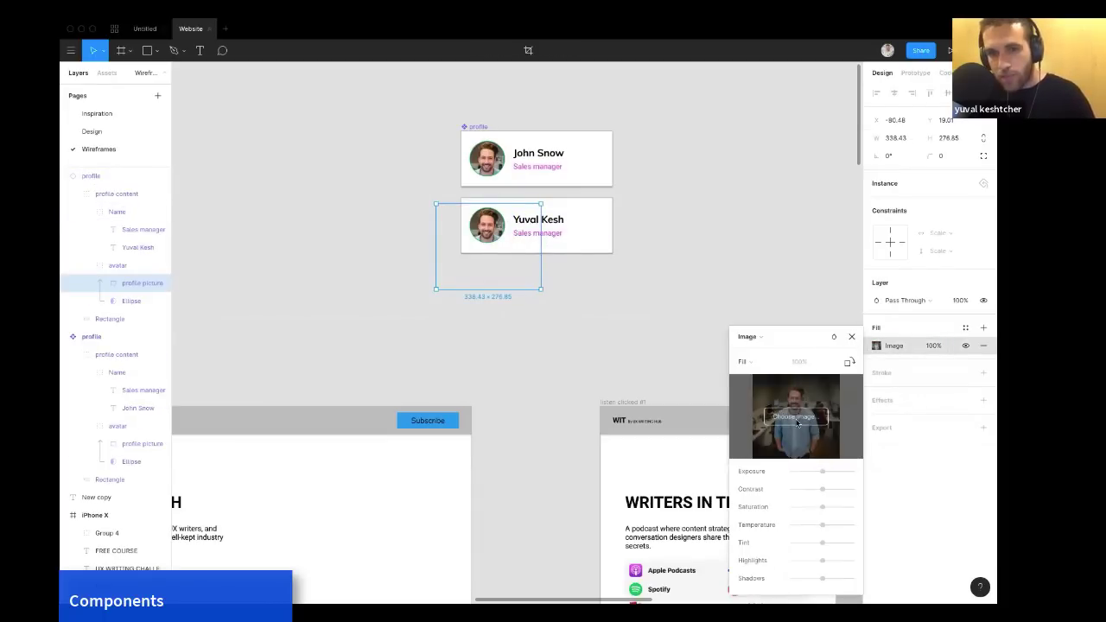
click(794, 418)
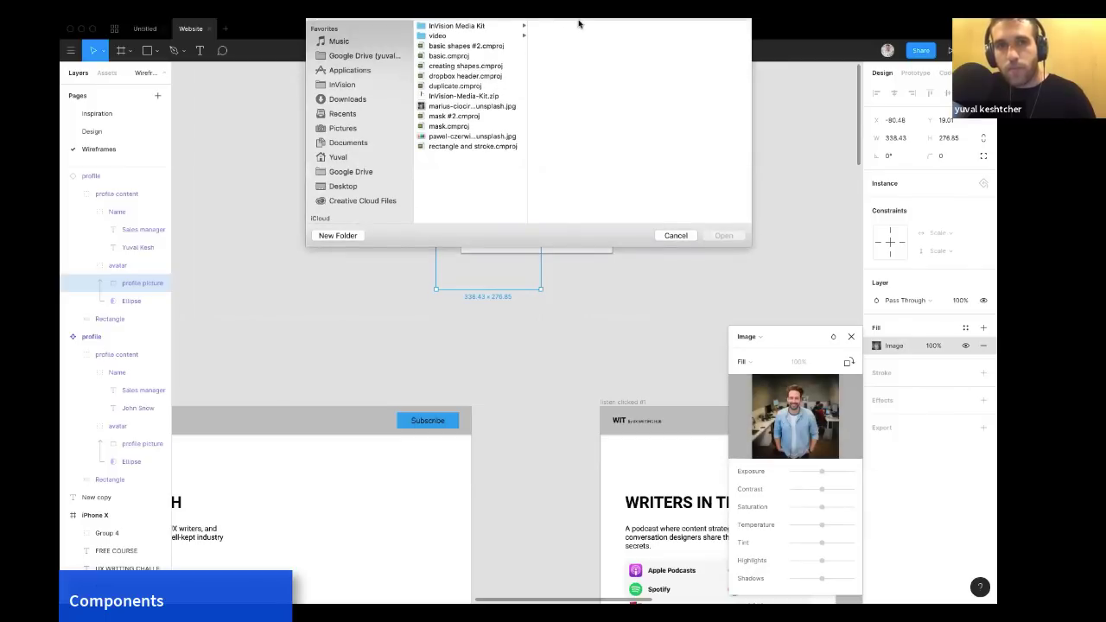
click(530, 34)
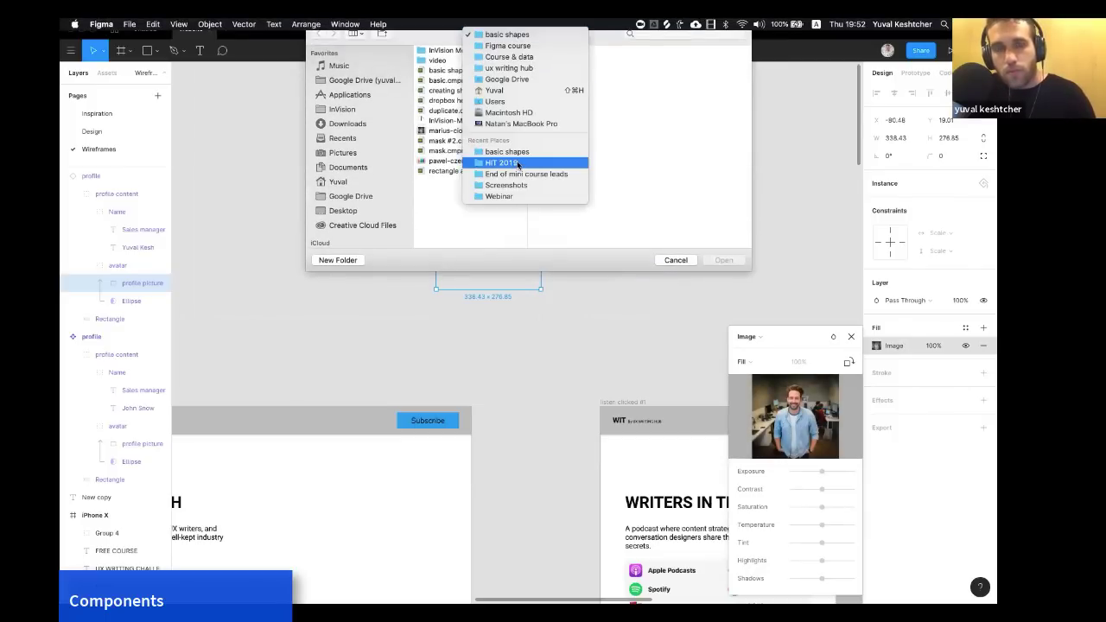
click(517, 163)
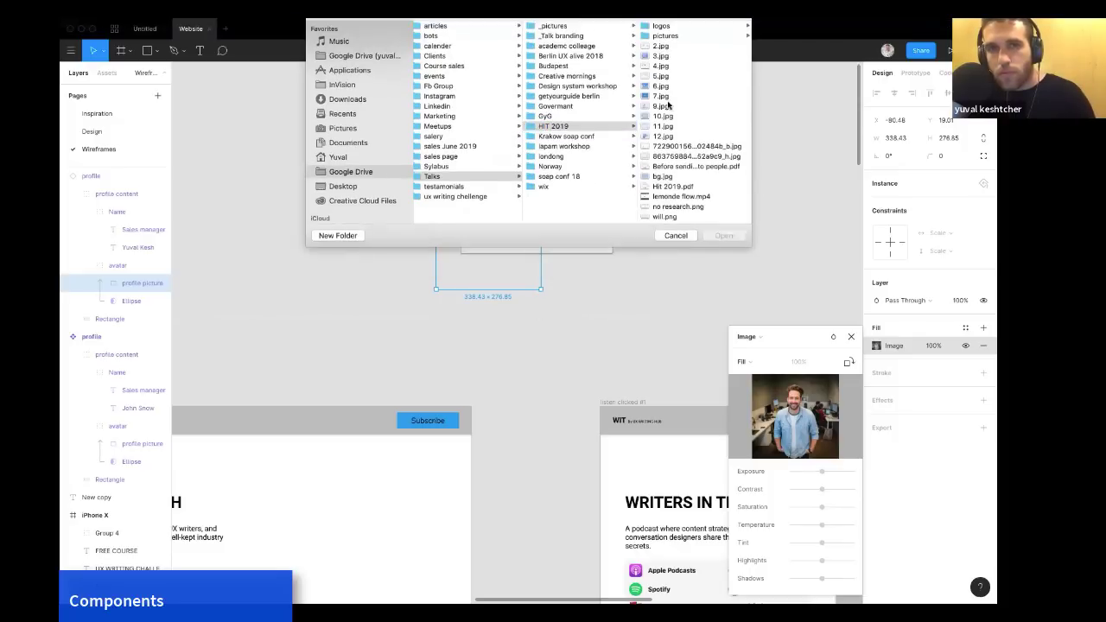
click(666, 105)
click(550, 98)
click(550, 106)
click(731, 237)
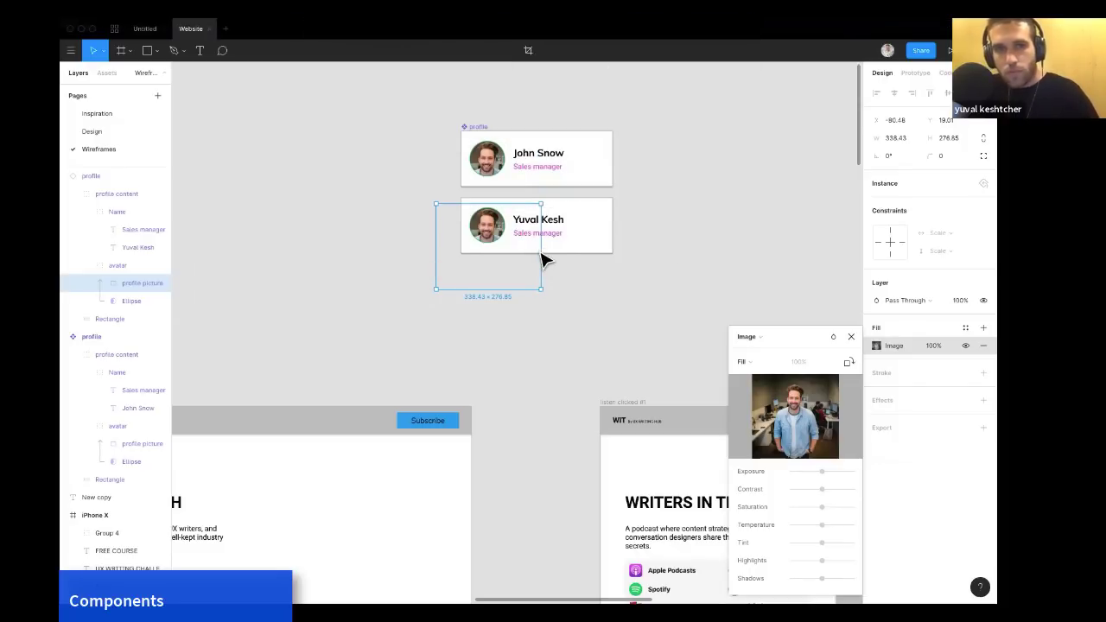
Try to reposition the new photo inside the second profile instance's avatar circle.
mouse_move(489, 237)
mouse_down()
mouse_move(499, 225)
mouse_move(489, 232)
mouse_up()
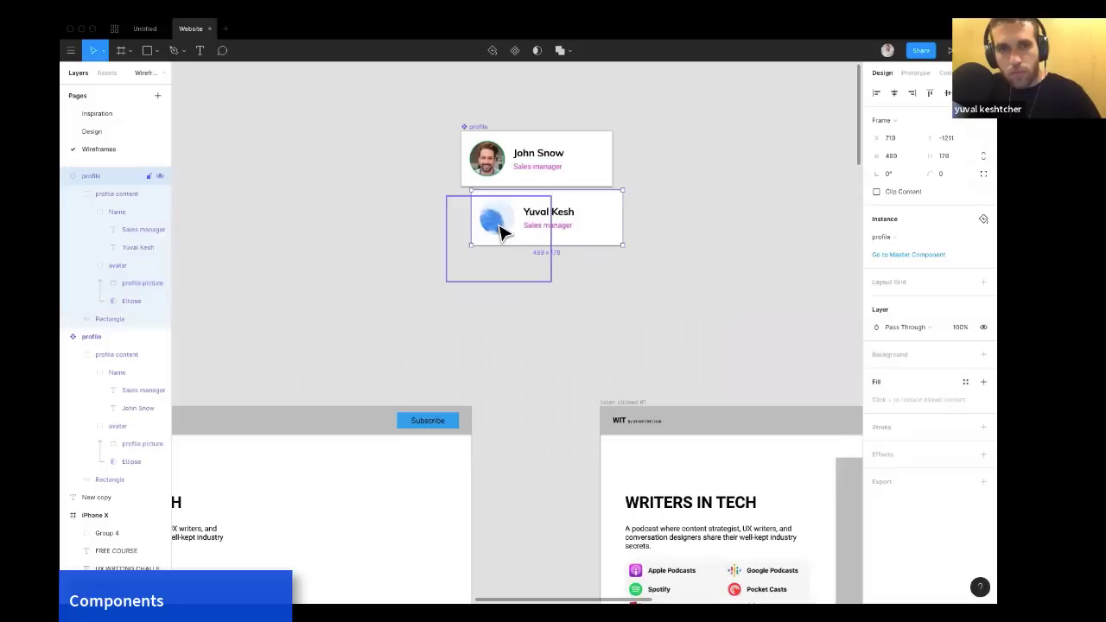
double_click(490, 230)
double_click(490, 231)
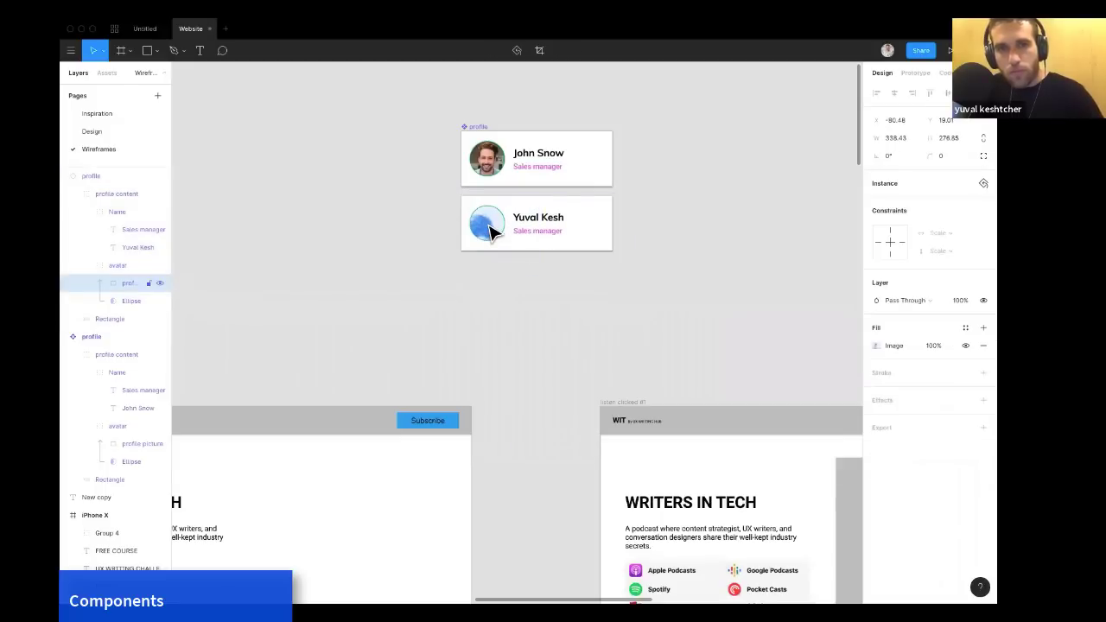
double_click(491, 226)
drag(490, 227, 486, 231)
double_click(485, 233)
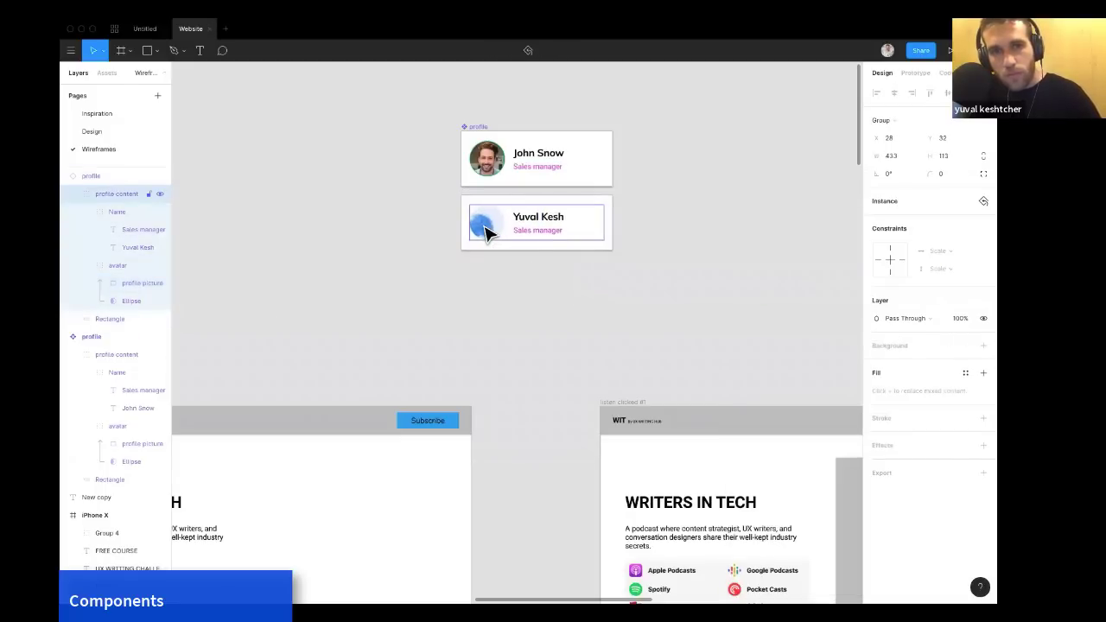
double_click(486, 233)
click(142, 300)
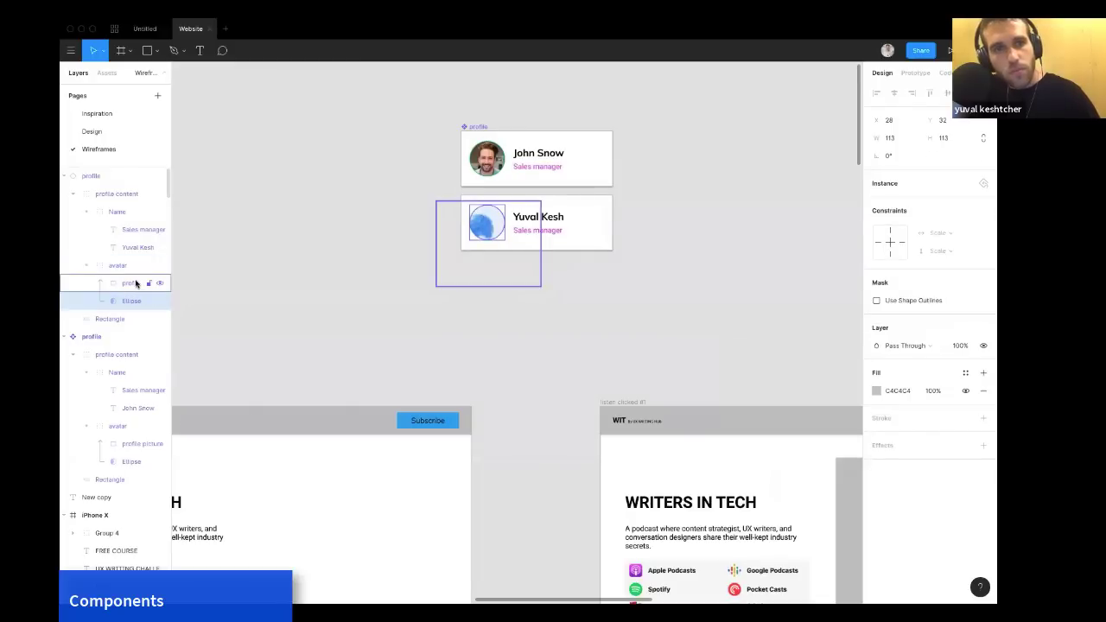
click(136, 284)
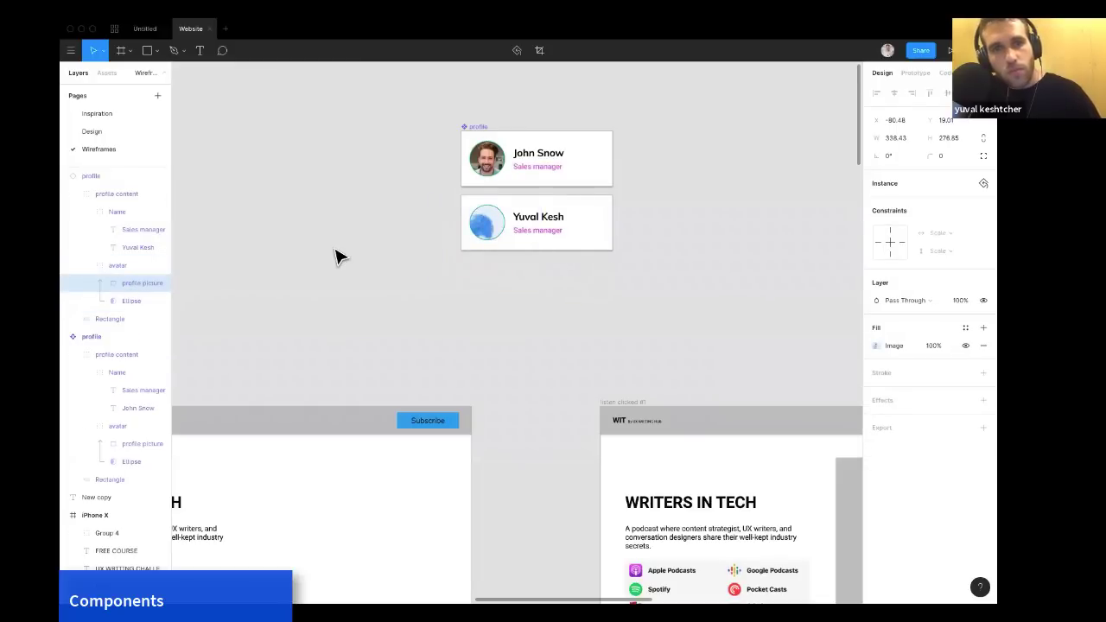
drag(495, 224, 499, 215)
key(ctrl+z)
key(ctrl+z)
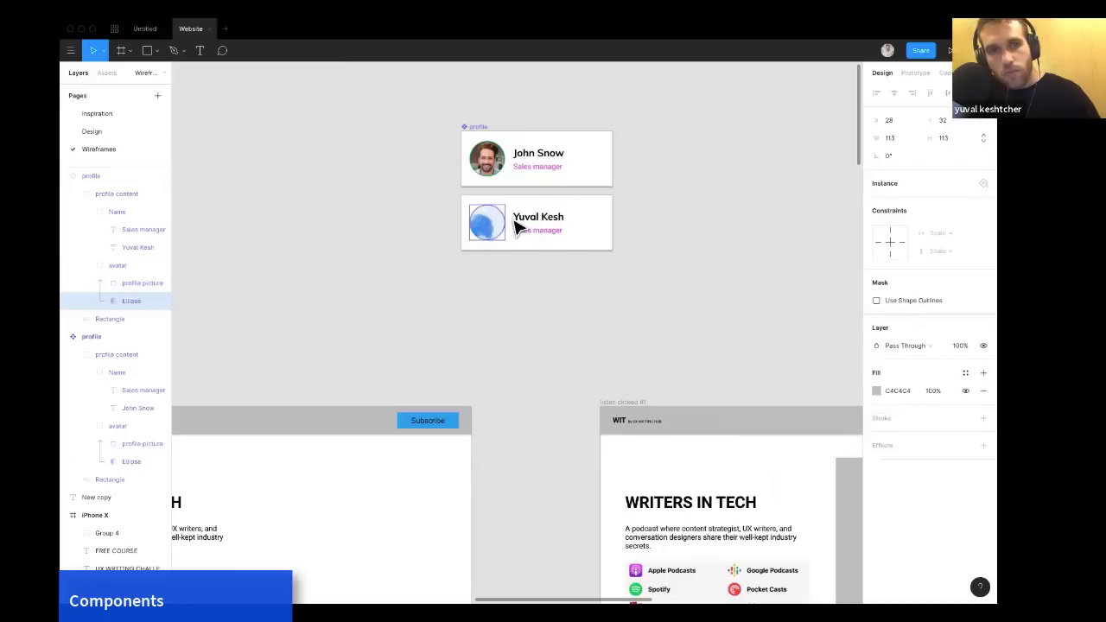
double_click(494, 234)
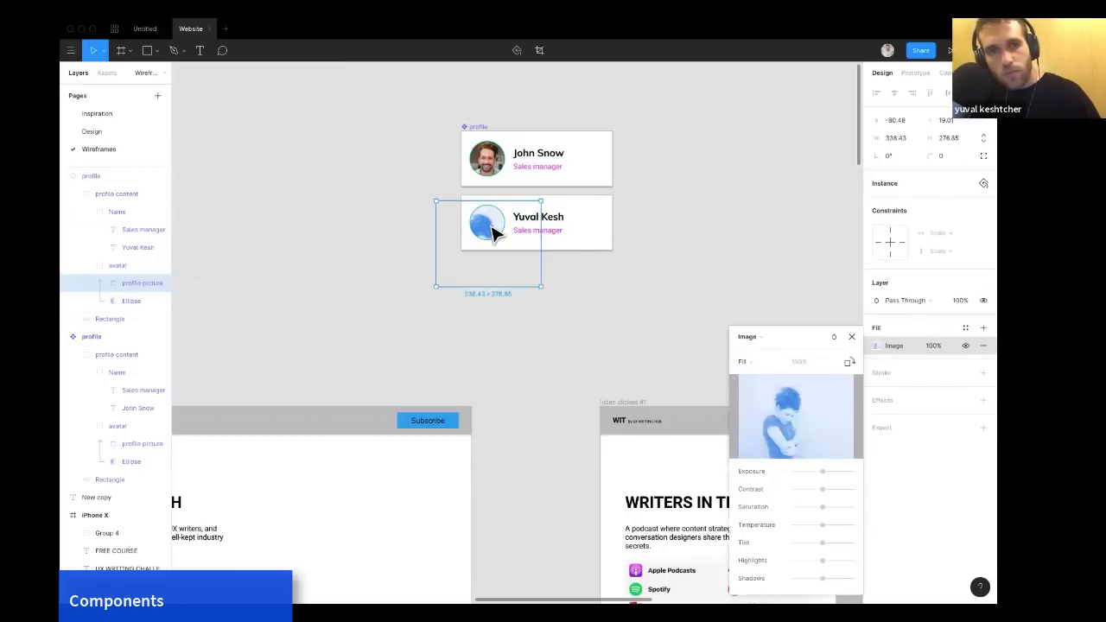
drag(513, 213, 515, 210)
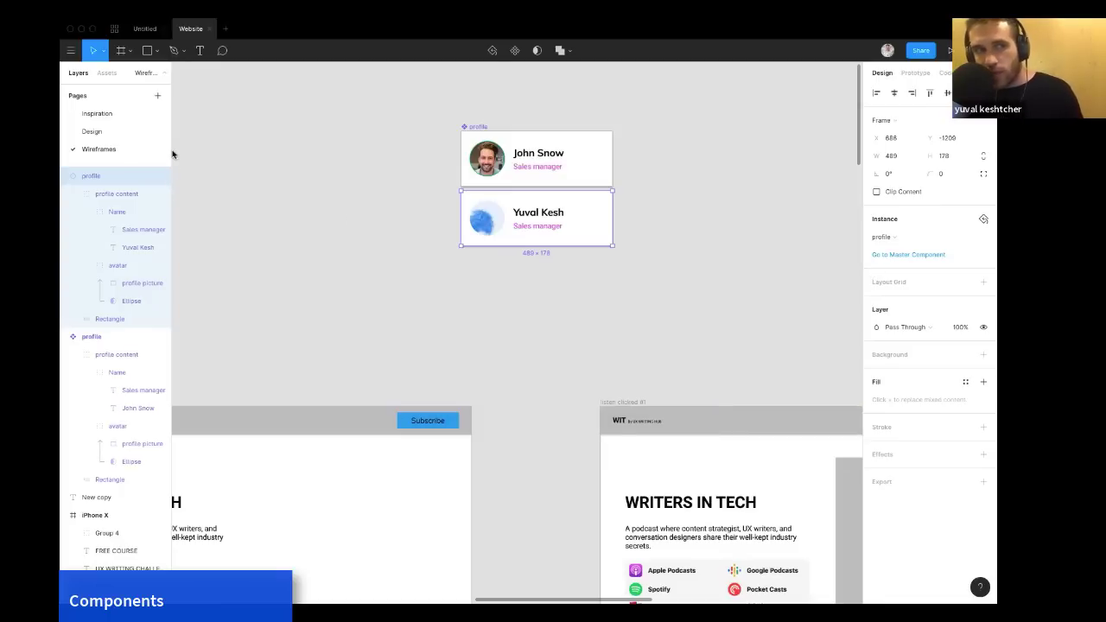
click(93, 131)
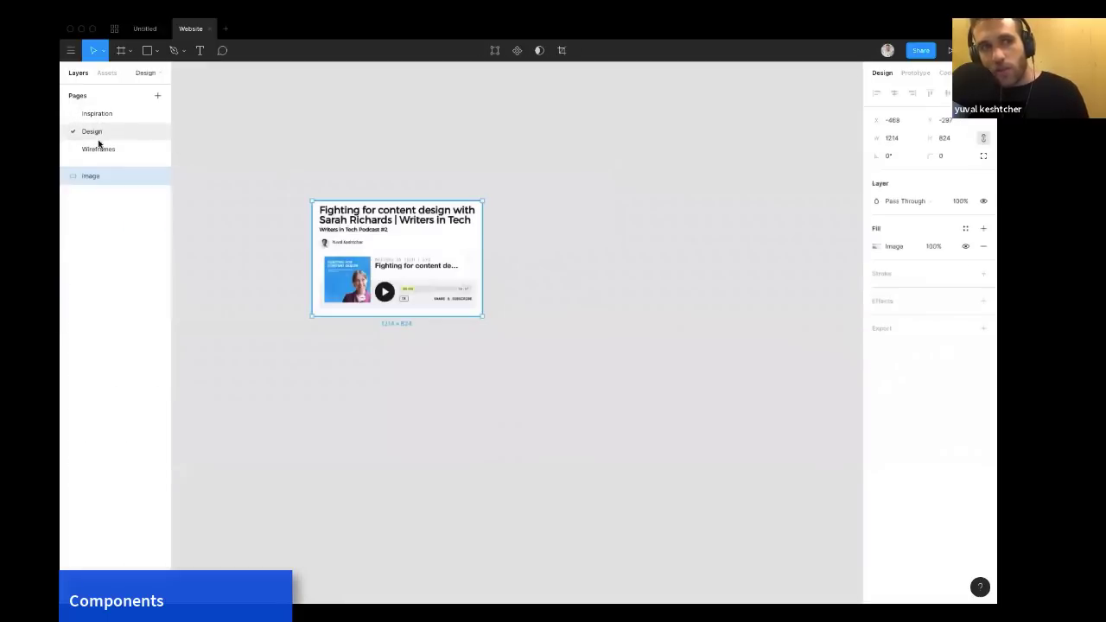
click(98, 149)
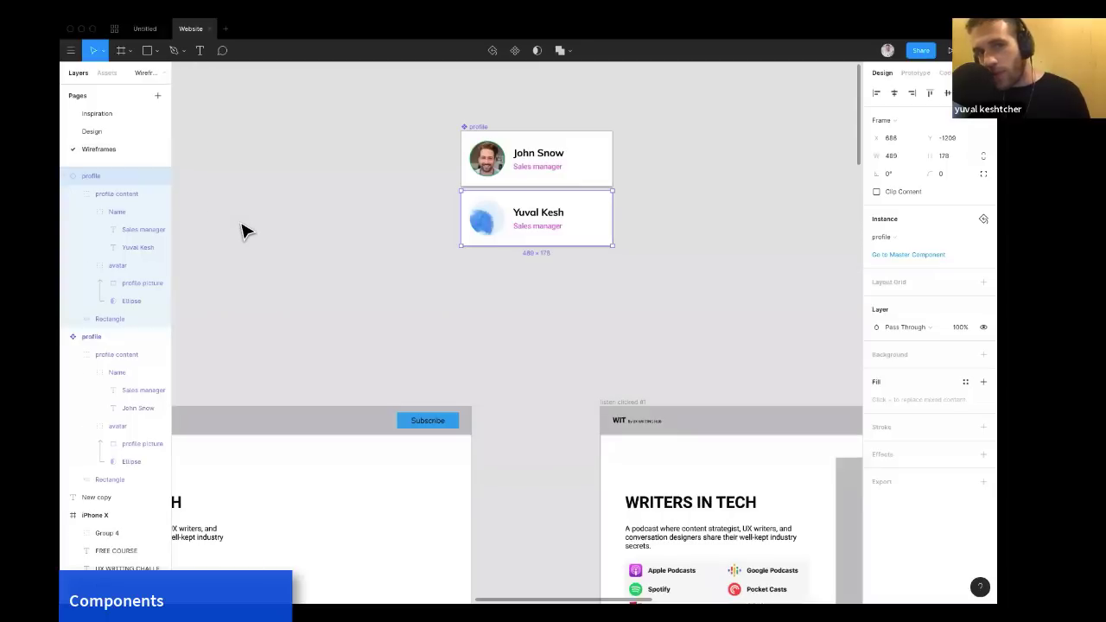
scroll(242, 225, down, 5)
scroll(242, 229, left, 3)
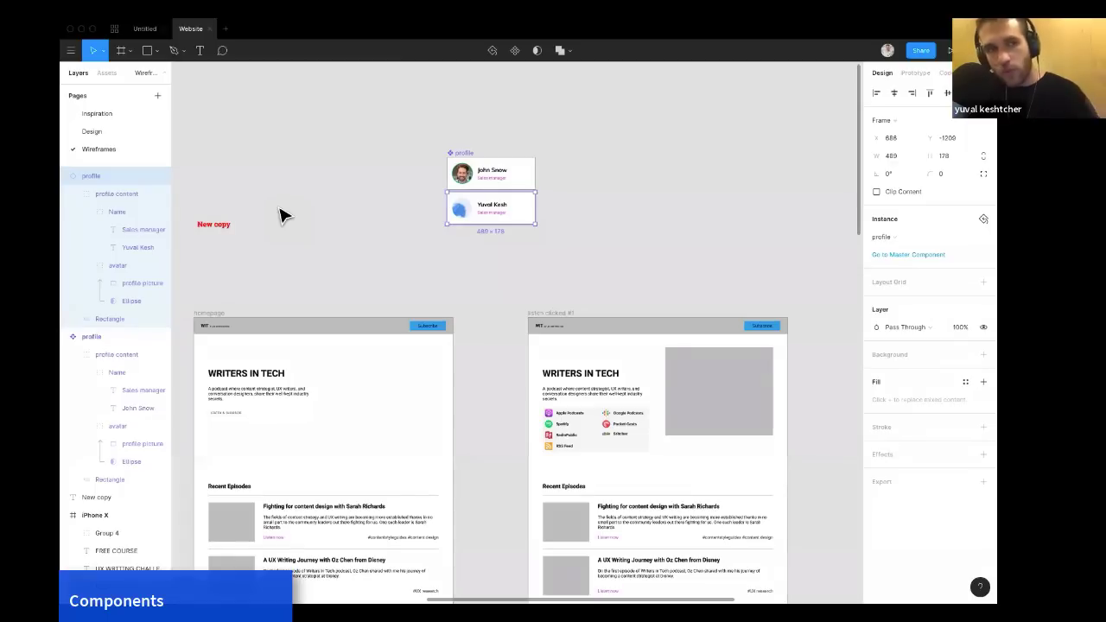
Open the Wireframe system 38 (1) file from the recent files in the file browser.
click(145, 28)
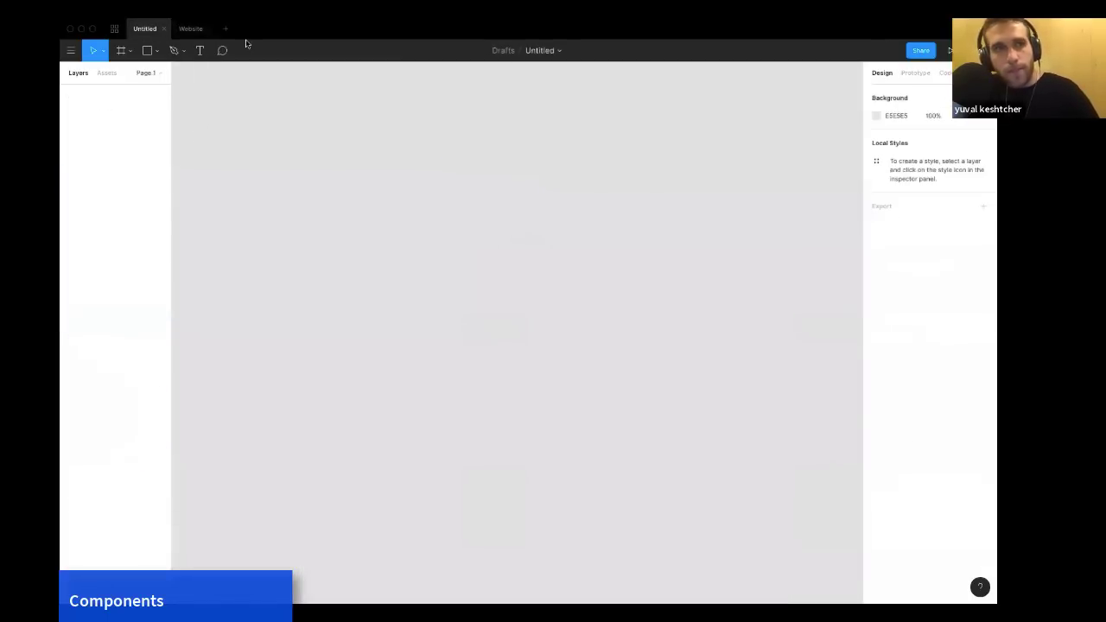
click(72, 50)
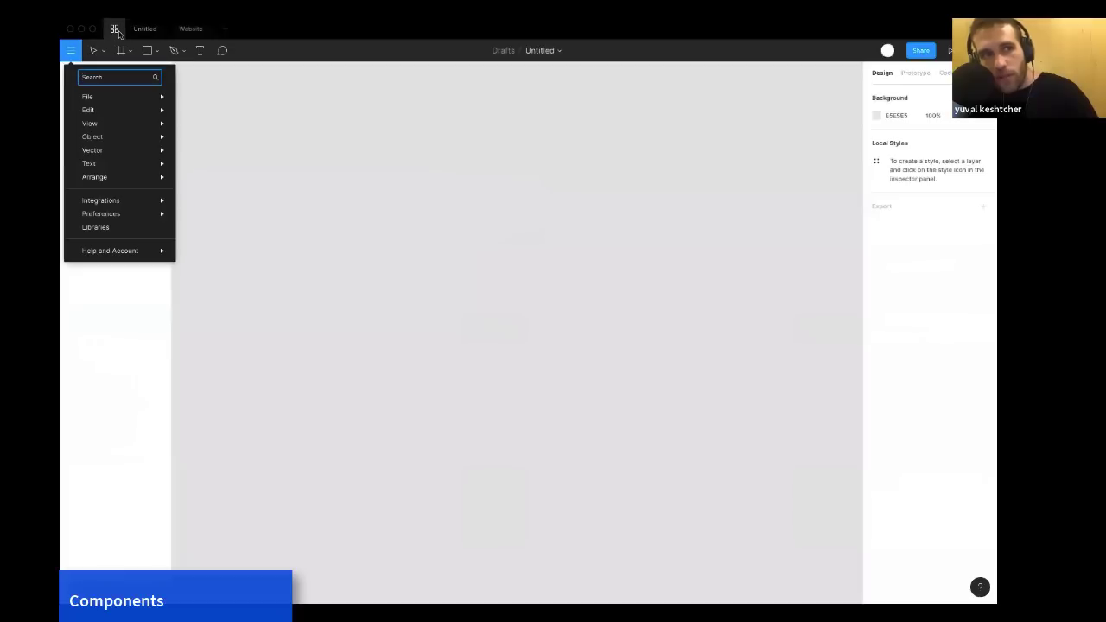
click(114, 28)
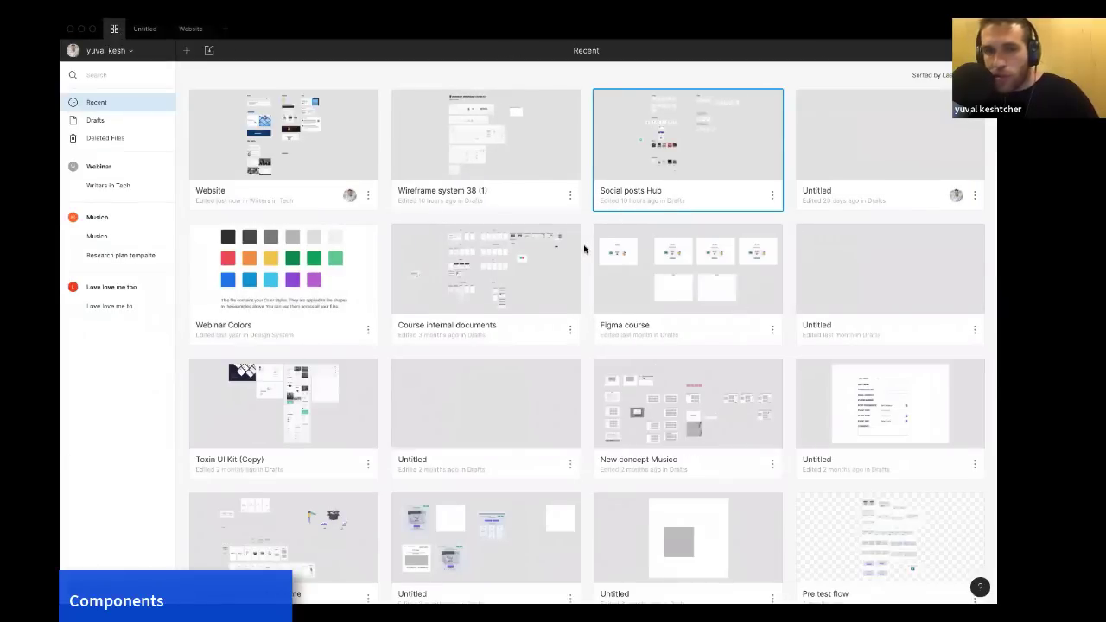
click(500, 145)
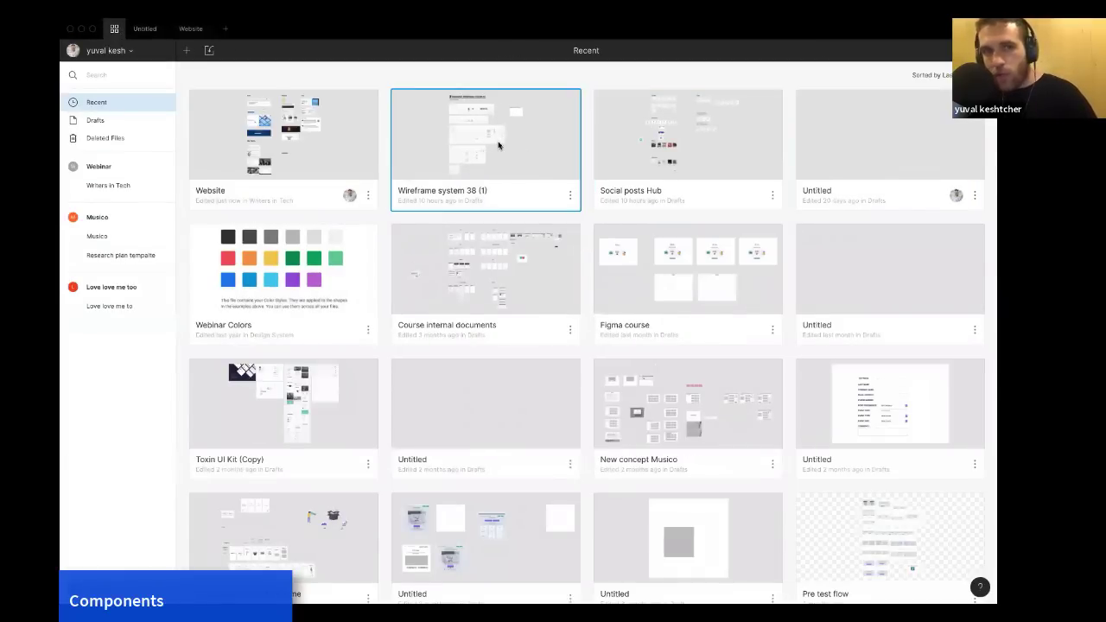
double_click(507, 146)
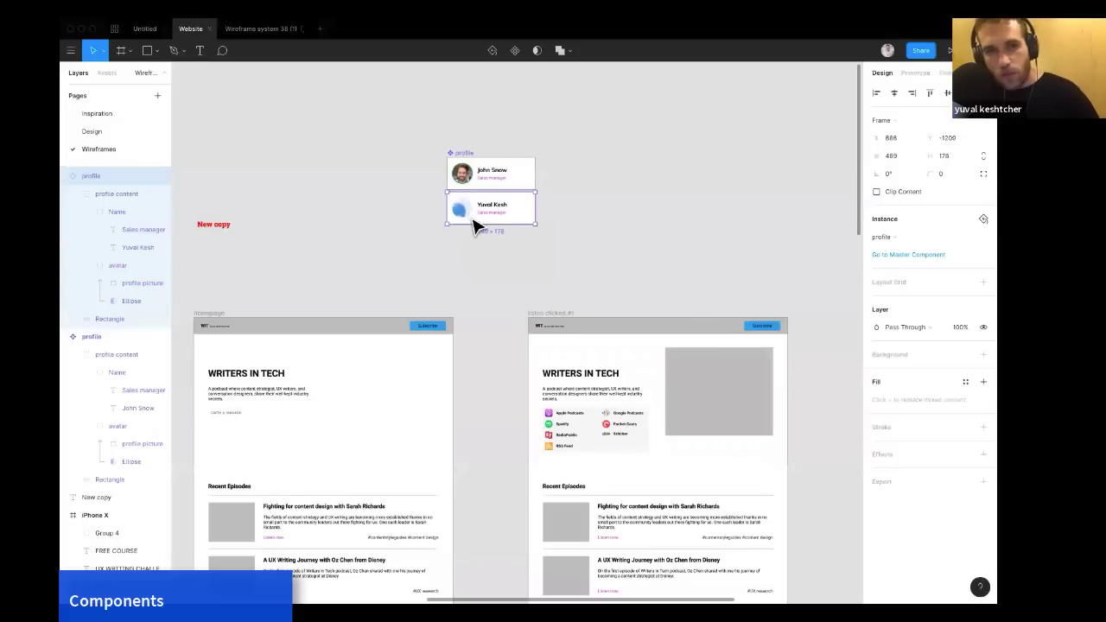
Try to adjust the new photo layer inside the second profile instance's avatar.
double_click(468, 220)
double_click(468, 221)
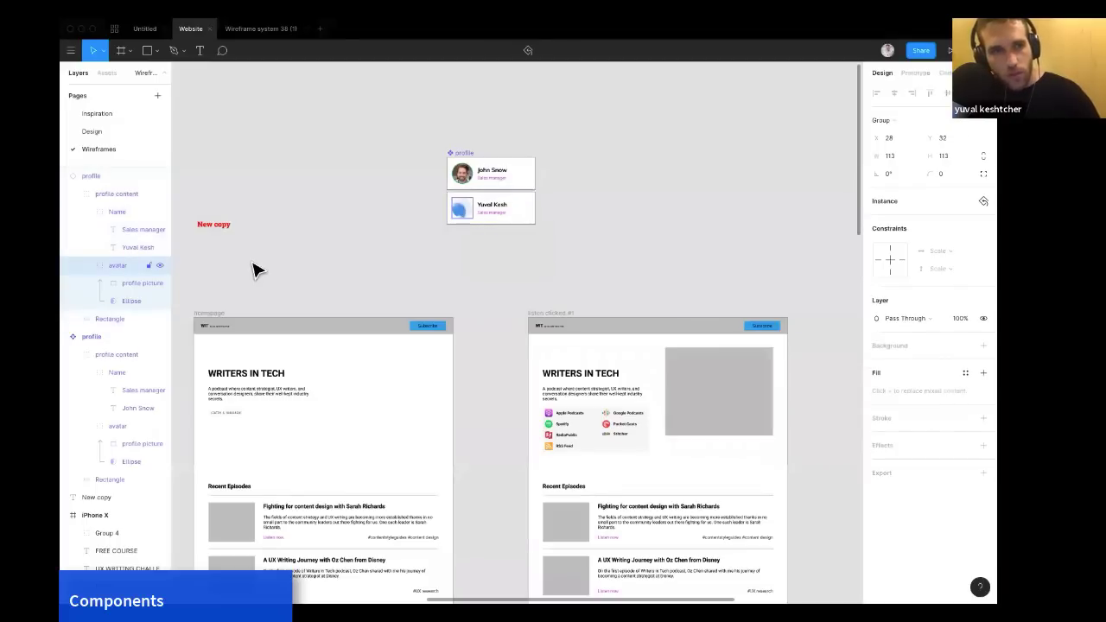
click(143, 284)
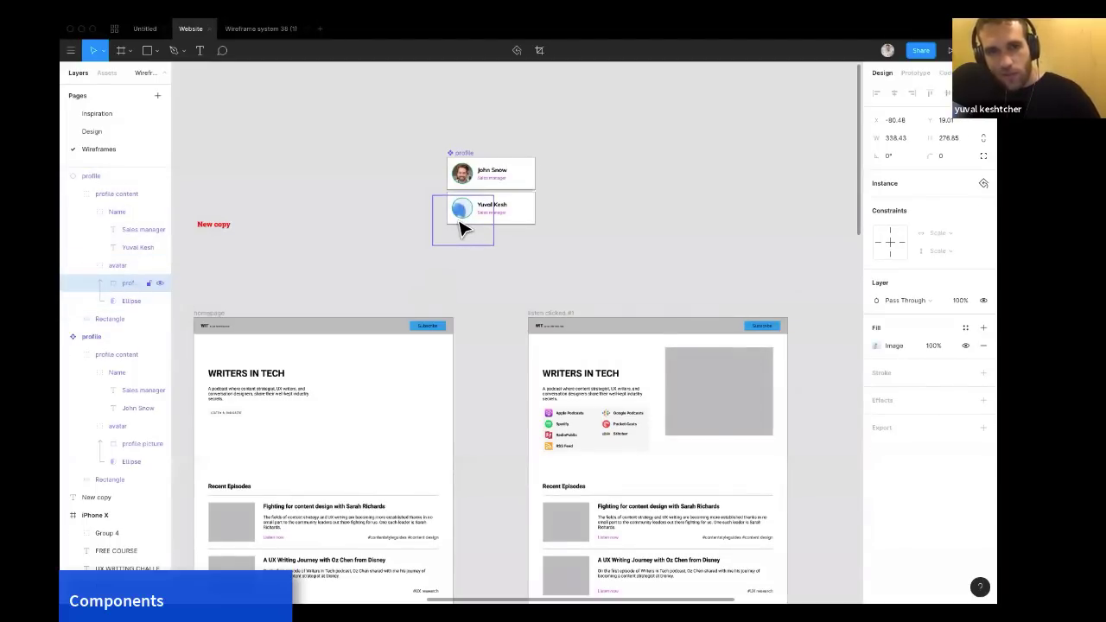
click(561, 221)
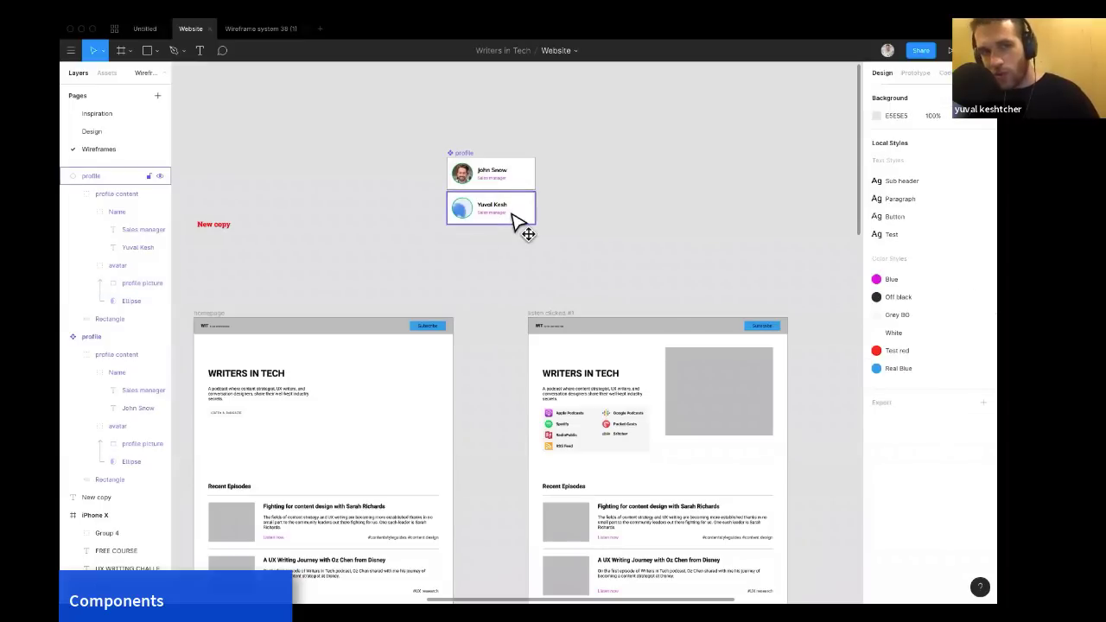
drag(516, 223, 517, 230)
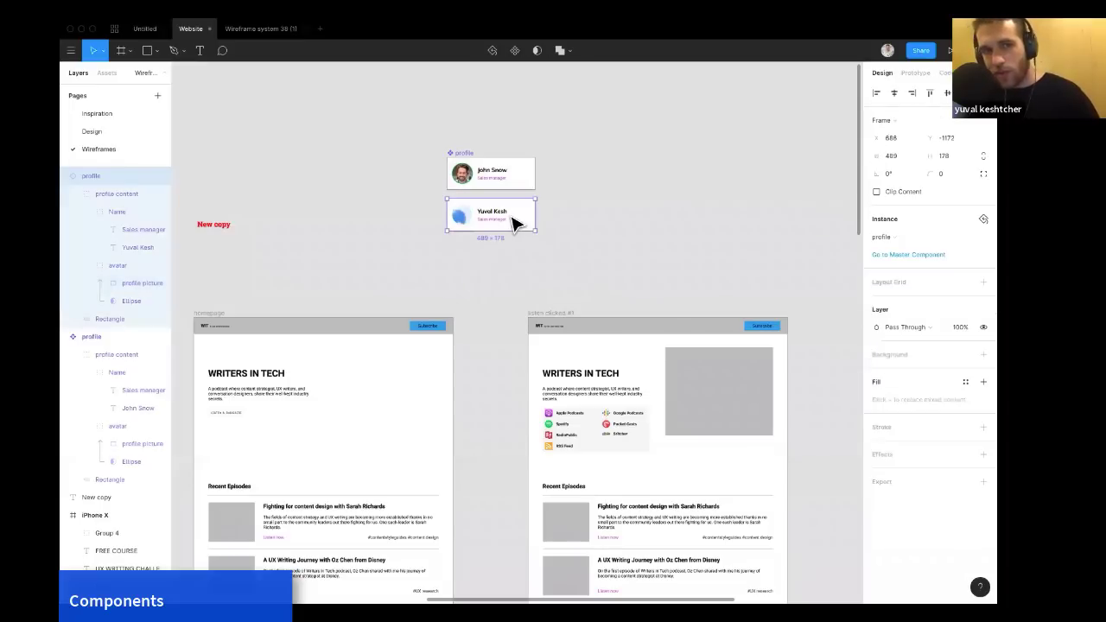
double_click(463, 220)
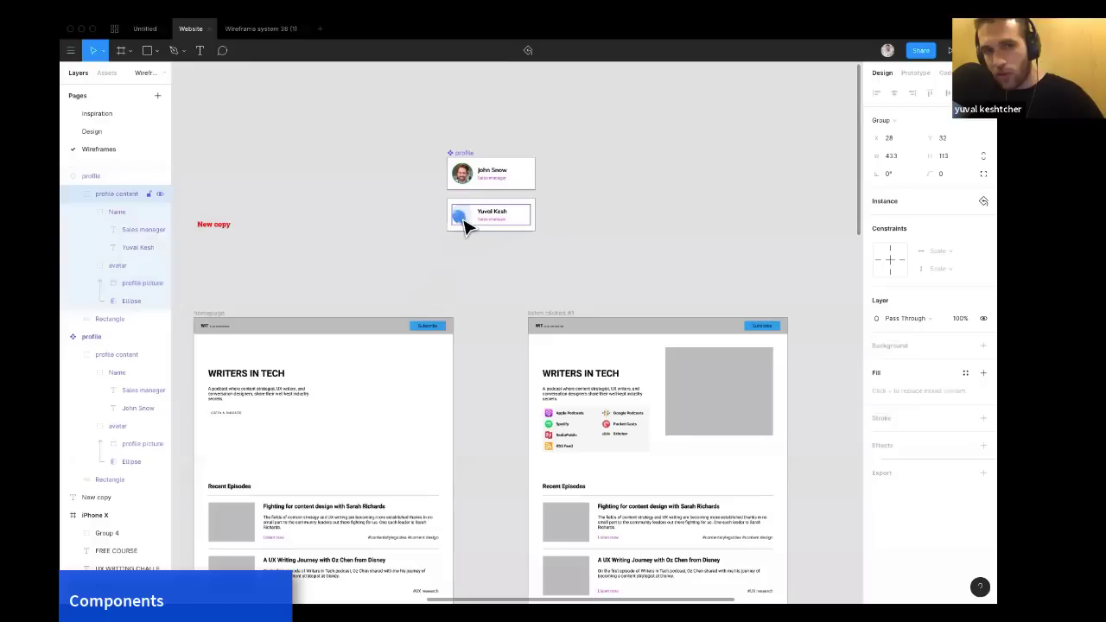
double_click(464, 219)
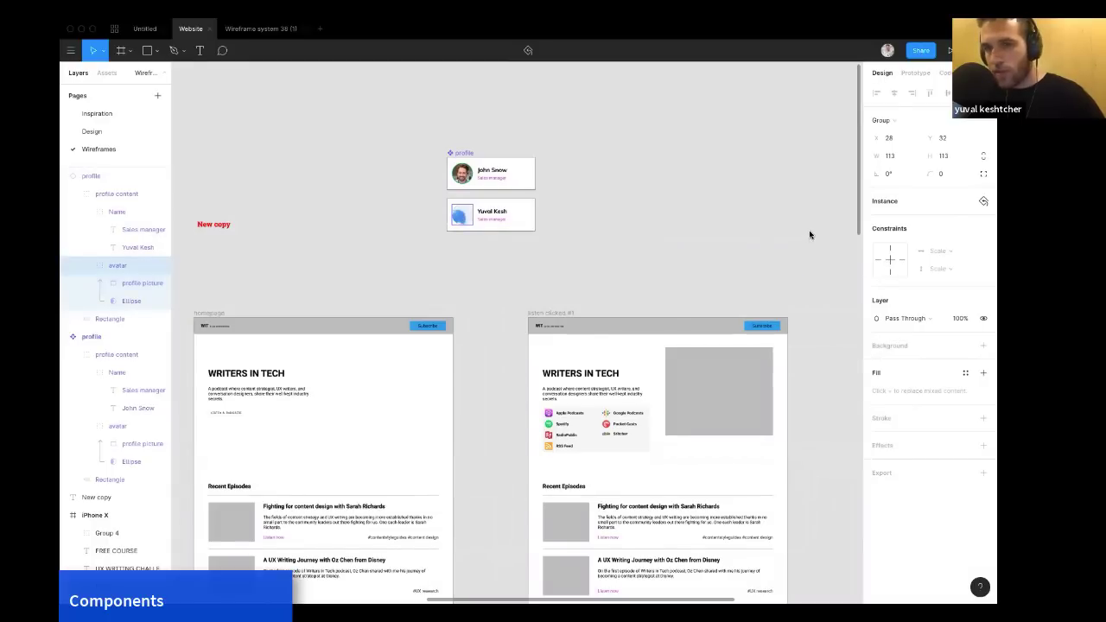
click(544, 224)
scroll(529, 226, up, 5)
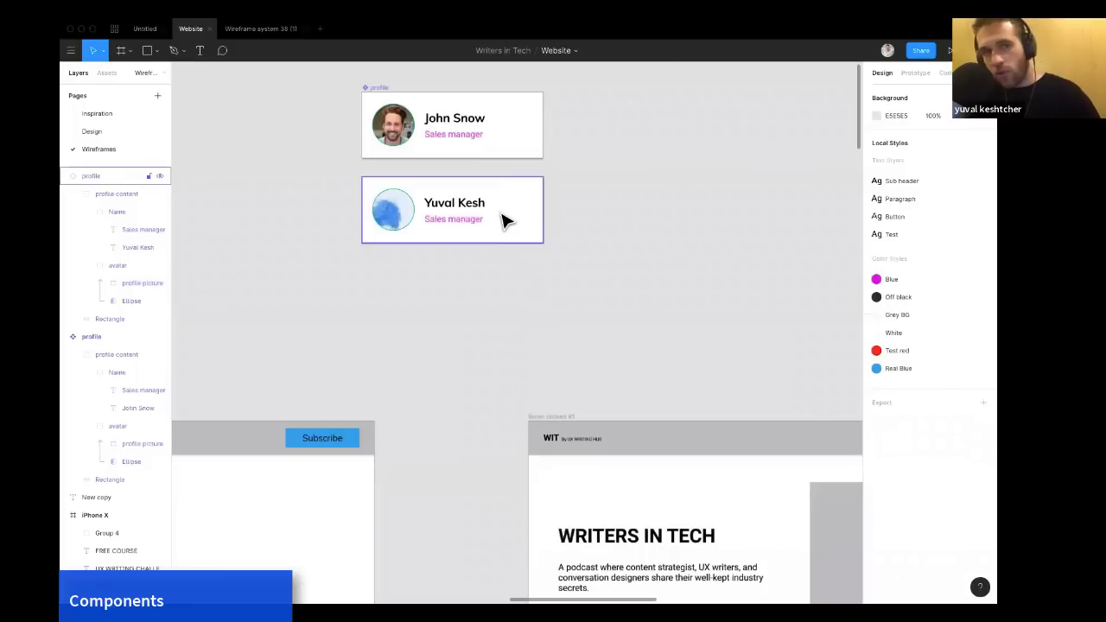
Reset the second profile instance so it matches its master component again.
right_click(504, 216)
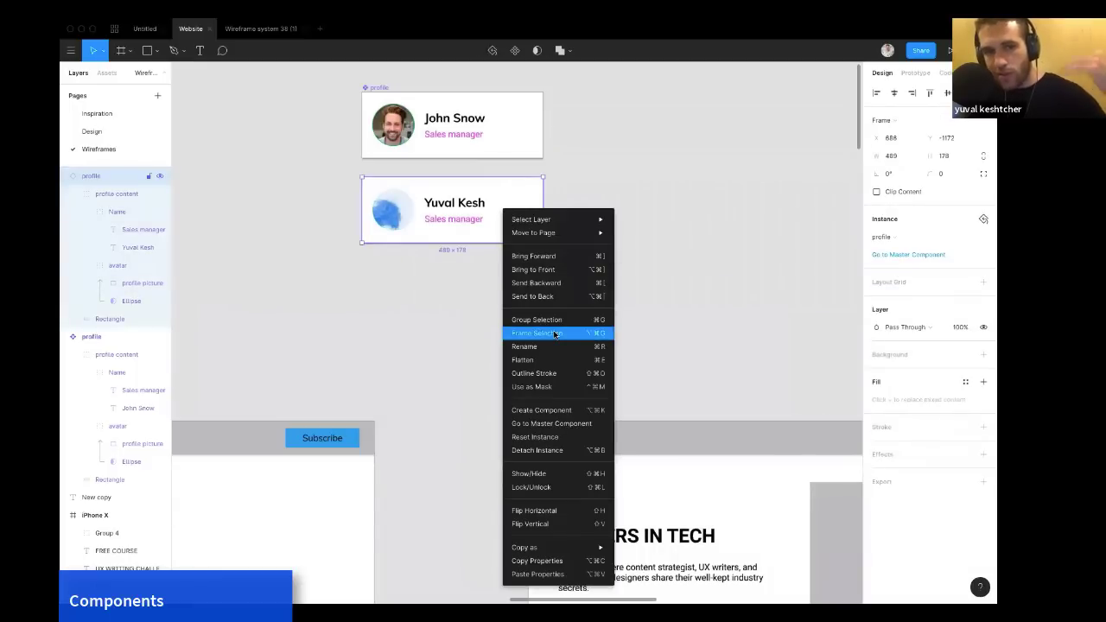
click(538, 438)
click(614, 234)
Select all the frames of the Overwolf wireframe system kit in the Wireframe system 38 (1) file to copy them.
scroll(616, 235, up, 1)
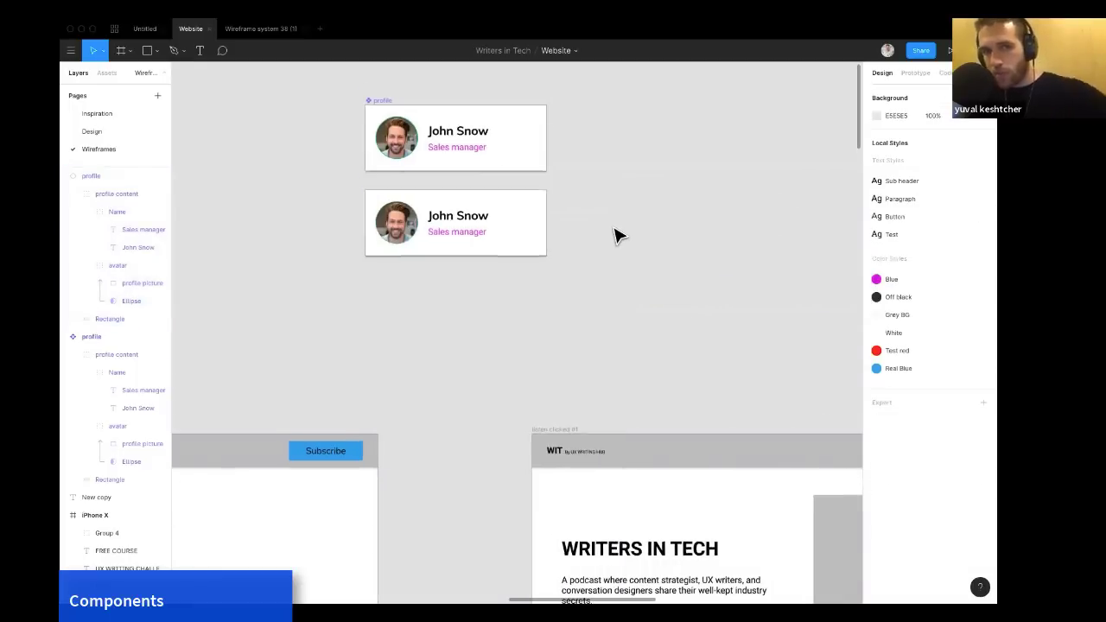
scroll(616, 235, up, 1)
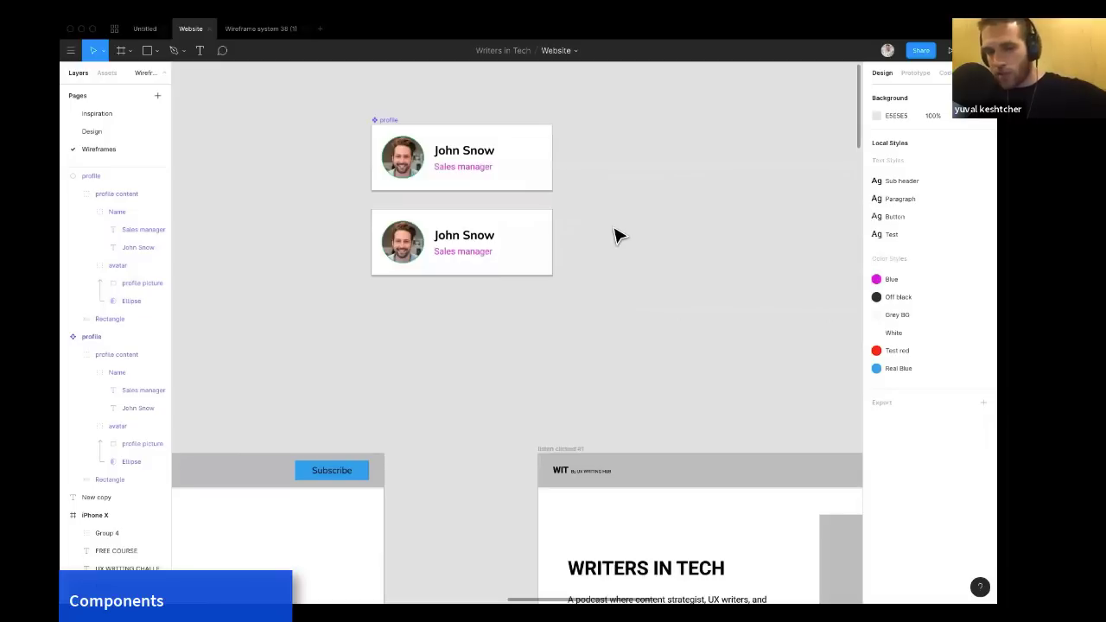
click(248, 35)
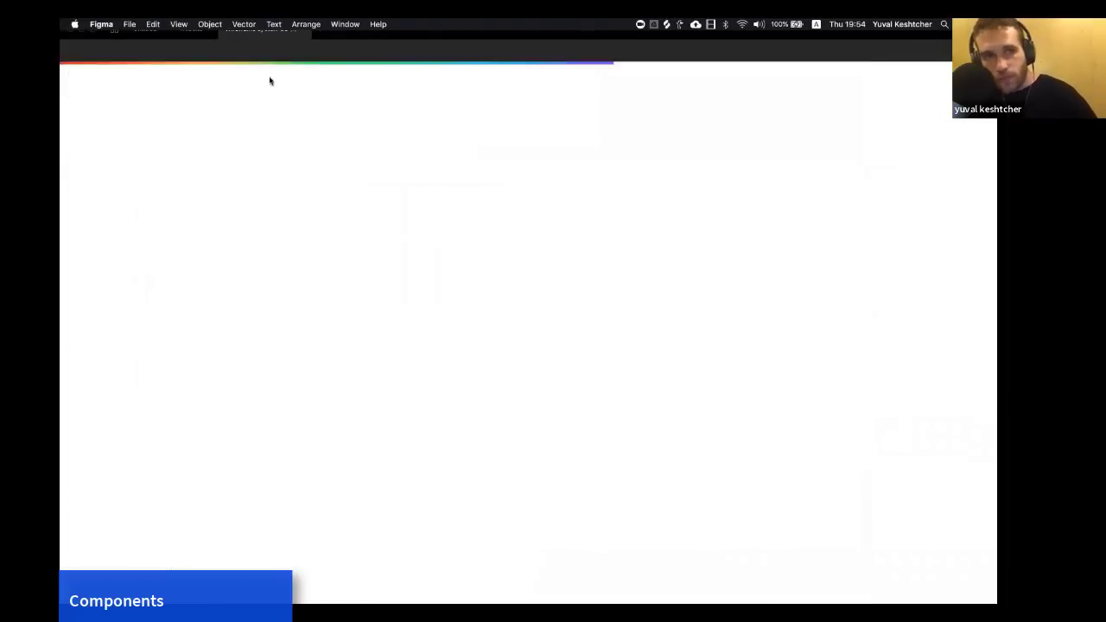
scroll(266, 252, down, 2)
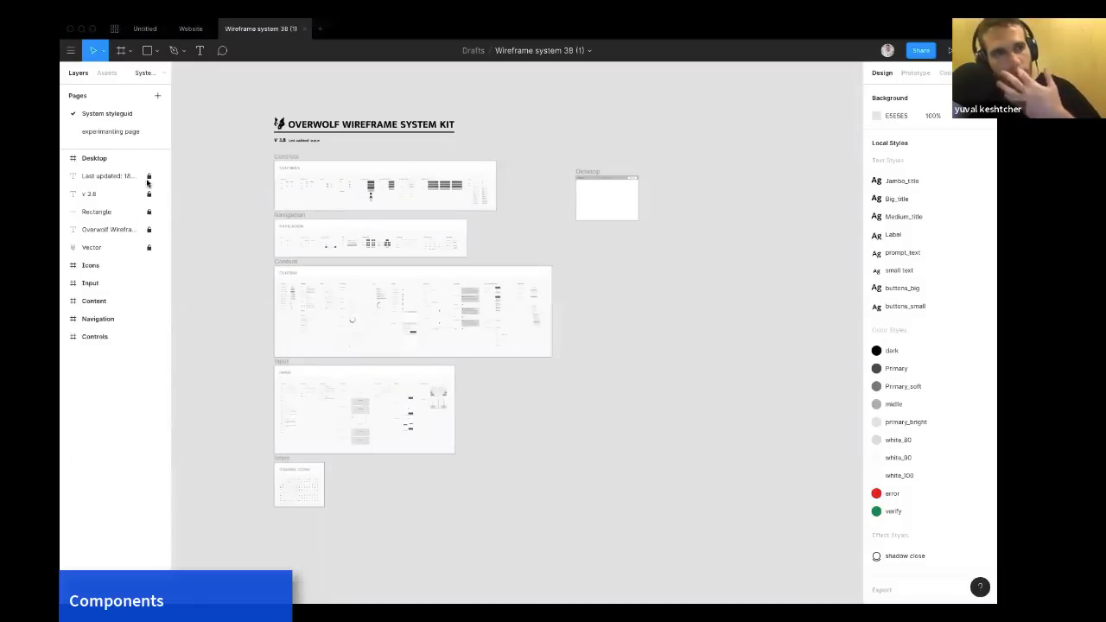
scroll(346, 255, down, 1)
scroll(345, 254, up, 5)
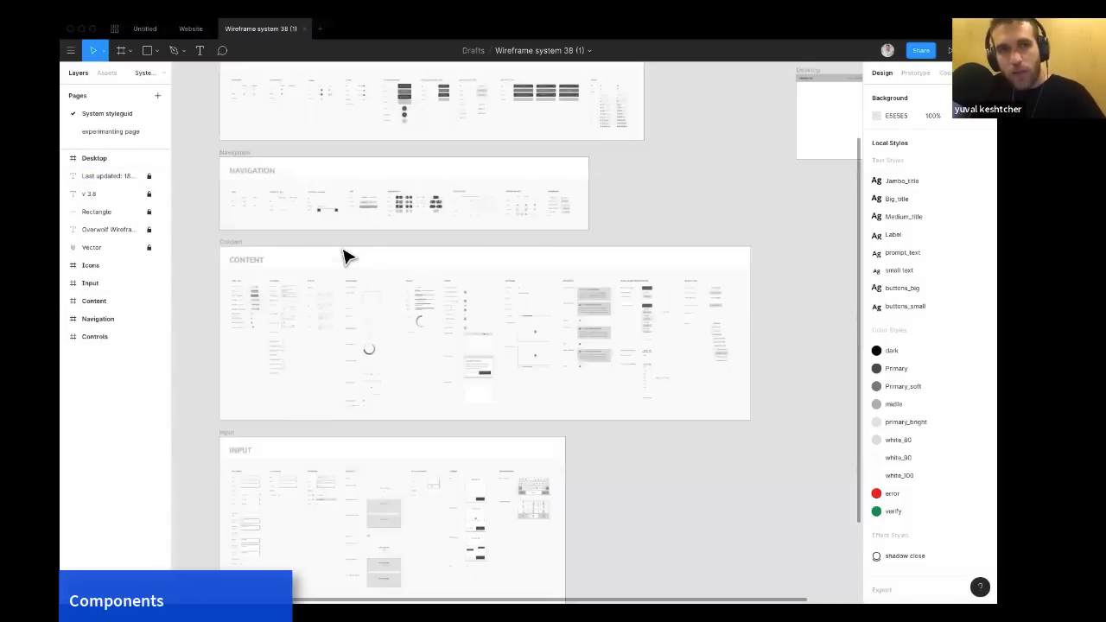
click(404, 171)
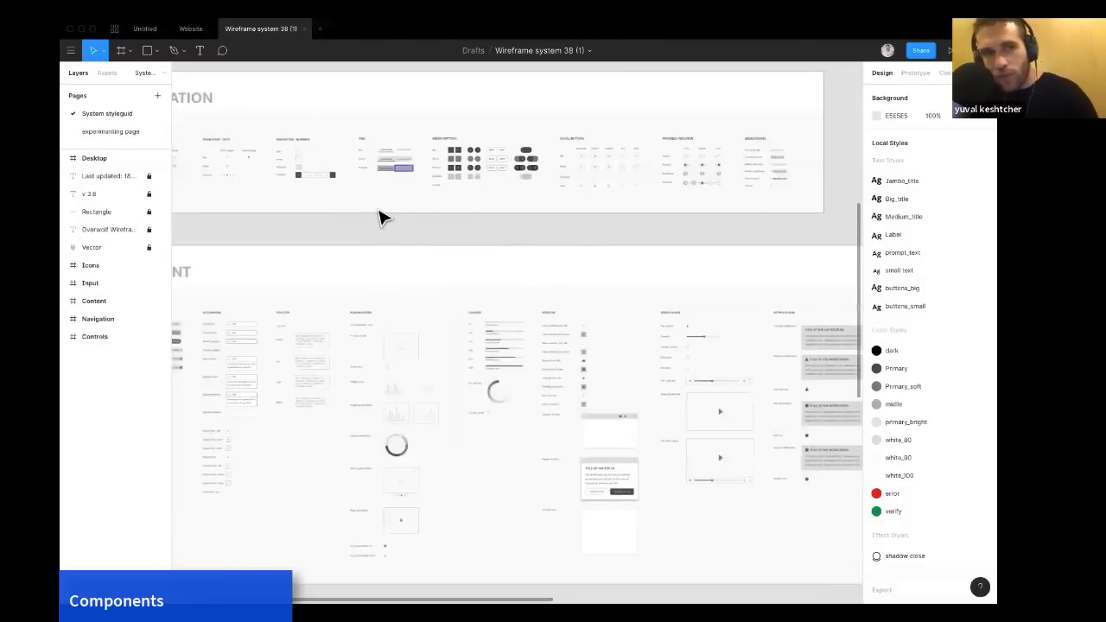
scroll(379, 221, down, 5)
scroll(383, 291, down, 10)
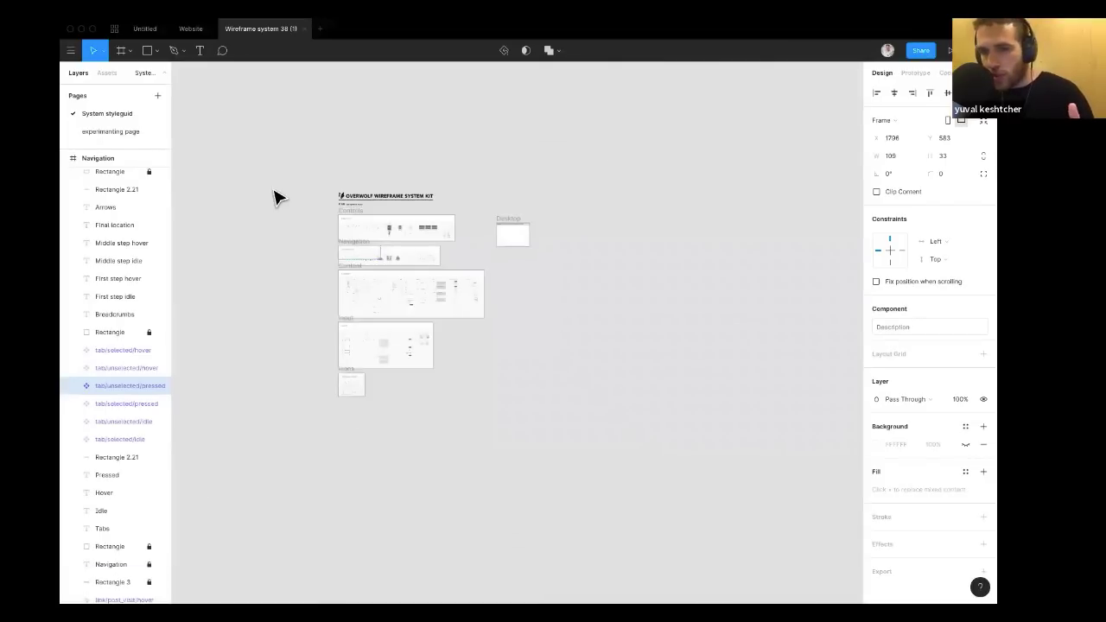
drag(288, 164, 545, 429)
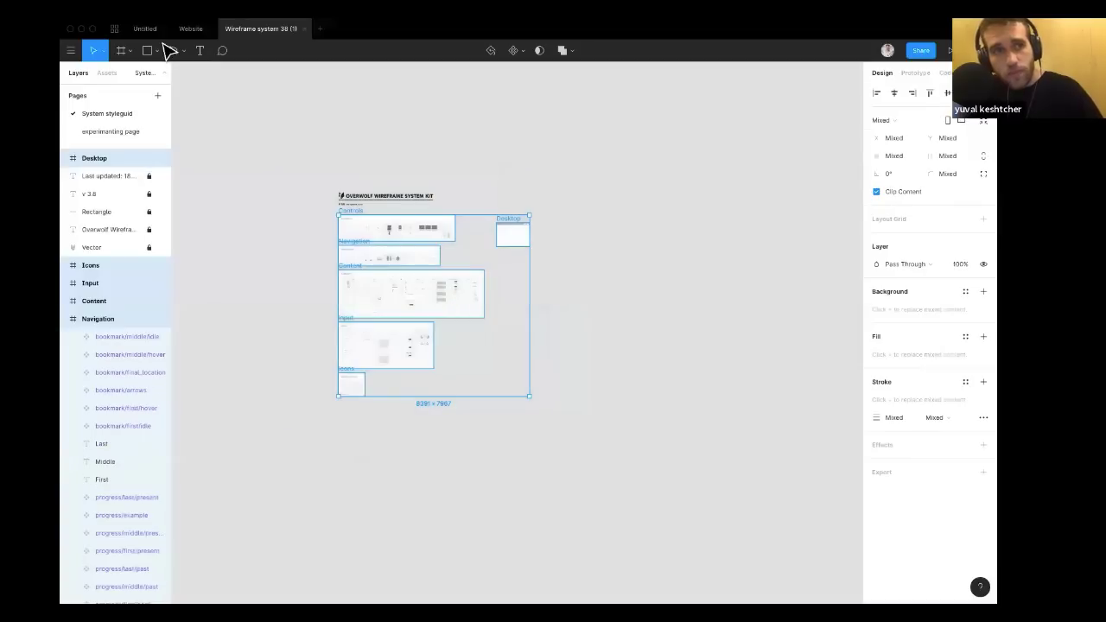
Add a new page named Wirefram styleguide to the Website file.
click(191, 29)
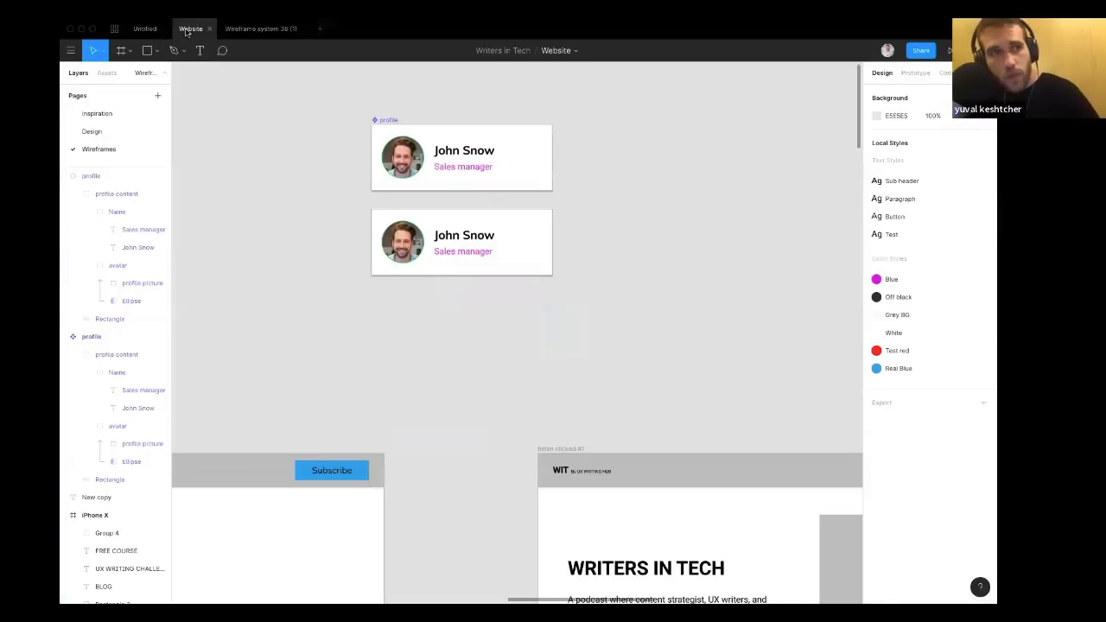
click(157, 96)
text(Wirefram sty)
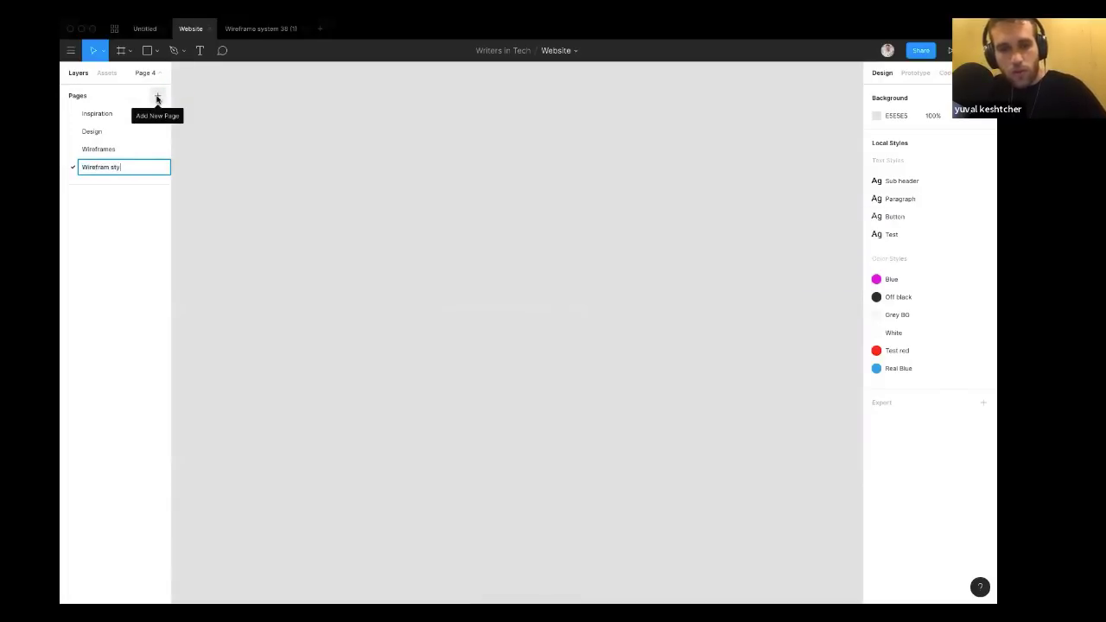
text(leguide)
key(Return)
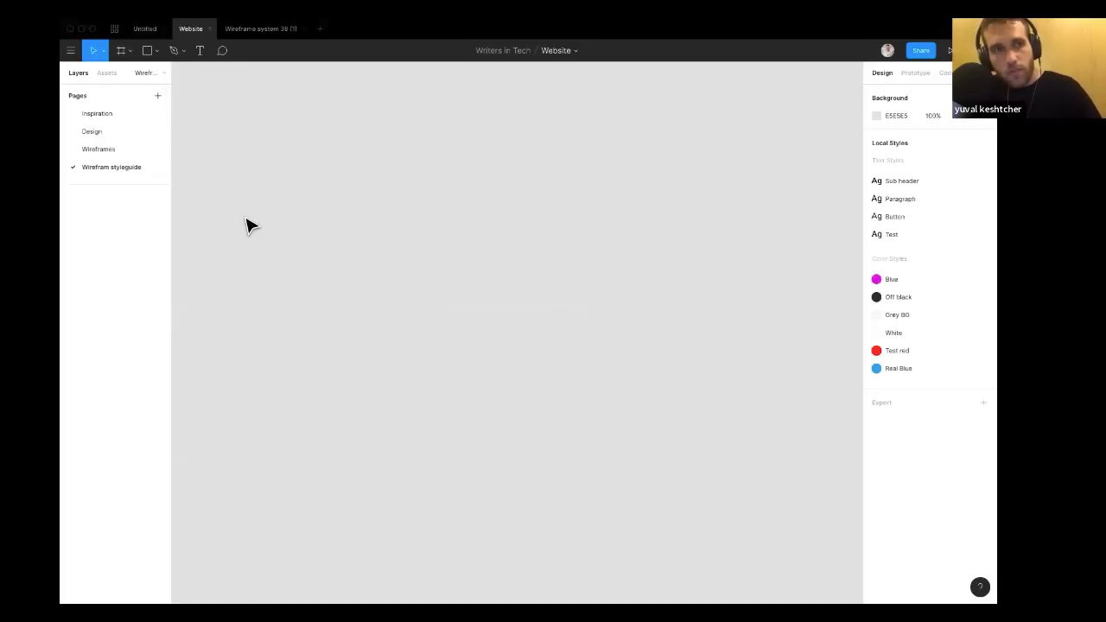
Paste the copied wireframe kit frames onto the Wirefram styleguide page.
key(ctrl+v)
scroll(246, 226, down, 3)
scroll(216, 229, up, 5)
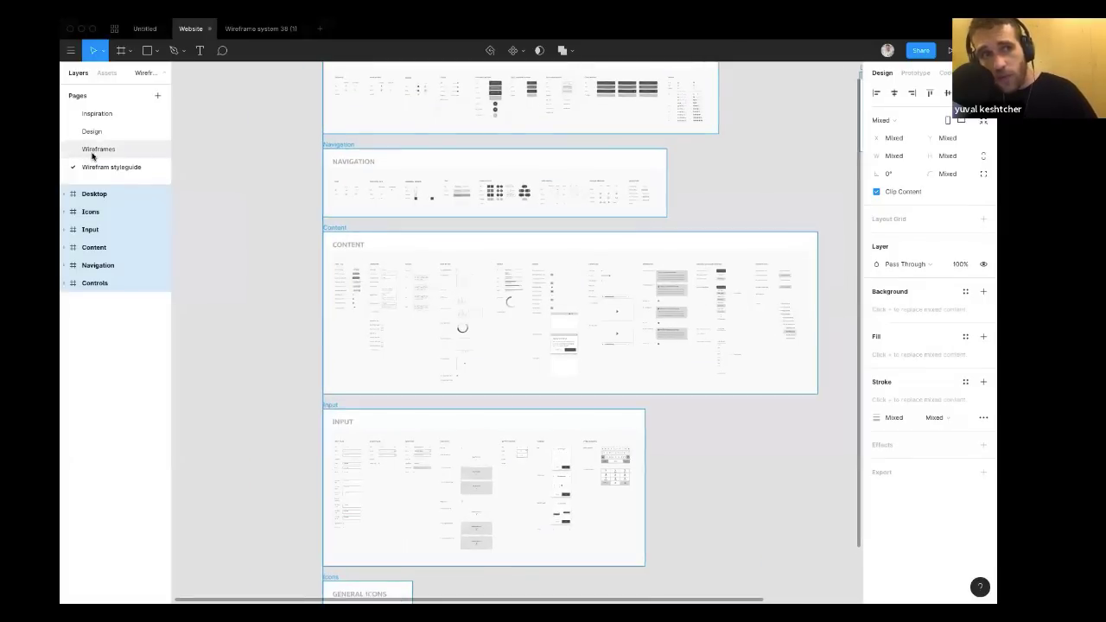
Return to the Wireframes page and open the assets library listing the styleguide components.
click(95, 150)
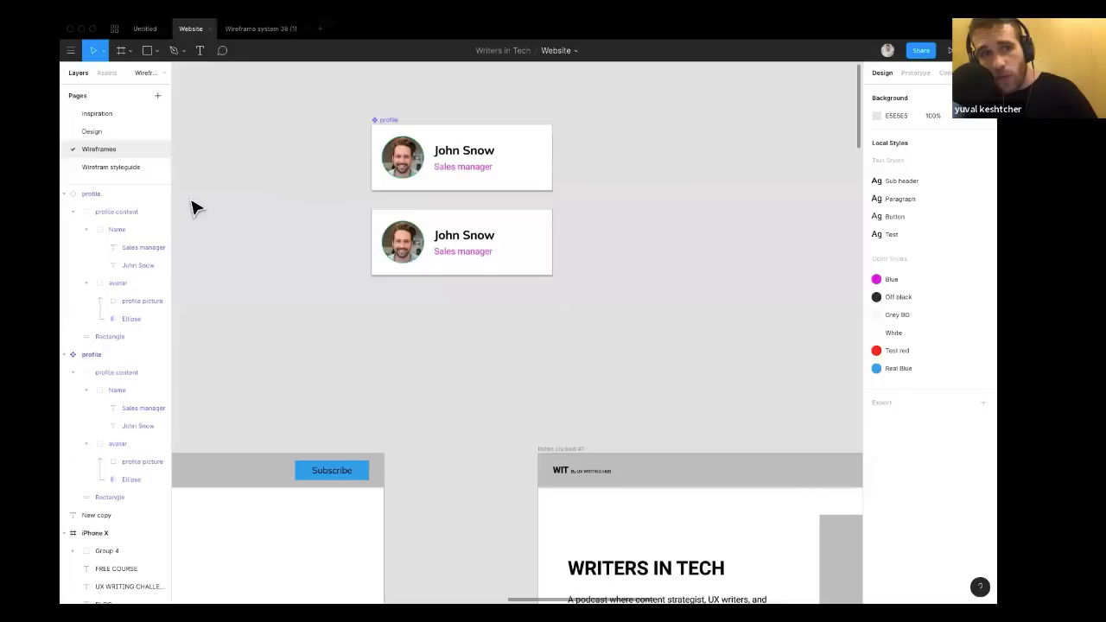
click(100, 75)
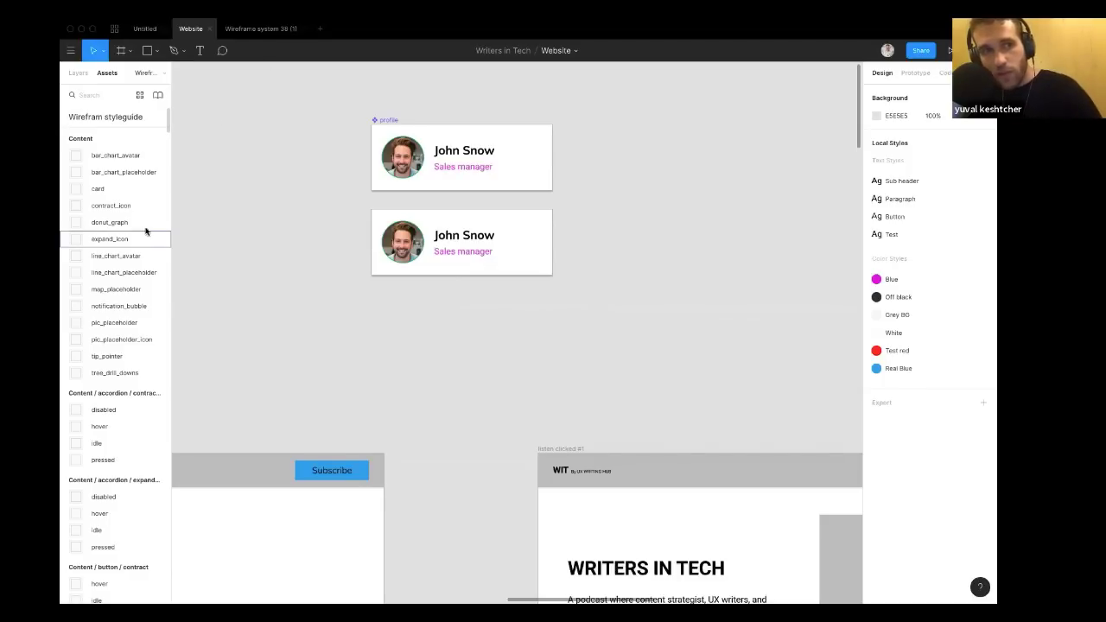
Examine the placeholders section of the wireframe system file, including the pic placeholder.
click(246, 31)
key(Escape)
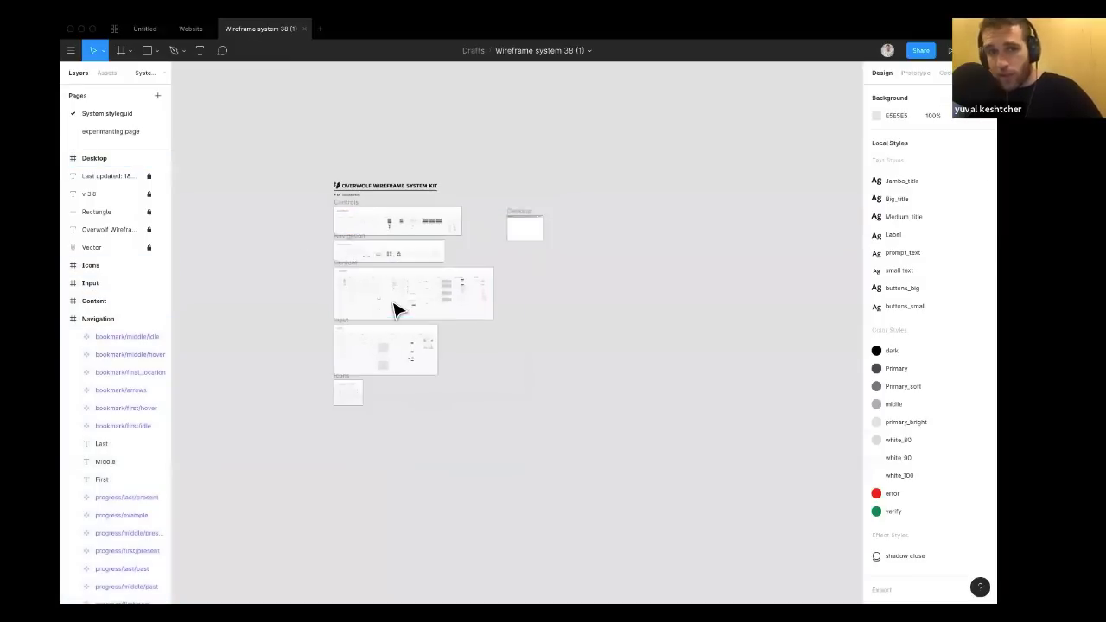
scroll(394, 304, up, 6)
scroll(393, 310, up, 5)
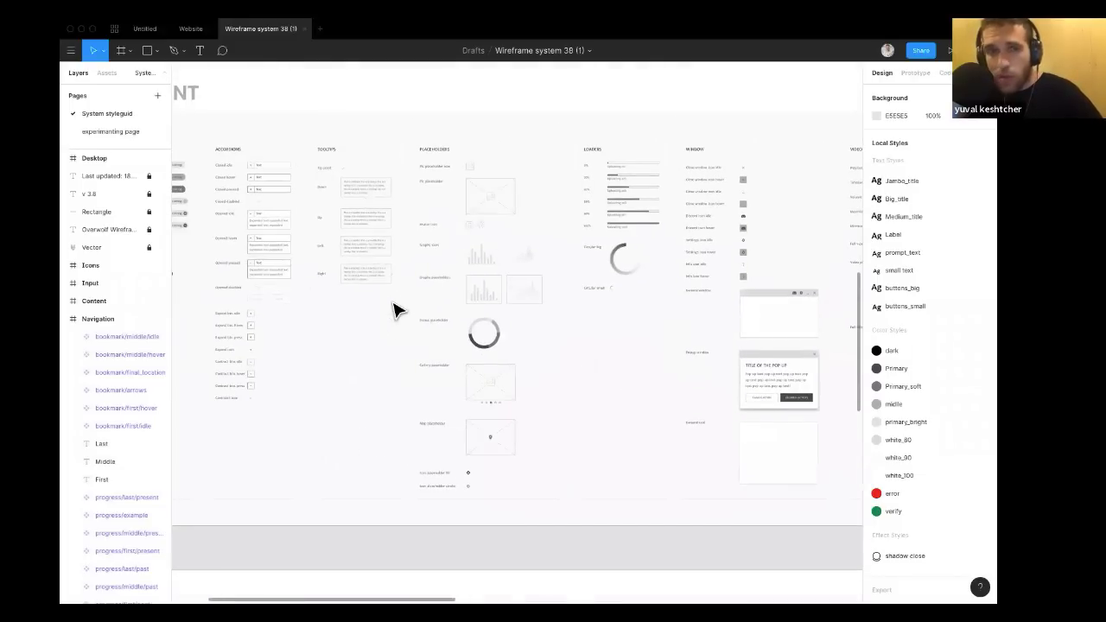
scroll(394, 309, down, 2)
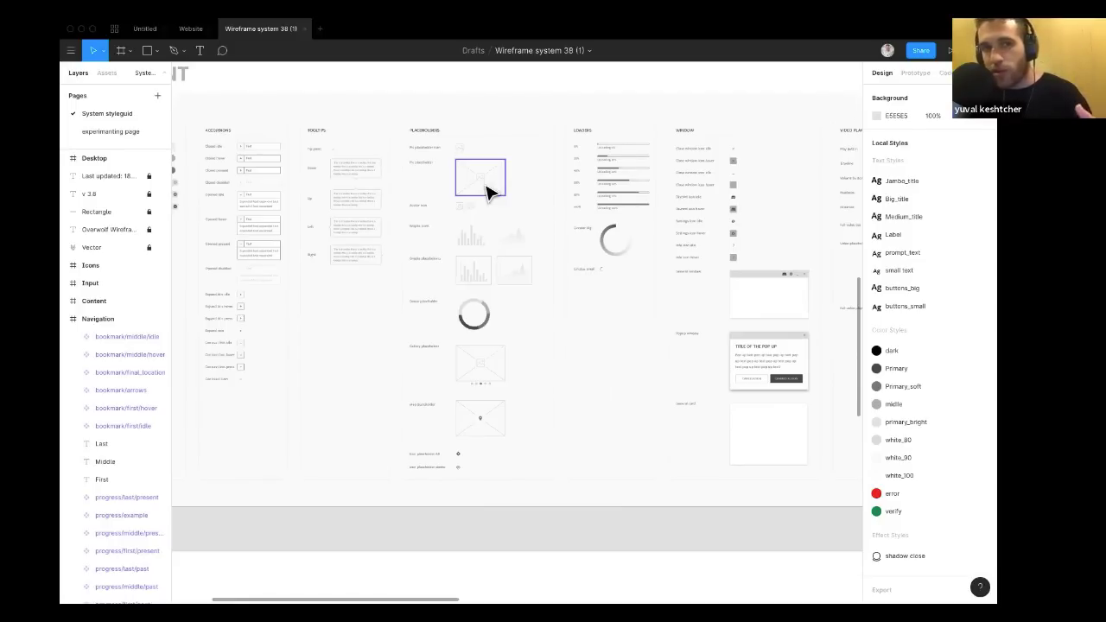
scroll(489, 192, up, 2)
scroll(486, 192, up, 5)
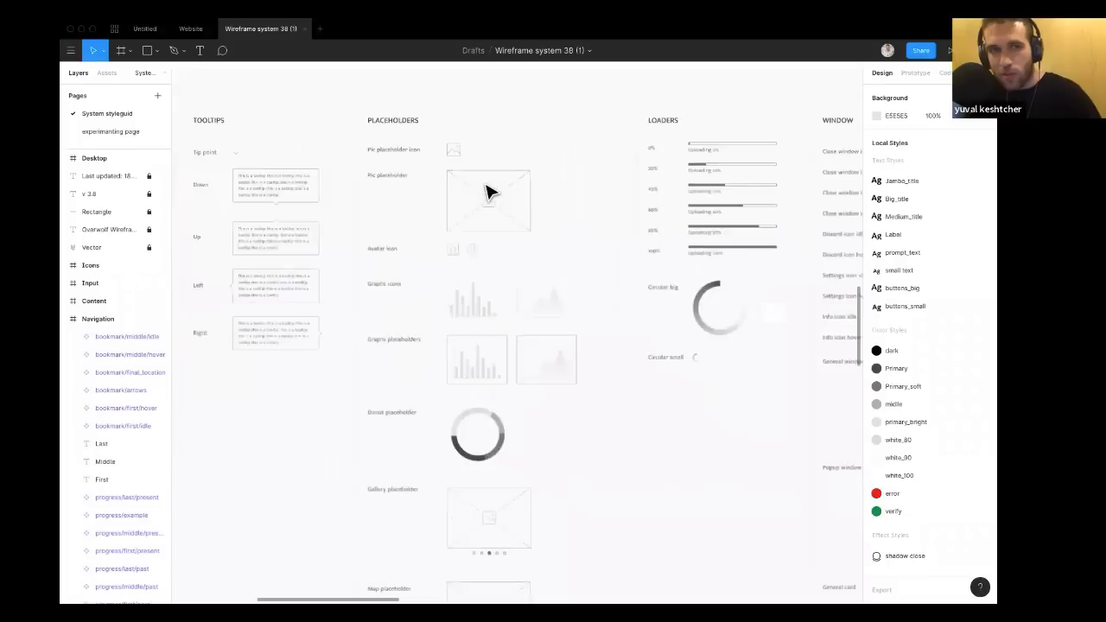
click(482, 196)
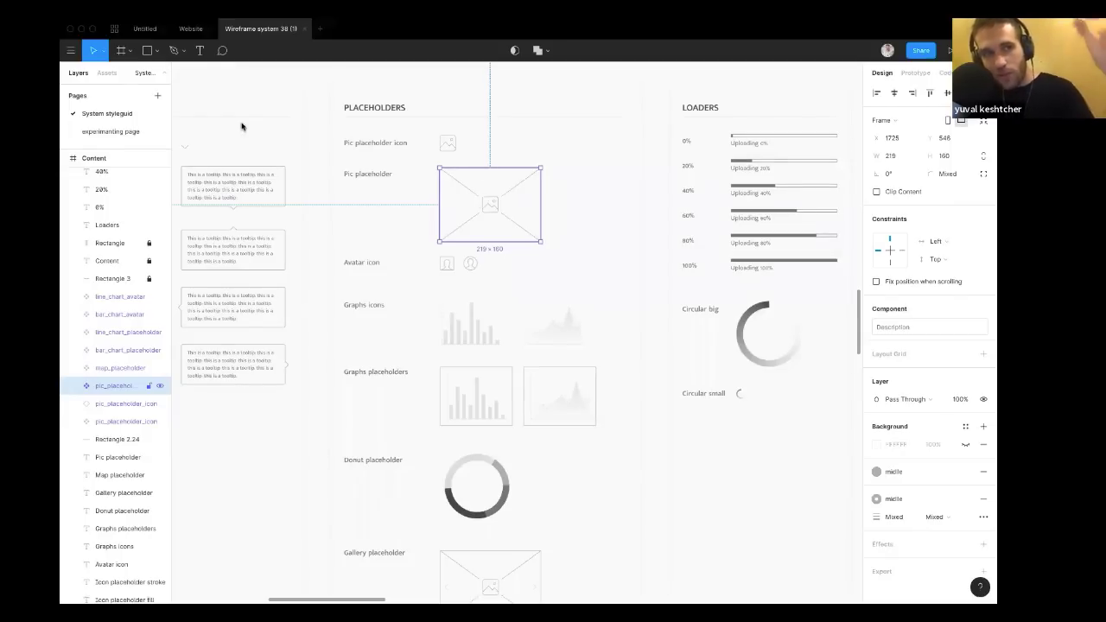
Search the assets for pic, place a pic_placeholder instance in the screen clicked frame, and delete it again.
click(182, 30)
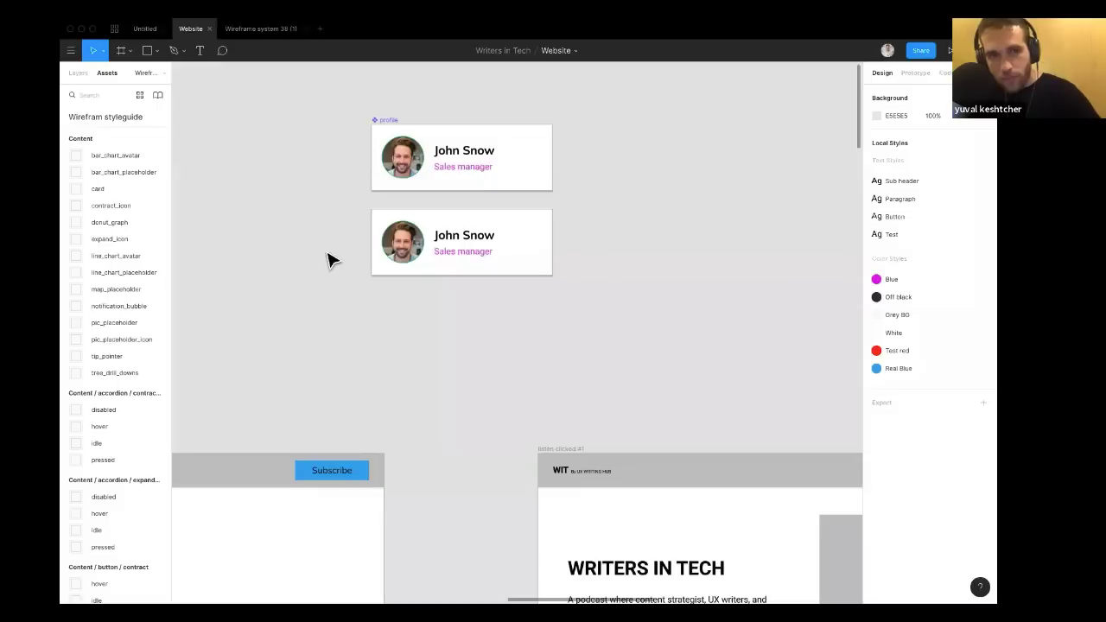
scroll(331, 263, down, 5)
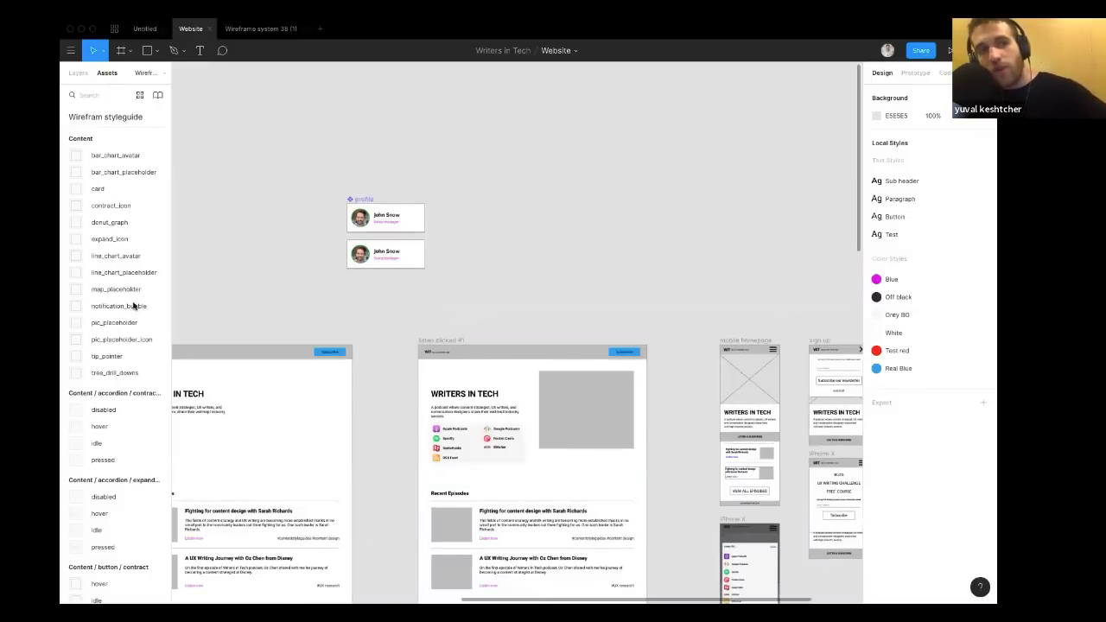
scroll(115, 338, down, 1)
scroll(115, 339, down, 3)
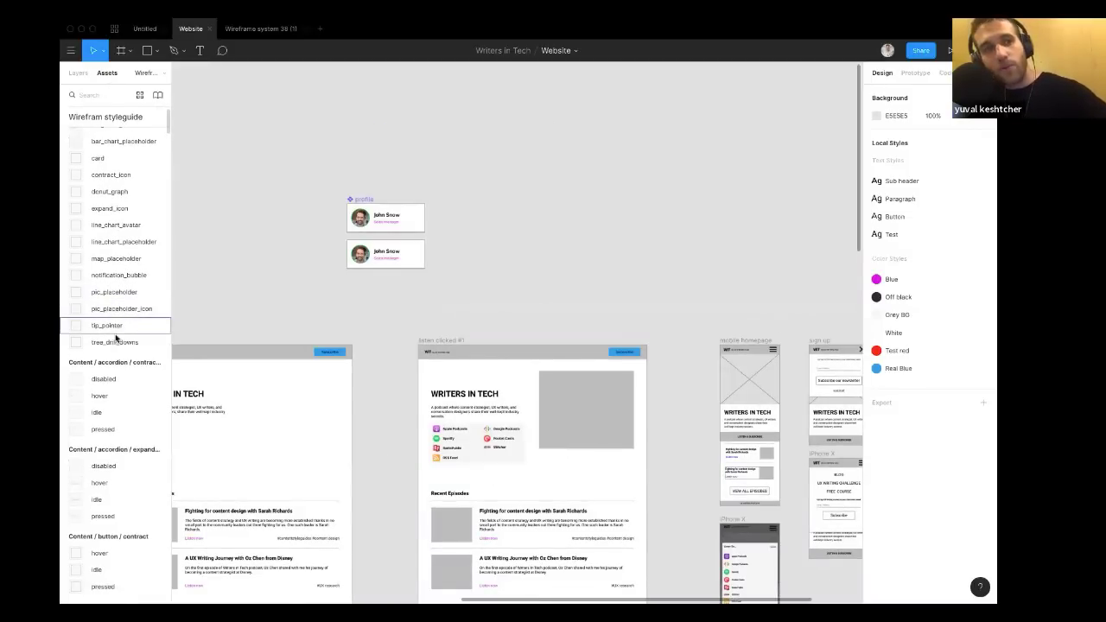
scroll(116, 251, up, 4)
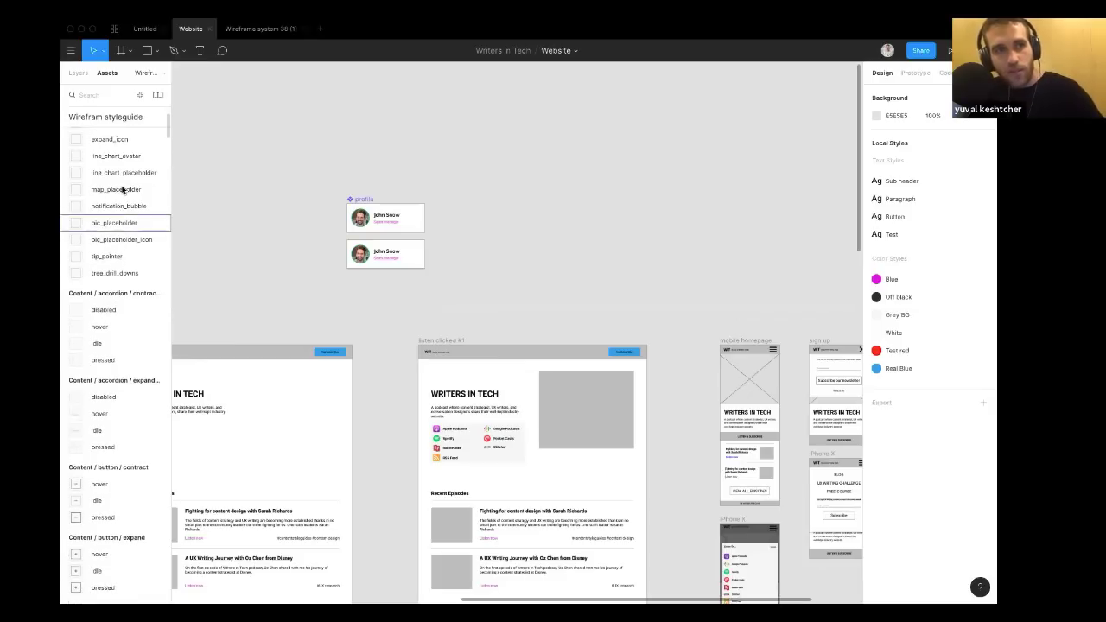
text(pic)
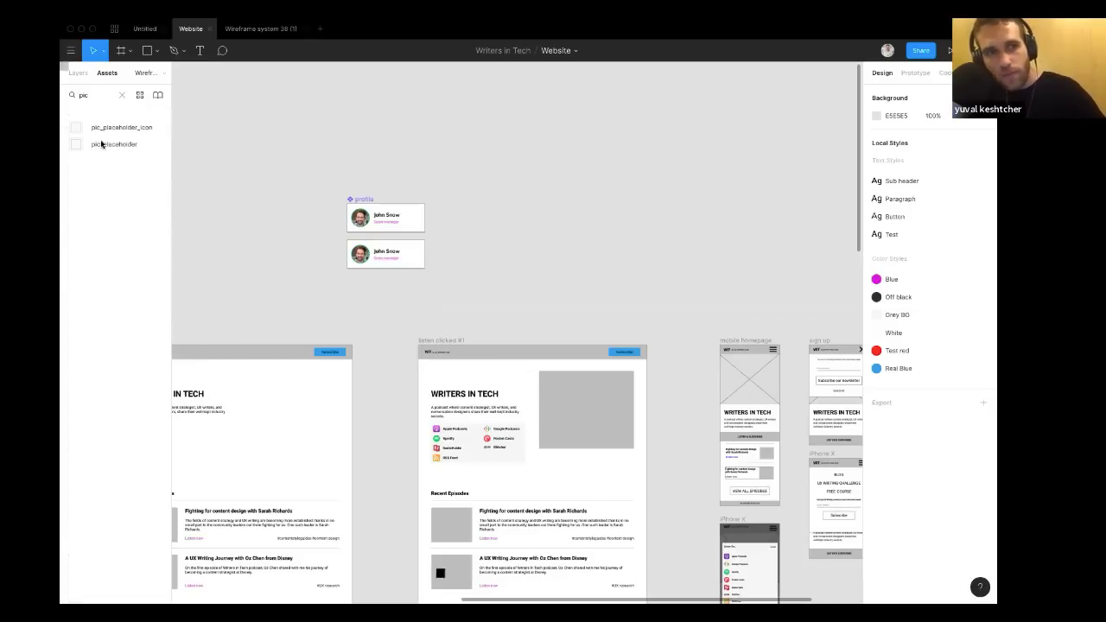
drag(98, 145, 522, 396)
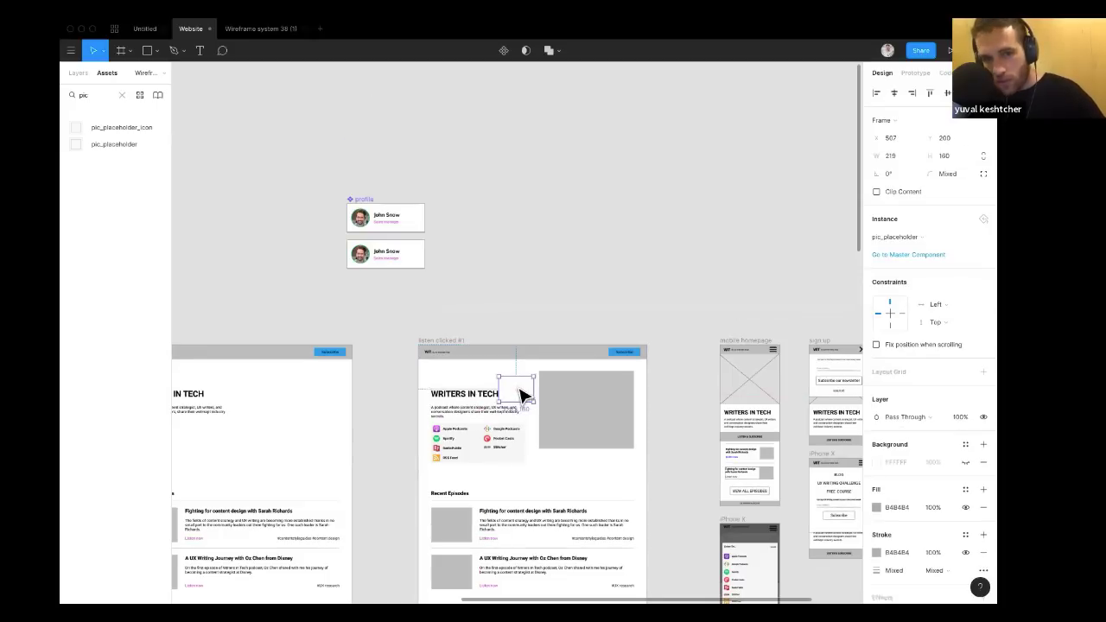
scroll(522, 396, up, 5)
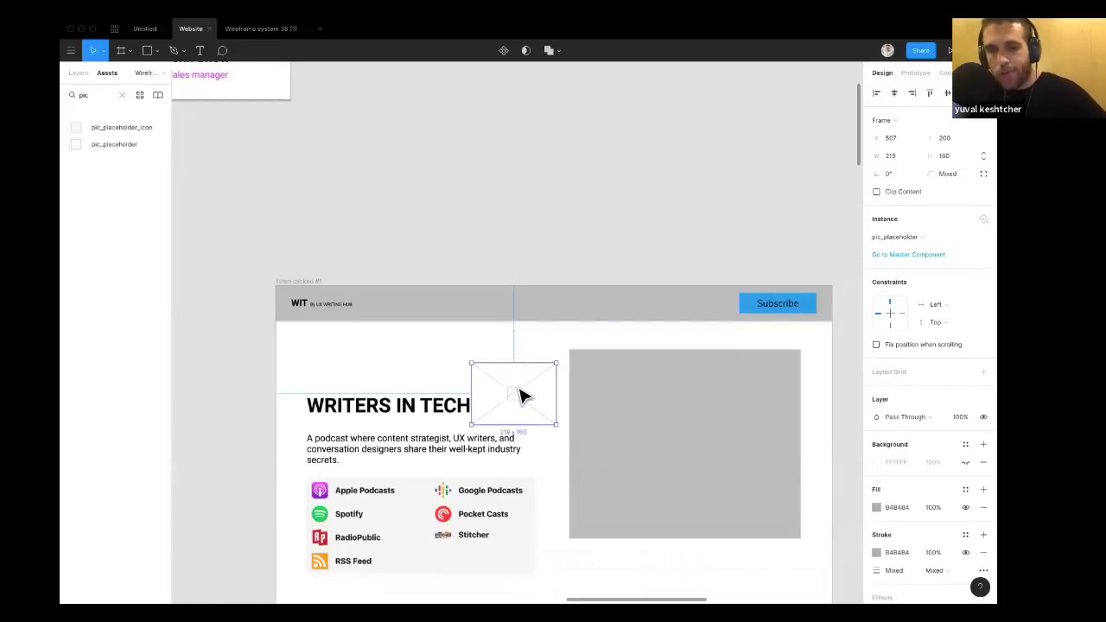
key(Delete)
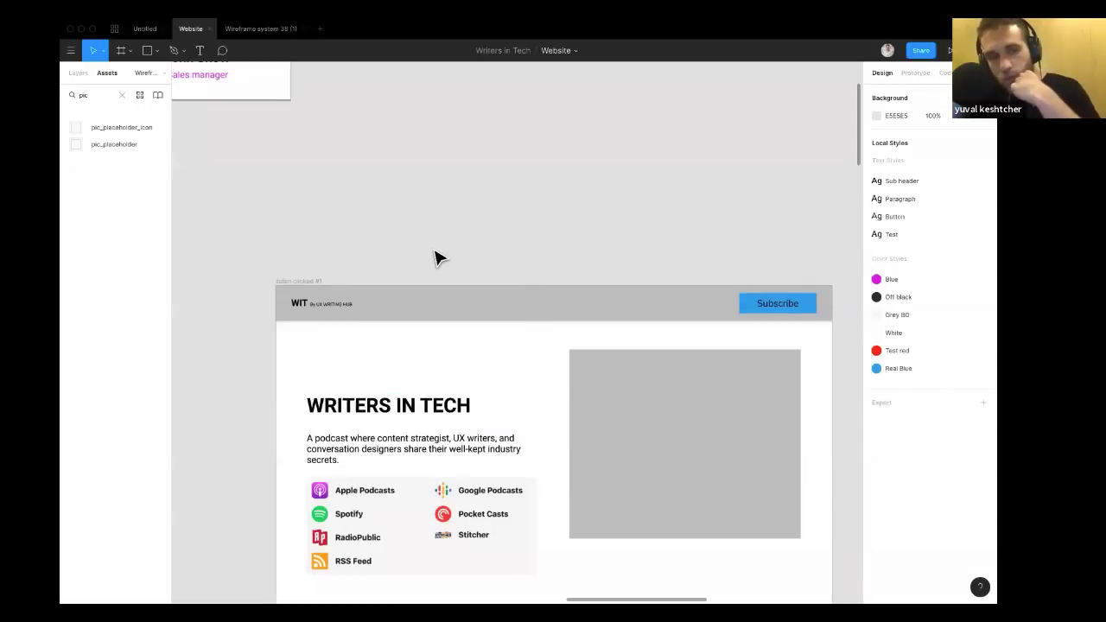
Survey the Website page's wireframe frames and the agenda notes beside them on the canvas.
scroll(435, 258, down, 5)
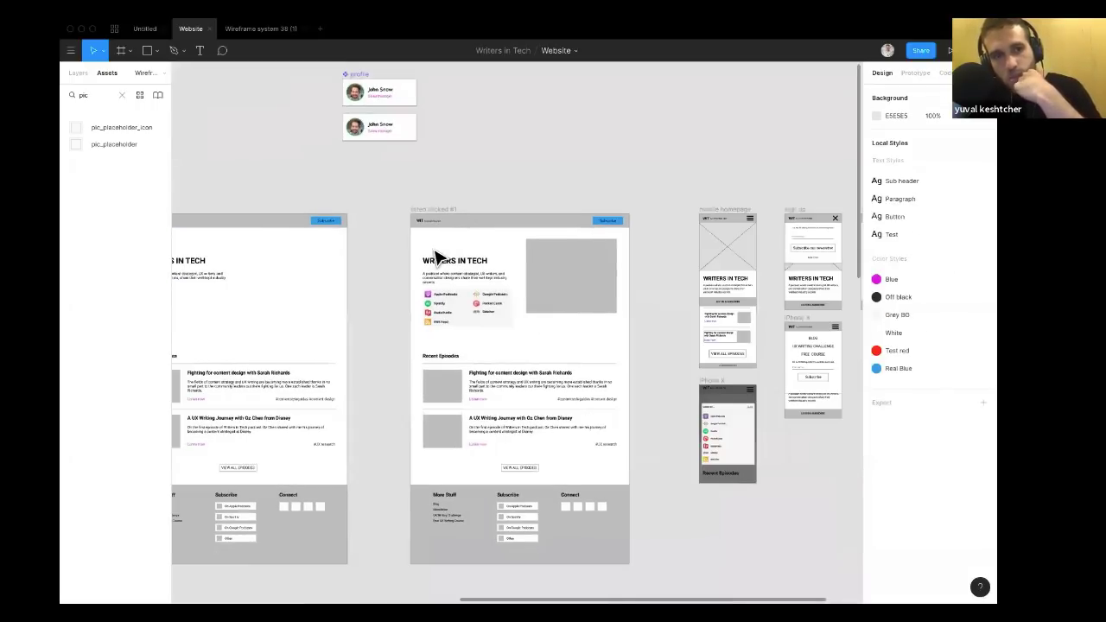
scroll(435, 258, down, 3)
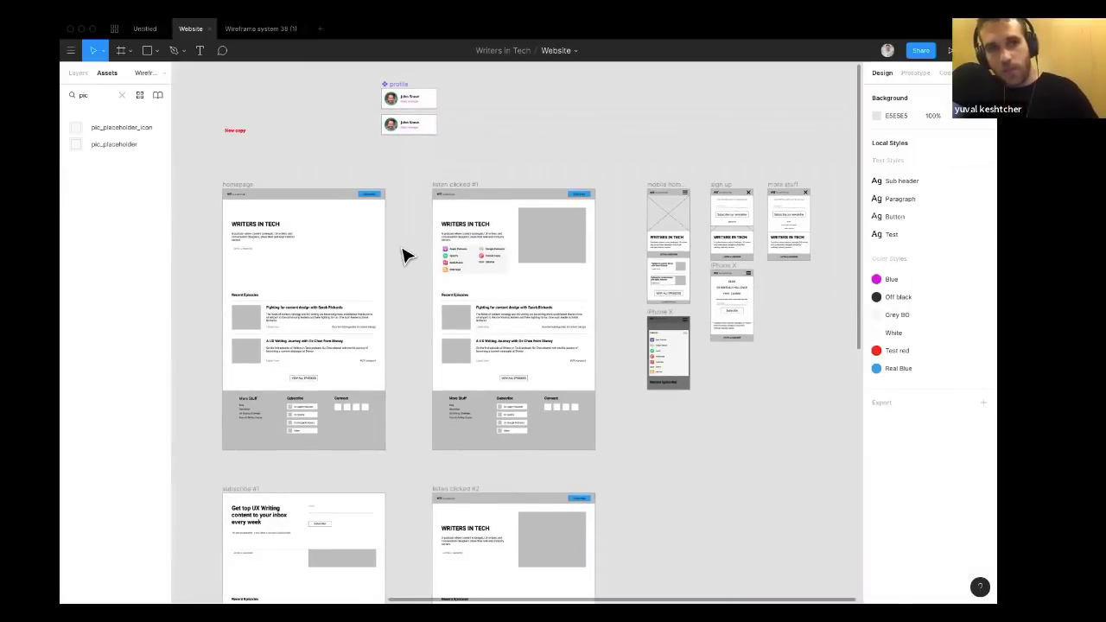
scroll(404, 256, left, 5)
scroll(403, 256, down, 1)
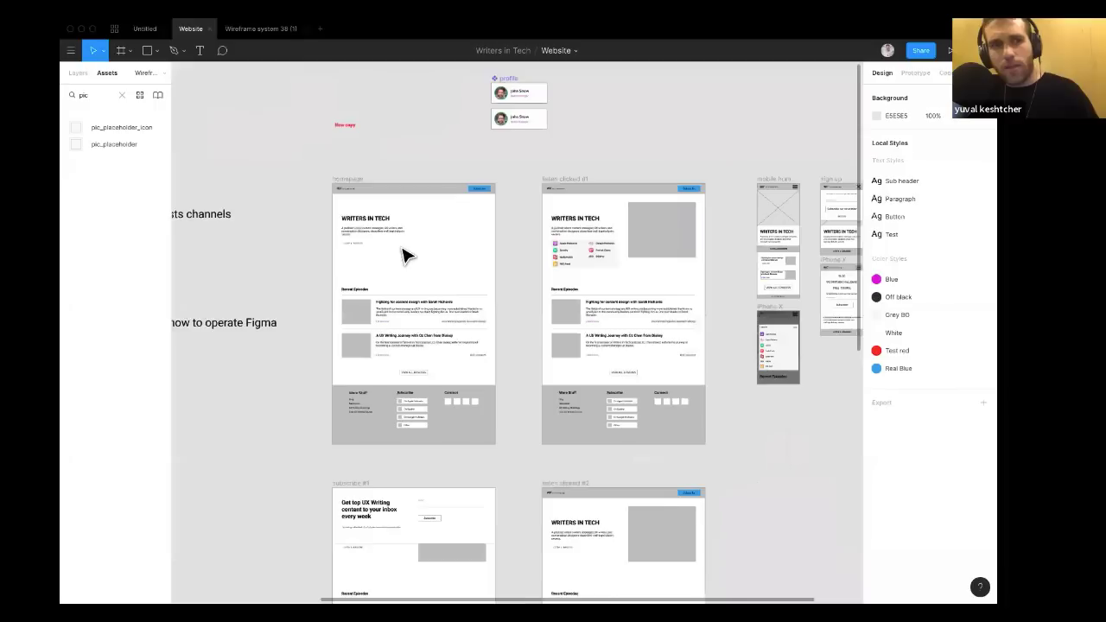
scroll(404, 256, down, 5)
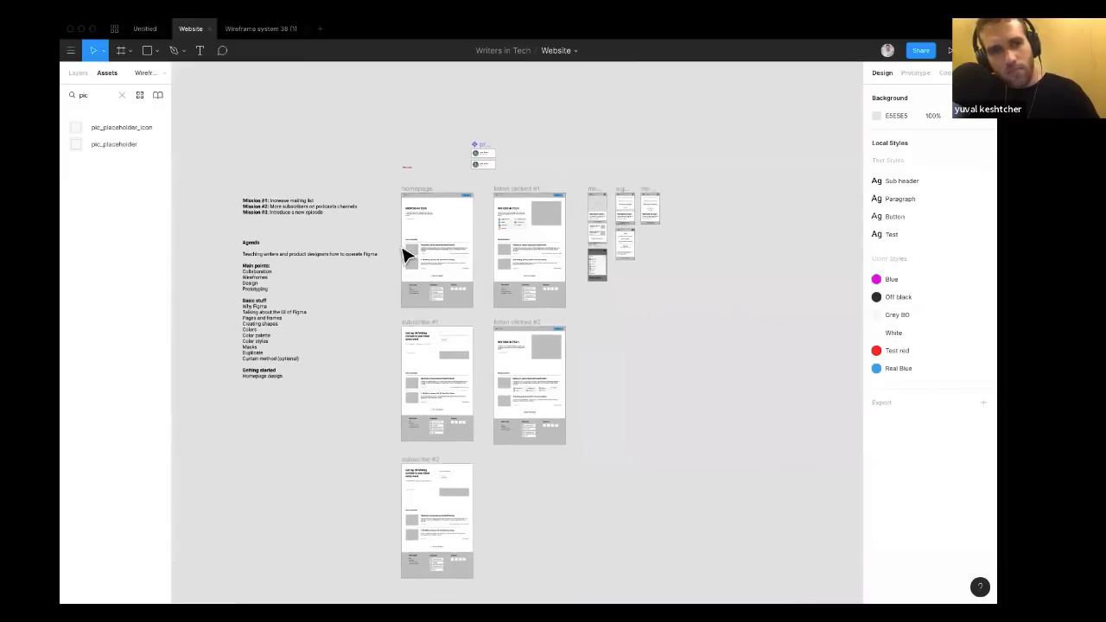
scroll(372, 265, up, 5)
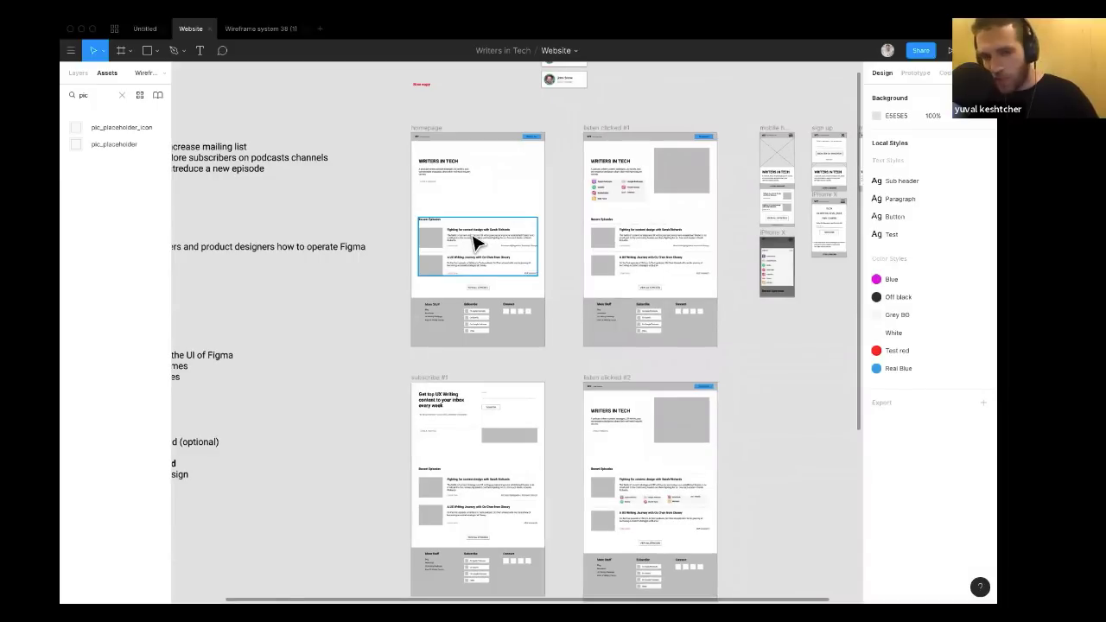
scroll(474, 244, up, 1)
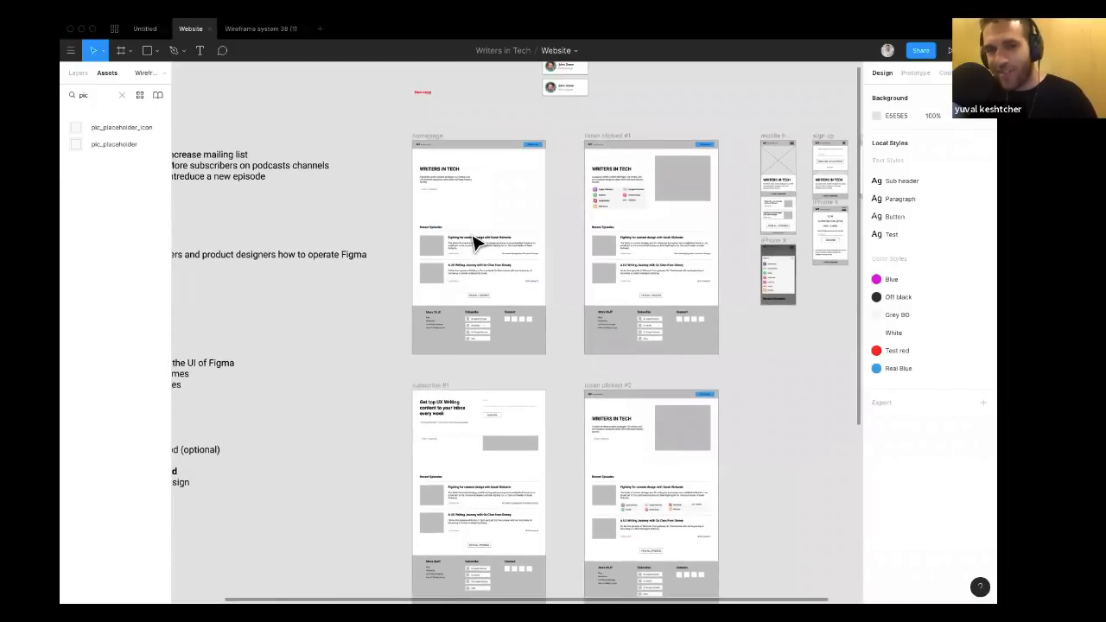
scroll(473, 243, right, 2)
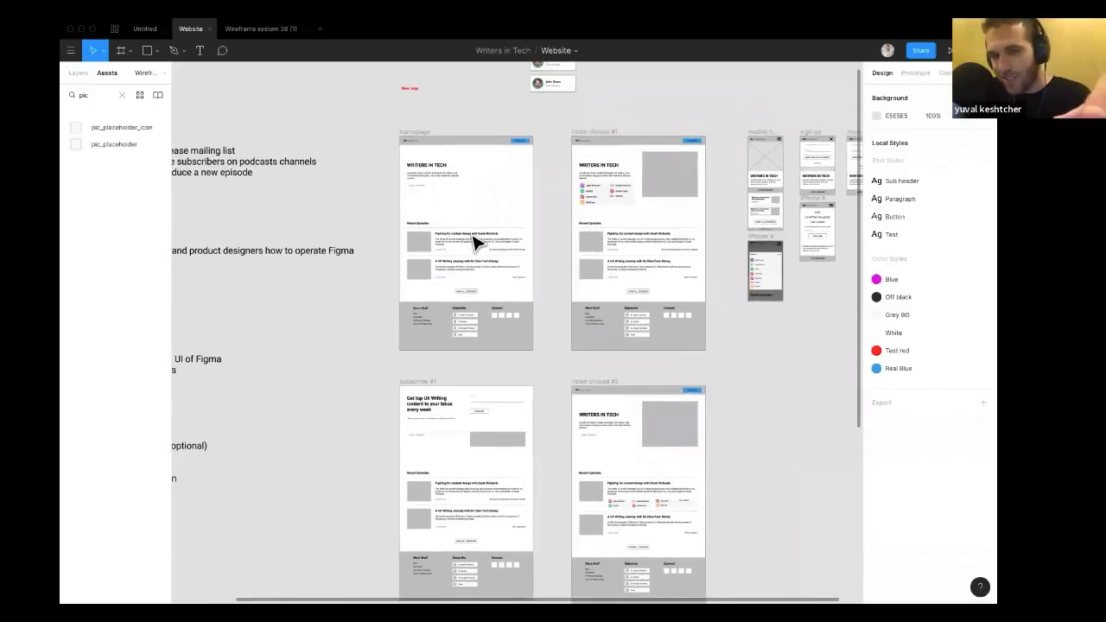
scroll(473, 244, up, 3)
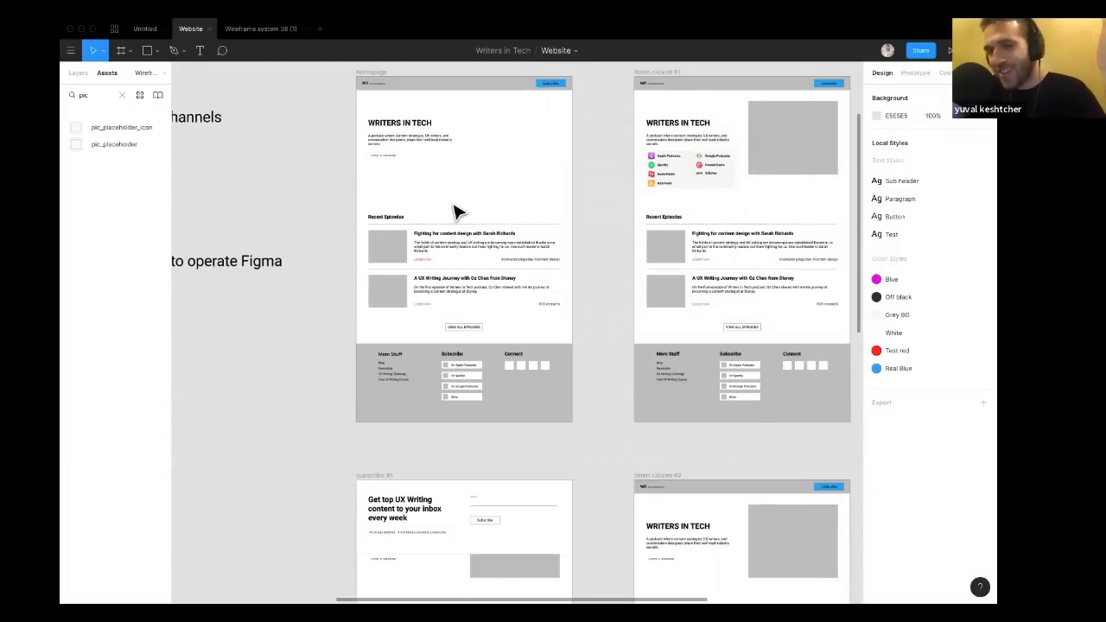
scroll(457, 212, right, 2)
scroll(456, 212, down, 3)
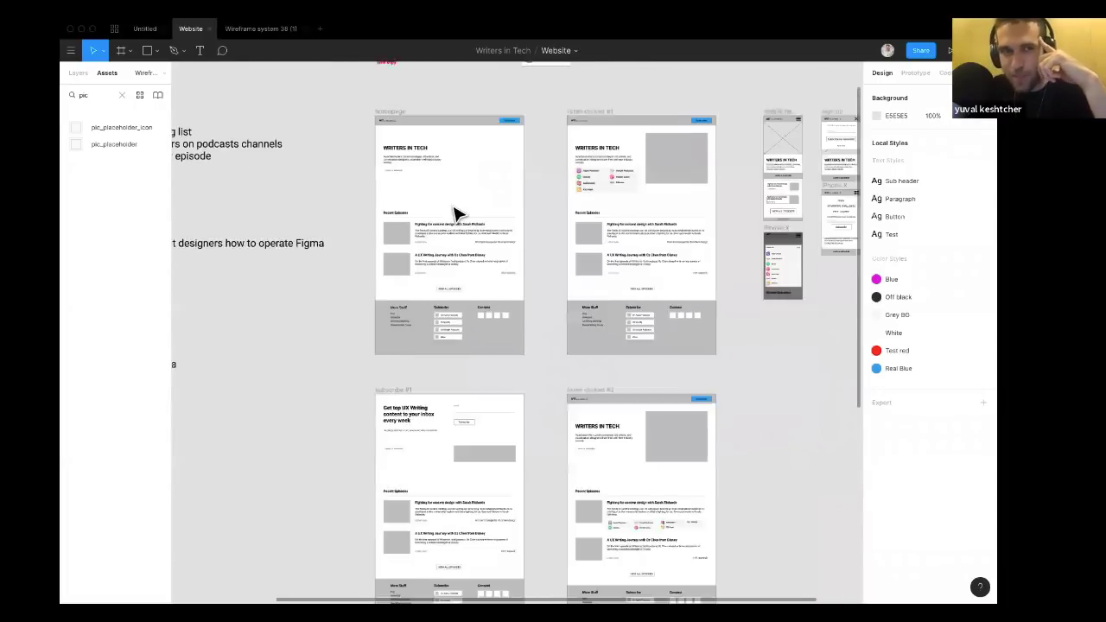
scroll(456, 214, left, 3)
scroll(456, 213, up, 1)
scroll(457, 214, down, 2)
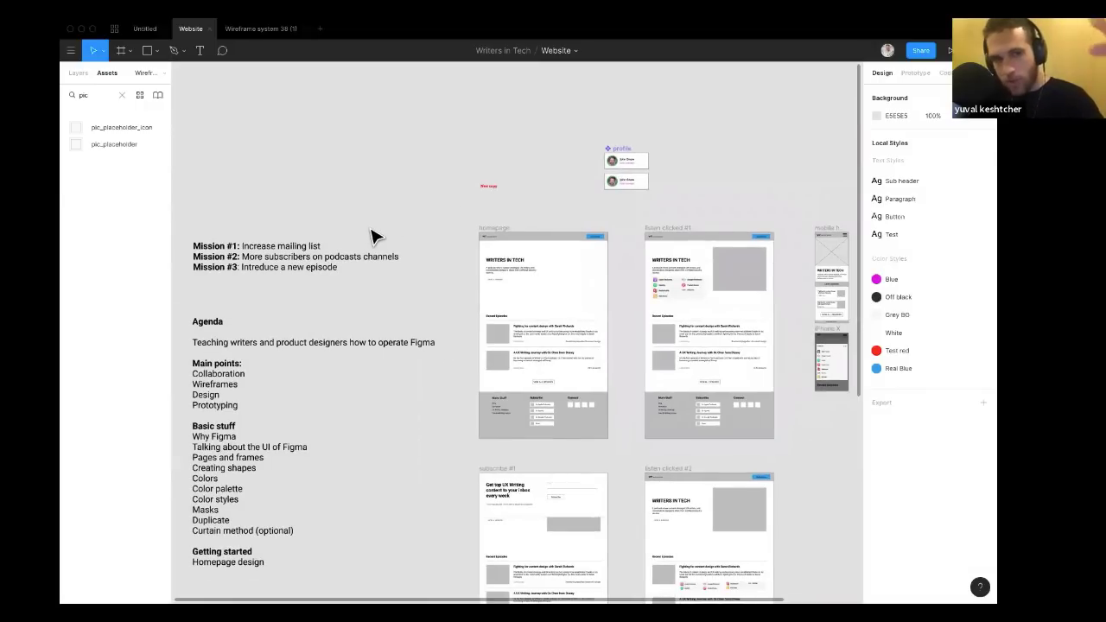
scroll(374, 235, down, 2)
scroll(373, 236, left, 1)
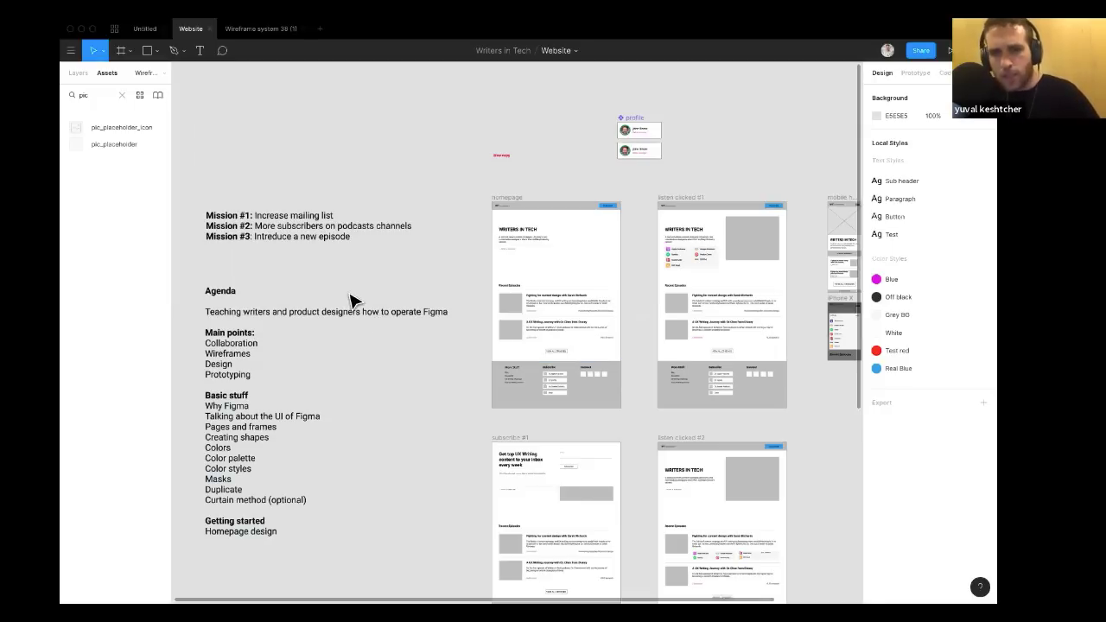
scroll(350, 295, down, 1)
scroll(351, 294, up, 1)
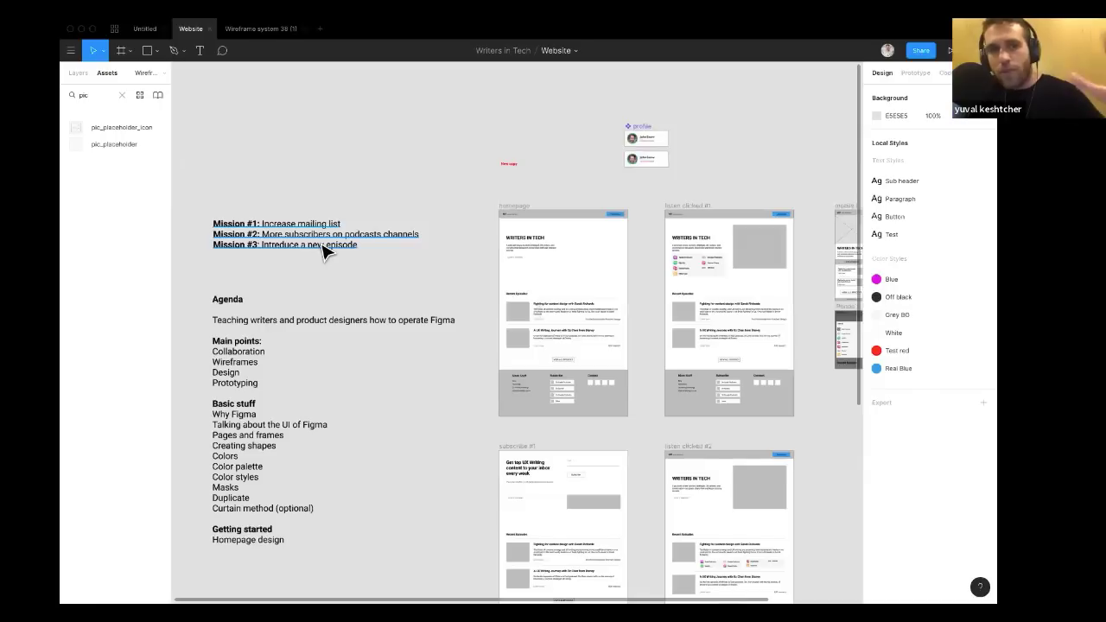
scroll(327, 250, down, 1)
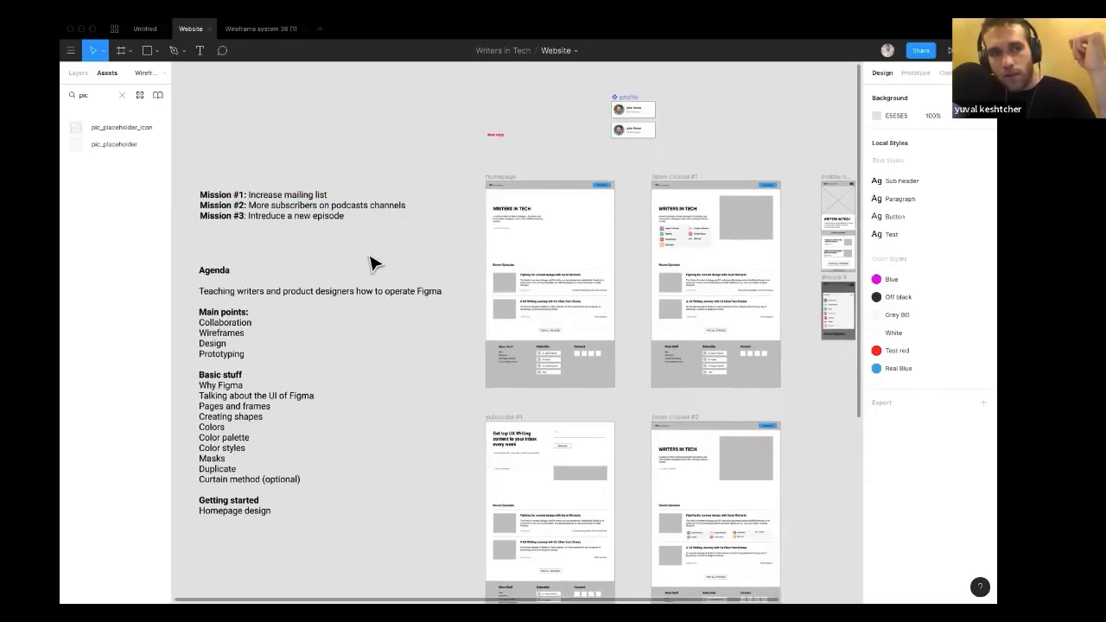
scroll(373, 263, down, 2)
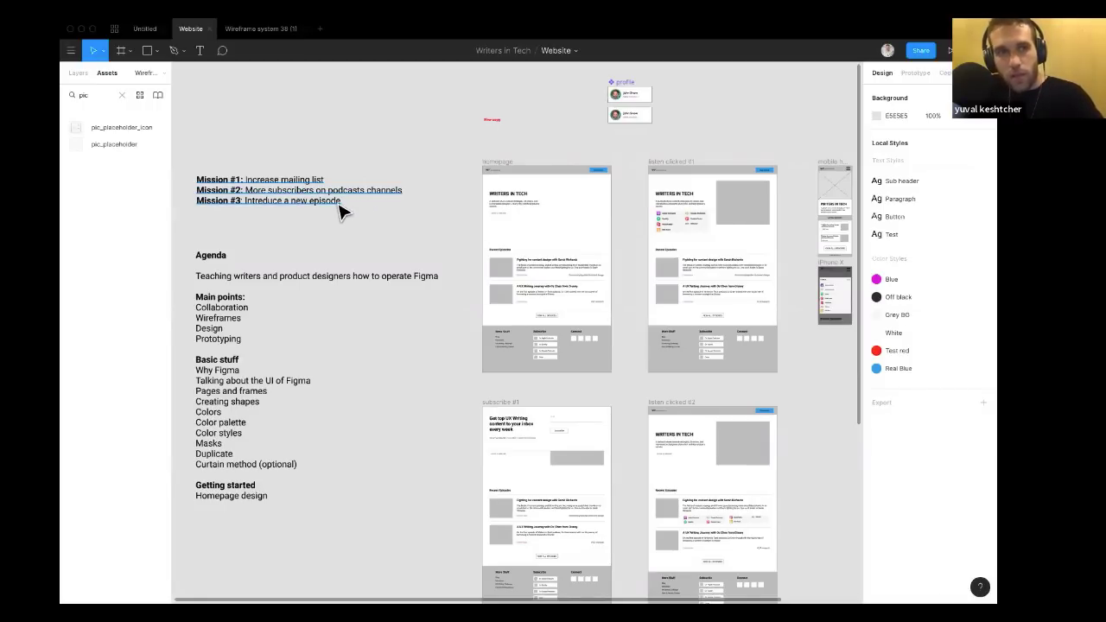
scroll(340, 212, right, 1)
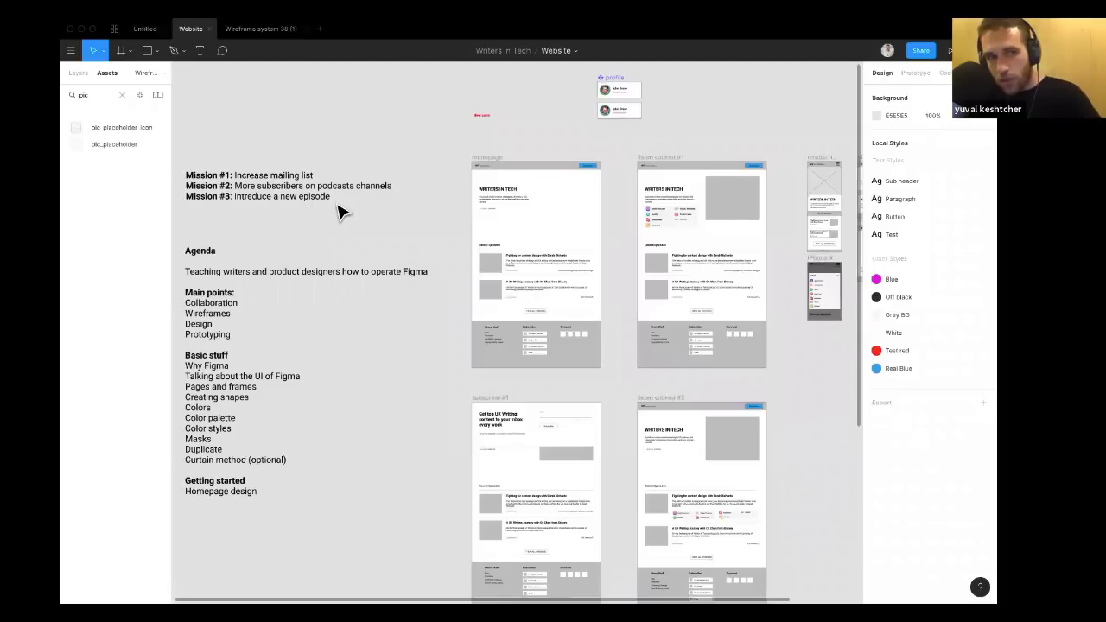
scroll(339, 212, right, 2)
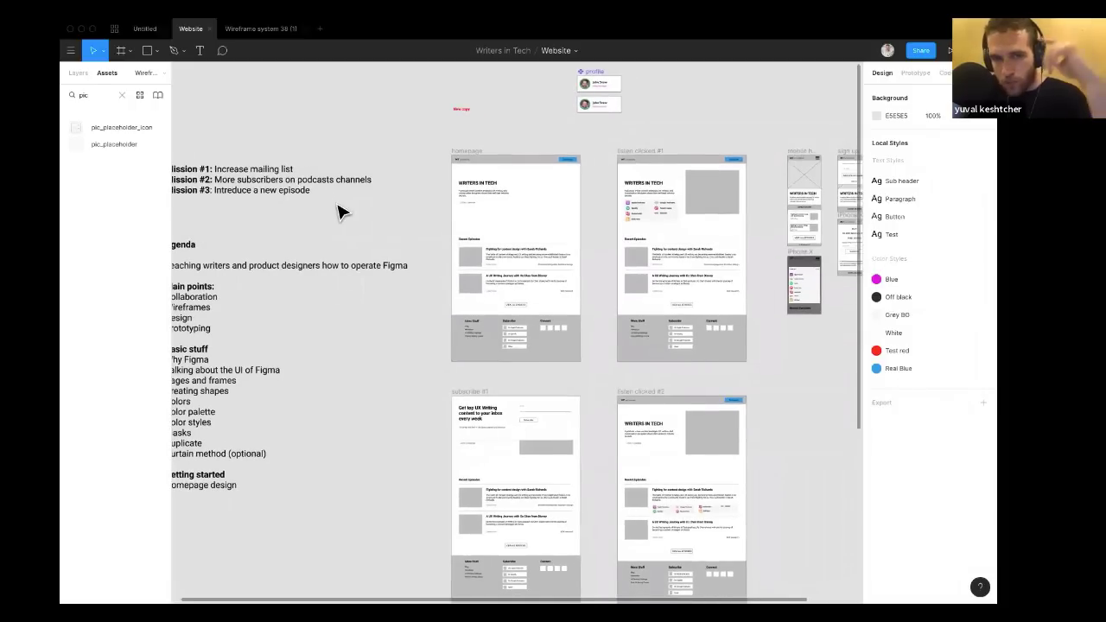
scroll(339, 212, right, 2)
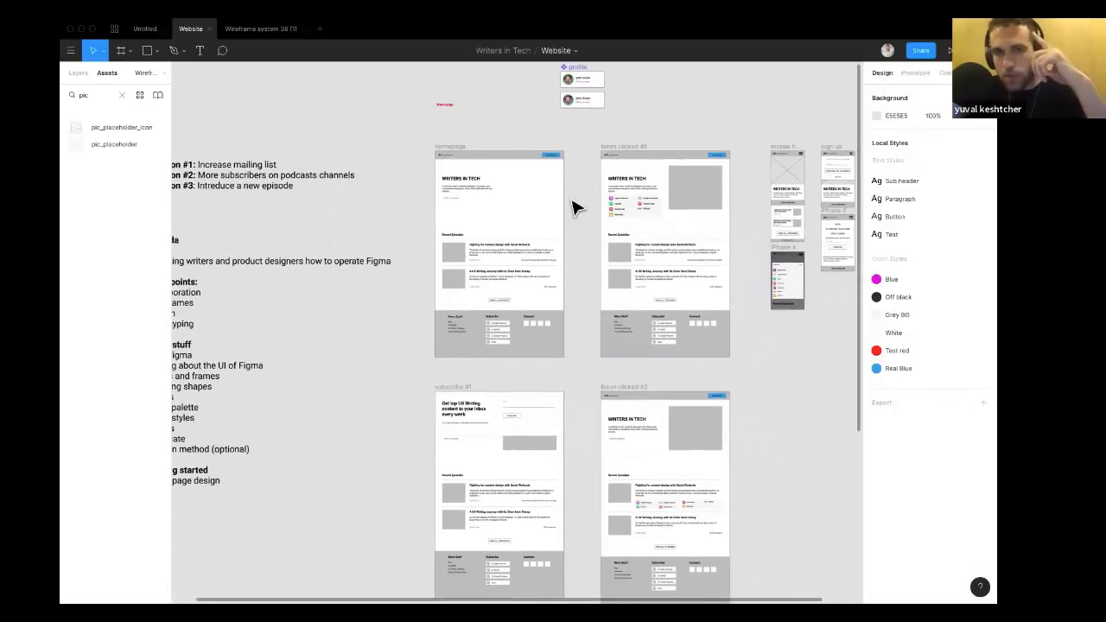
Paste the grey image placeholder from the button clicked #1 frame into the homepage frame's header area.
click(692, 206)
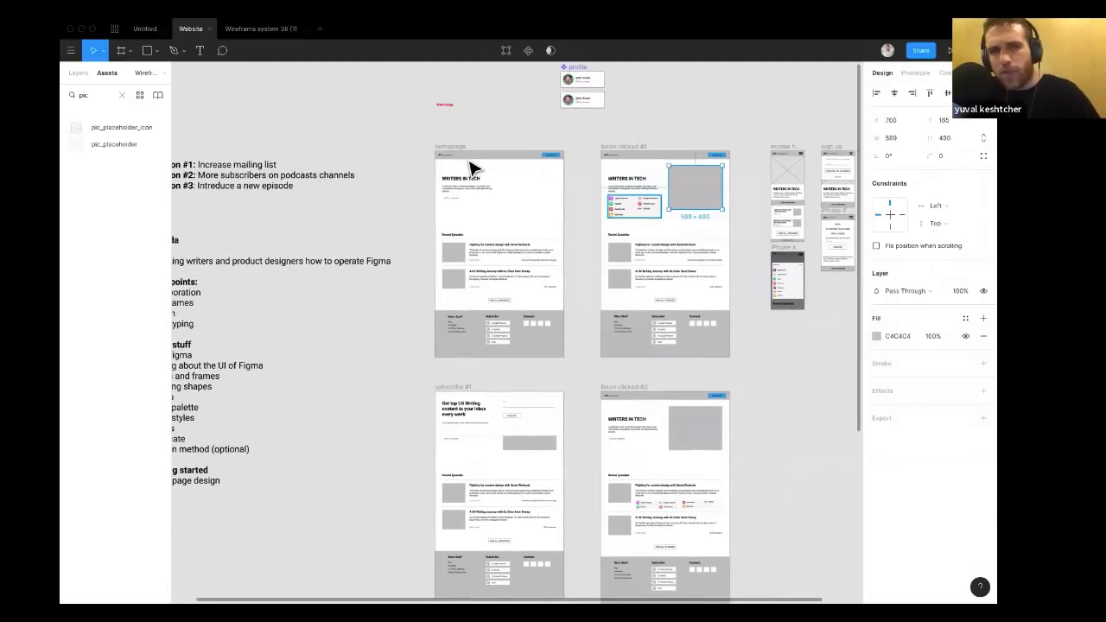
click(442, 153)
key(ctrl+v)
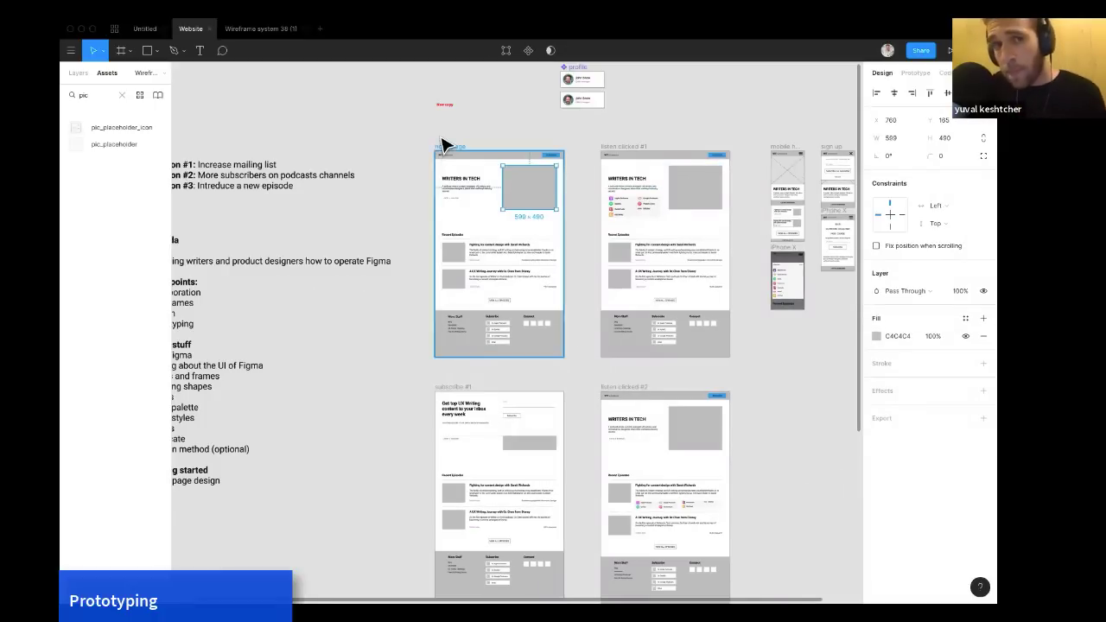
Switch to prototyping and try to drag a connection from the homepage's image placeholder to another frame.
scroll(441, 147, right, 2)
scroll(441, 147, down, 1)
scroll(441, 147, right, 2)
scroll(441, 147, up, 1)
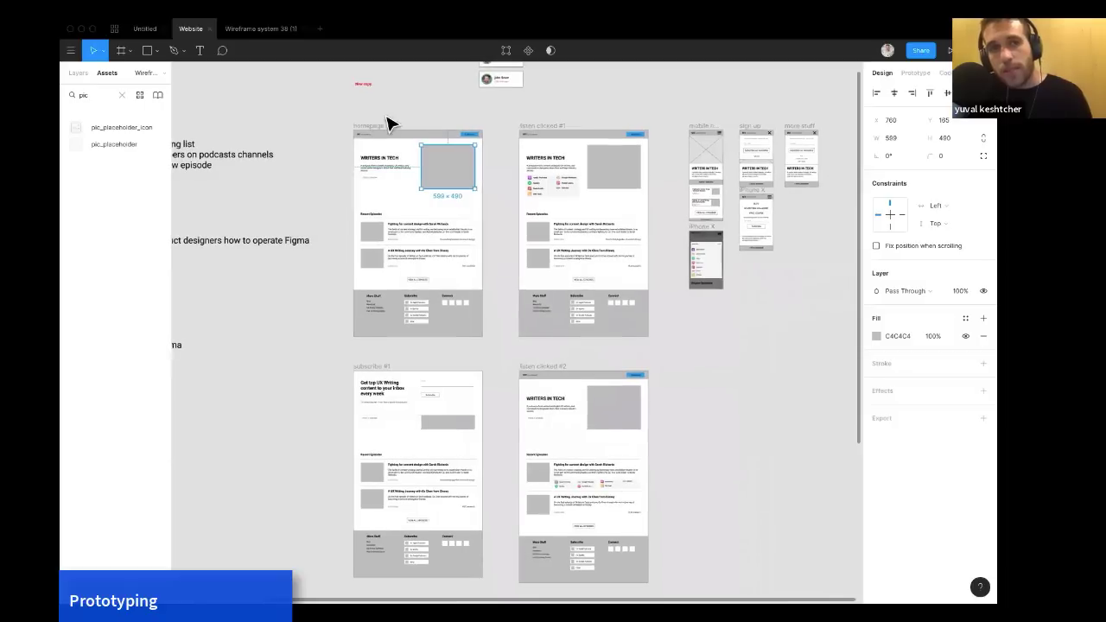
click(914, 74)
scroll(612, 109, right, 2)
scroll(612, 109, up, 1)
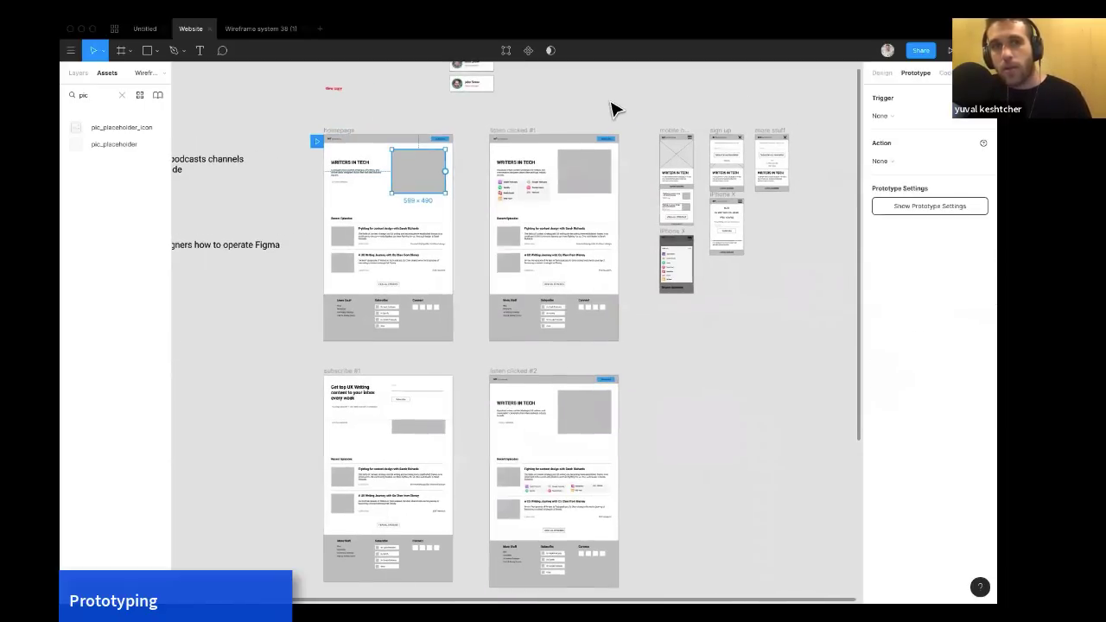
scroll(439, 210, up, 3)
scroll(432, 198, right, 1)
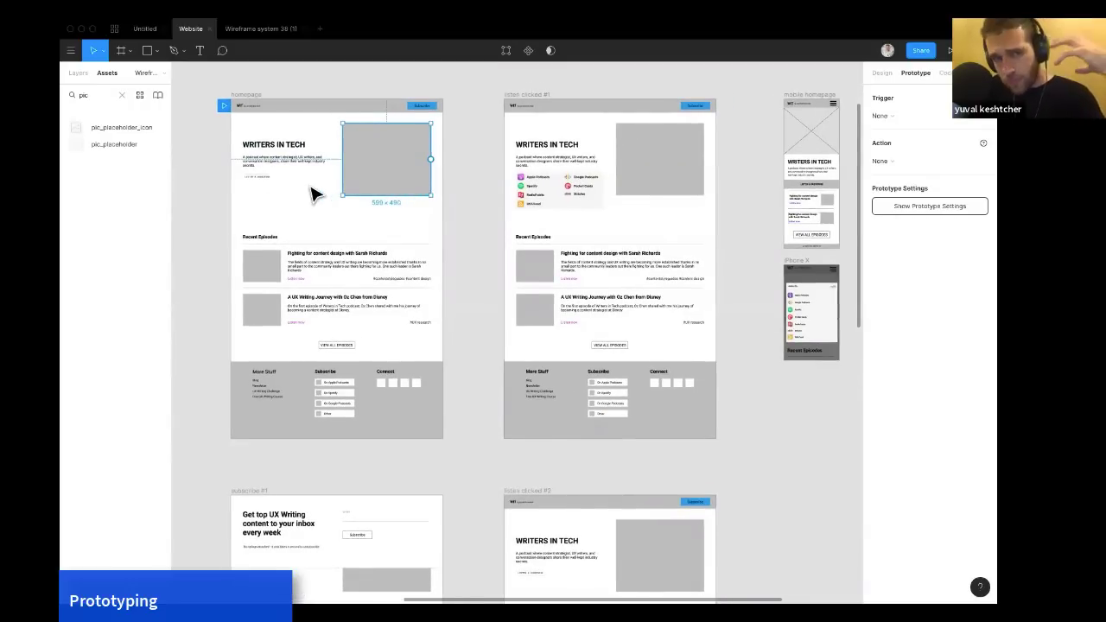
scroll(314, 194, down, 1)
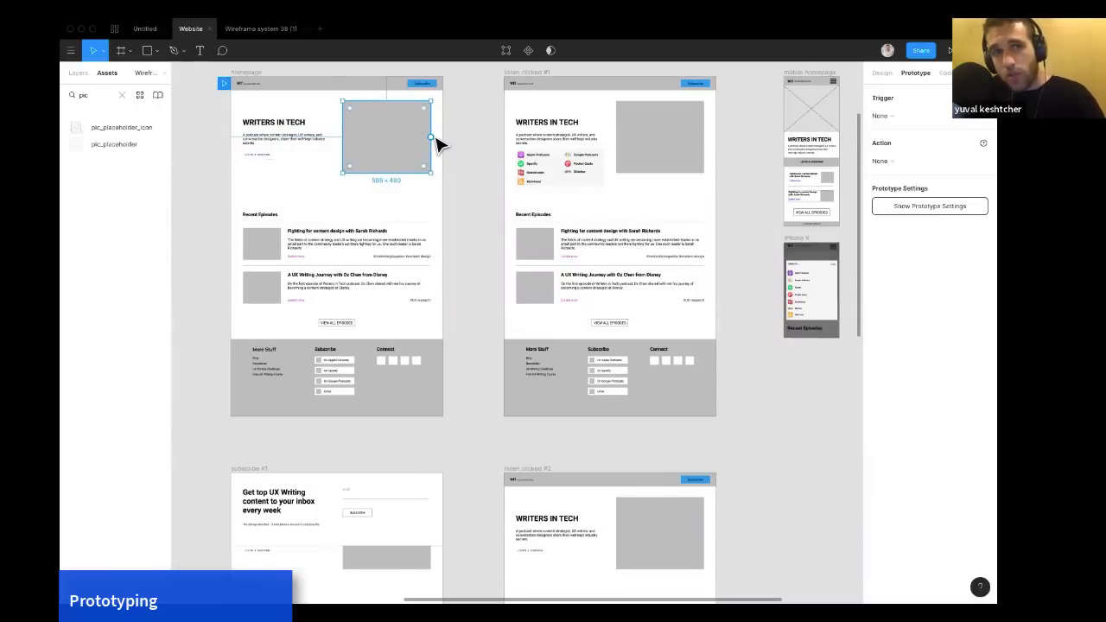
drag(433, 137, 447, 195)
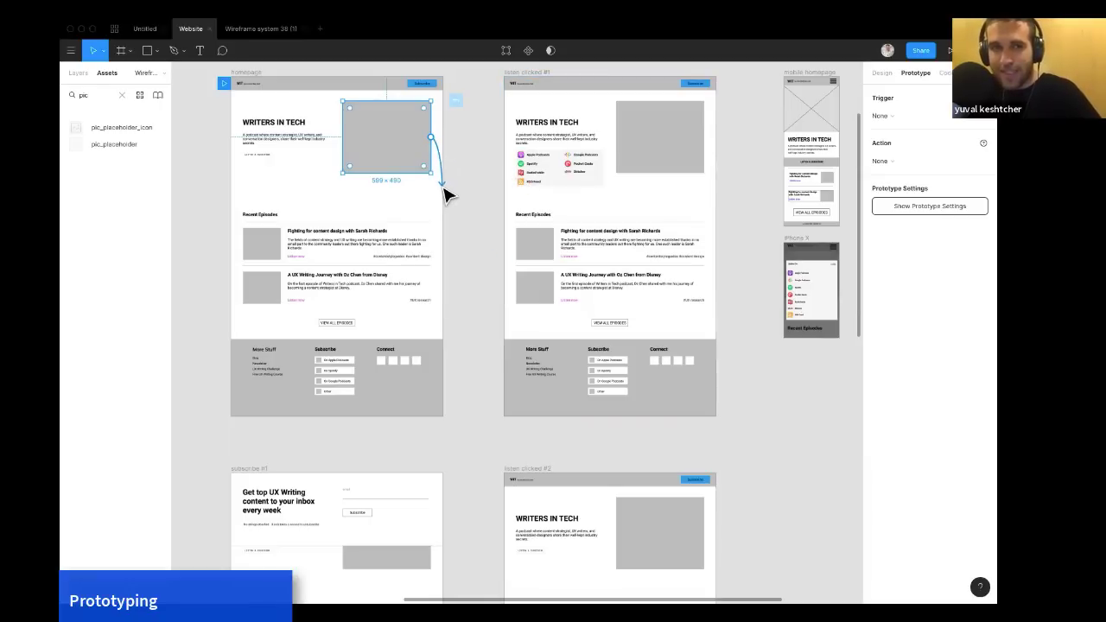
drag(447, 195, 497, 191)
scroll(499, 193, down, 3)
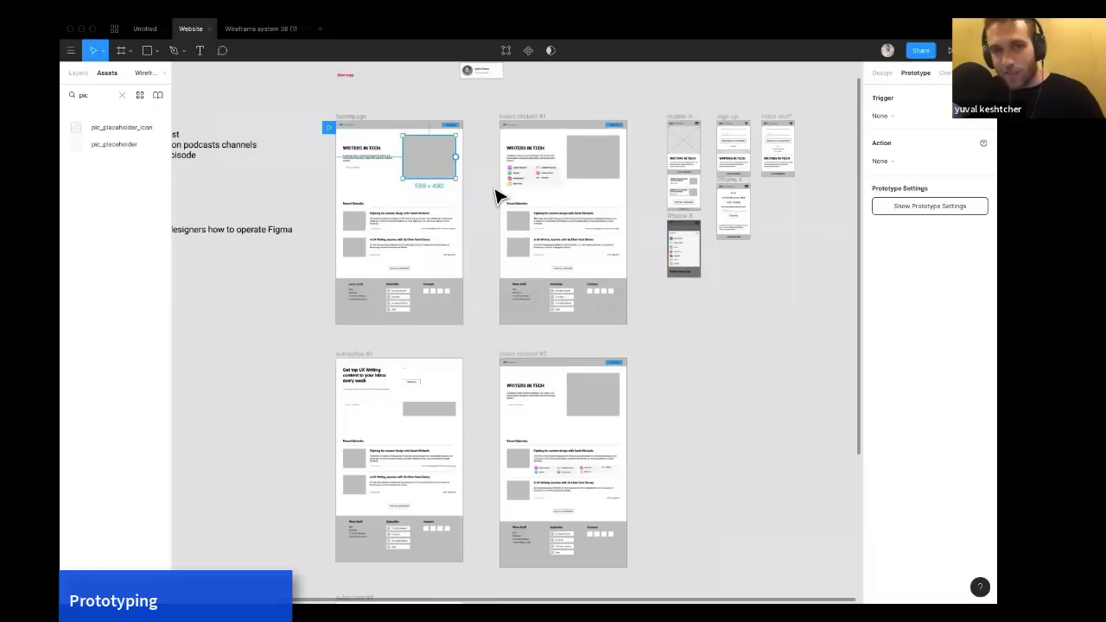
Select the homepage frame and launch it in the prototype presentation view.
scroll(499, 193, right, 2)
click(316, 117)
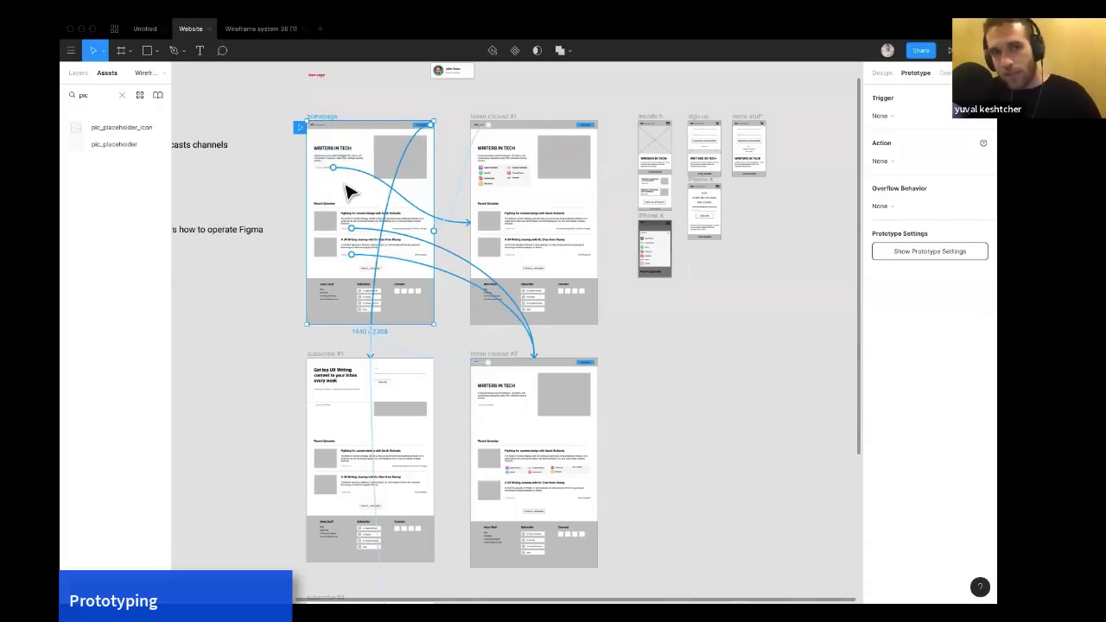
drag(346, 184, 319, 154)
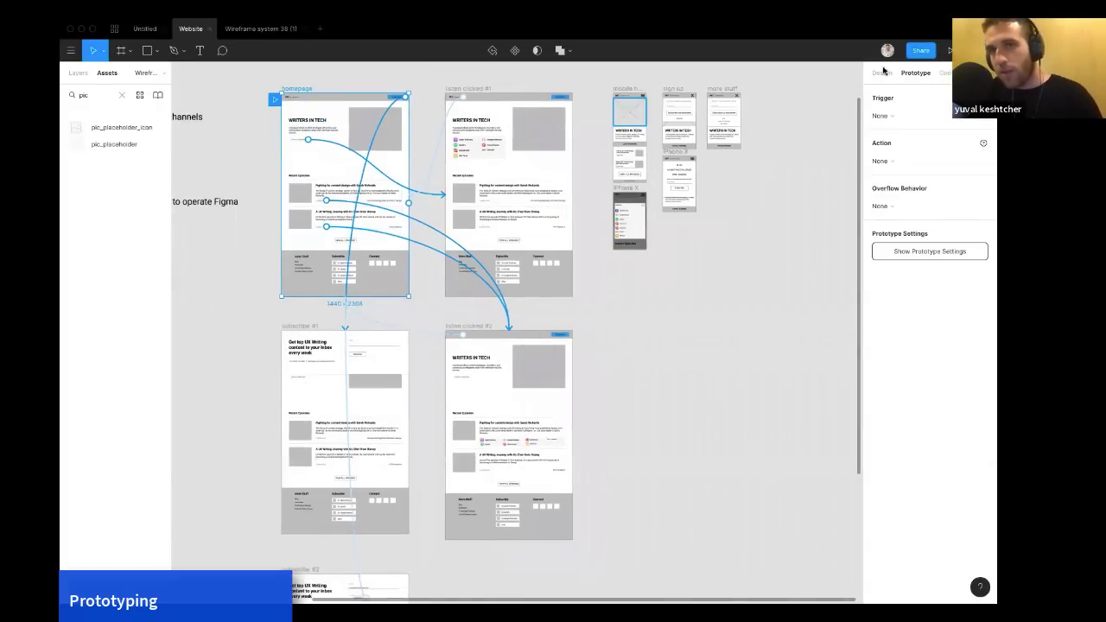
click(948, 50)
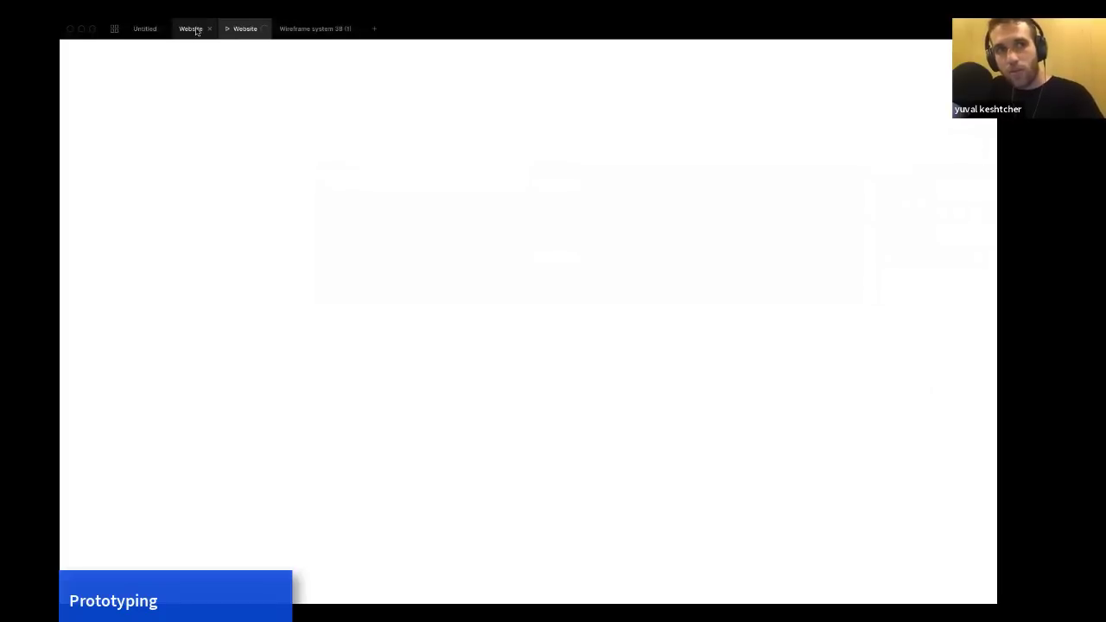
click(191, 28)
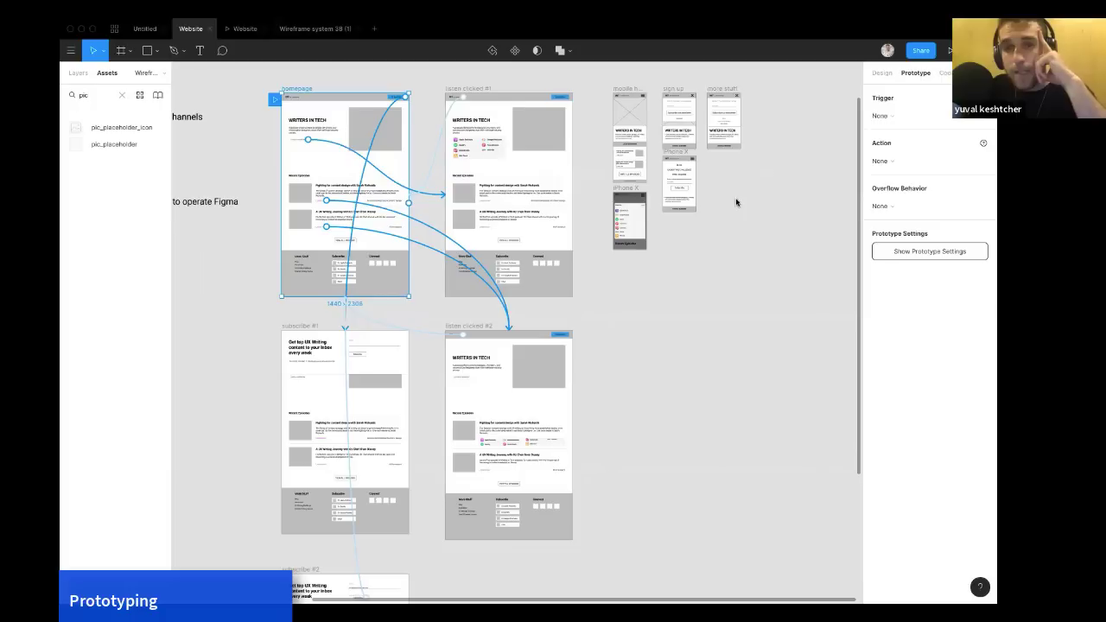
click(243, 31)
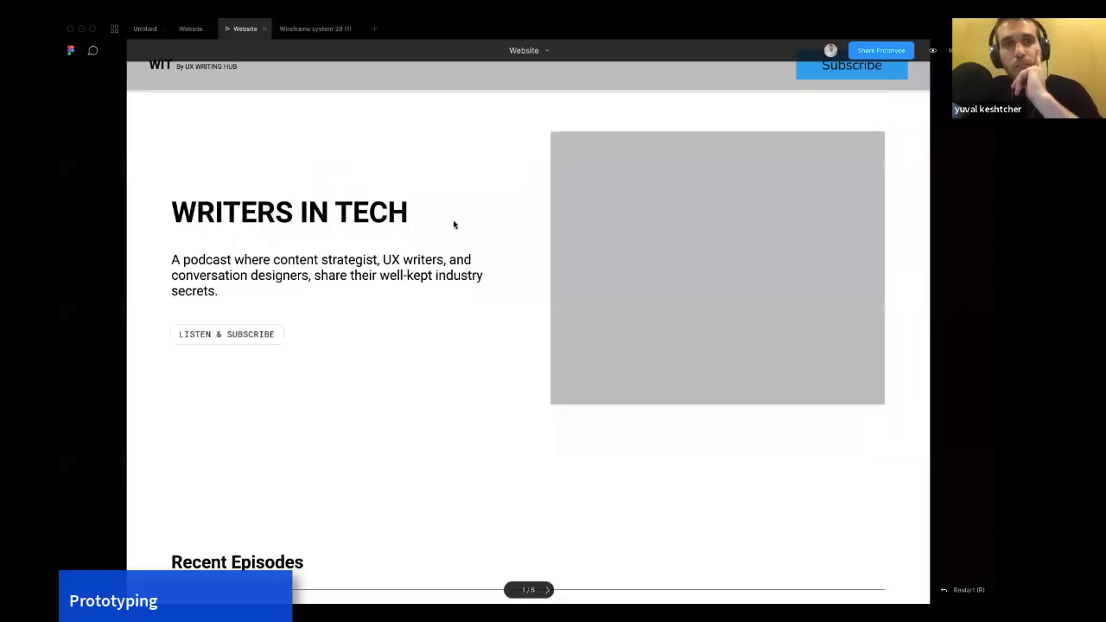
Scroll through the homepage prototype and test the Subscribe button's interaction.
scroll(454, 225, down, 2)
scroll(454, 225, up, 2)
scroll(454, 225, down, 1)
scroll(402, 205, up, 1)
scroll(403, 199, down, 2)
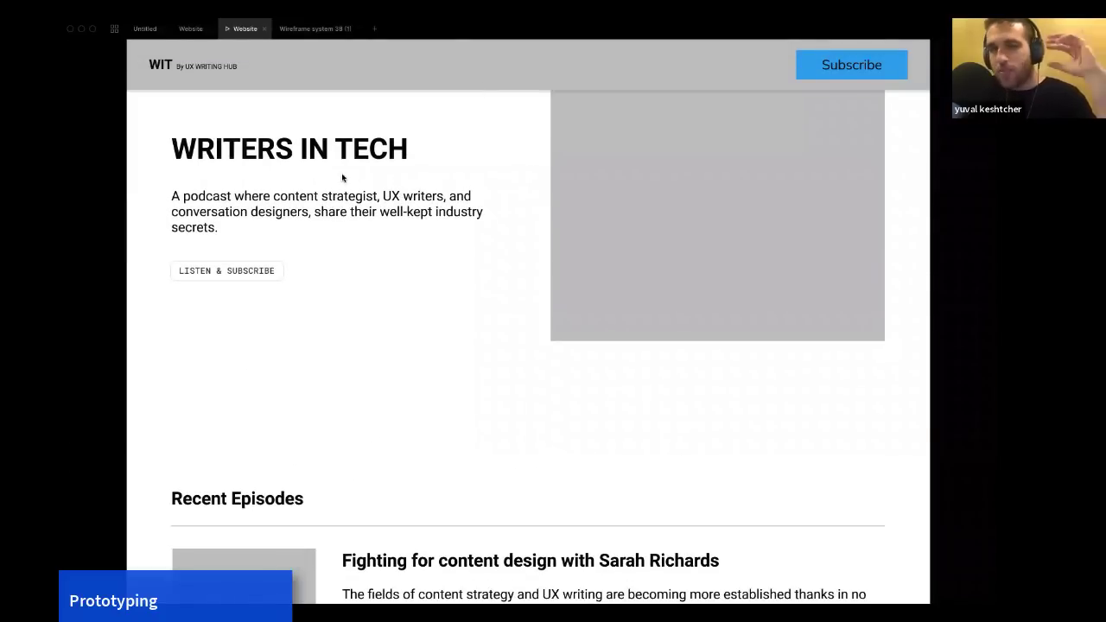
scroll(342, 176, down, 1)
scroll(342, 177, down, 1)
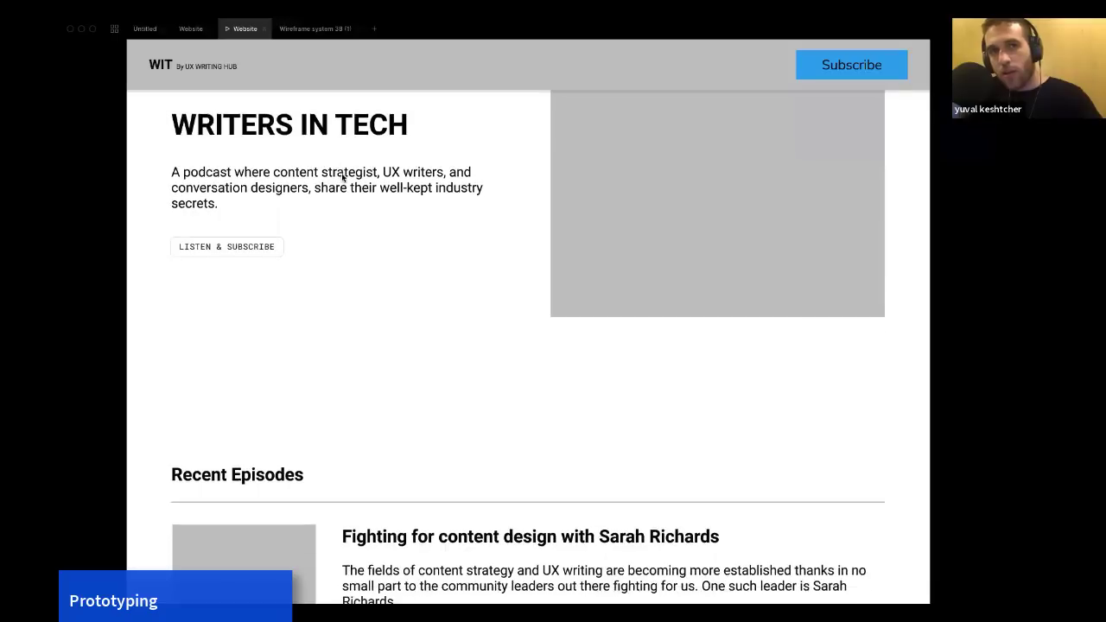
scroll(427, 168, up, 2)
scroll(454, 210, down, 2)
scroll(455, 209, up, 3)
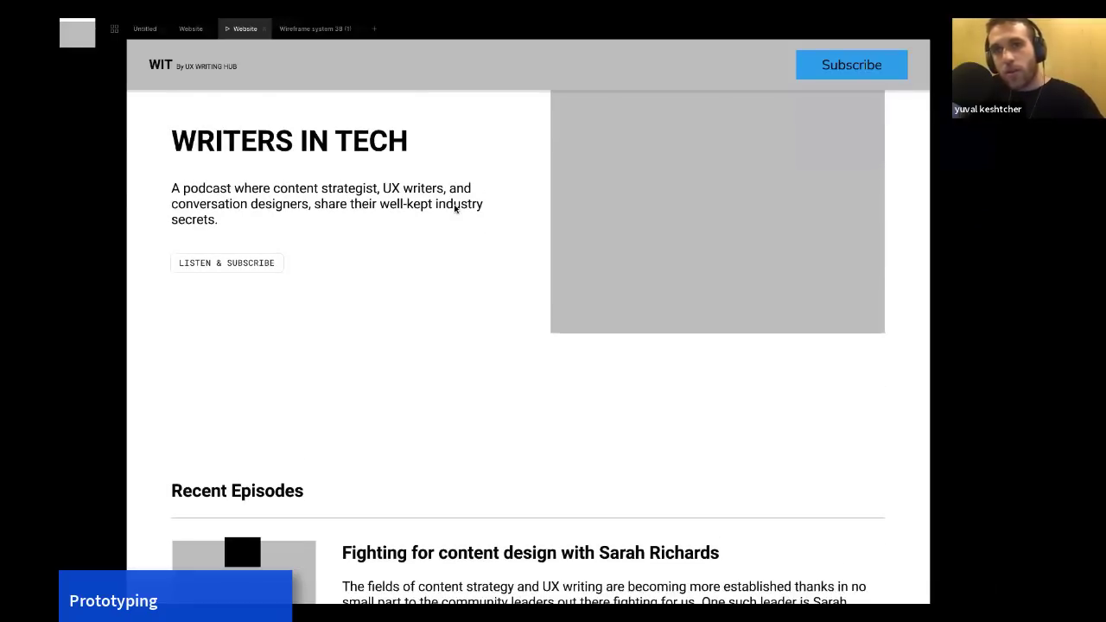
click(455, 212)
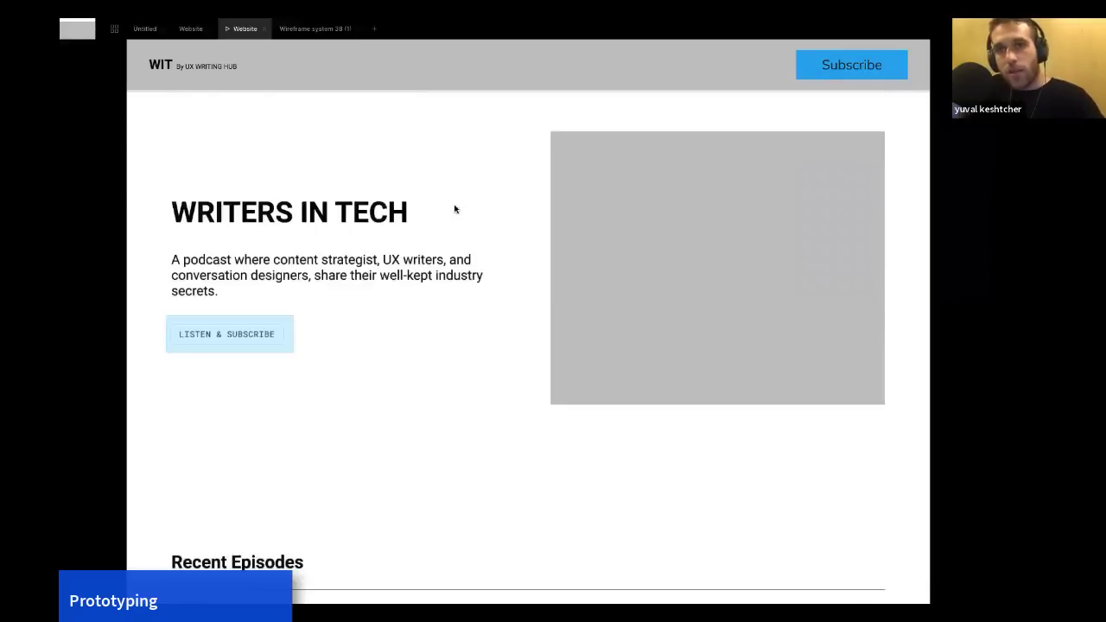
click(845, 67)
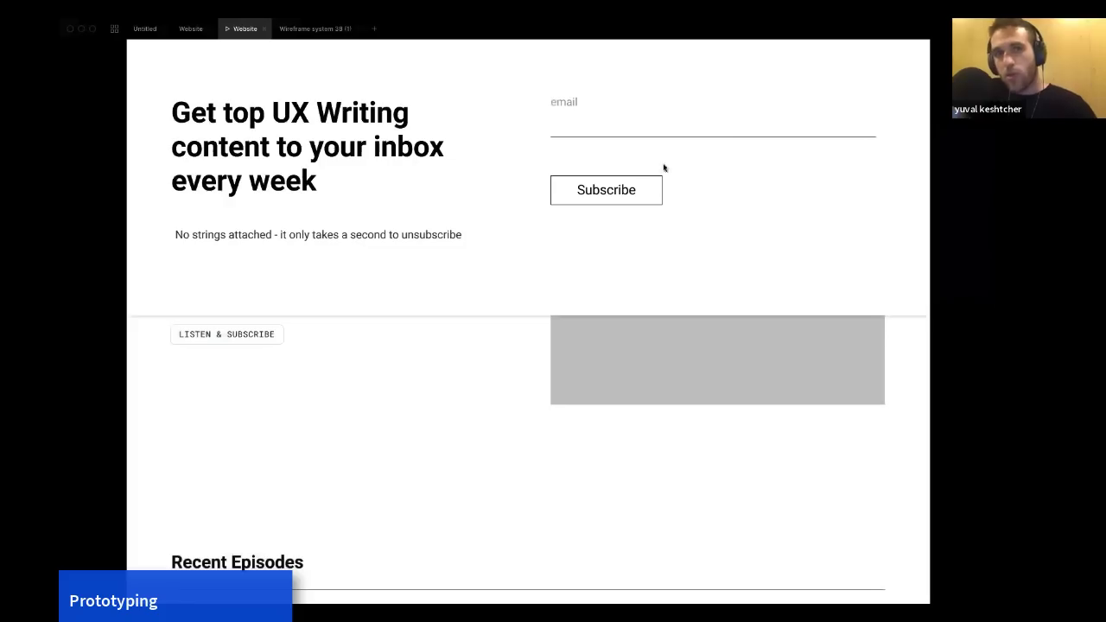
Test the subscribe overlay by filling the email field with the presenter's e-mail and submitting it with Subscribe.
click(587, 140)
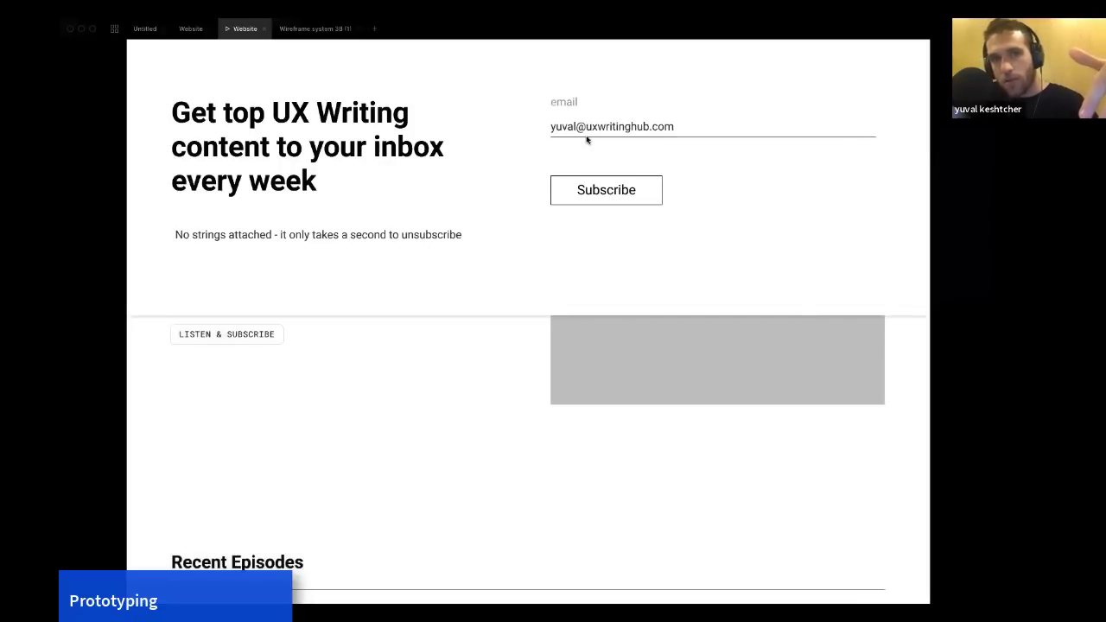
click(585, 190)
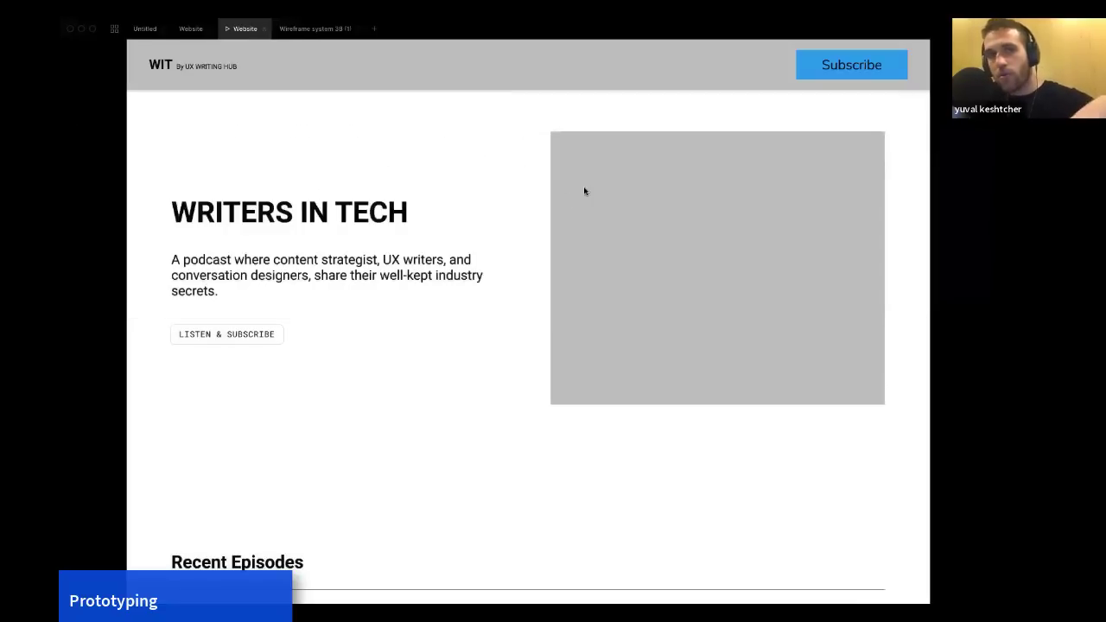
scroll(481, 253, down, 1)
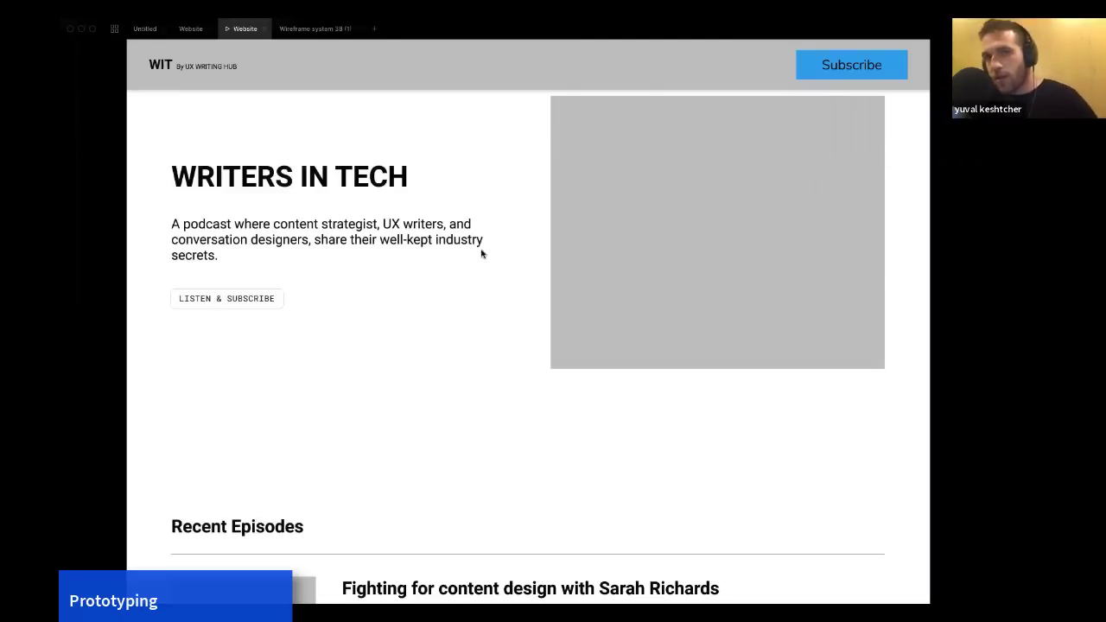
scroll(481, 250, up, 1)
click(482, 251)
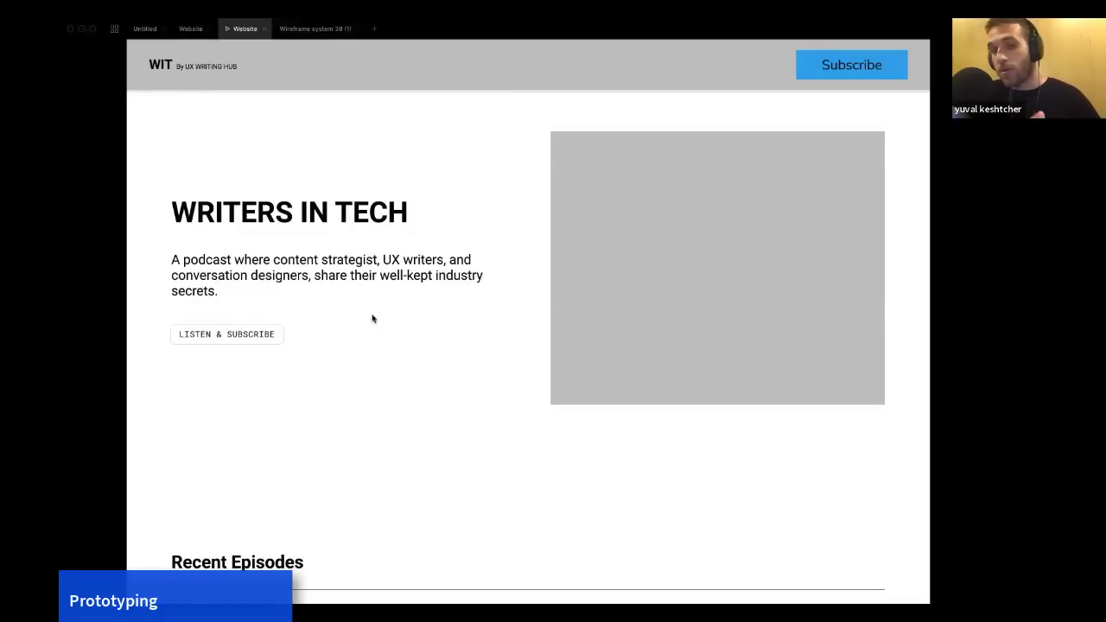
Test the hero section's Listen & Subscribe button to reveal the list of podcast platforms.
click(250, 338)
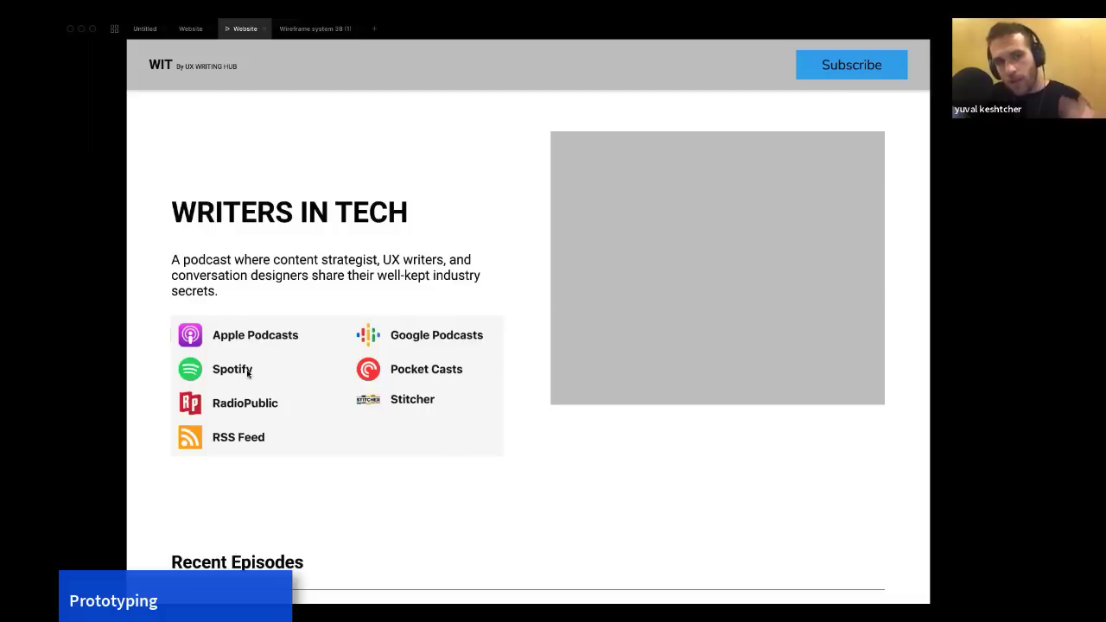
scroll(248, 373, down, 1)
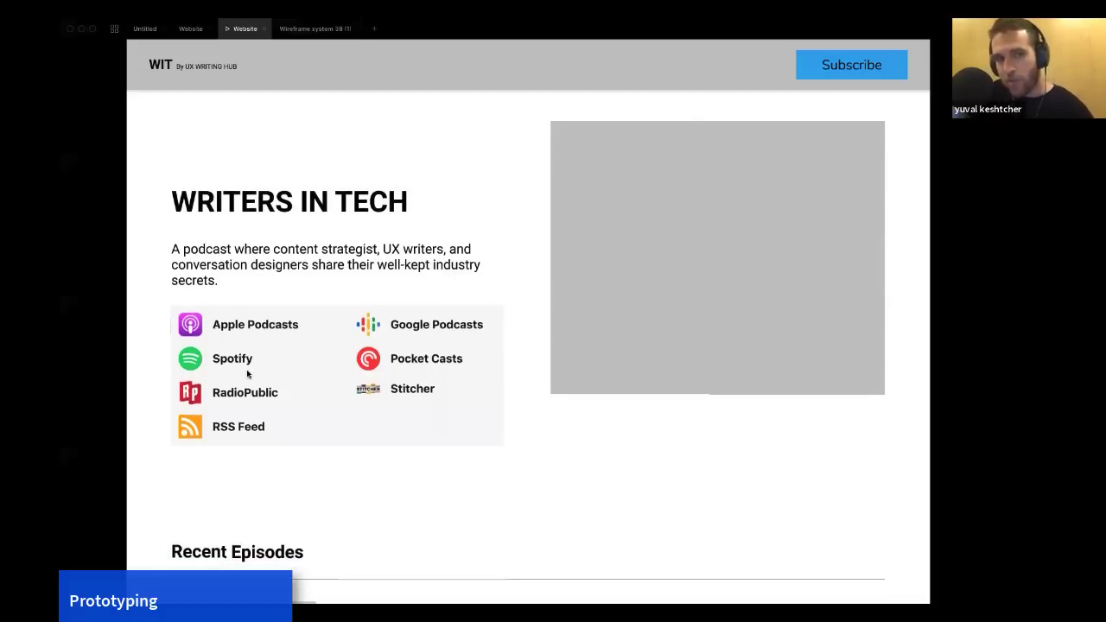
scroll(247, 374, down, 1)
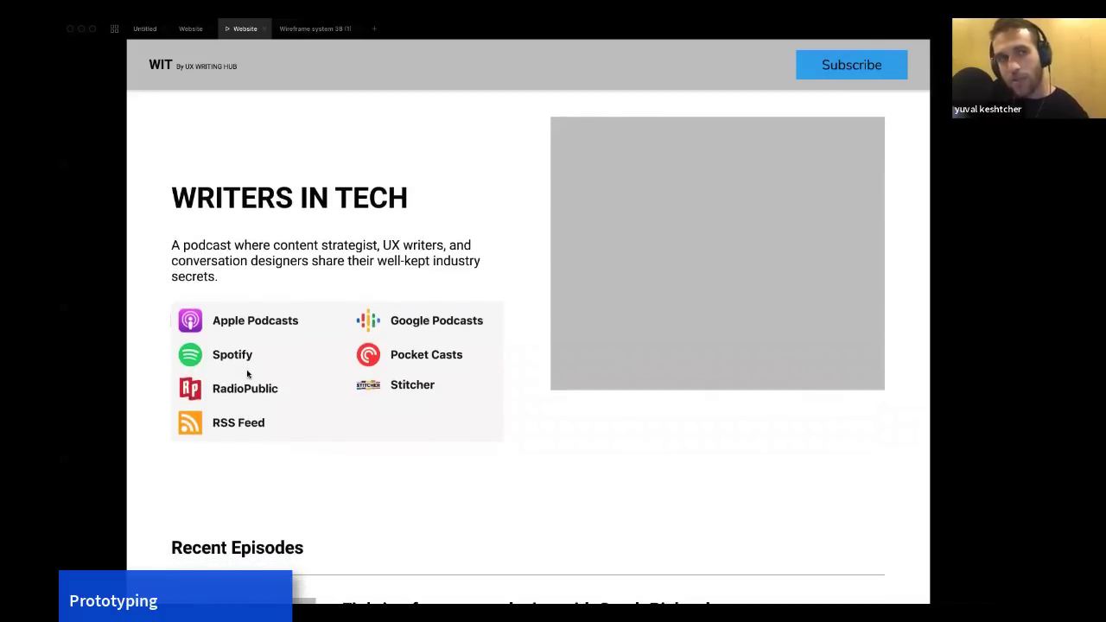
scroll(248, 374, up, 1)
click(215, 149)
scroll(184, 107, down, 1)
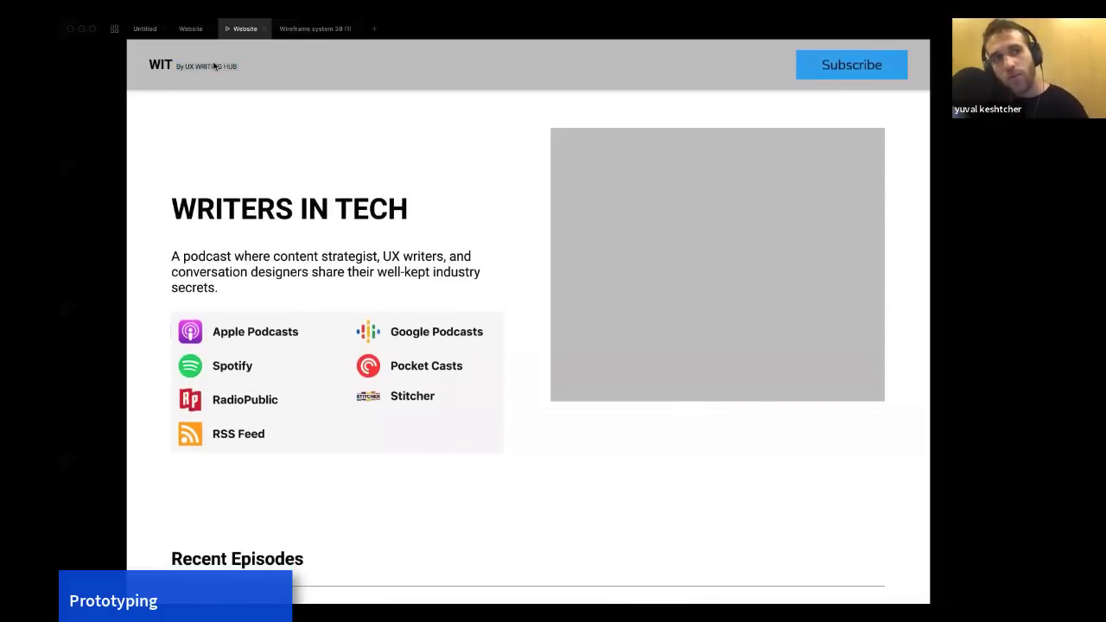
scroll(285, 288, down, 5)
click(438, 303)
Scroll to Recent Episodes and test the first episode's Listen now link that expands its platform links.
scroll(438, 302, down, 2)
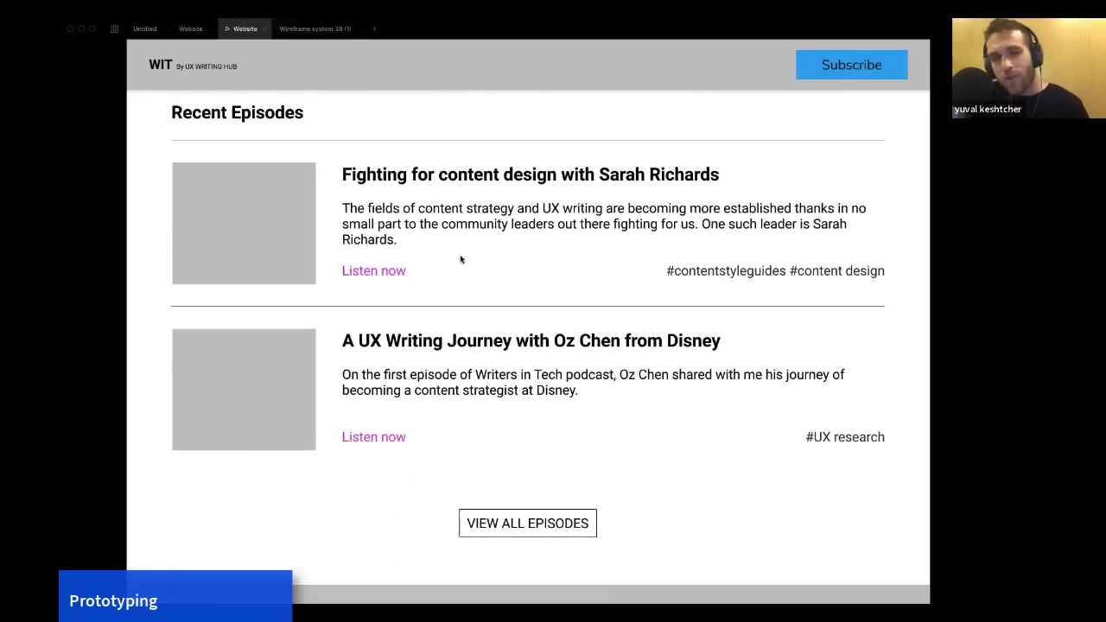
scroll(447, 259, down, 1)
scroll(447, 259, down, 1)
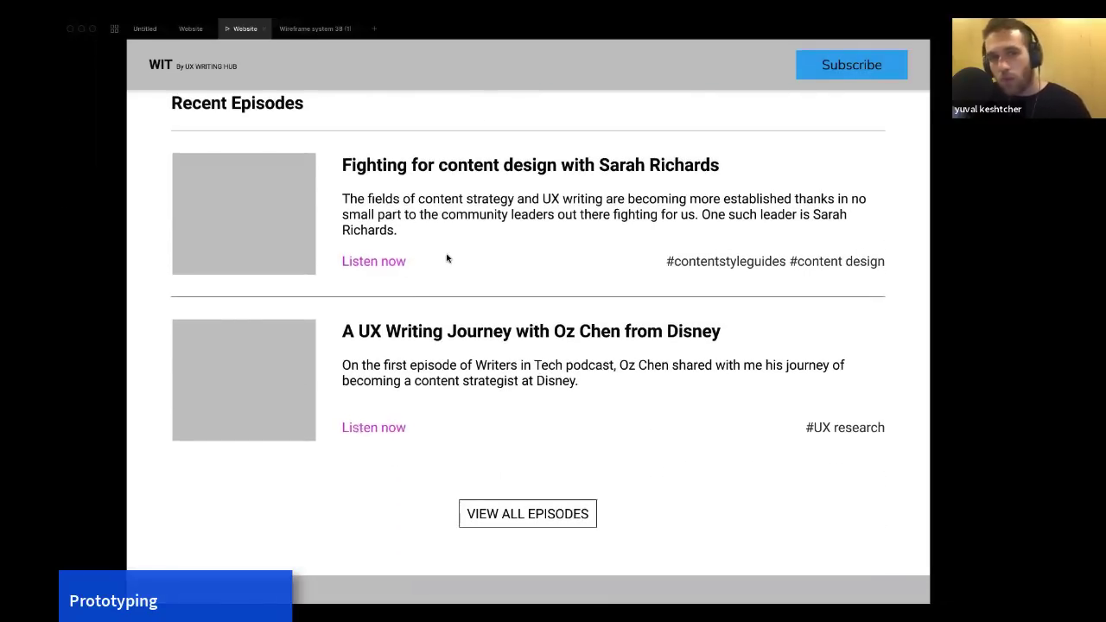
click(367, 261)
scroll(450, 367, down, 3)
scroll(450, 367, down, 3)
scroll(547, 400, down, 3)
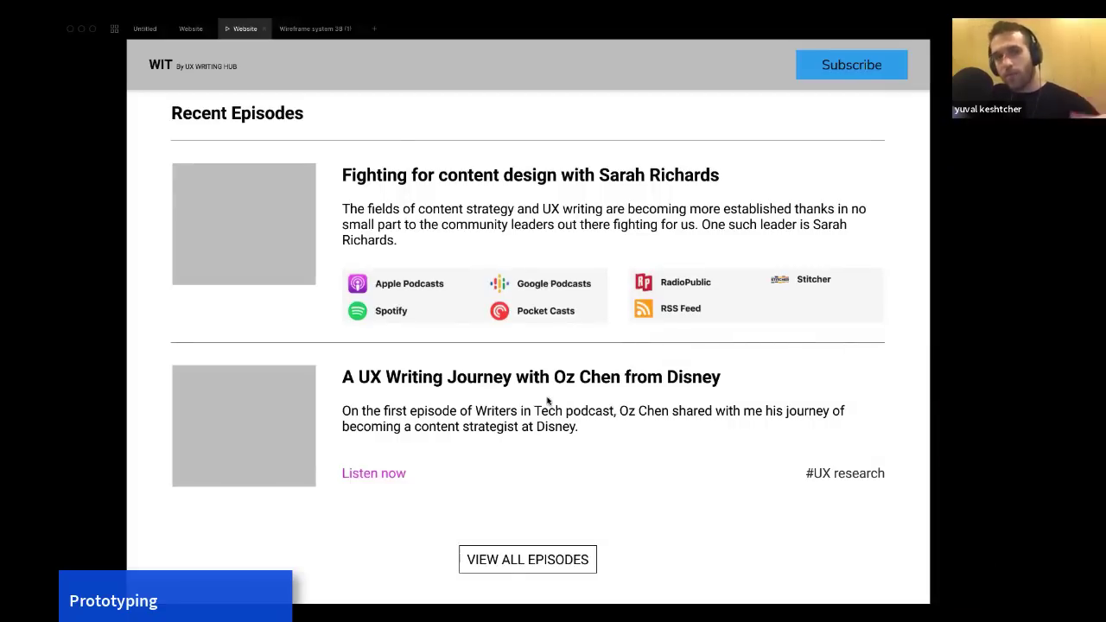
scroll(548, 400, down, 1)
scroll(547, 400, down, 3)
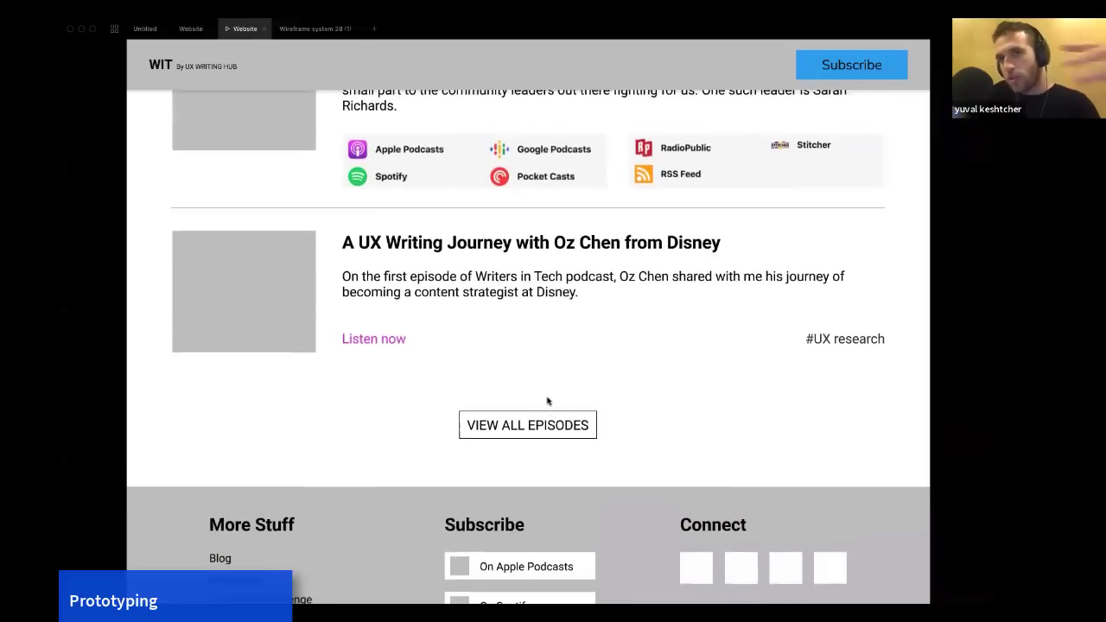
scroll(547, 400, up, 6)
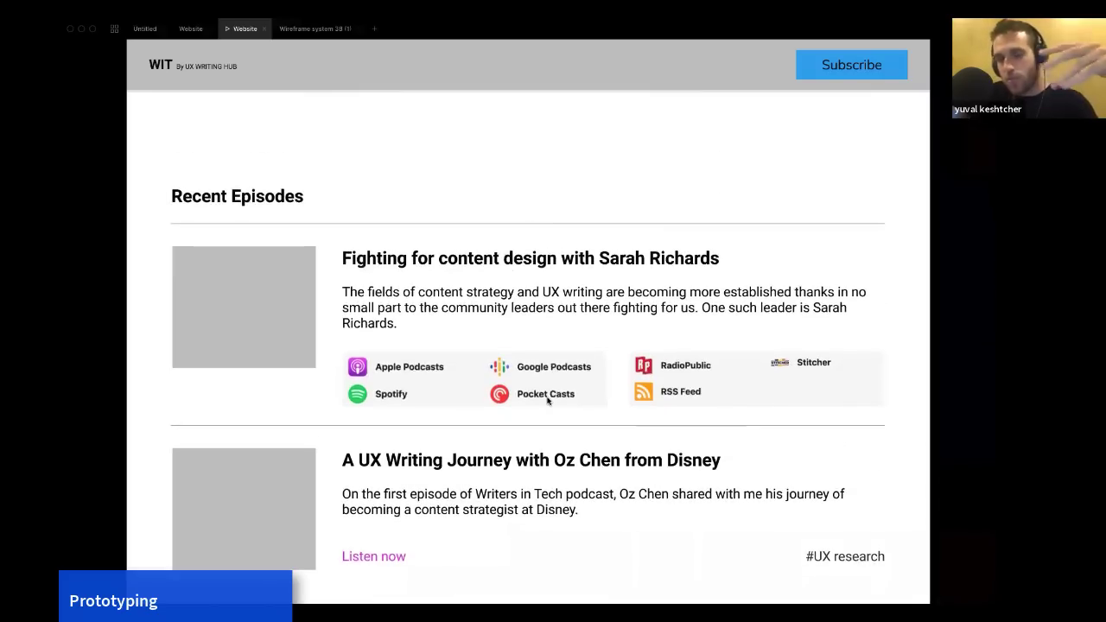
scroll(547, 400, up, 10)
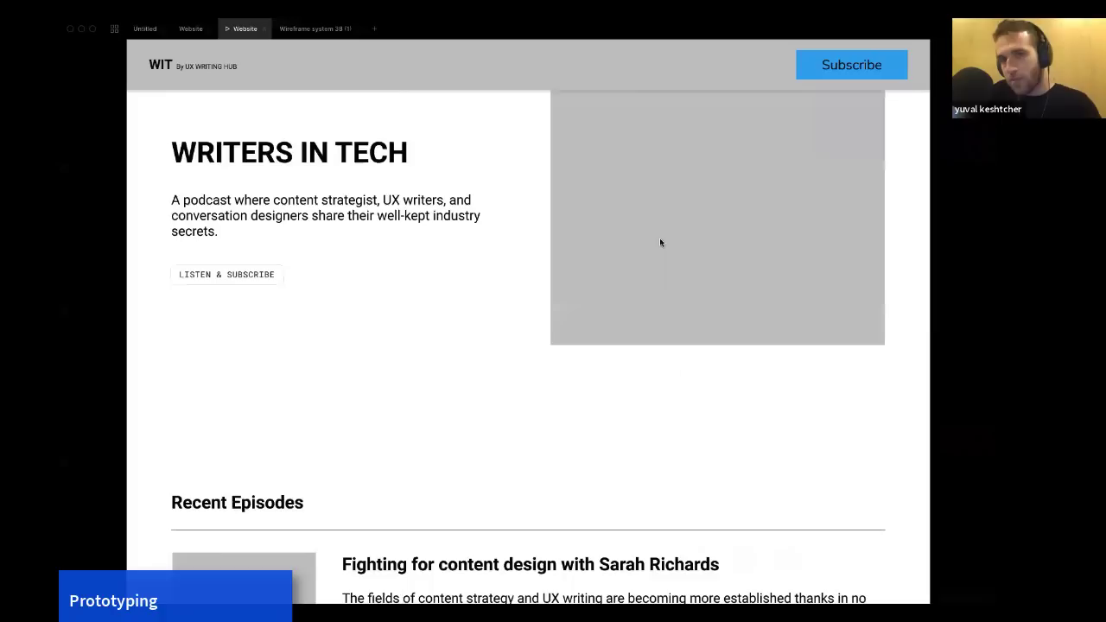
Reopen the subscribe overlay from the header Subscribe button and activate its email field.
click(821, 67)
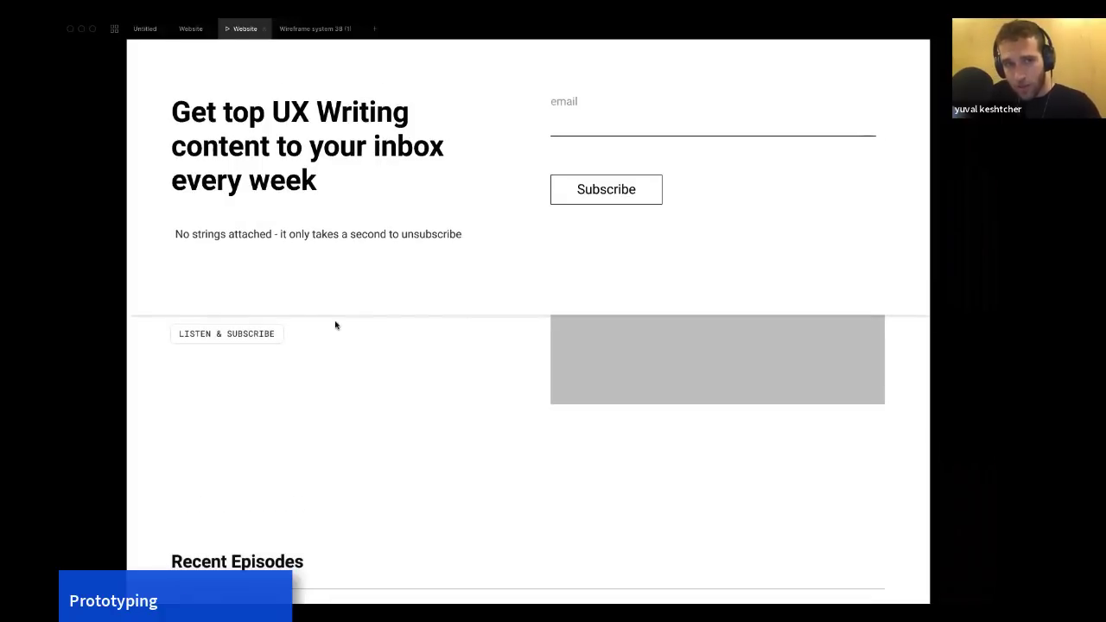
click(663, 138)
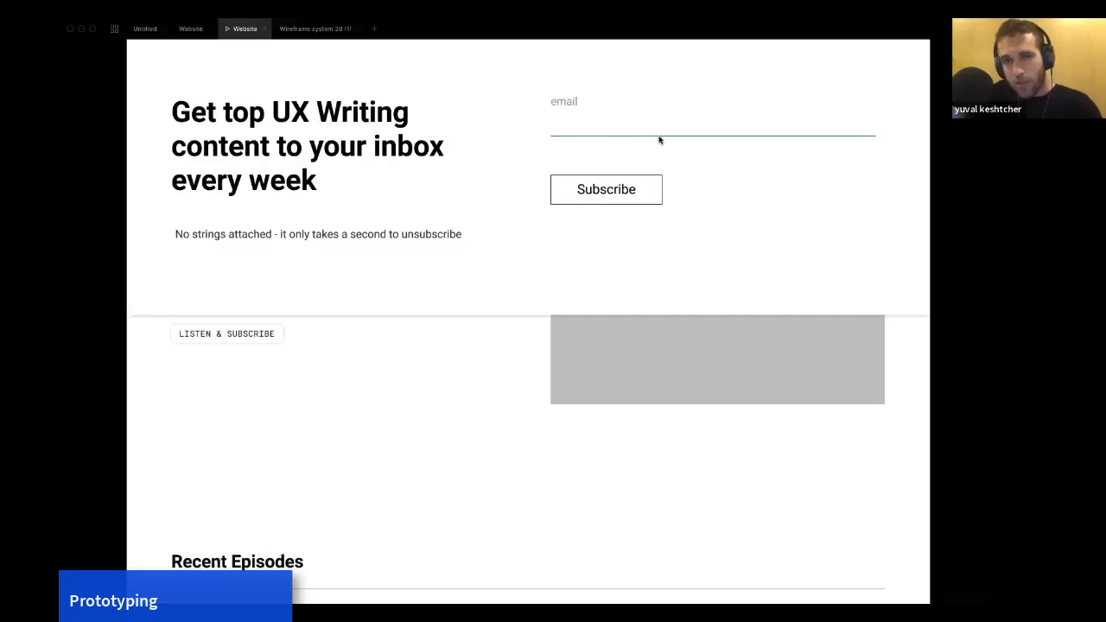
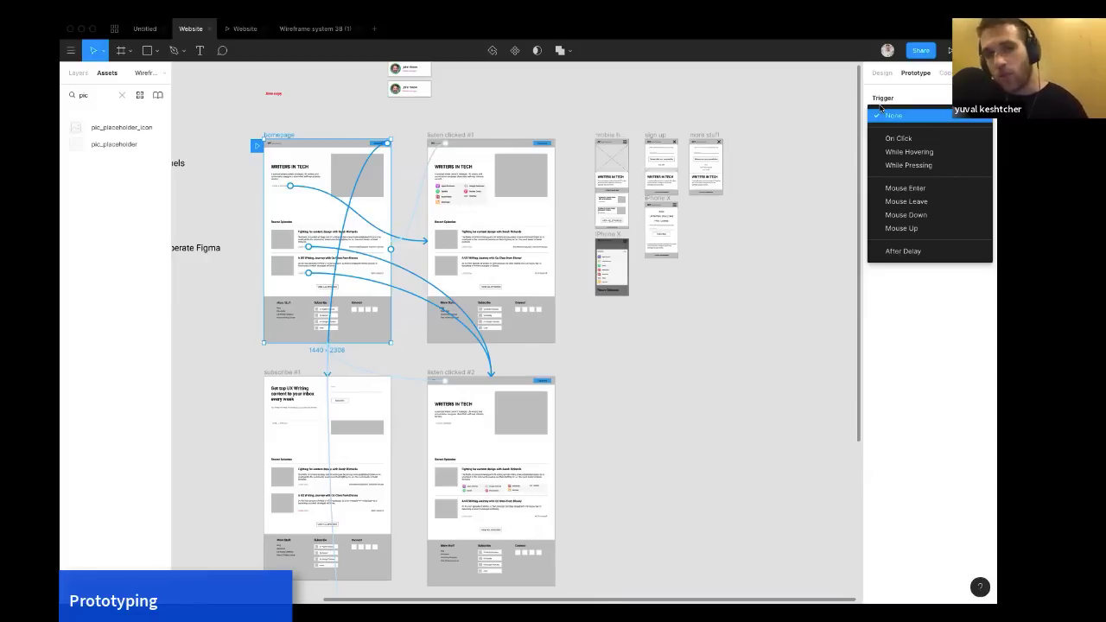
click(891, 116)
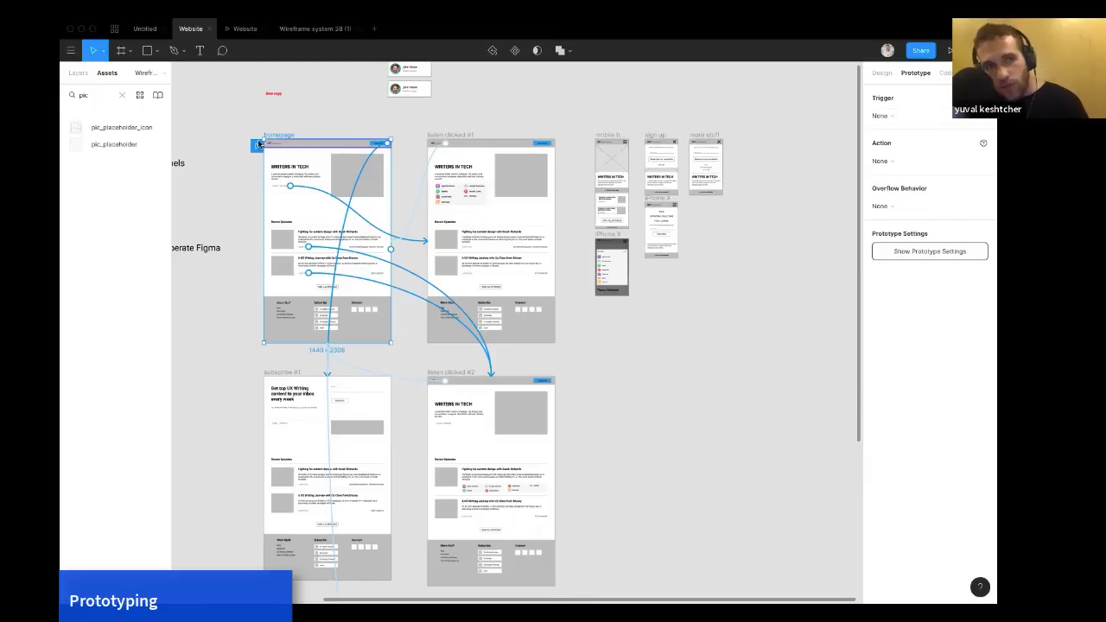
scroll(252, 147, up, 5)
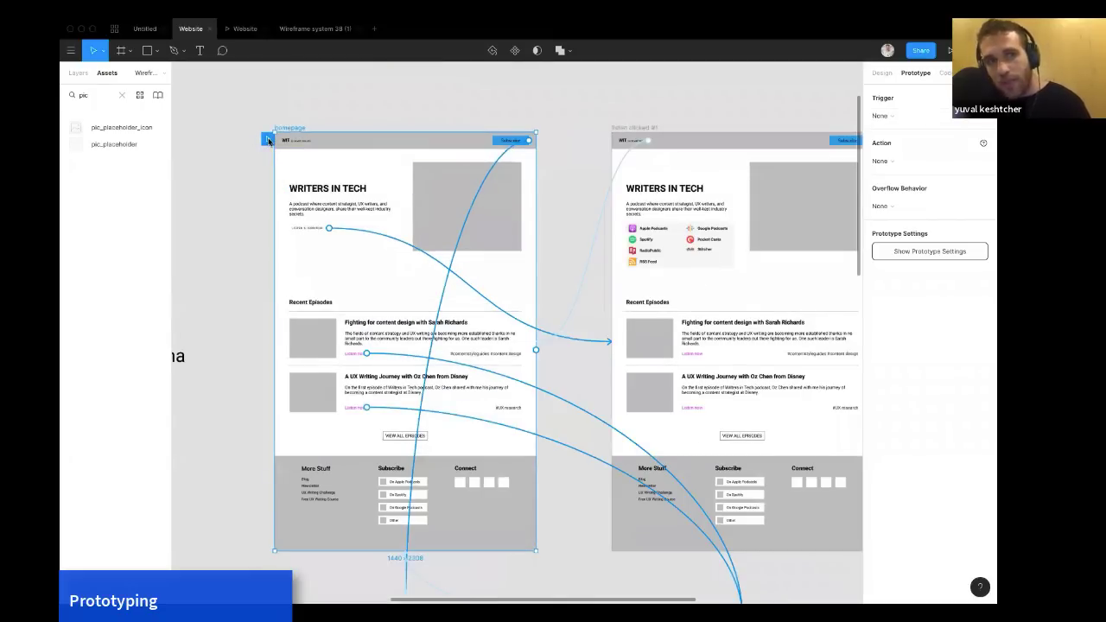
scroll(269, 151, down, 3)
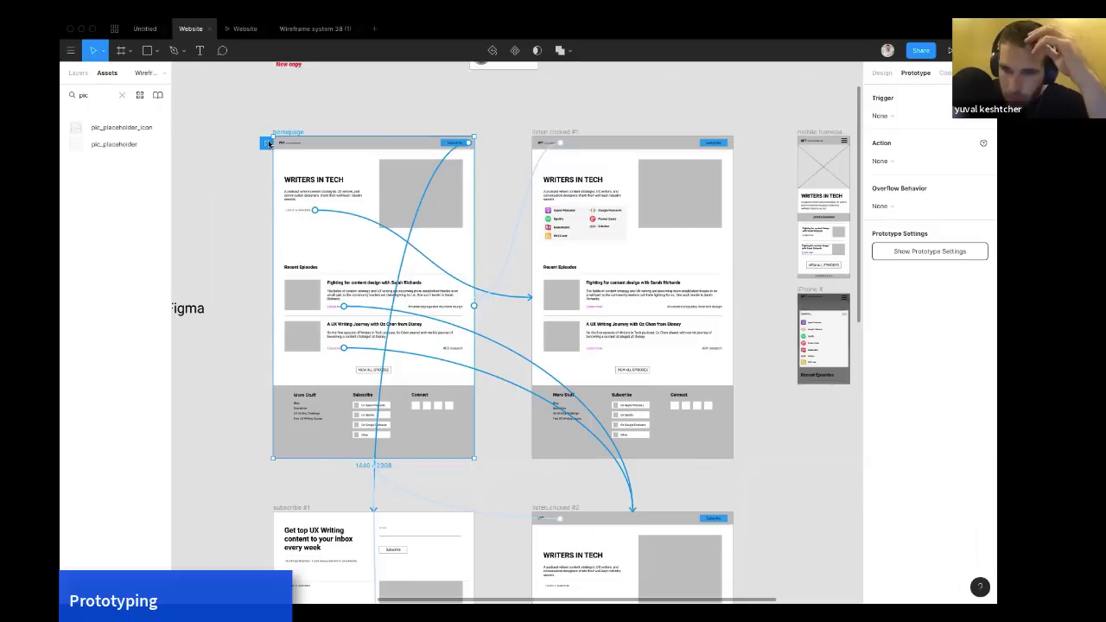
scroll(383, 194, right, 2)
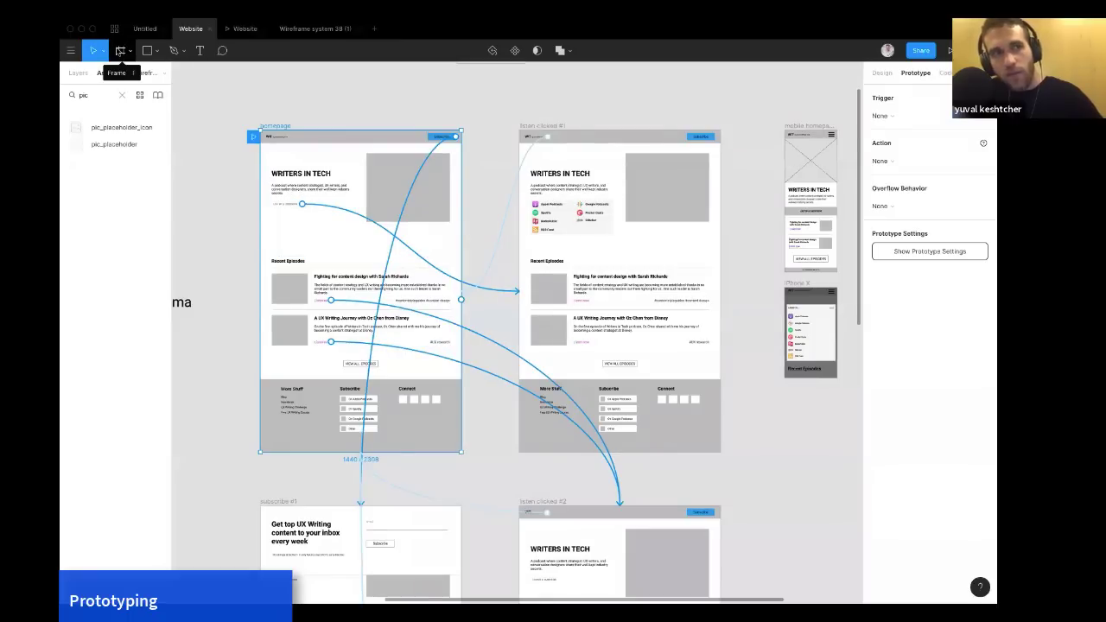
click(120, 50)
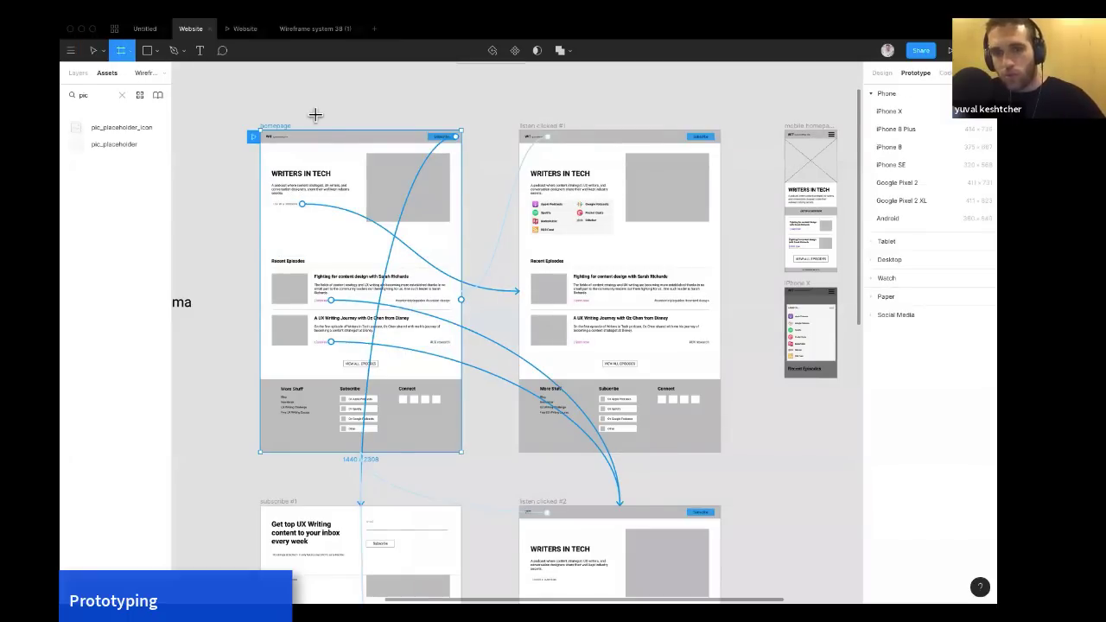
key(Escape)
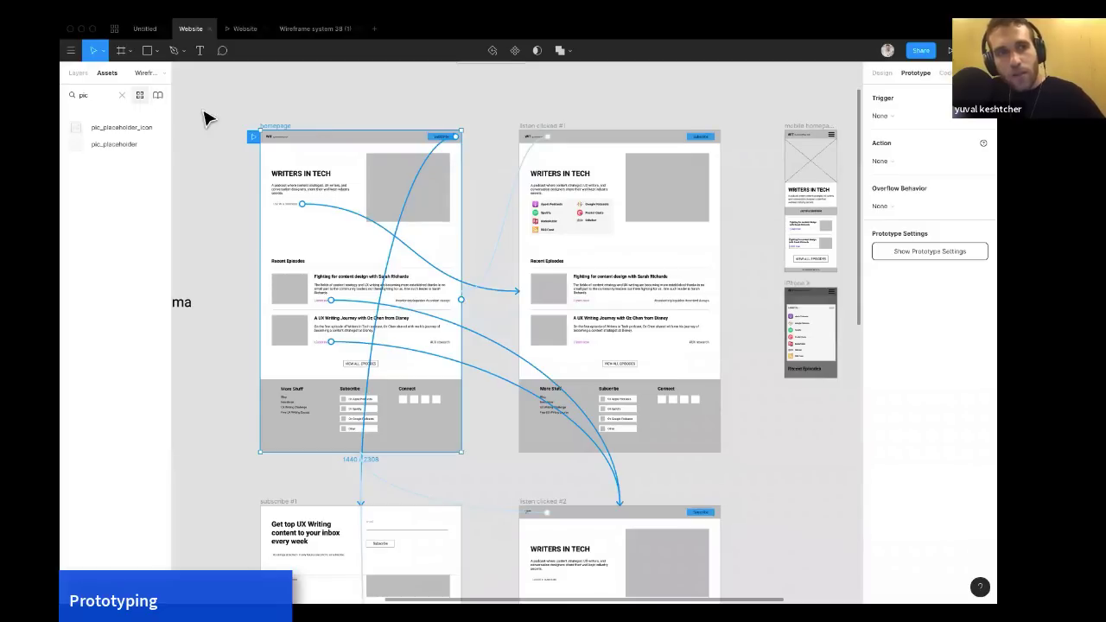
Browse the Inspiration, Design and Wireframe styleguide pages and return to the Wireframes page.
click(286, 115)
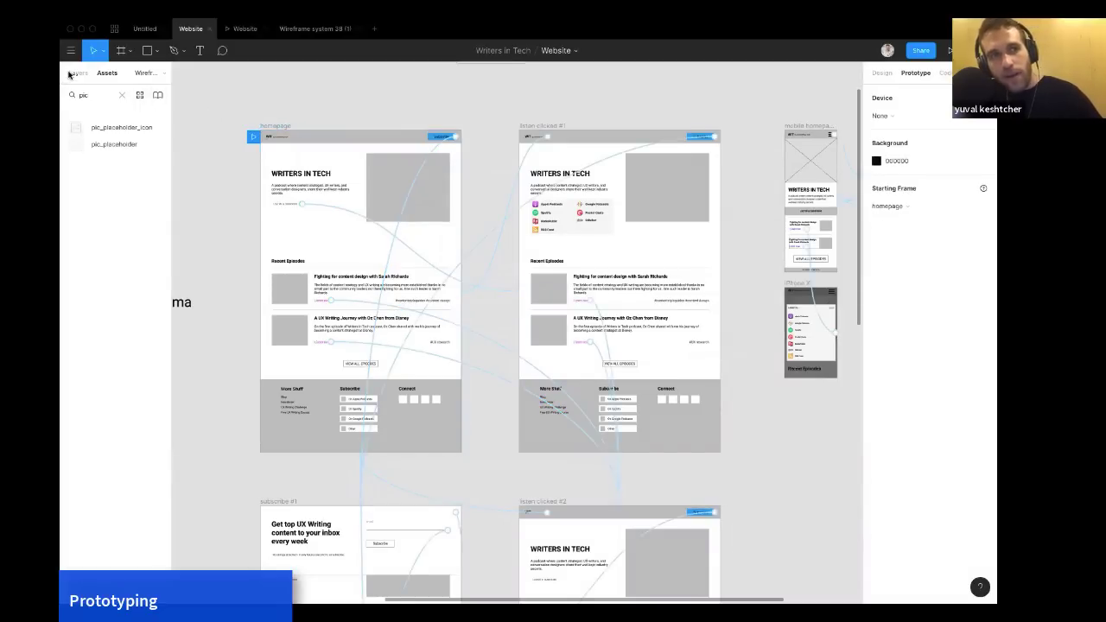
click(71, 73)
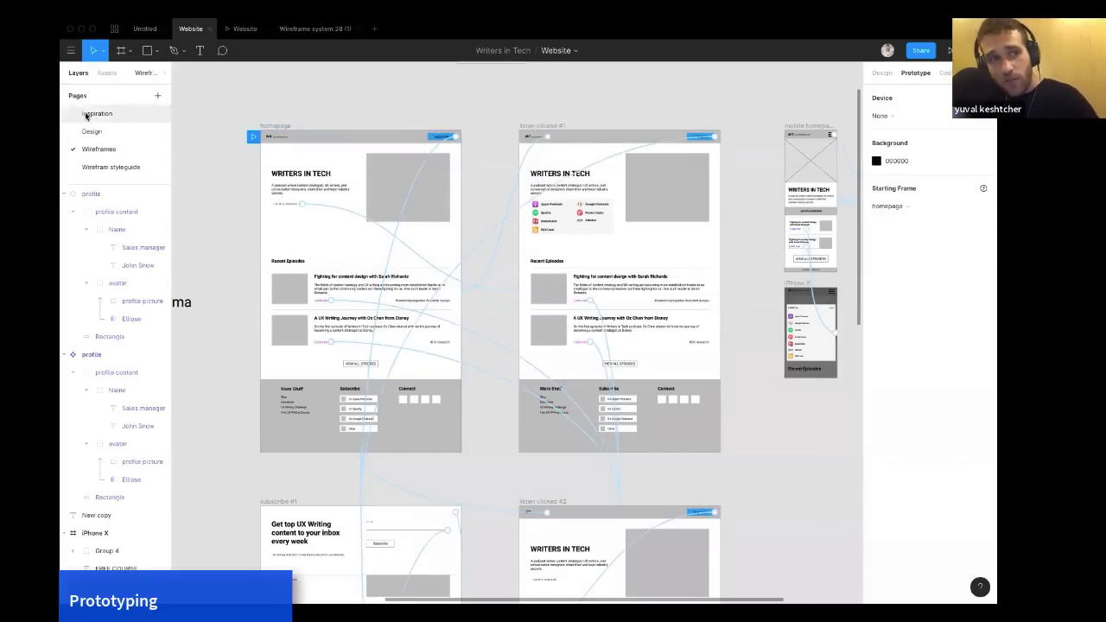
click(87, 116)
click(88, 132)
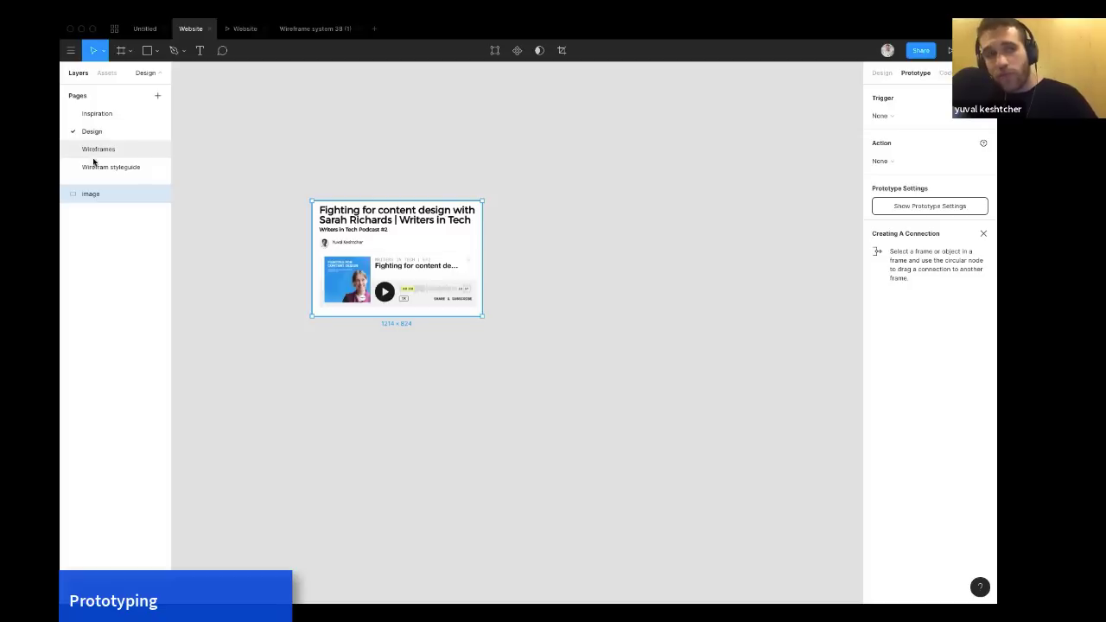
click(95, 168)
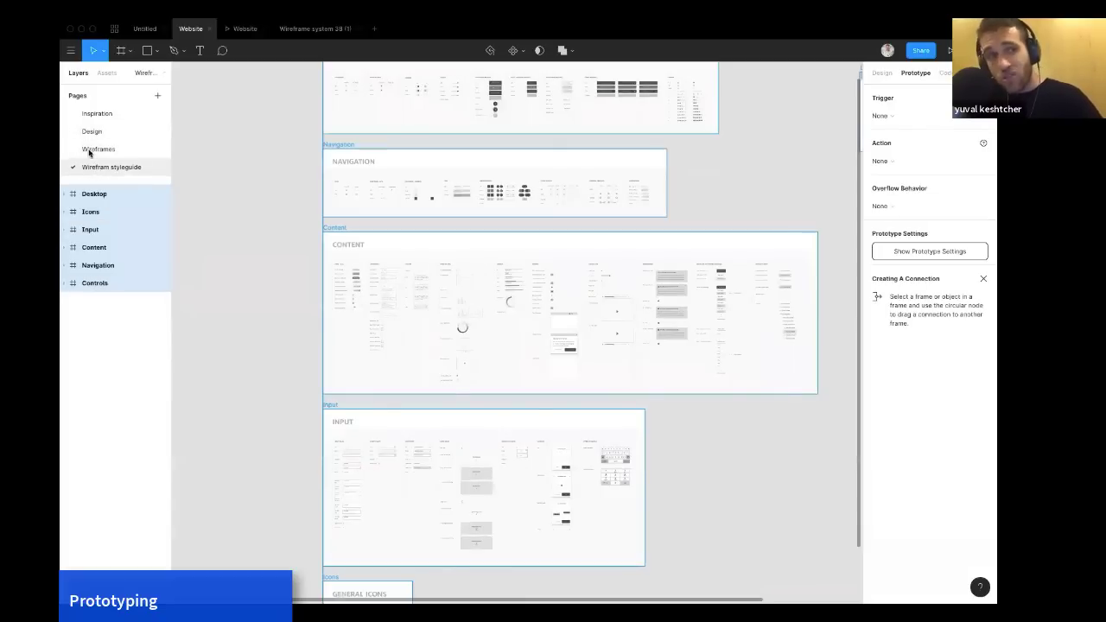
click(90, 150)
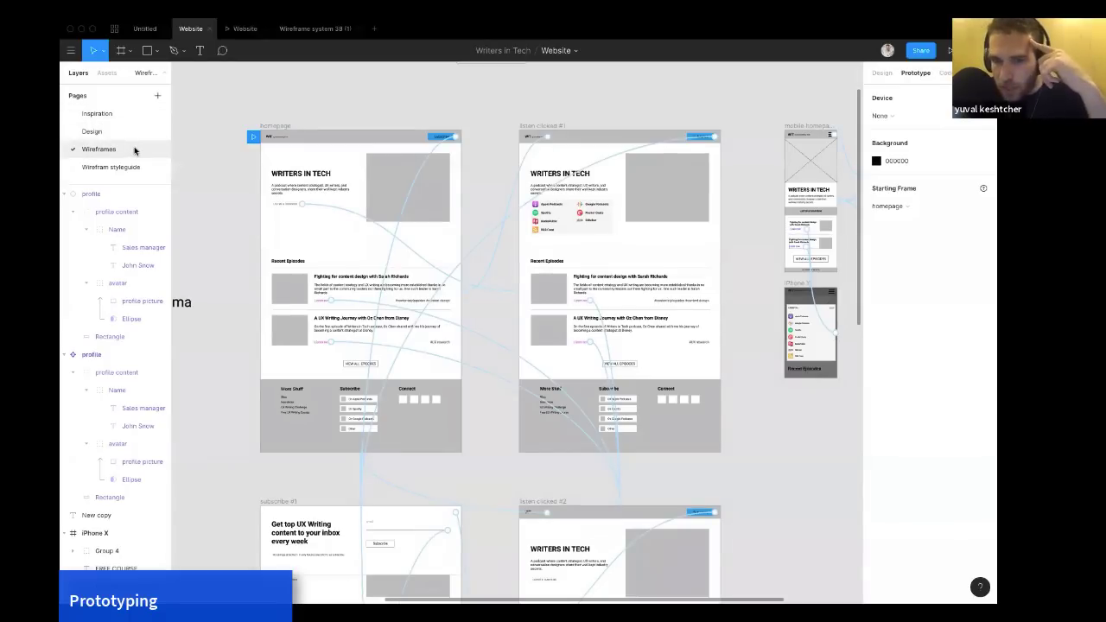
scroll(224, 177, down, 1)
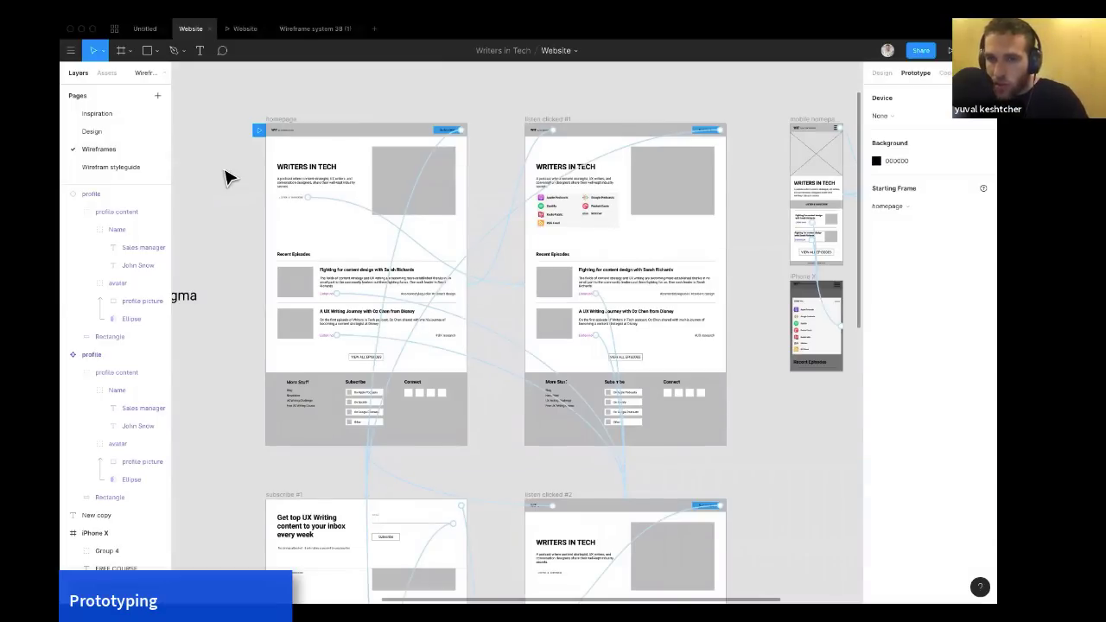
scroll(316, 111, up, 2)
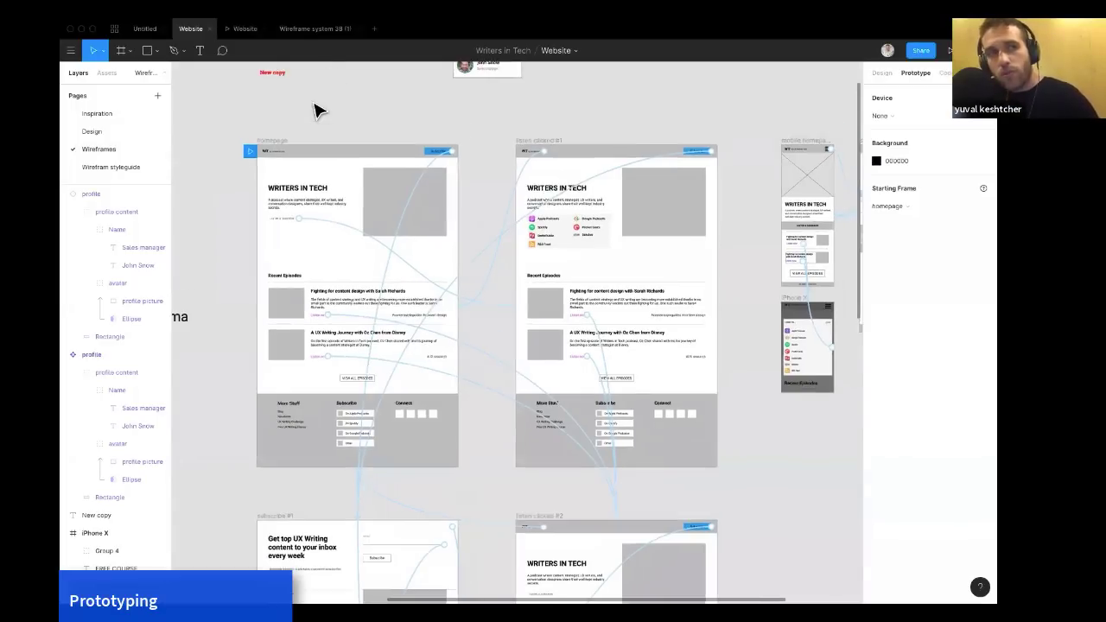
scroll(316, 110, down, 5)
scroll(493, 183, up, 2)
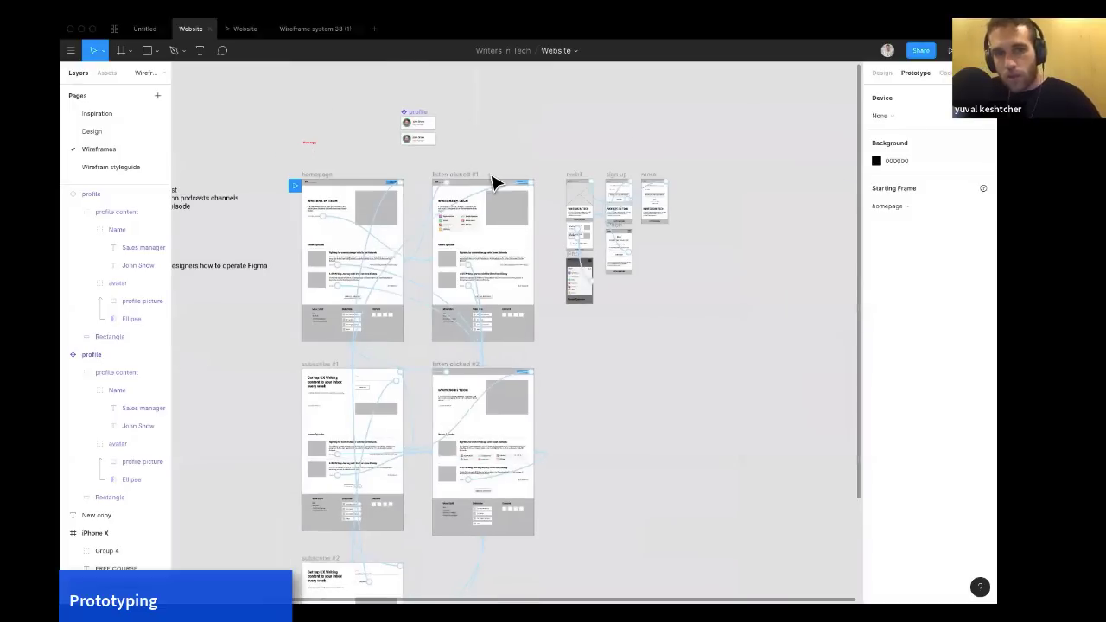
scroll(492, 183, right, 4)
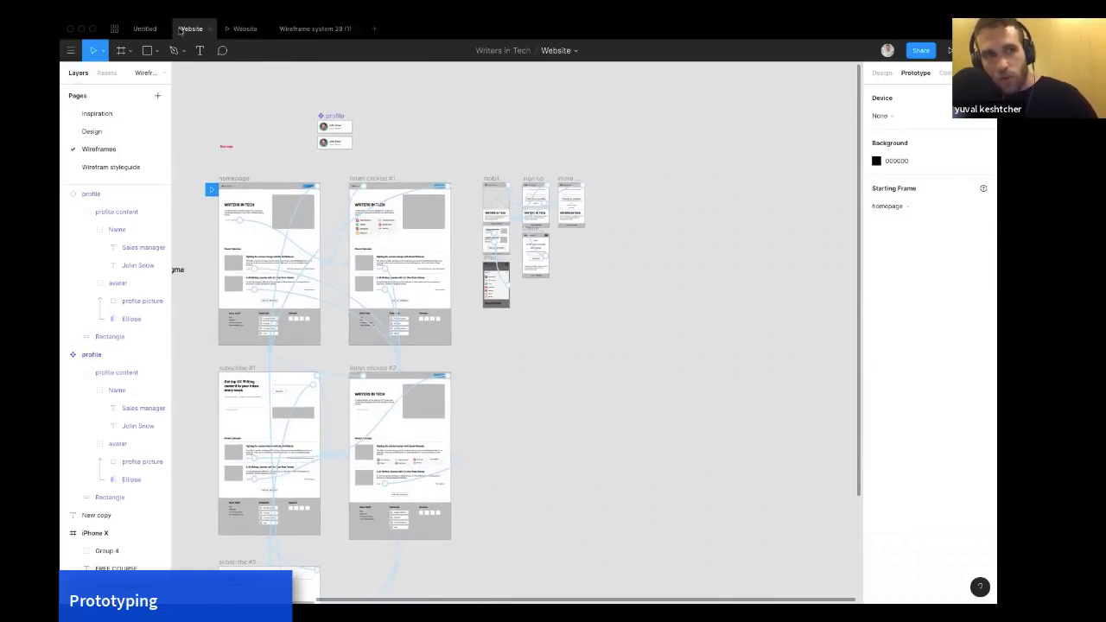
Create a Desktop 1440 × 1024 frame and move it beside the listen clicked #2 frame.
click(130, 51)
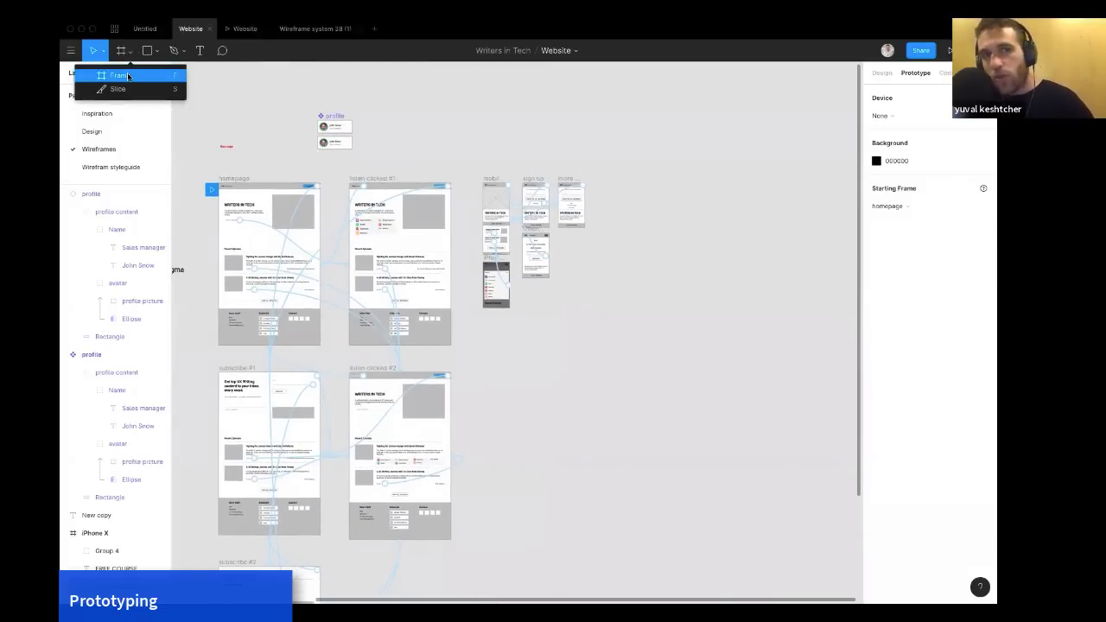
click(128, 77)
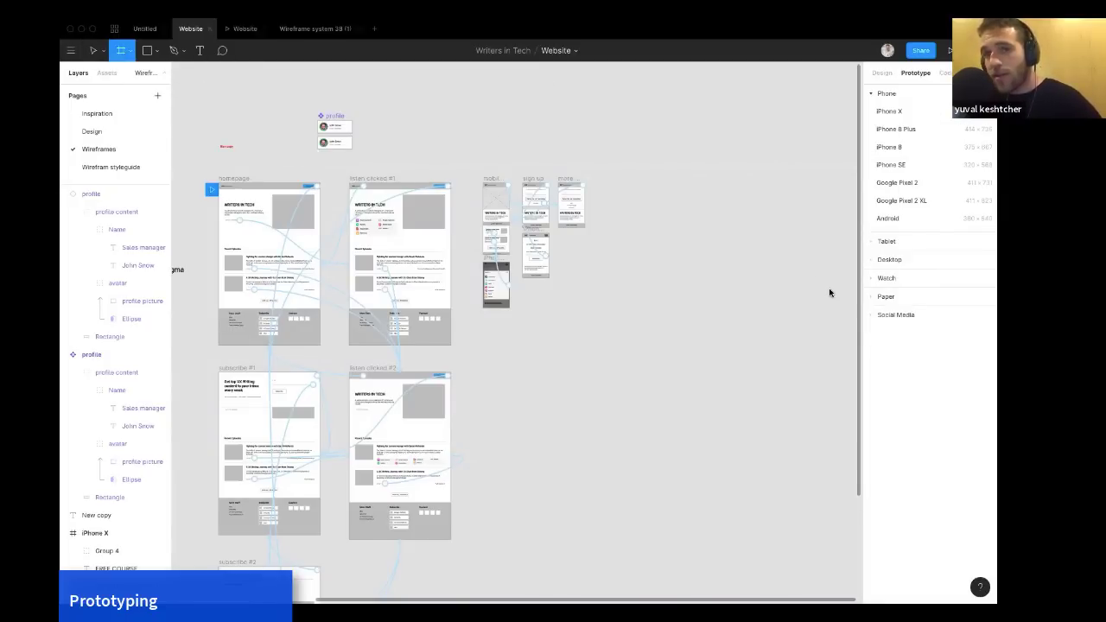
click(903, 244)
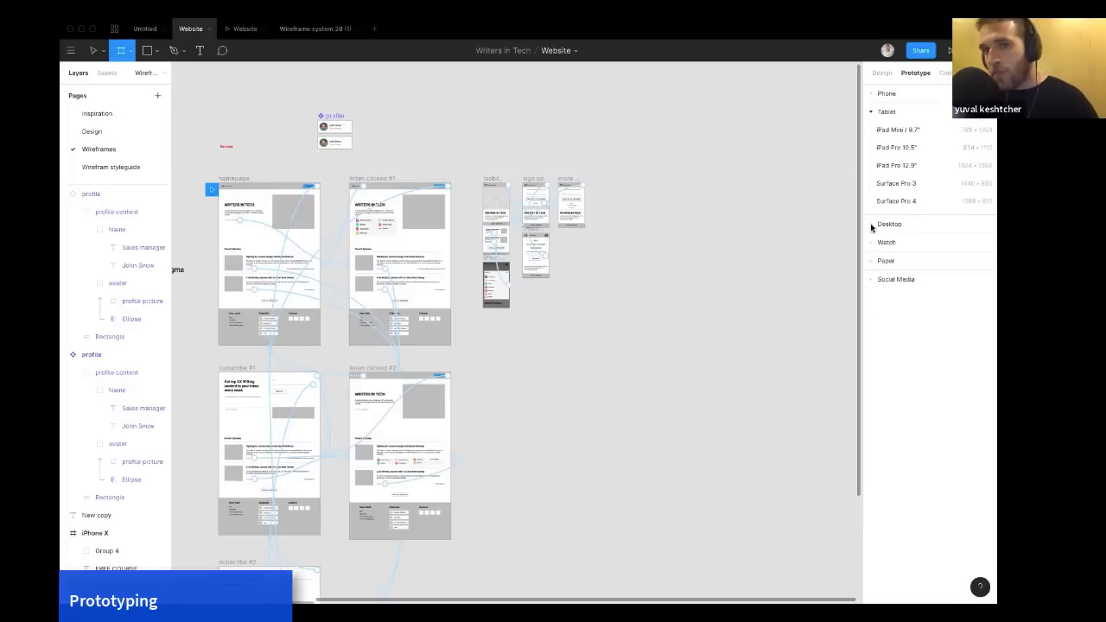
click(871, 227)
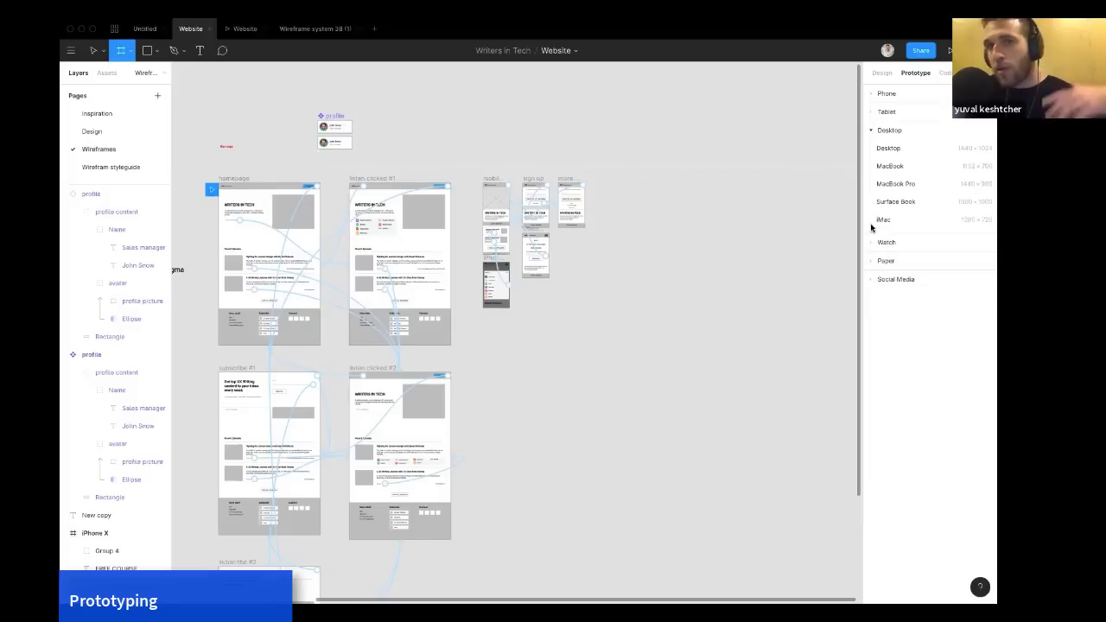
click(897, 149)
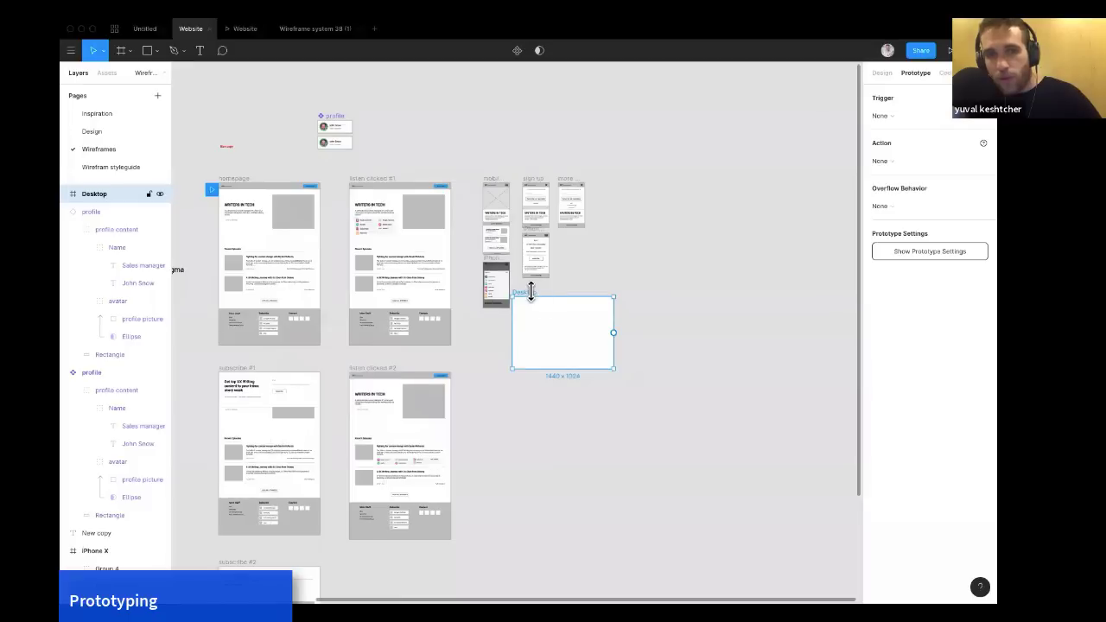
drag(532, 301, 503, 376)
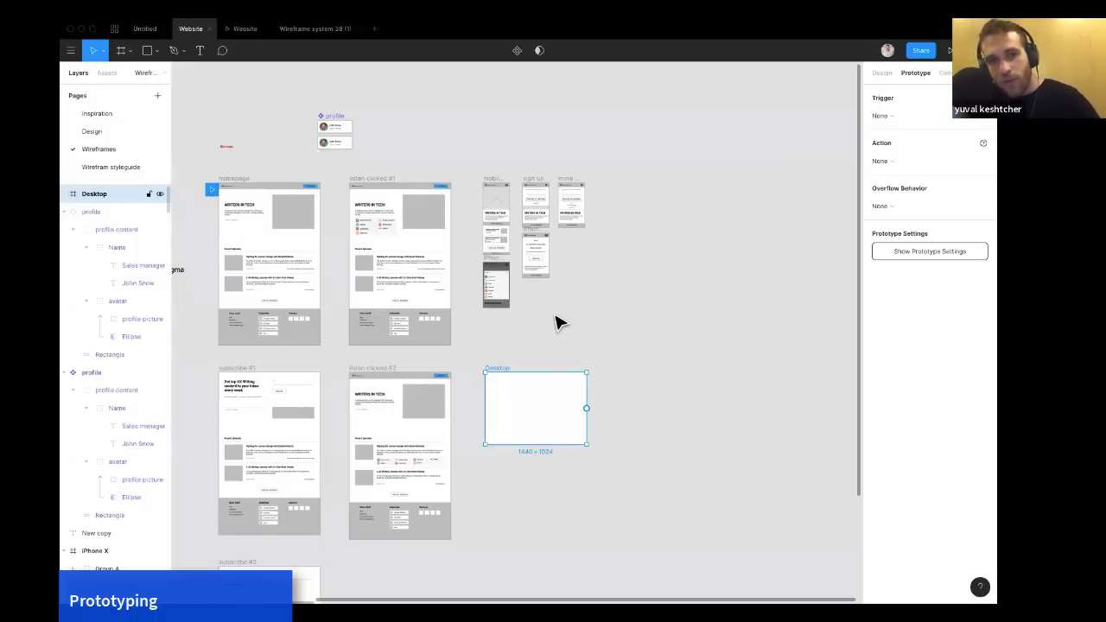
Draw a 192 × 192 rectangle inside the Desktop frame and duplicate it into a row of three.
key(Escape)
key(r)
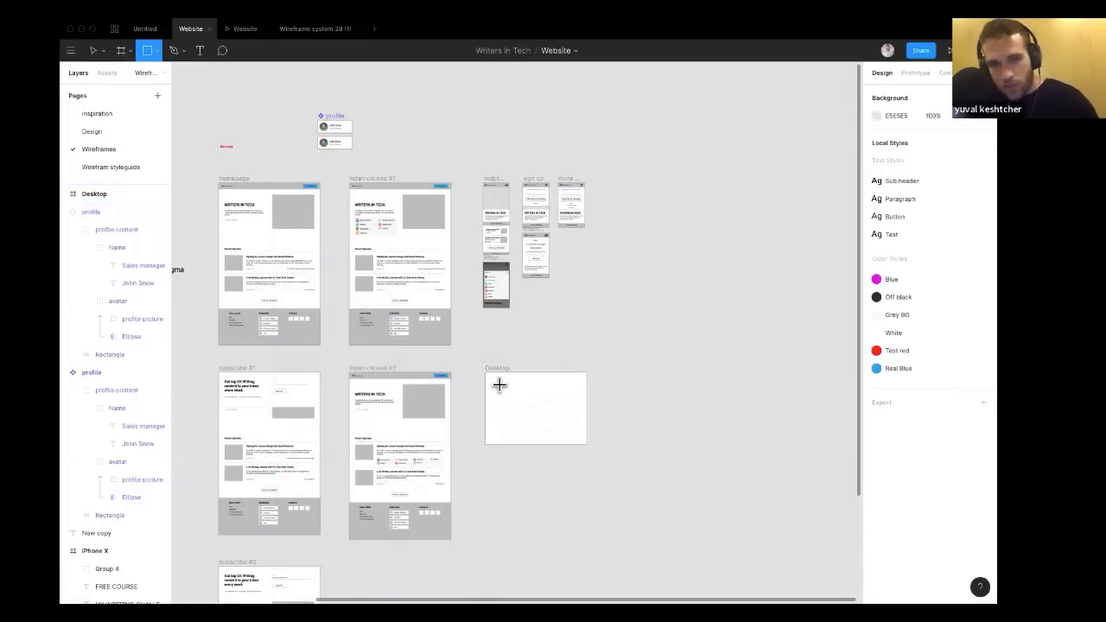
mouse_move(496, 383)
mouse_down()
mouse_move(527, 414)
mouse_move(510, 394)
mouse_up()
scroll(507, 394, up, 5)
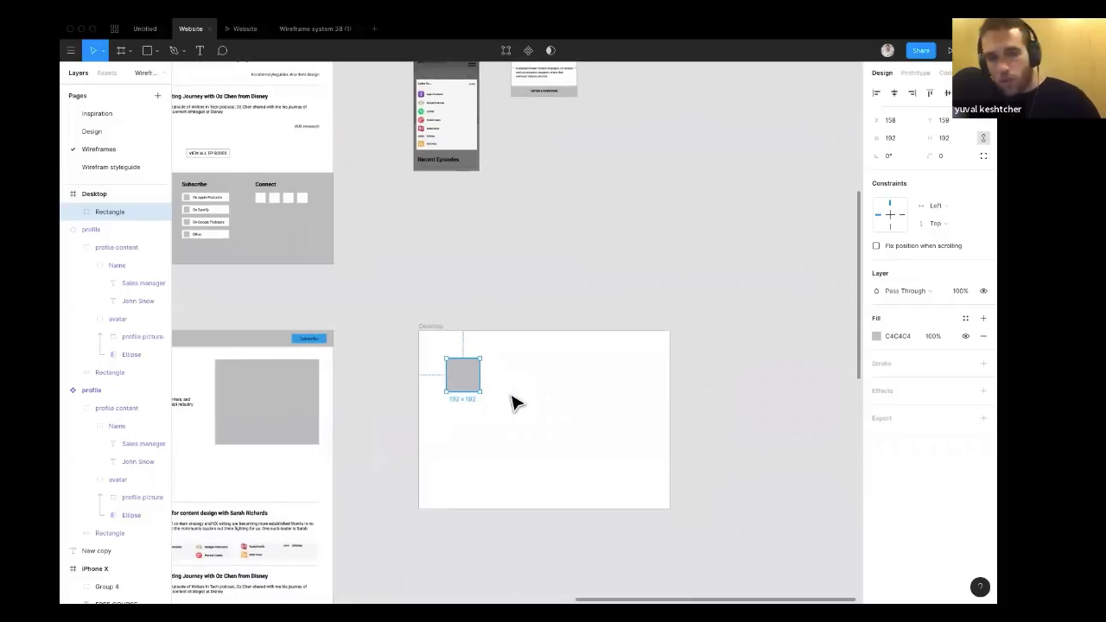
scroll(511, 402, right, 2)
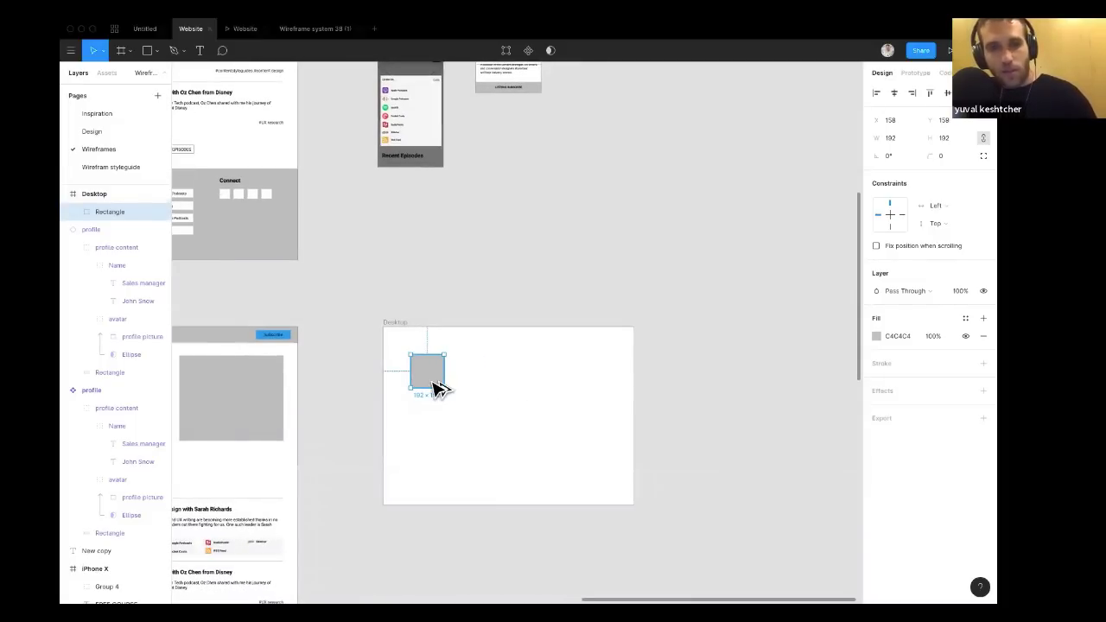
drag(437, 388, 507, 388)
key(ctrl+d)
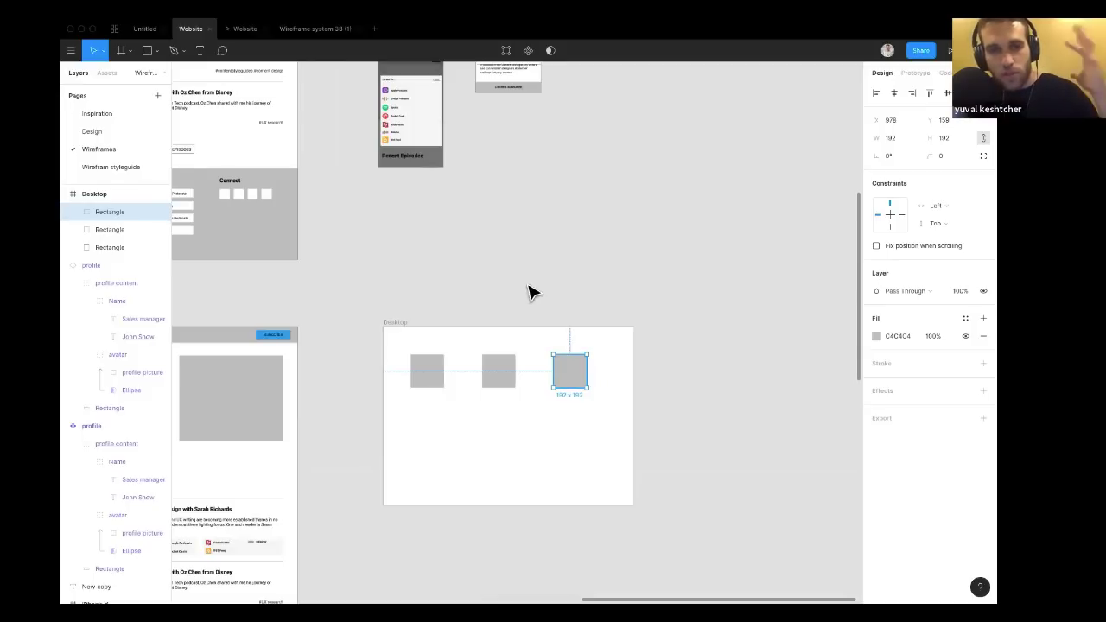
Move the Desktop frame slightly down and to the right on the canvas.
drag(396, 322, 407, 354)
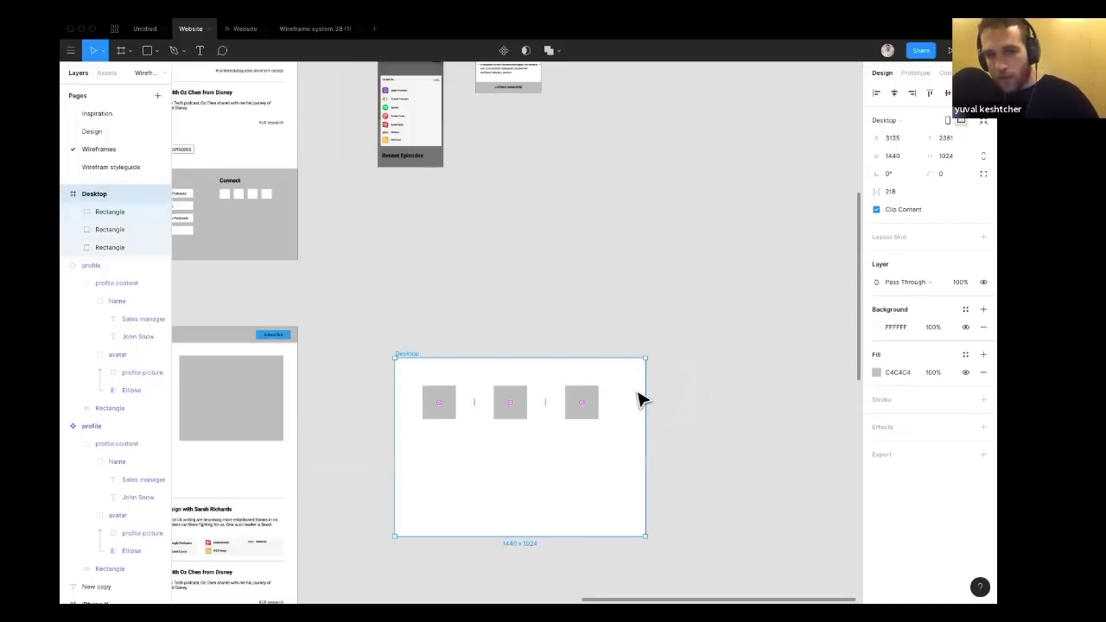
scroll(638, 393, down, 2)
scroll(636, 391, left, 3)
scroll(636, 390, up, 5)
scroll(636, 391, left, 5)
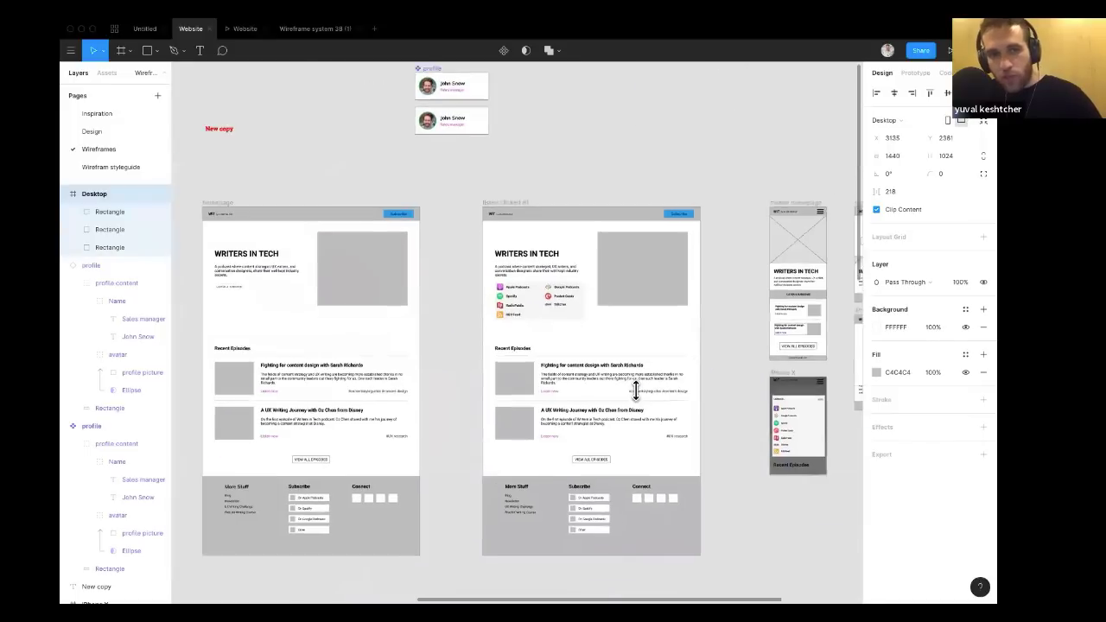
scroll(490, 302, right, 3)
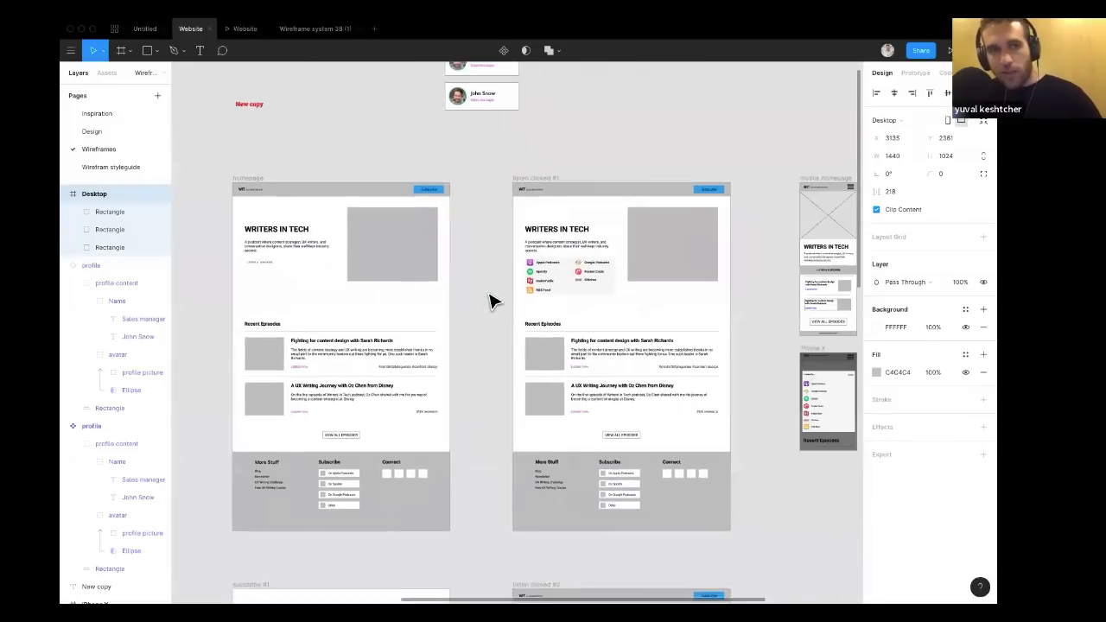
scroll(490, 302, down, 2)
scroll(490, 301, down, 2)
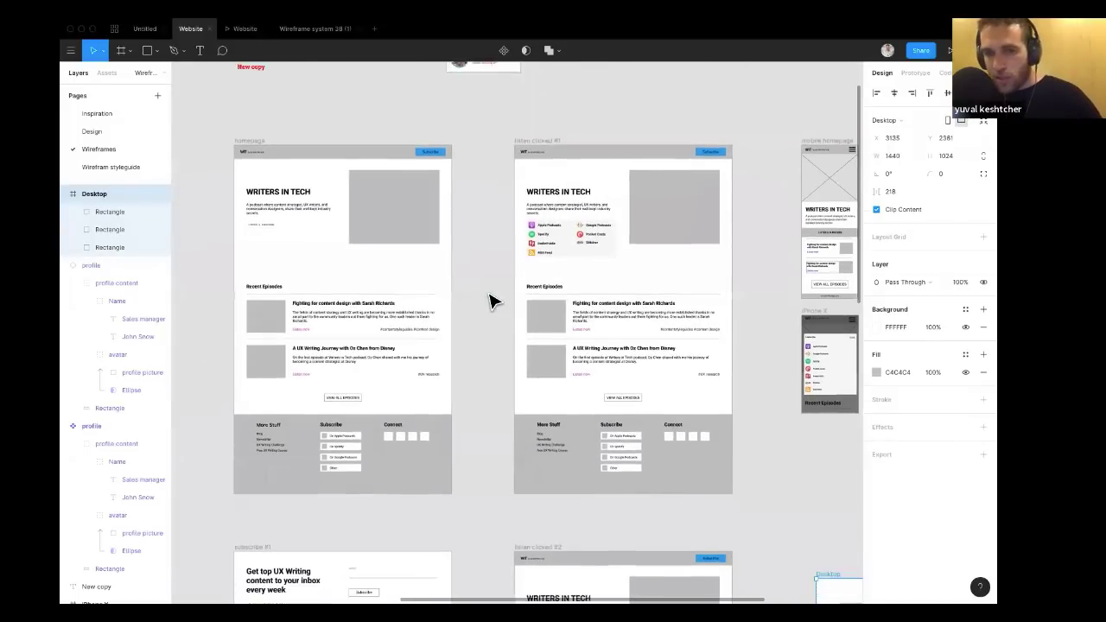
Select the homepage frame in prototype mode, present it, and return to the editor tab.
click(916, 73)
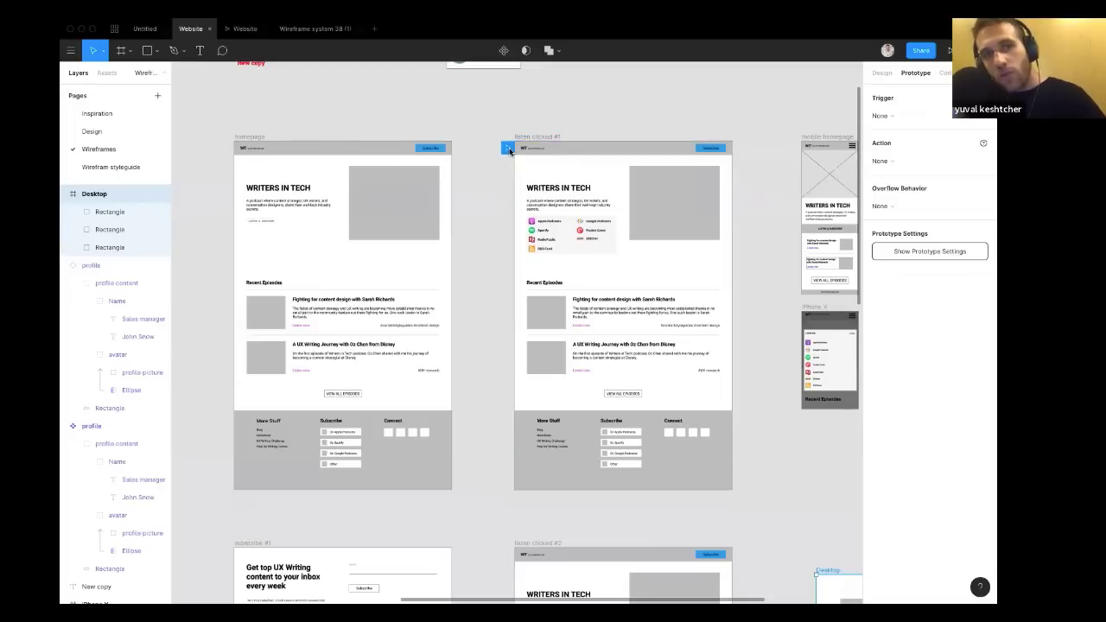
click(241, 148)
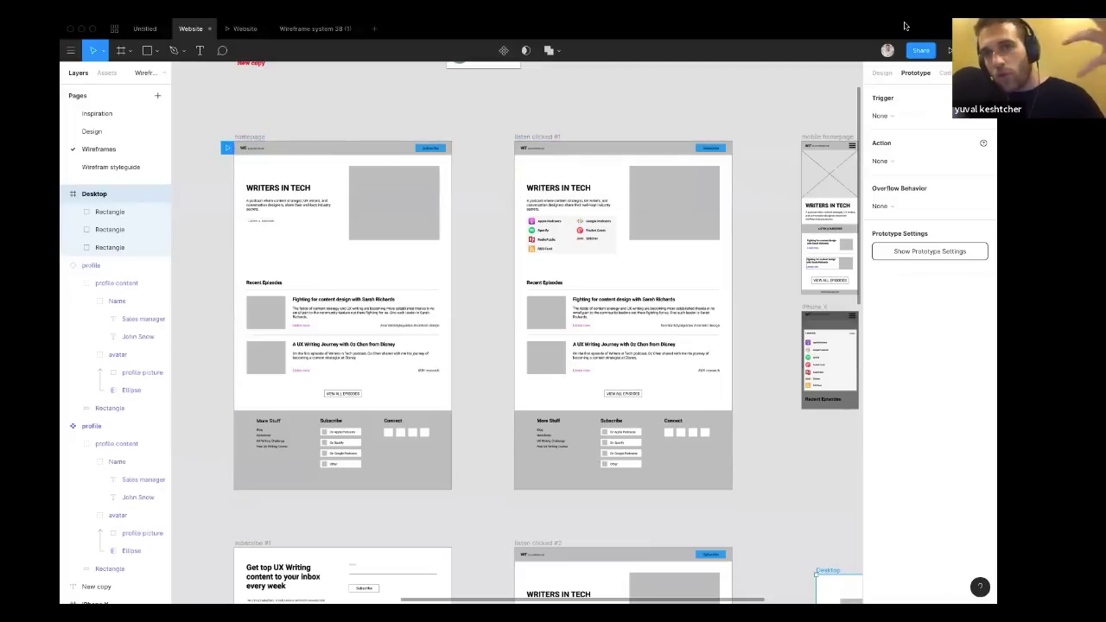
click(948, 53)
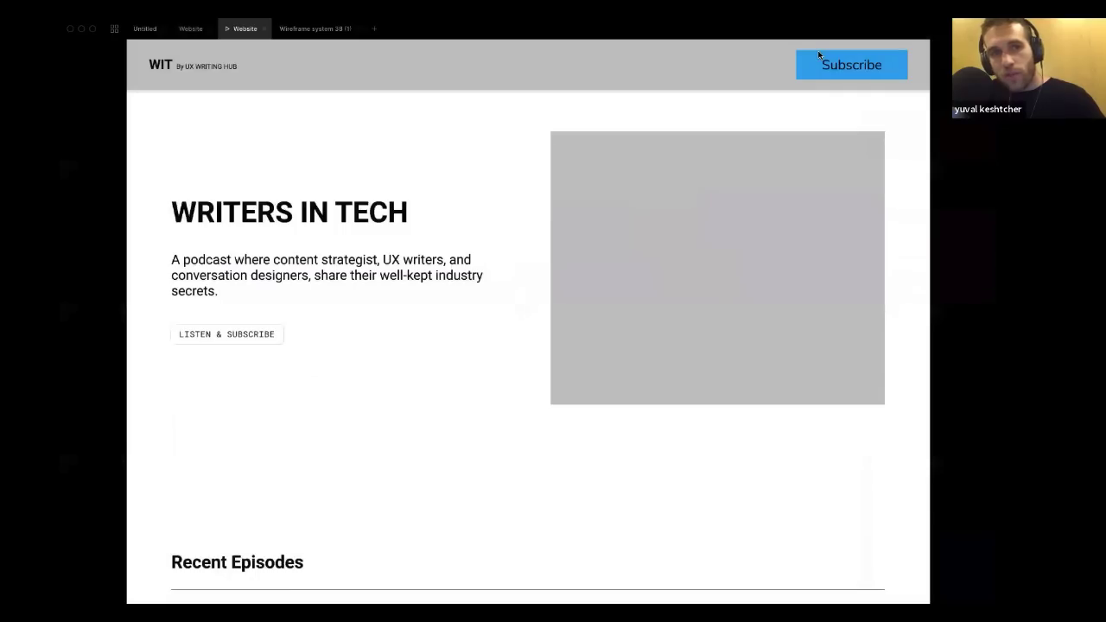
click(192, 32)
scroll(315, 152, down, 1)
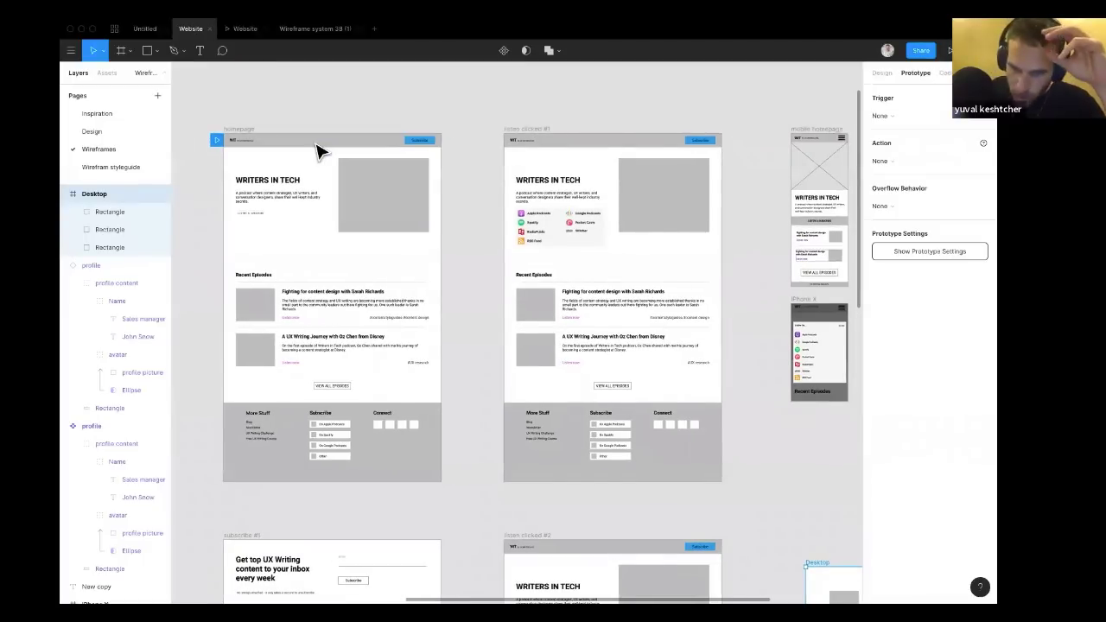
scroll(318, 152, down, 1)
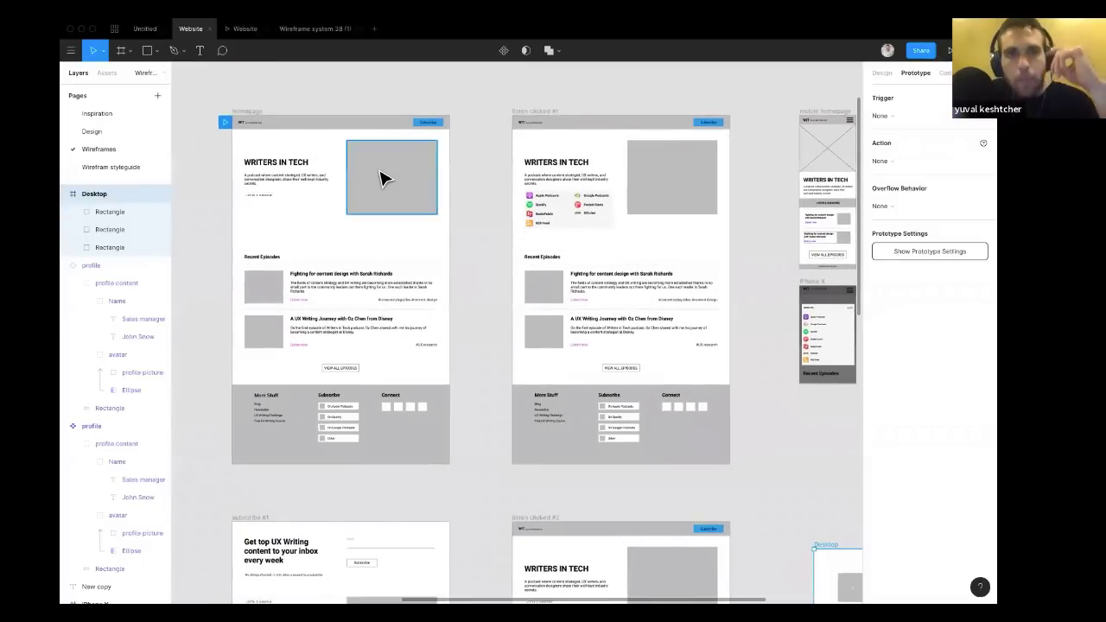
scroll(383, 177, left, 2)
scroll(383, 177, up, 1)
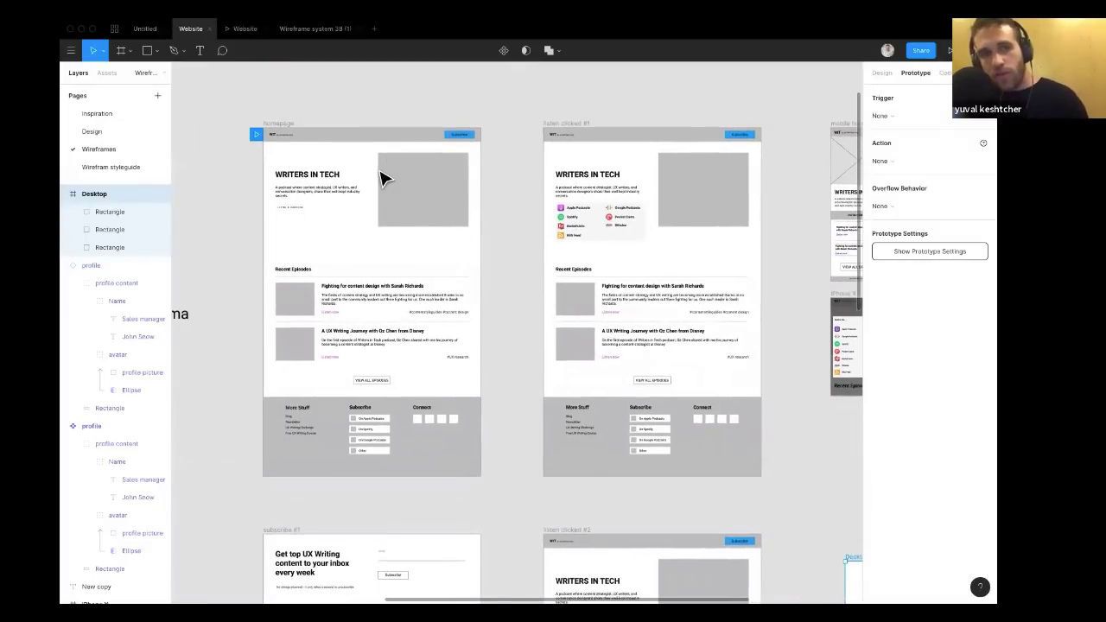
scroll(383, 178, down, 3)
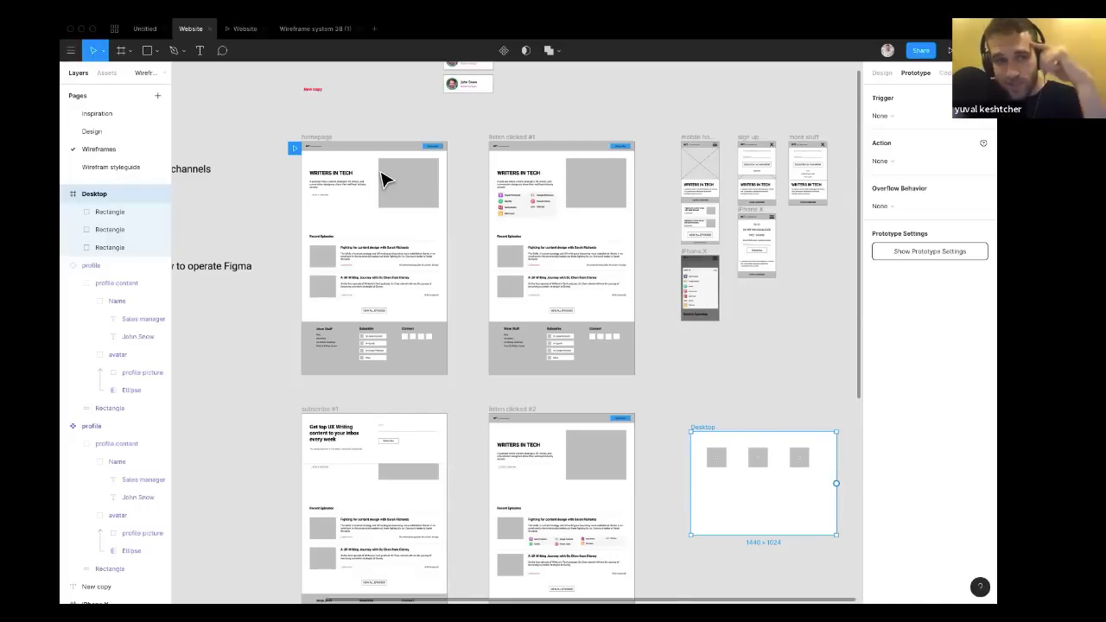
scroll(402, 267, right, 2)
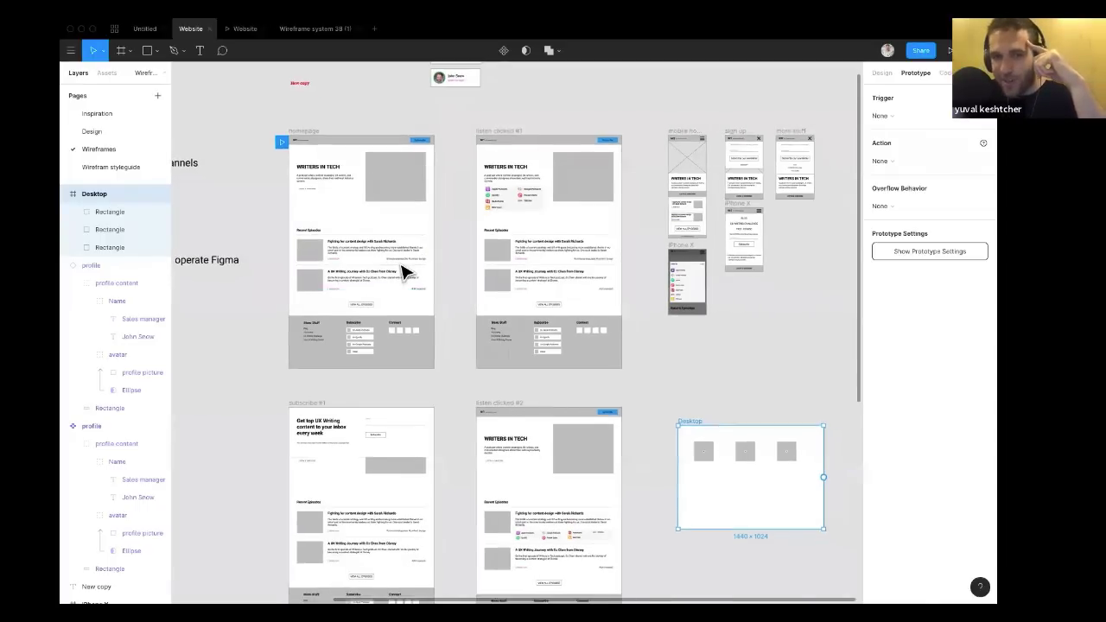
scroll(403, 271, down, 2)
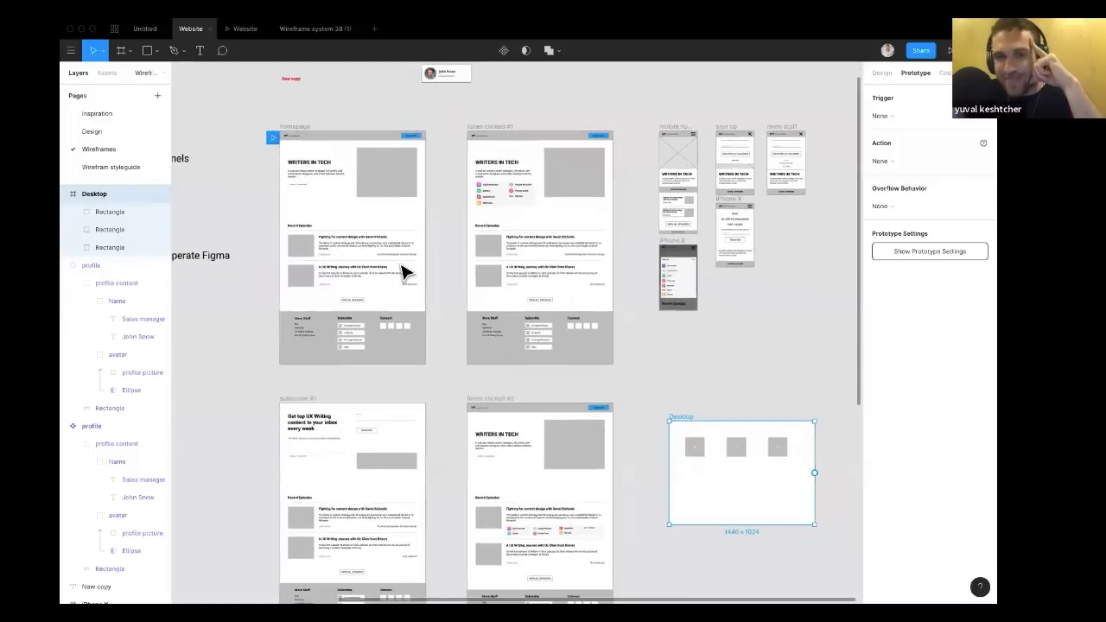
scroll(403, 270, down, 2)
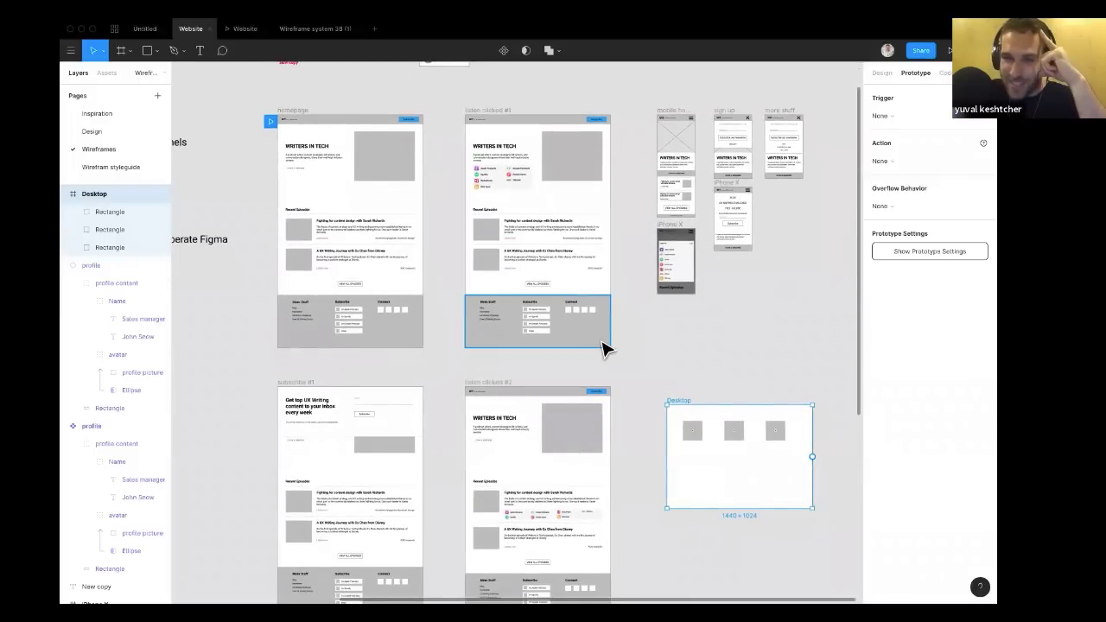
scroll(603, 348, down, 1)
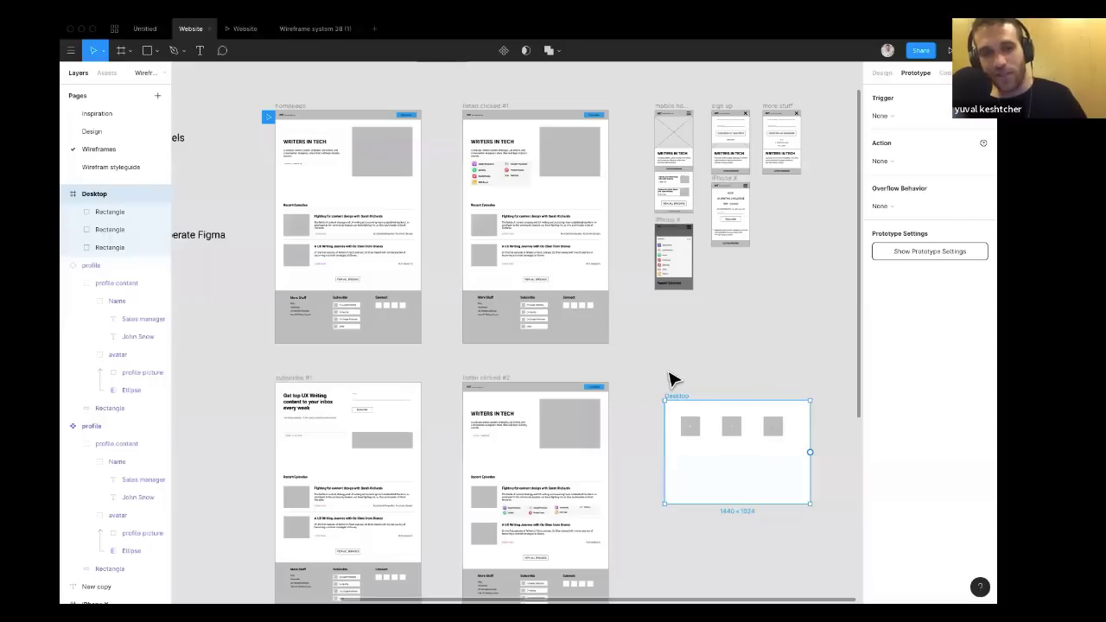
scroll(675, 380, down, 2)
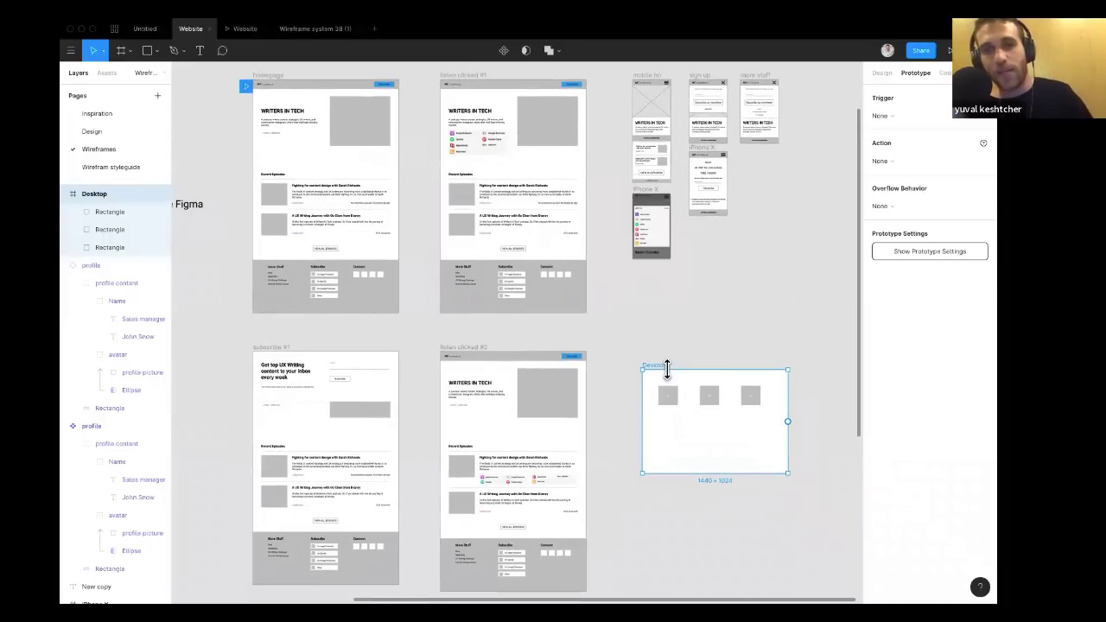